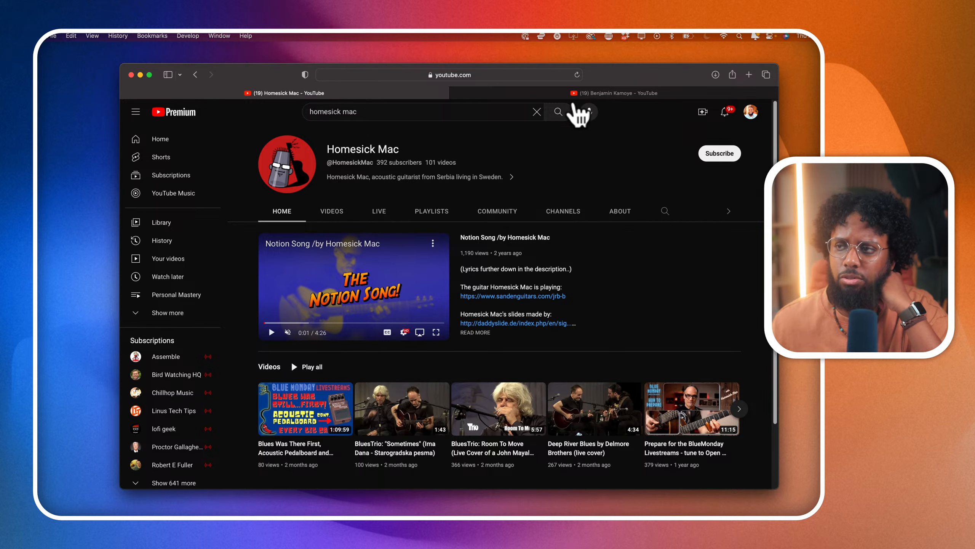
- Switch to the second YouTube channel and read its full About description and details
{"action": "left_click", "coordinate": [539, 91]}
{"action": "scroll", "coordinate": [524, 223], "scroll_direction": "up", "scroll_amount": 1}
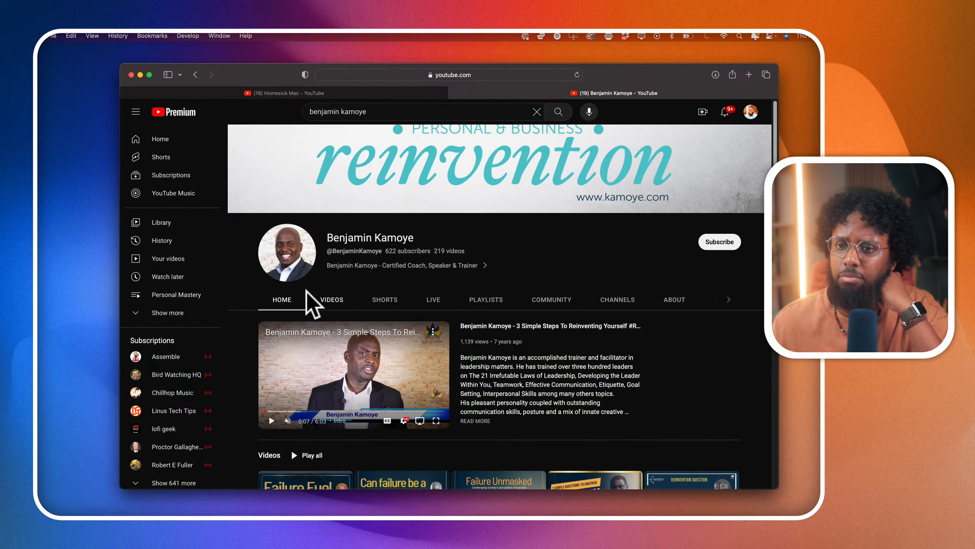
{"action": "left_click", "coordinate": [98, 317]}
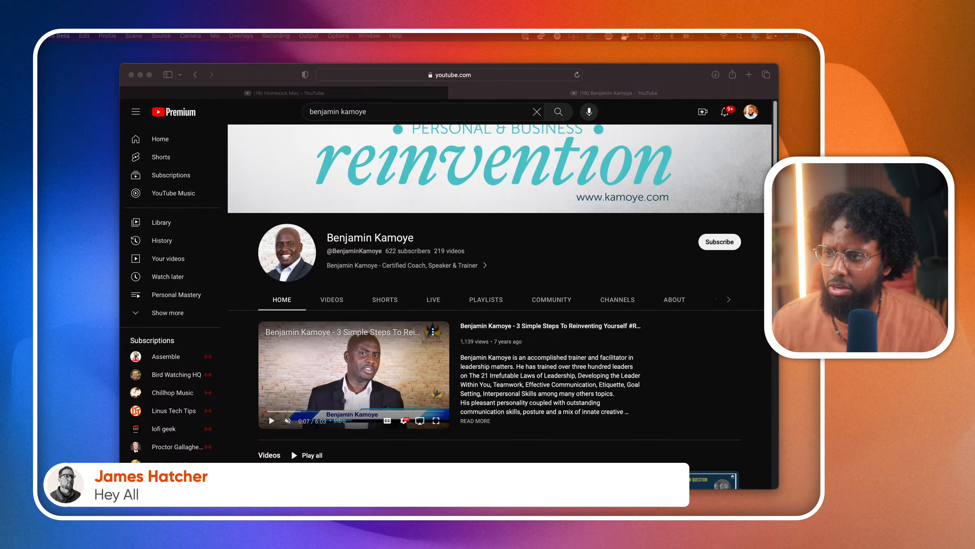
{"action": "left_click", "coordinate": [486, 267]}
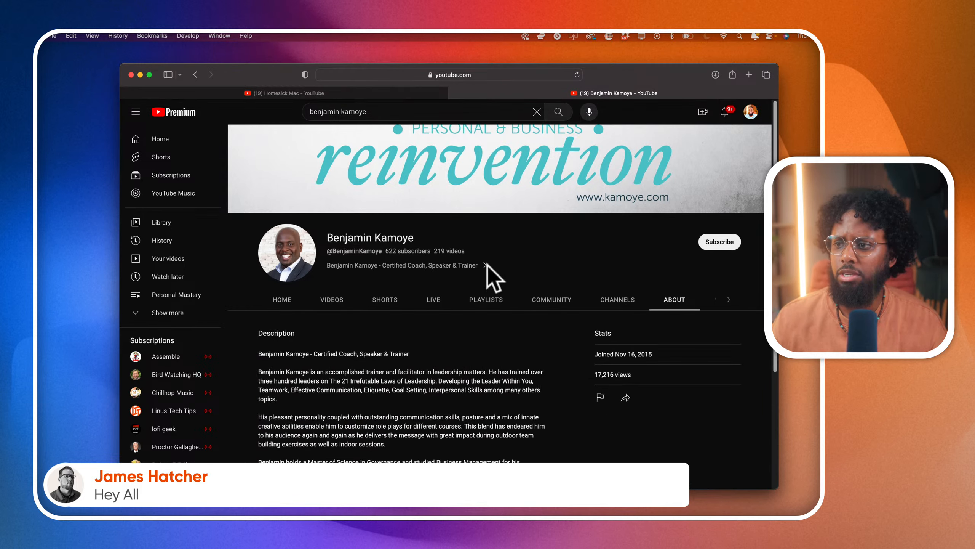
{"action": "scroll", "coordinate": [463, 326], "scroll_direction": "down", "scroll_amount": 1}
{"action": "scroll", "coordinate": [463, 325], "scroll_direction": "down", "scroll_amount": 3}
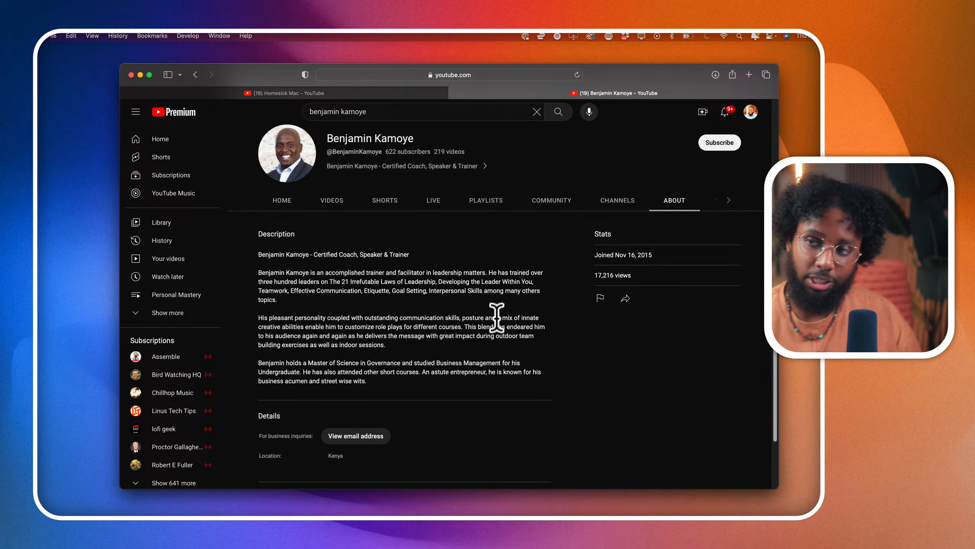
- Load the Adobe Stock home page in a new browser tab
{"action": "left_click", "coordinate": [749, 75]}
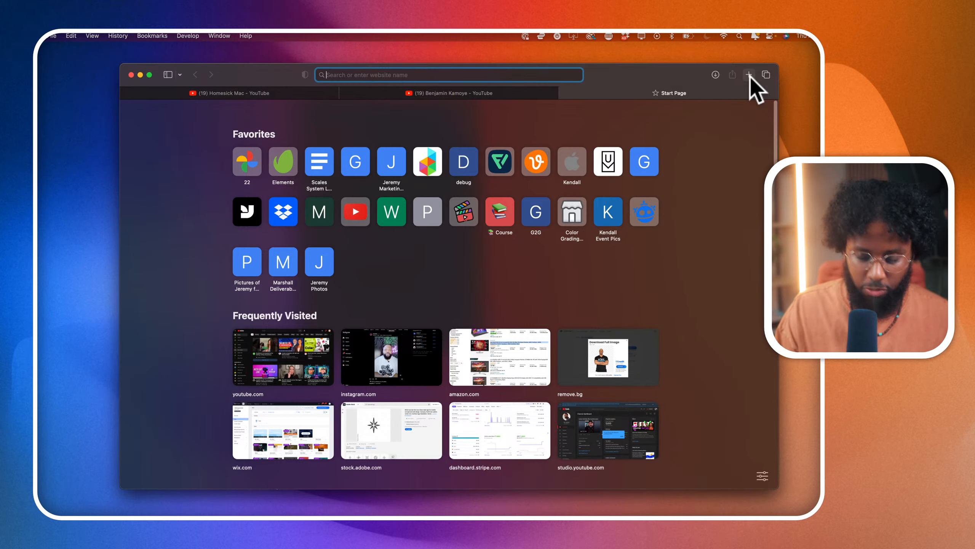
{"action": "type", "text": "stock.adobe.com"}
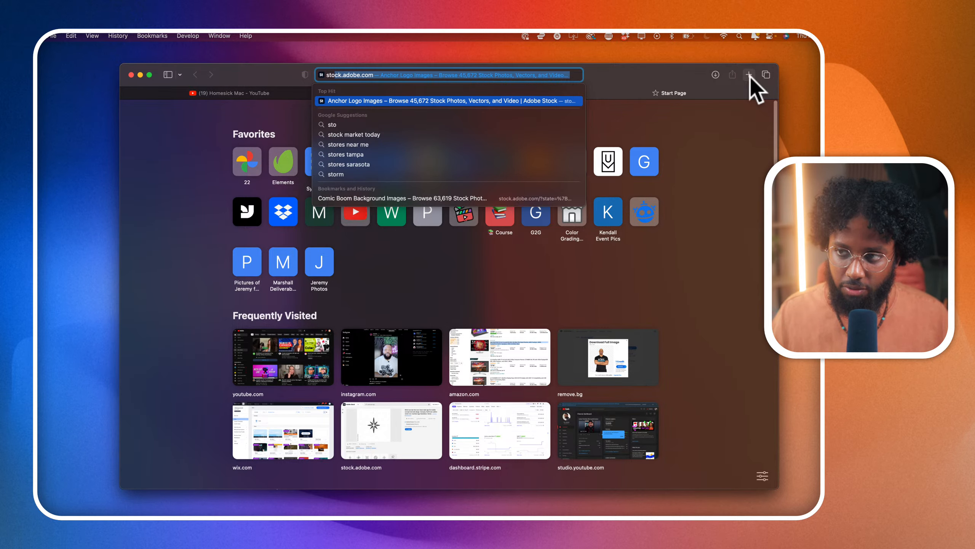
{"action": "key", "text": "Return"}
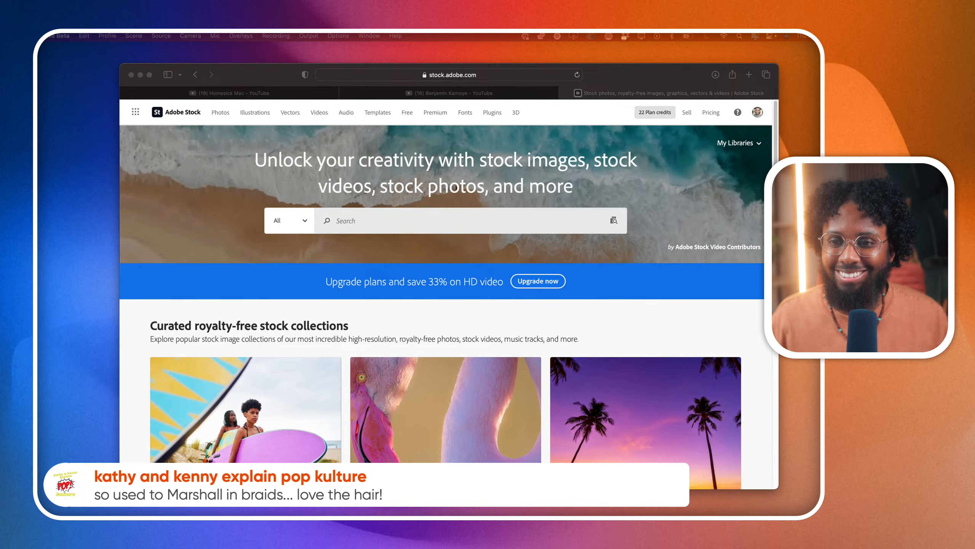
- Search Adobe Stock for "performance logo" across all asset types
{"action": "left_click", "coordinate": [344, 224]}
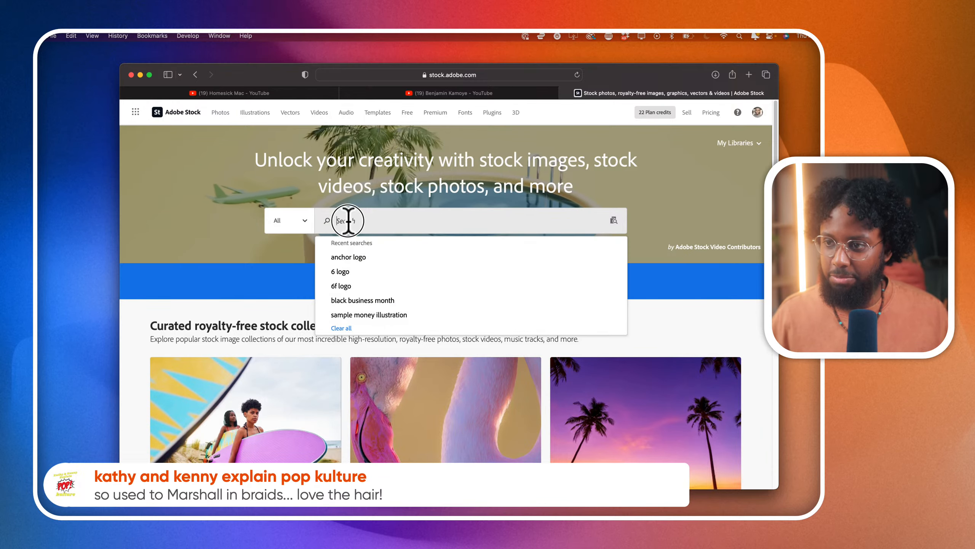
{"action": "type", "text": "pe"}
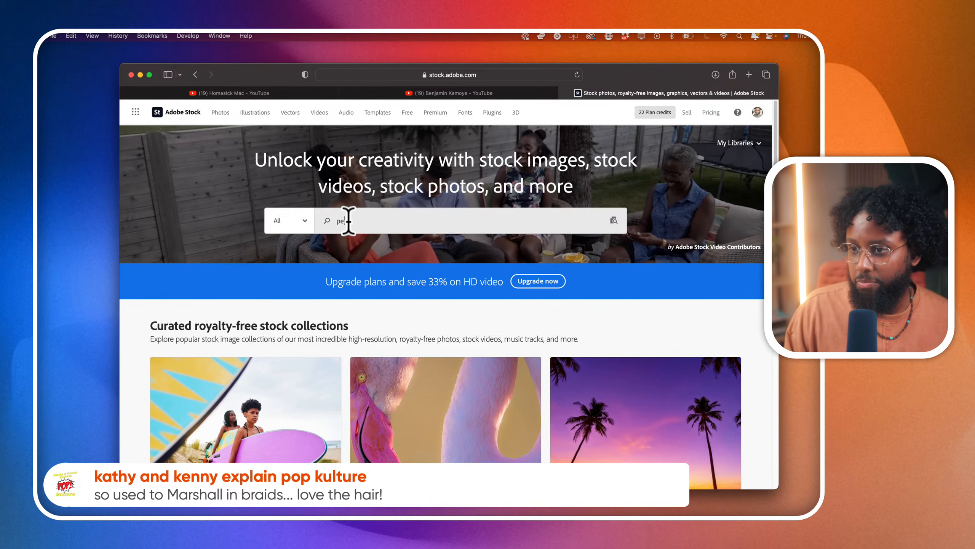
{"action": "type", "text": "rformance logo"}
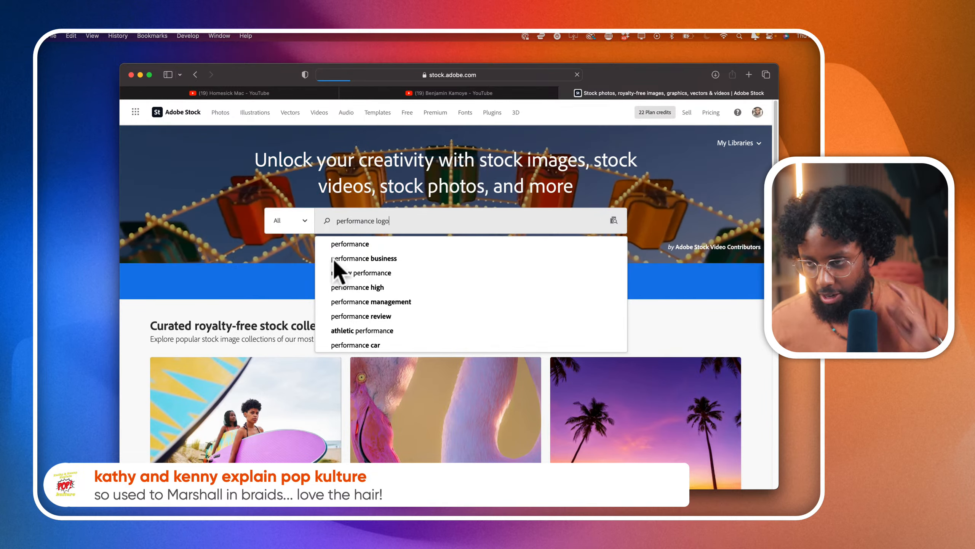
{"action": "key", "text": "Return"}
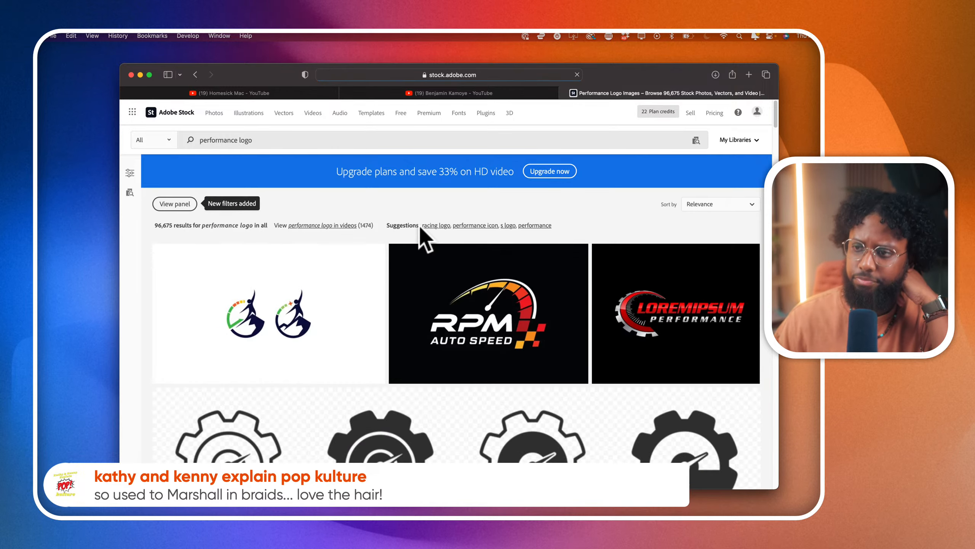
- Examine the performance logo results, looking closely at the mountain climber gauge logos and the automotive designs
{"action": "scroll", "coordinate": [419, 224], "scroll_direction": "down", "scroll_amount": 2}
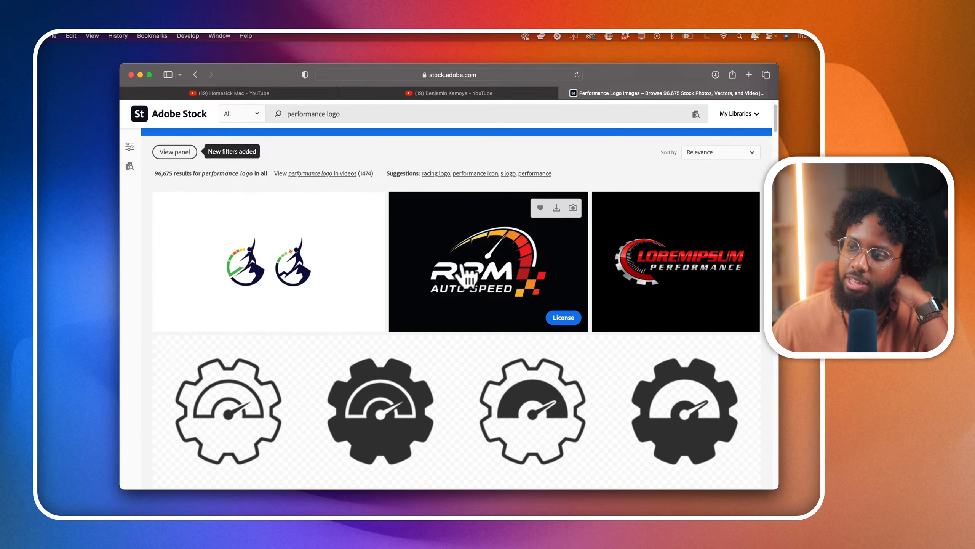
{"action": "scroll", "coordinate": [479, 273], "scroll_direction": "down", "scroll_amount": 5}
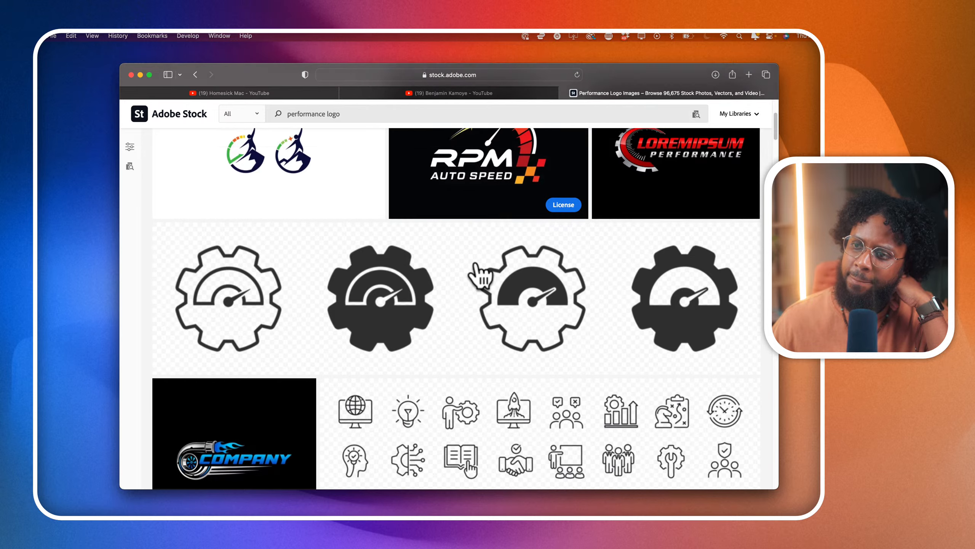
{"action": "scroll", "coordinate": [475, 277], "scroll_direction": "up", "scroll_amount": 2}
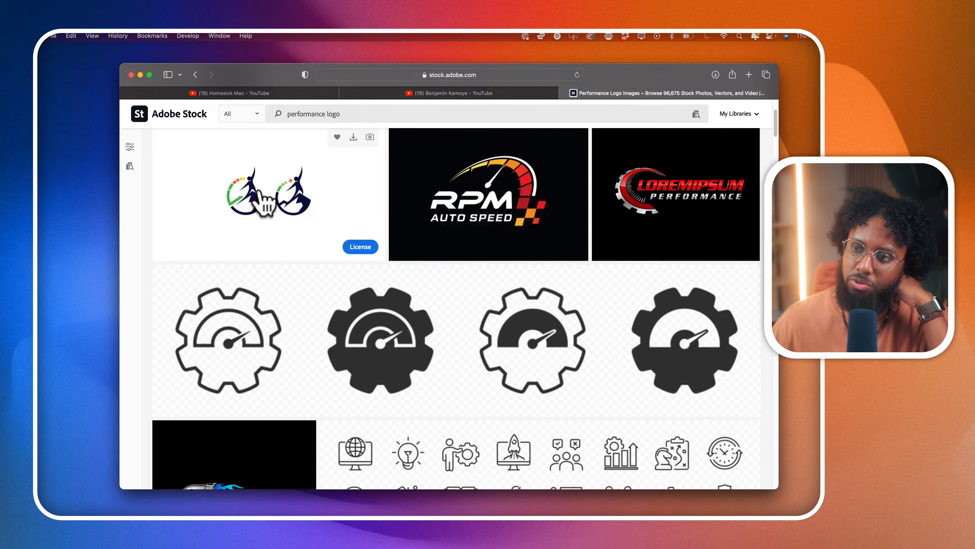
{"action": "scroll", "coordinate": [235, 195], "scroll_direction": "up", "scroll_amount": 5}
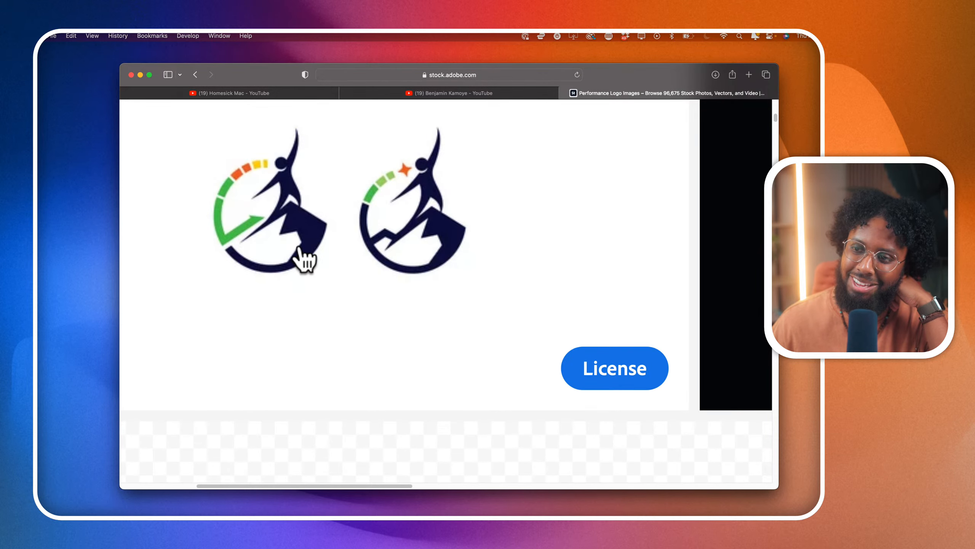
{"action": "scroll", "coordinate": [231, 202], "scroll_direction": "down", "scroll_amount": 5}
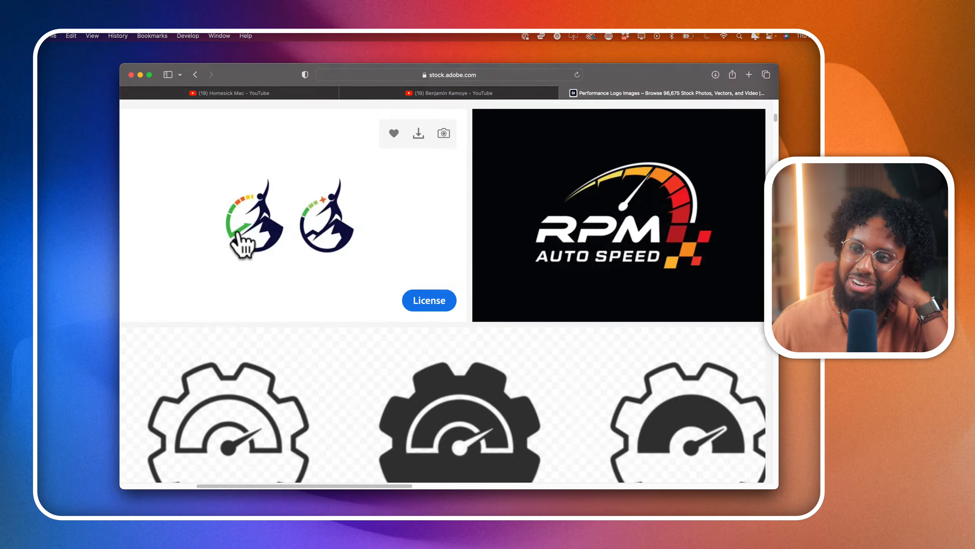
{"action": "scroll", "coordinate": [348, 303], "scroll_direction": "down", "scroll_amount": 10}
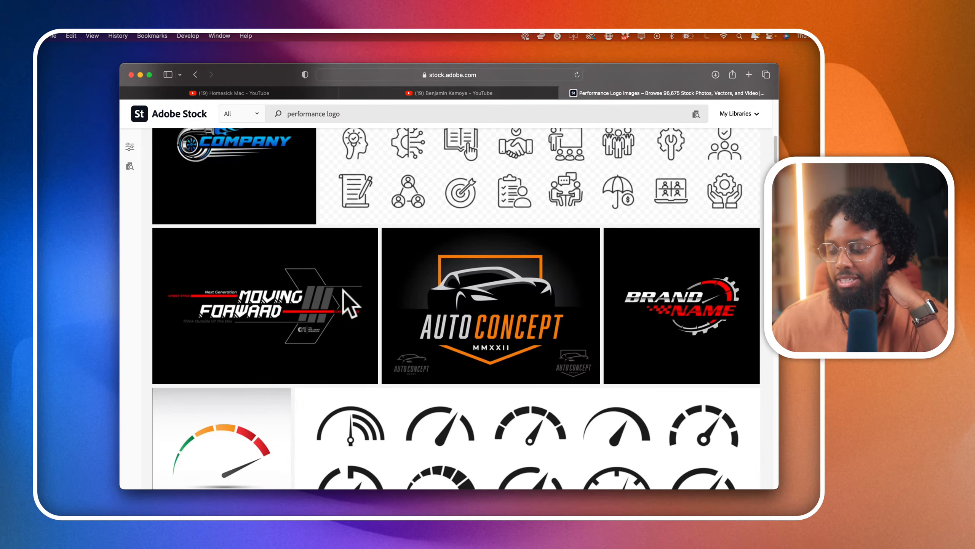
{"action": "scroll", "coordinate": [347, 304], "scroll_direction": "down", "scroll_amount": 5}
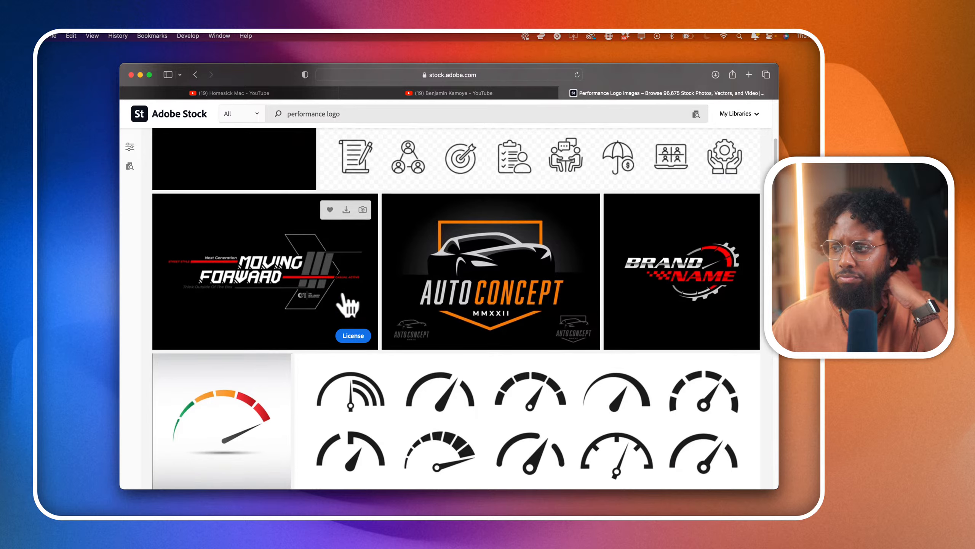
{"action": "scroll", "coordinate": [348, 304], "scroll_direction": "down", "scroll_amount": 8}
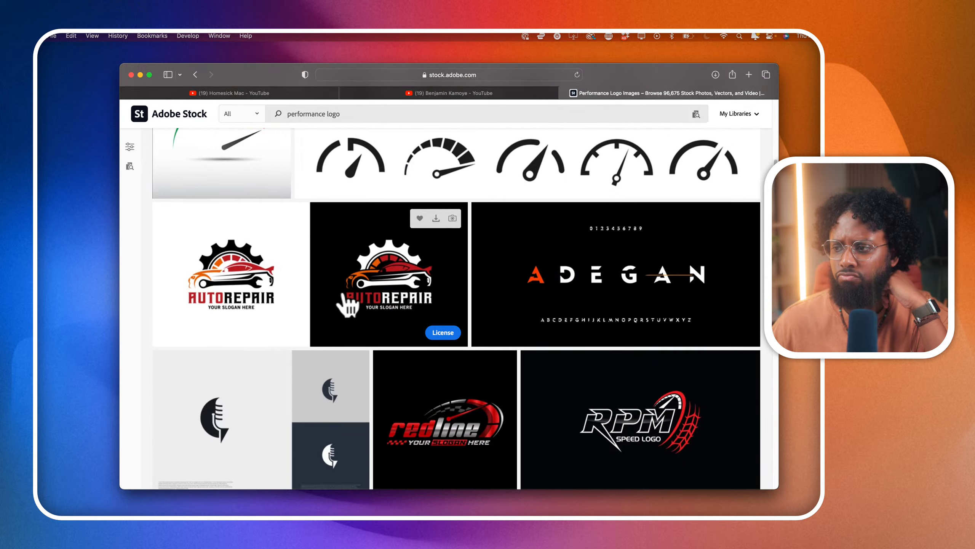
{"action": "scroll", "coordinate": [347, 304], "scroll_direction": "down", "scroll_amount": 14}
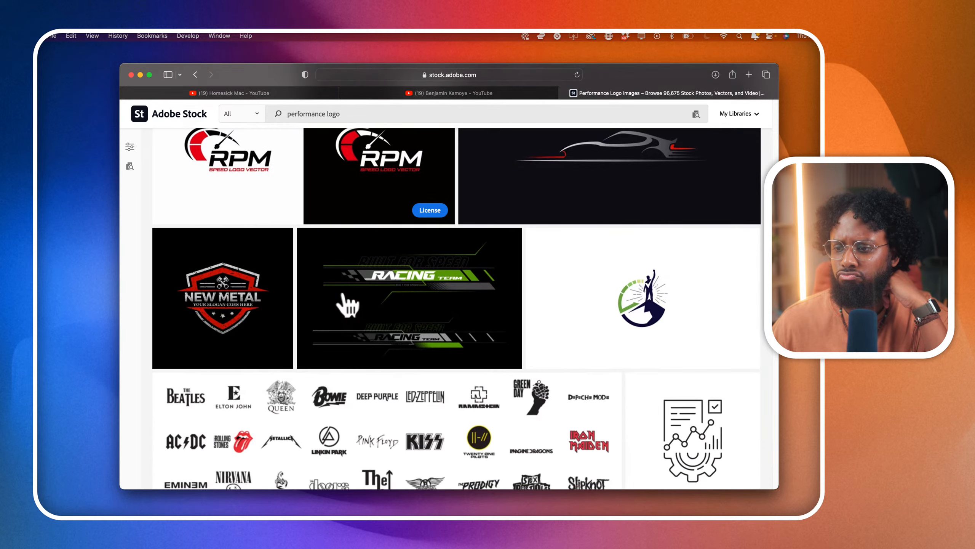
{"action": "scroll", "coordinate": [348, 304], "scroll_direction": "down", "scroll_amount": 20}
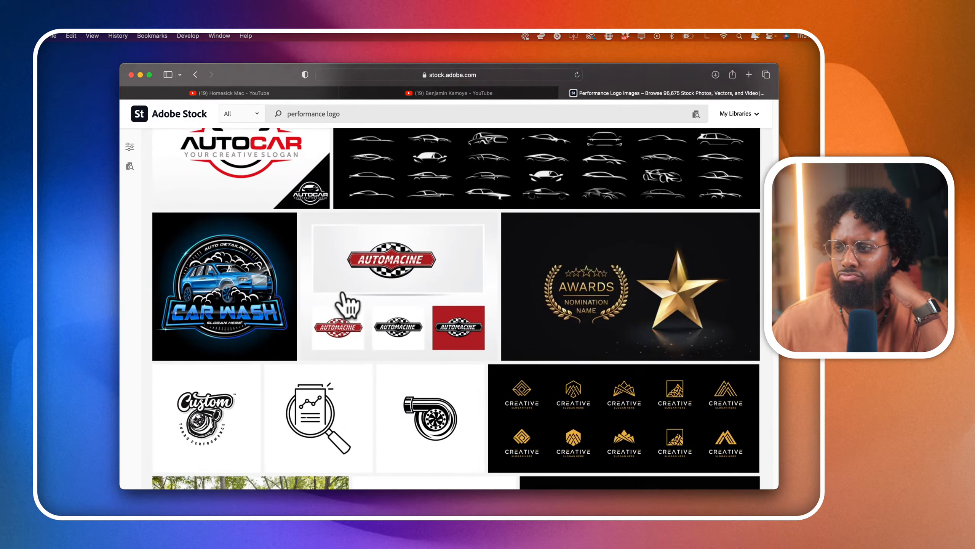
{"action": "scroll", "coordinate": [348, 305], "scroll_direction": "up", "scroll_amount": 20}
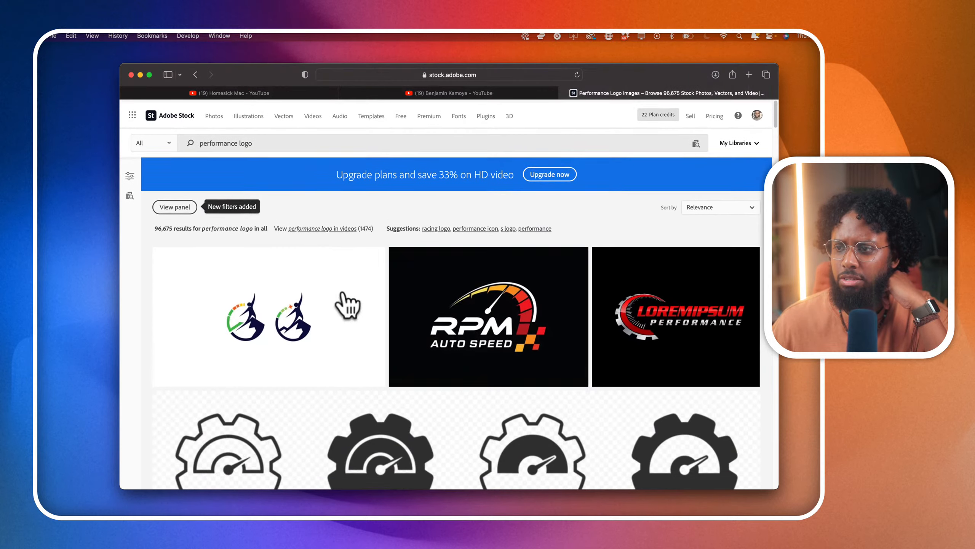
- Expand the RPM Auto Speed logo's details and load its asset page in a separate tab
{"action": "scroll", "coordinate": [470, 302], "scroll_direction": "down", "scroll_amount": 3}
{"action": "right_click", "coordinate": [471, 302]}
{"action": "left_click", "coordinate": [472, 302]}
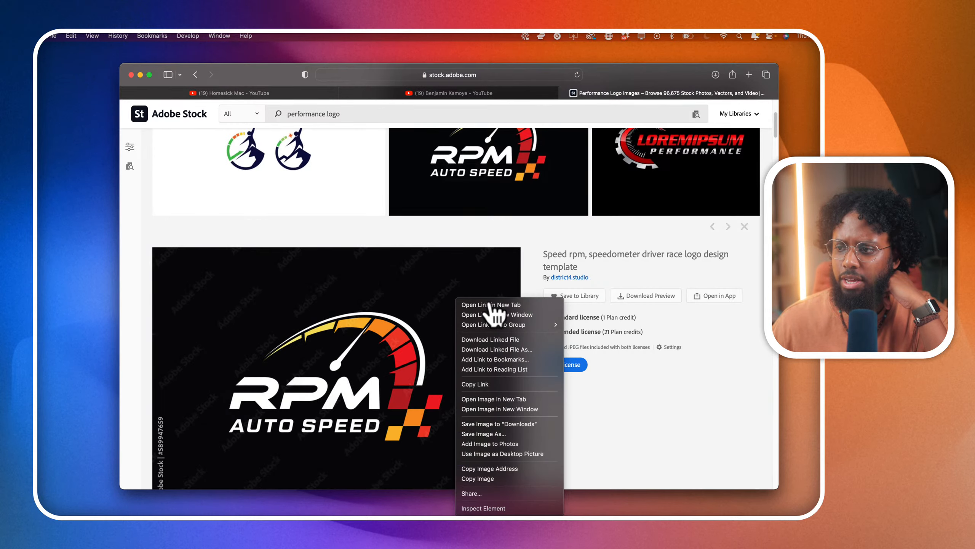
{"action": "left_click", "coordinate": [501, 230]}
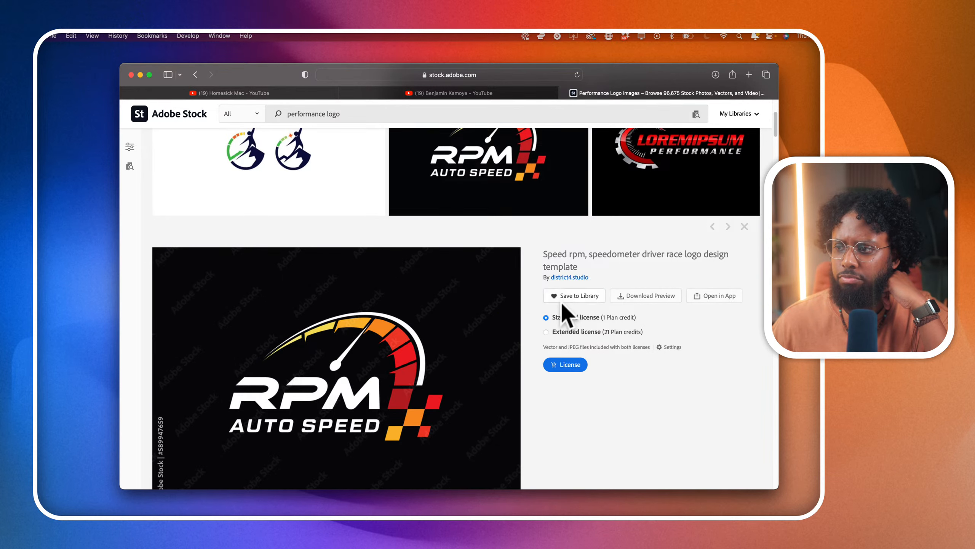
{"action": "scroll", "coordinate": [567, 314], "scroll_direction": "up", "scroll_amount": 5}
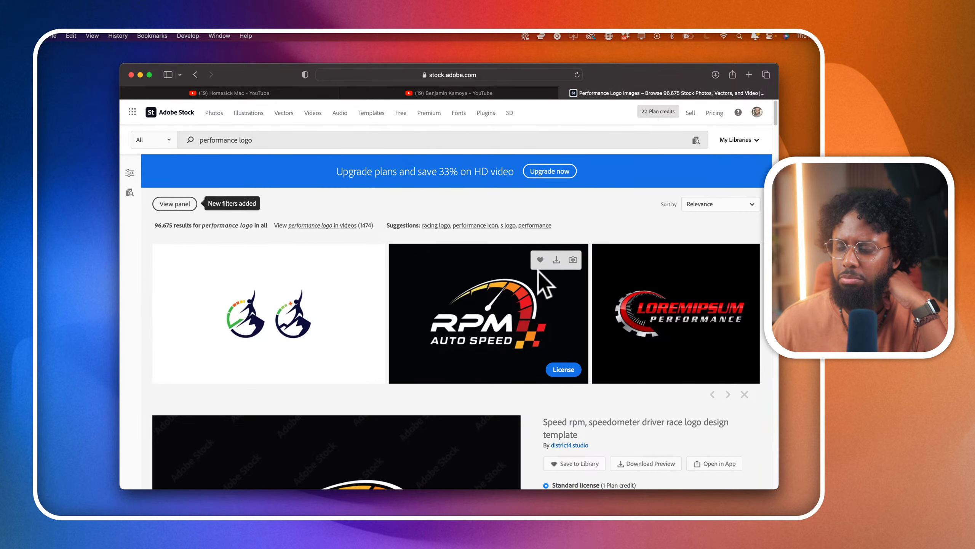
{"action": "left_click", "coordinate": [574, 276]}
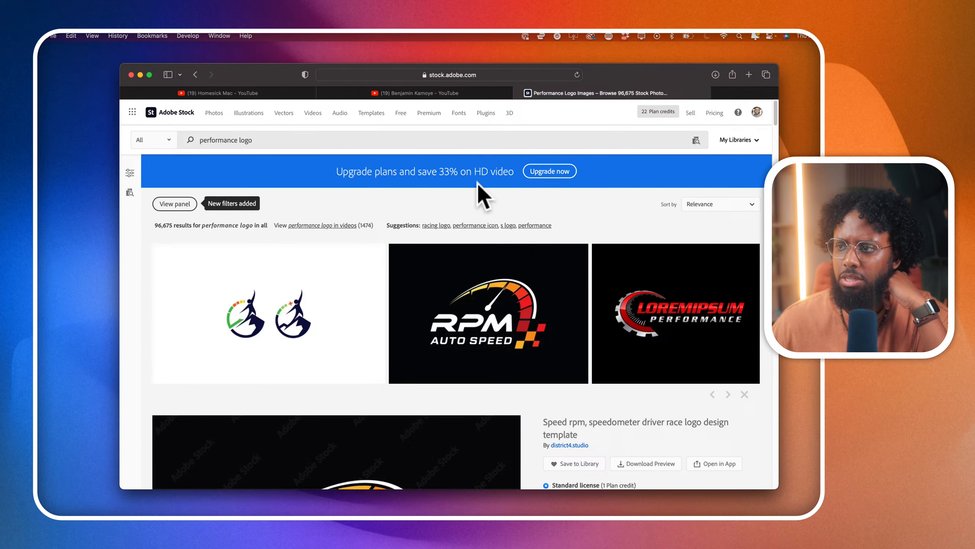
- Replace the Adobe Stock search with "leadership logo"
{"action": "left_click", "coordinate": [427, 138]}
{"action": "type", "text": "eadership logo"}
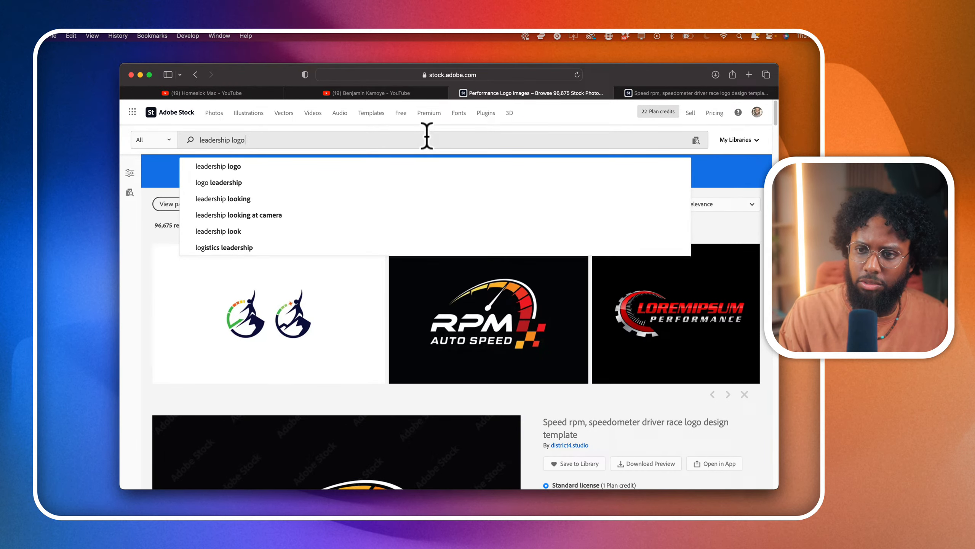
{"action": "key", "text": "Return"}
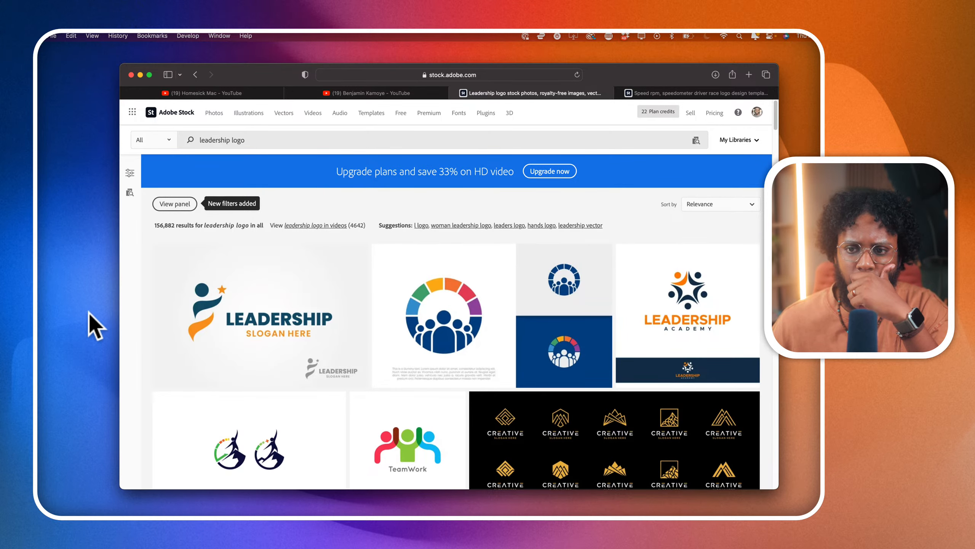
- Look through the first leadership logos, recheck the coach's YouTube channel description, and return to the logo results
{"action": "scroll", "coordinate": [239, 364], "scroll_direction": "down", "scroll_amount": 3}
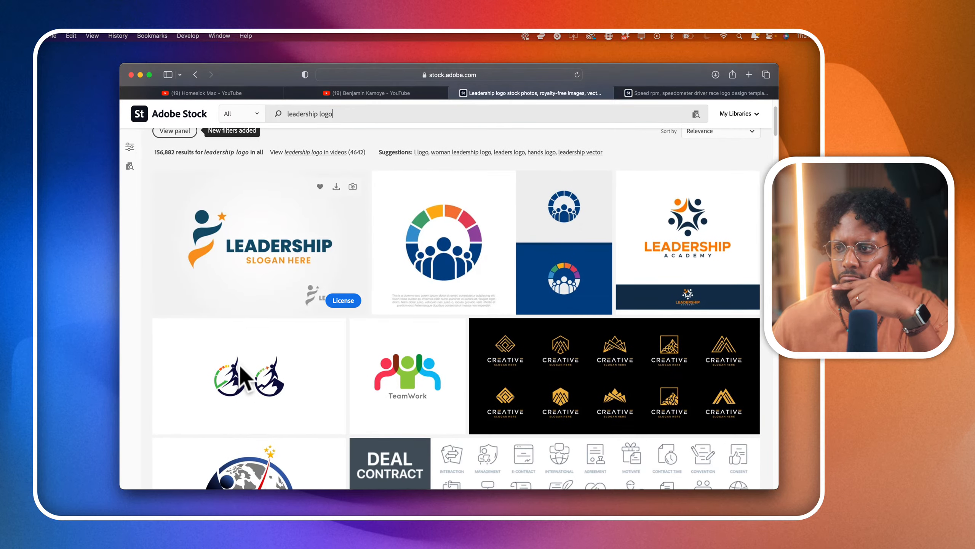
{"action": "scroll", "coordinate": [239, 364], "scroll_direction": "down", "scroll_amount": 3}
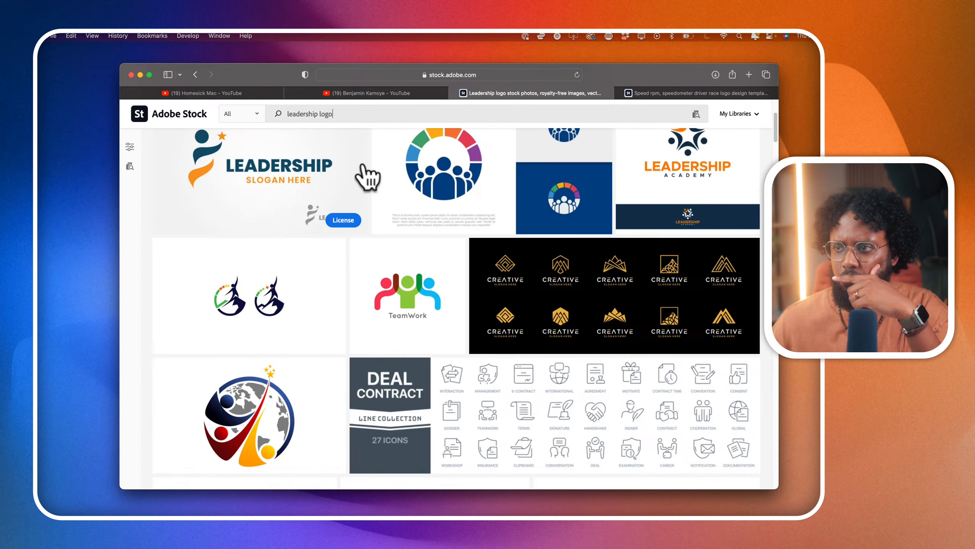
{"action": "left_click", "coordinate": [376, 95]}
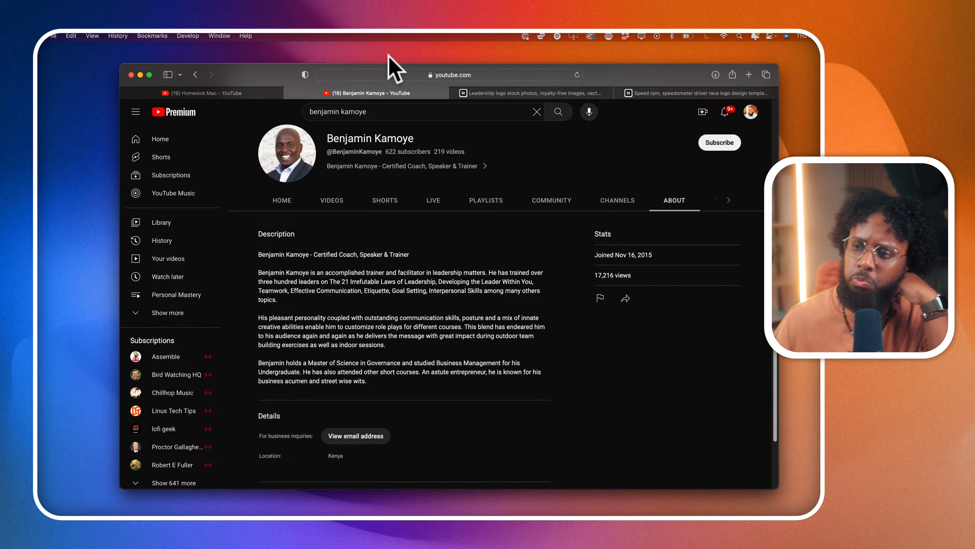
{"action": "left_click", "coordinate": [514, 93]}
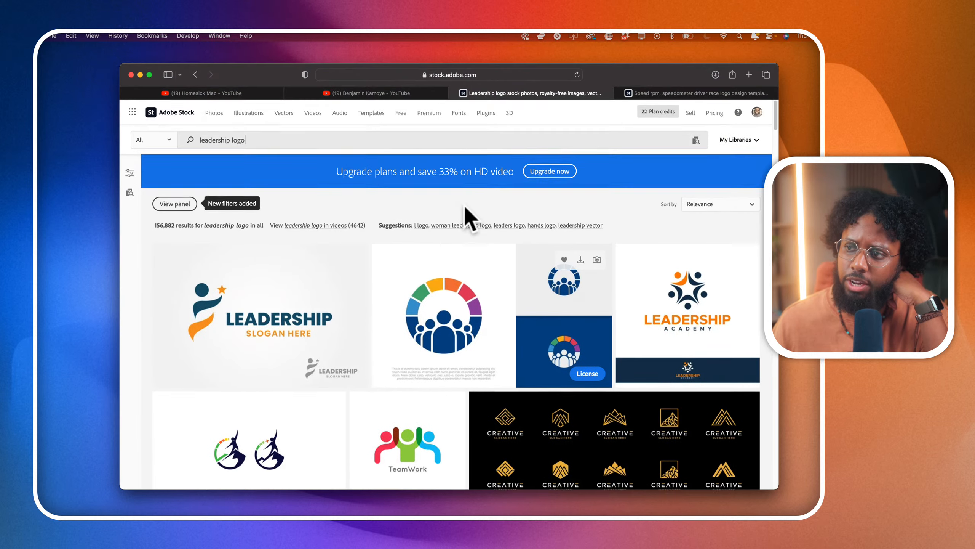
- Browse further through the leadership logos and view the details of the gold abstract mountain logo set
{"action": "scroll", "coordinate": [469, 219], "scroll_direction": "down", "scroll_amount": 2}
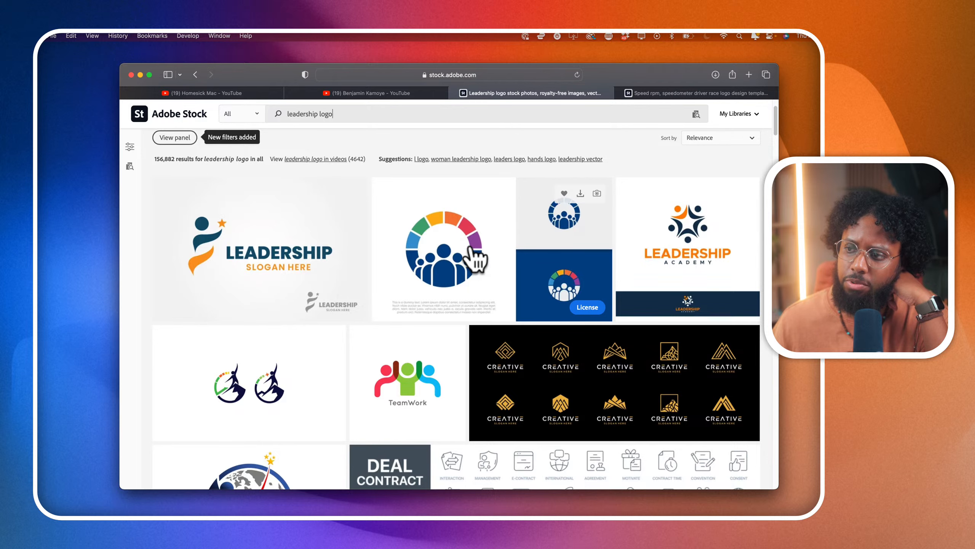
{"action": "scroll", "coordinate": [472, 273], "scroll_direction": "down", "scroll_amount": 3}
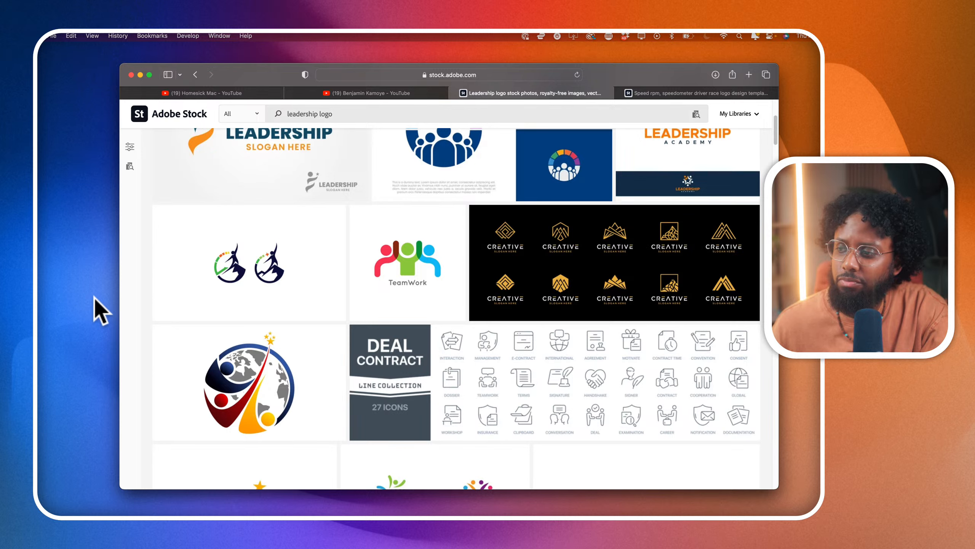
{"action": "scroll", "coordinate": [500, 278], "scroll_direction": "down", "scroll_amount": 3}
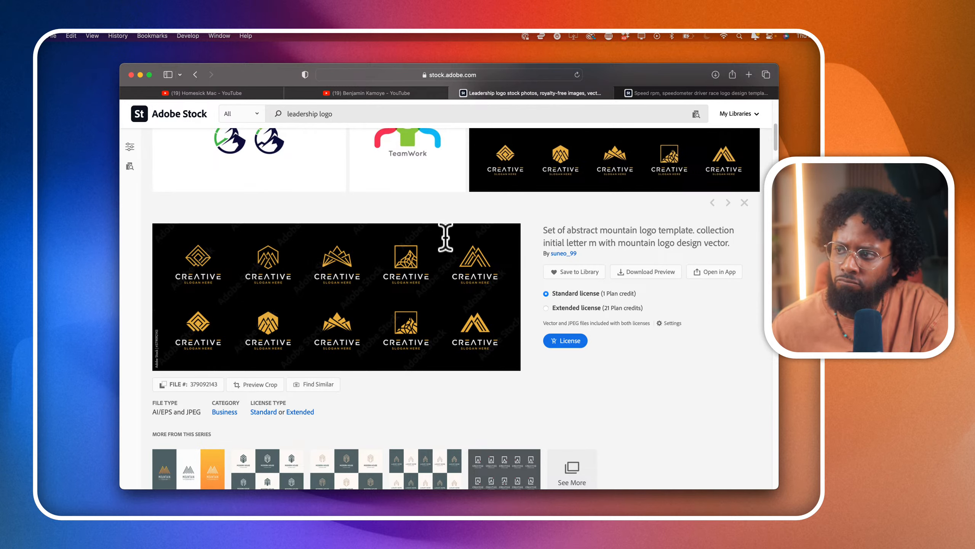
- Load the Adobe Stock home page in a new browser tab and search it for "ps logo"
{"action": "scroll", "coordinate": [480, 230], "scroll_direction": "up", "scroll_amount": 1}
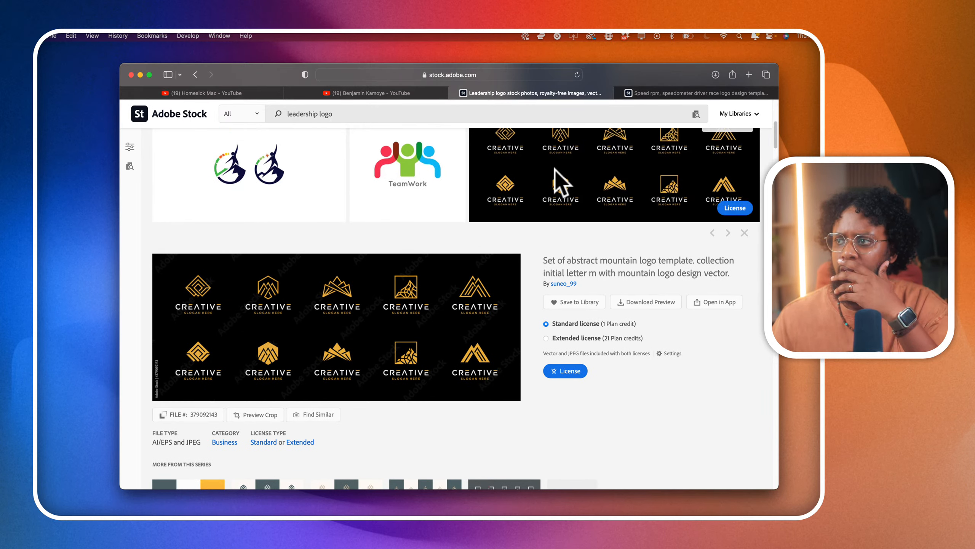
{"action": "left_click", "coordinate": [749, 75]}
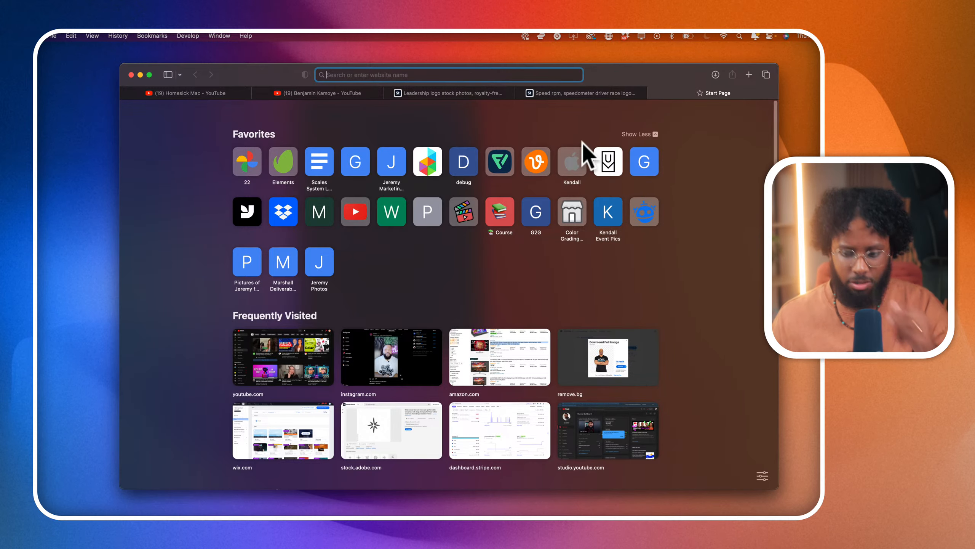
{"action": "type", "text": "stock.adobe.com/"}
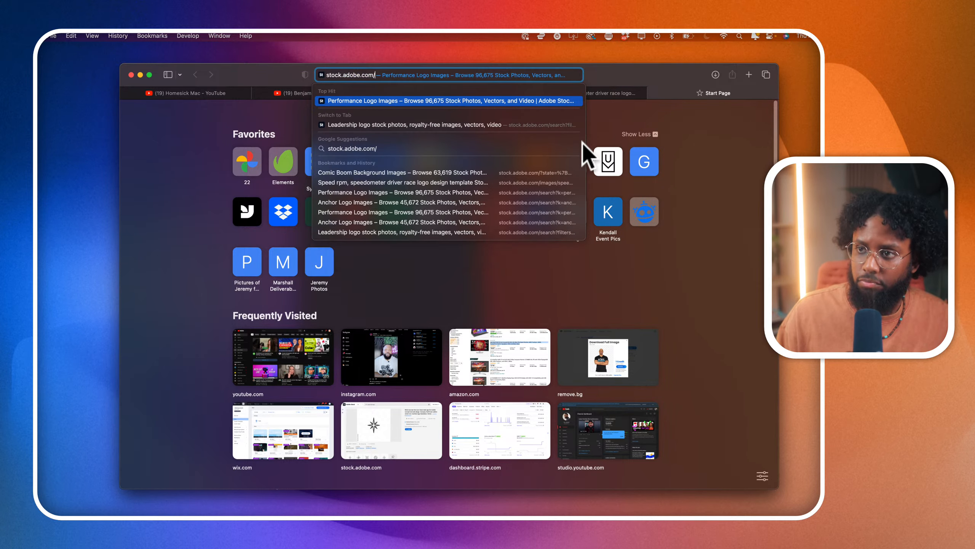
{"action": "key", "text": "Return"}
{"action": "left_click", "coordinate": [361, 221]}
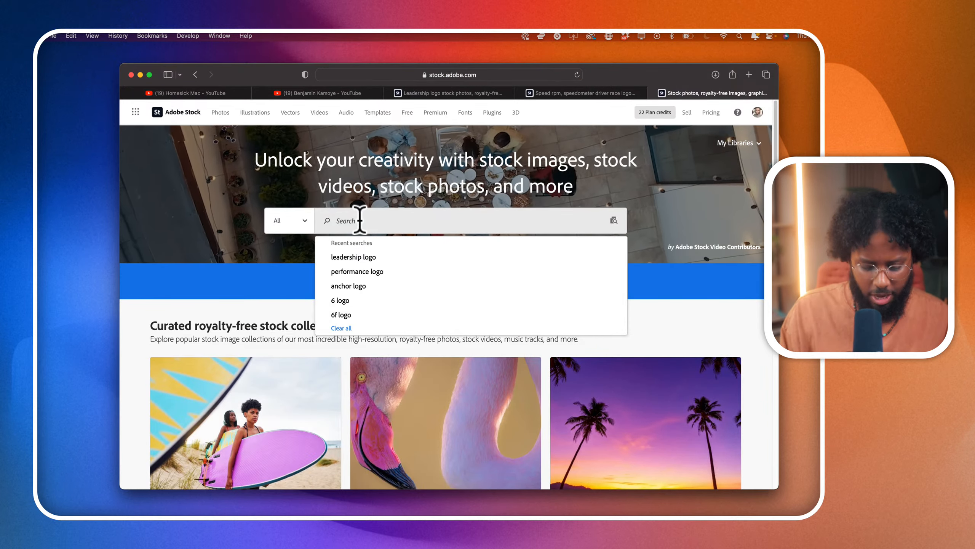
{"action": "type", "text": "p"}
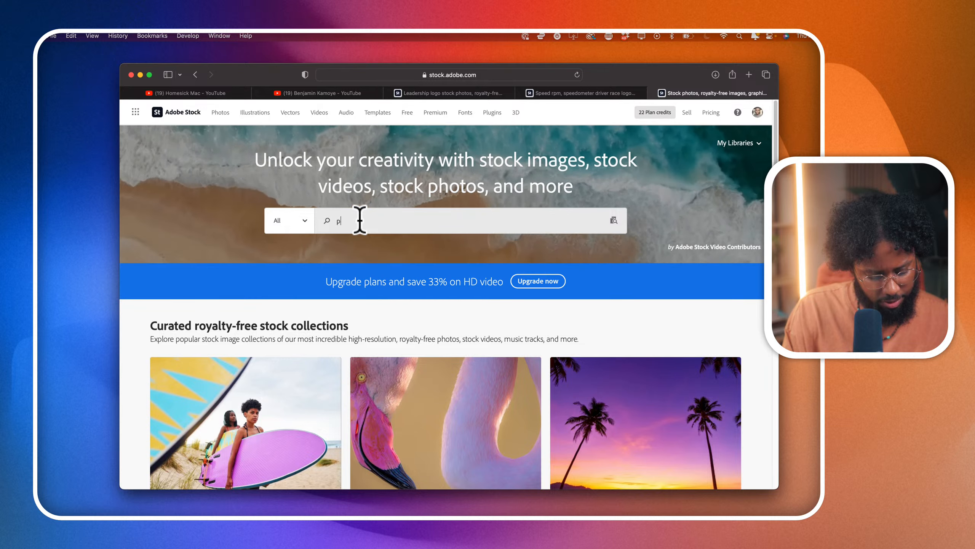
{"action": "type", "text": "s logo"}
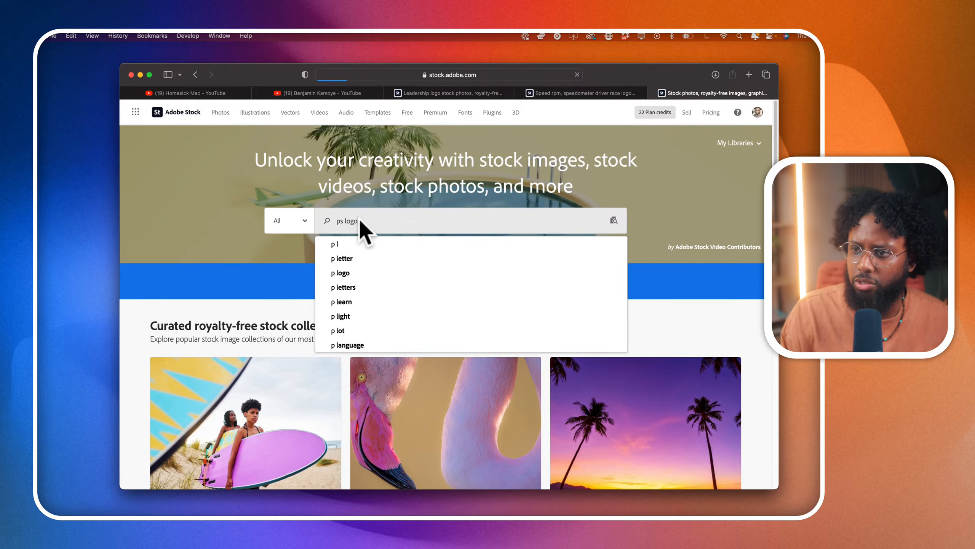
{"action": "key", "text": "Return"}
- Look through the PS logos, license the white and gray serif PS monogram on black, and download it as a vector file
{"action": "scroll", "coordinate": [328, 301], "scroll_direction": "down", "scroll_amount": 5}
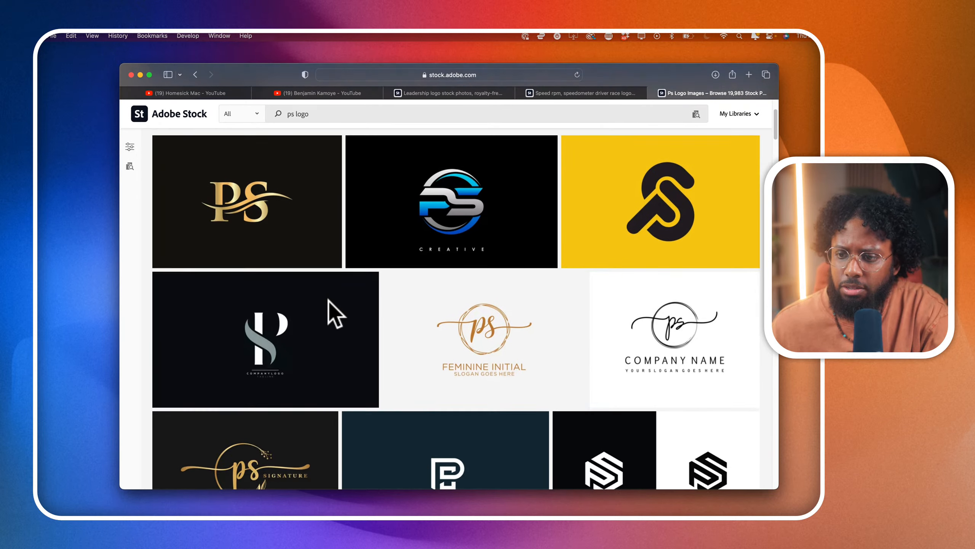
{"action": "mouse_move", "coordinate": [328, 301]}
{"action": "scroll", "coordinate": [329, 301], "scroll_direction": "down", "scroll_amount": 1}
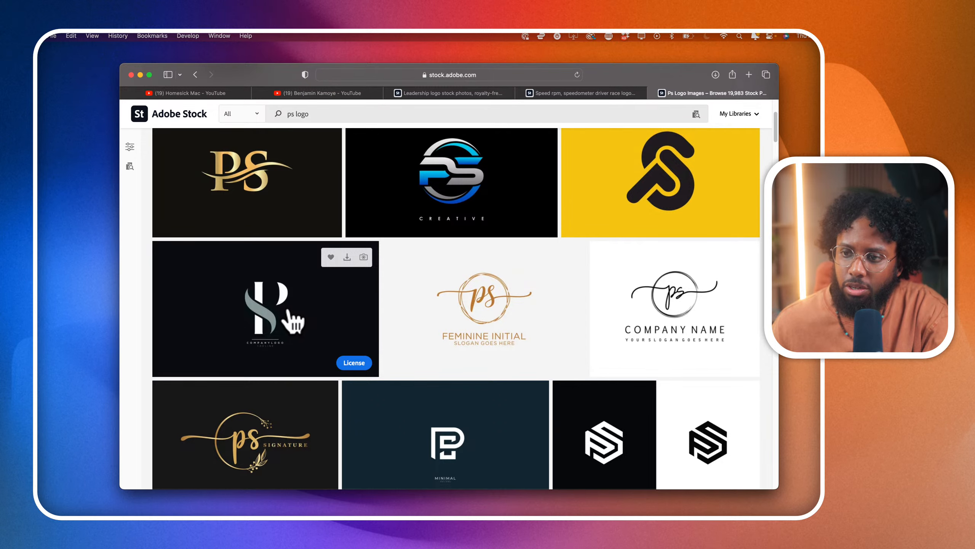
{"action": "scroll", "coordinate": [289, 312], "scroll_direction": "down", "scroll_amount": 4}
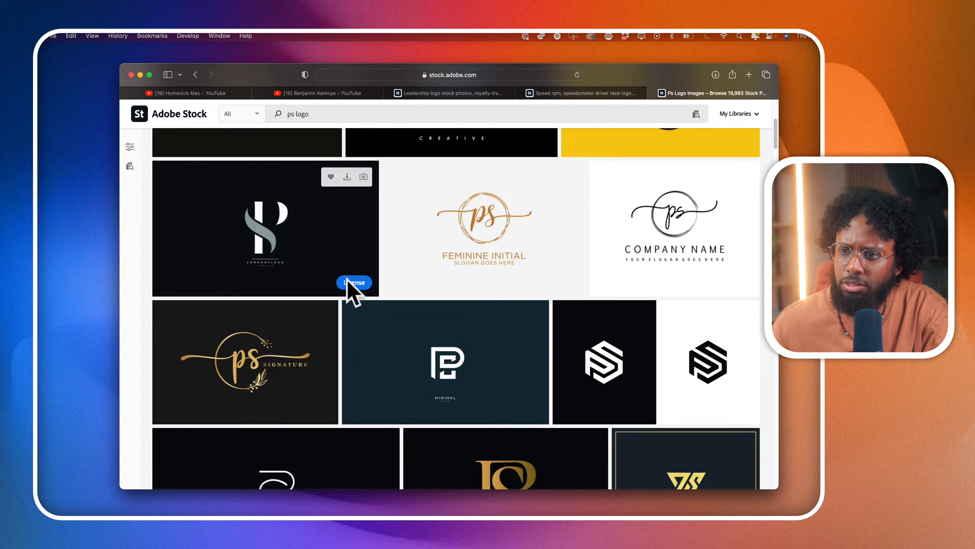
{"action": "scroll", "coordinate": [349, 296], "scroll_direction": "down", "scroll_amount": 2}
{"action": "left_click", "coordinate": [353, 255]}
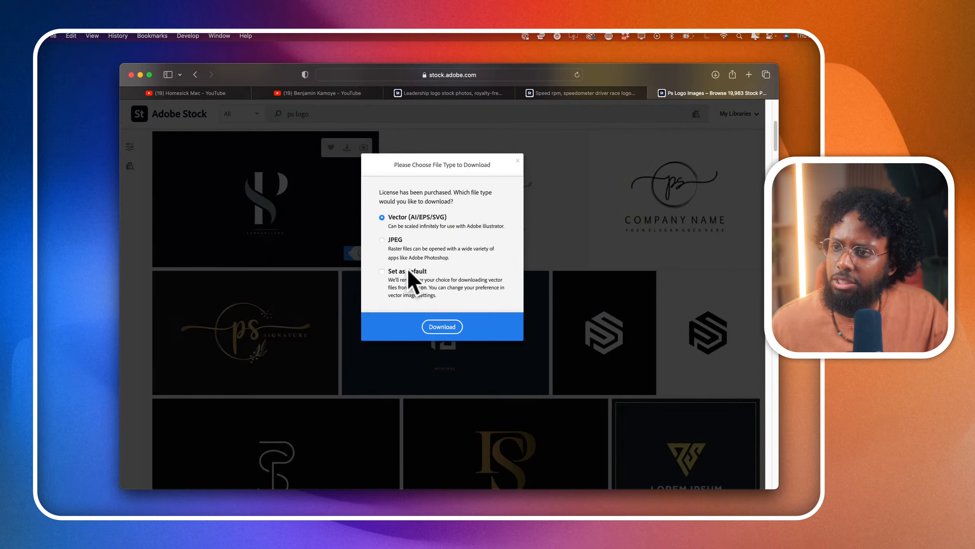
{"action": "left_click", "coordinate": [441, 328]}
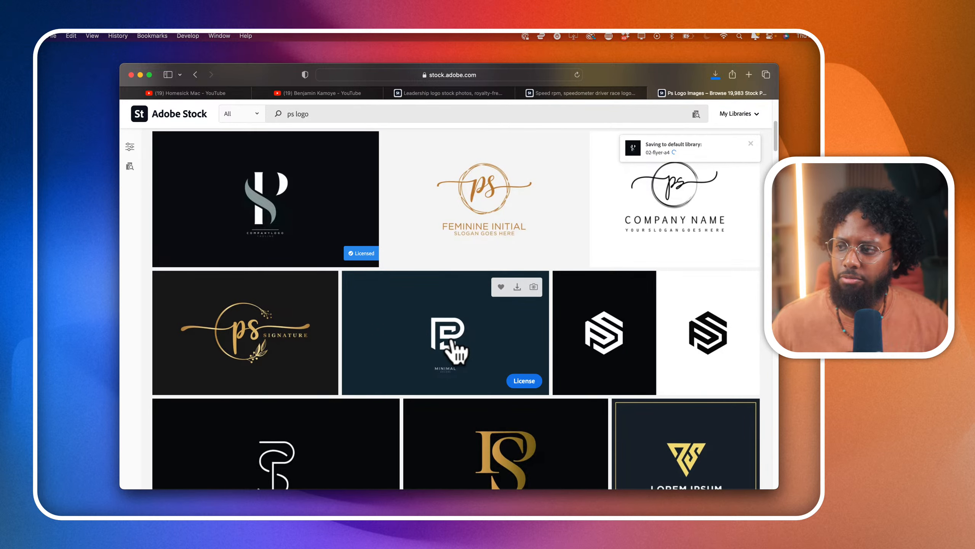
- Set the save location to the Clients folder in the 120 Design Studio Dropbox and sort its contents by name
{"action": "scroll", "coordinate": [426, 346], "scroll_direction": "down", "scroll_amount": 5}
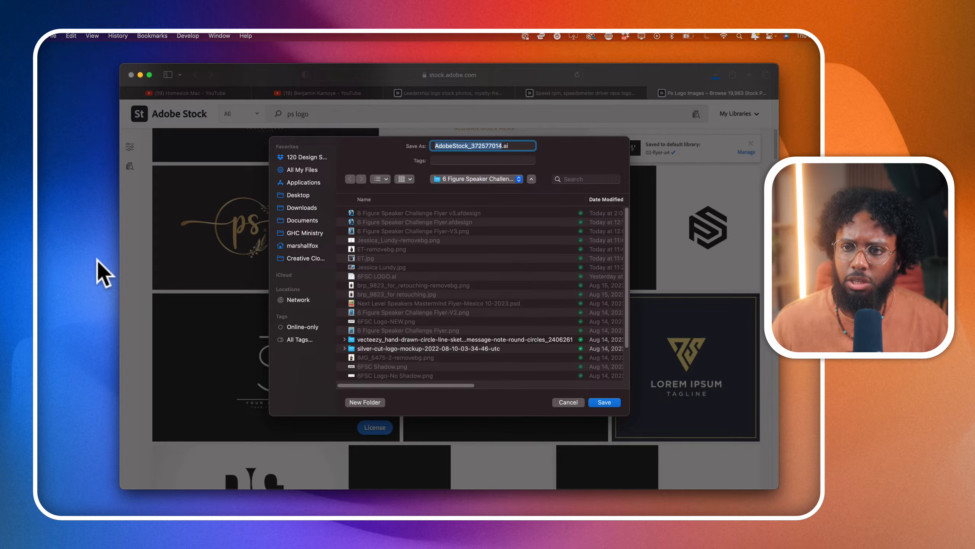
{"action": "left_click", "coordinate": [76, 175]}
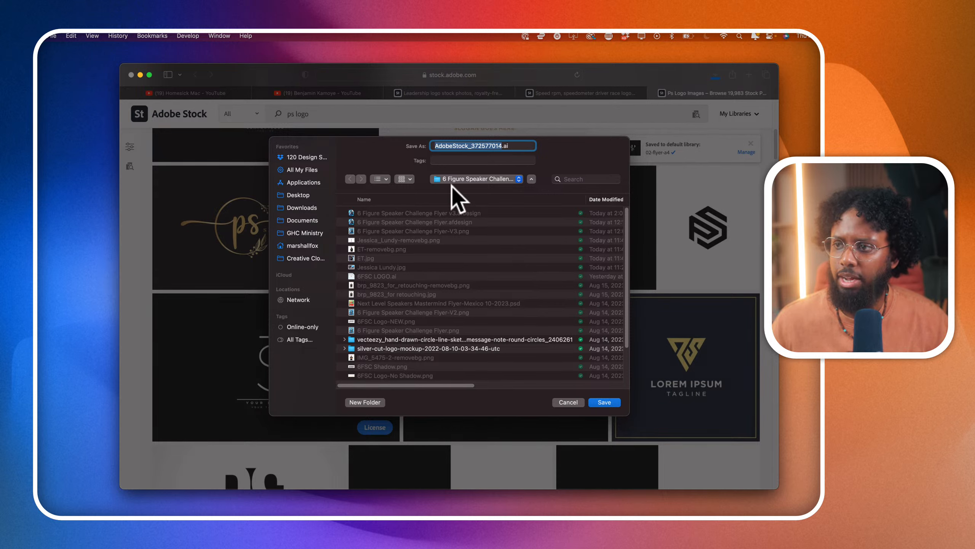
{"action": "left_click", "coordinate": [299, 155]}
{"action": "double_click", "coordinate": [370, 239]}
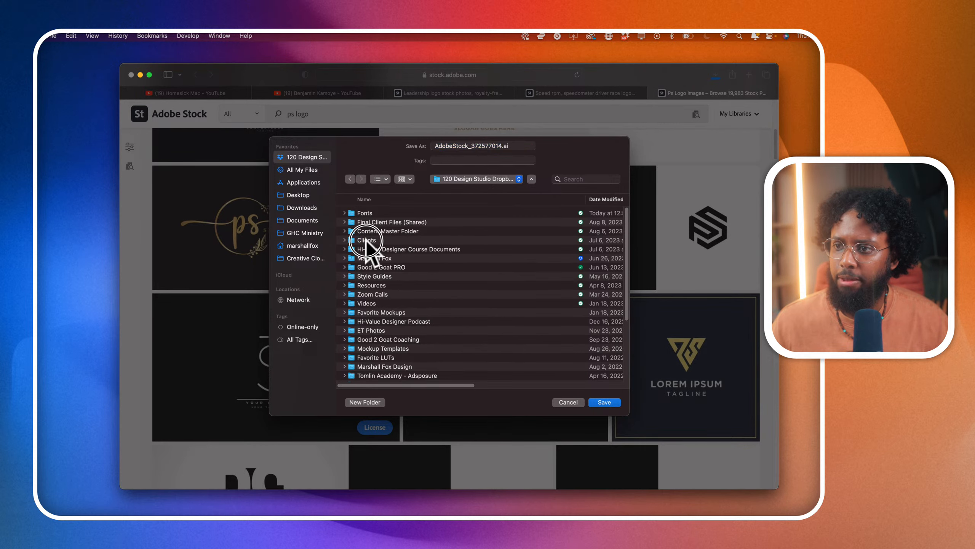
{"action": "left_click", "coordinate": [397, 199]}
- Find the Ecamm Live client folder and go into its subfolder for the "Creates with Ecamm" show
{"action": "scroll", "coordinate": [384, 225], "scroll_direction": "down", "scroll_amount": 5}
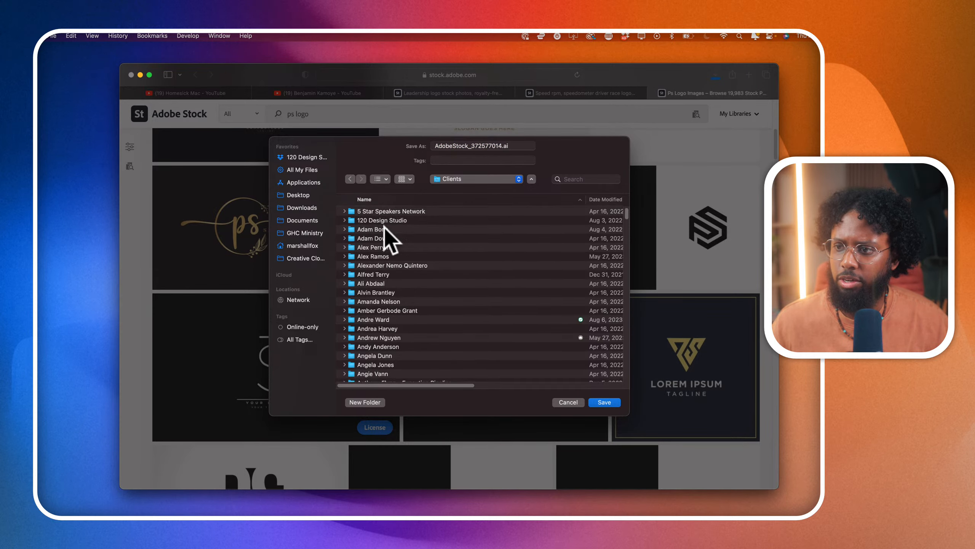
{"action": "scroll", "coordinate": [384, 227], "scroll_direction": "down", "scroll_amount": 20}
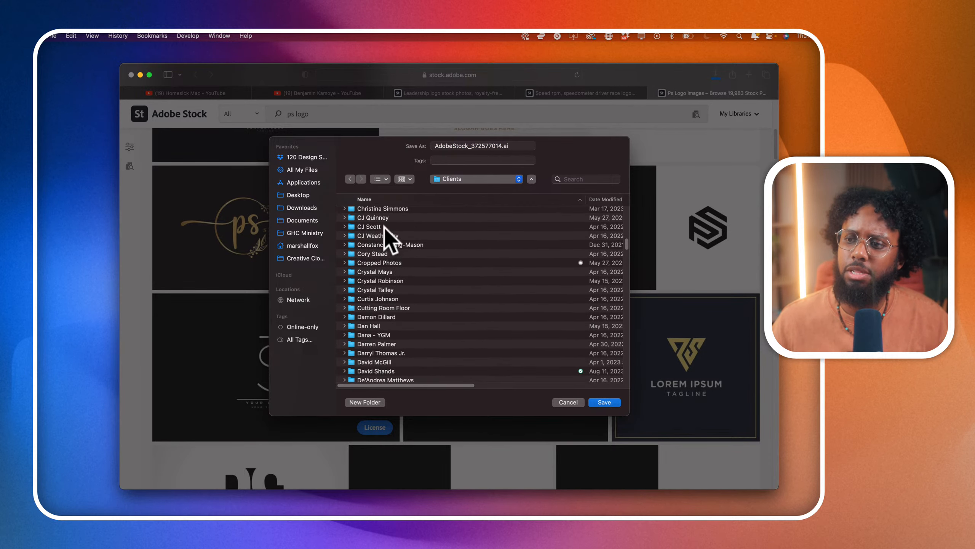
{"action": "scroll", "coordinate": [384, 226], "scroll_direction": "up", "scroll_amount": 15}
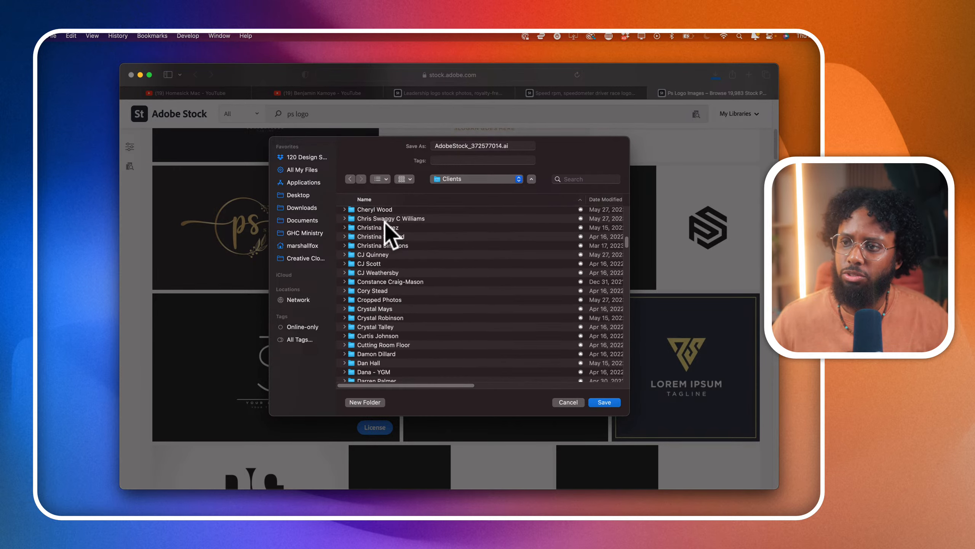
{"action": "scroll", "coordinate": [385, 223], "scroll_direction": "down", "scroll_amount": 8}
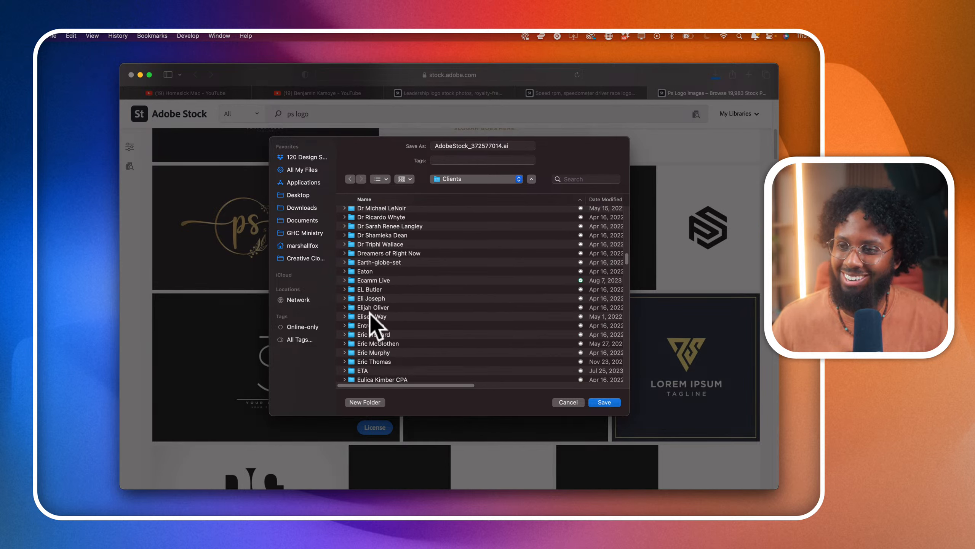
{"action": "double_click", "coordinate": [373, 280]}
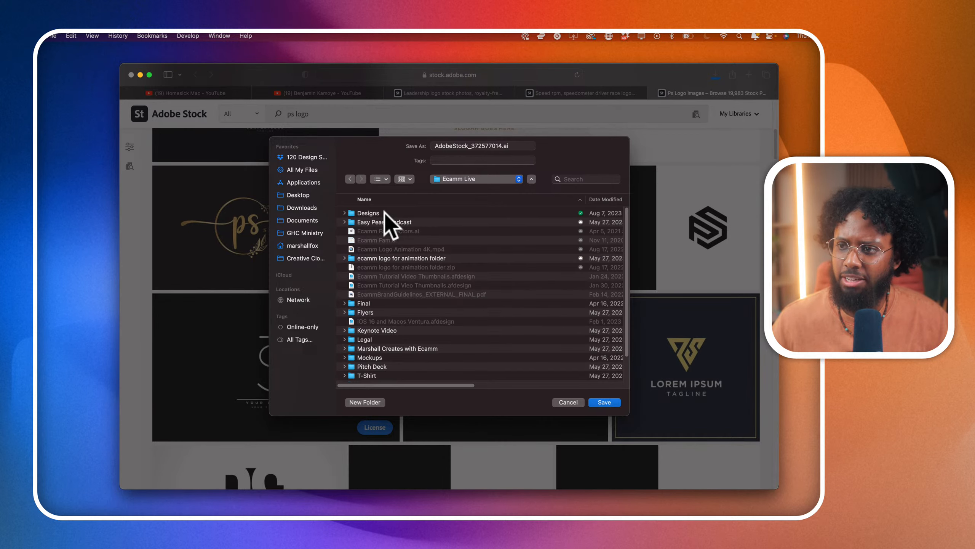
{"action": "scroll", "coordinate": [378, 332], "scroll_direction": "down", "scroll_amount": 1}
{"action": "double_click", "coordinate": [380, 336]}
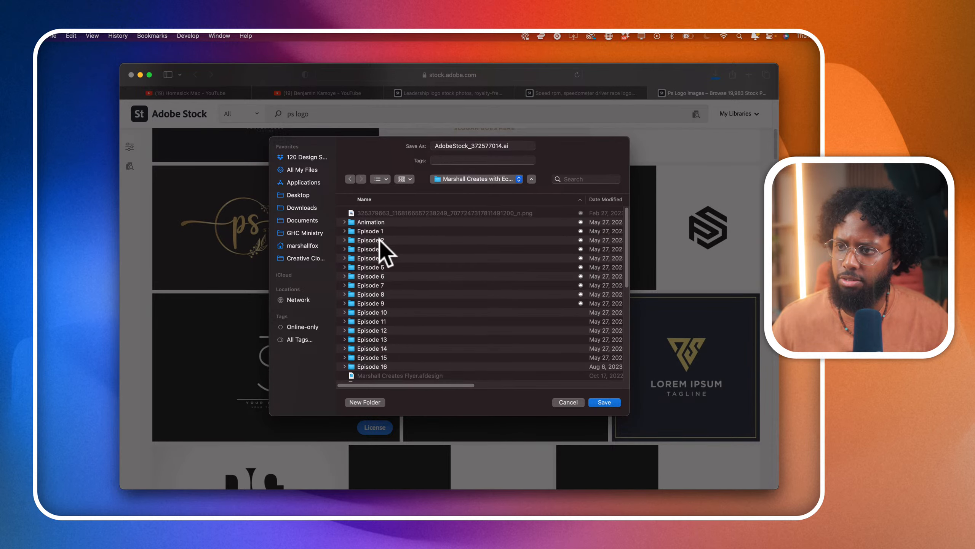
- Save the logo file AdobeStock_372577014.ai into the Episode 24 folder of Season 2
{"action": "scroll", "coordinate": [381, 248], "scroll_direction": "down", "scroll_amount": 5}
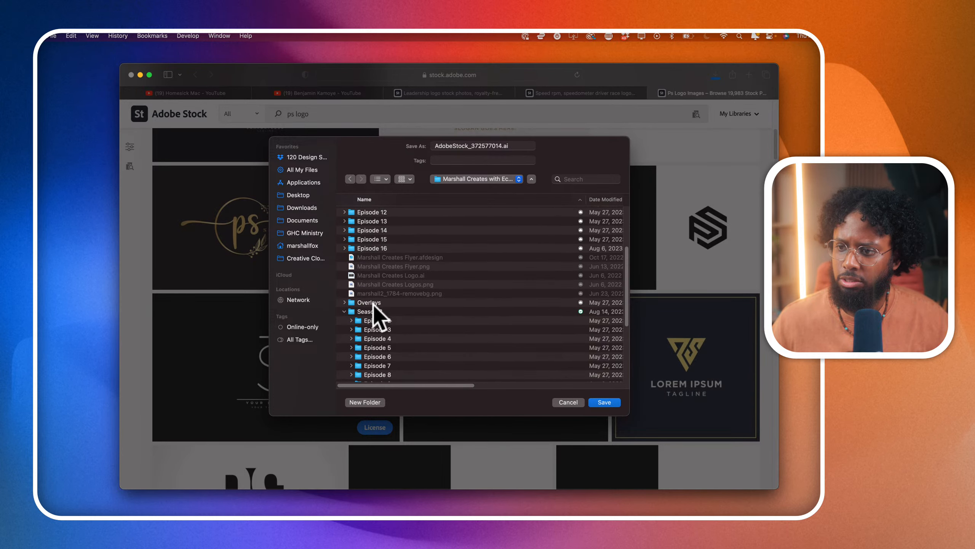
{"action": "double_click", "coordinate": [371, 312]}
{"action": "scroll", "coordinate": [375, 312], "scroll_direction": "down", "scroll_amount": 3}
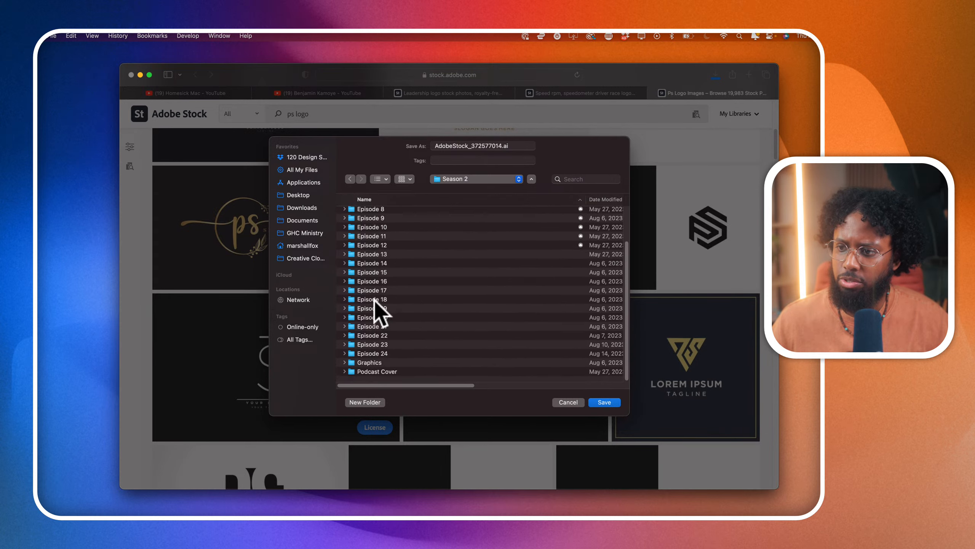
{"action": "left_click", "coordinate": [373, 355]}
{"action": "double_click", "coordinate": [374, 355]}
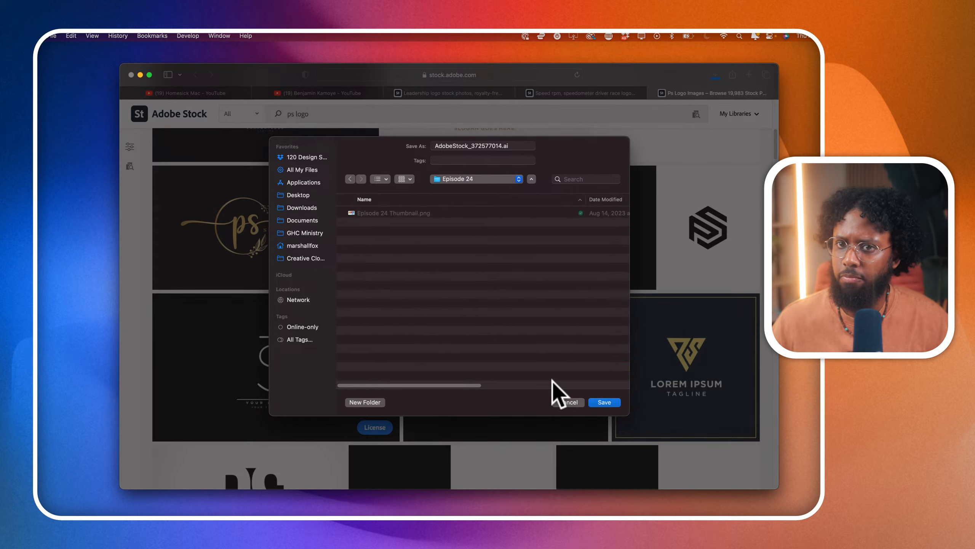
{"action": "left_click", "coordinate": [601, 402]}
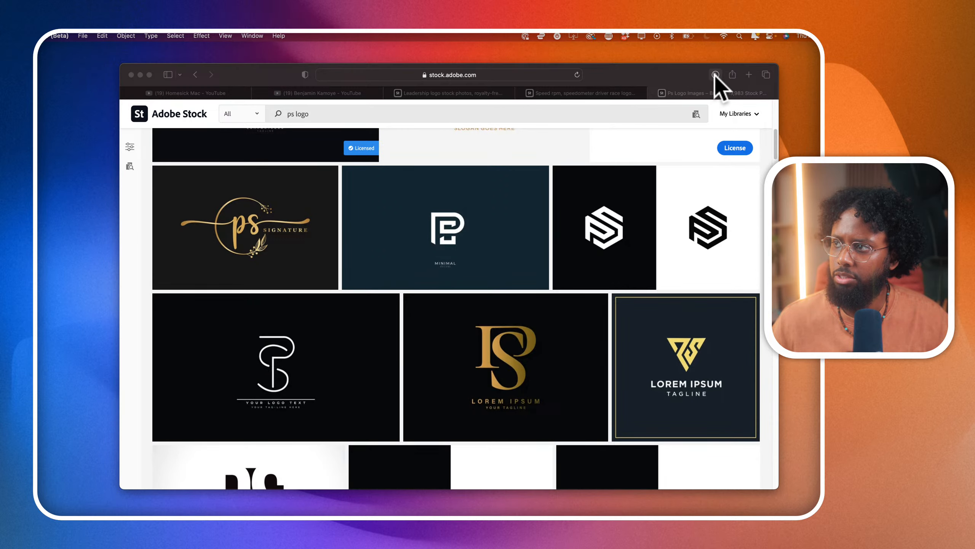
- Reveal the downloaded AdobeStock_372577014.ai in Finder and open it with Adobe Illustrator 2023
{"action": "left_click", "coordinate": [715, 74]}
{"action": "double_click", "coordinate": [678, 115]}
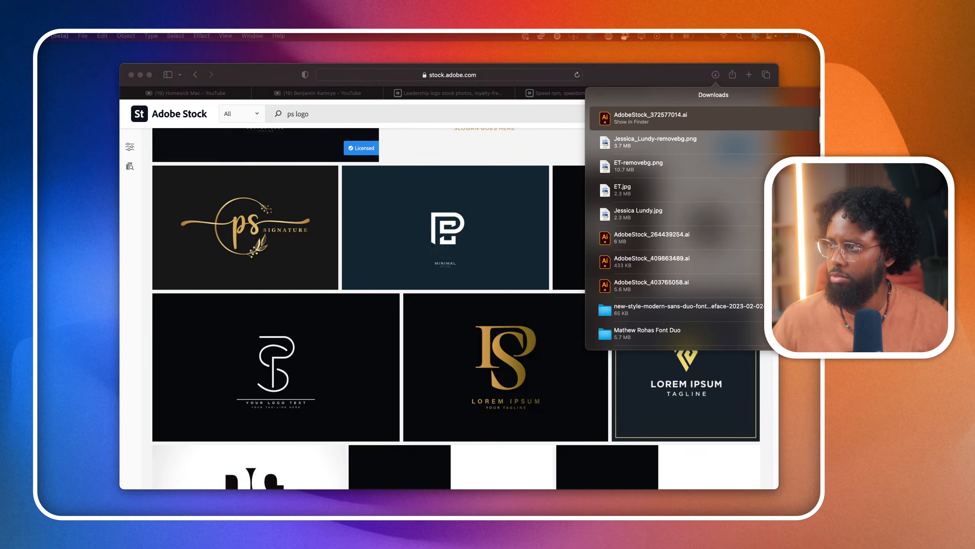
{"action": "left_click", "coordinate": [814, 118]}
{"action": "right_click", "coordinate": [374, 148]}
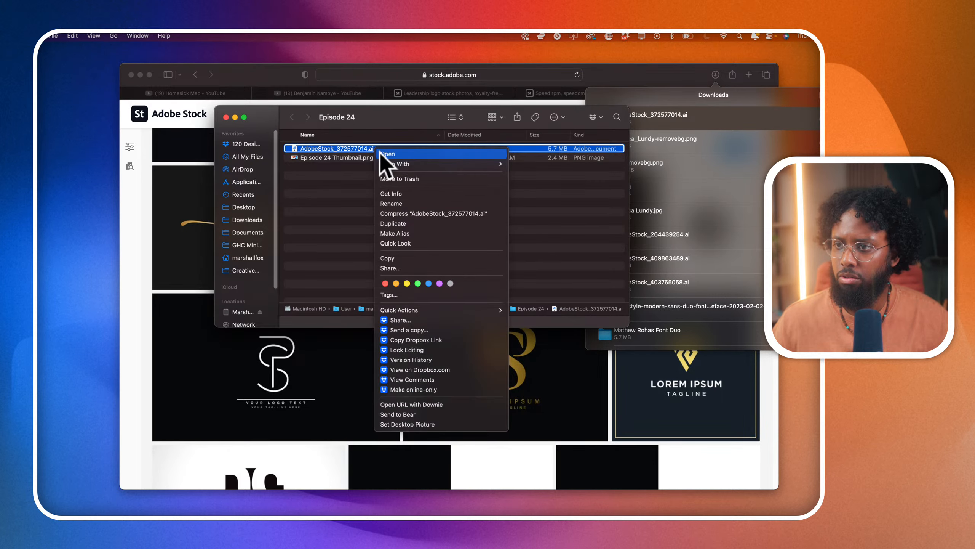
{"action": "mouse_move", "coordinate": [499, 165]}
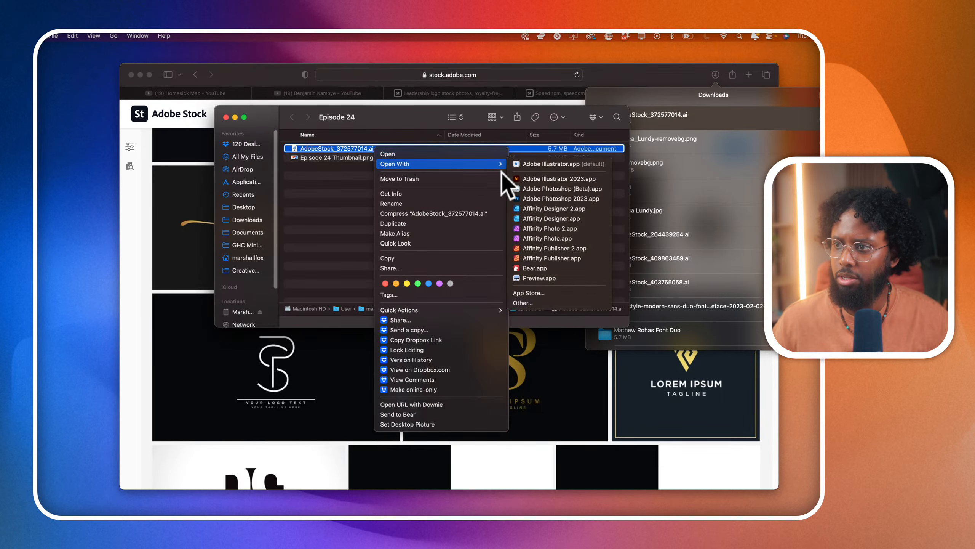
{"action": "left_click", "coordinate": [531, 176]}
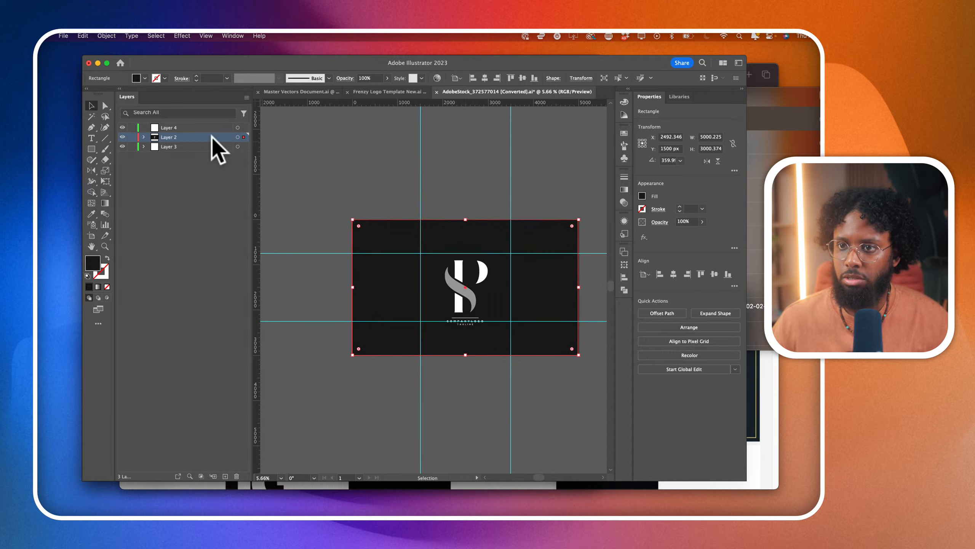
- Copy the whole PS logo artwork with its background and paste it into the Frenzy Logo Template New document
{"action": "left_click_drag", "start_coordinate": [312, 192], "coordinate": [573, 451]}
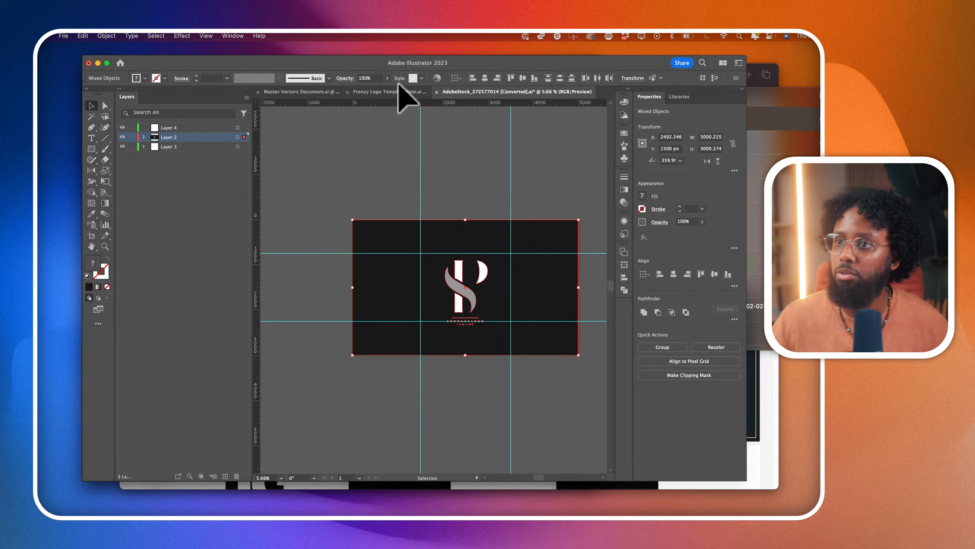
{"action": "left_click", "coordinate": [399, 91]}
{"action": "key", "text": "super+v"}
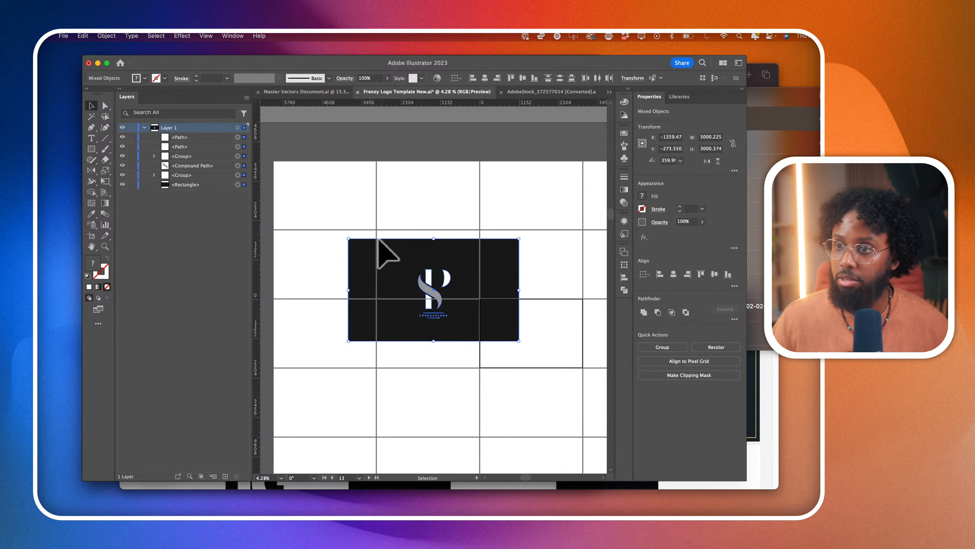
- Scale the pasted artwork to 3020 pt wide and center it vertically on the upper-left artboard
{"action": "mouse_move", "coordinate": [348, 230]}
{"action": "left_mouse_down"}
{"action": "mouse_move", "coordinate": [322, 210]}
{"action": "mouse_move", "coordinate": [355, 211]}
{"action": "mouse_move", "coordinate": [348, 218]}
{"action": "left_mouse_up"}
{"action": "left_click_drag", "start_coordinate": [444, 262], "coordinate": [376, 255]}
{"action": "key", "text": "super+equal"}
{"action": "scroll", "coordinate": [340, 227], "scroll_direction": "up", "scroll_amount": 2}
{"action": "scroll", "coordinate": [341, 227], "scroll_direction": "left", "scroll_amount": 3}
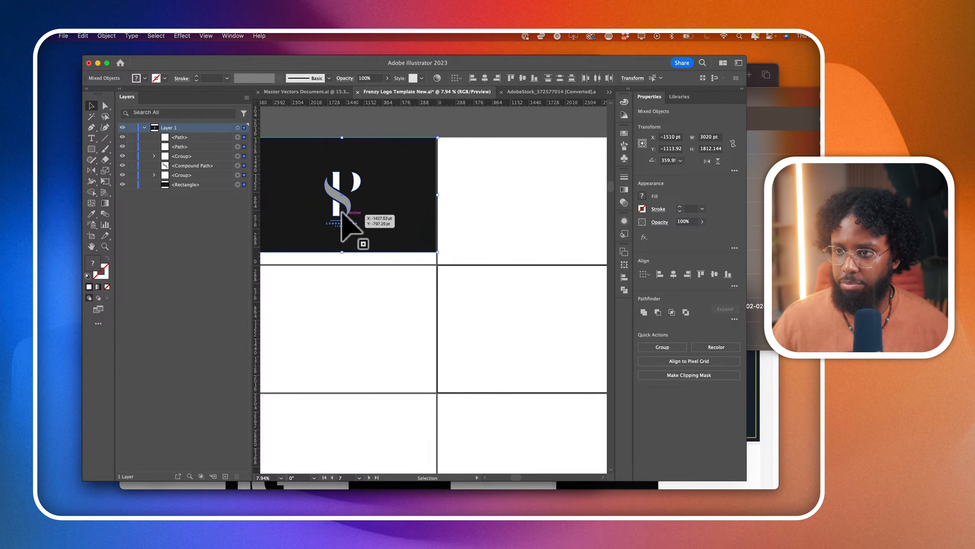
{"action": "left_click_drag", "start_coordinate": [348, 216], "coordinate": [347, 223]}
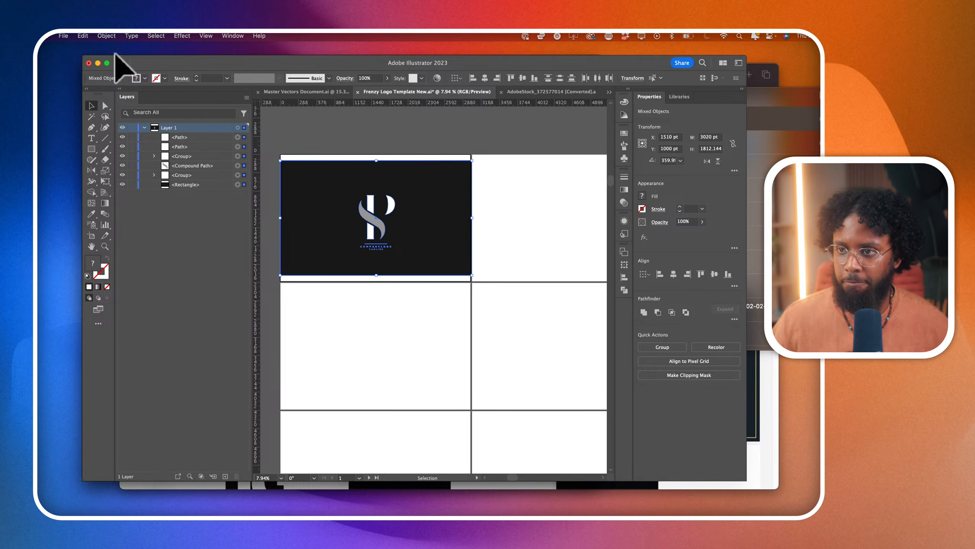
- Stretch the black background rectangle's top and bottom edges to the artboard's edges with Direct Selection, leaving the logo undistorted
{"action": "left_click", "coordinate": [100, 102]}
{"action": "left_click", "coordinate": [277, 143]}
{"action": "left_click_drag", "start_coordinate": [275, 141], "coordinate": [472, 155]}
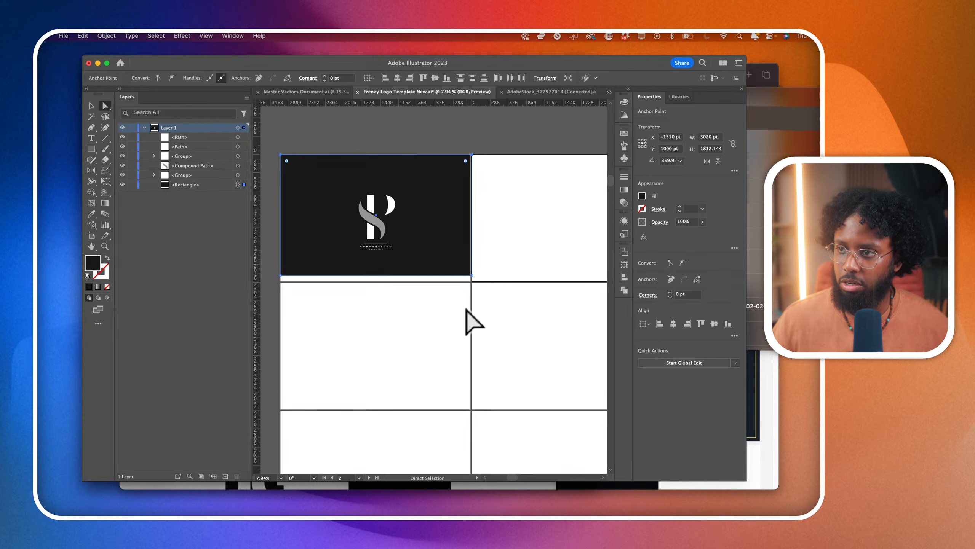
{"action": "left_click_drag", "start_coordinate": [484, 288], "coordinate": [297, 270]}
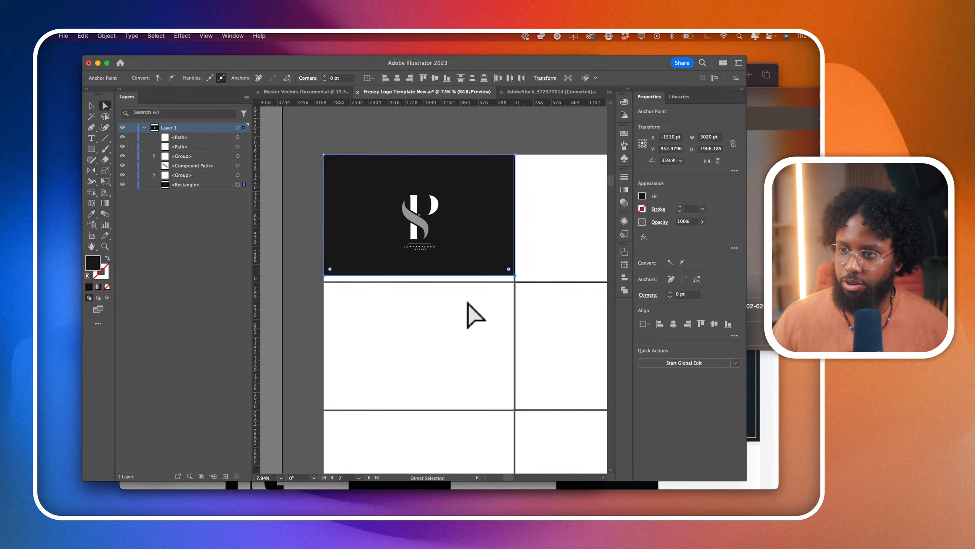
{"action": "left_click_drag", "start_coordinate": [516, 276], "coordinate": [516, 282]}
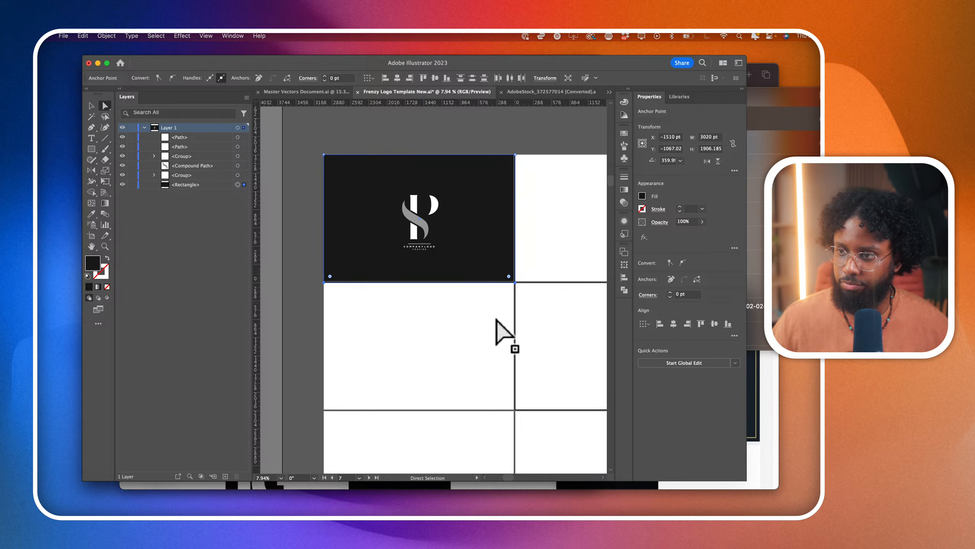
- Duplicate the white curved bowl of the P to the left of the logo and reflect the copy to face the other way
{"action": "left_click", "coordinate": [496, 319]}
{"action": "scroll", "coordinate": [415, 262], "scroll_direction": "up", "scroll_amount": 5}
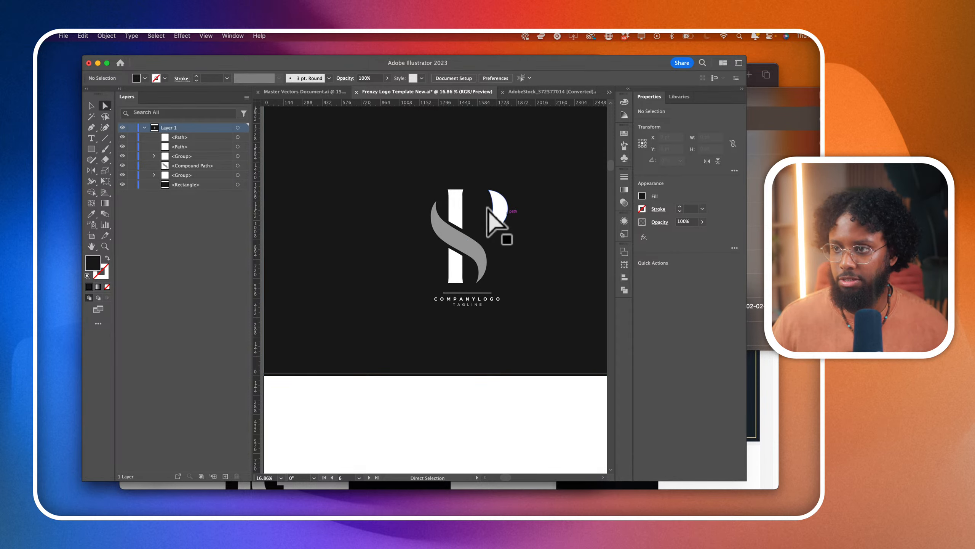
{"action": "left_click", "coordinate": [450, 198]}
{"action": "left_click", "coordinate": [501, 209]}
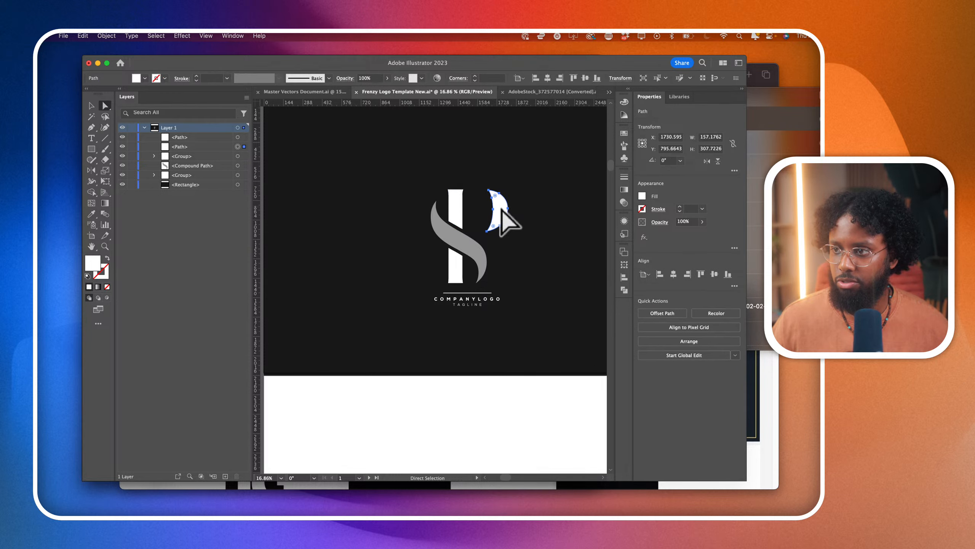
{"action": "left_click_drag", "start_coordinate": [502, 210], "coordinate": [294, 203]}
{"action": "left_click", "coordinate": [92, 170]}
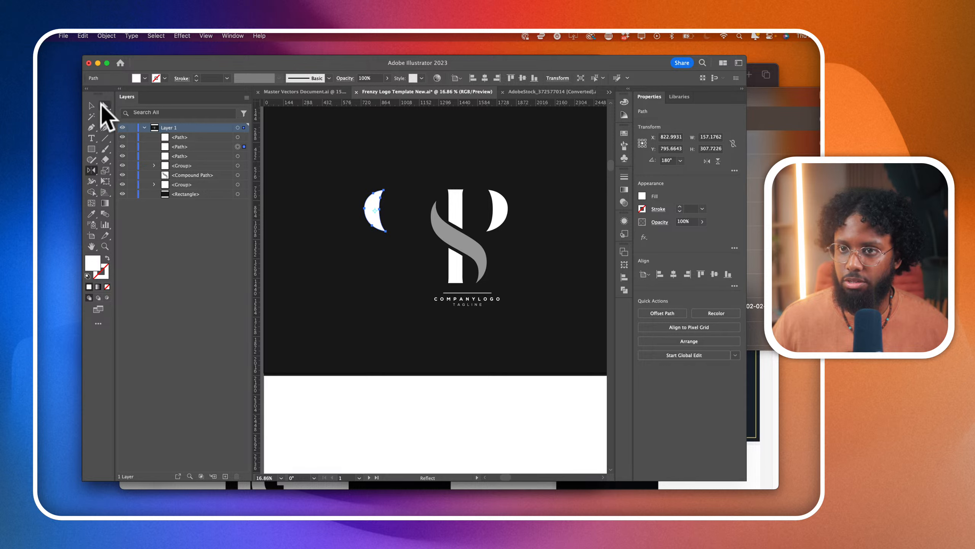
- Move the mirrored curve horizontally about 291 pt so it sits on the opposite side of the P's stem, mirroring the original bowl
{"action": "left_click", "coordinate": [105, 105]}
{"action": "left_click", "coordinate": [345, 395]}
{"action": "left_click", "coordinate": [395, 216]}
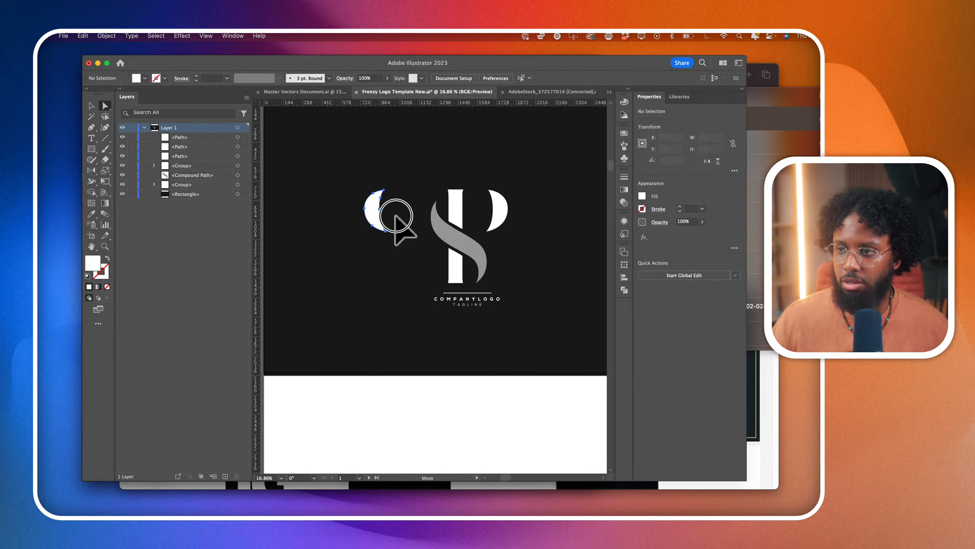
{"action": "left_click_drag", "start_coordinate": [395, 217], "coordinate": [409, 221]}
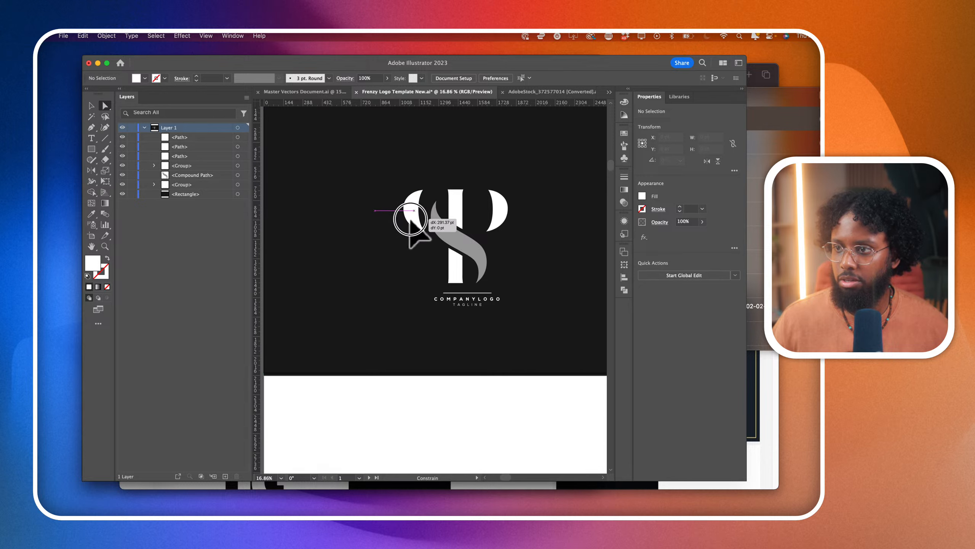
{"action": "left_click_drag", "start_coordinate": [410, 220], "coordinate": [411, 221]}
{"action": "left_click", "coordinate": [437, 437]}
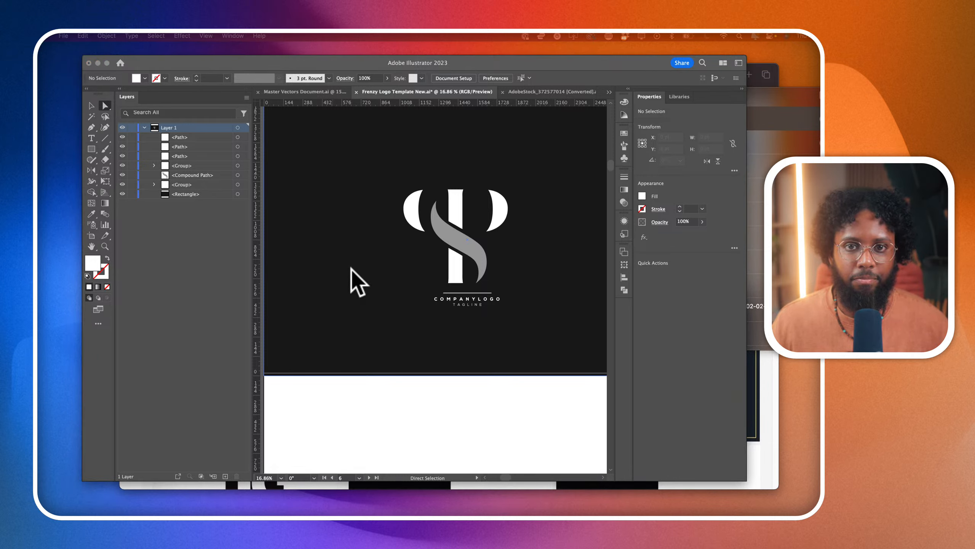
- Lock the black background rectangle and add an area text frame about 995 by 1025 pt left of the logo containing "P"
{"action": "scroll", "coordinate": [351, 268], "scroll_direction": "up", "scroll_amount": 3}
{"action": "scroll", "coordinate": [478, 322], "scroll_direction": "left", "scroll_amount": 2}
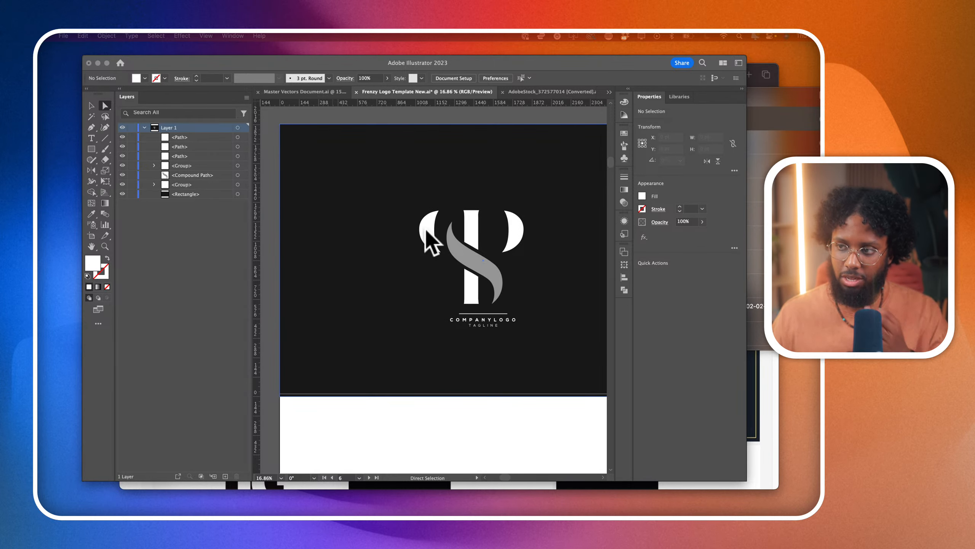
{"action": "left_click", "coordinate": [333, 245]}
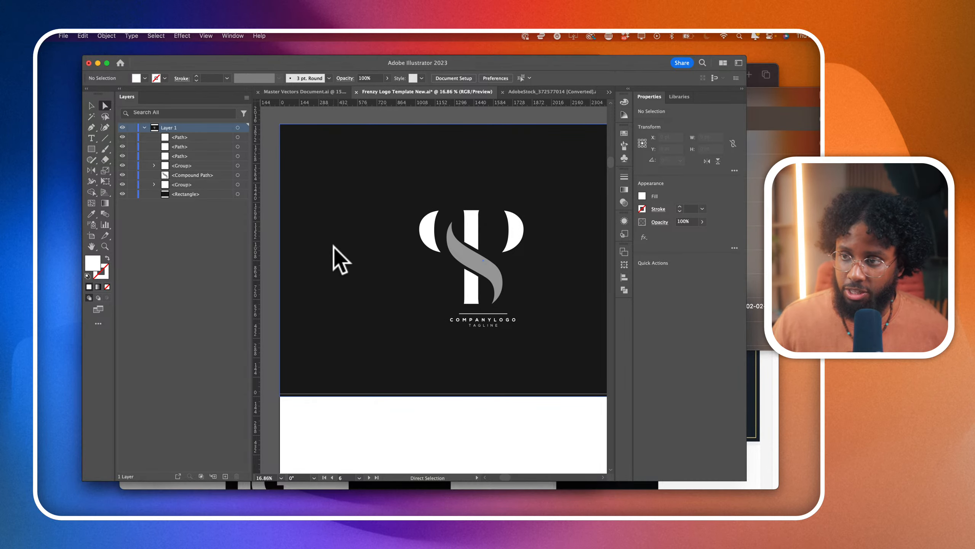
{"action": "left_click", "coordinate": [132, 193]}
{"action": "left_click", "coordinate": [91, 138]}
{"action": "left_click_drag", "start_coordinate": [301, 198], "coordinate": [435, 334]}
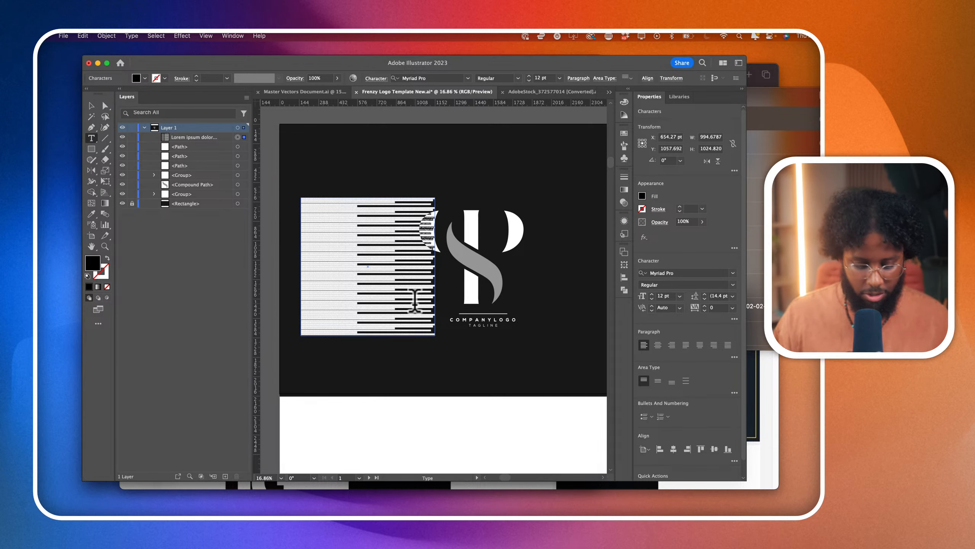
{"action": "type", "text": "P"}
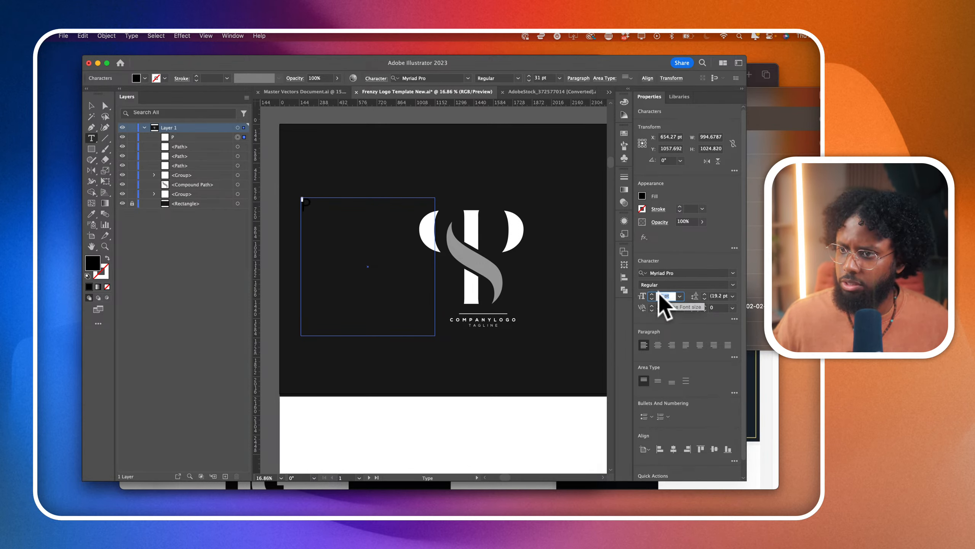
- Set the letter P's font size to 374 pt
{"action": "scroll", "coordinate": [659, 293], "scroll_direction": "up", "scroll_amount": 10}
{"action": "scroll", "coordinate": [659, 293], "scroll_direction": "down", "scroll_amount": 10}
{"action": "scroll", "coordinate": [659, 293], "scroll_direction": "up", "scroll_amount": 20}
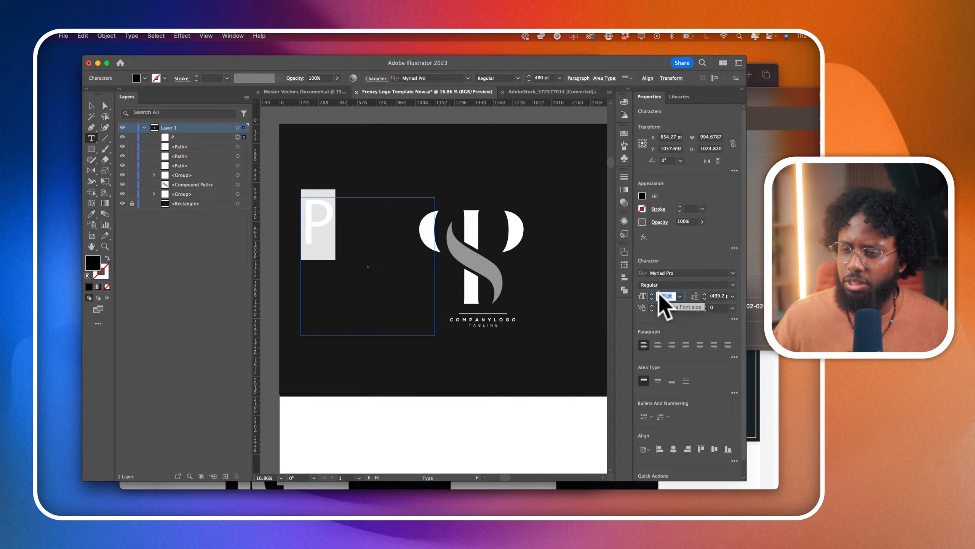
{"action": "scroll", "coordinate": [659, 293], "scroll_direction": "down", "scroll_amount": 15}
{"action": "scroll", "coordinate": [659, 296], "scroll_direction": "up", "scroll_amount": 10}
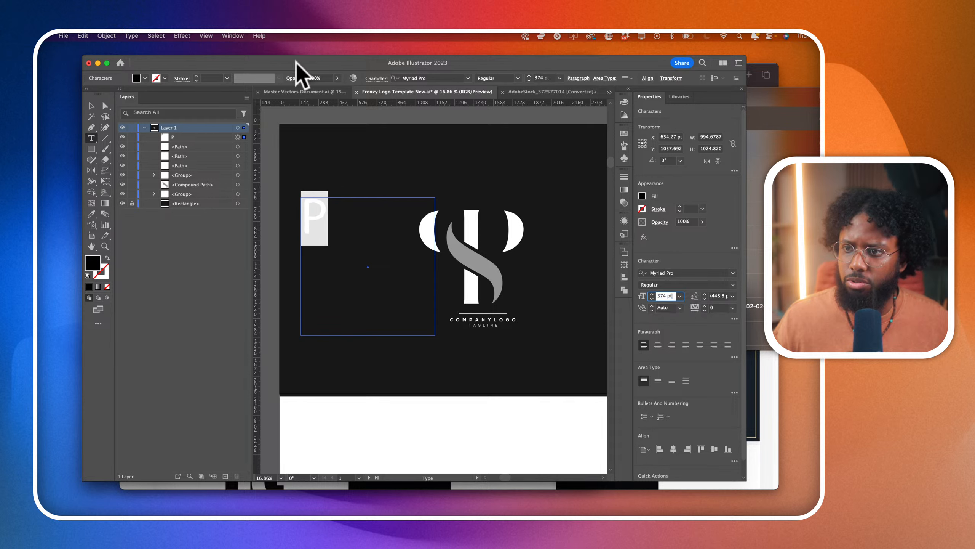
- Fill the letter P with white
{"action": "left_click", "coordinate": [92, 103]}
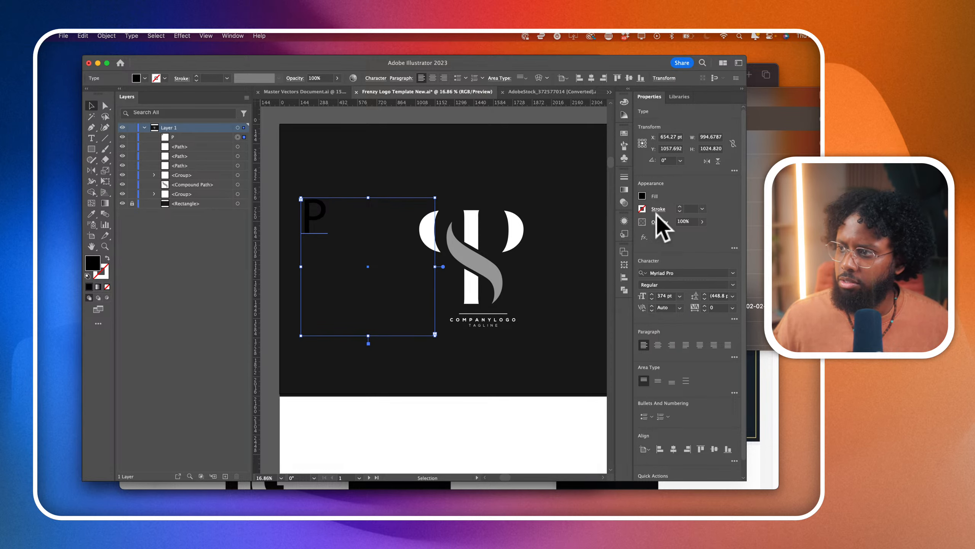
{"action": "left_click", "coordinate": [642, 196]}
{"action": "left_click", "coordinate": [557, 227]}
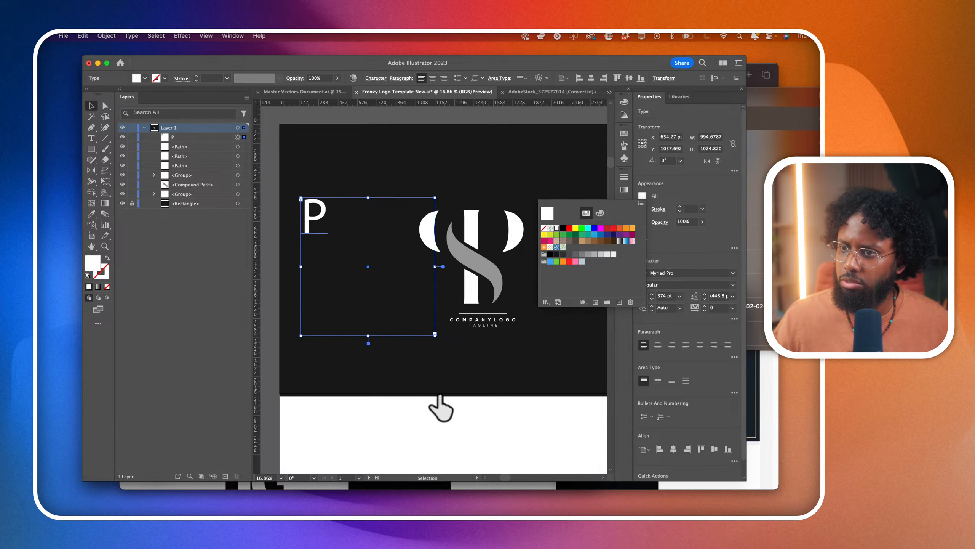
{"action": "left_click", "coordinate": [441, 411]}
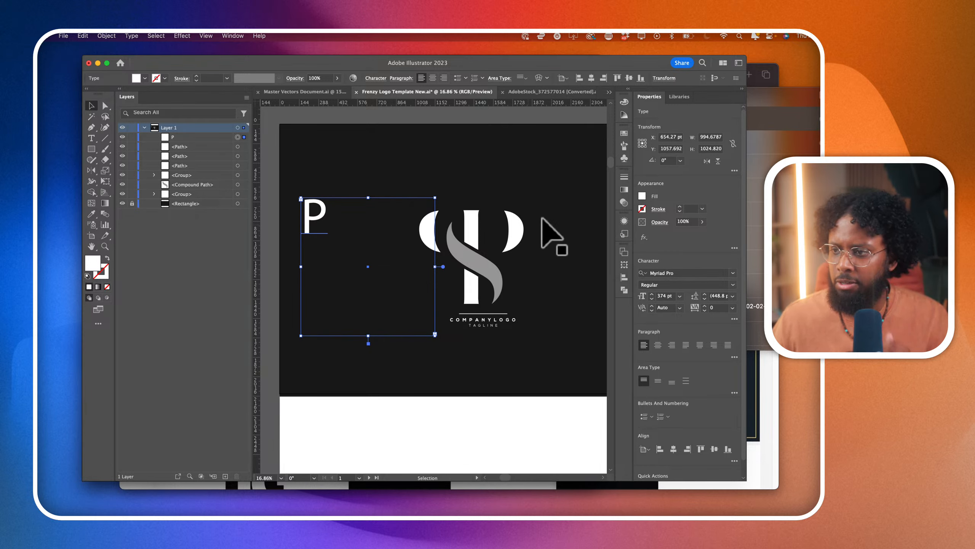
- Switch to Finder, show the Downloads folder and preview Amnesty-Swash.ttf in mocosans_amnesty
{"action": "key", "text": "super+Tab"}
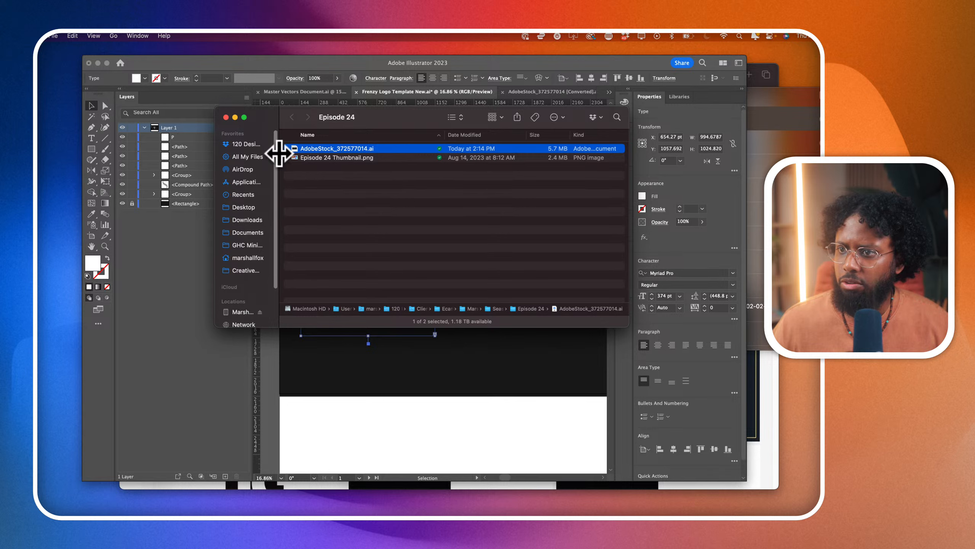
{"action": "left_click", "coordinate": [247, 220]}
{"action": "scroll", "coordinate": [336, 153], "scroll_direction": "down", "scroll_amount": 10}
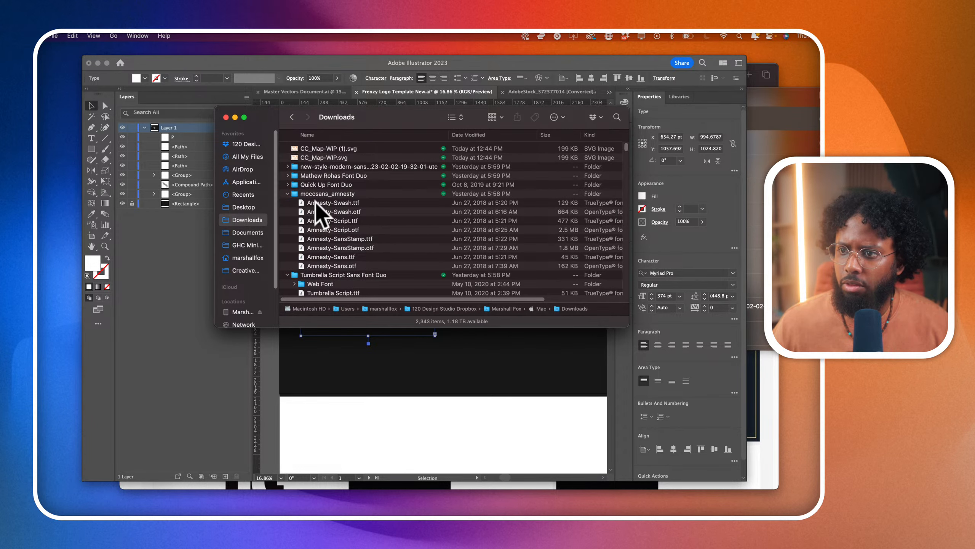
{"action": "left_click", "coordinate": [319, 202]}
{"action": "key", "text": "space"}
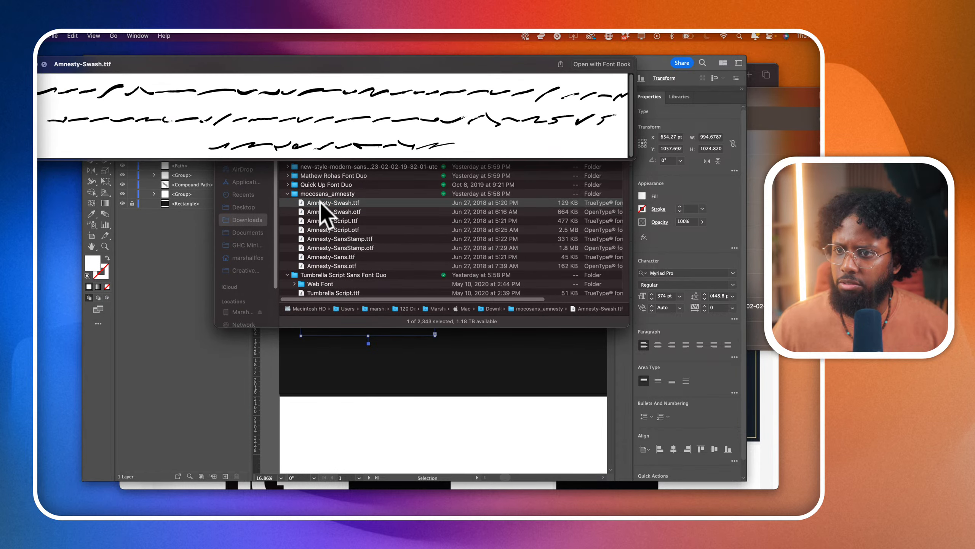
{"action": "key", "text": "space"}
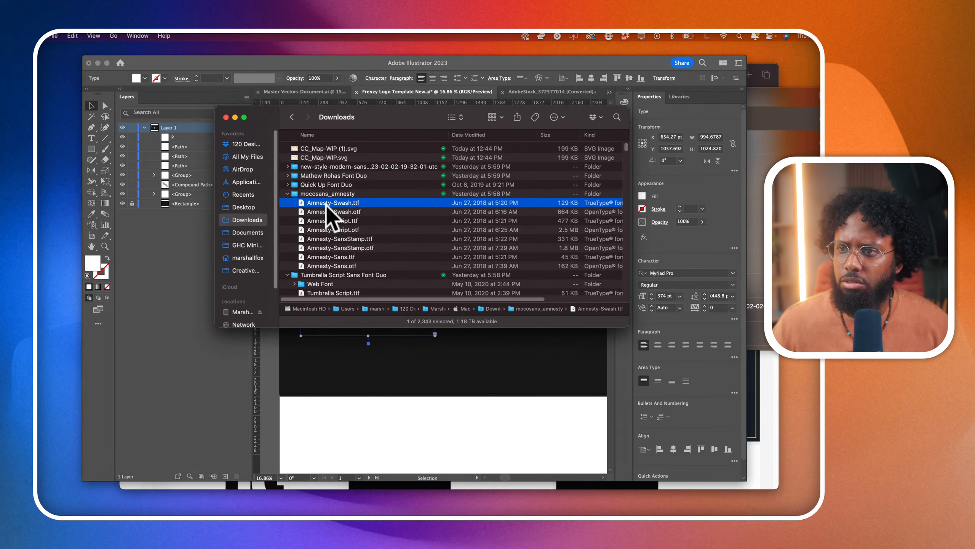
- Preview Mathew Rohas.otf in the Mathew Rohas Font Duo folder, and collapse that folder and mocosans_amnesty
{"action": "left_click", "coordinate": [289, 176]}
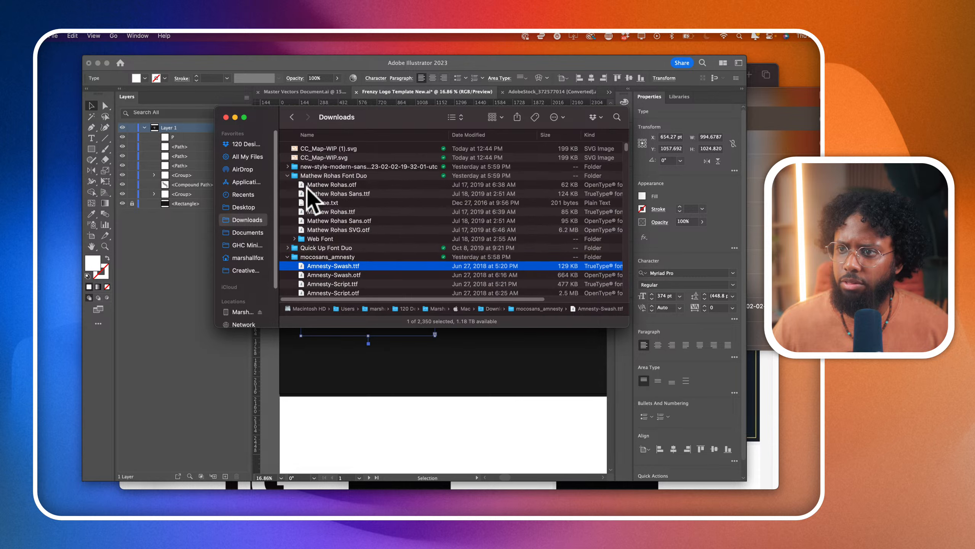
{"action": "left_click", "coordinate": [331, 192]}
{"action": "key", "text": "space"}
{"action": "key", "text": "space"}
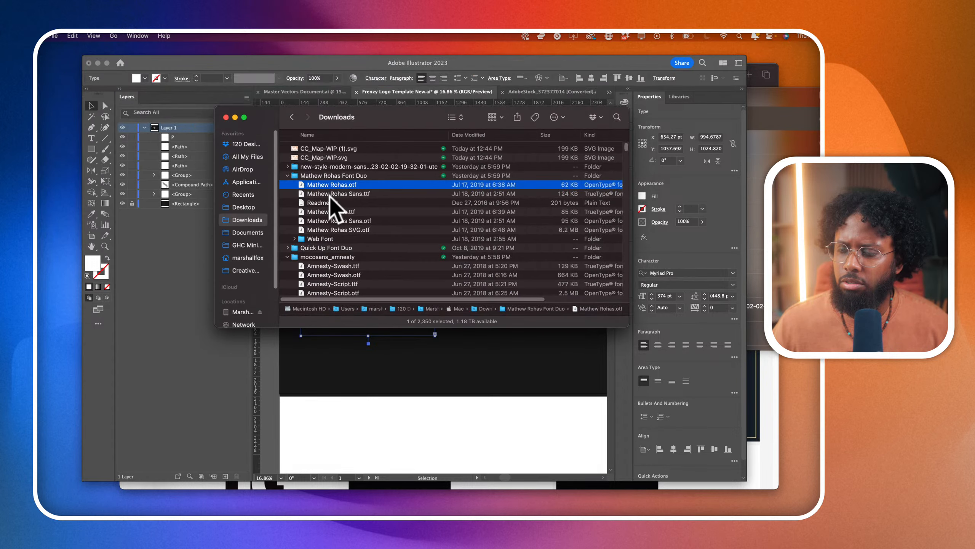
{"action": "left_click", "coordinate": [288, 176]}
{"action": "left_click", "coordinate": [287, 193]}
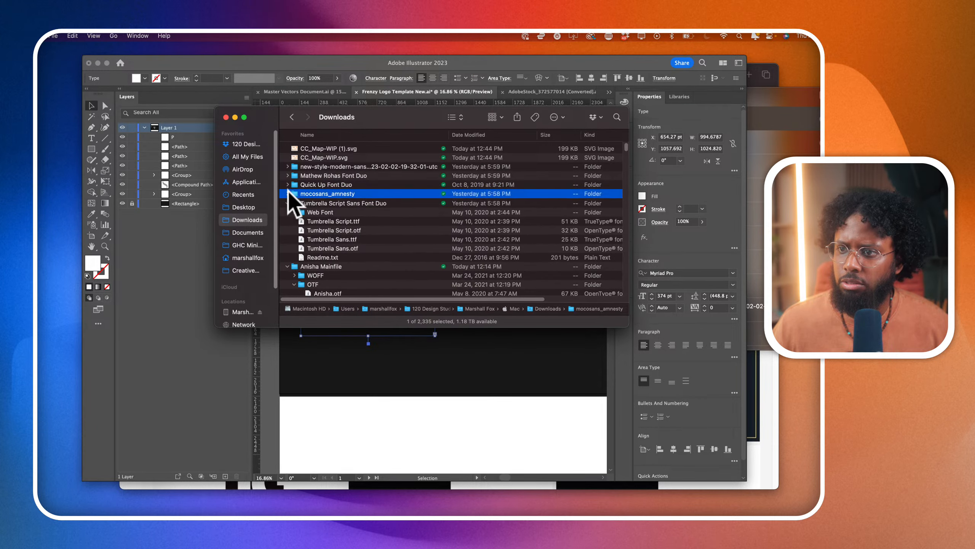
- Expand the Quick Up Font Duo folder and preview QuickUp.otf and Exort Light.otf
{"action": "left_click", "coordinate": [287, 185]}
{"action": "left_click", "coordinate": [324, 193]}
{"action": "key", "text": "space"}
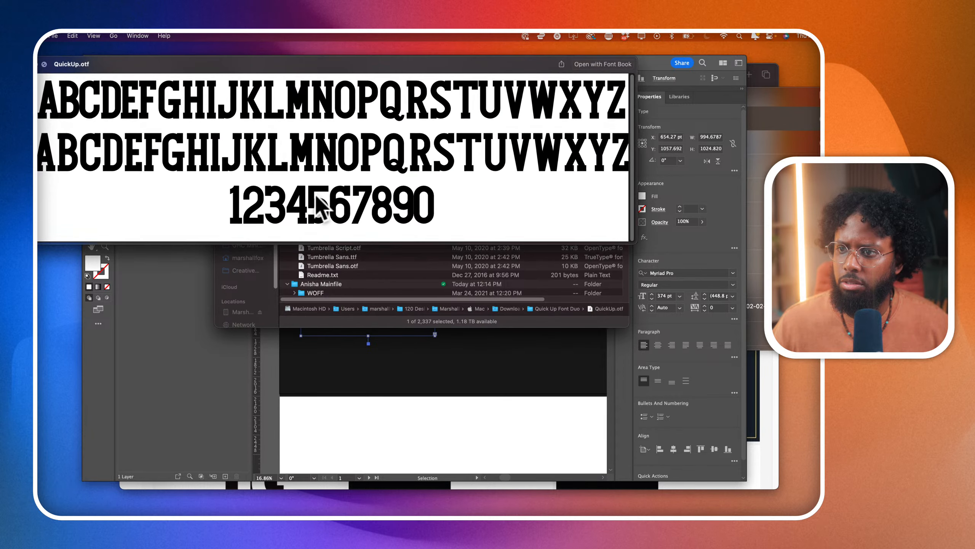
{"action": "key", "text": "space"}
{"action": "left_click", "coordinate": [320, 202]}
{"action": "key", "text": "space"}
{"action": "key", "text": "space"}
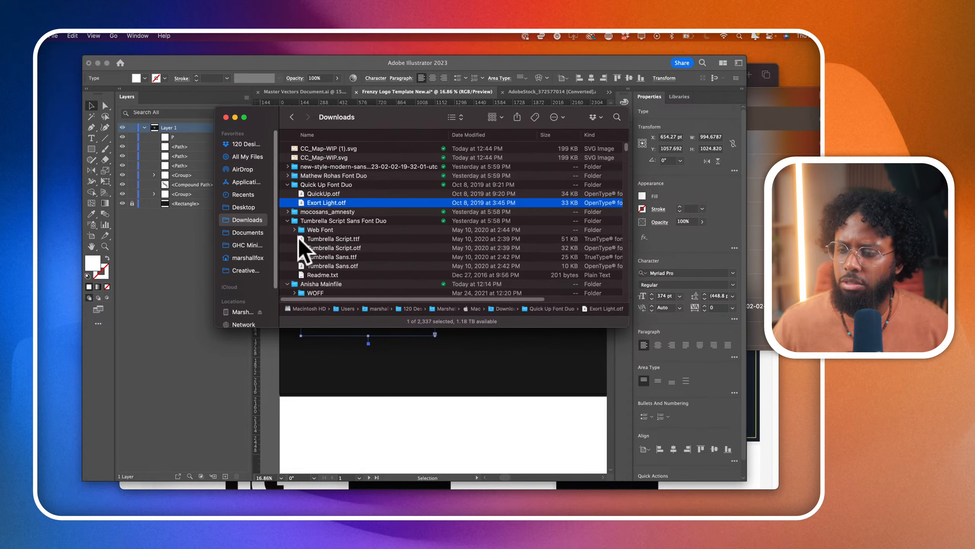
- Preview Tumbrella Script.ttf in the Tumbrella Script Sans Font Duo folder and collapse the folder
{"action": "left_click", "coordinate": [288, 220]}
{"action": "left_click", "coordinate": [288, 222]}
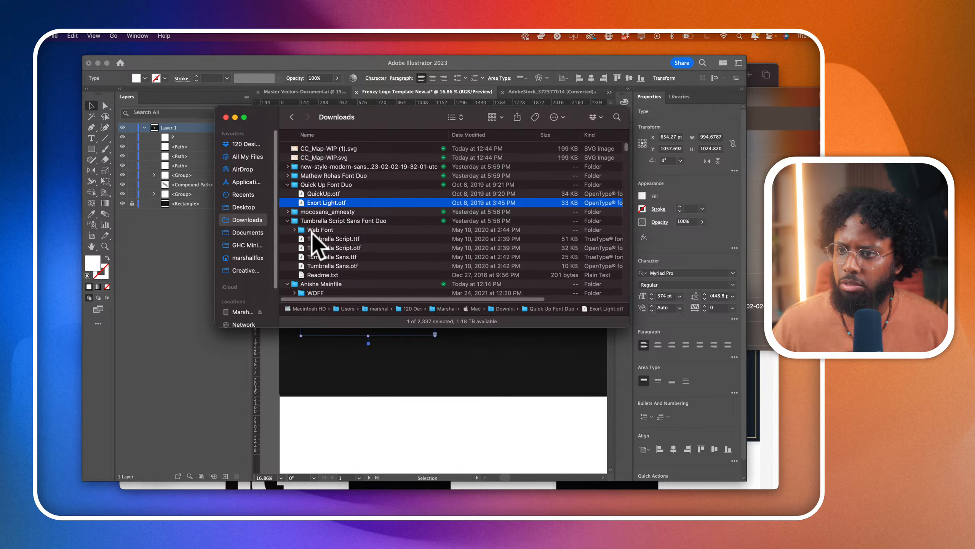
{"action": "left_click", "coordinate": [297, 238]}
{"action": "key", "text": "space"}
- Preview Anisha.otf from the Anisha Mainfile folder and Niquitta Mirzani - Script.ttf further down the Downloads list
{"action": "key", "text": "space"}
{"action": "left_click", "coordinate": [288, 220]}
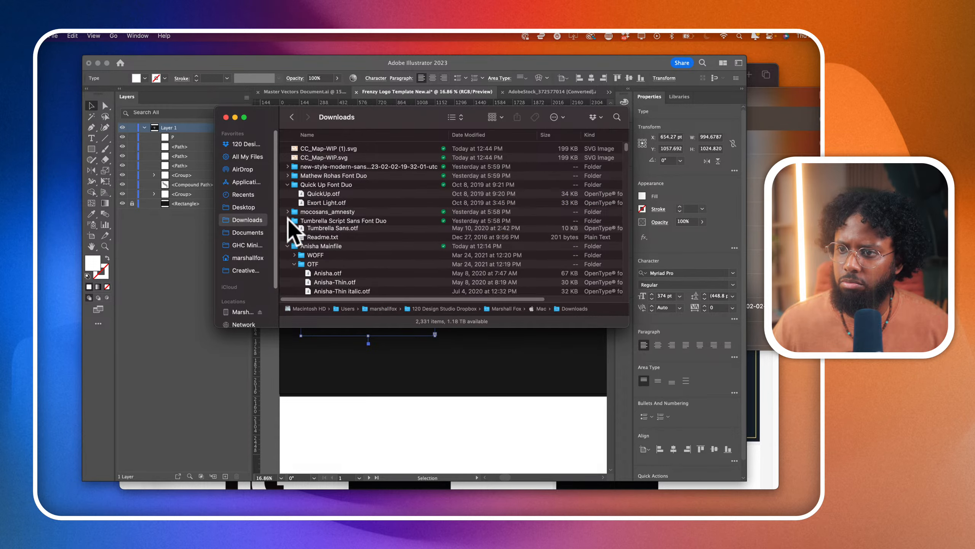
{"action": "scroll", "coordinate": [287, 218], "scroll_direction": "down", "scroll_amount": 2}
{"action": "left_click", "coordinate": [320, 257]}
{"action": "key", "text": "space"}
{"action": "key", "text": "space"}
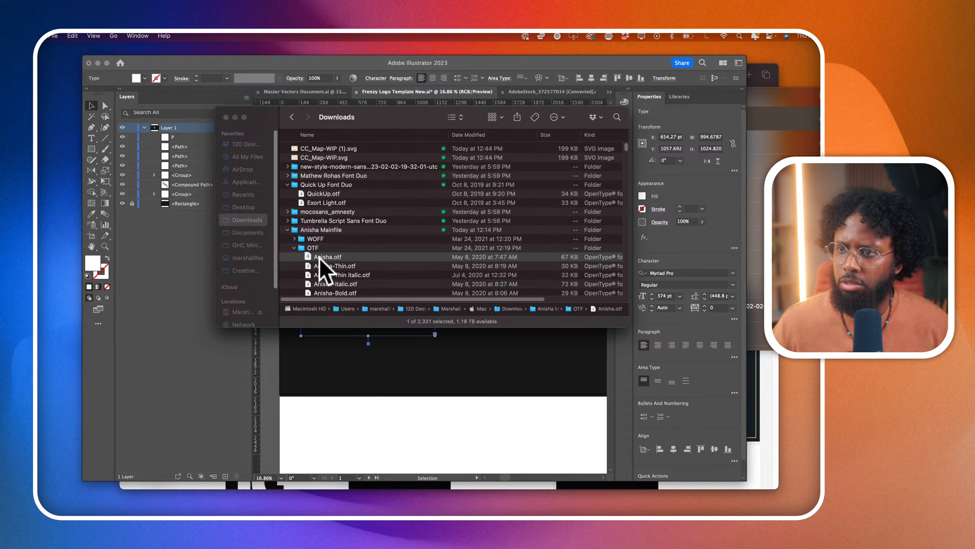
{"action": "scroll", "coordinate": [322, 267], "scroll_direction": "down", "scroll_amount": 4}
{"action": "key", "text": "Return"}
{"action": "left_click", "coordinate": [323, 238]}
{"action": "key", "text": "space"}
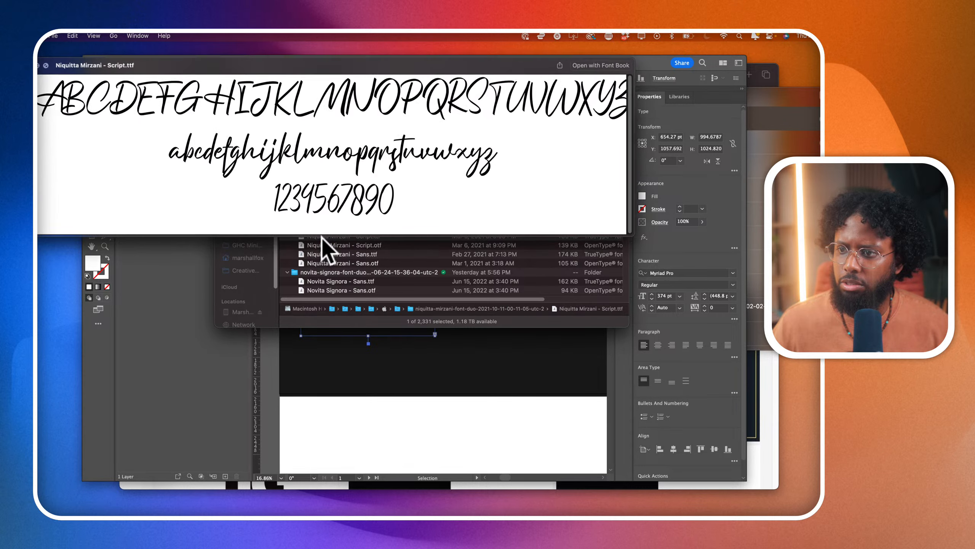
- Preview Novita Signora - Sans.ttf from the novita-signora font folder
{"action": "key", "text": "space"}
{"action": "scroll", "coordinate": [322, 245], "scroll_direction": "down", "scroll_amount": 3}
{"action": "left_click", "coordinate": [322, 247]}
{"action": "key", "text": "space"}
{"action": "key", "text": "space"}
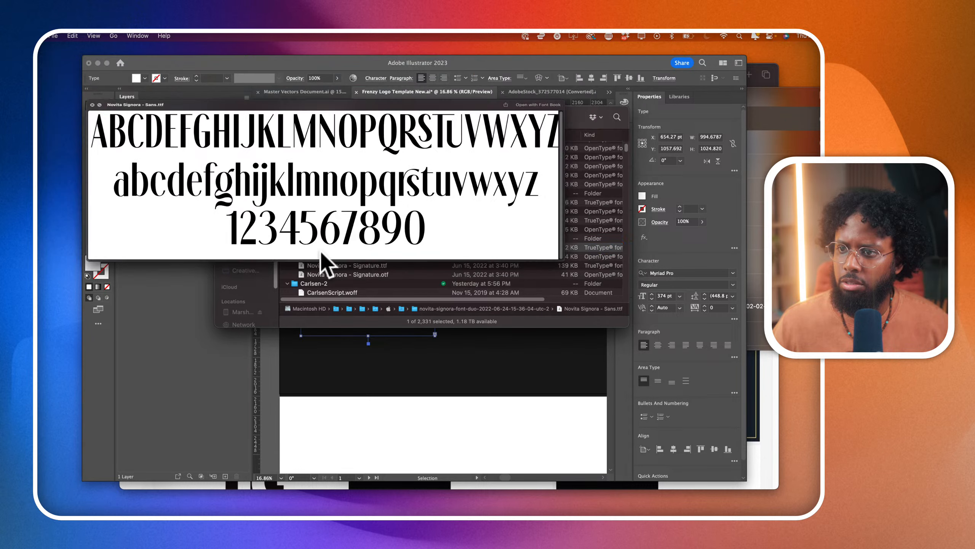
{"action": "scroll", "coordinate": [321, 249], "scroll_direction": "down", "scroll_amount": 3}
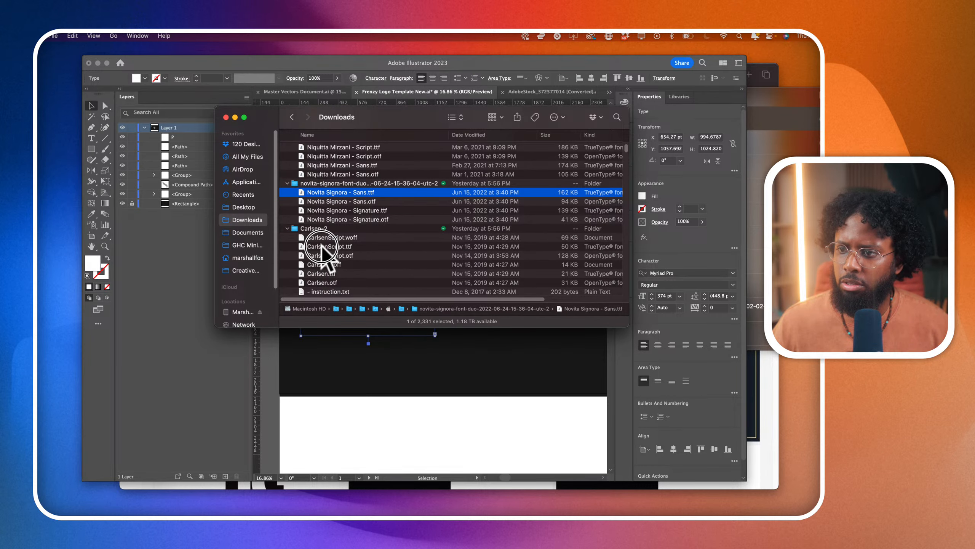
- Preview CarlsenScript.ttf and Carlsen.ttf in the Carlsen-2 folder
{"action": "left_click", "coordinate": [324, 246]}
{"action": "key", "text": "space"}
{"action": "key", "text": "space"}
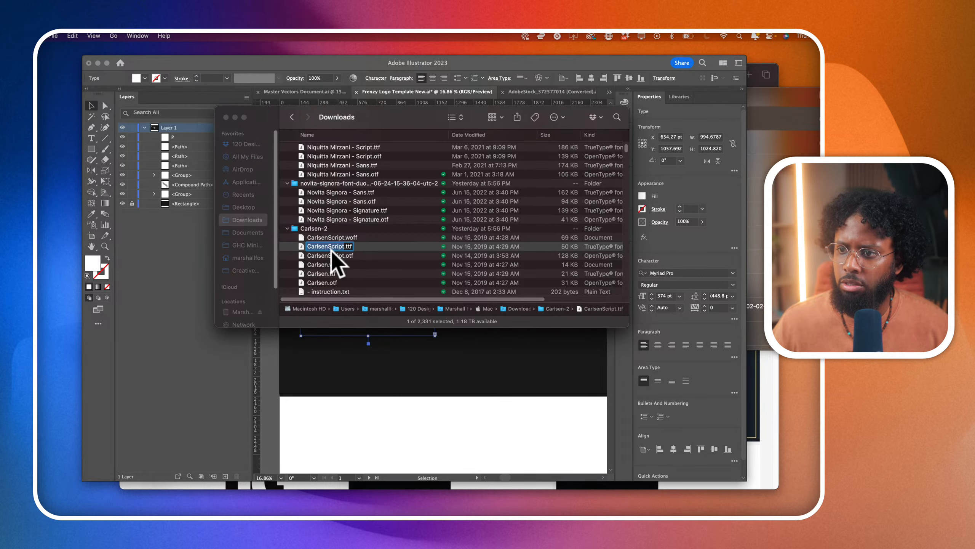
{"action": "left_click", "coordinate": [329, 273]}
{"action": "key", "text": "space"}
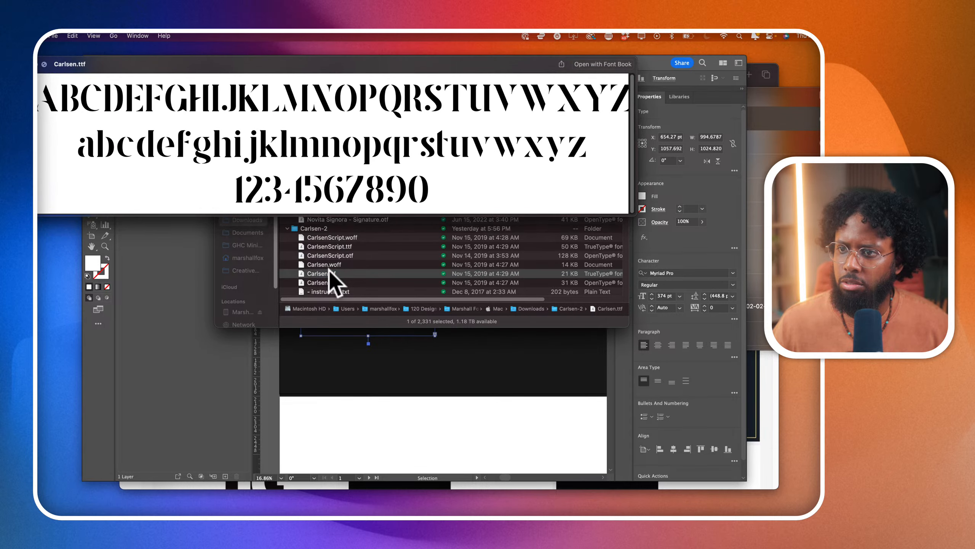
{"action": "key", "text": "space"}
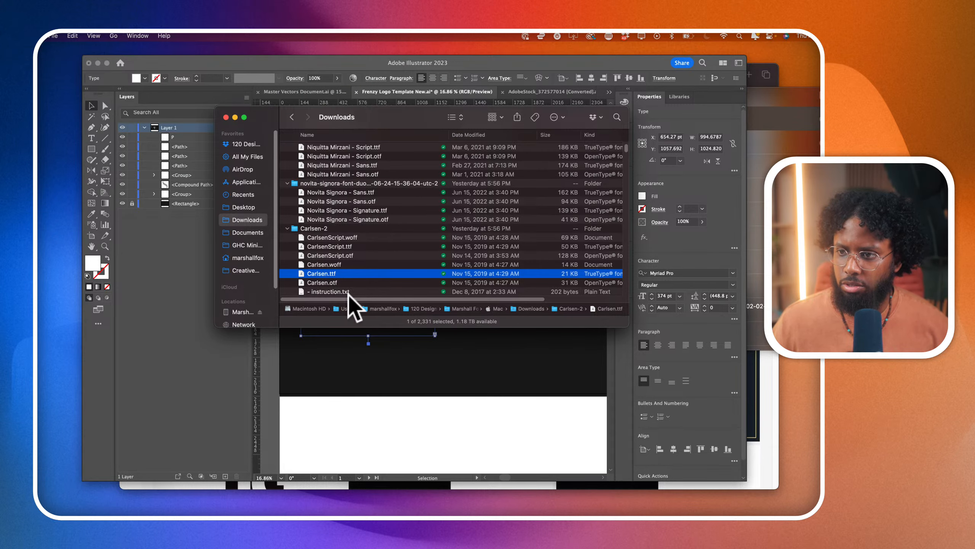
- Set the font of the letter P to Carlsen and deselect it
{"action": "left_click", "coordinate": [371, 403]}
{"action": "left_click", "coordinate": [668, 272]}
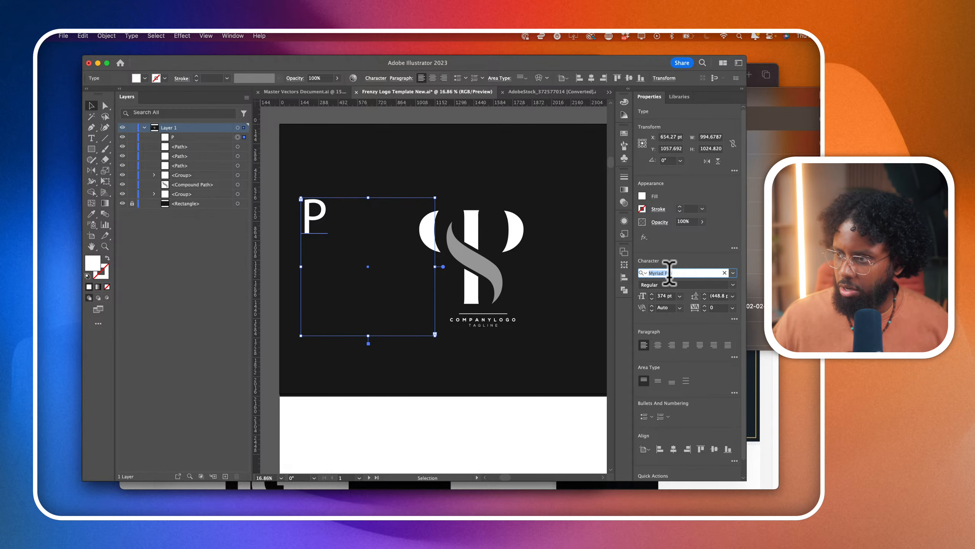
{"action": "type", "text": "carls"}
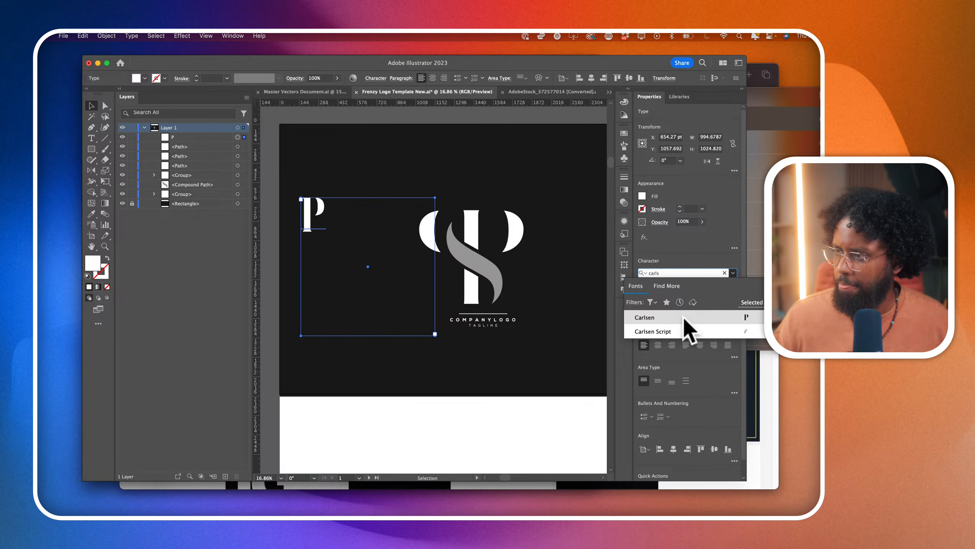
{"action": "left_click", "coordinate": [680, 317]}
{"action": "left_click", "coordinate": [333, 204]}
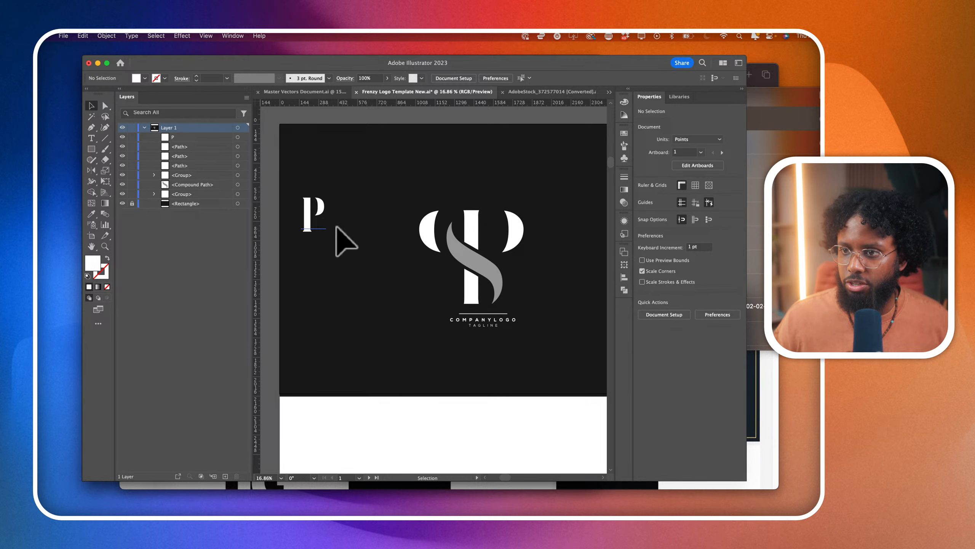
- Duplicate the Carlsen P beside the original and convert both letters to outlines
{"action": "left_click", "coordinate": [315, 227]}
{"action": "mouse_move", "coordinate": [311, 213]}
{"action": "left_mouse_down"}
{"action": "mouse_move", "coordinate": [361, 214]}
{"action": "mouse_move", "coordinate": [326, 211]}
{"action": "left_mouse_up"}
{"action": "key", "text": "shift+super+o"}
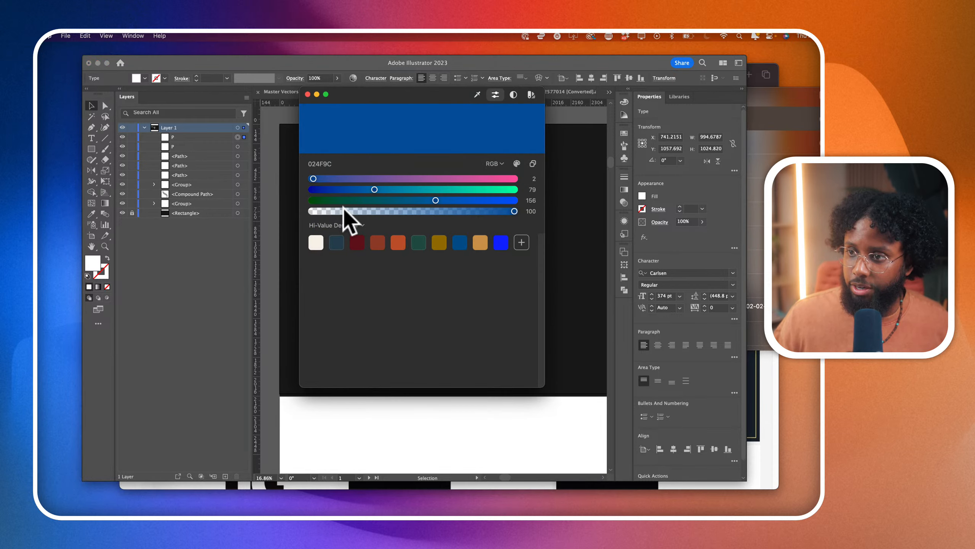
{"action": "left_click", "coordinate": [308, 93]}
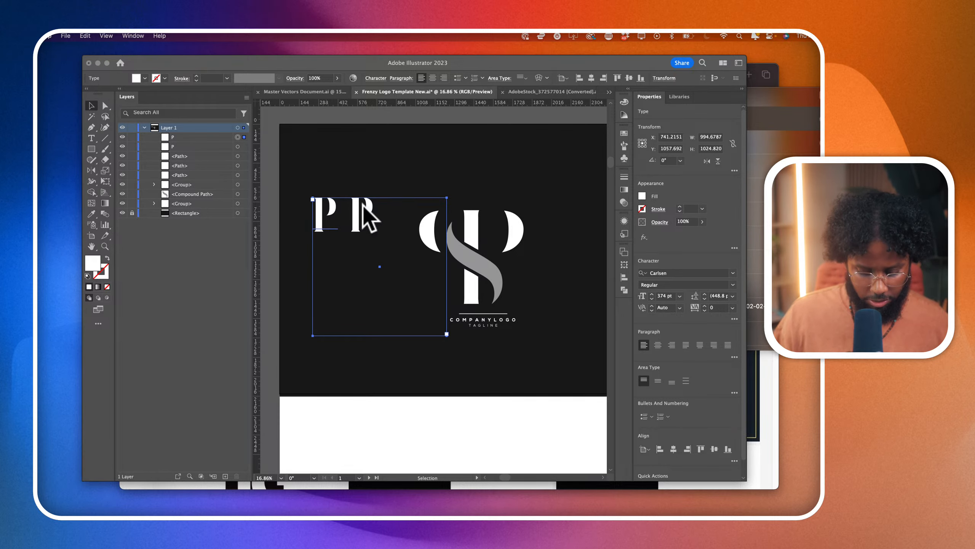
{"action": "left_click", "coordinate": [337, 214]}
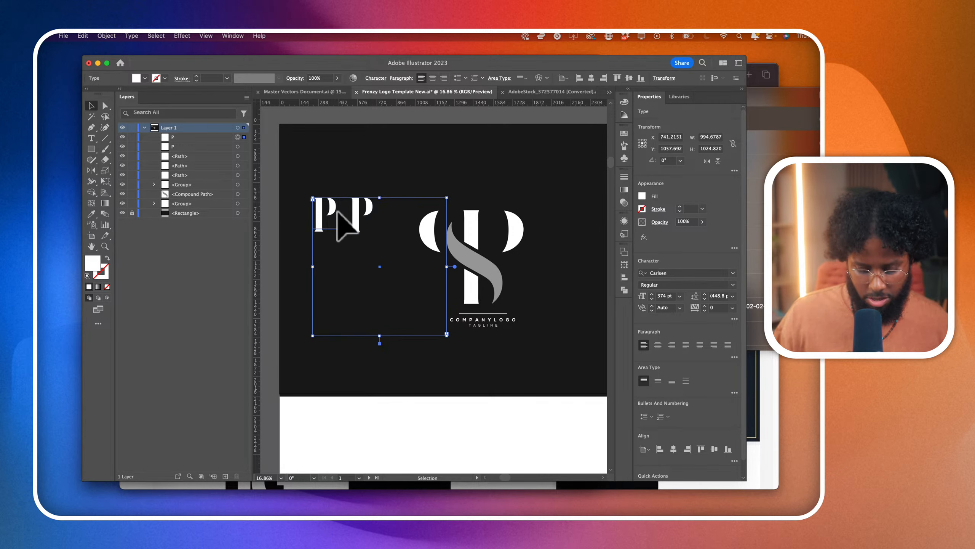
{"action": "left_click_drag", "start_coordinate": [338, 214], "coordinate": [351, 229]}
{"action": "key", "text": "Delete"}
{"action": "left_click", "coordinate": [325, 221]}
{"action": "scroll", "coordinate": [338, 235], "scroll_direction": "up", "scroll_amount": 3}
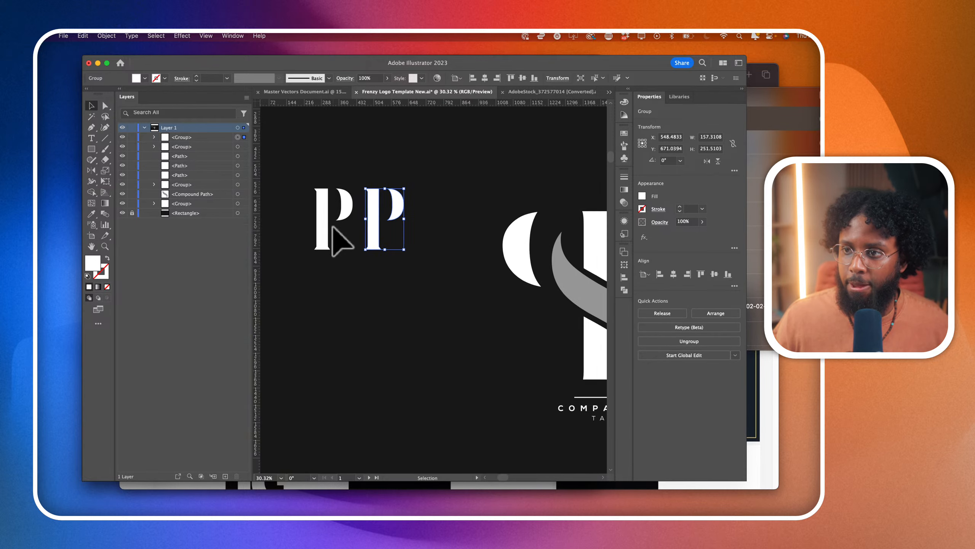
- Reflect the second outlined P horizontally and move it over the first so that their stems overlap
{"action": "left_click", "coordinate": [91, 171]}
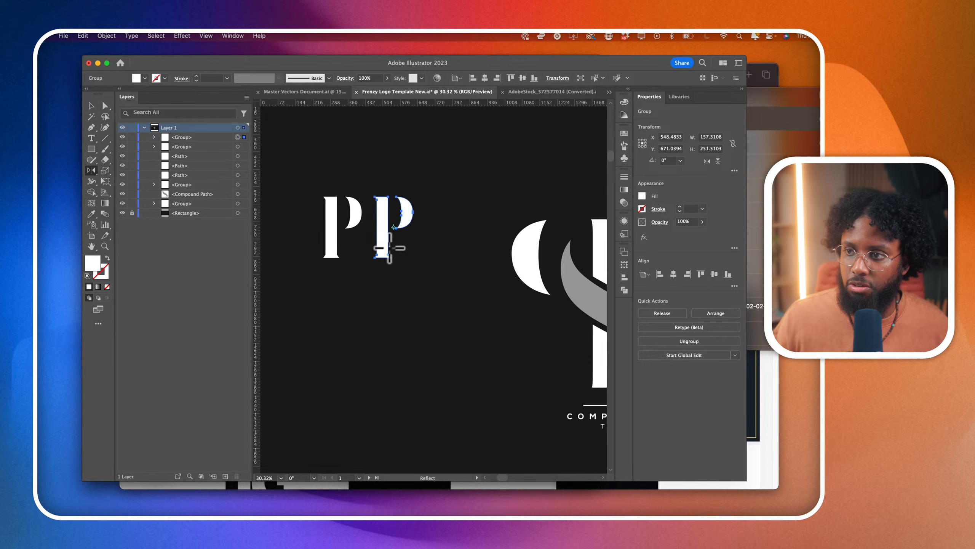
{"action": "left_click_drag", "start_coordinate": [379, 249], "coordinate": [420, 246]}
{"action": "left_click", "coordinate": [105, 105]}
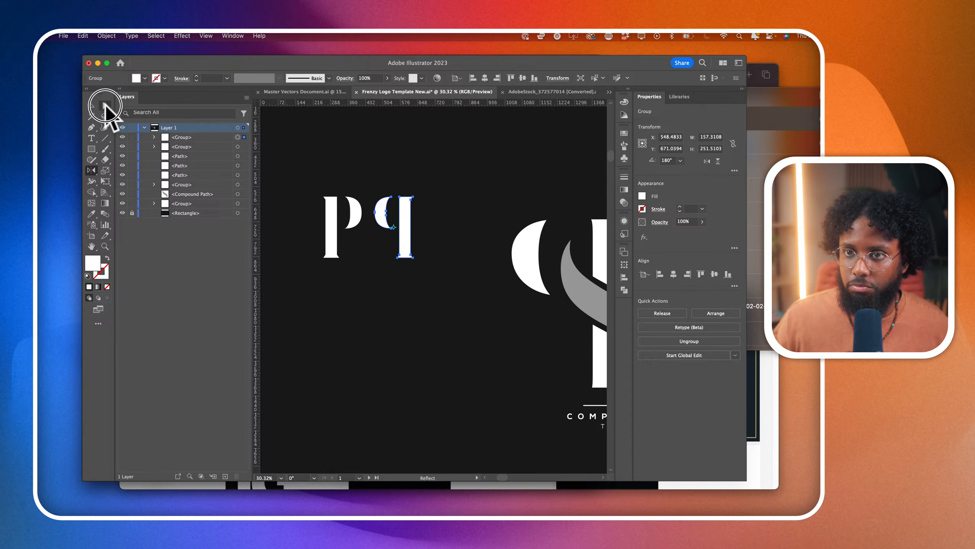
{"action": "left_click_drag", "start_coordinate": [405, 255], "coordinate": [331, 256]}
{"action": "left_click", "coordinate": [376, 306]}
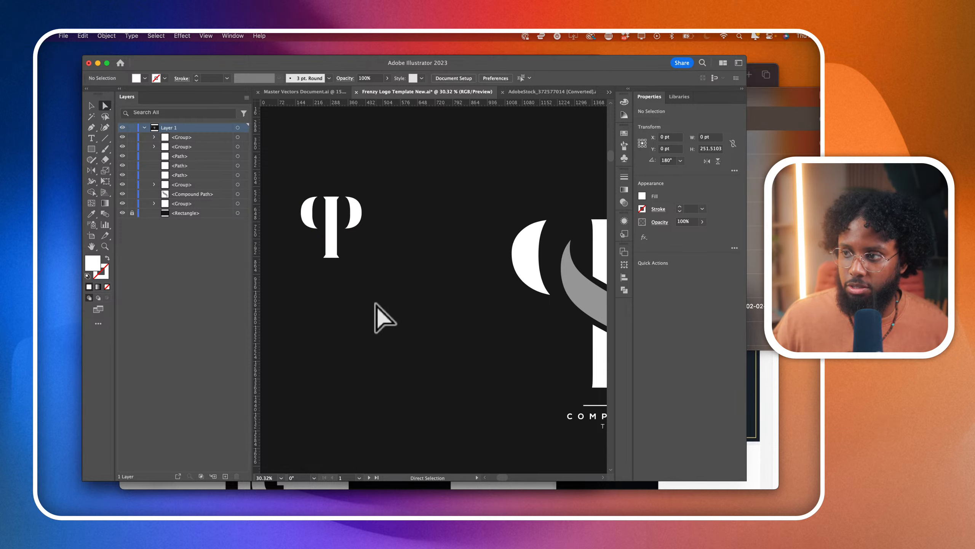
- Add a text area containing a capital S in Carlsen beside the mirrored double-P shape
{"action": "scroll", "coordinate": [376, 306], "scroll_direction": "down", "scroll_amount": 3}
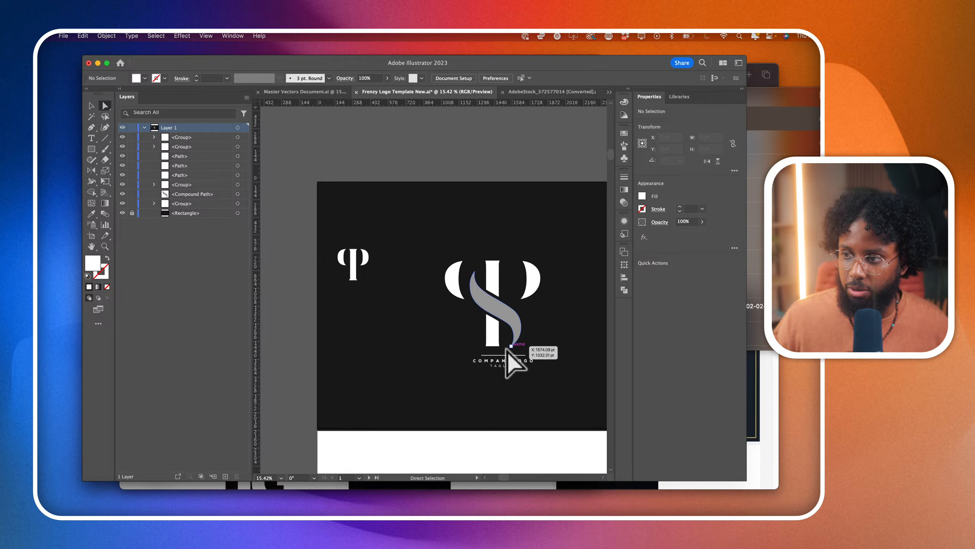
{"action": "scroll", "coordinate": [372, 278], "scroll_direction": "up", "scroll_amount": 6}
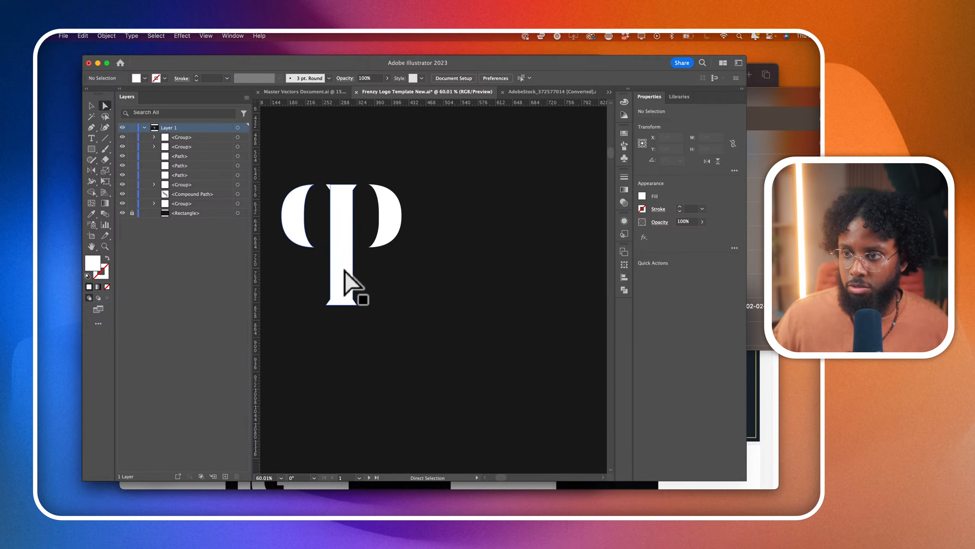
{"action": "scroll", "coordinate": [340, 306], "scroll_direction": "down", "scroll_amount": 2}
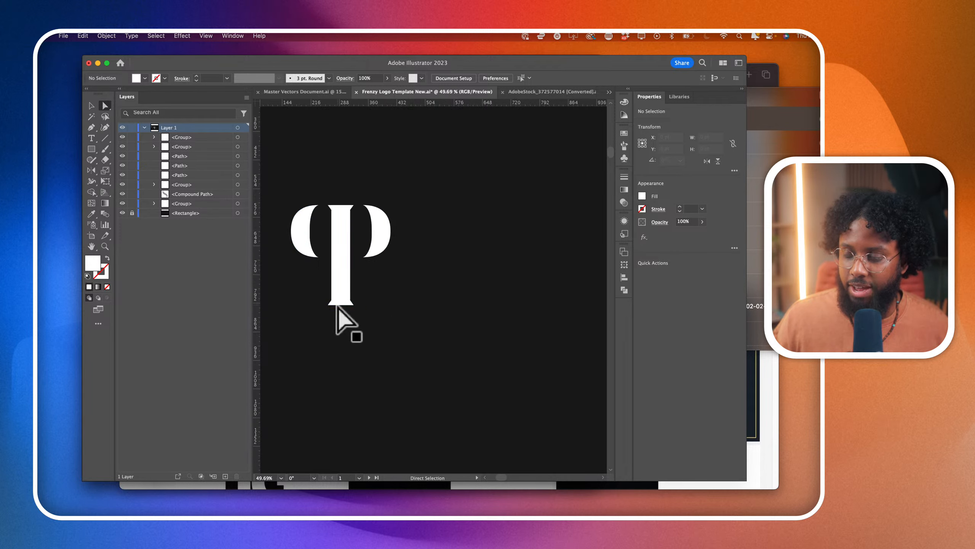
{"action": "left_click", "coordinate": [93, 137]}
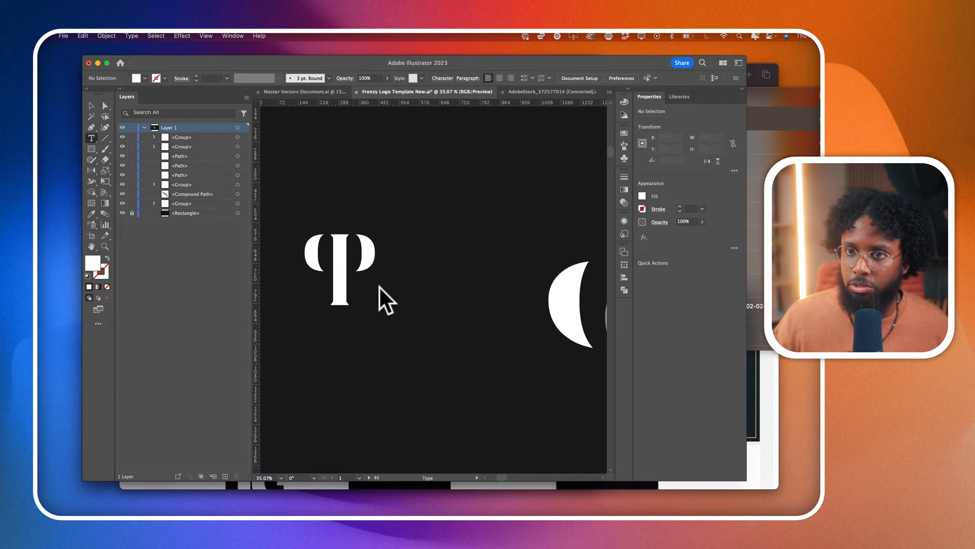
{"action": "left_click_drag", "start_coordinate": [405, 225], "coordinate": [496, 360]}
{"action": "type", "text": "S"}
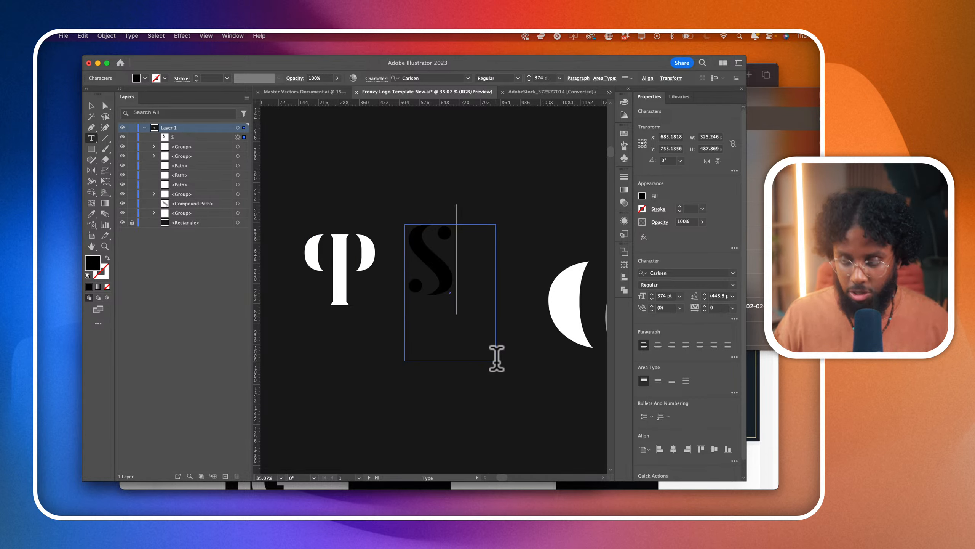
- Fill the letter S with white and finish editing the text
{"action": "double_click", "coordinate": [448, 271]}
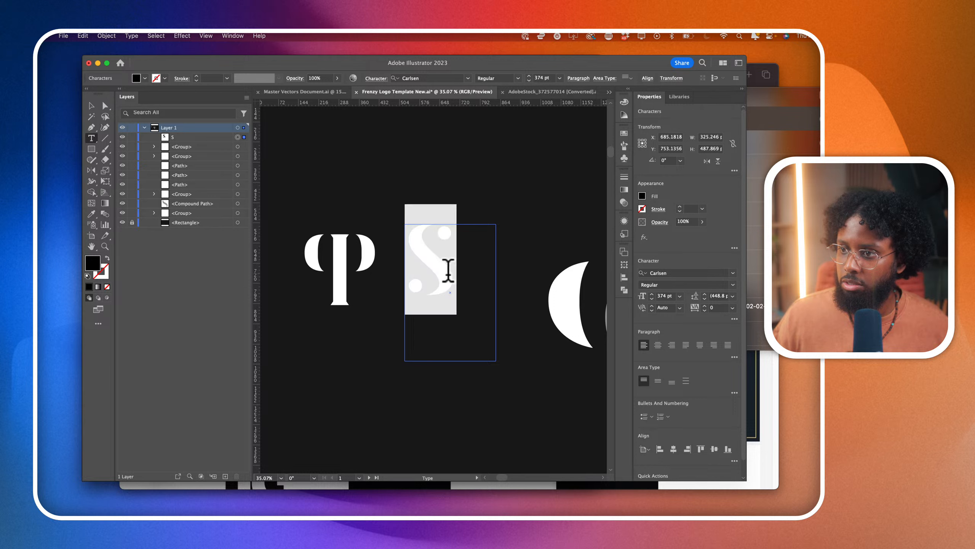
{"action": "left_click", "coordinate": [643, 197]}
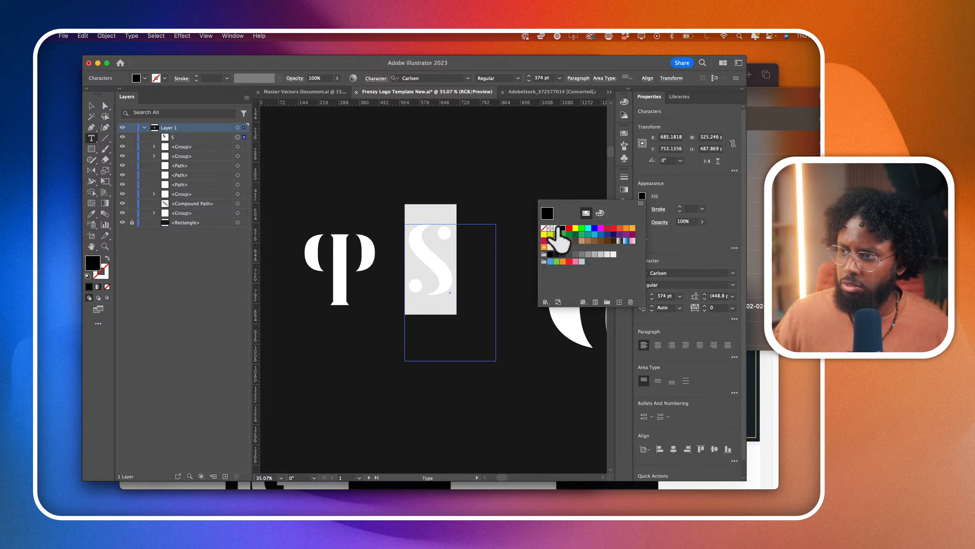
{"action": "left_click", "coordinate": [557, 228]}
{"action": "left_click", "coordinate": [94, 100]}
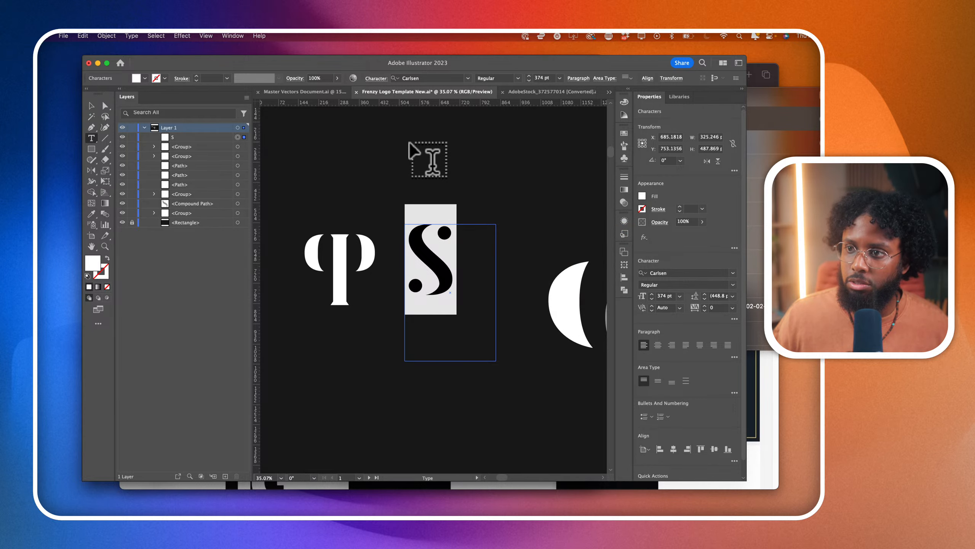
{"action": "left_click", "coordinate": [413, 148]}
{"action": "left_click", "coordinate": [92, 107]}
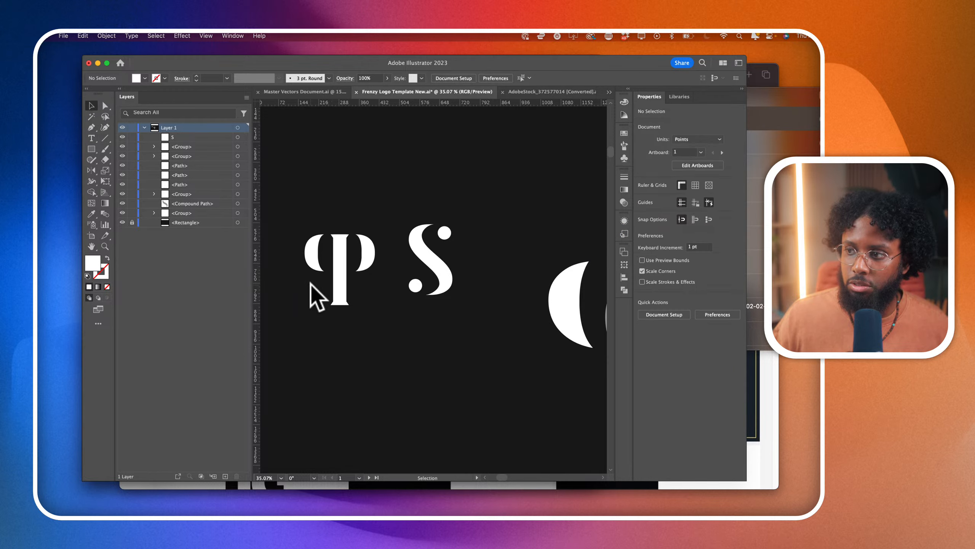
{"action": "scroll", "coordinate": [318, 292], "scroll_direction": "down", "scroll_amount": 3}
{"action": "scroll", "coordinate": [361, 291], "scroll_direction": "up", "scroll_amount": 2}
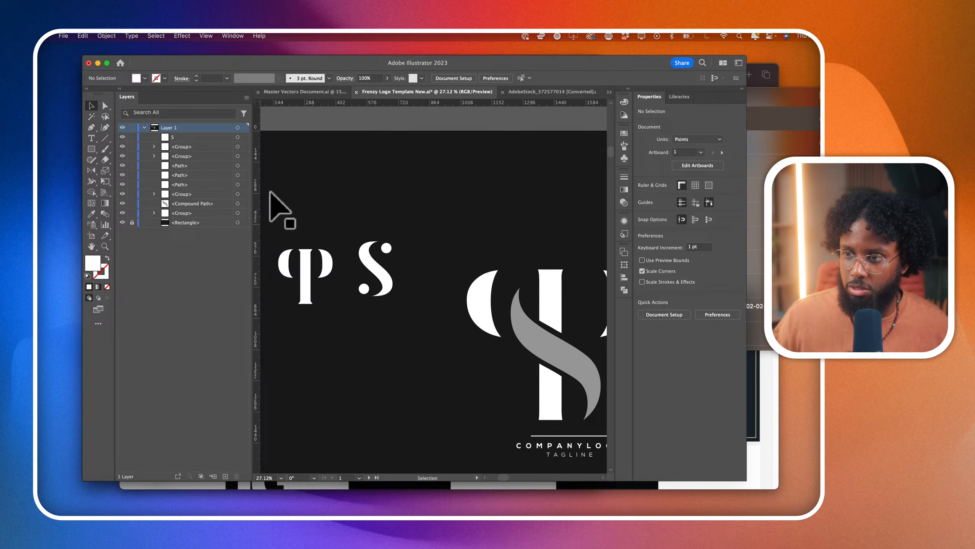
- Convert the S to outlines and remove its two round ball terminals with the Shape Builder
{"action": "left_click_drag", "start_coordinate": [375, 289], "coordinate": [407, 281]}
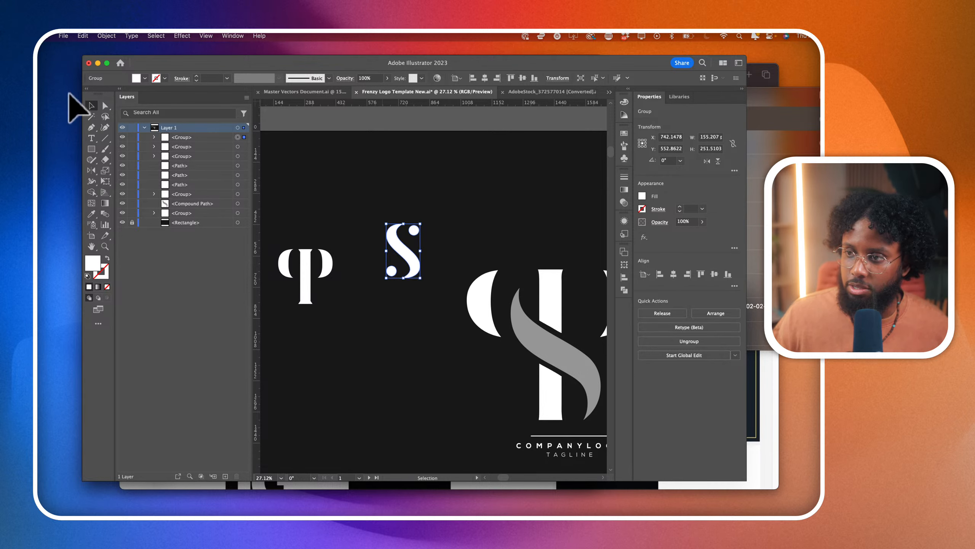
{"action": "left_click", "coordinate": [91, 192]}
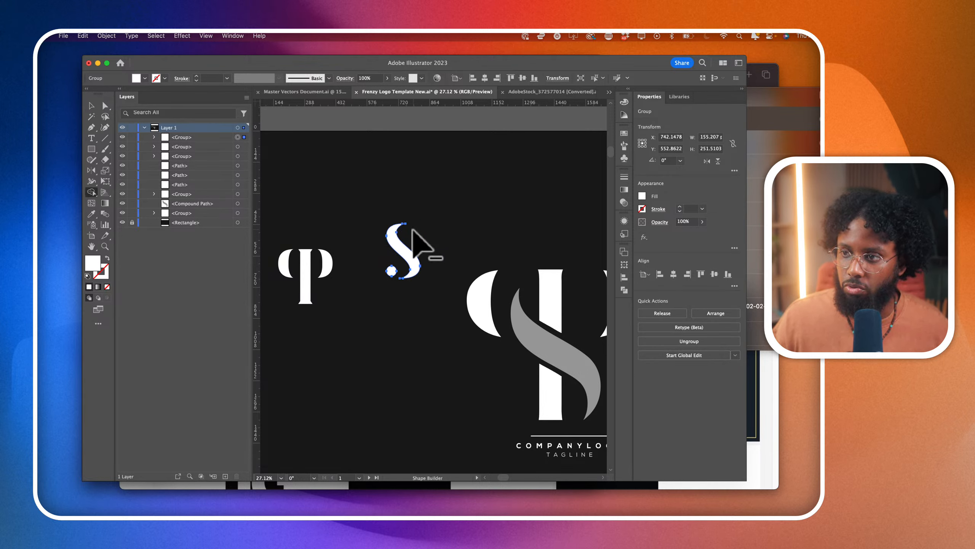
{"action": "left_click", "coordinate": [393, 271], "text": "alt"}
{"action": "left_click", "coordinate": [105, 106]}
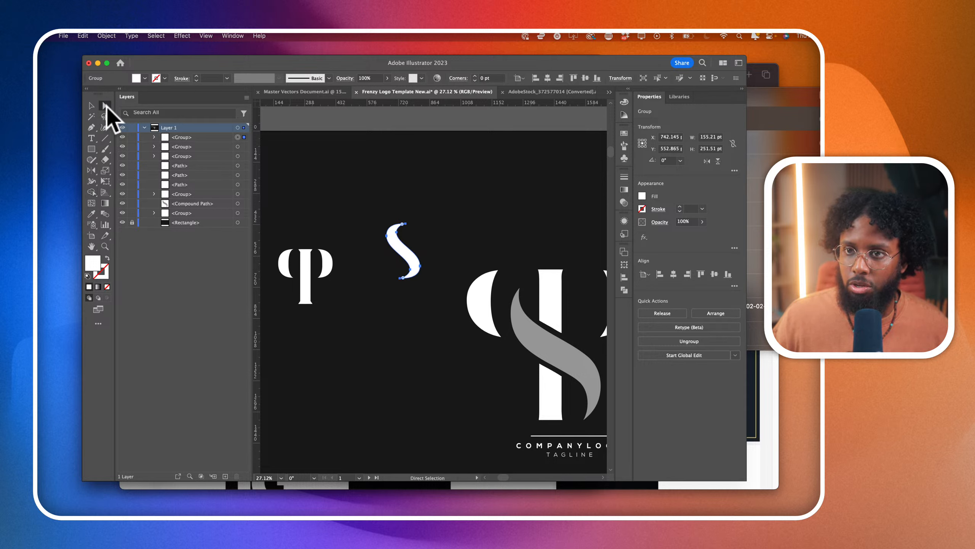
{"action": "left_click", "coordinate": [298, 185]}
- Place the trimmed S over the double-P stem and fill it with the grey sampled from the stock logo
{"action": "left_click_drag", "start_coordinate": [407, 261], "coordinate": [306, 280]}
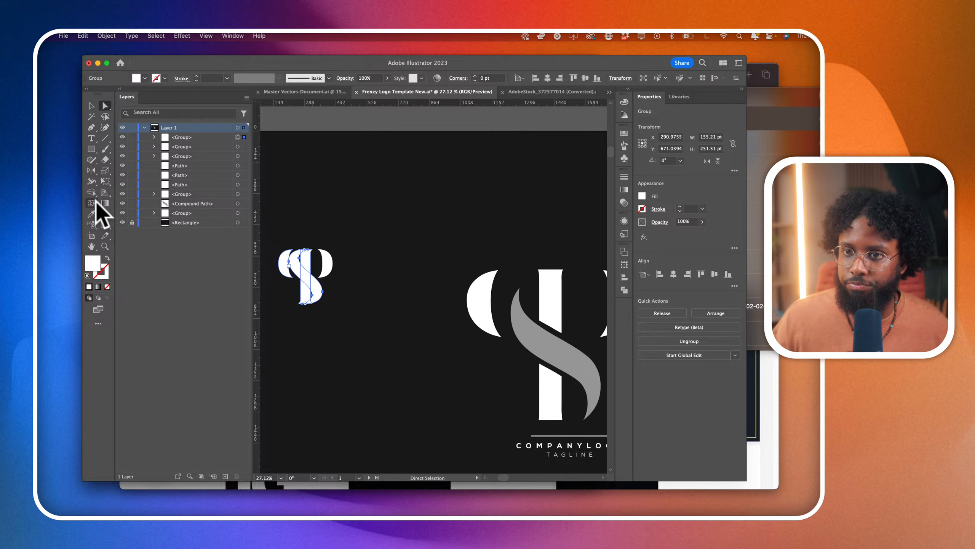
{"action": "left_click", "coordinate": [91, 213]}
{"action": "left_click", "coordinate": [554, 351]}
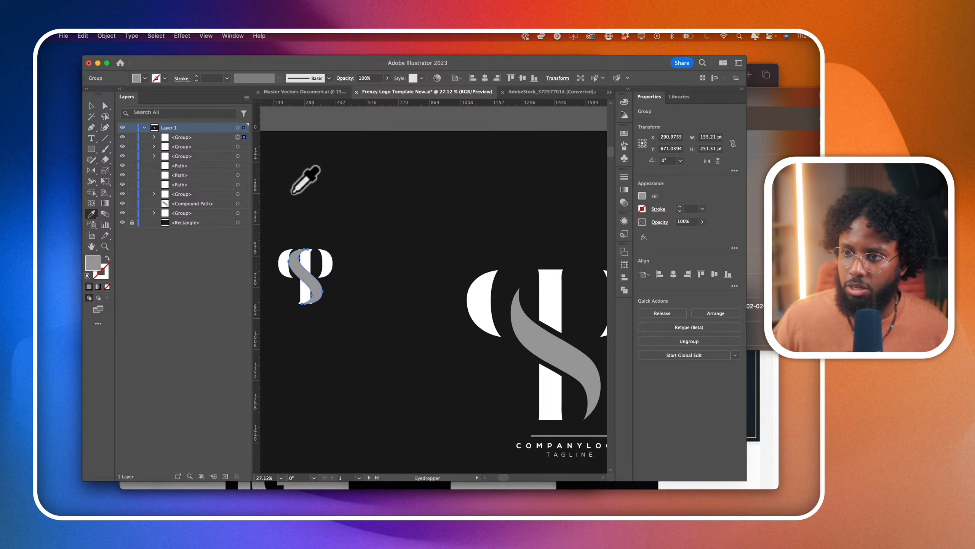
{"action": "scroll", "coordinate": [293, 192], "scroll_direction": "left", "scroll_amount": 2}
{"action": "left_click", "coordinate": [104, 105]}
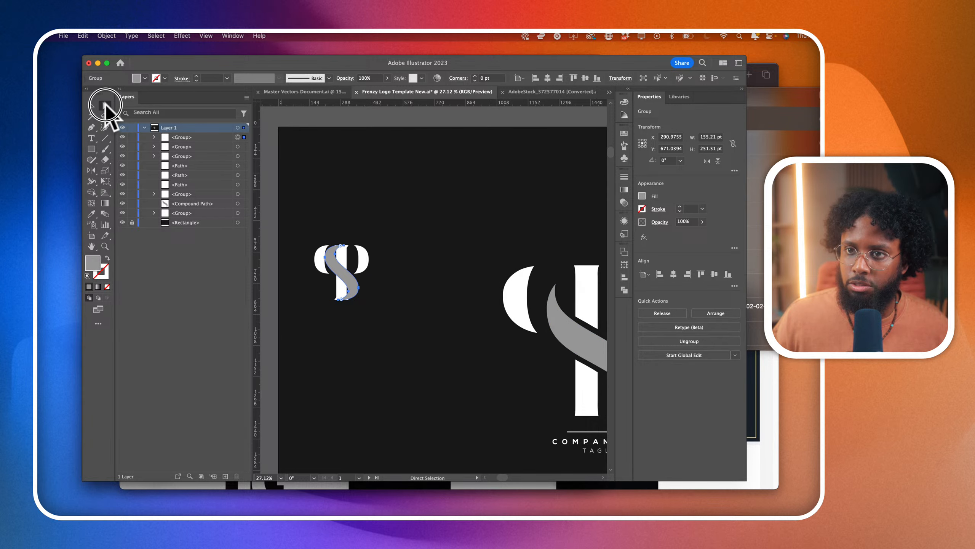
{"action": "left_click", "coordinate": [355, 214]}
- Compare the small Carlsen-based PS monogram with the stock PS logo
{"action": "scroll", "coordinate": [355, 276], "scroll_direction": "up", "scroll_amount": 3}
{"action": "left_click", "coordinate": [344, 295]}
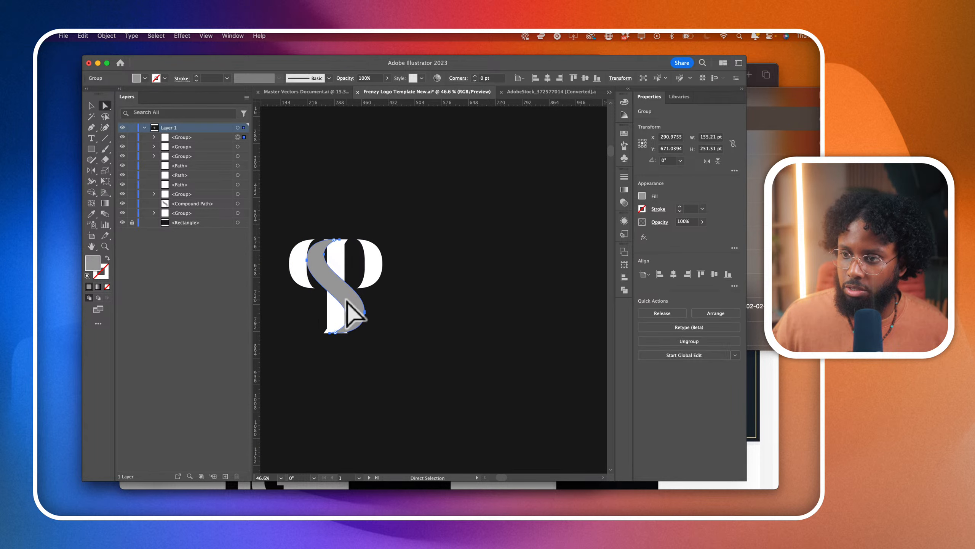
{"action": "scroll", "coordinate": [345, 304], "scroll_direction": "down", "scroll_amount": 2}
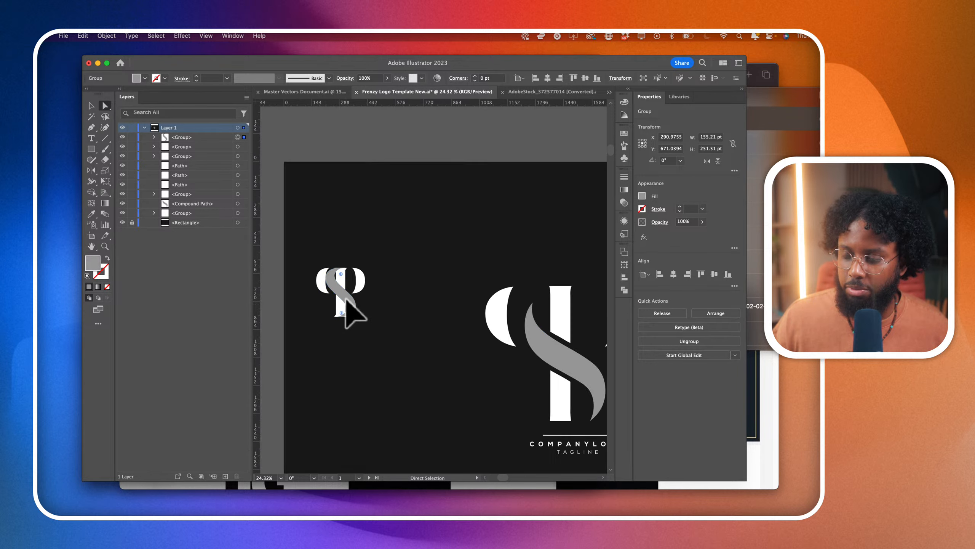
{"action": "left_click", "coordinate": [422, 310]}
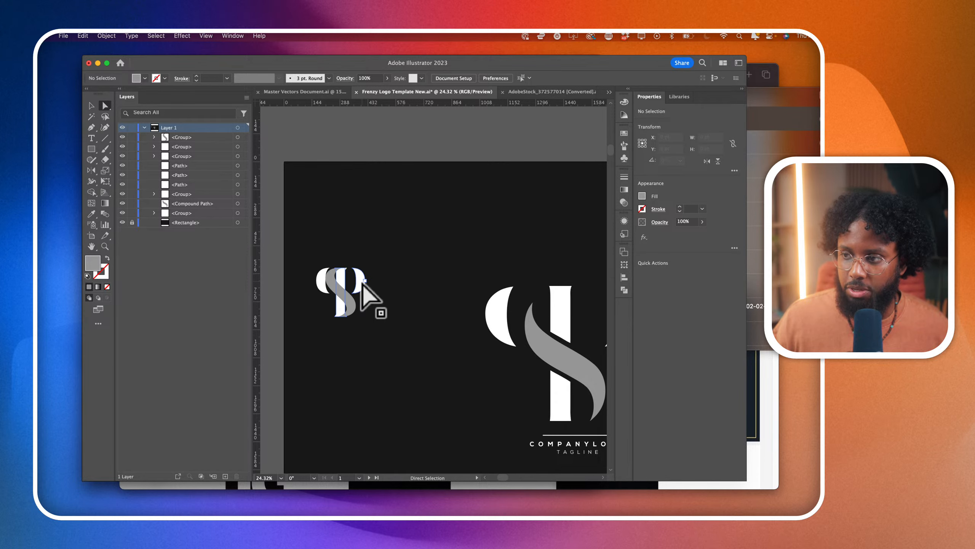
{"action": "scroll", "coordinate": [362, 284], "scroll_direction": "down", "scroll_amount": 2}
{"action": "scroll", "coordinate": [363, 284], "scroll_direction": "right", "scroll_amount": 2}
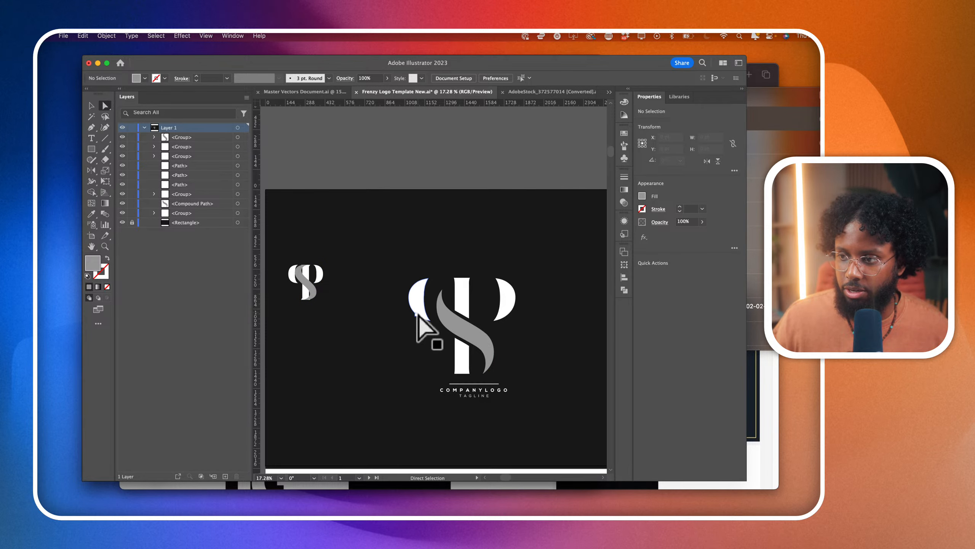
{"action": "scroll", "coordinate": [418, 315], "scroll_direction": "down", "scroll_amount": 2}
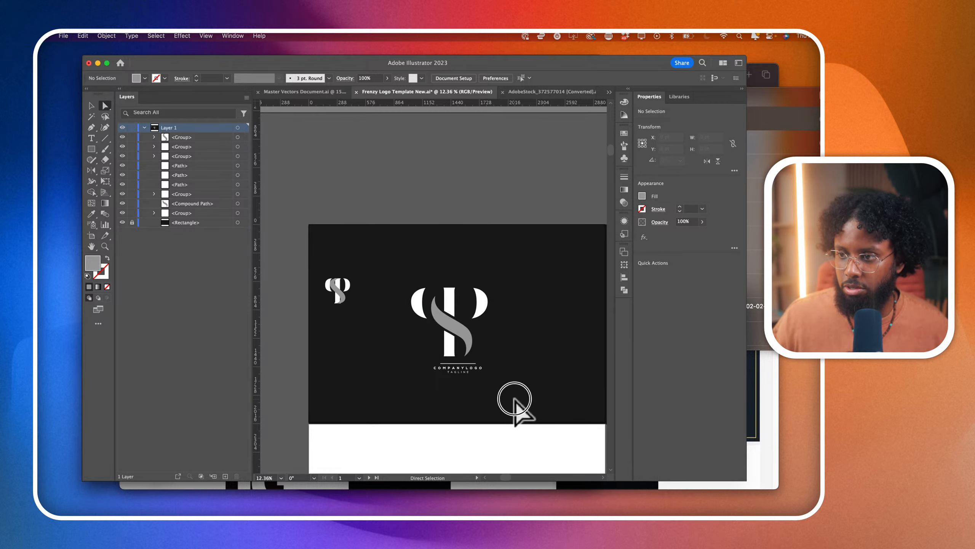
- Delete the company name and tagline group under the stock logo and the small PS monogram beside it
{"action": "left_click", "coordinate": [418, 362]}
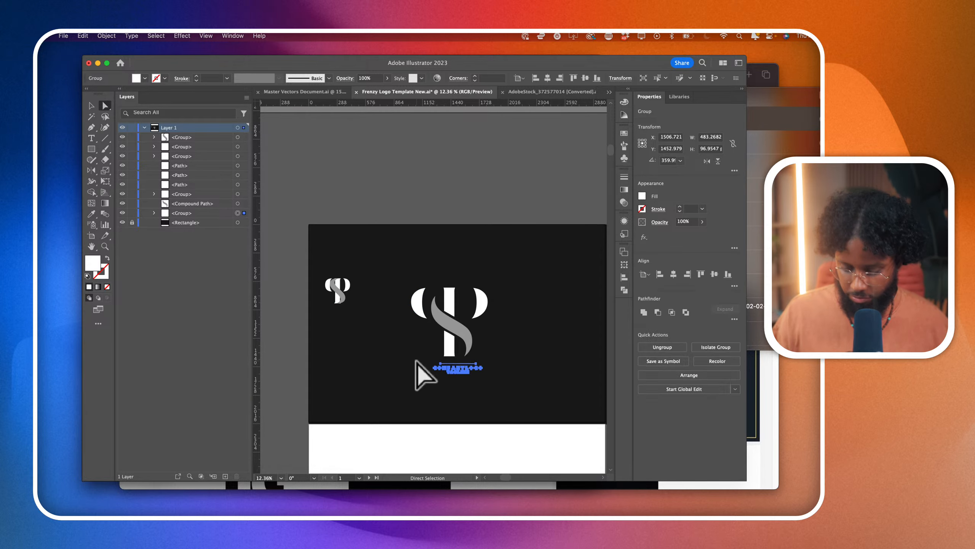
{"action": "key", "text": "Delete"}
{"action": "scroll", "coordinate": [401, 314], "scroll_direction": "up", "scroll_amount": 1}
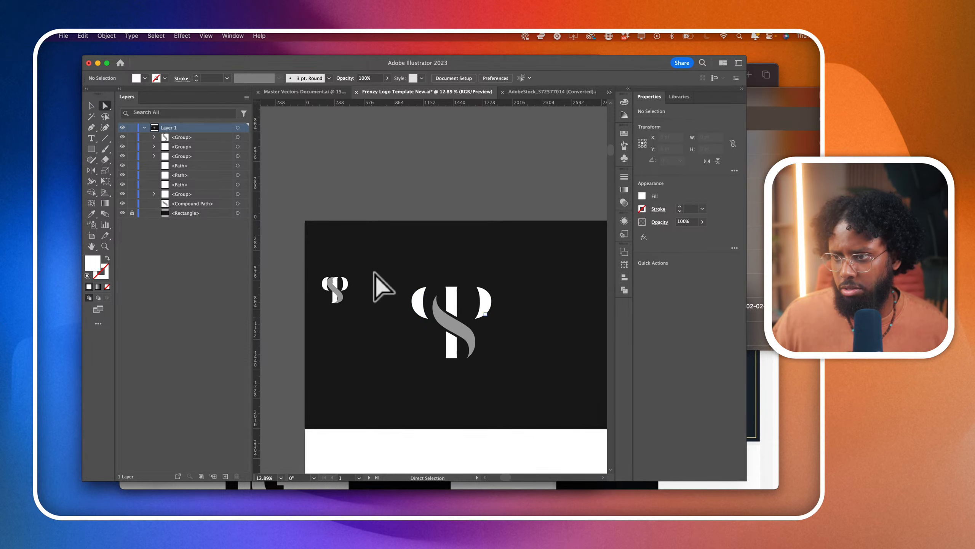
{"action": "left_click_drag", "start_coordinate": [328, 257], "coordinate": [377, 345]}
{"action": "key", "text": "Delete"}
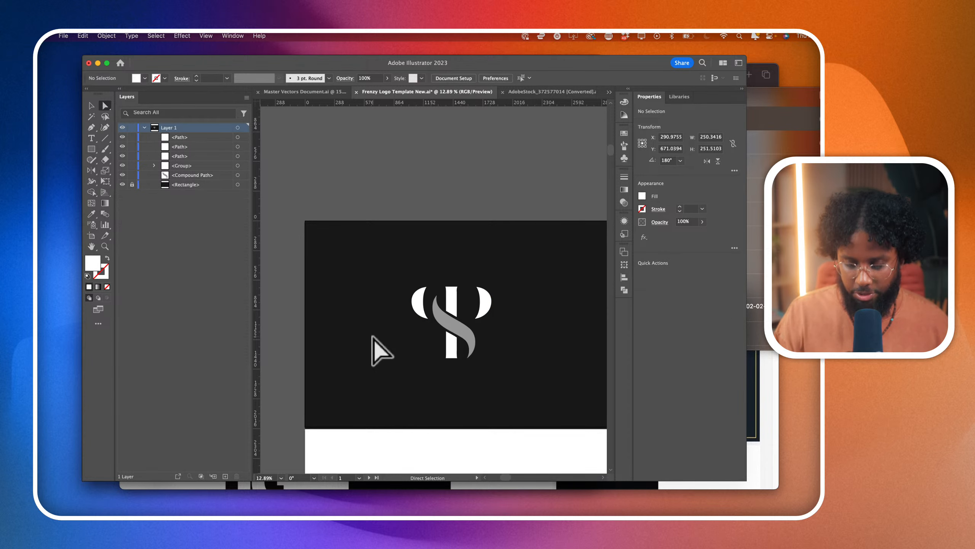
- Move all the parts of the PS monogram together slightly to the right within the dark rectangle
{"action": "scroll", "coordinate": [389, 293], "scroll_direction": "right", "scroll_amount": 1}
{"action": "left_click_drag", "start_coordinate": [355, 266], "coordinate": [549, 450]}
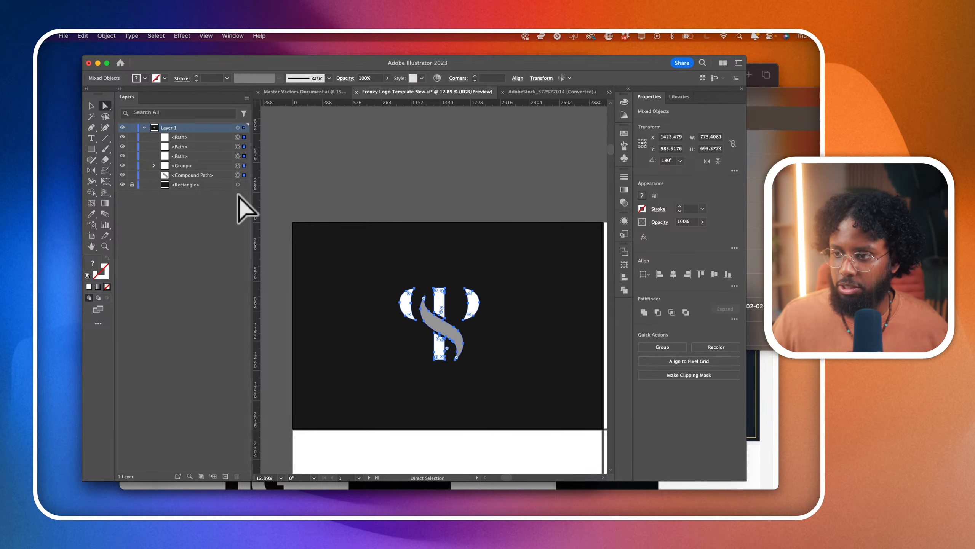
{"action": "left_click", "coordinate": [91, 106]}
{"action": "left_click_drag", "start_coordinate": [436, 329], "coordinate": [447, 328]}
{"action": "left_click", "coordinate": [509, 361]}
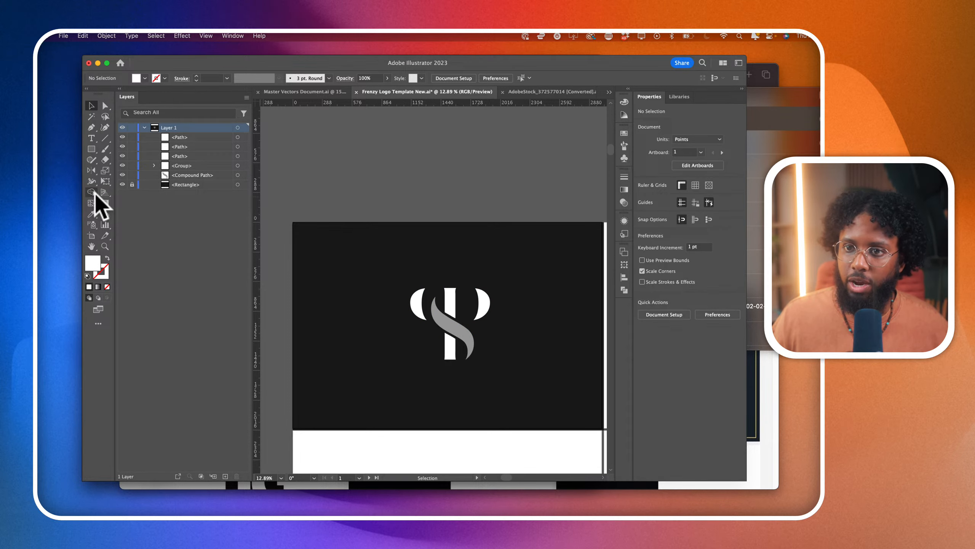
- Draw a circle about 1236 pt across around the monogram with no fill and a 14 pt white stroke
{"action": "left_click", "coordinate": [91, 193]}
{"action": "left_click", "coordinate": [92, 150]}
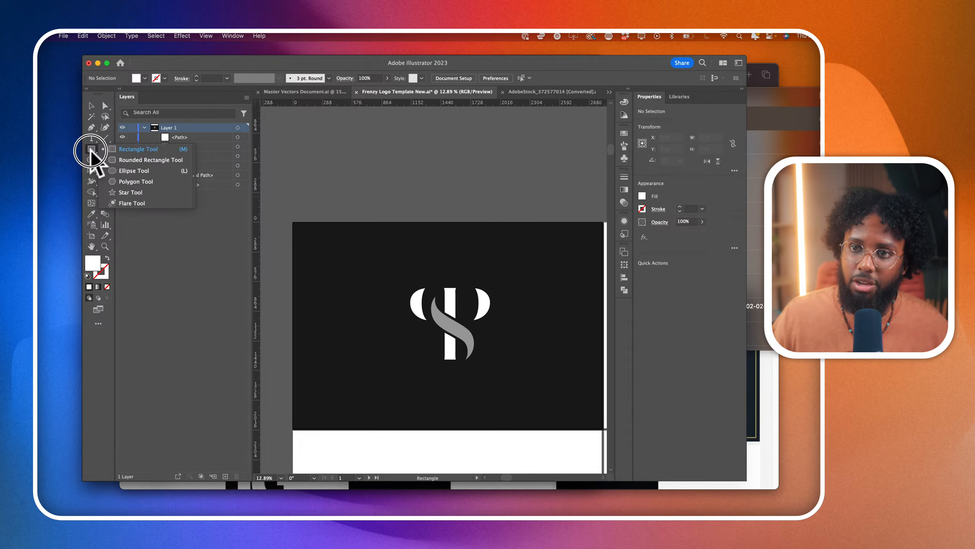
{"action": "left_click", "coordinate": [127, 175]}
{"action": "mouse_move", "coordinate": [389, 252]}
{"action": "left_mouse_down"}
{"action": "mouse_move", "coordinate": [509, 390]}
{"action": "mouse_move", "coordinate": [518, 379]}
{"action": "left_mouse_up"}
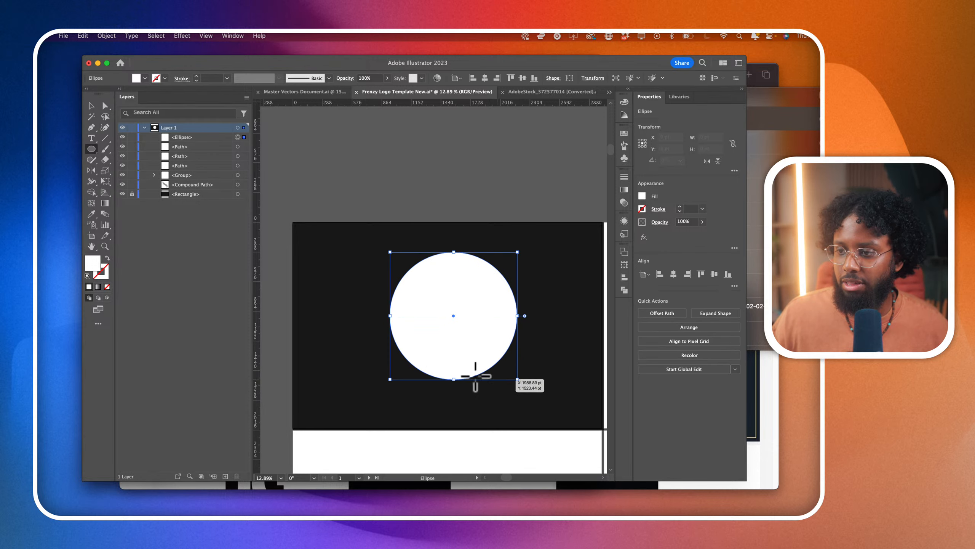
{"action": "left_click", "coordinate": [107, 258]}
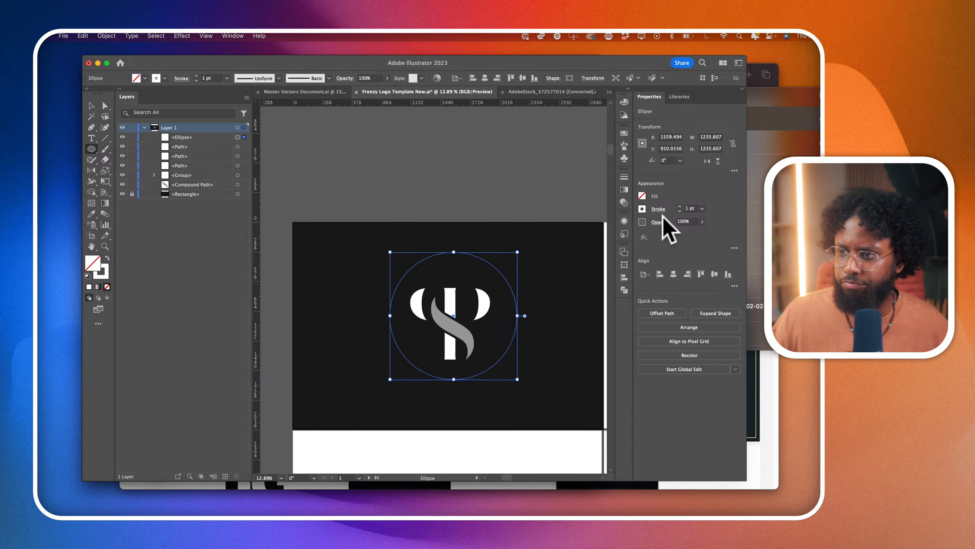
{"action": "left_click", "coordinate": [678, 207]}
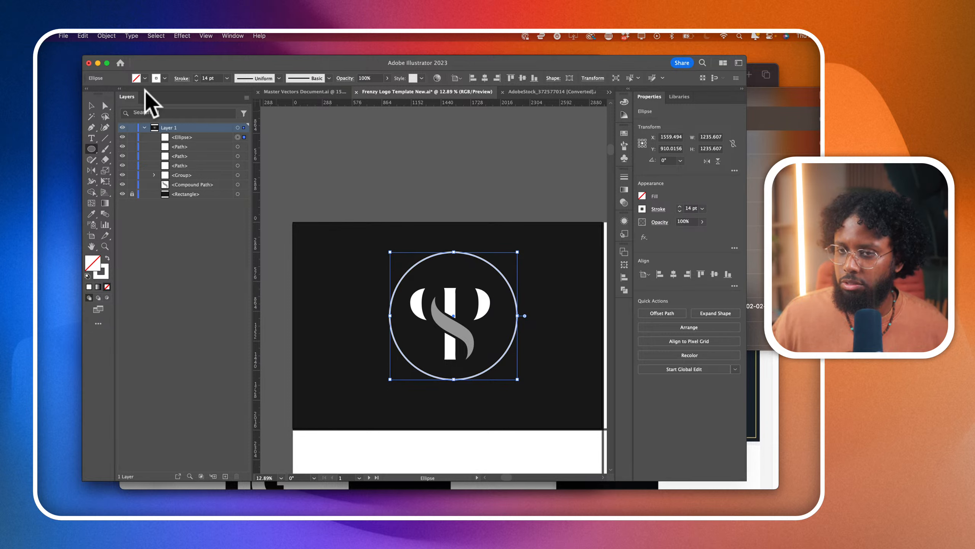
- Align the circle to the horizontal and vertical centre of the artboard
{"action": "left_click", "coordinate": [91, 105]}
{"action": "left_click", "coordinate": [473, 255]}
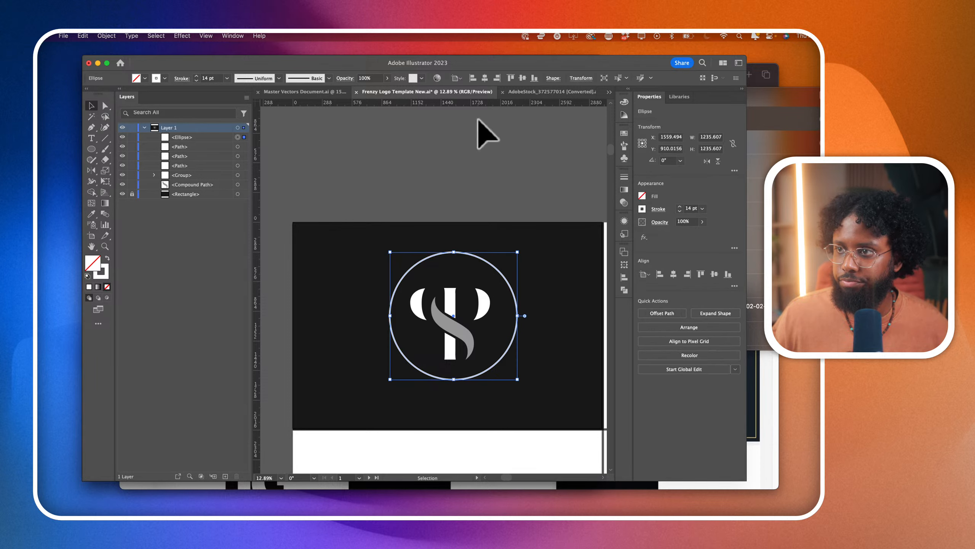
{"action": "left_click", "coordinate": [485, 78]}
{"action": "left_click", "coordinate": [523, 79]}
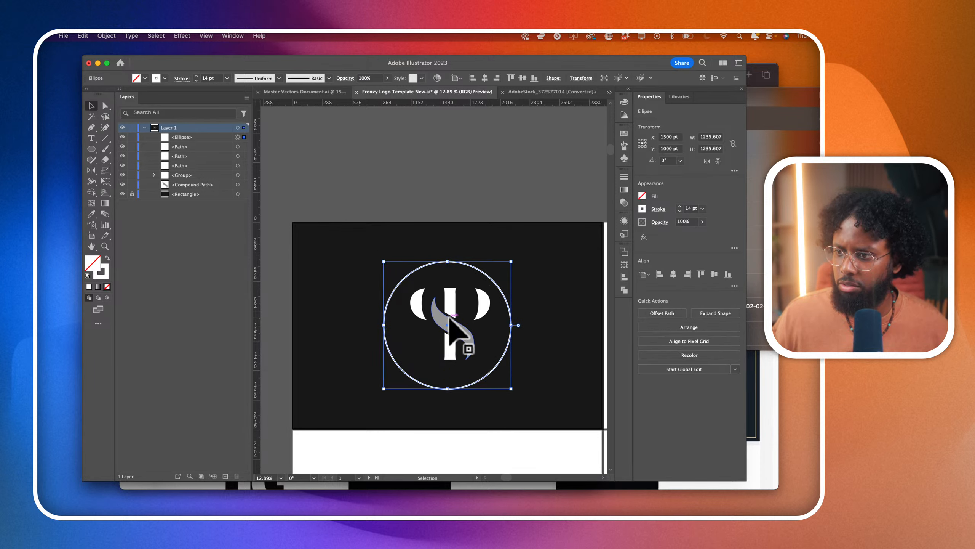
- Group the stem, S and both bowls of the PS monogram and centre the group on the artboard
{"action": "left_click", "coordinate": [450, 318]}
{"action": "left_click", "coordinate": [452, 302], "text": "shift"}
{"action": "left_click", "coordinate": [485, 303], "text": "shift"}
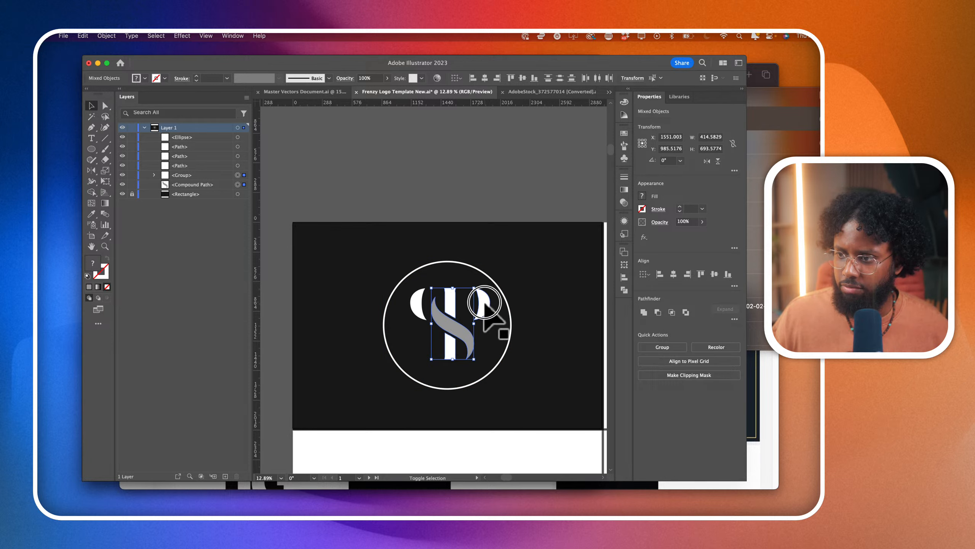
{"action": "left_click", "coordinate": [417, 308], "text": "shift"}
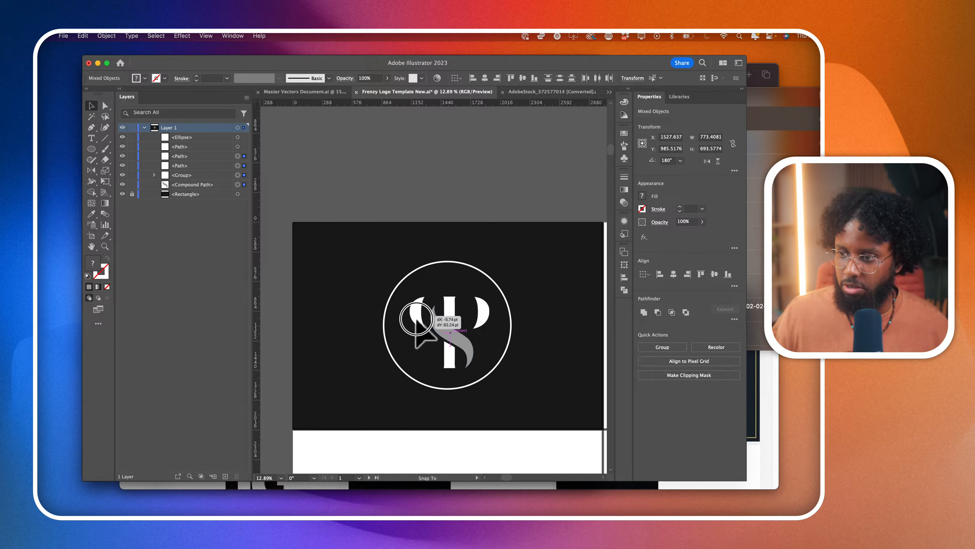
{"action": "key", "text": "super+g"}
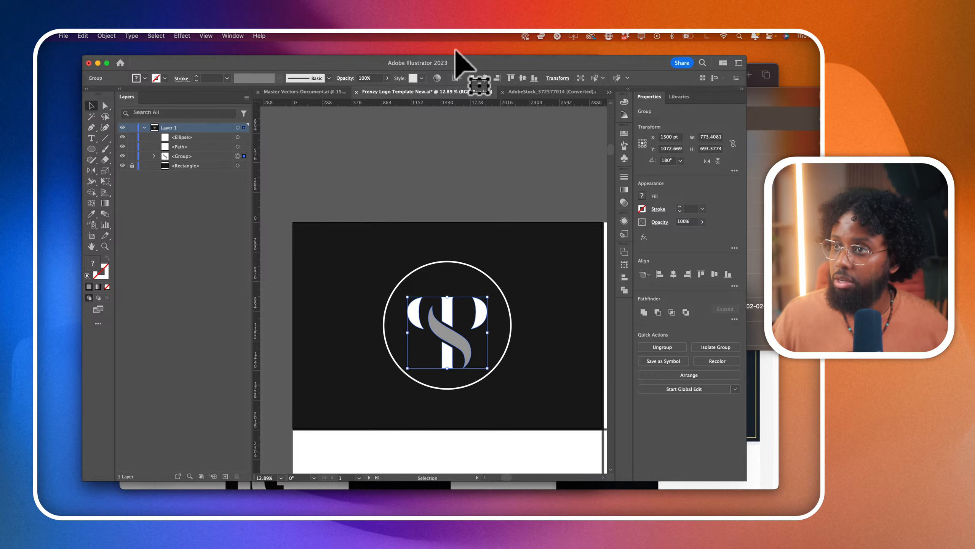
{"action": "left_click", "coordinate": [523, 78]}
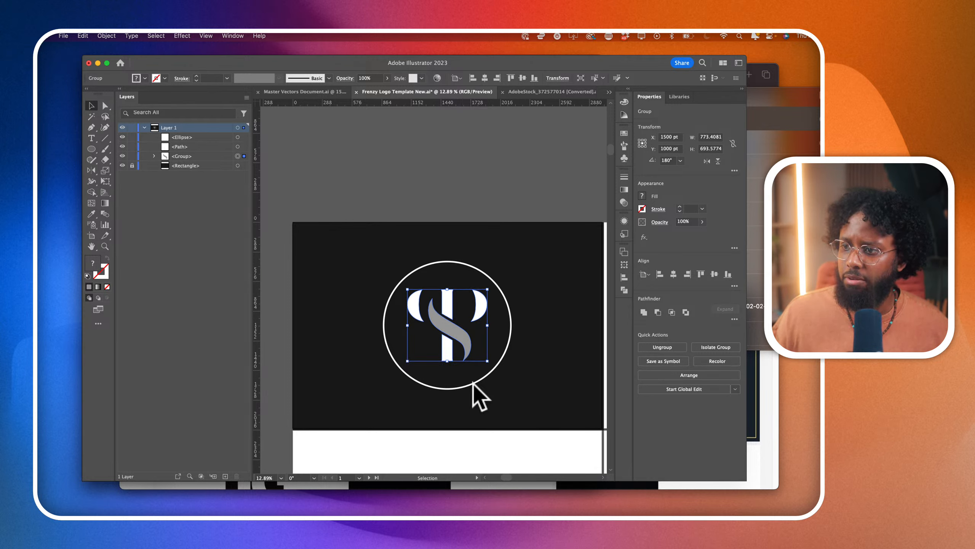
- Set the circle's stroke to 22 pt and shift the monogram group about 43 pt down inside it
{"action": "left_click", "coordinate": [477, 385]}
{"action": "scroll", "coordinate": [476, 384], "scroll_direction": "up", "scroll_amount": 3}
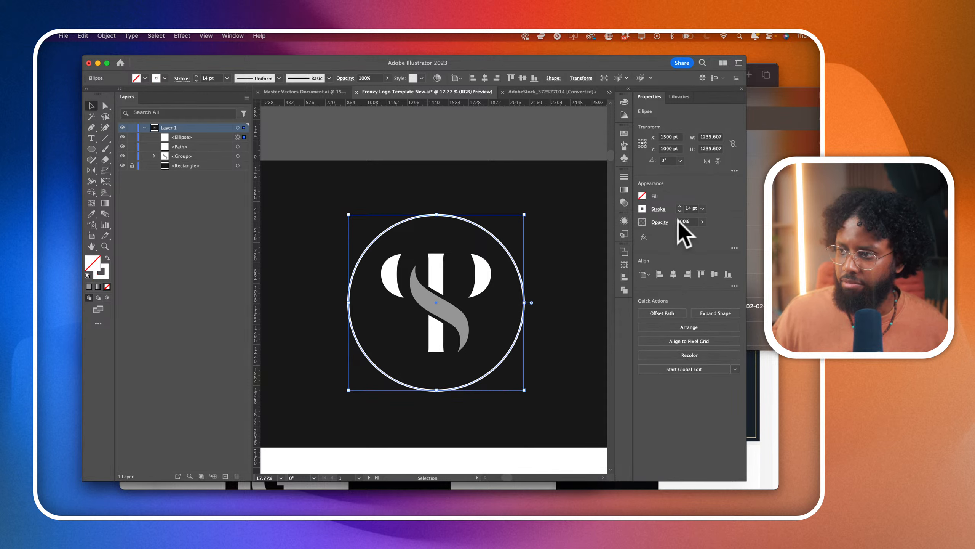
{"action": "left_click", "coordinate": [678, 206]}
{"action": "left_click", "coordinate": [678, 206], "text": "shift"}
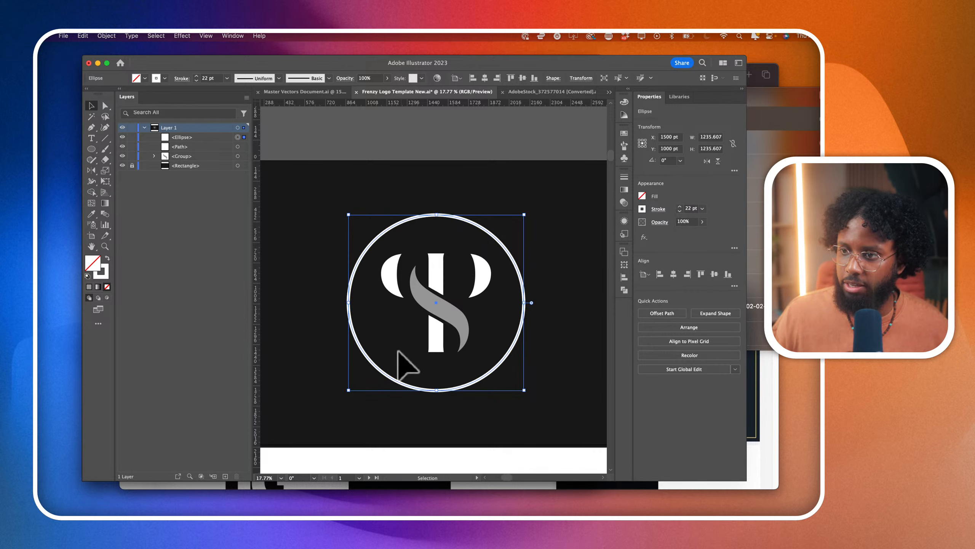
{"action": "left_click_drag", "start_coordinate": [441, 303], "coordinate": [441, 312]}
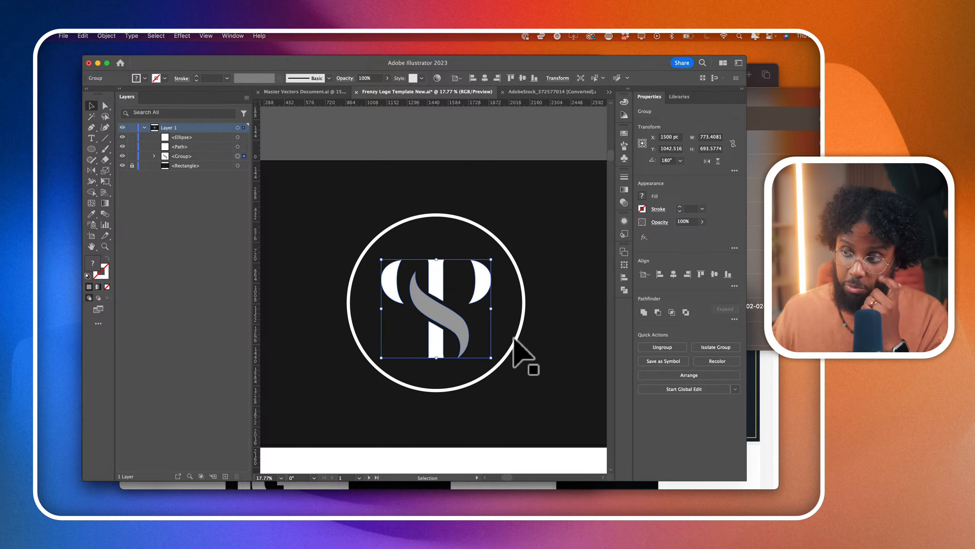
- Turn the circle into a type path and enter PEAK PERFORMANCE along it
{"action": "left_click", "coordinate": [515, 339]}
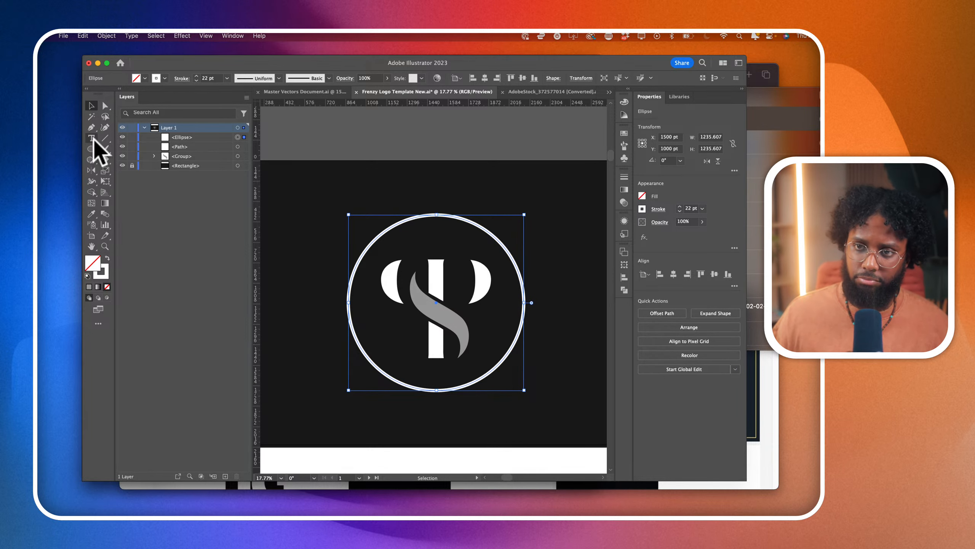
{"action": "left_click_drag", "start_coordinate": [91, 138], "coordinate": [126, 160]}
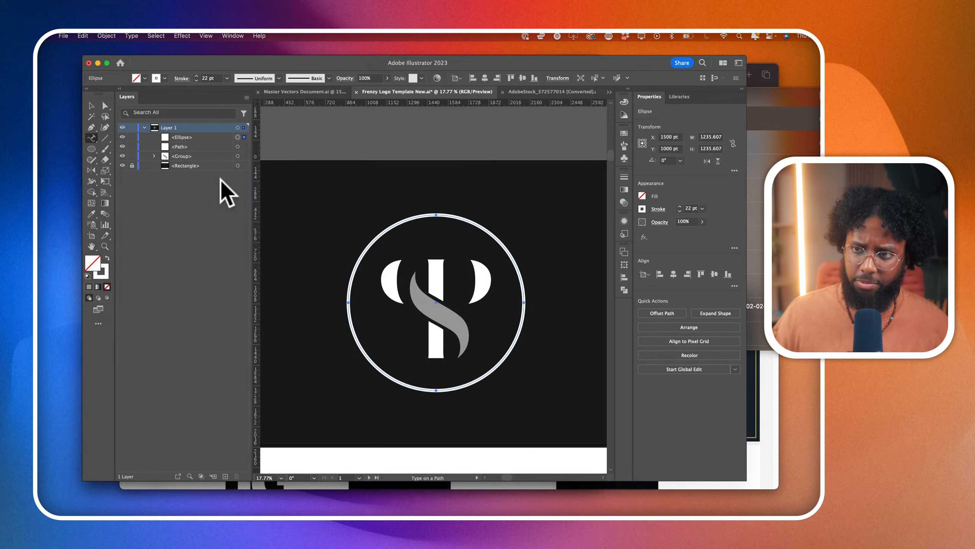
{"action": "left_click", "coordinate": [439, 214]}
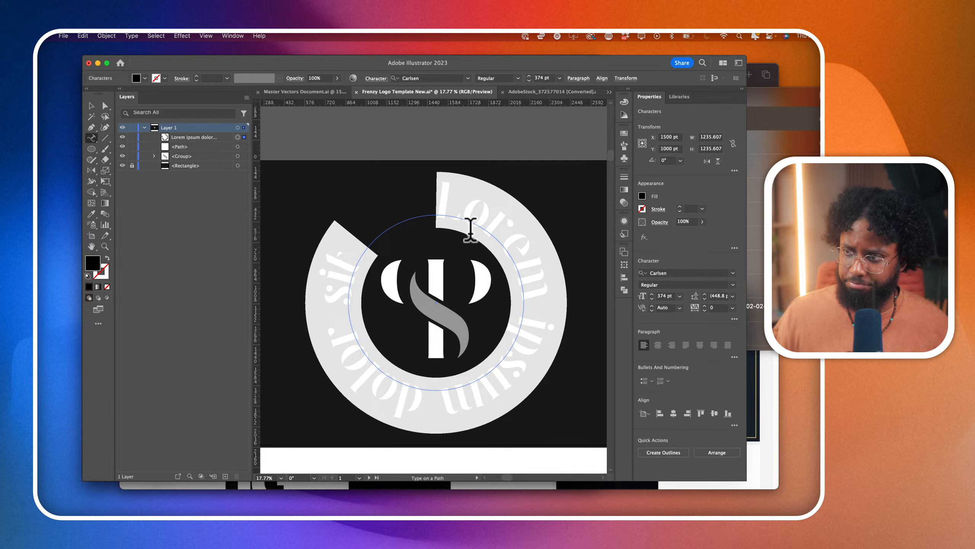
{"action": "type", "text": "PEAK PERFO"}
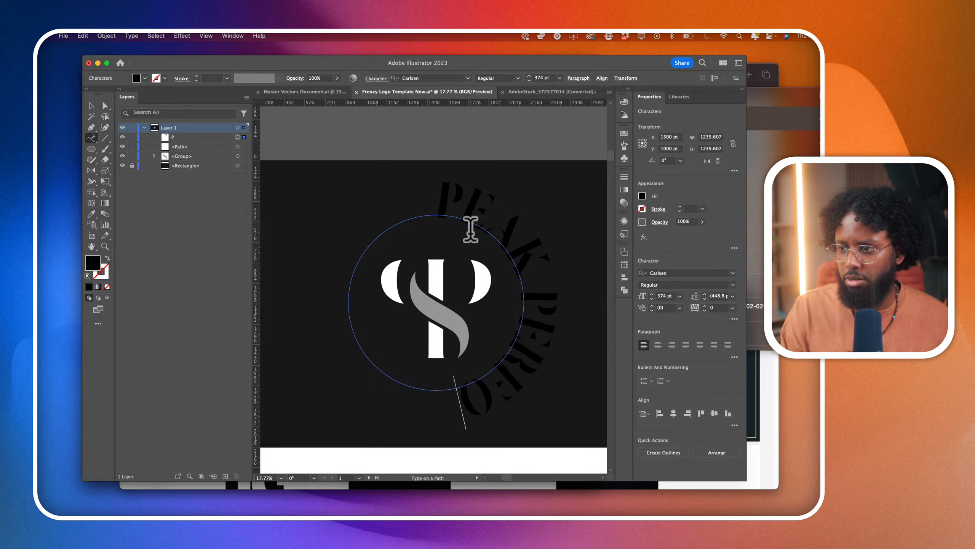
{"action": "type", "text": "RMANCE"}
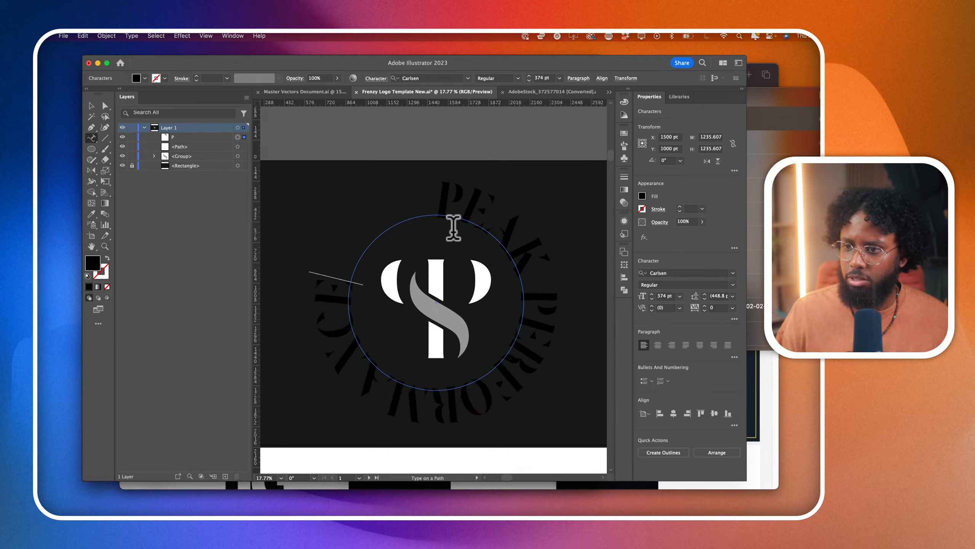
- Fill all of the PEAK PERFORMANCE text on the circle with white
{"action": "key", "text": "super+a"}
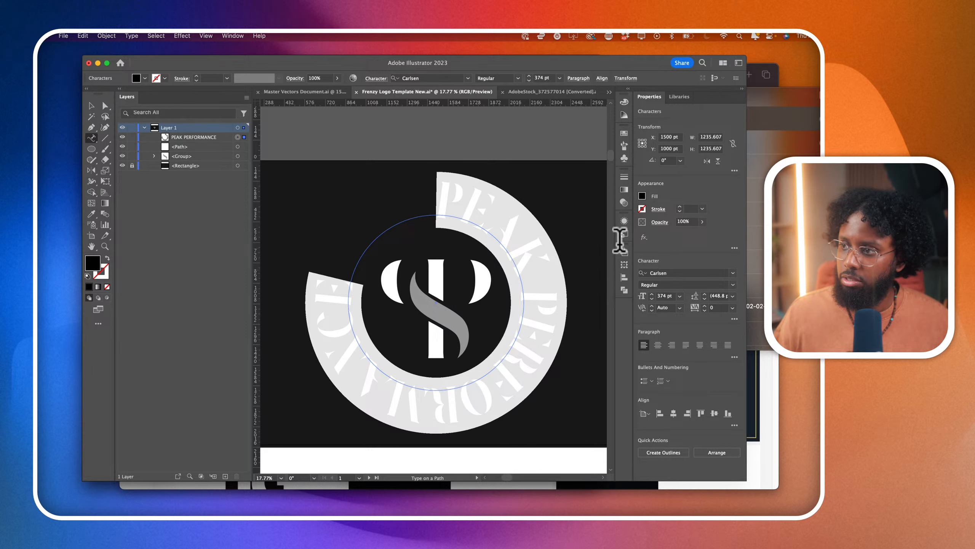
{"action": "left_click", "coordinate": [642, 196]}
{"action": "left_click", "coordinate": [556, 228]}
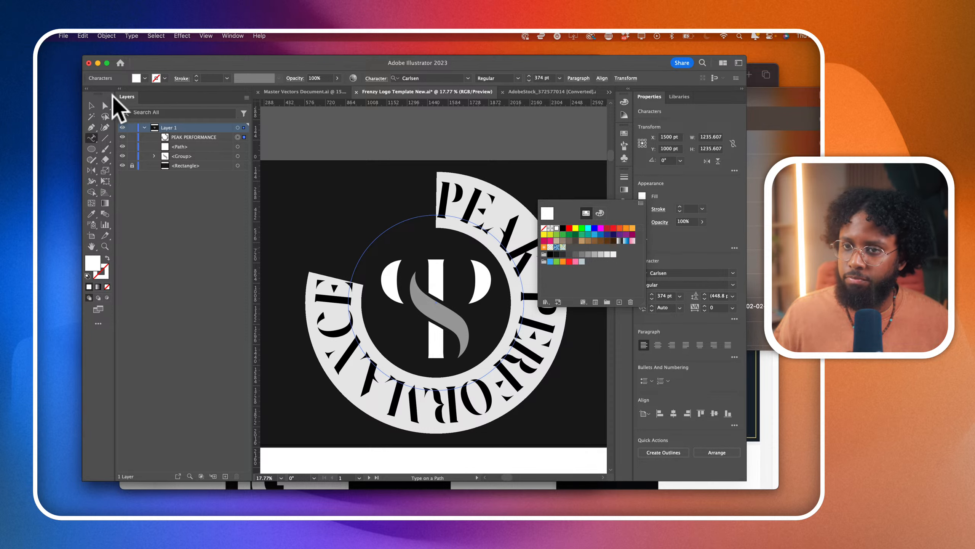
- Reduce the font size of the circular PEAK PERFORMANCE text to 112 pt
{"action": "left_click", "coordinate": [665, 295]}
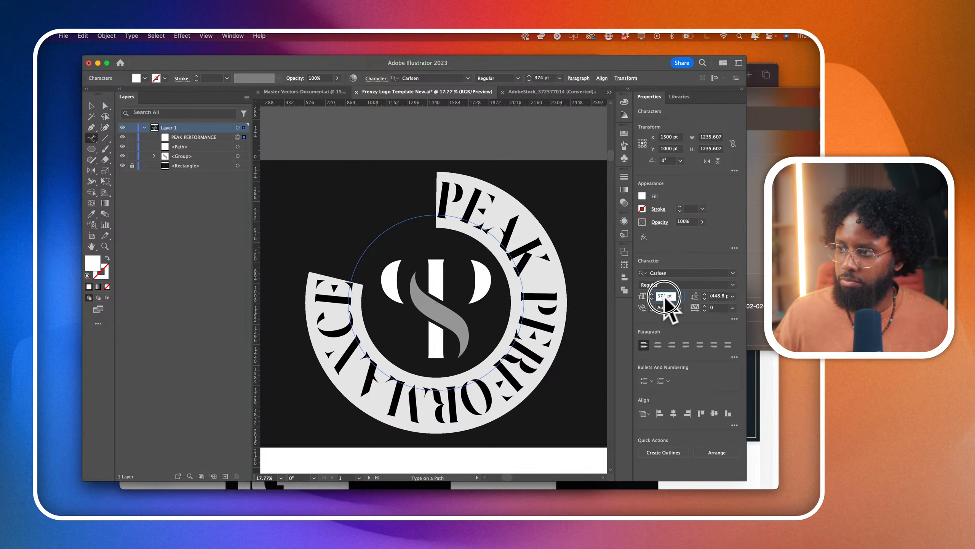
{"action": "type", "text": "224"}
{"action": "key", "text": "Return"}
{"action": "scroll", "coordinate": [665, 297], "scroll_direction": "up", "scroll_amount": 5}
{"action": "scroll", "coordinate": [666, 296], "scroll_direction": "down", "scroll_amount": 20}
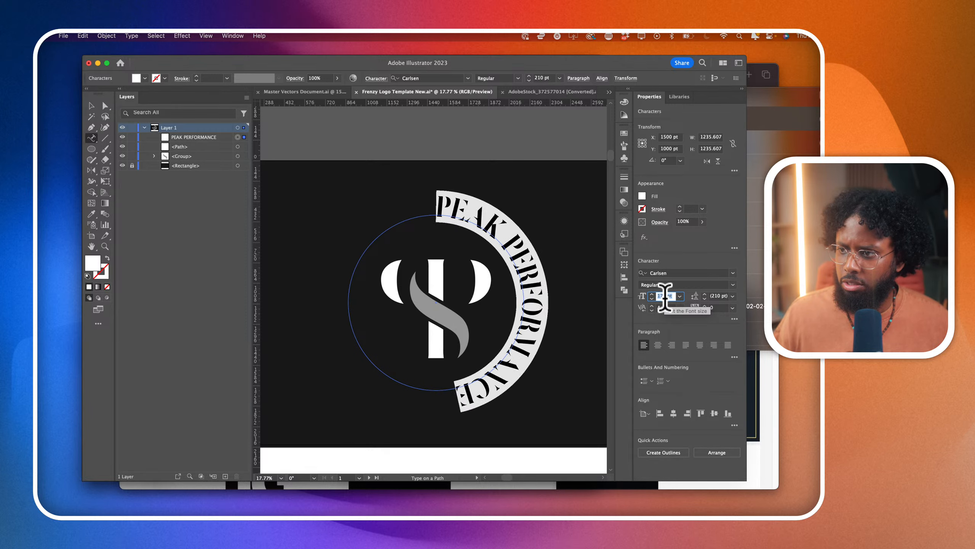
{"action": "scroll", "coordinate": [666, 297], "scroll_direction": "down", "scroll_amount": 10}
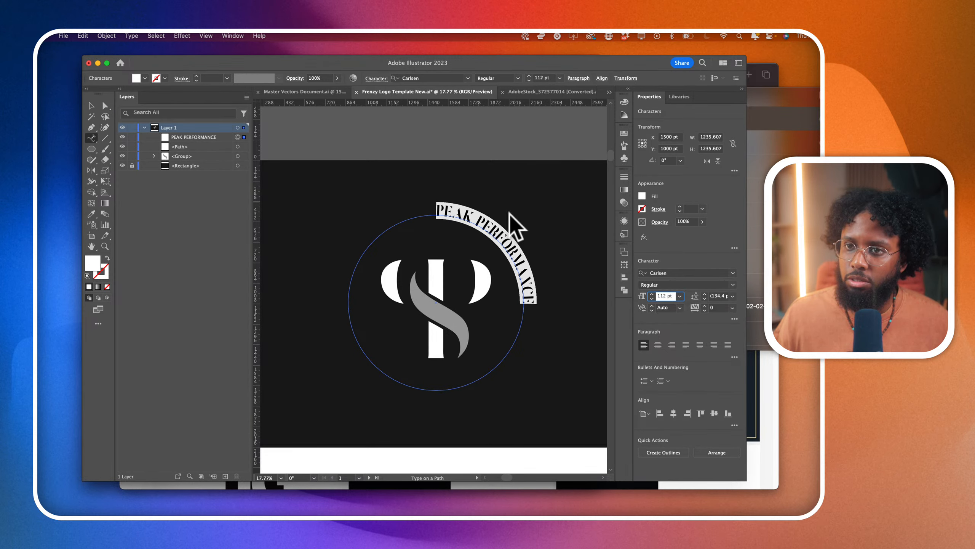
- Move the start bracket of the path text to the leftmost point of the circle
{"action": "left_click", "coordinate": [103, 103]}
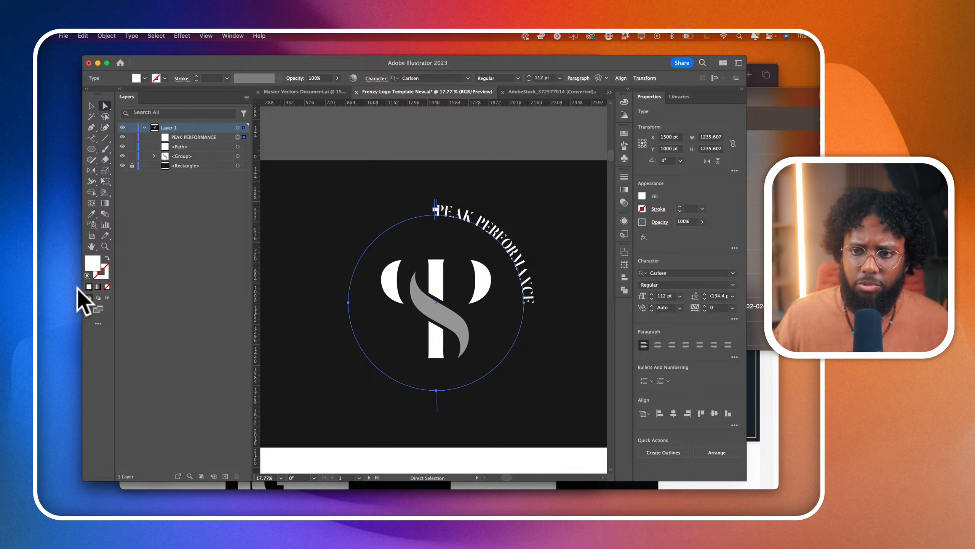
{"action": "left_click", "coordinate": [66, 237]}
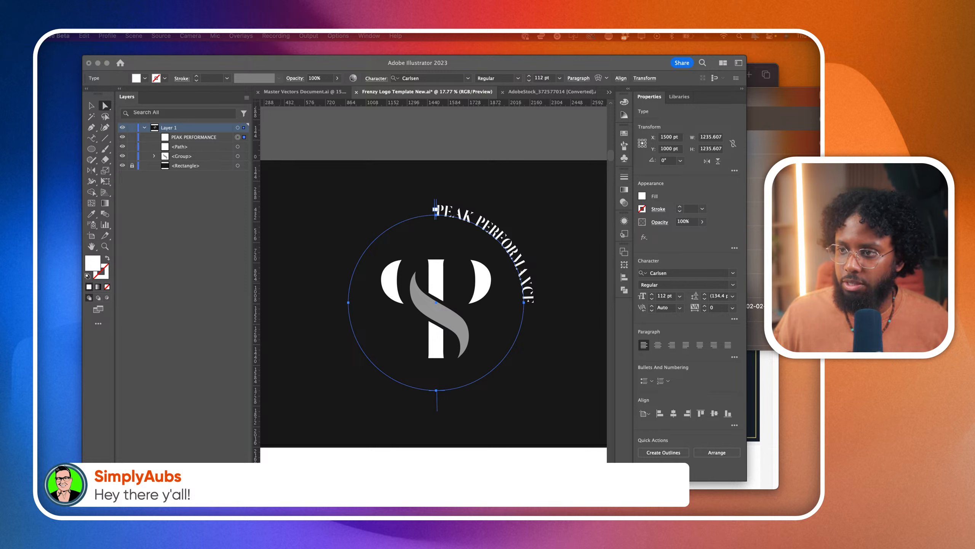
{"action": "left_click", "coordinate": [416, 211]}
{"action": "scroll", "coordinate": [437, 209], "scroll_direction": "up", "scroll_amount": 4}
{"action": "left_click_drag", "start_coordinate": [433, 215], "coordinate": [305, 346]}
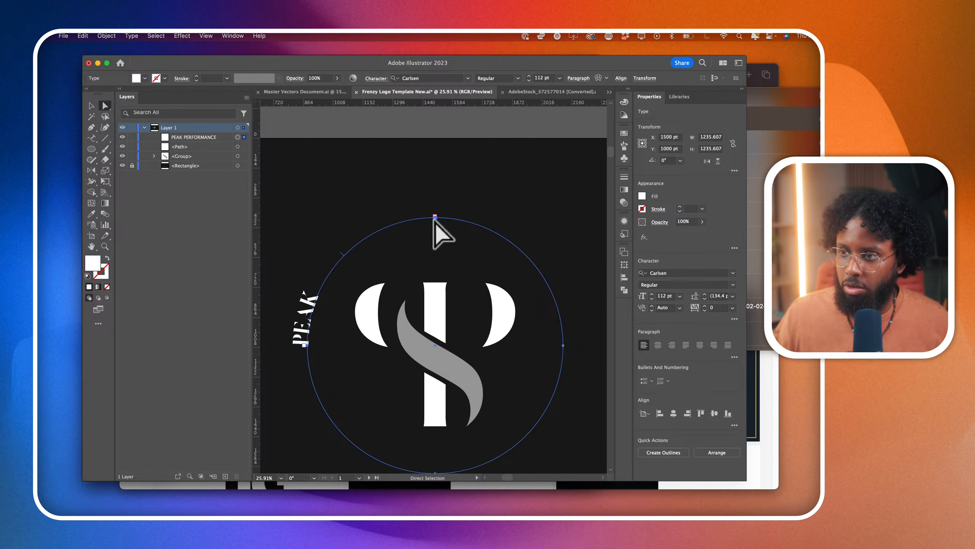
- Move the end bracket of the path text to the circle's right side and centre-align the text over the arch
{"action": "scroll", "coordinate": [435, 219], "scroll_direction": "up", "scroll_amount": 5}
{"action": "scroll", "coordinate": [516, 273], "scroll_direction": "down", "scroll_amount": 6}
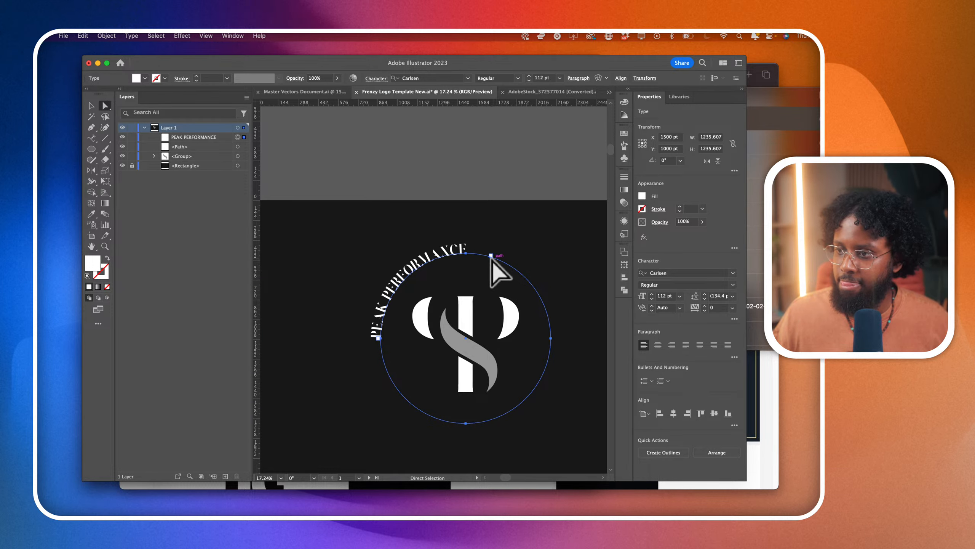
{"action": "left_click_drag", "start_coordinate": [490, 255], "coordinate": [579, 333]}
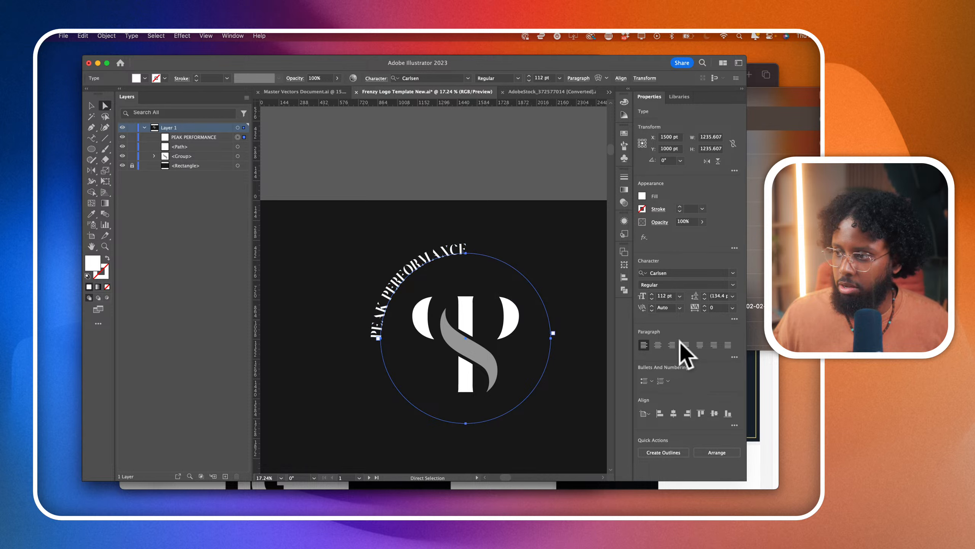
{"action": "left_click", "coordinate": [658, 344]}
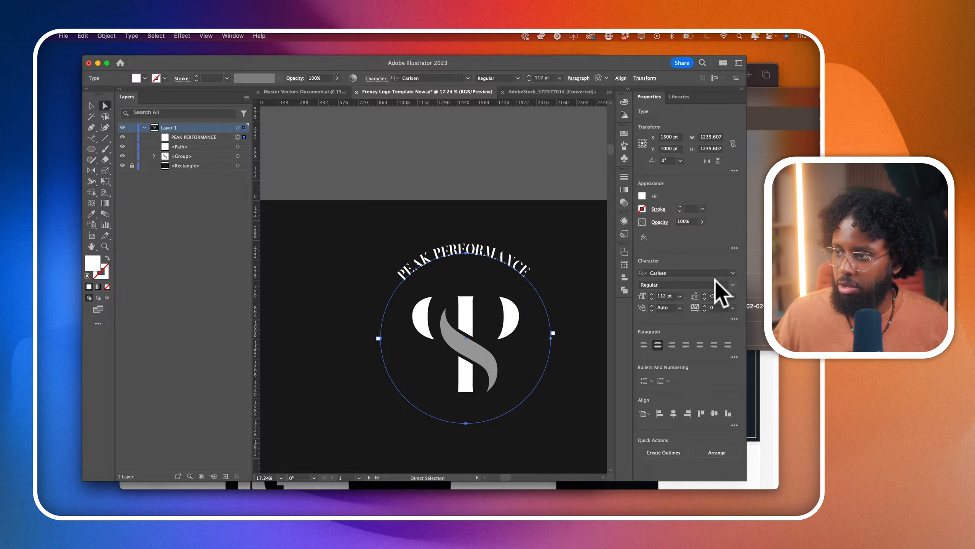
- Change the font of the arched PEAK PERFORMANCE text to Kalista Serif
{"action": "left_click", "coordinate": [725, 272]}
{"action": "left_click", "coordinate": [734, 272]}
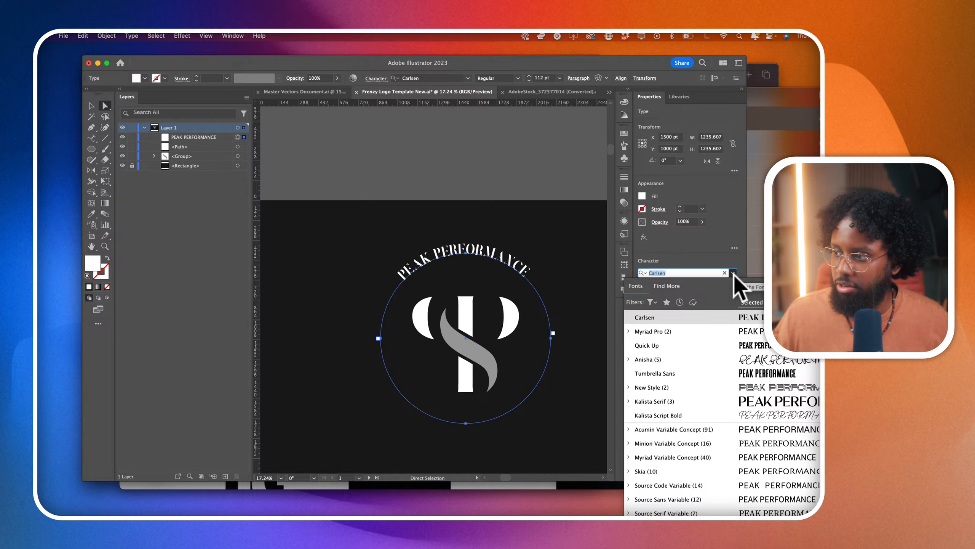
{"action": "left_click", "coordinate": [742, 402]}
- Set the arched text's size to 79 pt and widen its tracking so it spans the upper half of the circle
{"action": "left_click", "coordinate": [662, 296]}
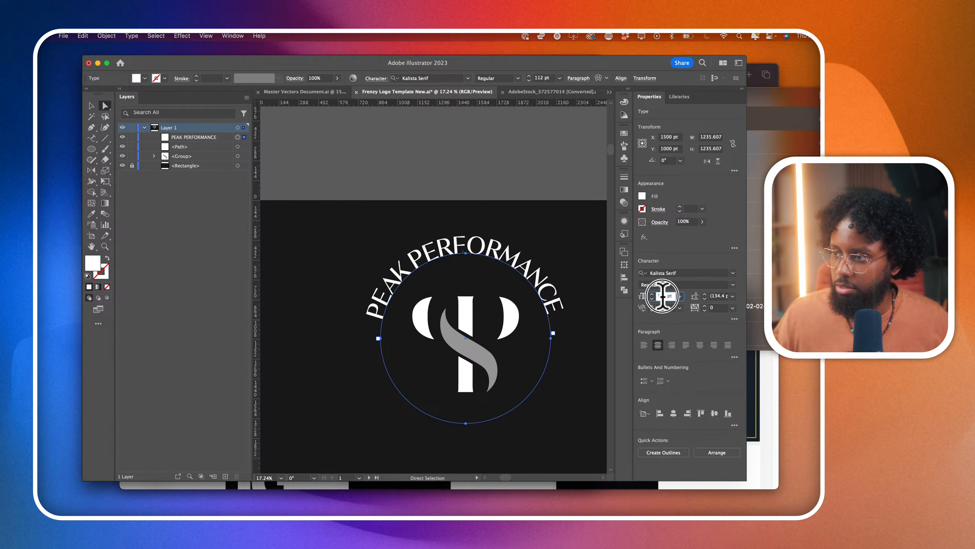
{"action": "scroll", "coordinate": [662, 296], "scroll_direction": "down", "scroll_amount": 7}
{"action": "scroll", "coordinate": [663, 297], "scroll_direction": "down", "scroll_amount": 20}
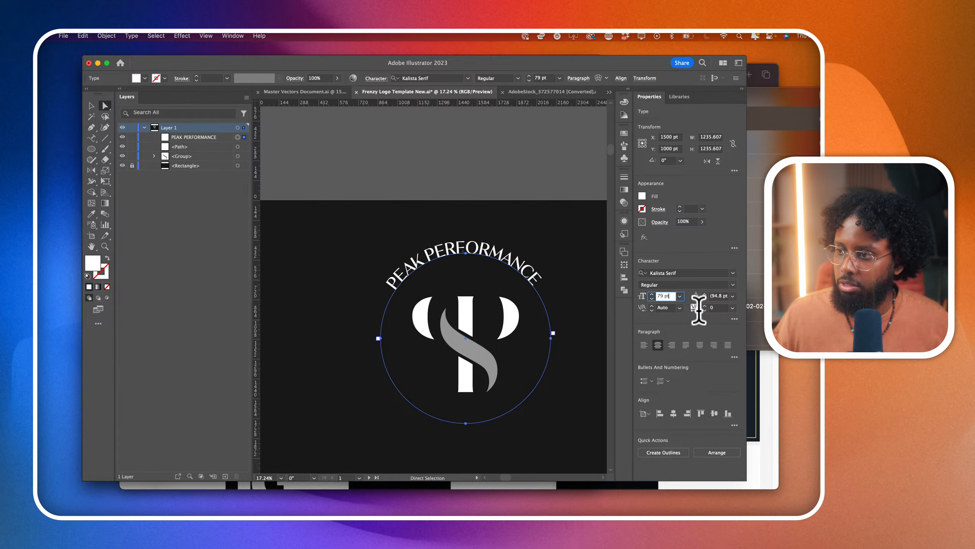
{"action": "left_click", "coordinate": [715, 308]}
{"action": "scroll", "coordinate": [714, 308], "scroll_direction": "up", "scroll_amount": 20}
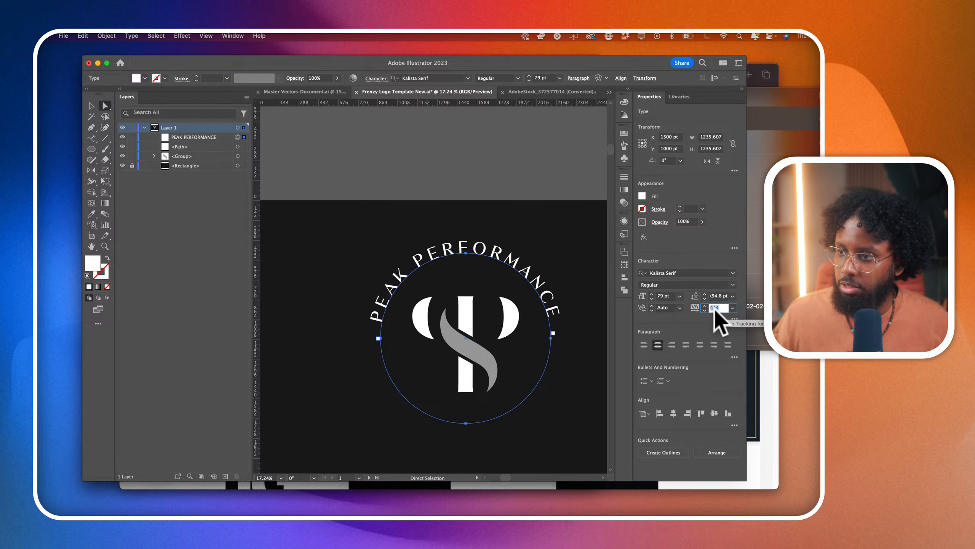
- Copy the arched PEAK PERFORMANCE text and paste the duplicate in place in front of the original
{"action": "scroll", "coordinate": [715, 311], "scroll_direction": "up", "scroll_amount": 3}
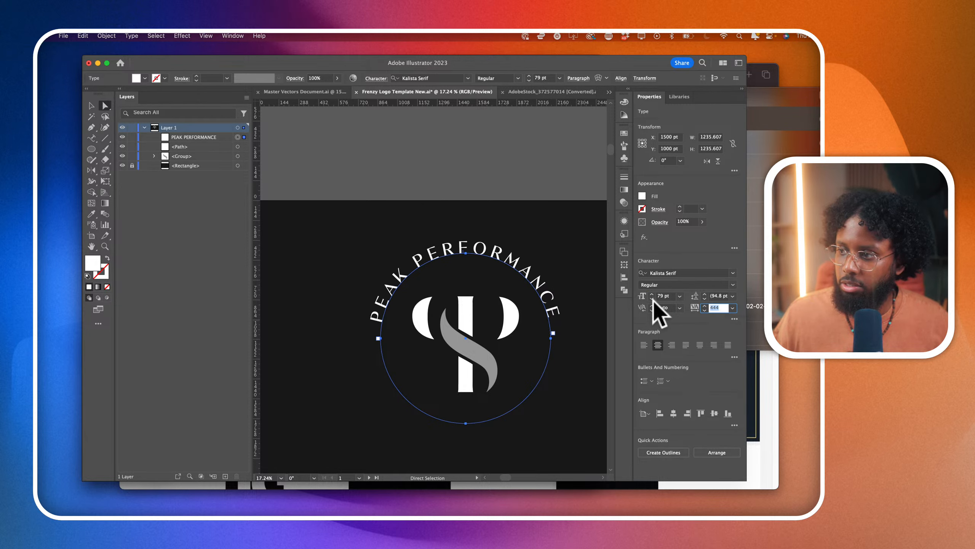
{"action": "left_click", "coordinate": [92, 105]}
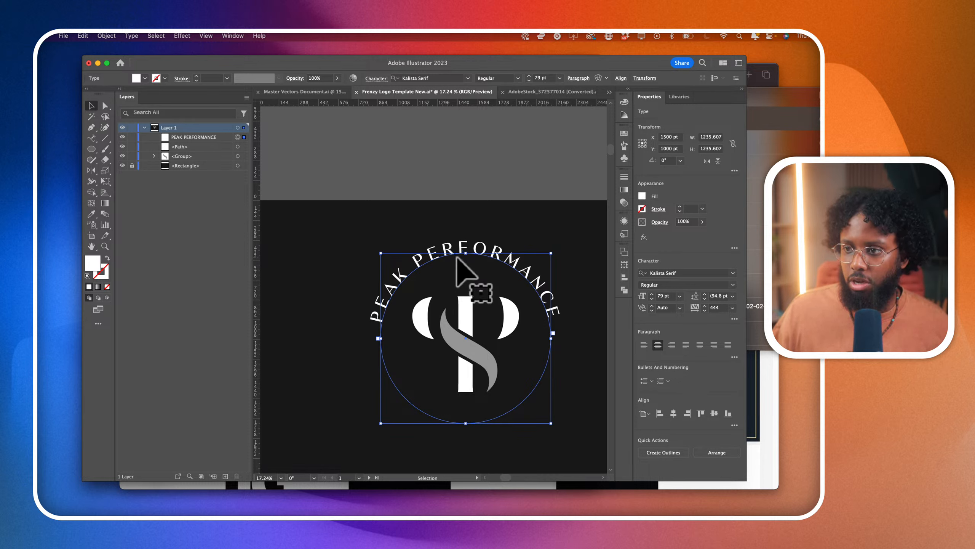
{"action": "scroll", "coordinate": [466, 269], "scroll_direction": "down", "scroll_amount": 3}
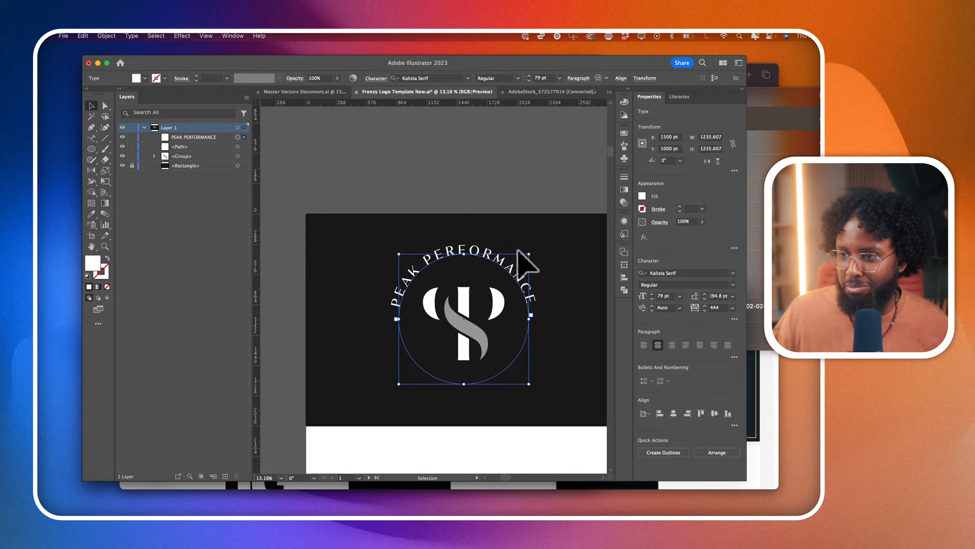
{"action": "scroll", "coordinate": [526, 258], "scroll_direction": "up", "scroll_amount": 2}
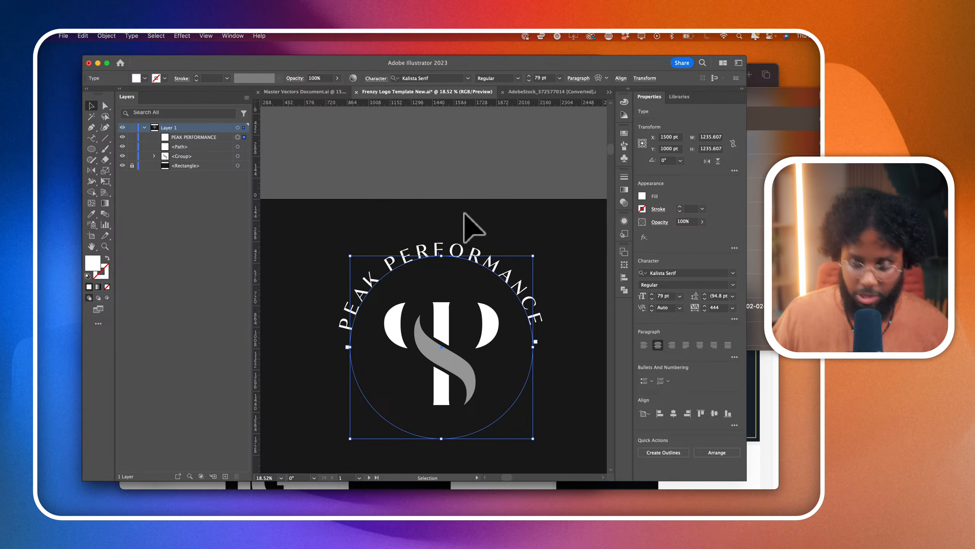
{"action": "key", "text": "a"}
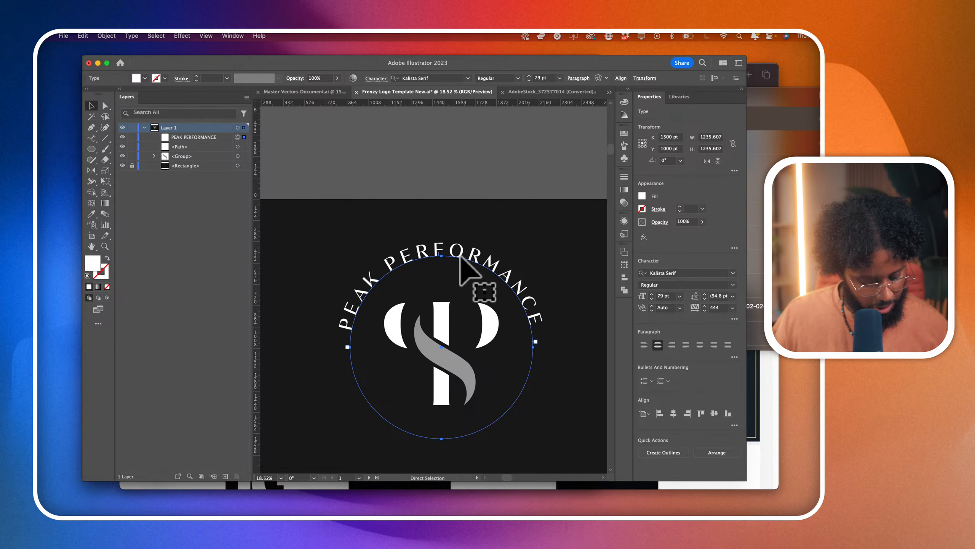
{"action": "left_click_drag", "start_coordinate": [462, 259], "coordinate": [451, 217]}
{"action": "key", "text": "super+z"}
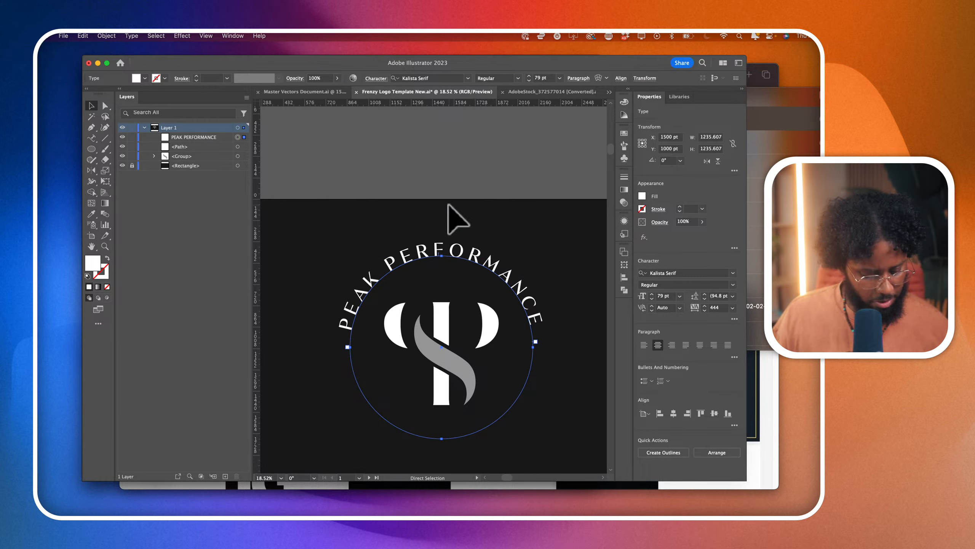
{"action": "key", "text": "super+f"}
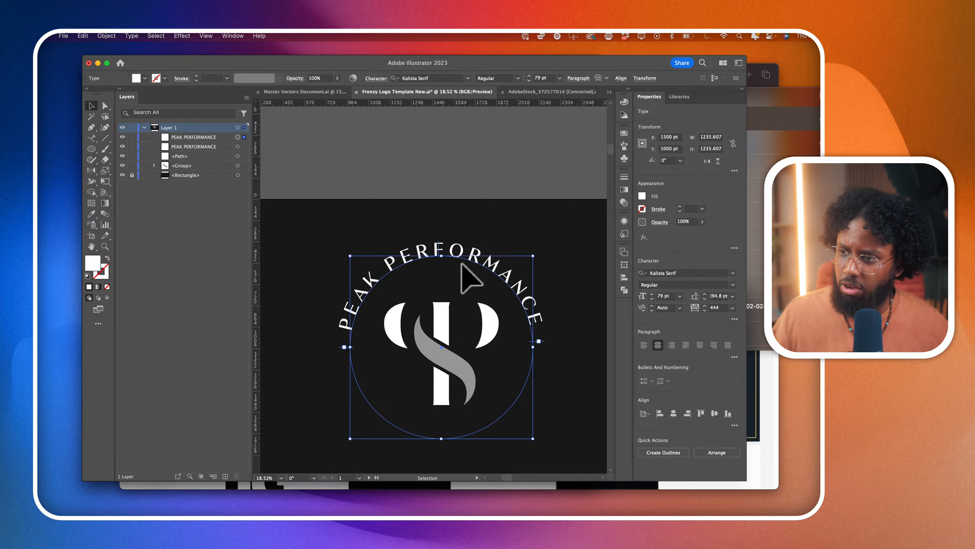
- Flip the duplicate PEAK PERFORMANCE text to the inside of the circle using its centre bracket
{"action": "left_click", "coordinate": [103, 106]}
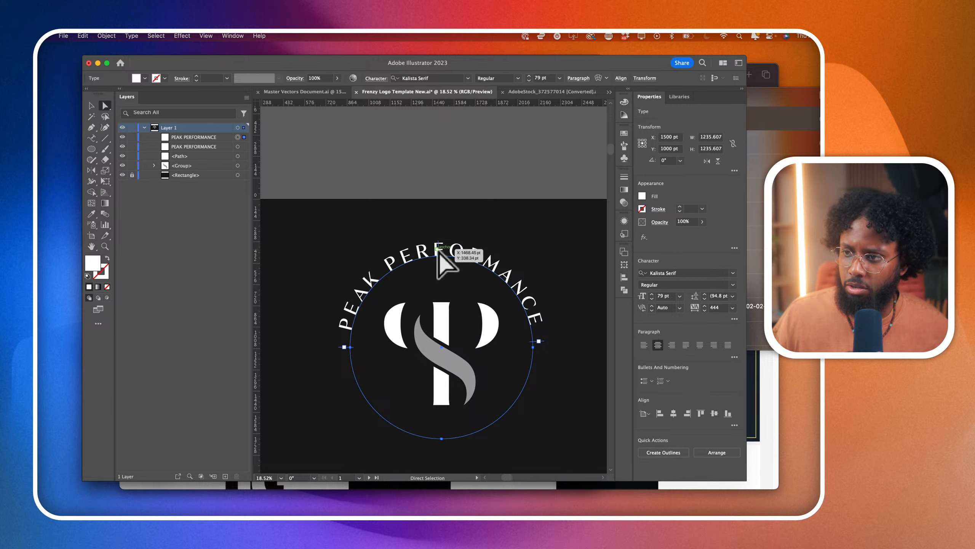
{"action": "scroll", "coordinate": [439, 261], "scroll_direction": "up", "scroll_amount": 5}
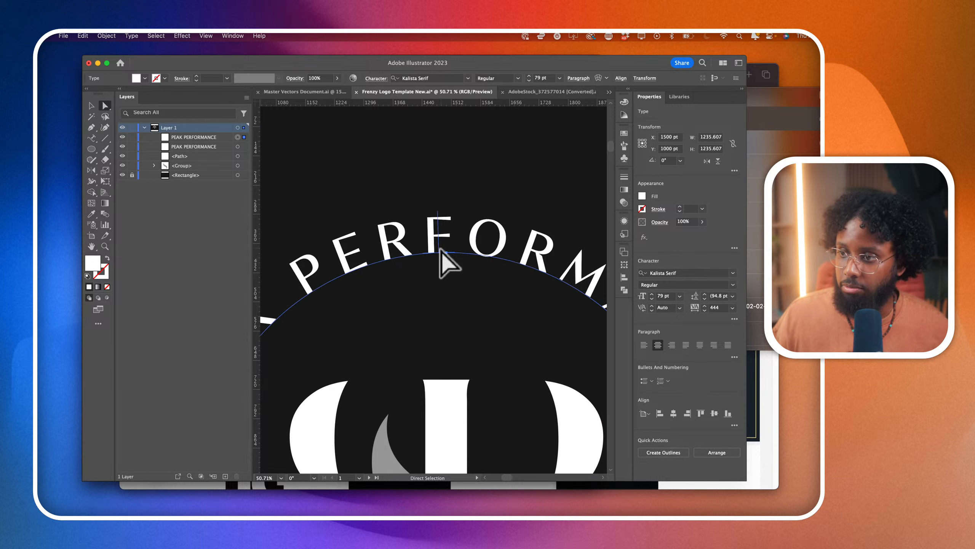
{"action": "left_click_drag", "start_coordinate": [440, 252], "coordinate": [440, 274]}
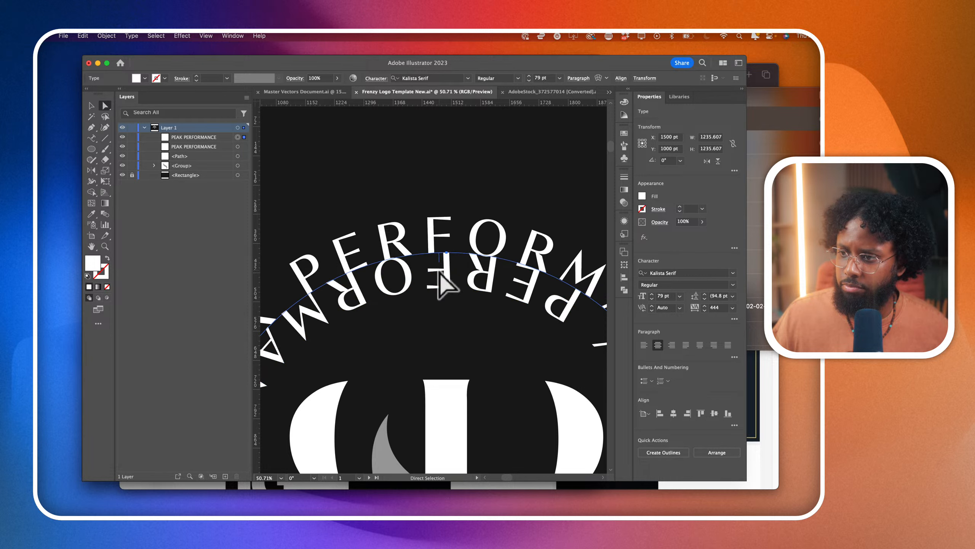
{"action": "scroll", "coordinate": [439, 272], "scroll_direction": "down", "scroll_amount": 6}
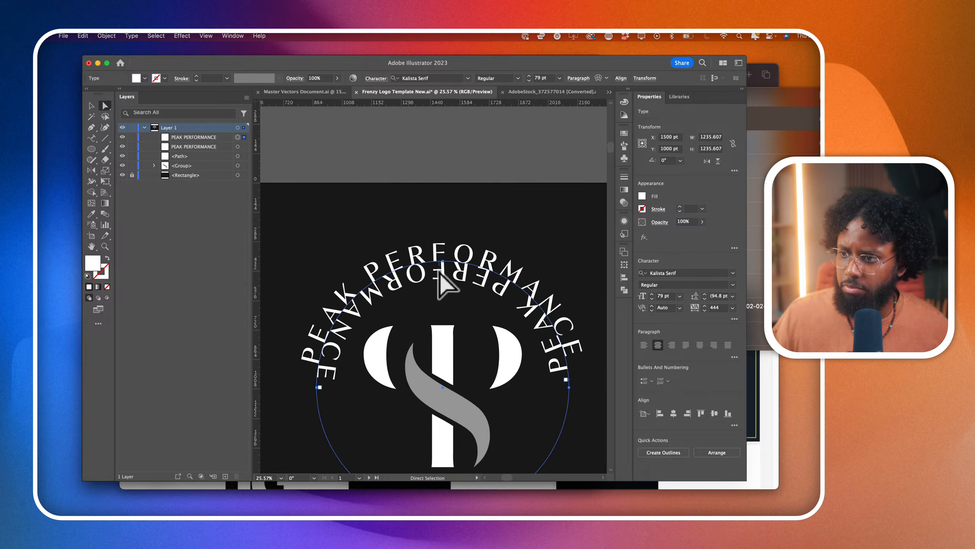
- Delete the spare circle path that lies beneath the two path texts
{"action": "left_click", "coordinate": [91, 105]}
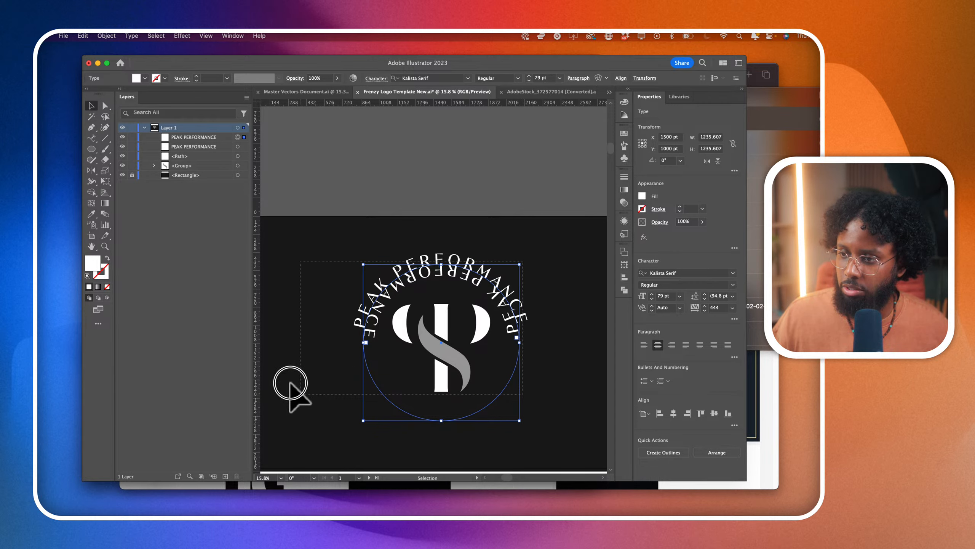
{"action": "left_click_drag", "start_coordinate": [291, 384], "coordinate": [357, 427]}
{"action": "key", "text": "a"}
{"action": "key", "text": "v"}
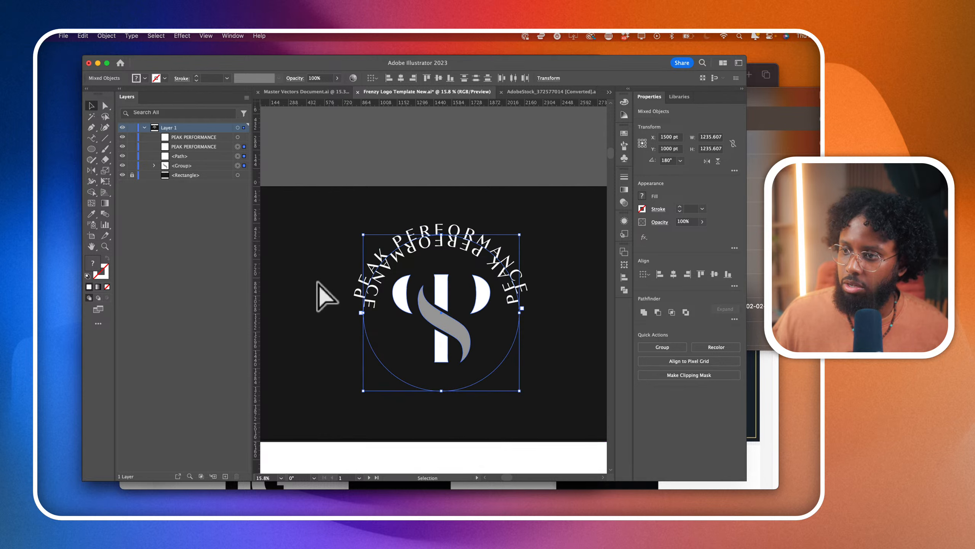
{"action": "left_click", "coordinate": [238, 146]}
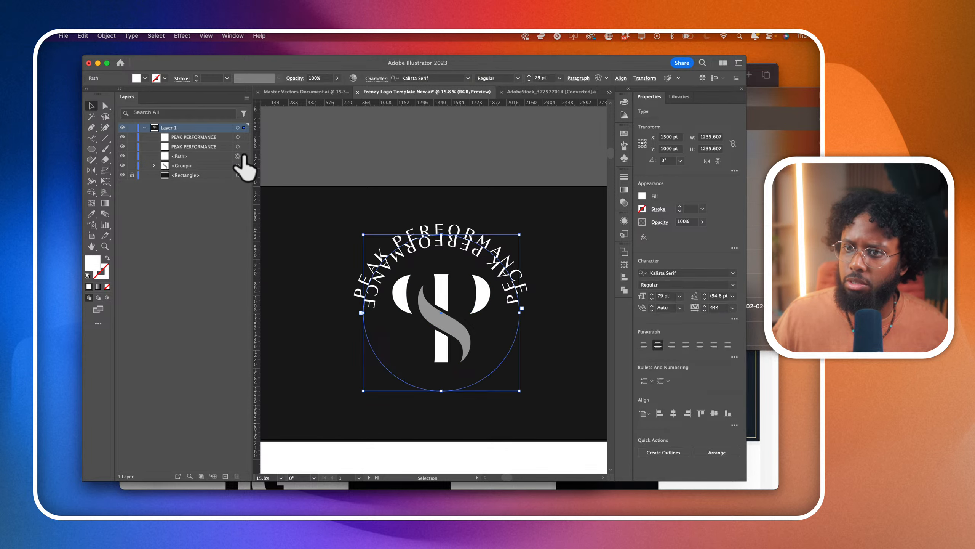
{"action": "left_click", "coordinate": [238, 156]}
{"action": "key", "text": "Delete"}
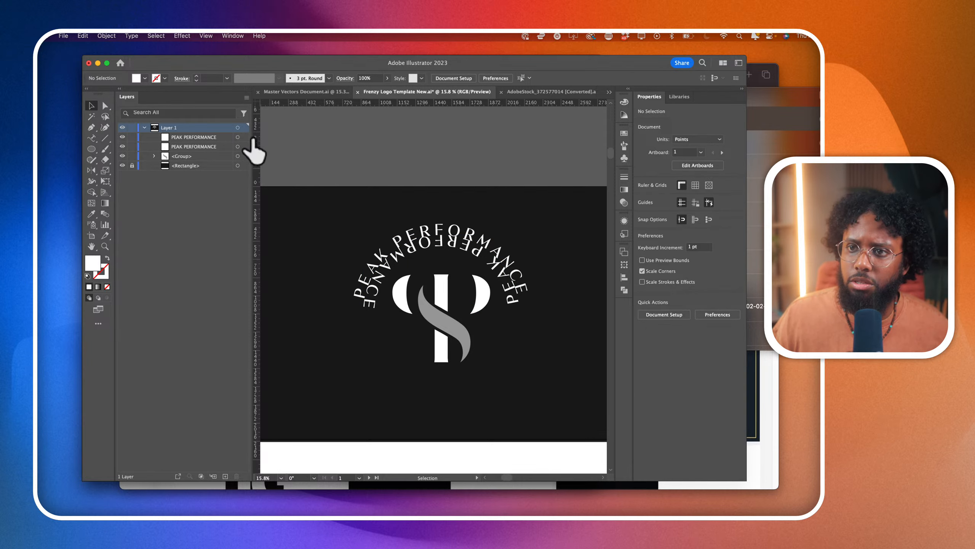
- Rotate the flipped duplicate text about 180° onto the lower half of the circle and replace its wording with SECRETS
{"action": "left_click", "coordinate": [244, 138]}
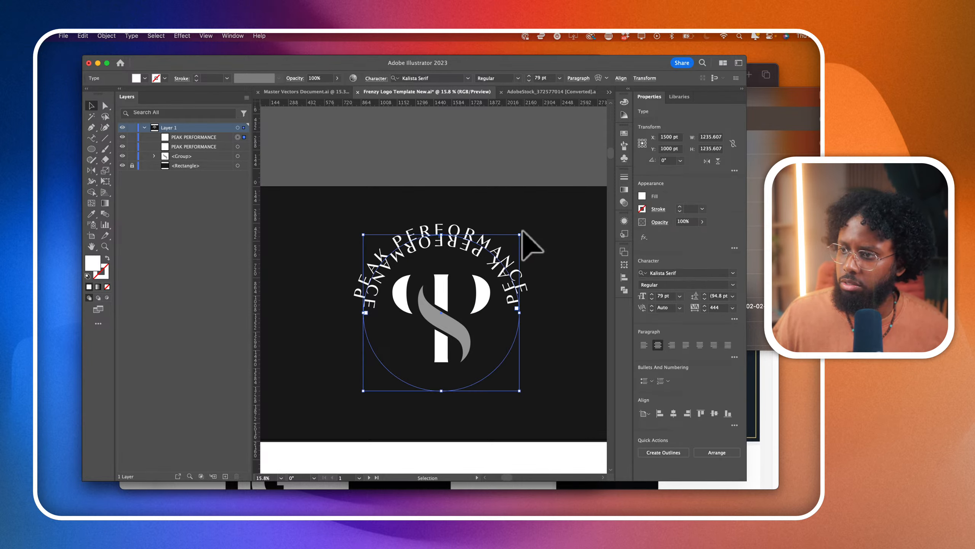
{"action": "left_click_drag", "start_coordinate": [525, 233], "coordinate": [357, 363]}
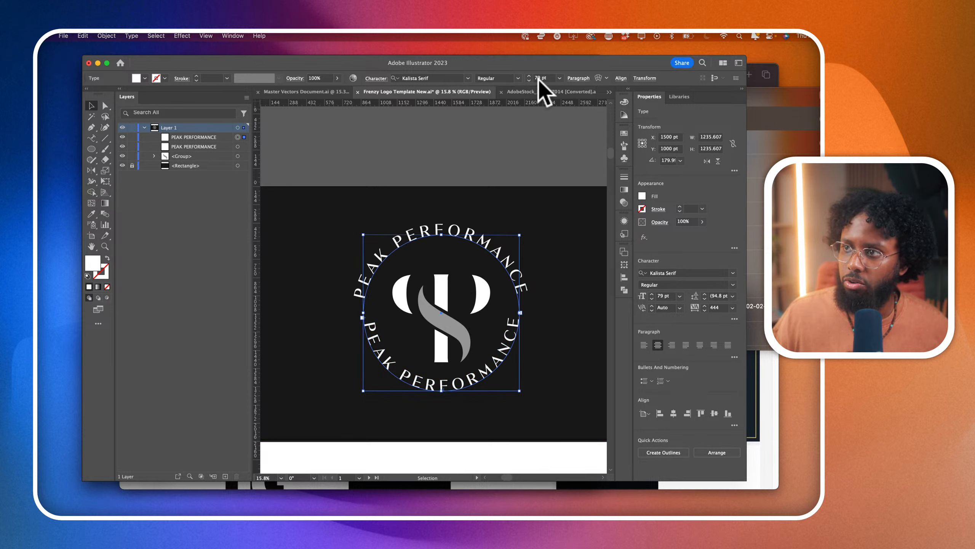
{"action": "left_click", "coordinate": [92, 137]}
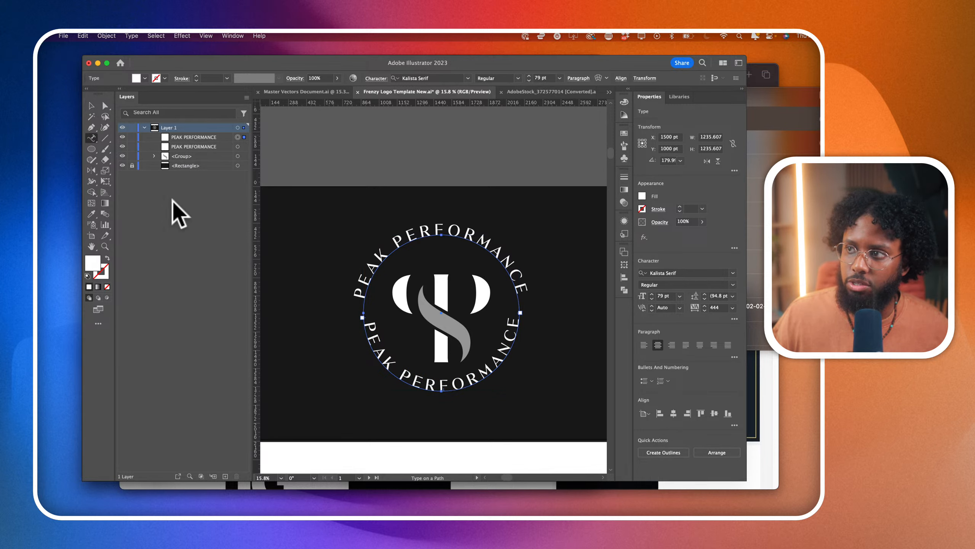
{"action": "left_click", "coordinate": [472, 381]}
{"action": "key", "text": "super+a"}
{"action": "type", "text": "S"}
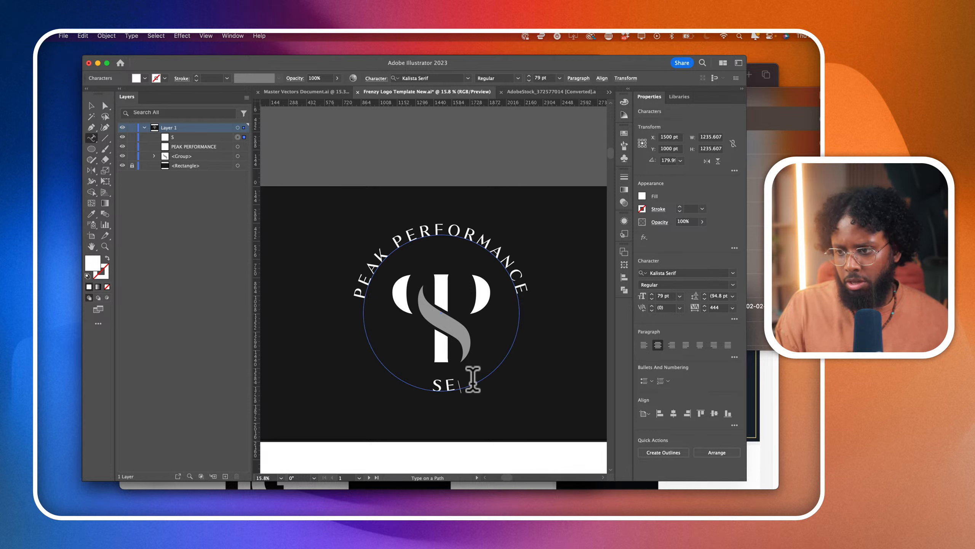
{"action": "type", "text": "ECRETS"}
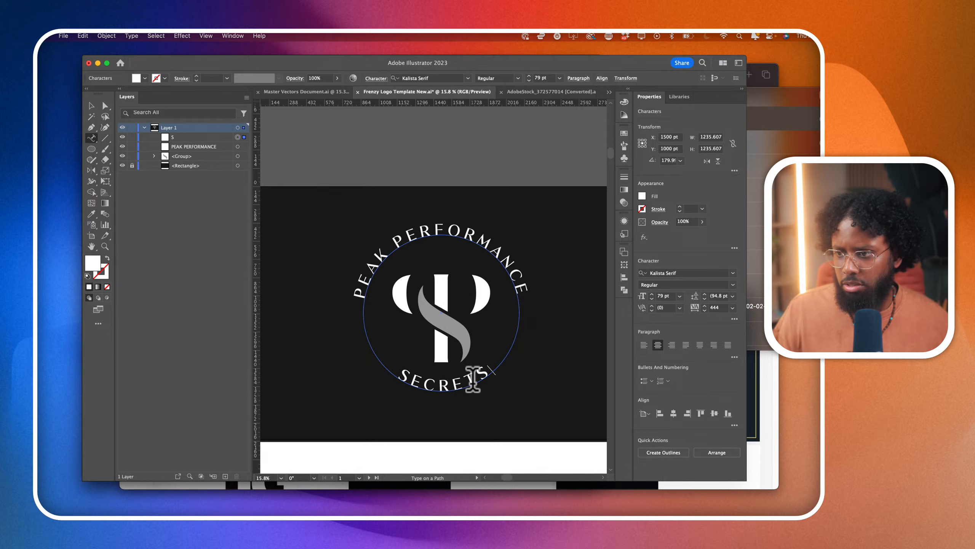
- Enlarge the SECRETS text's circle from its centre to about 1421 pt wide and set its font size to 79 pt
{"action": "left_click", "coordinate": [91, 106]}
{"action": "left_click_drag", "start_coordinate": [525, 396], "coordinate": [531, 410]}
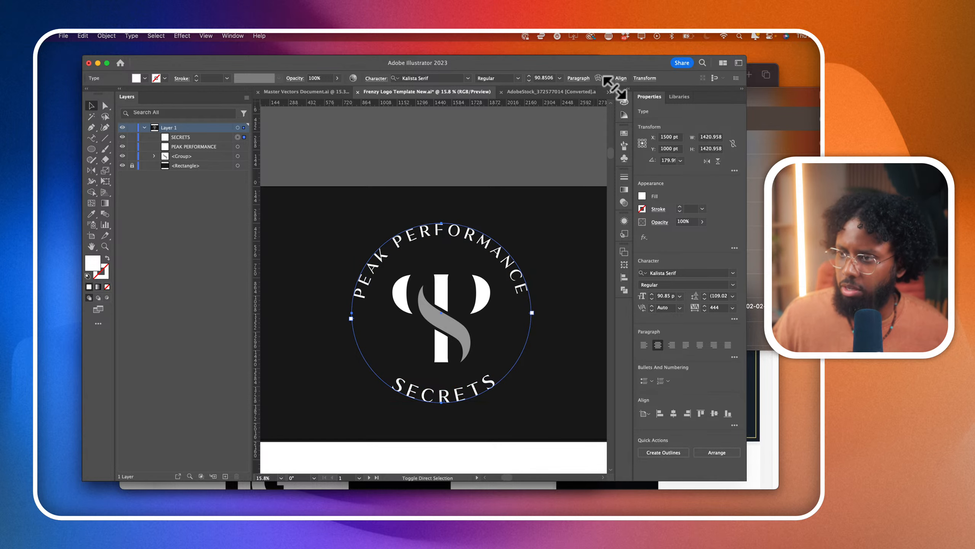
{"action": "left_click", "coordinate": [540, 78]}
{"action": "type", "text": "78"}
{"action": "key", "text": "Return"}
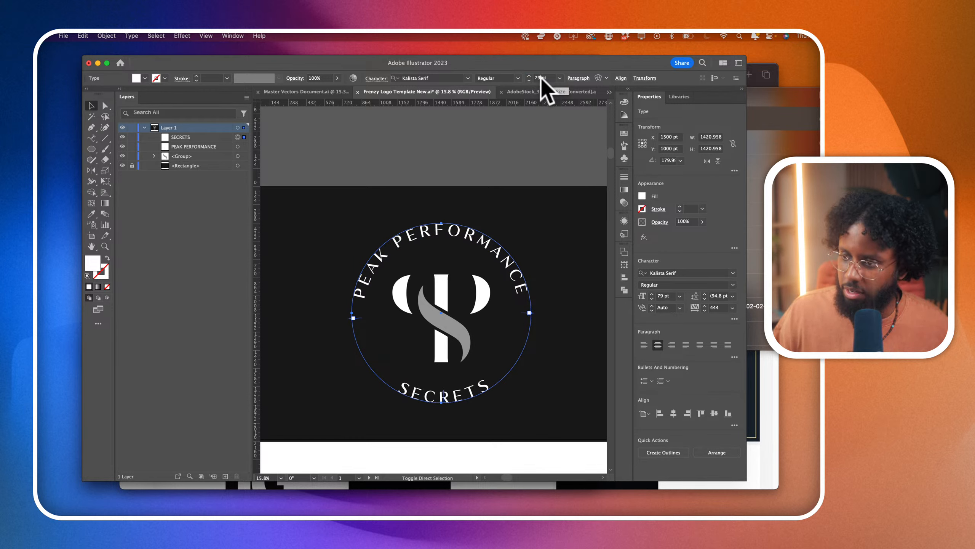
- Widen the tracking of the SECRETS text so its letters spread along the lower arc
{"action": "left_click", "coordinate": [318, 174]}
{"action": "scroll", "coordinate": [318, 174], "scroll_direction": "down", "scroll_amount": 4}
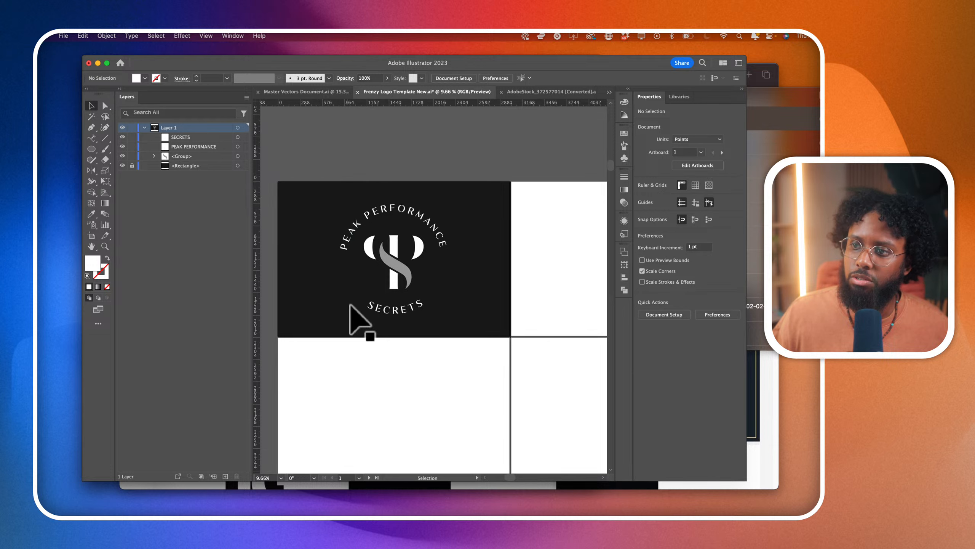
{"action": "left_click", "coordinate": [398, 323]}
{"action": "scroll", "coordinate": [541, 323], "scroll_direction": "up", "scroll_amount": 3}
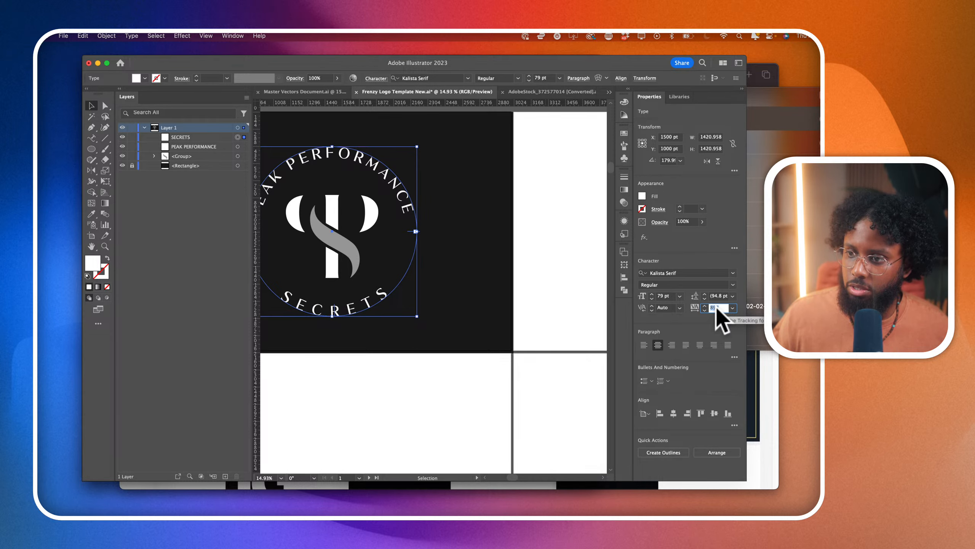
{"action": "left_click", "coordinate": [357, 427]}
{"action": "scroll", "coordinate": [366, 425], "scroll_direction": "down", "scroll_amount": 2}
{"action": "scroll", "coordinate": [381, 429], "scroll_direction": "up", "scroll_amount": 2}
{"action": "scroll", "coordinate": [360, 397], "scroll_direction": "up", "scroll_amount": 1}
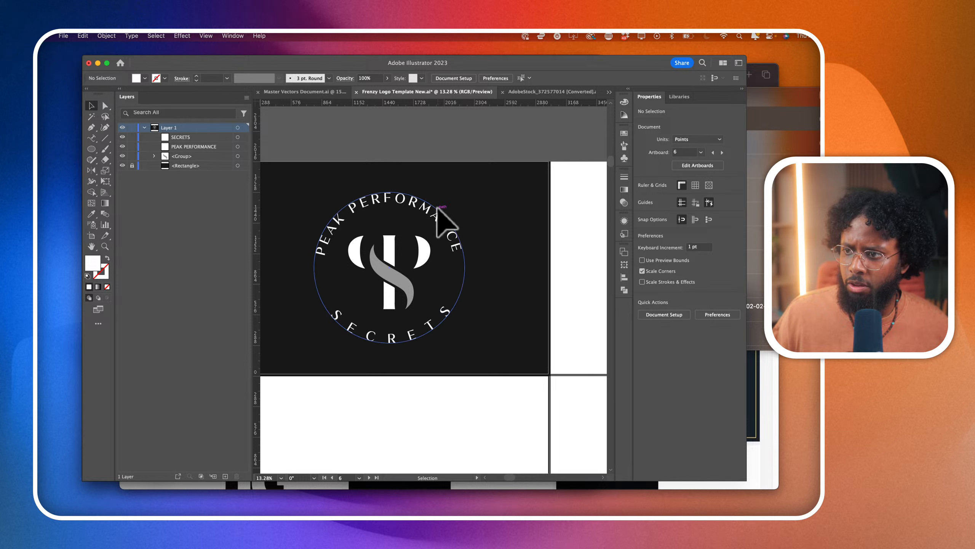
- Draw a circle about 1599 pt in diameter around the logo and centre it on the artboard in both directions
{"action": "left_click", "coordinate": [91, 148]}
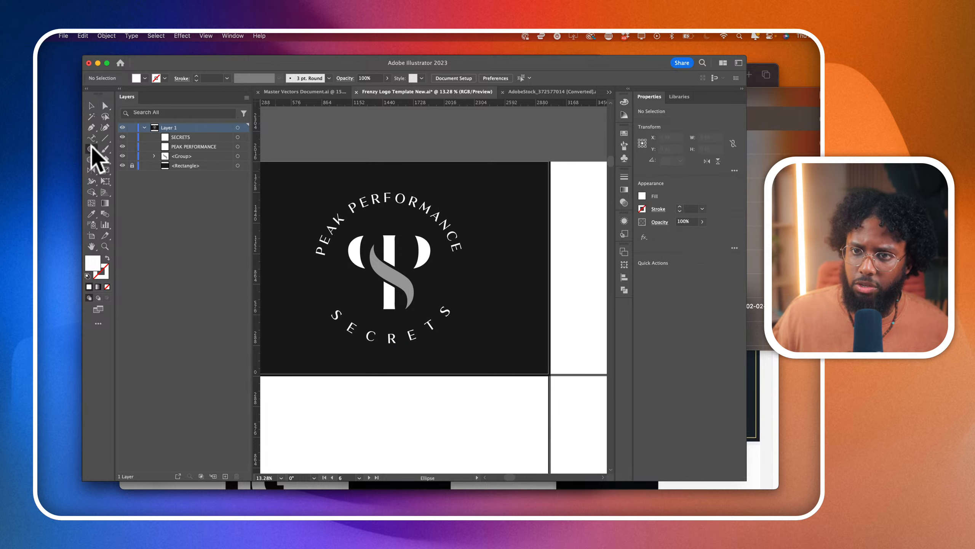
{"action": "left_click_drag", "start_coordinate": [308, 178], "coordinate": [475, 346]}
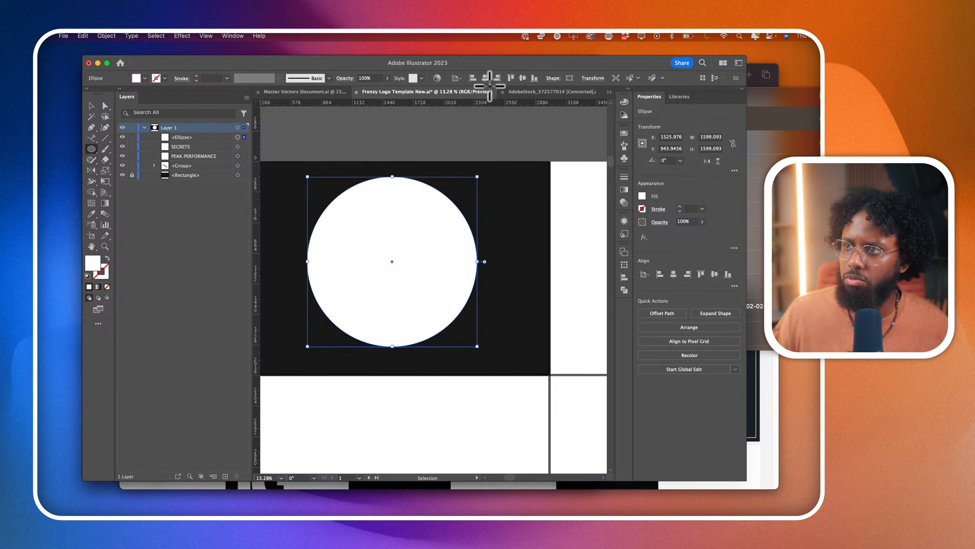
{"action": "left_click", "coordinate": [522, 78]}
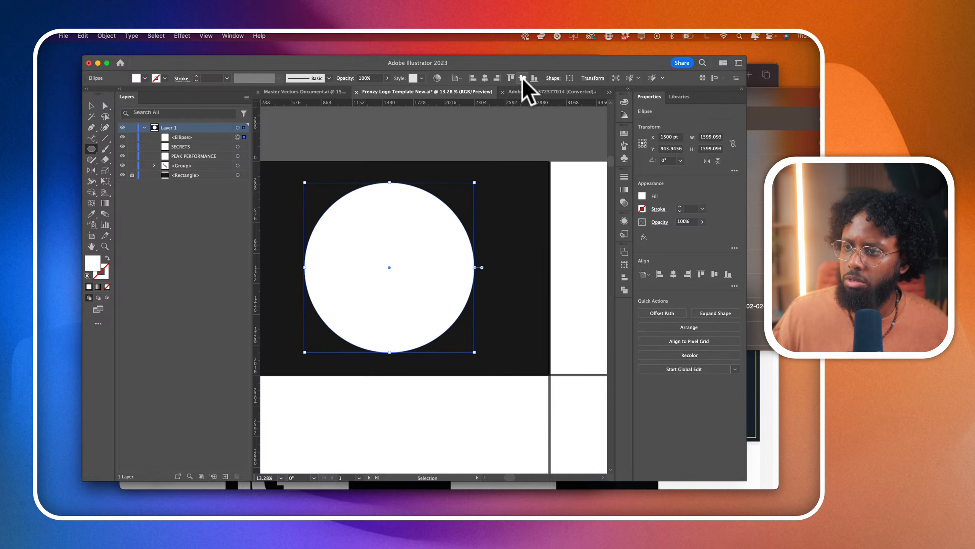
- Turn the new circle into a white outline without fill and set its stroke weight to 17 pt
{"action": "left_click", "coordinate": [107, 257]}
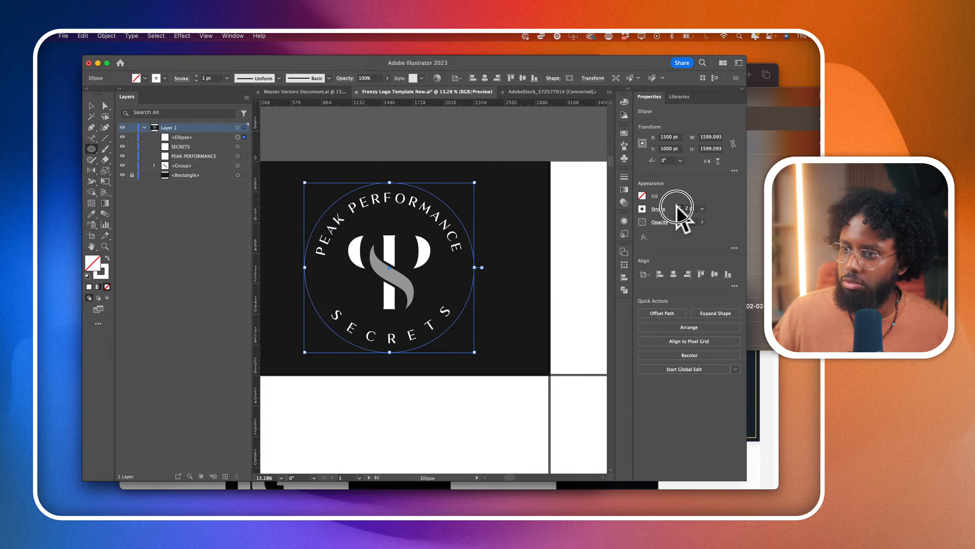
{"action": "left_click_drag", "start_coordinate": [677, 207], "coordinate": [673, 204]}
{"action": "left_click", "coordinate": [92, 105]}
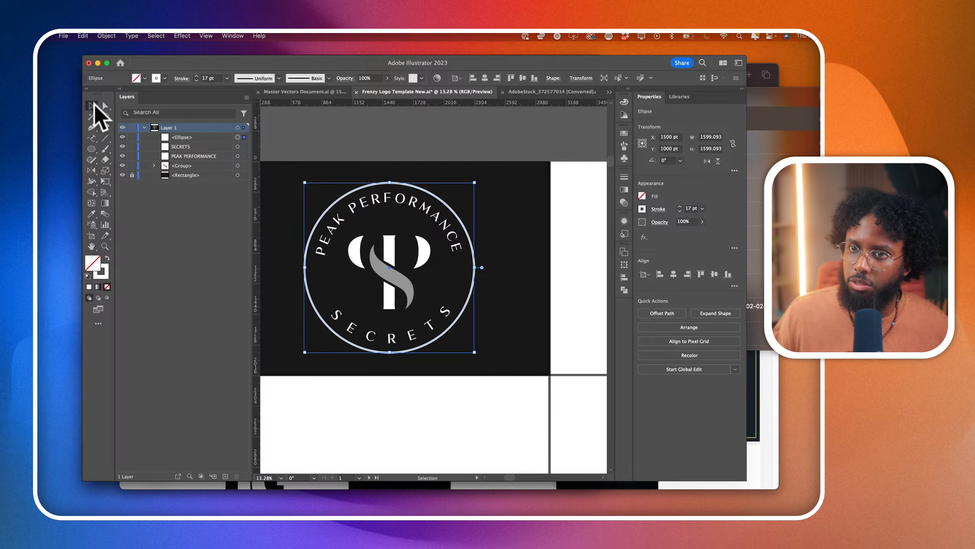
{"action": "left_click", "coordinate": [348, 119]}
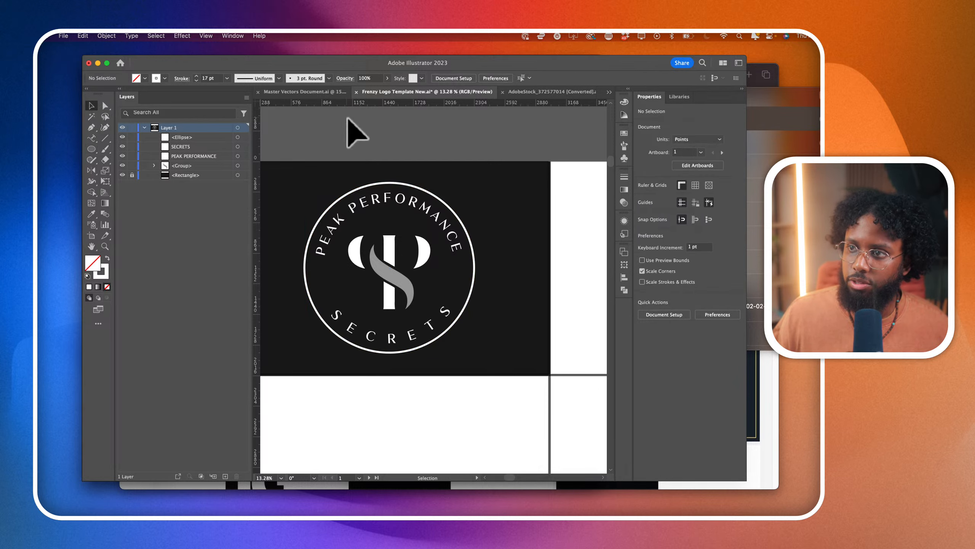
- Look through the circle shapes in the Master Vectors Document for a hand-brushed ring that could enclose the logo
{"action": "left_click", "coordinate": [333, 92]}
{"action": "scroll", "coordinate": [375, 261], "scroll_direction": "down", "scroll_amount": 2}
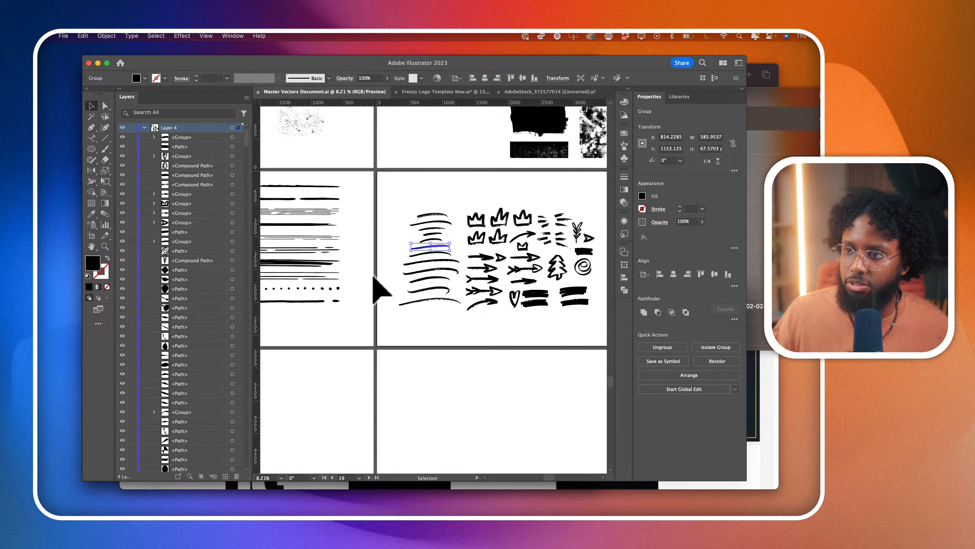
{"action": "scroll", "coordinate": [373, 276], "scroll_direction": "left", "scroll_amount": 10}
{"action": "scroll", "coordinate": [374, 275], "scroll_direction": "up", "scroll_amount": 8}
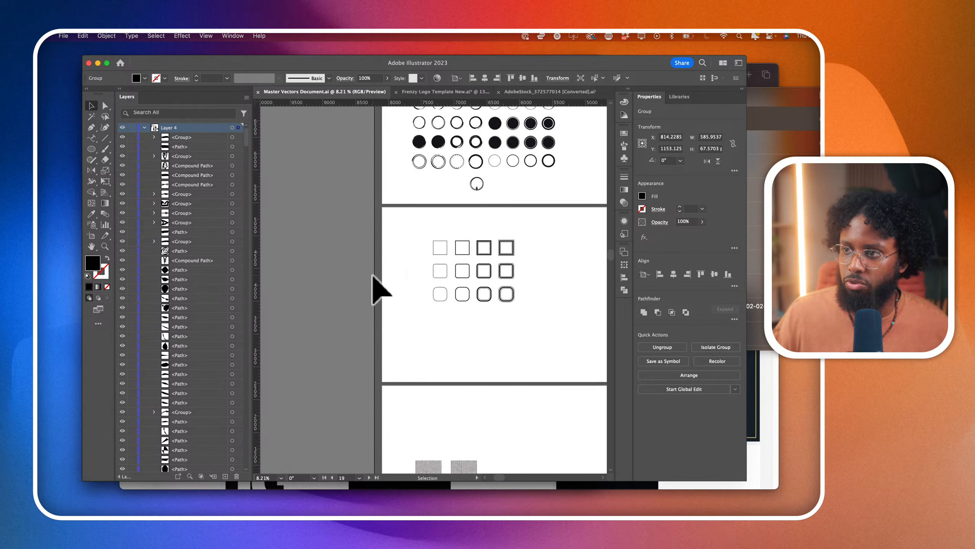
{"action": "scroll", "coordinate": [373, 275], "scroll_direction": "right", "scroll_amount": 3}
{"action": "scroll", "coordinate": [373, 276], "scroll_direction": "up", "scroll_amount": 6}
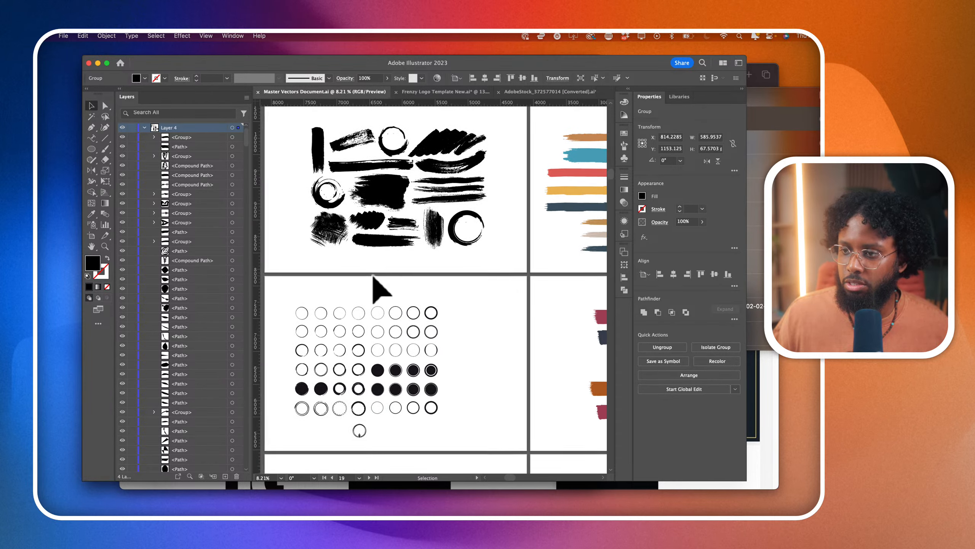
{"action": "scroll", "coordinate": [332, 343], "scroll_direction": "up", "scroll_amount": 3}
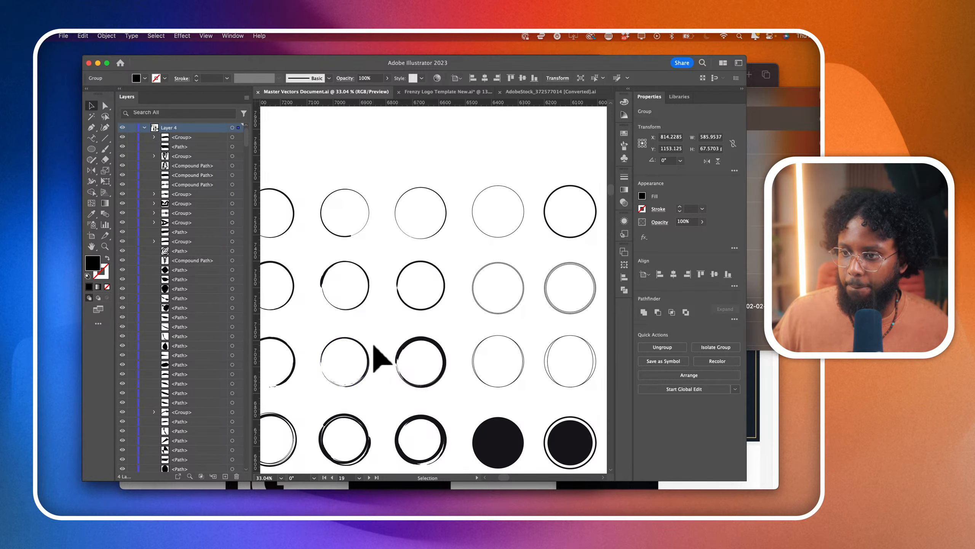
{"action": "scroll", "coordinate": [375, 346], "scroll_direction": "down", "scroll_amount": 3}
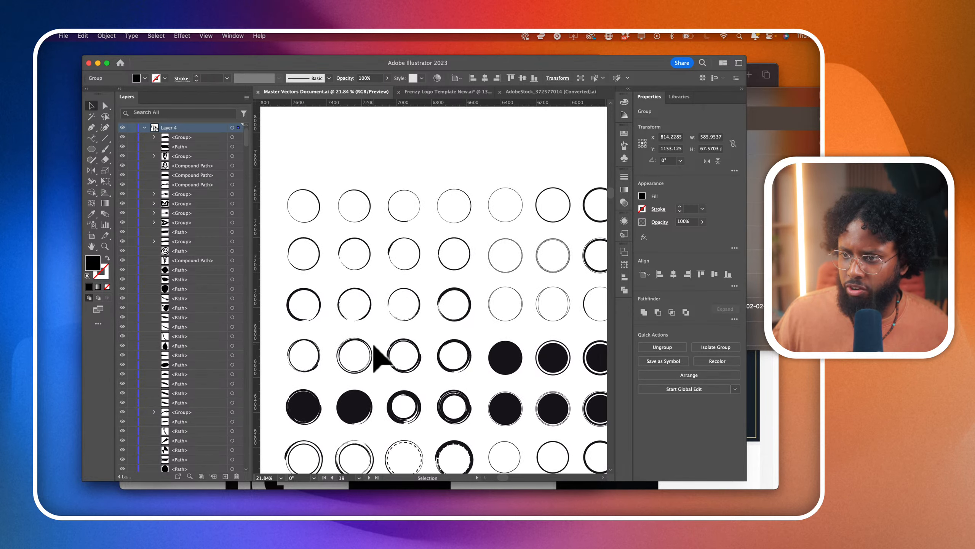
{"action": "scroll", "coordinate": [381, 357], "scroll_direction": "right", "scroll_amount": 3}
{"action": "scroll", "coordinate": [380, 357], "scroll_direction": "down", "scroll_amount": 2}
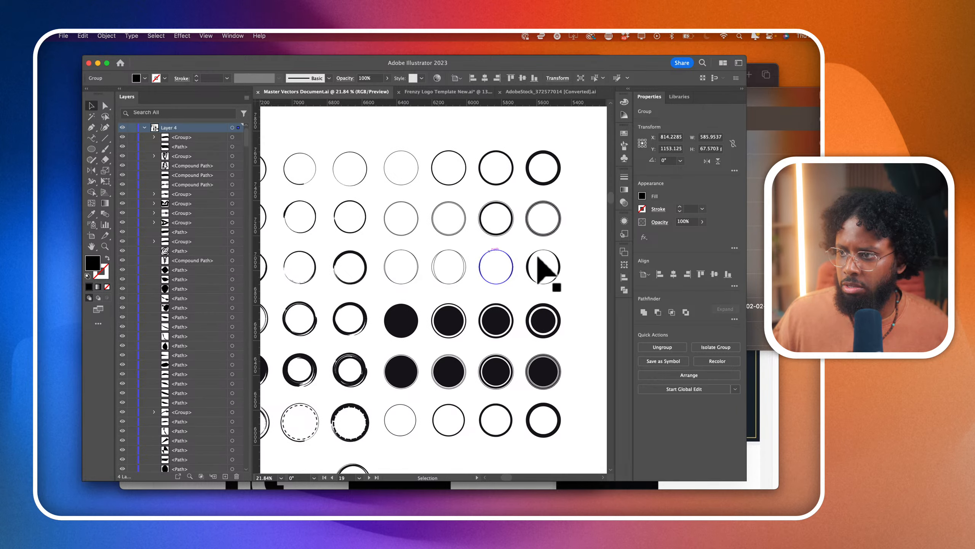
{"action": "scroll", "coordinate": [538, 261], "scroll_direction": "down", "scroll_amount": 1}
{"action": "scroll", "coordinate": [355, 358], "scroll_direction": "right", "scroll_amount": 2}
{"action": "scroll", "coordinate": [354, 350], "scroll_direction": "up", "scroll_amount": 3}
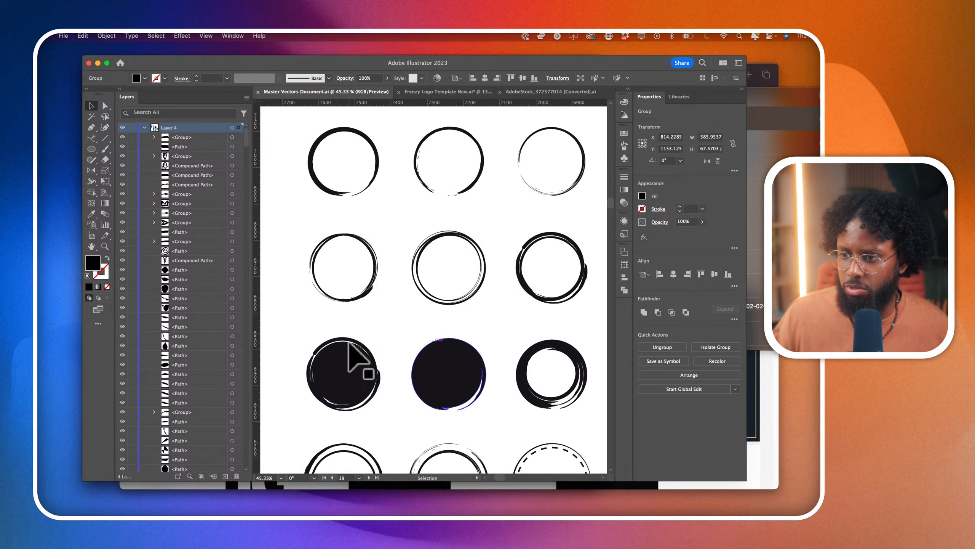
{"action": "scroll", "coordinate": [349, 342], "scroll_direction": "down", "scroll_amount": 2}
{"action": "scroll", "coordinate": [354, 342], "scroll_direction": "up", "scroll_amount": 2}
{"action": "scroll", "coordinate": [404, 270], "scroll_direction": "up", "scroll_amount": 2}
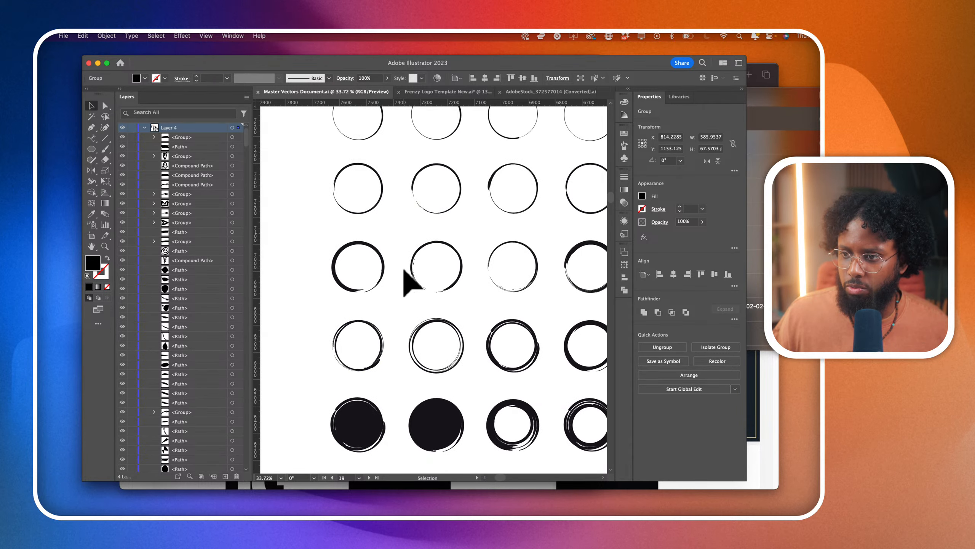
{"action": "scroll", "coordinate": [405, 271], "scroll_direction": "up", "scroll_amount": 3}
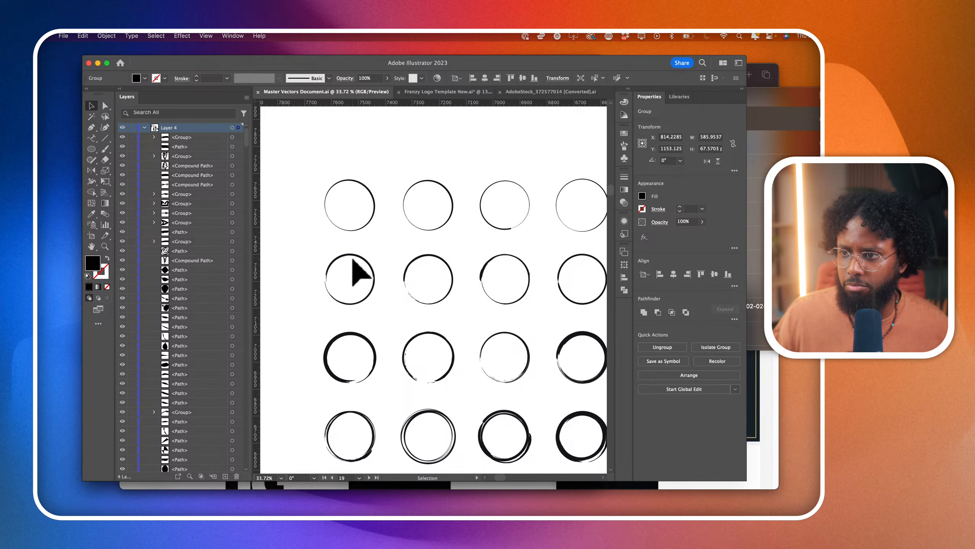
{"action": "scroll", "coordinate": [353, 259], "scroll_direction": "up", "scroll_amount": 3}
{"action": "scroll", "coordinate": [338, 261], "scroll_direction": "down", "scroll_amount": 2}
- Copy the brushed ring in the first column, second row, and paste it into the Frenzy Logo Template New document
{"action": "left_click_drag", "start_coordinate": [292, 226], "coordinate": [396, 341]}
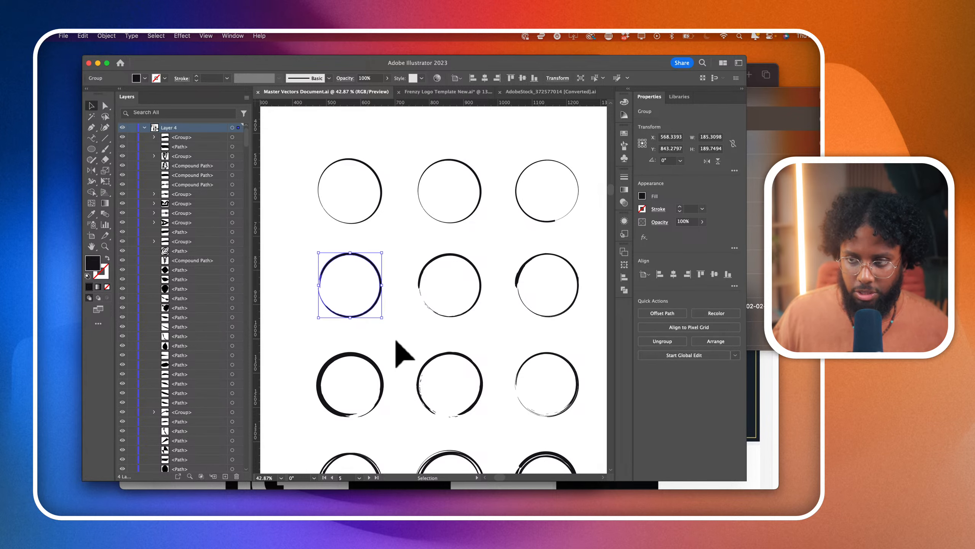
{"action": "key", "text": "a"}
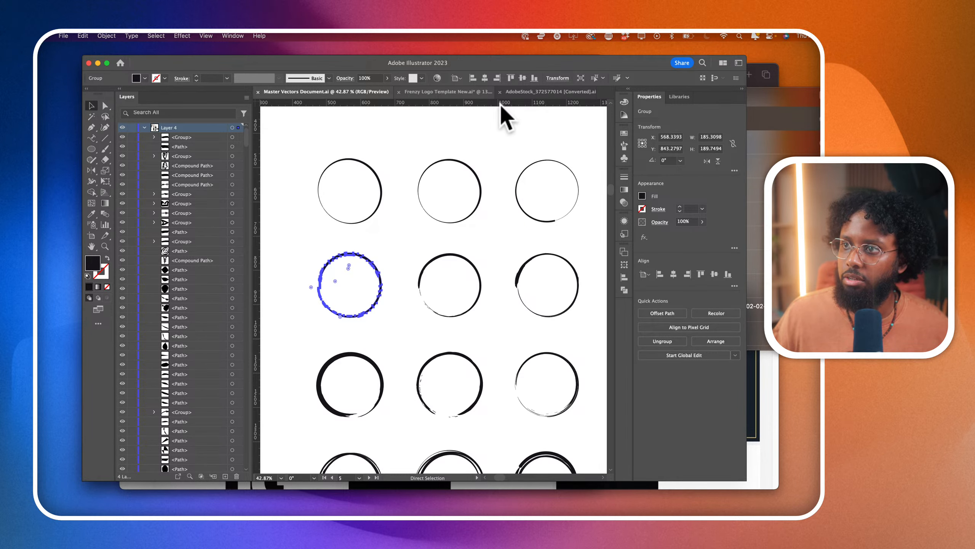
{"action": "key", "text": "v"}
{"action": "left_click", "coordinate": [456, 93]}
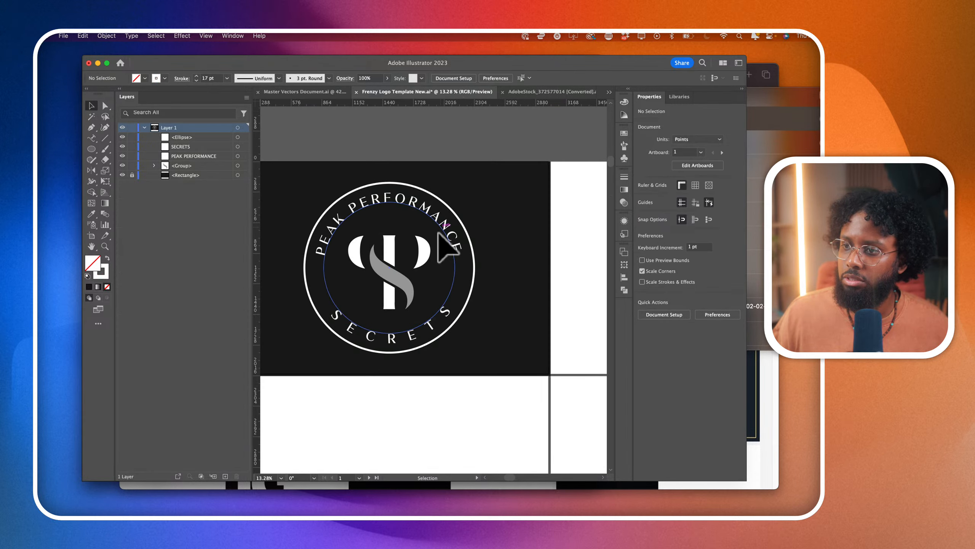
{"action": "key", "text": "super+v"}
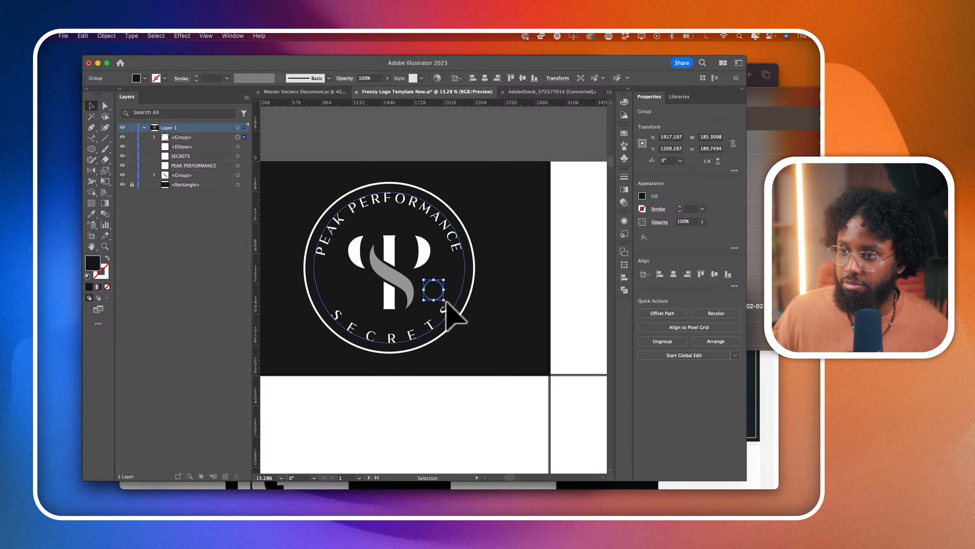
- Scale the pasted brush ring from its centre to about 1233 by 1263 pt and move it around the PS monogram
{"action": "left_click_drag", "start_coordinate": [449, 304], "coordinate": [503, 410]}
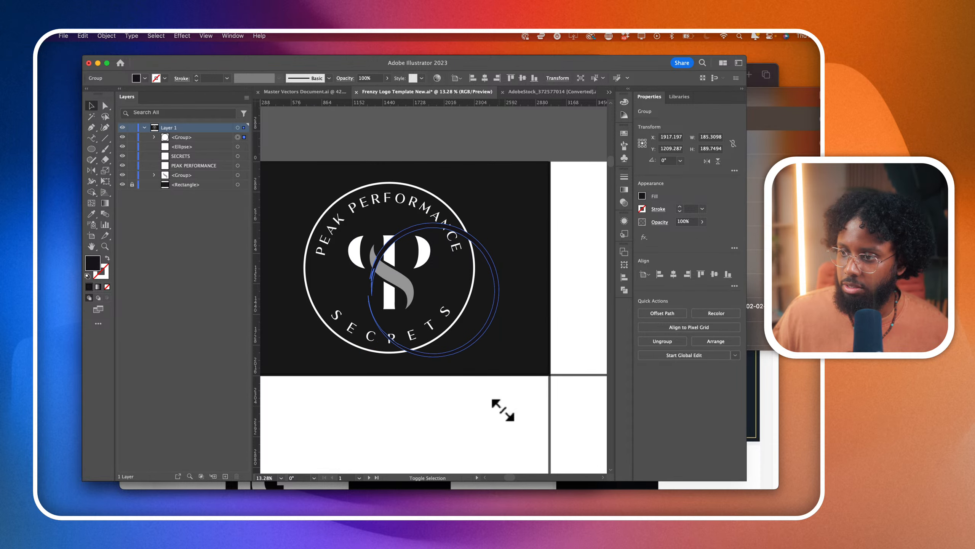
{"action": "left_click_drag", "start_coordinate": [485, 339], "coordinate": [482, 359]}
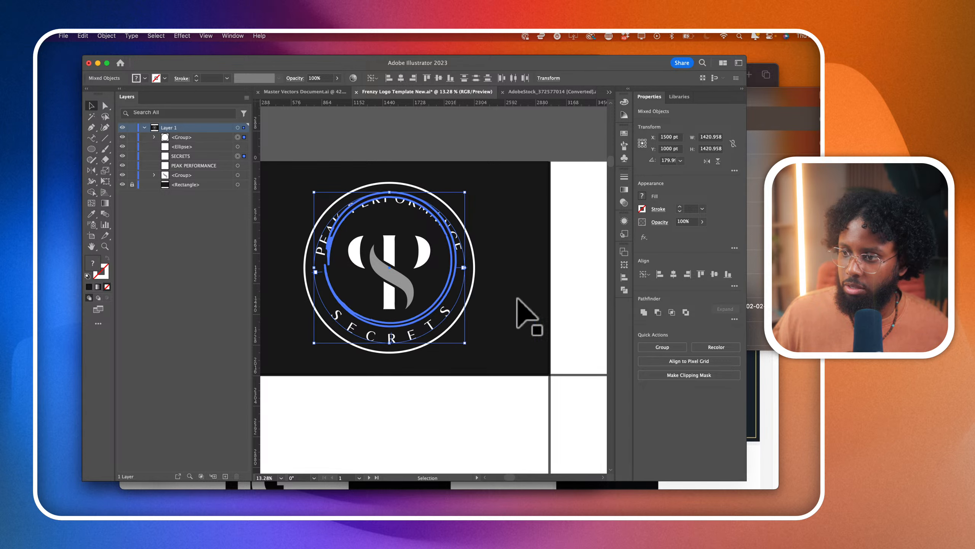
{"action": "left_click", "coordinate": [495, 288]}
{"action": "left_click", "coordinate": [238, 137]}
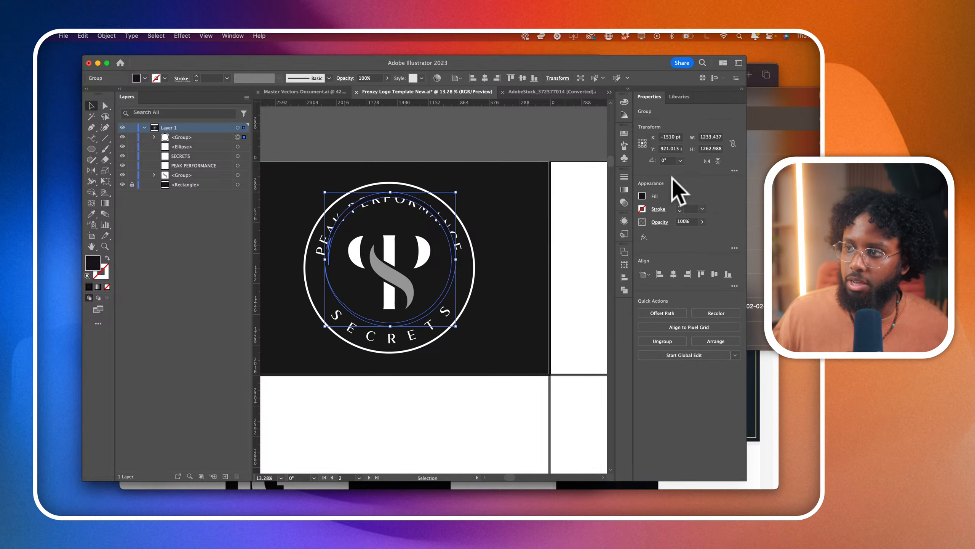
- Fill the brush ring with white
{"action": "left_click", "coordinate": [642, 196]}
{"action": "left_click", "coordinate": [557, 228]}
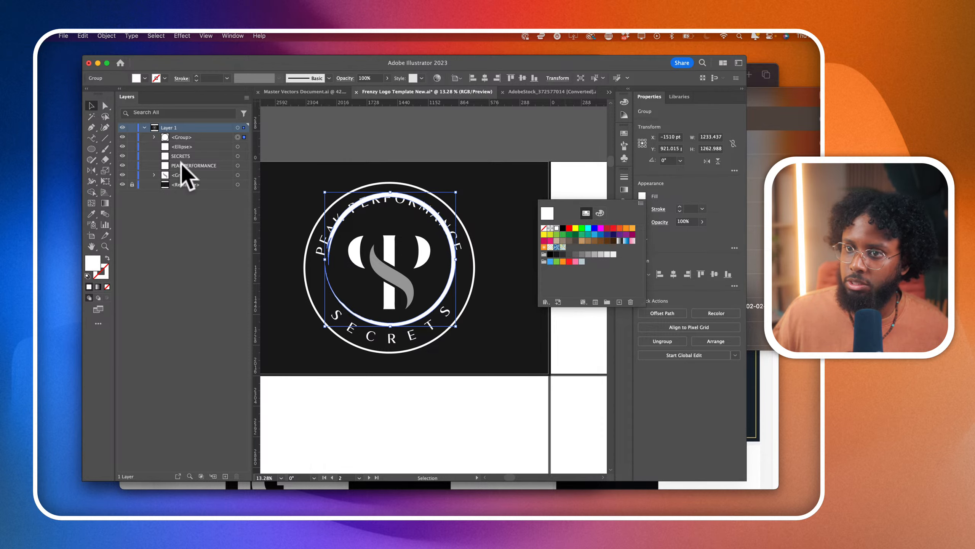
{"action": "left_click", "coordinate": [523, 411]}
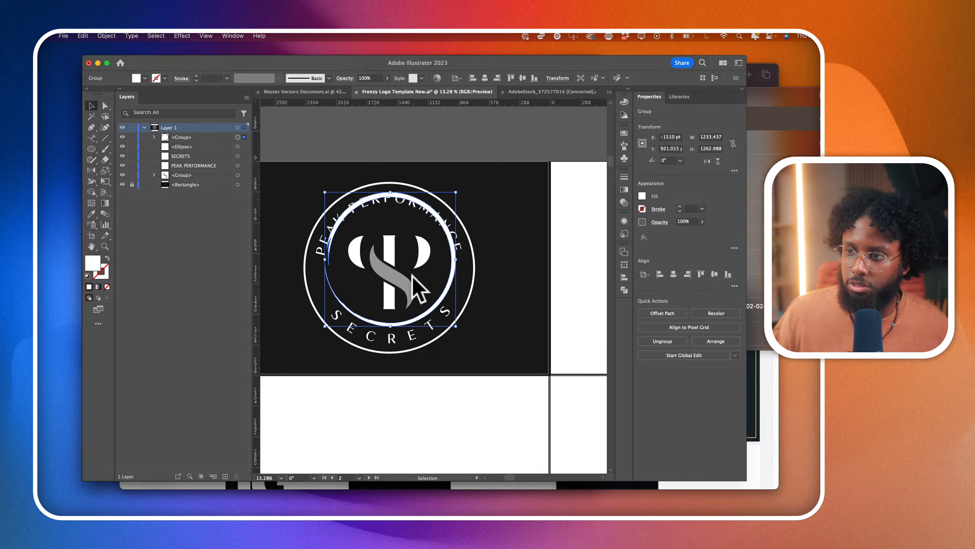
- Enlarge the brush ring to about 1579 pt wide and nudge it down and left over the plain white circle
{"action": "left_click", "coordinate": [517, 325]}
{"action": "left_click", "coordinate": [442, 306]}
{"action": "left_click_drag", "start_coordinate": [464, 348], "coordinate": [472, 346]}
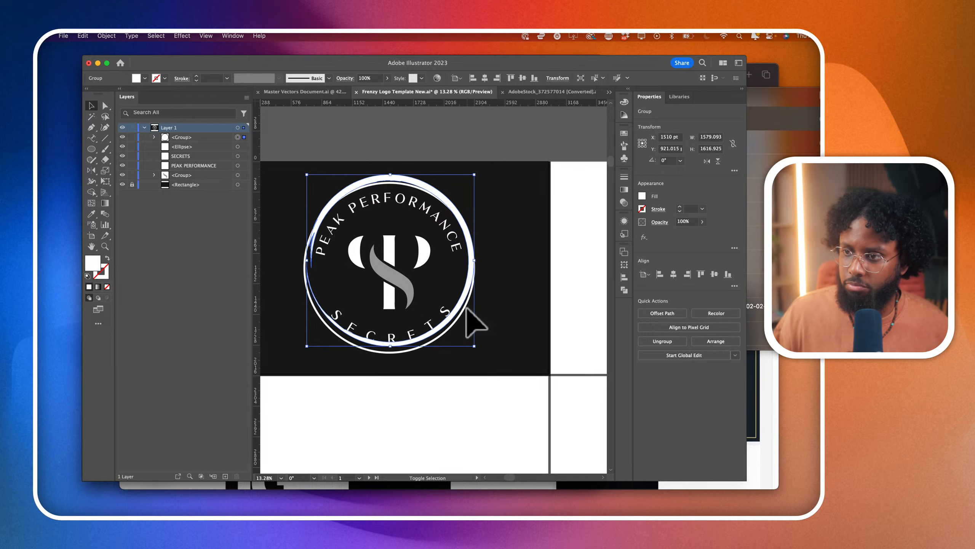
{"action": "key", "text": "shift+Down"}
{"action": "key", "text": "shift+Down"}
{"action": "key", "text": "shift+Down"}
{"action": "key", "text": "shift+Down"}
{"action": "key", "text": "shift+Down"}
{"action": "key", "text": "shift+Down"}
{"action": "key", "text": "shift+Down"}
{"action": "key", "text": "shift+Left"}
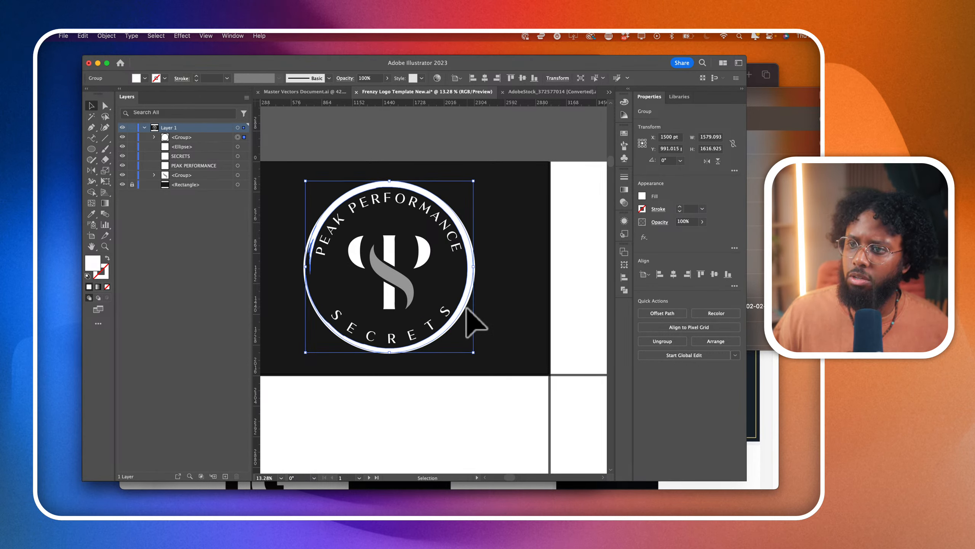
- Enlarge the brush ring from its centre to about 1711 pt wide and hide the plain circle outline
{"action": "mouse_move", "coordinate": [476, 355]}
{"action": "left_mouse_down"}
{"action": "mouse_move", "coordinate": [483, 366]}
{"action": "mouse_move", "coordinate": [464, 353]}
{"action": "mouse_move", "coordinate": [482, 361]}
{"action": "left_mouse_up"}
{"action": "left_click", "coordinate": [122, 146]}
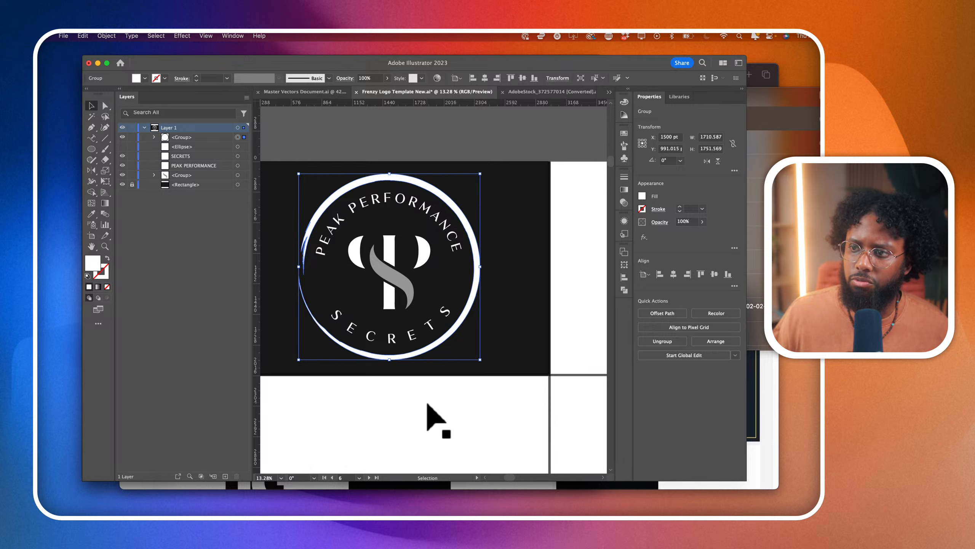
{"action": "left_click", "coordinate": [426, 405]}
- Change the font of both curved texts, PEAK PERFORMANCE and SECRETS, to New Style Bold
{"action": "scroll", "coordinate": [426, 405], "scroll_direction": "down", "scroll_amount": 3}
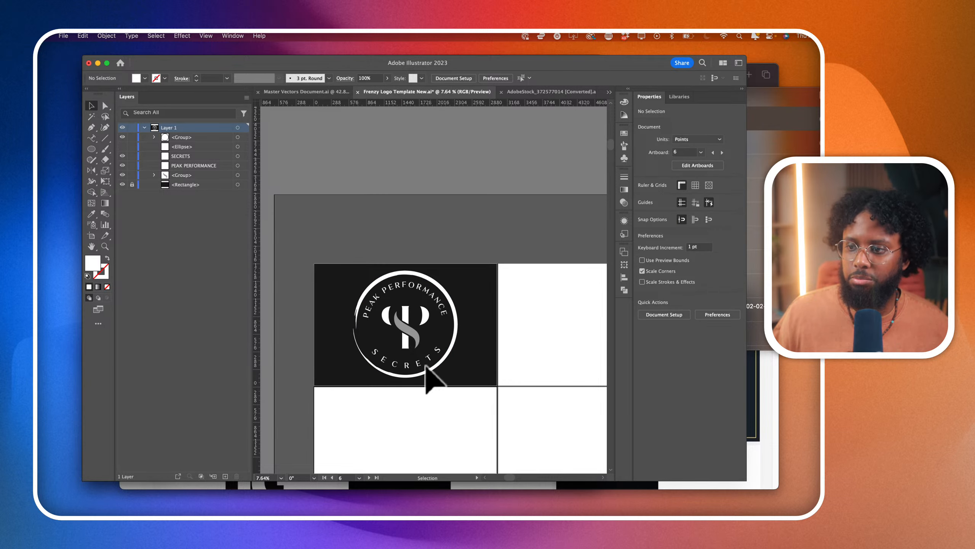
{"action": "scroll", "coordinate": [425, 368], "scroll_direction": "up", "scroll_amount": 3}
{"action": "left_click", "coordinate": [438, 236]}
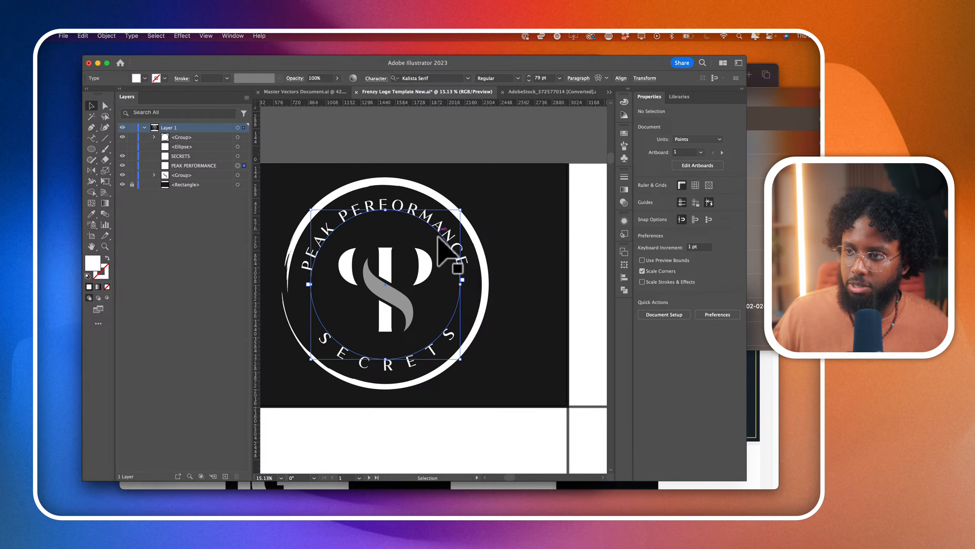
{"action": "left_click", "coordinate": [434, 355], "text": "shift"}
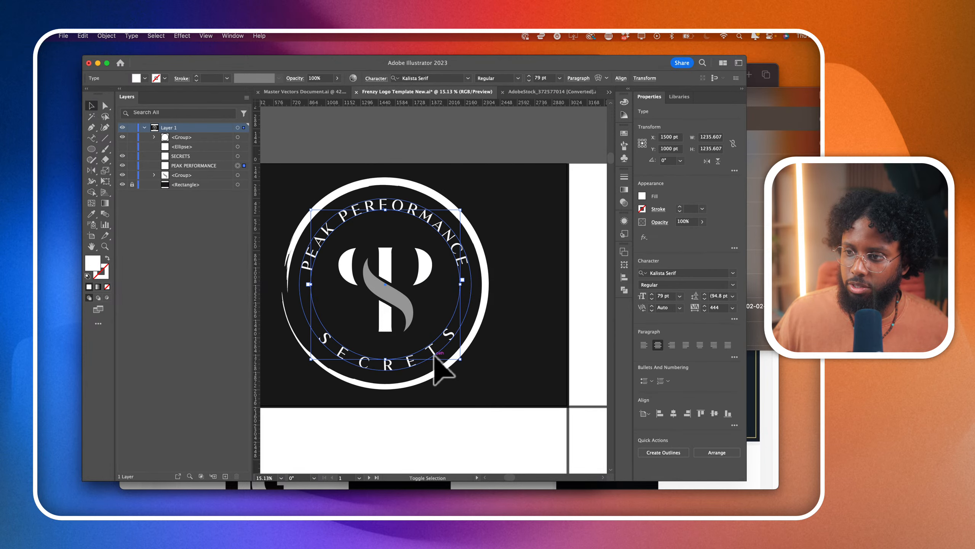
{"action": "left_click", "coordinate": [734, 273]}
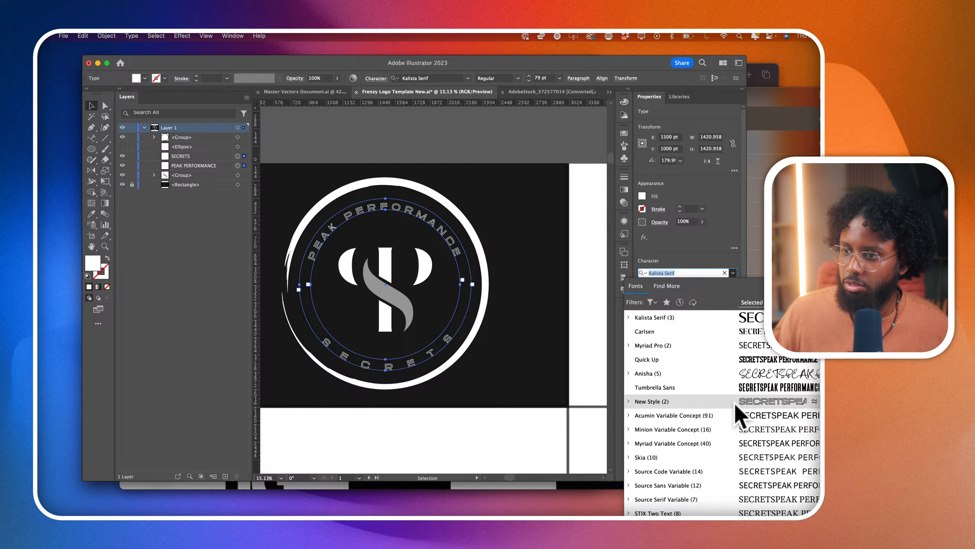
{"action": "left_click", "coordinate": [628, 401]}
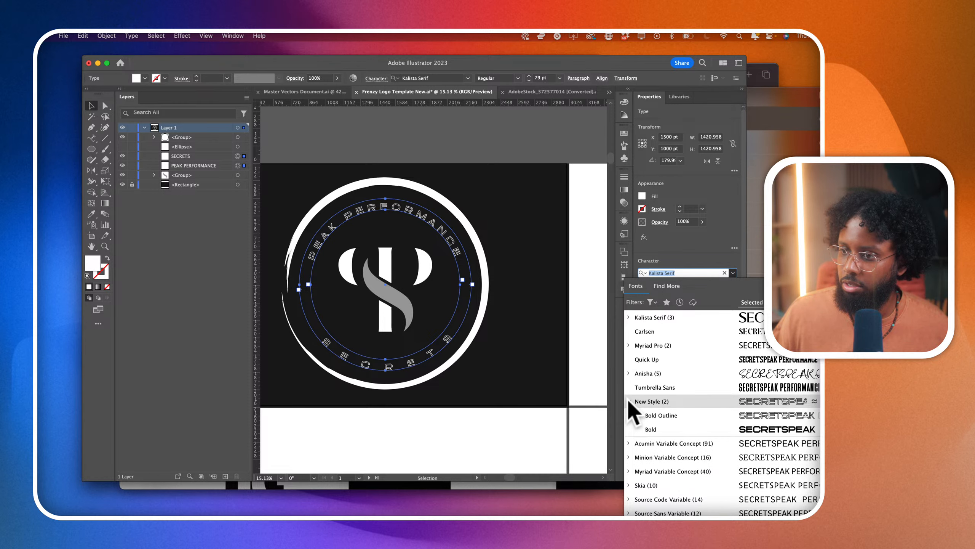
{"action": "left_click", "coordinate": [670, 428]}
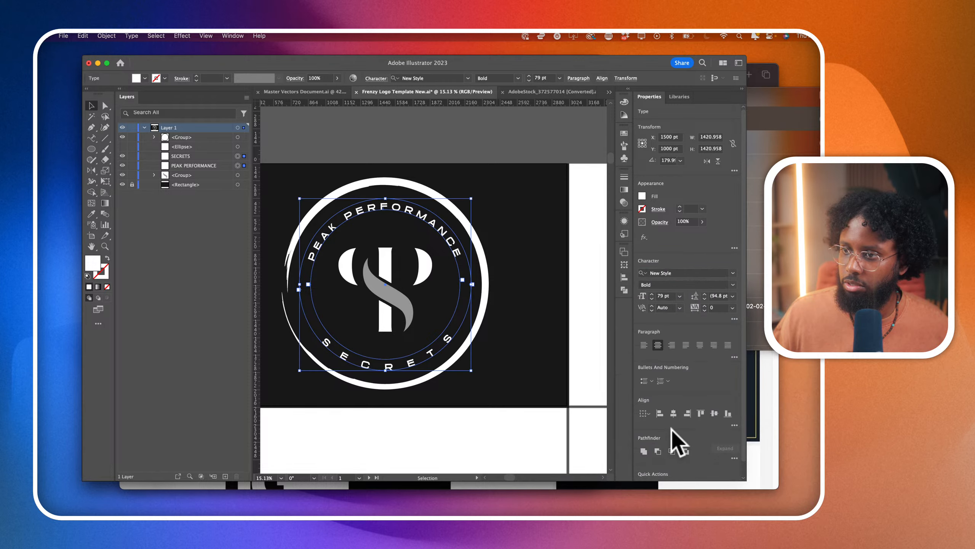
{"action": "left_click", "coordinate": [447, 464]}
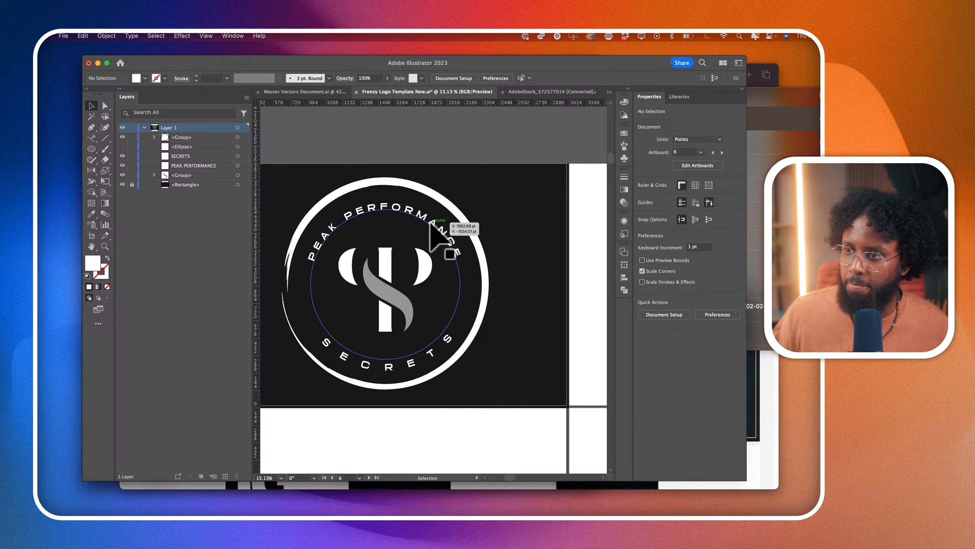
- Increase the font size of PEAK PERFORMANCE and SECRETS to 93 pt
{"action": "left_click", "coordinate": [441, 227]}
{"action": "left_click", "coordinate": [438, 357], "text": "shift"}
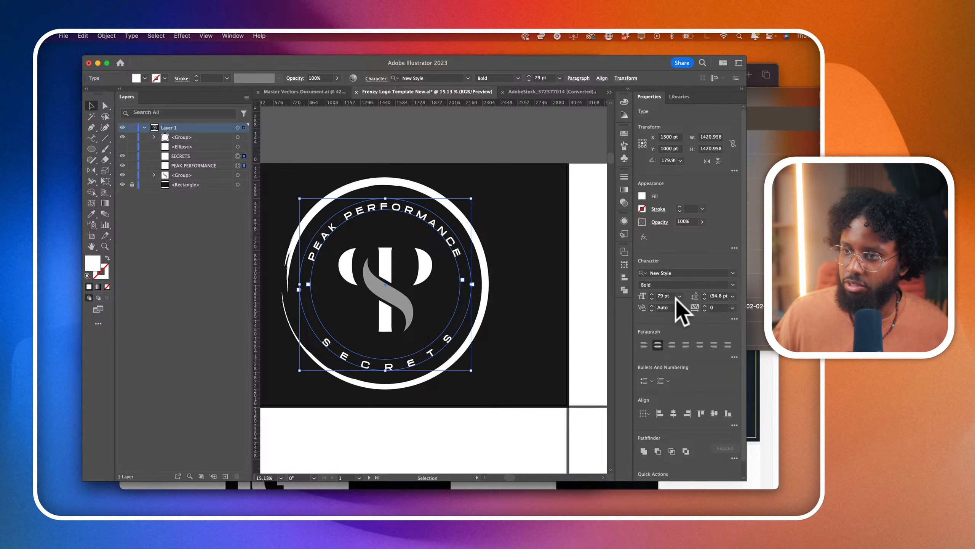
{"action": "left_click", "coordinate": [661, 297]}
{"action": "key", "text": "Up"}
{"action": "key", "text": "Up"}
{"action": "key", "text": "Up"}
{"action": "key", "text": "Up"}
{"action": "key", "text": "Up"}
{"action": "key", "text": "Up"}
{"action": "key", "text": "Up"}
{"action": "key", "text": "Up"}
{"action": "key", "text": "Up"}
{"action": "key", "text": "Up"}
{"action": "key", "text": "Up"}
{"action": "key", "text": "Up"}
{"action": "key", "text": "Up"}
{"action": "key", "text": "Up"}
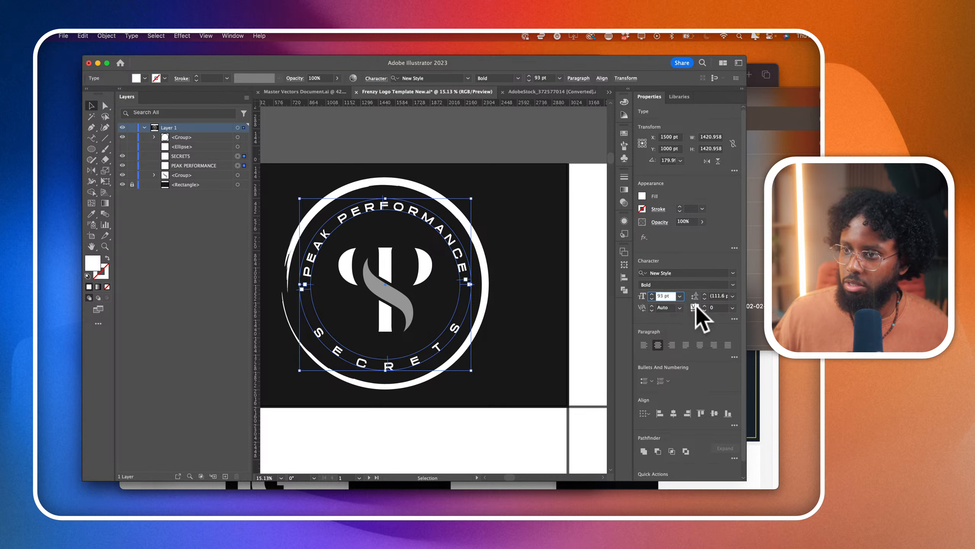
{"action": "left_click", "coordinate": [580, 327]}
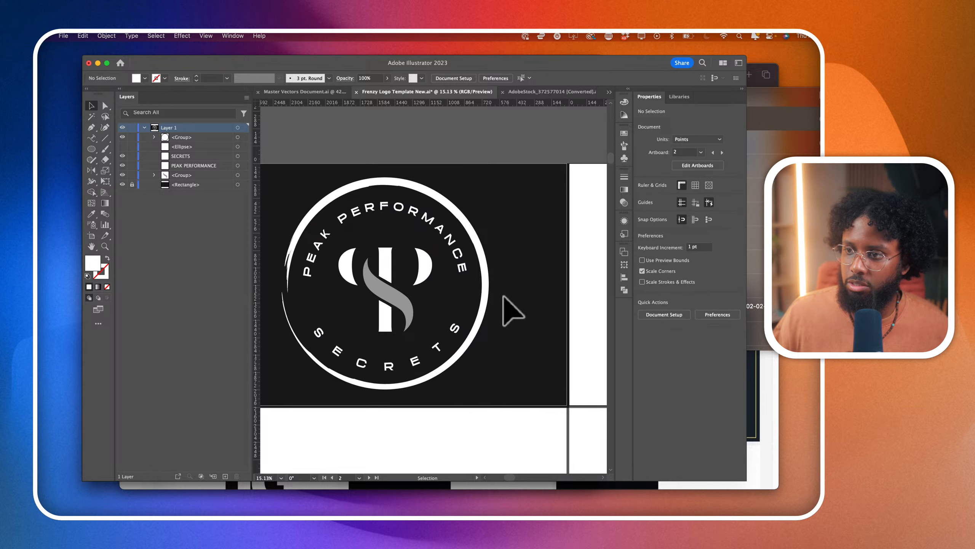
- Move the brush ring slightly down to even out its spacing around the curved texts
{"action": "left_click", "coordinate": [487, 265]}
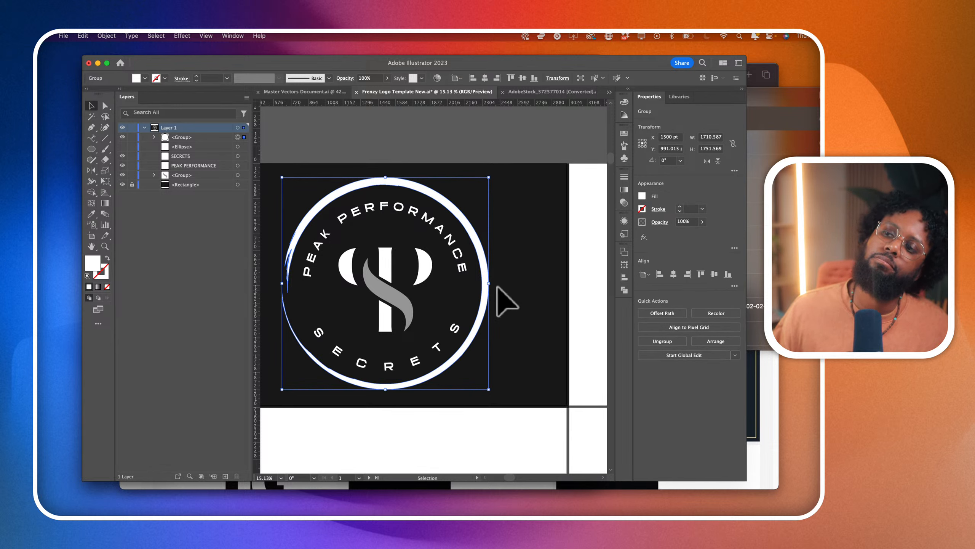
{"action": "left_click_drag", "start_coordinate": [485, 267], "coordinate": [483, 272]}
{"action": "scroll", "coordinate": [483, 270], "scroll_direction": "down", "scroll_amount": 3}
{"action": "left_click", "coordinate": [553, 334]}
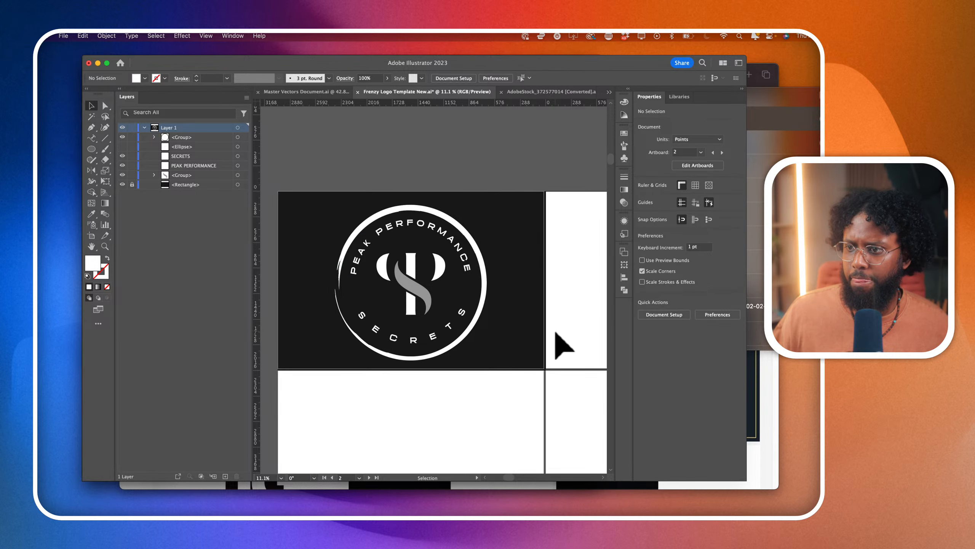
{"action": "scroll", "coordinate": [556, 333], "scroll_direction": "down", "scroll_amount": 3}
{"action": "scroll", "coordinate": [512, 330], "scroll_direction": "up", "scroll_amount": 3}
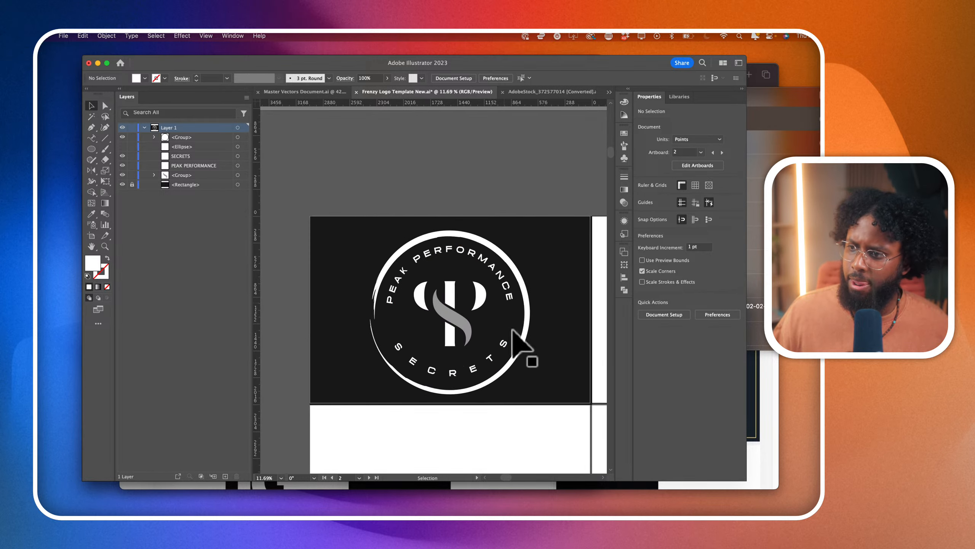
{"action": "left_click", "coordinate": [490, 378]}
{"action": "left_click", "coordinate": [539, 420]}
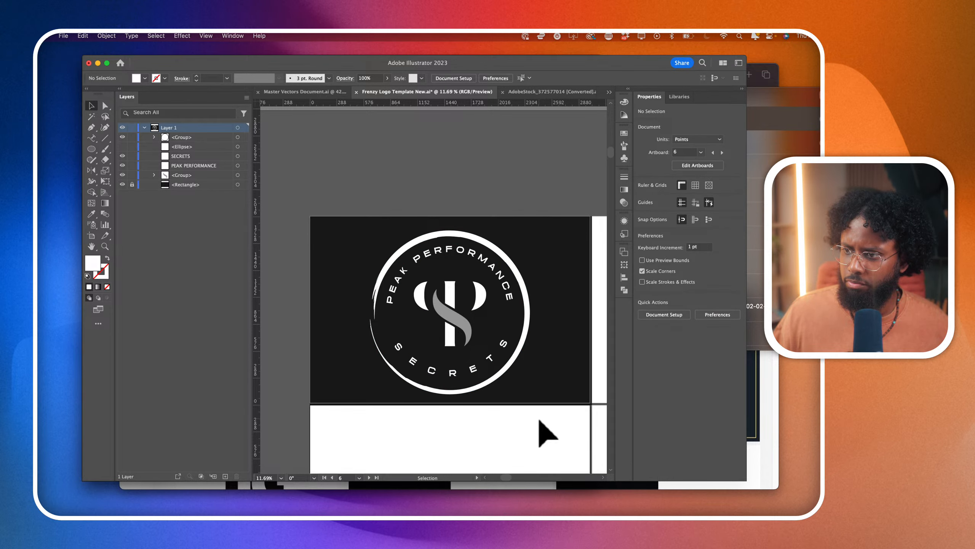
{"action": "scroll", "coordinate": [507, 342], "scroll_direction": "up", "scroll_amount": 1}
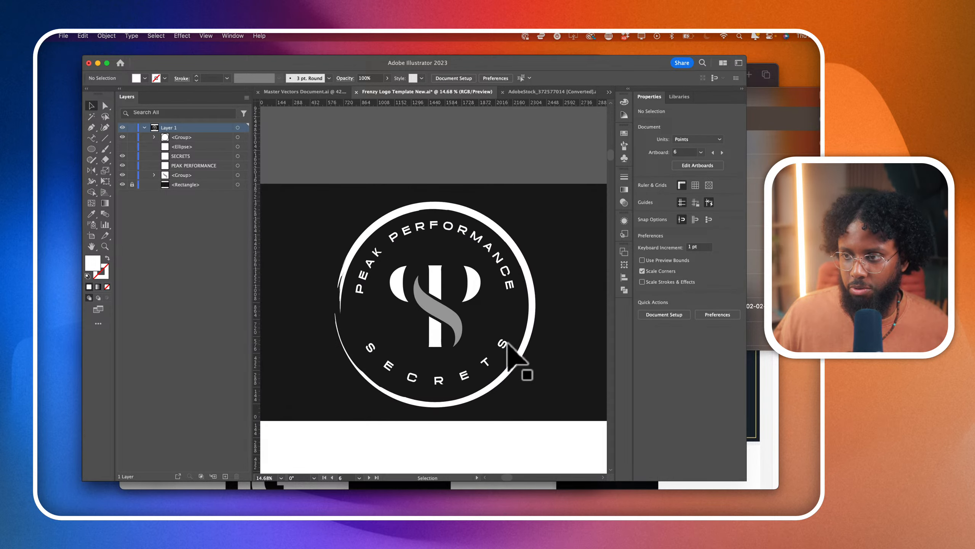
{"action": "scroll", "coordinate": [509, 344], "scroll_direction": "up", "scroll_amount": 1}
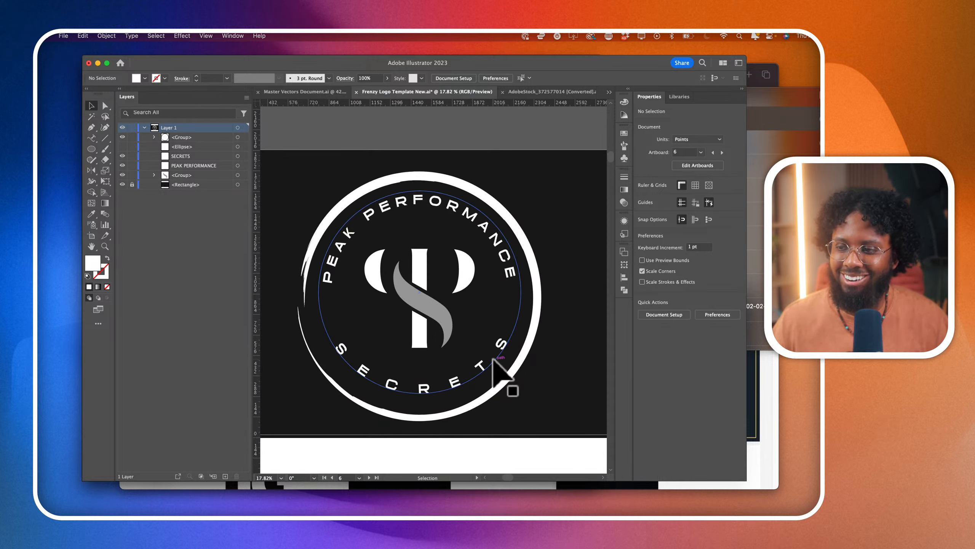
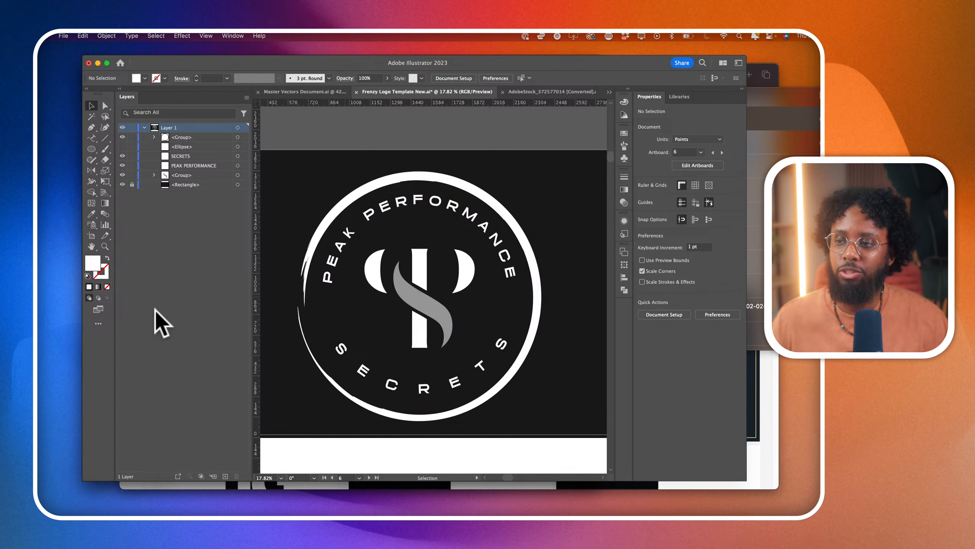
- Set the tracking of the curved SECRETS text to 444 to match PEAK PERFORMANCE
{"action": "left_click", "coordinate": [419, 398]}
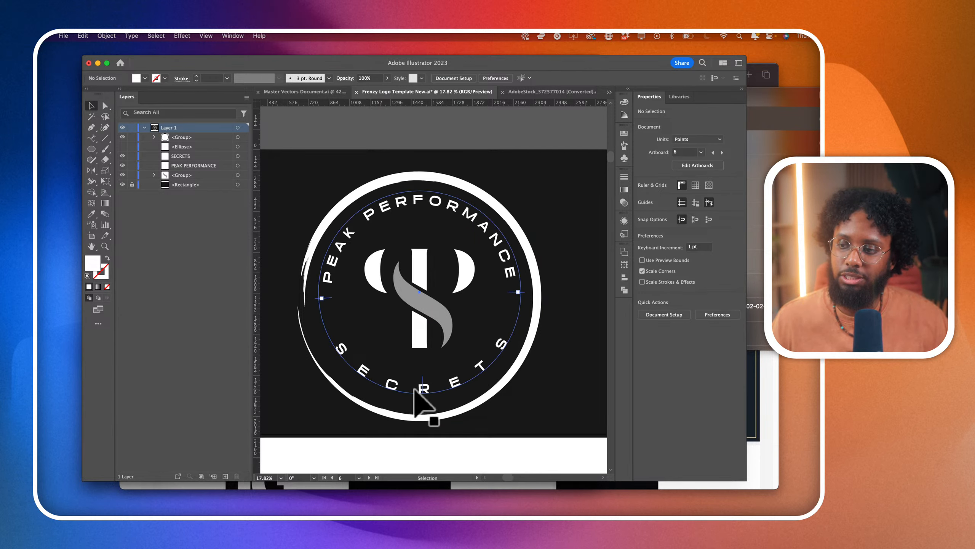
{"action": "left_click", "coordinate": [446, 218]}
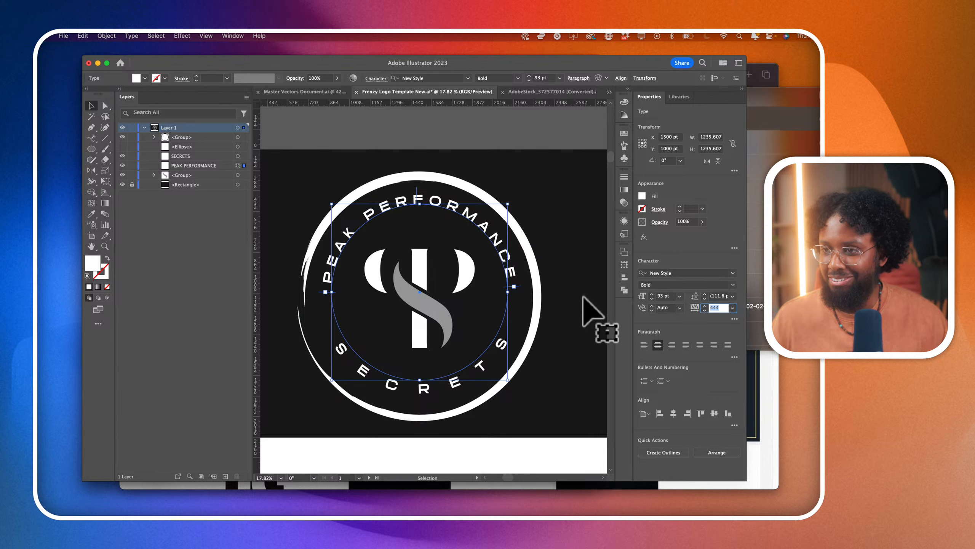
{"action": "left_click", "coordinate": [479, 396]}
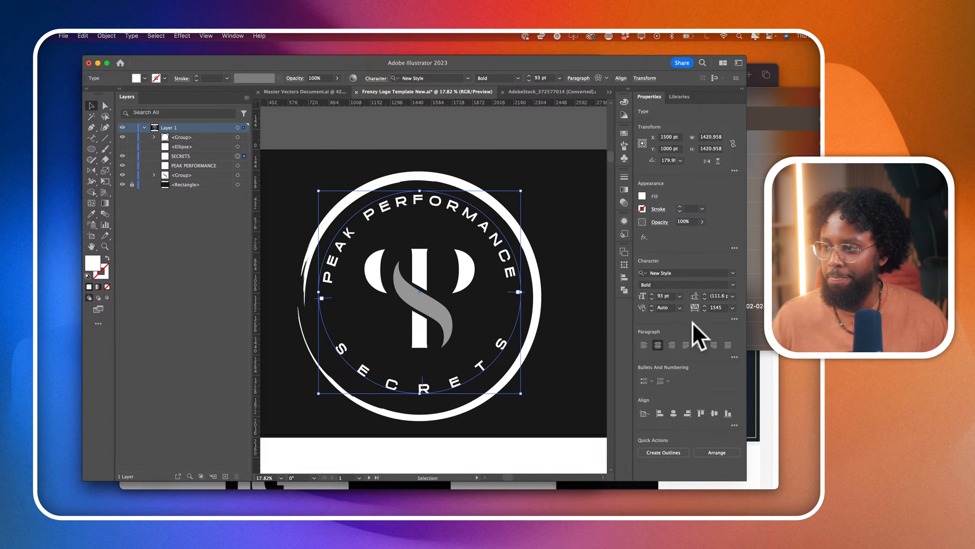
{"action": "type", "text": "444"}
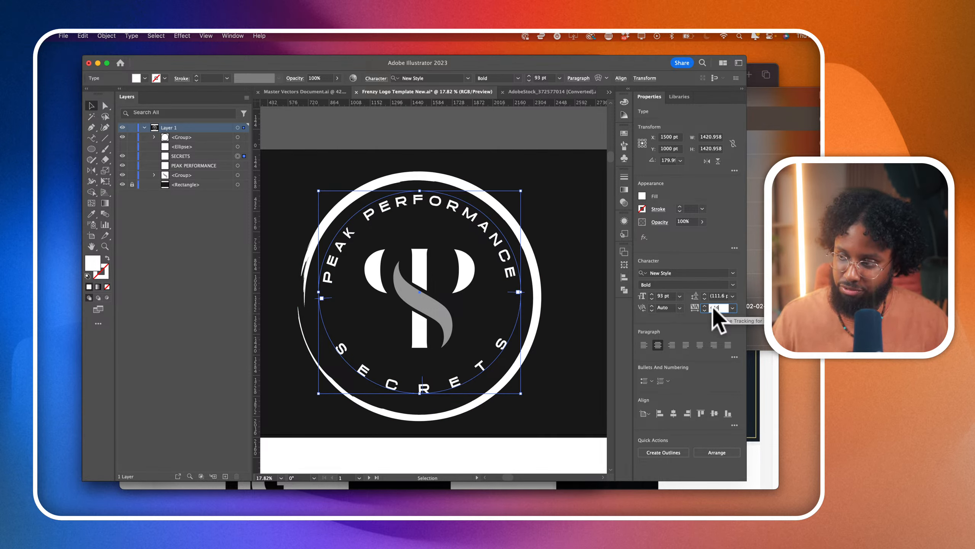
{"action": "key", "text": "Return"}
{"action": "left_click", "coordinate": [442, 442]}
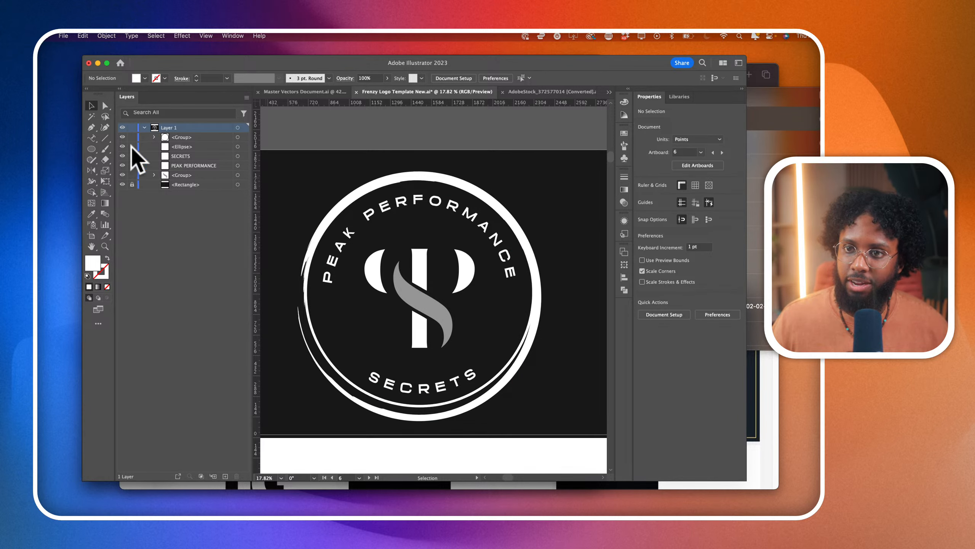
- Show the plain circle outline, duplicate it in place and shrink the copy from its centre to about 1303 pt wide
{"action": "left_click", "coordinate": [237, 147]}
{"action": "left_click", "coordinate": [216, 147]}
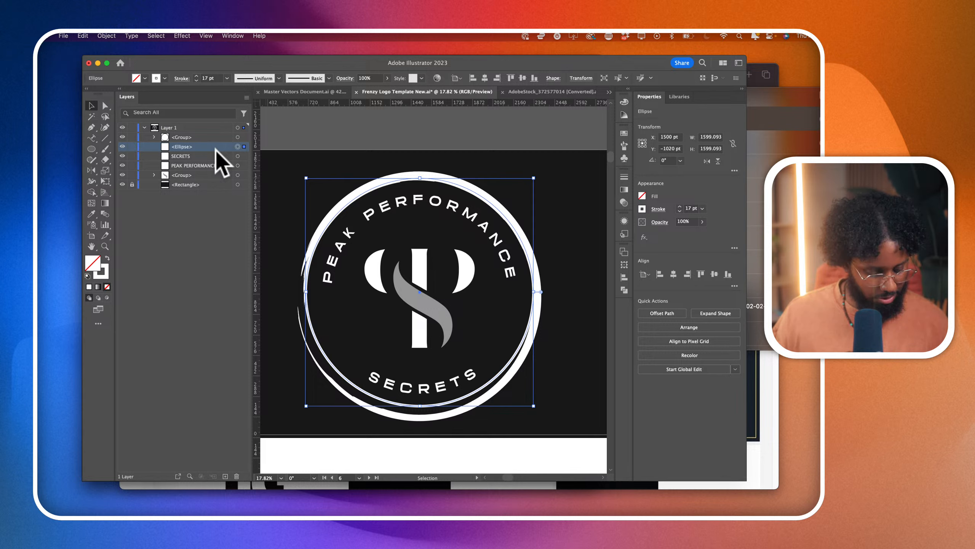
{"action": "key", "text": "super+c"}
{"action": "key", "text": "super+f"}
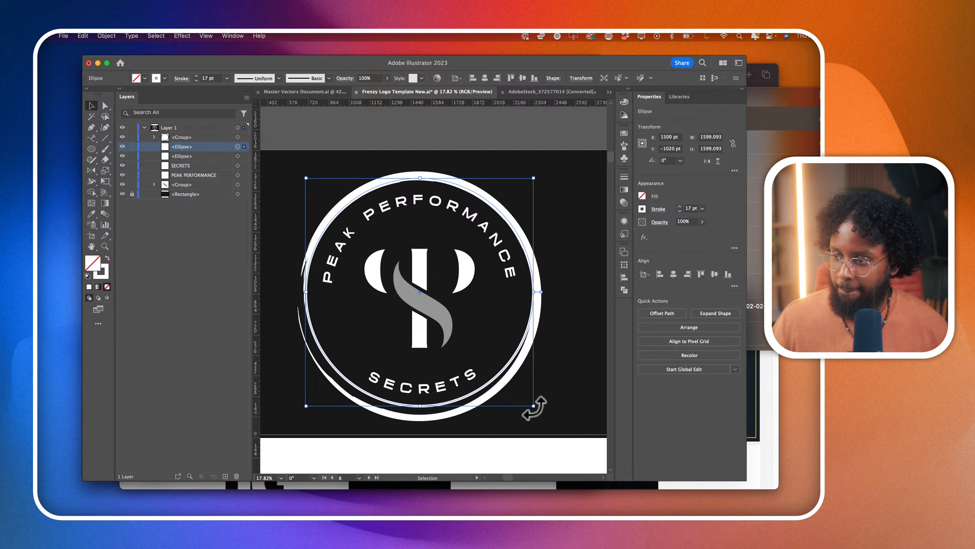
{"action": "left_click_drag", "start_coordinate": [533, 406], "coordinate": [511, 387]}
- Shrink the SECRETS text circle from its centre to about 1369 pt wide and set its font size to 93 pt
{"action": "left_click", "coordinate": [421, 385]}
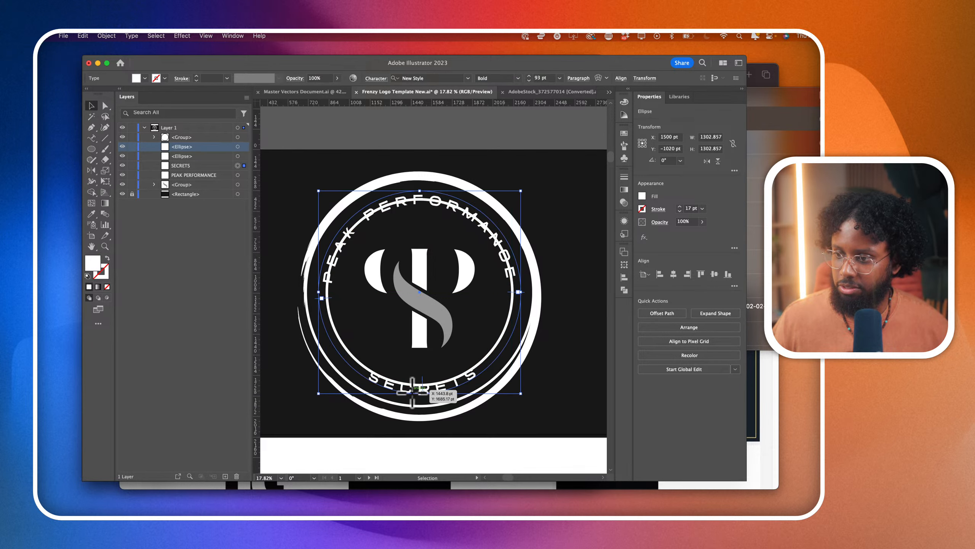
{"action": "left_click", "coordinate": [494, 244], "text": "shift"}
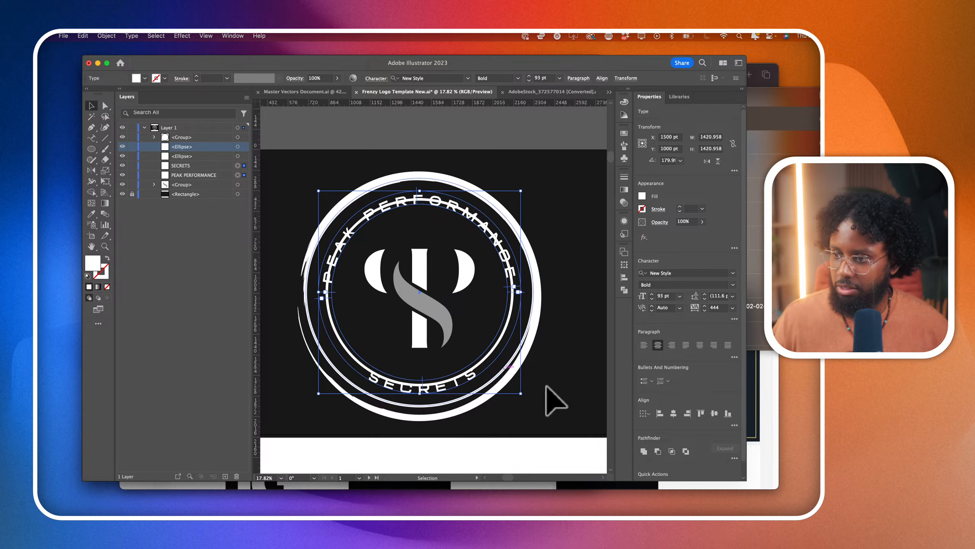
{"action": "left_click", "coordinate": [538, 398]}
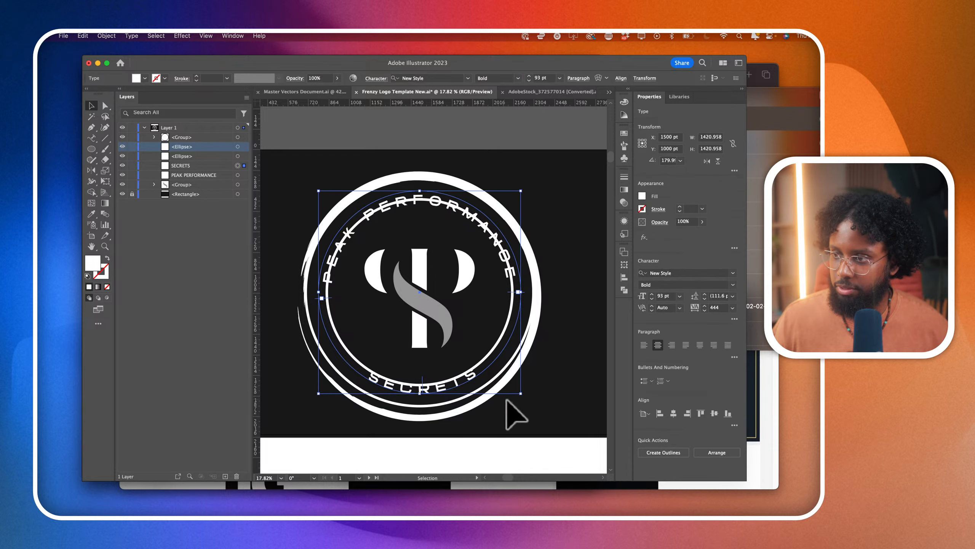
{"action": "left_click_drag", "start_coordinate": [521, 396], "coordinate": [520, 395]}
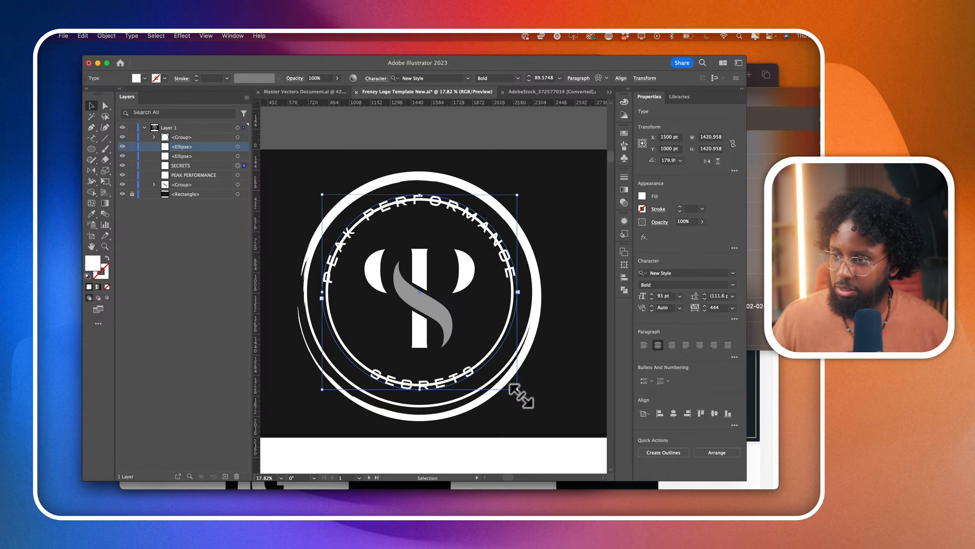
{"action": "left_click", "coordinate": [493, 241]}
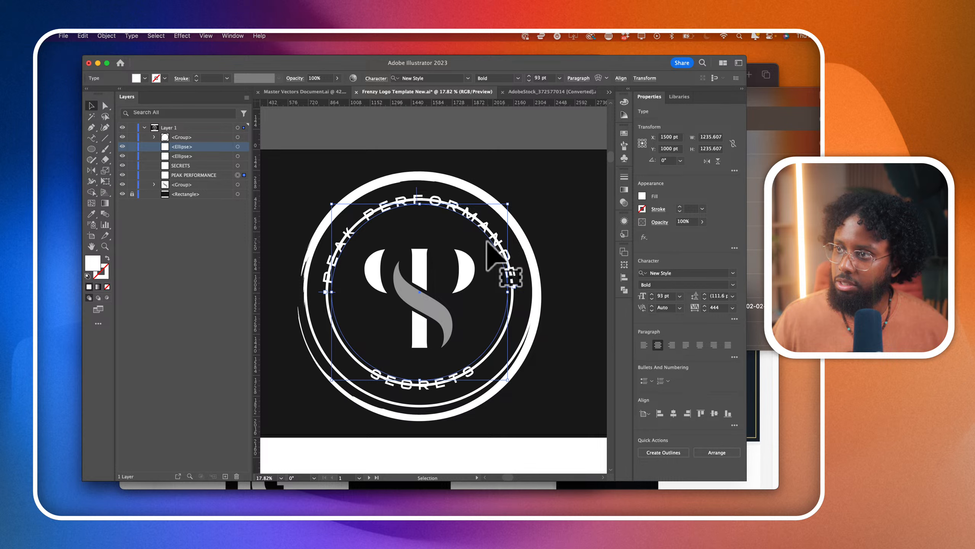
{"action": "left_click", "coordinate": [454, 383]}
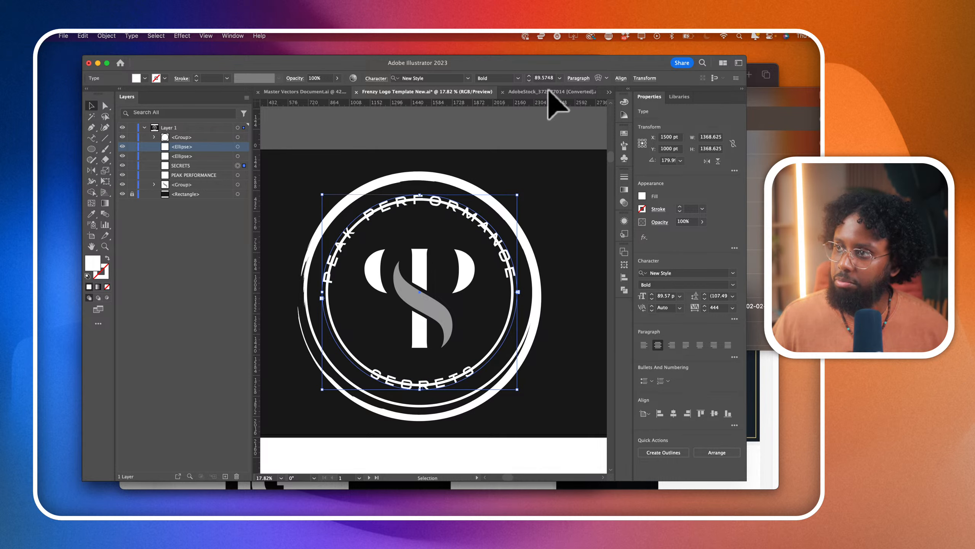
{"action": "left_click", "coordinate": [540, 79]}
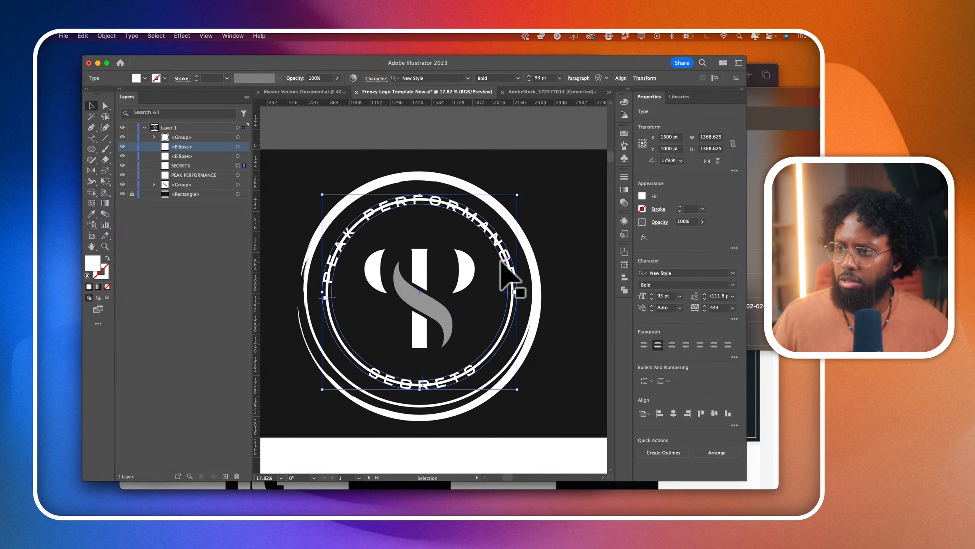
- Delete the outer brush-style ring and select the inner circle outline
{"action": "left_click", "coordinate": [536, 276]}
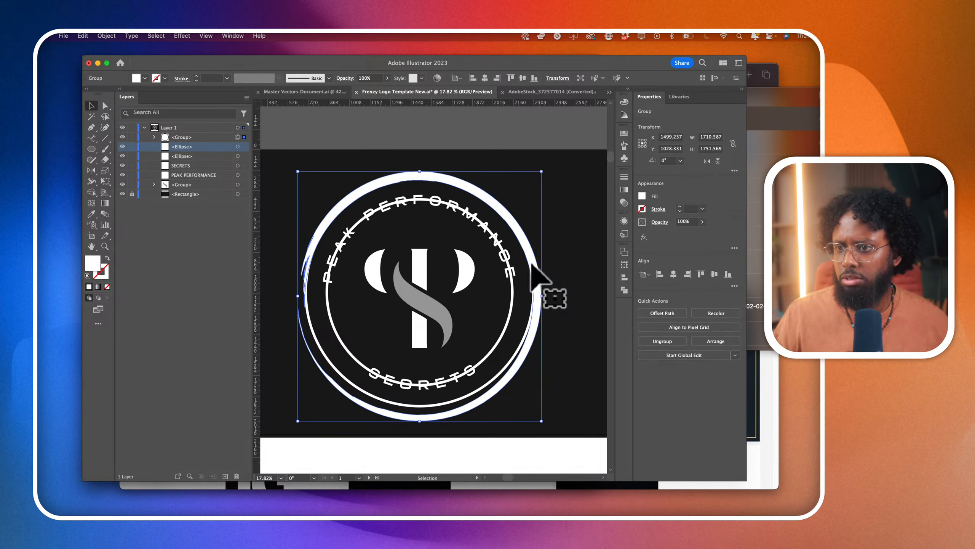
{"action": "key", "text": "Delete"}
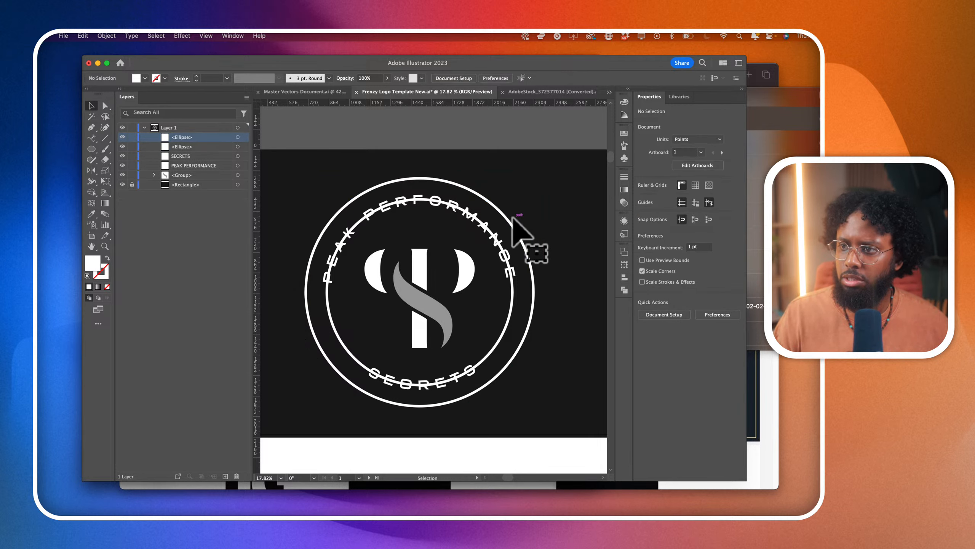
{"action": "left_click", "coordinate": [508, 270]}
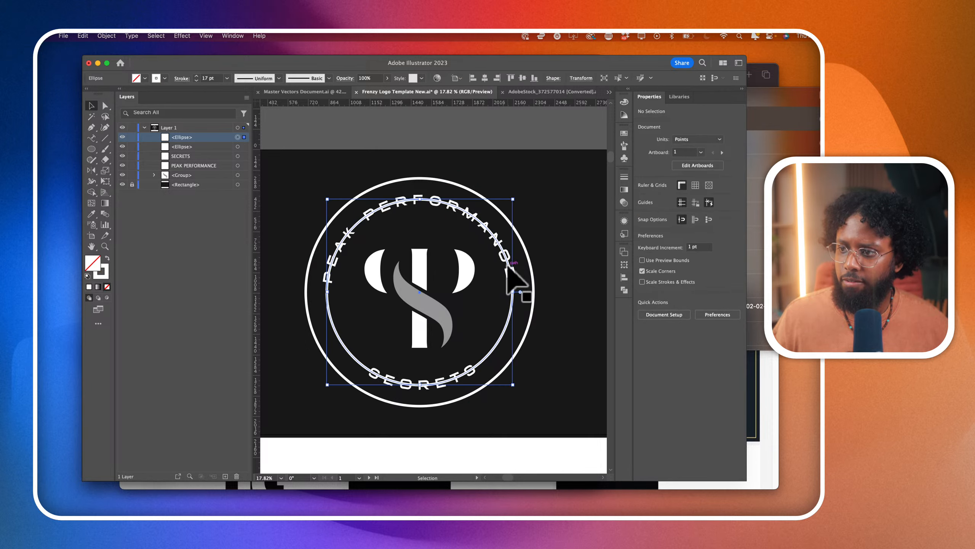
- Look for the Scissors tool among the grouped tools and by searching the application help for SCIS
{"action": "left_click", "coordinate": [103, 139]}
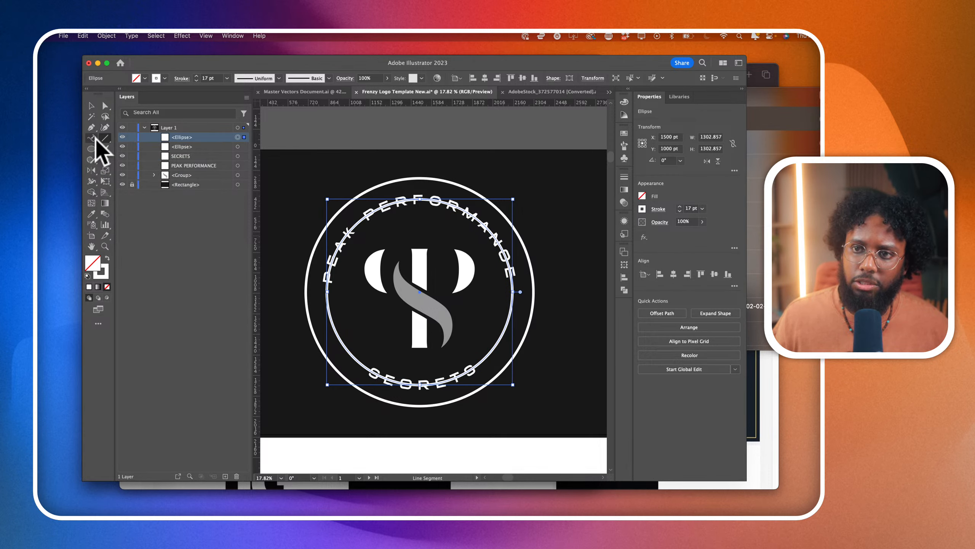
{"action": "left_click", "coordinate": [94, 139]}
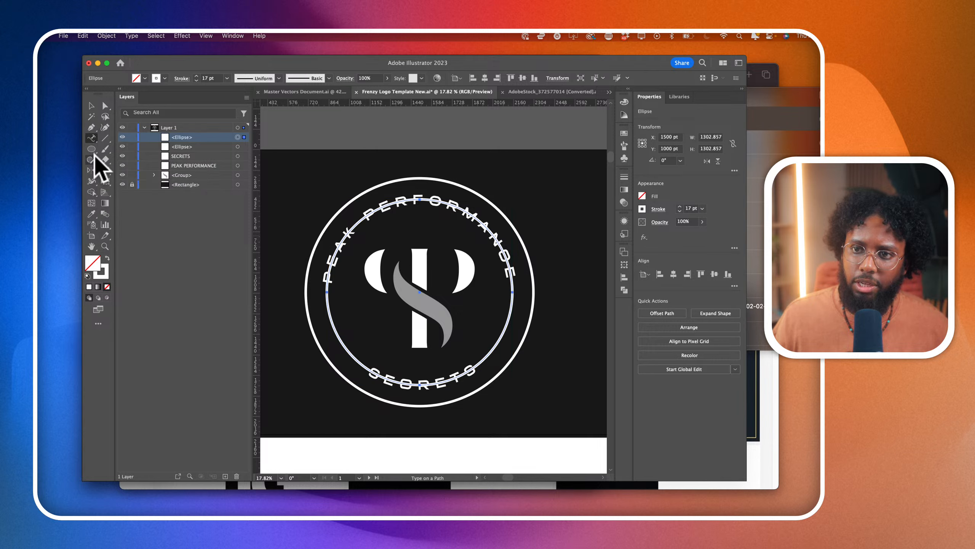
{"action": "left_click", "coordinate": [93, 182]}
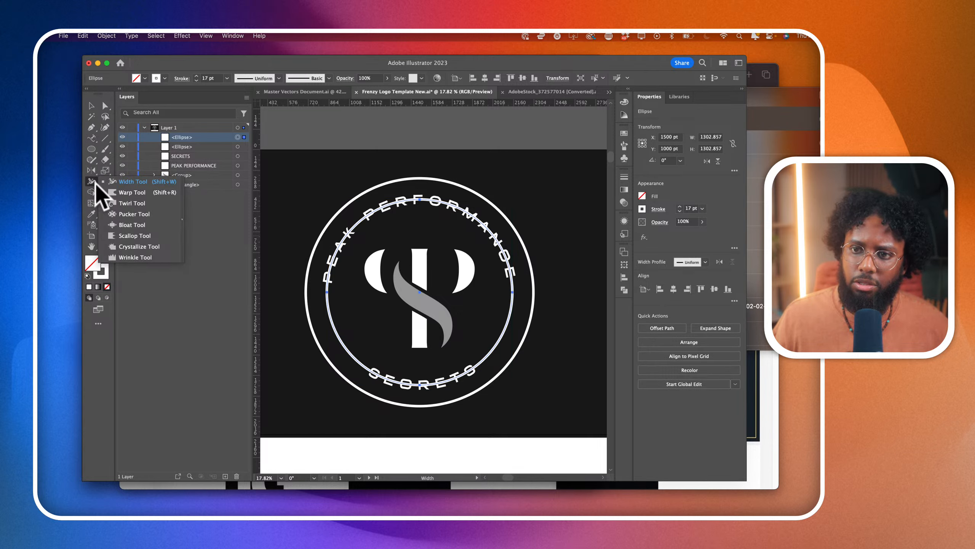
{"action": "left_click", "coordinate": [92, 192]}
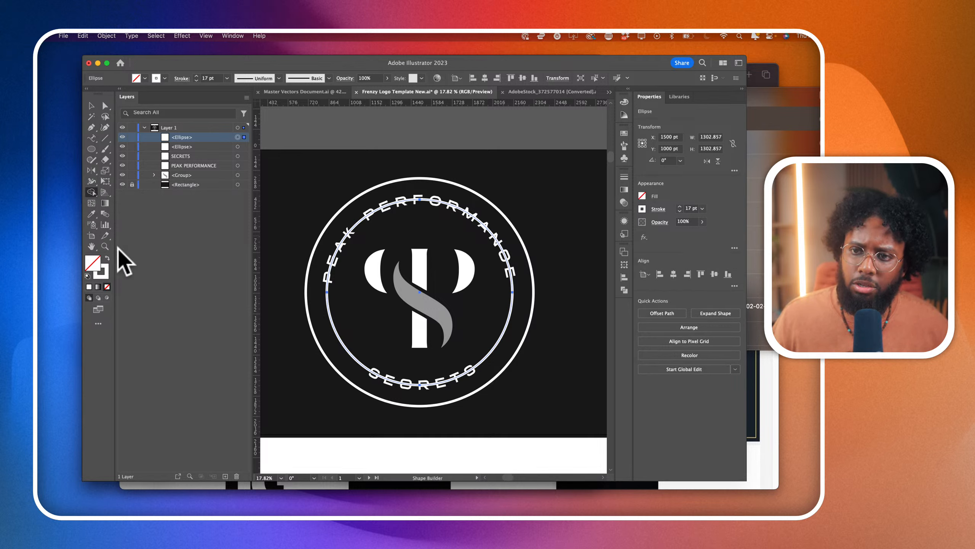
{"action": "left_click", "coordinate": [104, 235]}
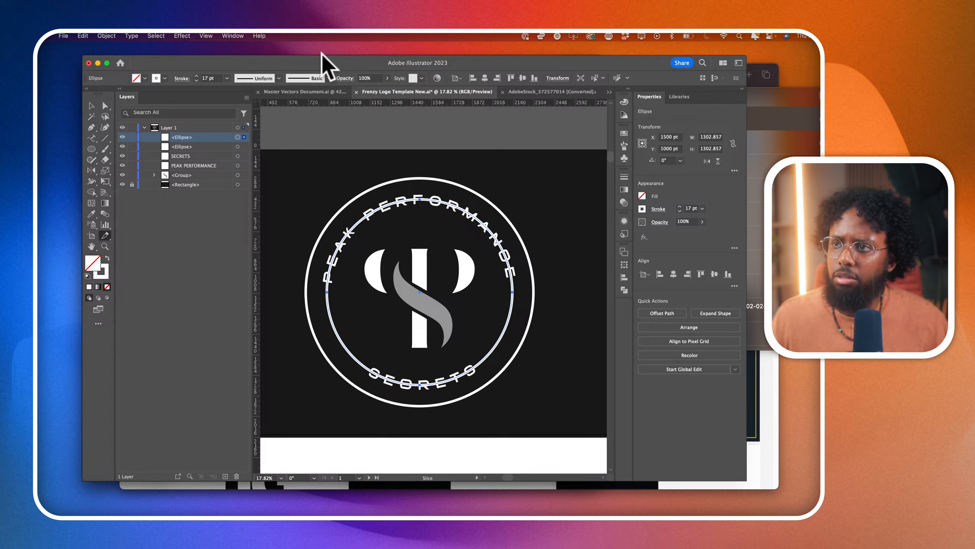
{"action": "left_click", "coordinate": [259, 36]}
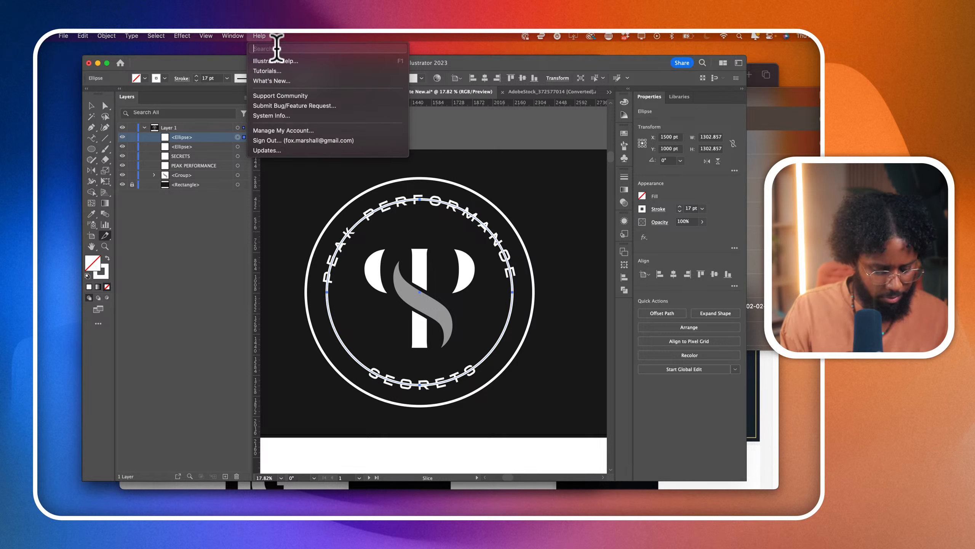
{"action": "left_click", "coordinate": [272, 49]}
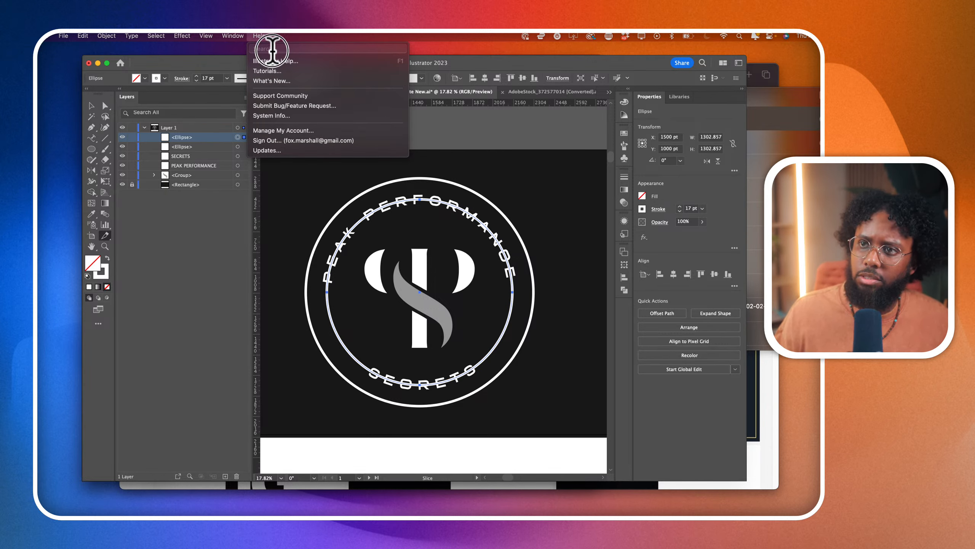
{"action": "type", "text": "S"}
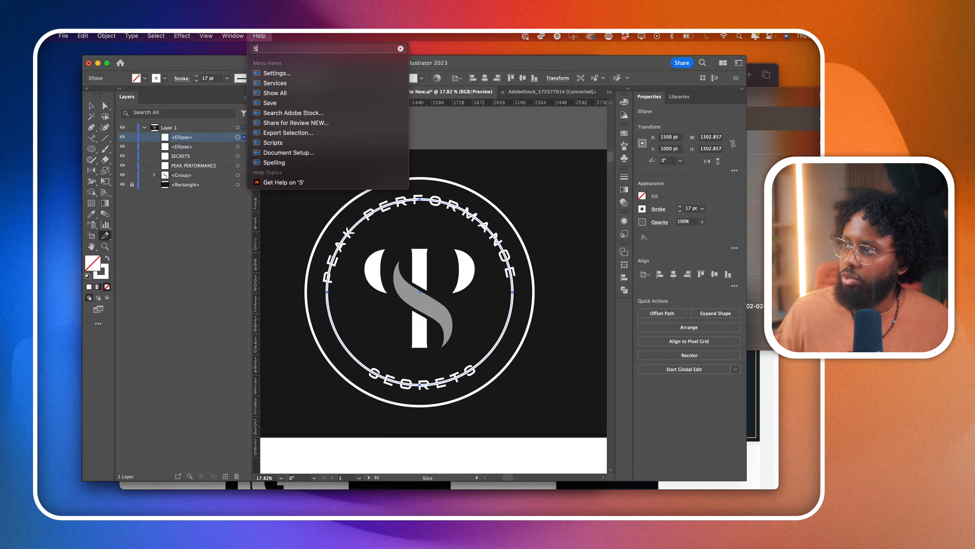
{"action": "type", "text": "C"}
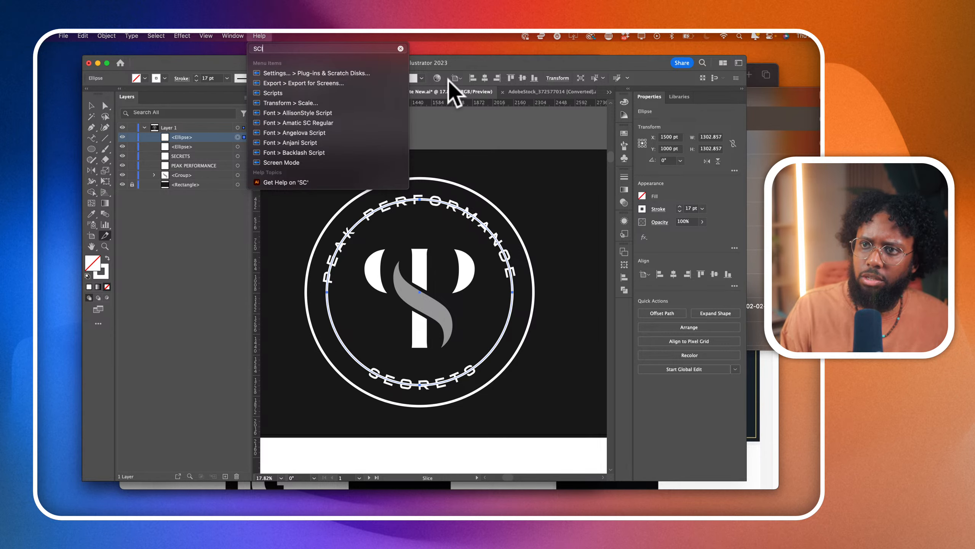
{"action": "type", "text": "IS"}
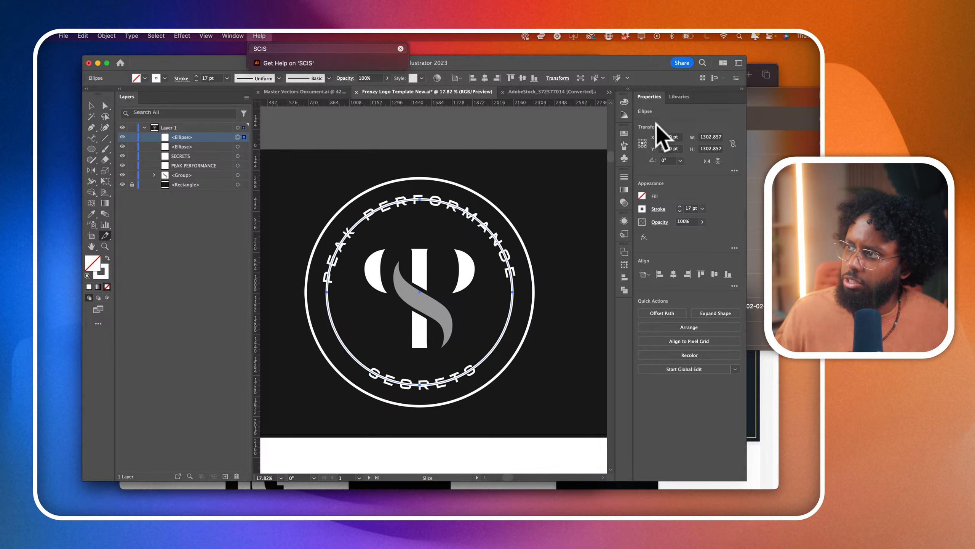
{"action": "left_click", "coordinate": [105, 235]}
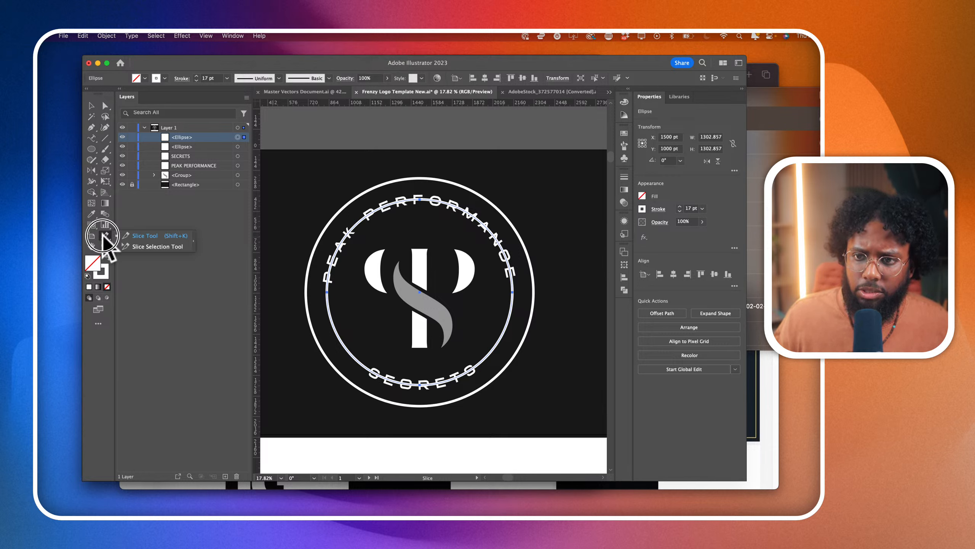
- Draw a nearly horizontal straight line about 720 pt long with the Pen tool, from between the two circles' left edges to the badge's centre
{"action": "left_click", "coordinate": [91, 128]}
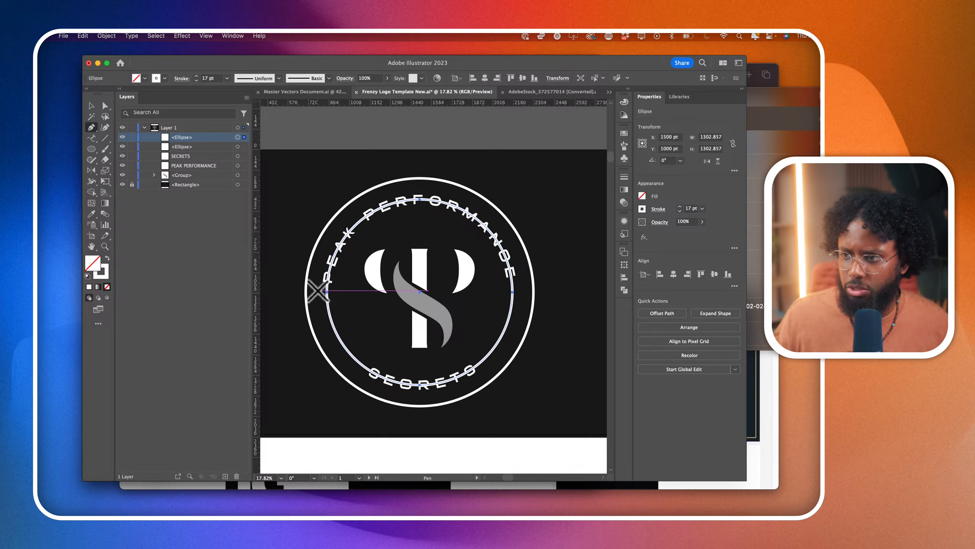
{"action": "left_click", "coordinate": [317, 290]}
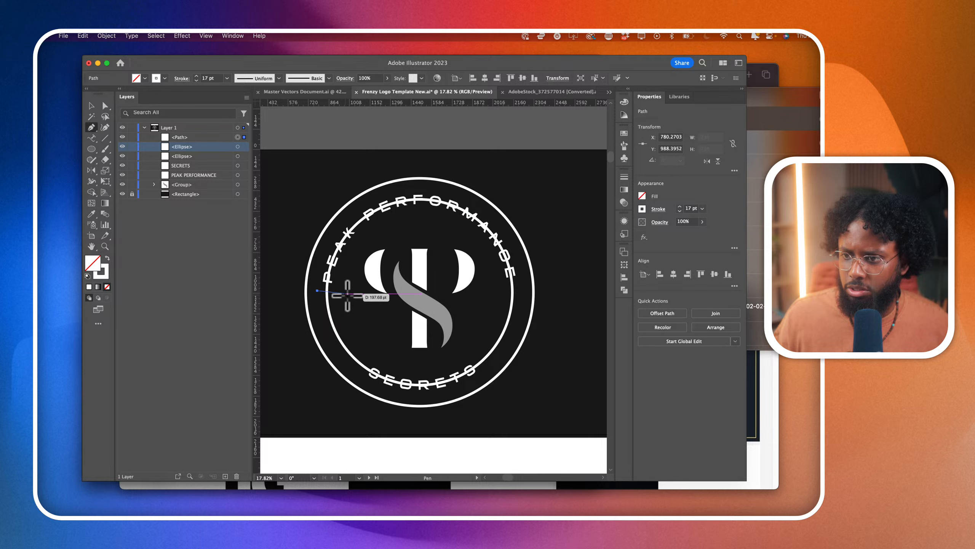
{"action": "left_click", "coordinate": [420, 292]}
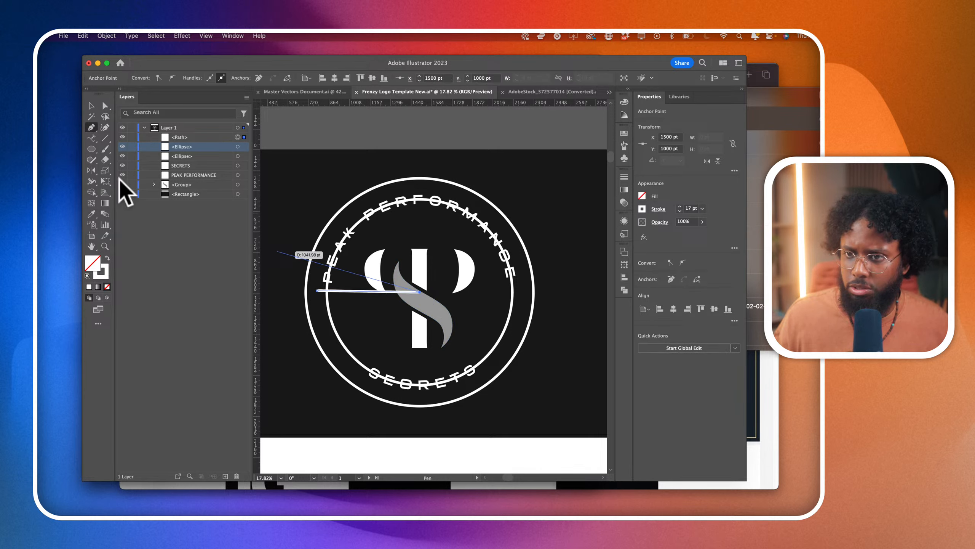
{"action": "left_click", "coordinate": [91, 105]}
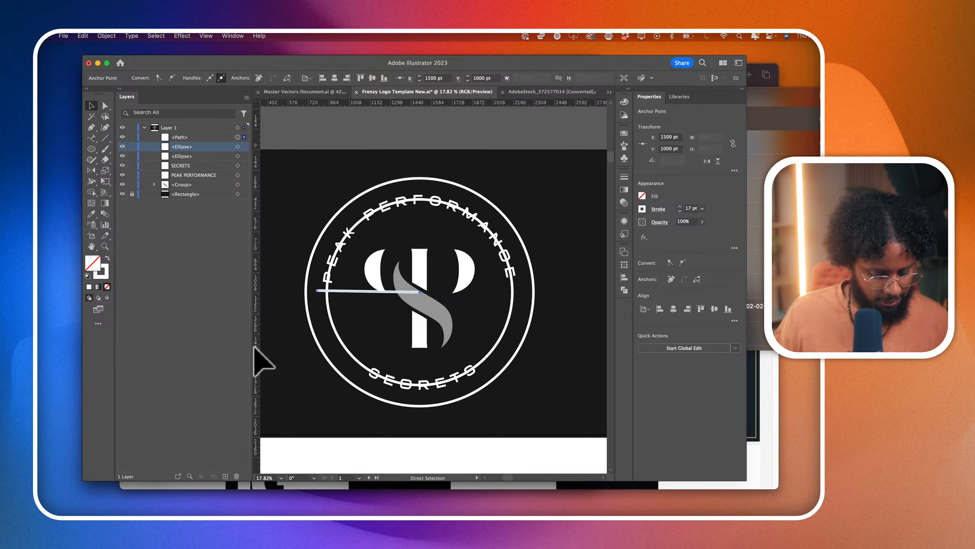
- Duplicate the line in place and reflect the copy across the vertical axis through the badge's centre
{"action": "key", "text": "super+c"}
{"action": "key", "text": "super+f"}
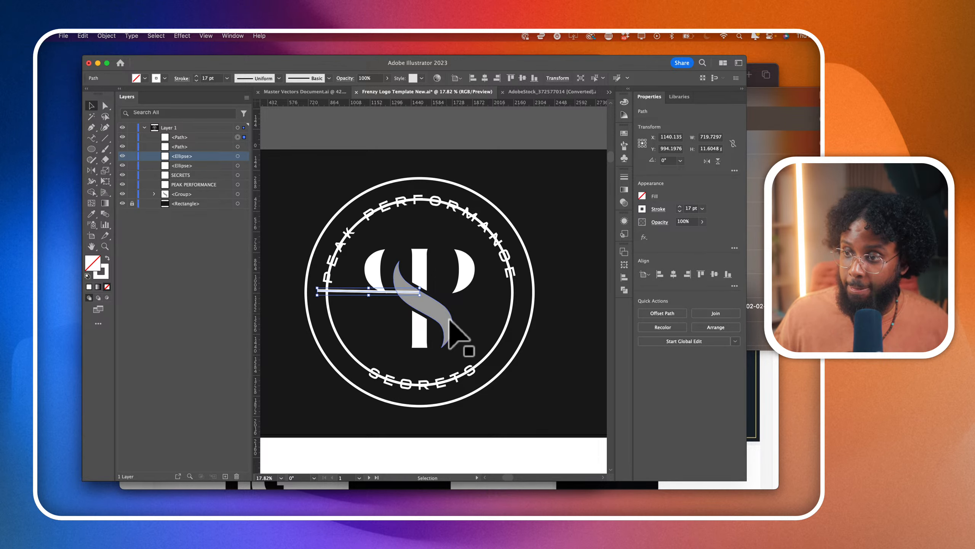
{"action": "left_click", "coordinate": [91, 171]}
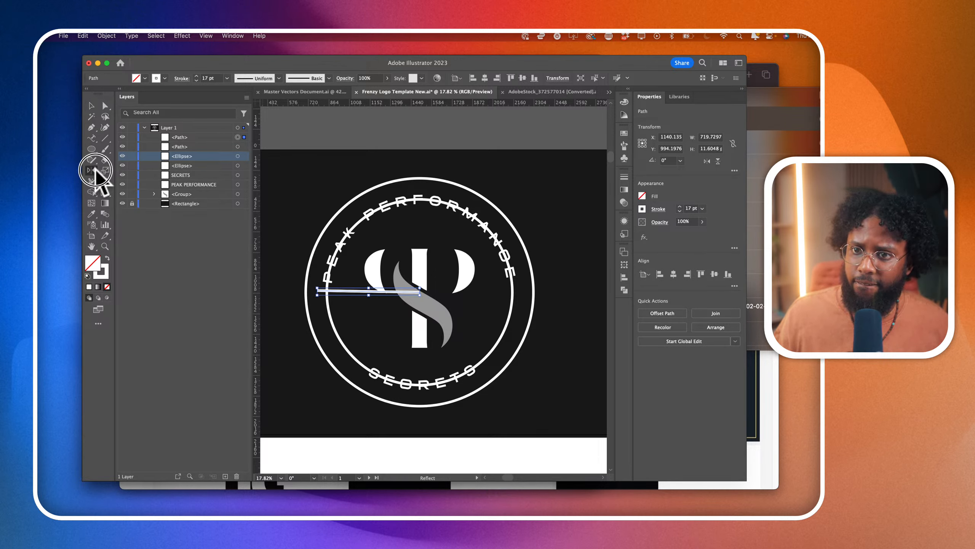
{"action": "left_click", "coordinate": [421, 293]}
{"action": "left_click_drag", "start_coordinate": [517, 287], "coordinate": [515, 267]}
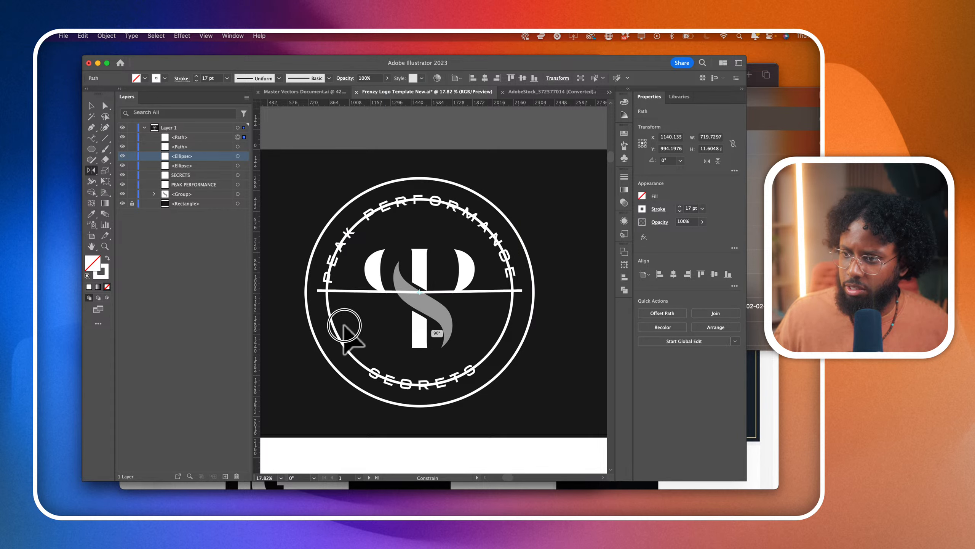
- Select the inner circle with both horizontal lines and remove its upper arc behind PEAK PERFORMANCE with the Shape Builder tool
{"action": "left_click", "coordinate": [105, 106]}
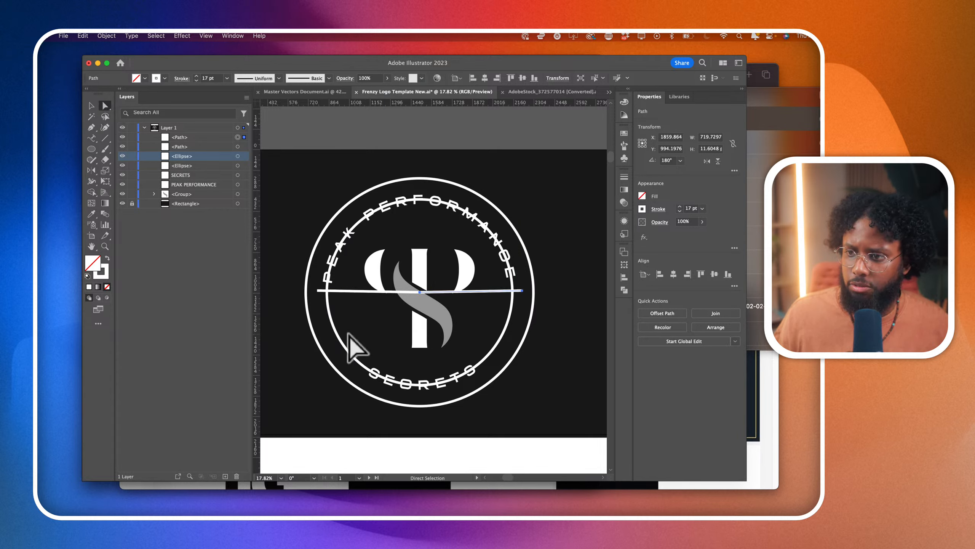
{"action": "left_click", "coordinate": [344, 346]}
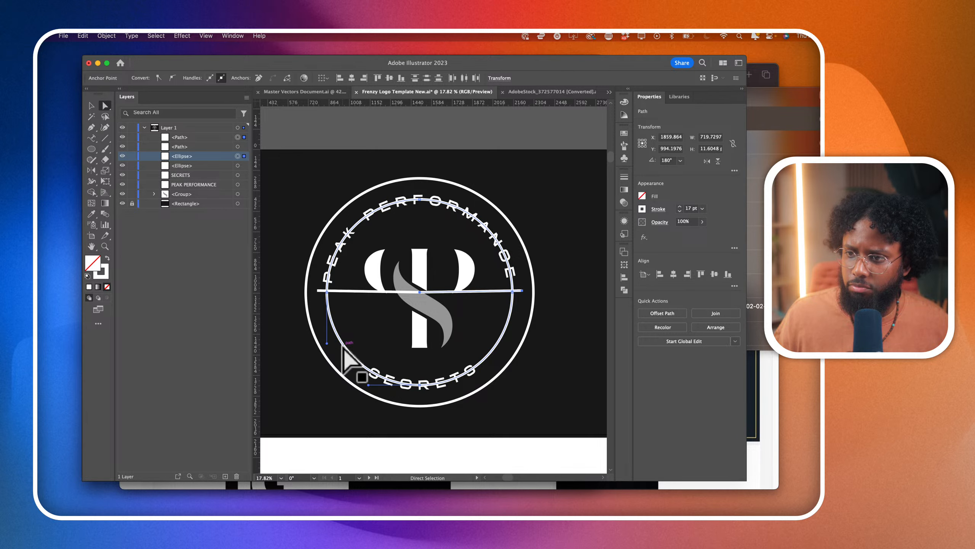
{"action": "left_click", "coordinate": [364, 292], "text": "shift"}
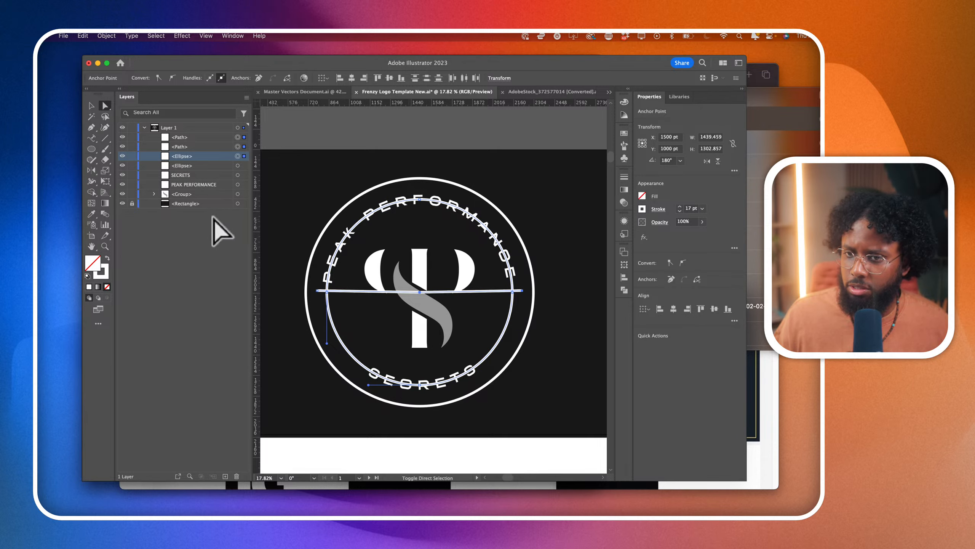
{"action": "left_click", "coordinate": [91, 192]}
{"action": "left_click", "coordinate": [337, 245], "text": "alt"}
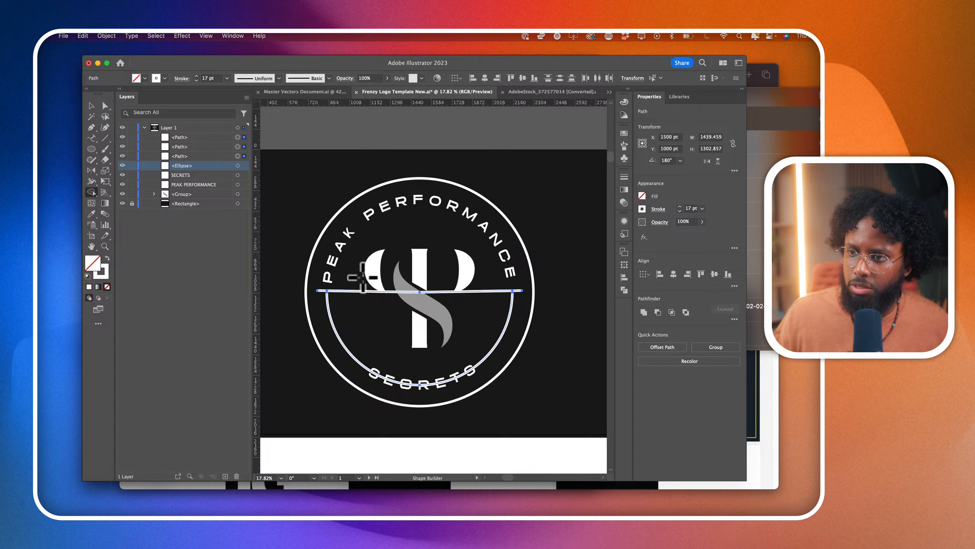
{"action": "left_click", "coordinate": [379, 305], "text": "alt"}
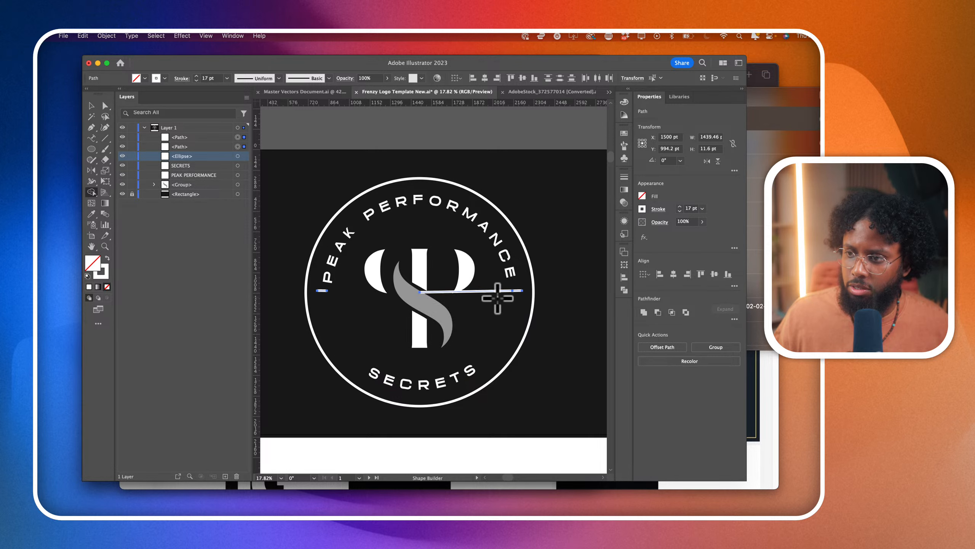
{"action": "key", "text": "super+z"}
- Move the outer end of the left horizontal line down to just before the S of SECRETS, at about X 1062, Y 1563 pt
{"action": "left_click", "coordinate": [105, 106]}
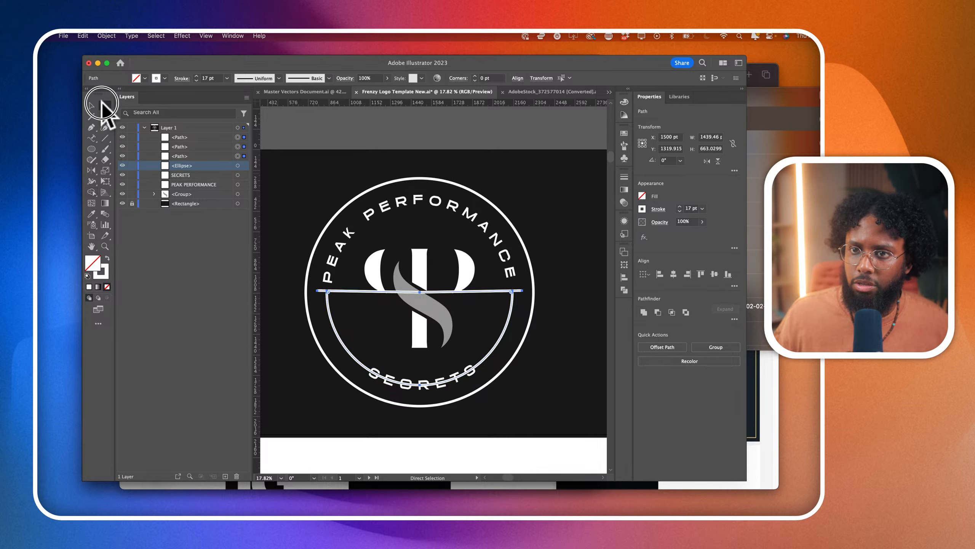
{"action": "left_click", "coordinate": [401, 292]}
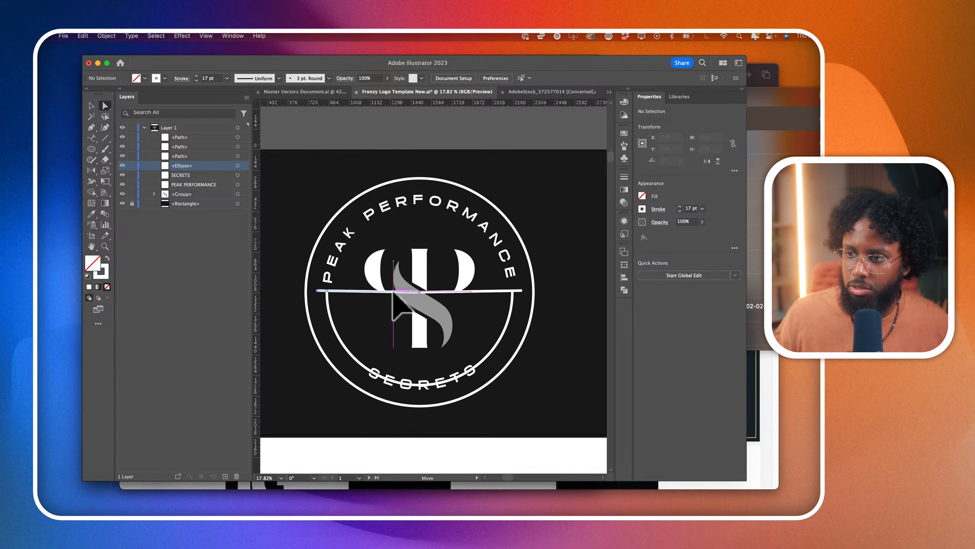
{"action": "left_click", "coordinate": [316, 290]}
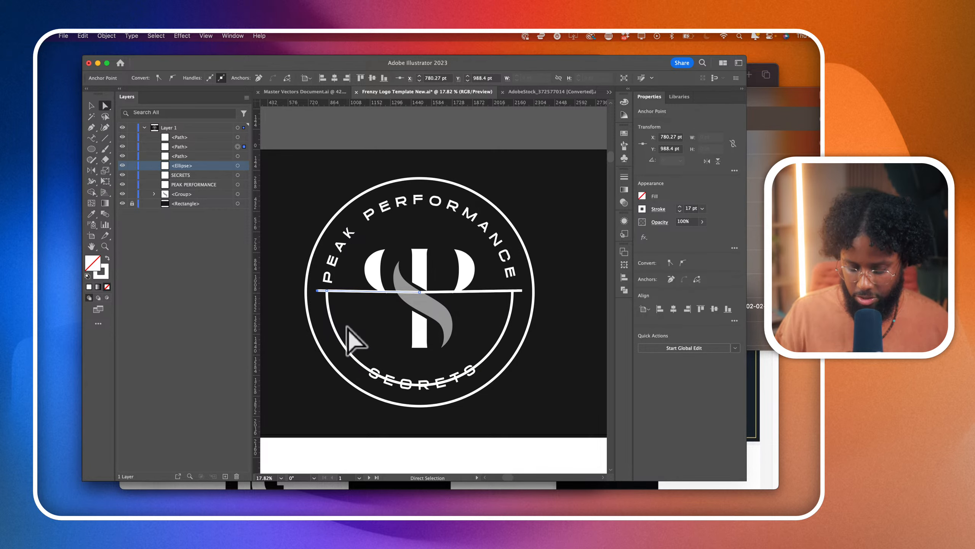
{"action": "key", "text": "Delete"}
{"action": "left_click_drag", "start_coordinate": [327, 291], "coordinate": [357, 372]}
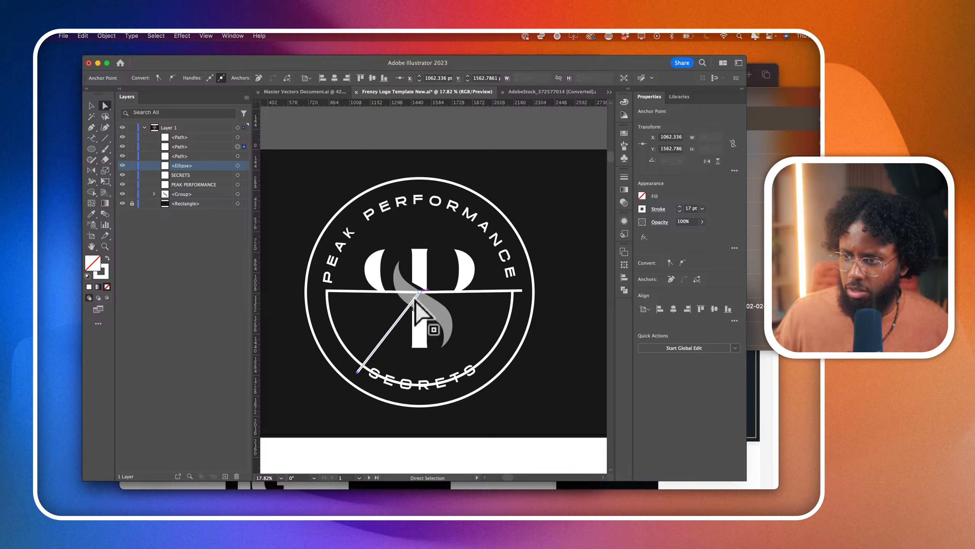
- Duplicate the diagonal line in place and reflect the copy across the vertical axis through the badge's centre
{"action": "left_click", "coordinate": [239, 147]}
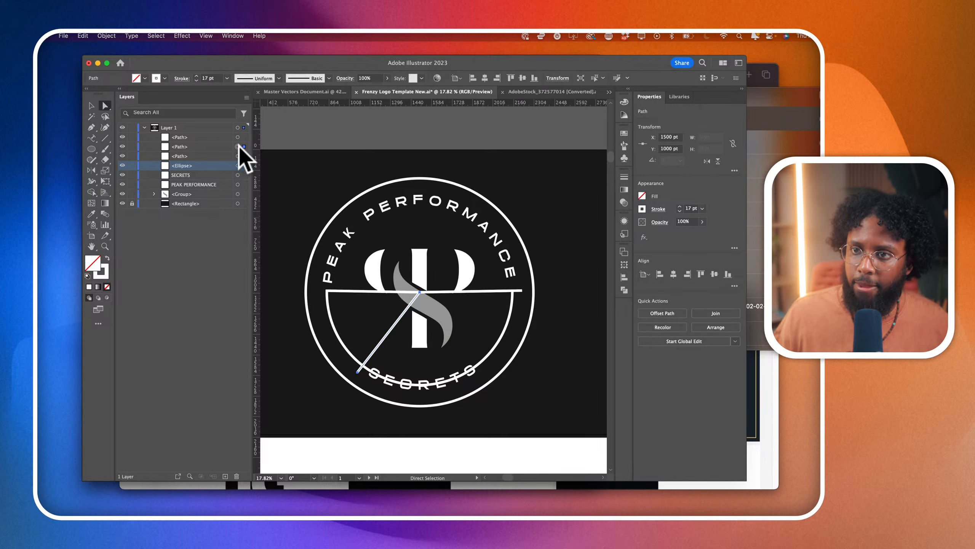
{"action": "key", "text": "super+f"}
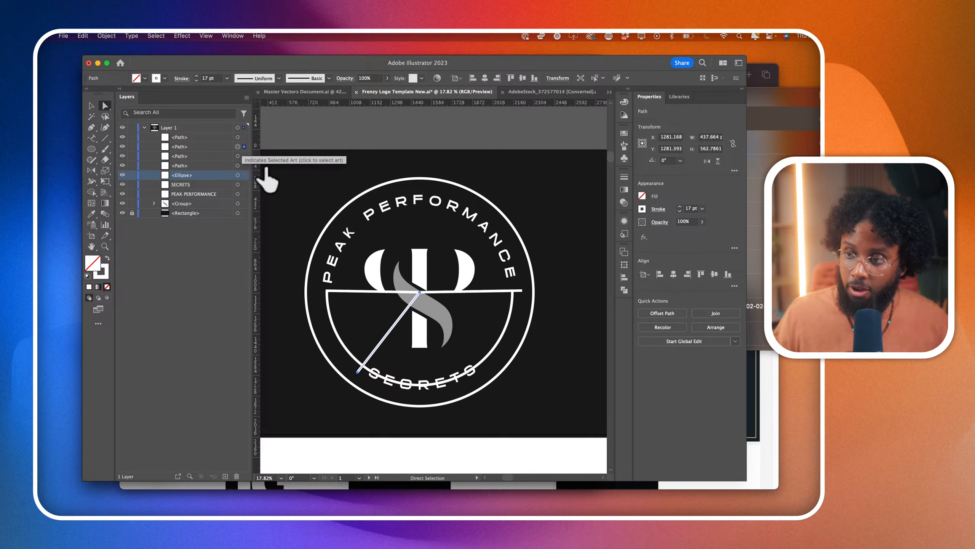
{"action": "left_click", "coordinate": [92, 170]}
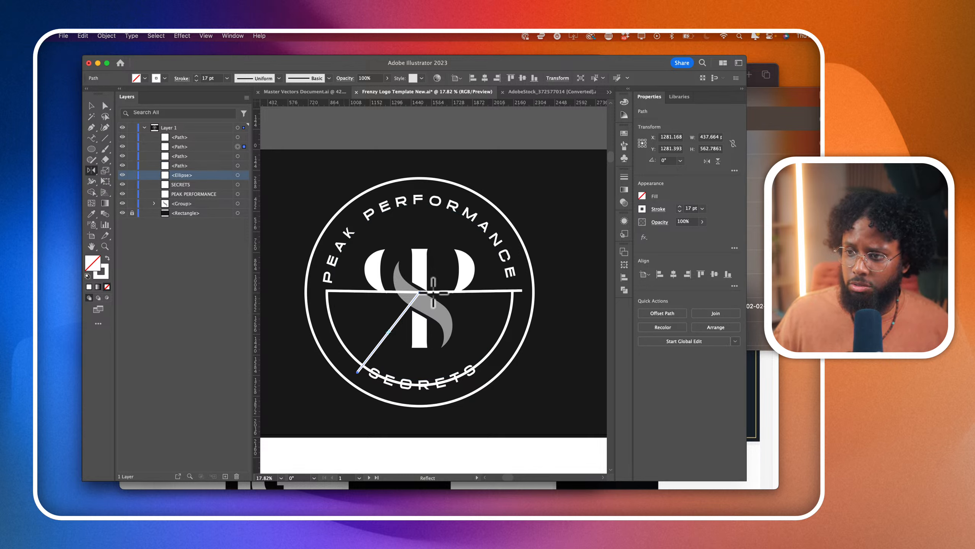
{"action": "left_click", "coordinate": [419, 292]}
{"action": "left_click_drag", "start_coordinate": [510, 387], "coordinate": [390, 402]}
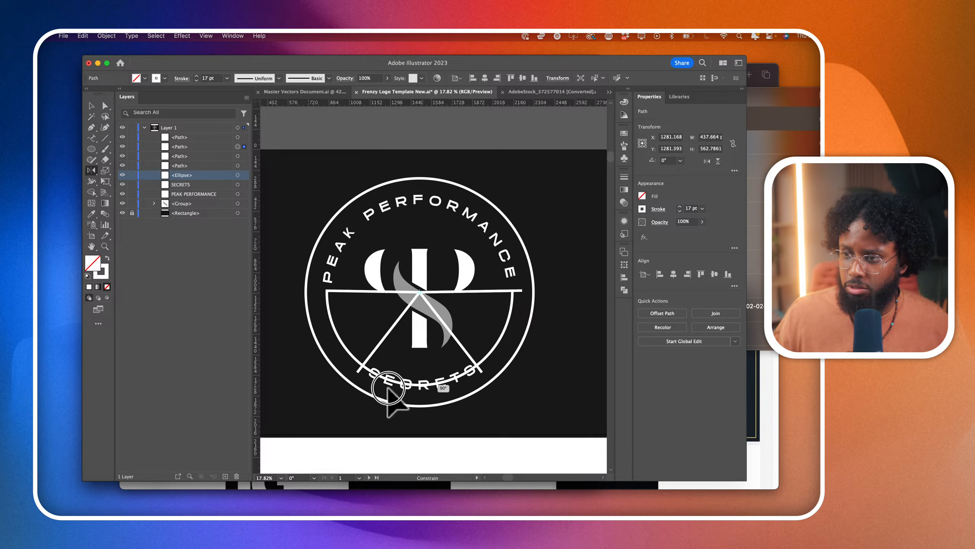
- Select the inner circle's lower arc with both diagonal lines and remove the section behind SECRETS using Shape Builder
{"action": "left_click", "coordinate": [105, 105]}
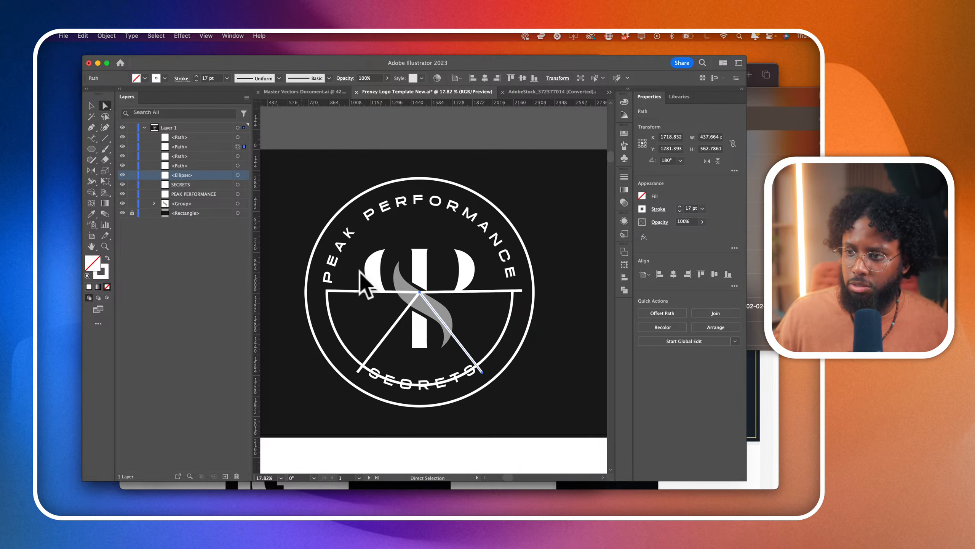
{"action": "left_click", "coordinate": [482, 372]}
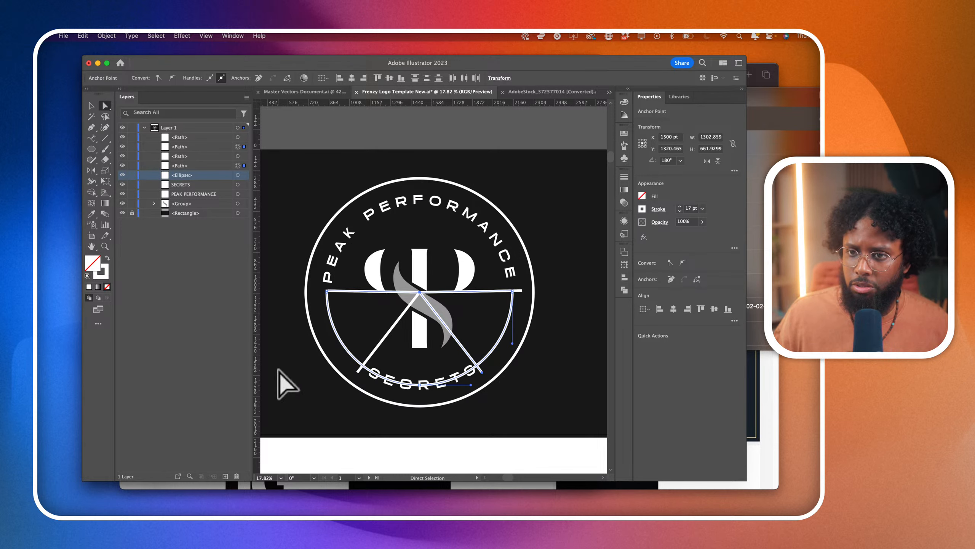
{"action": "left_click", "coordinate": [92, 192]}
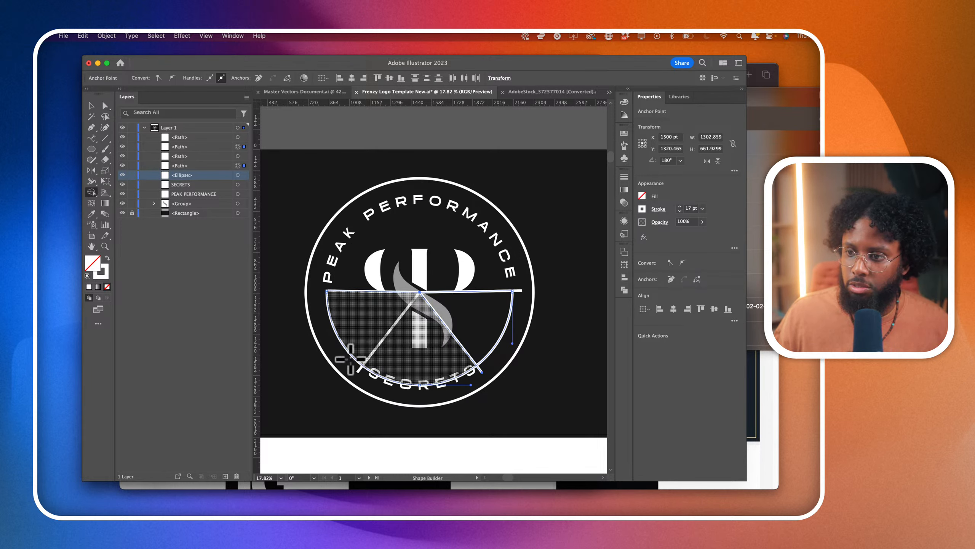
{"action": "left_click", "coordinate": [105, 105]}
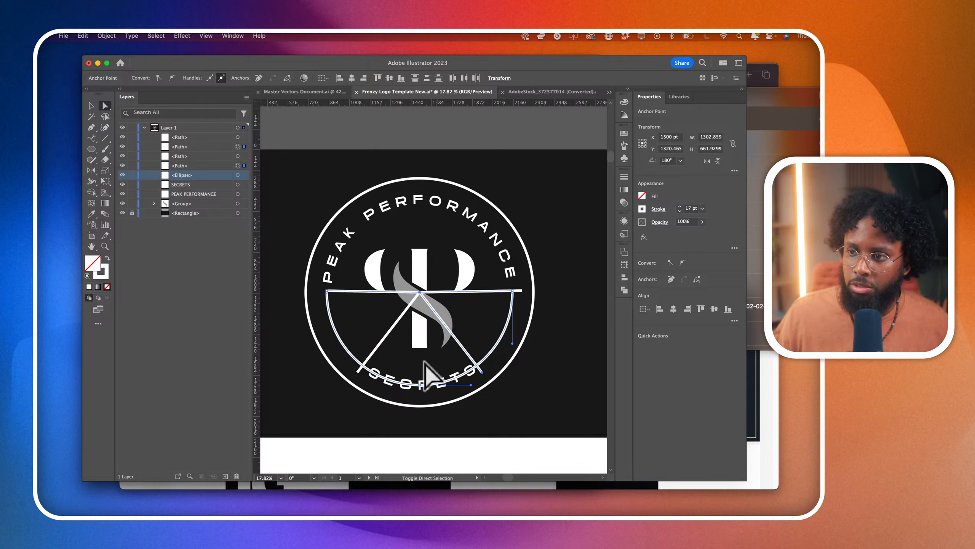
{"action": "left_click", "coordinate": [389, 331], "text": "shift"}
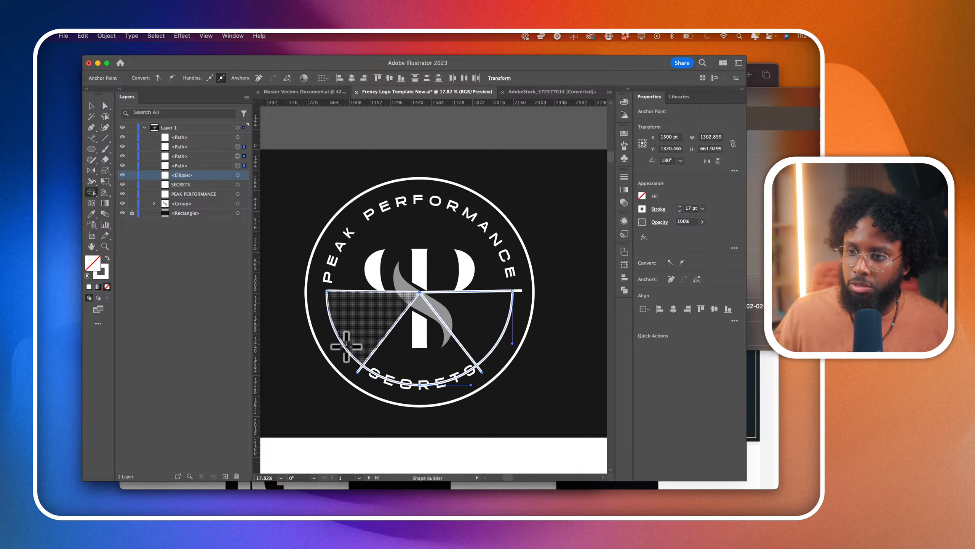
{"action": "left_click", "coordinate": [381, 400]}
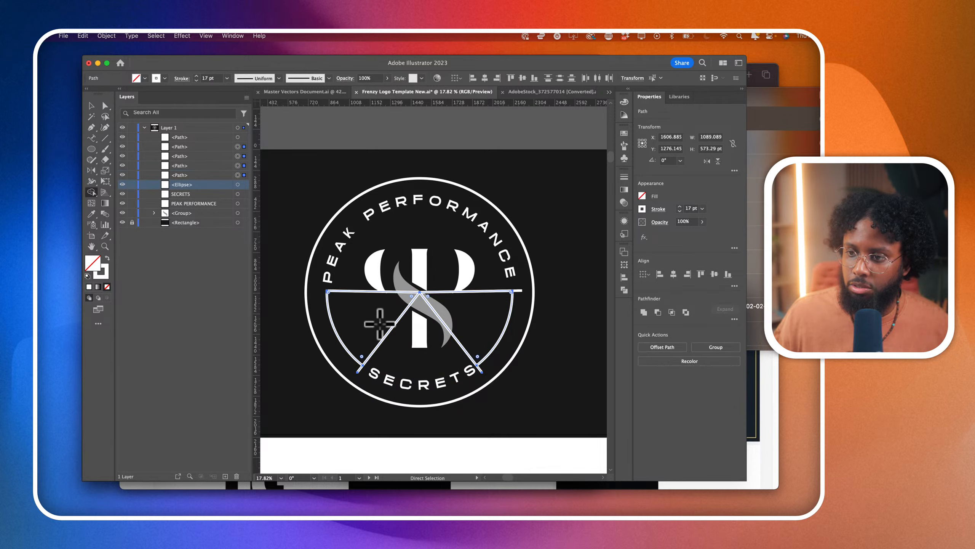
{"action": "left_click", "coordinate": [458, 291]}
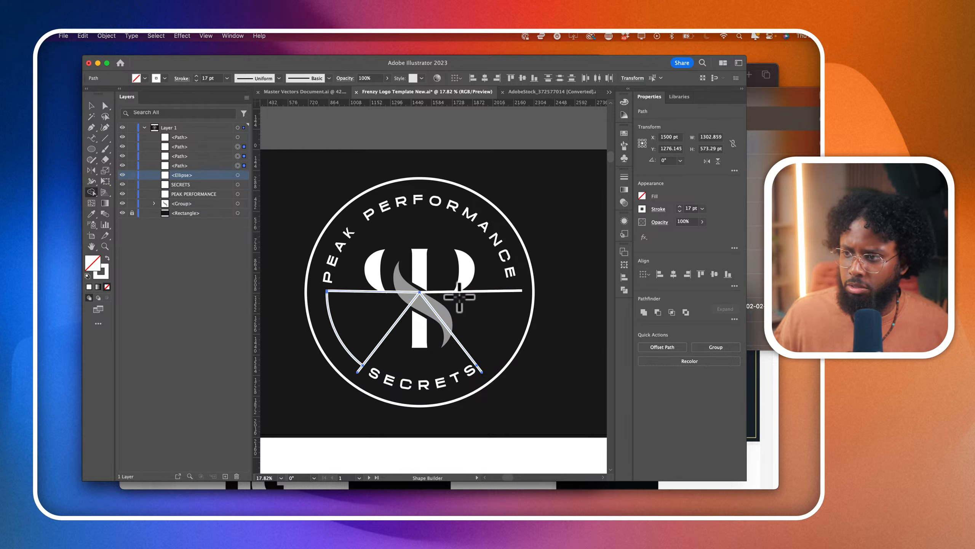
{"action": "key", "text": "super+z"}
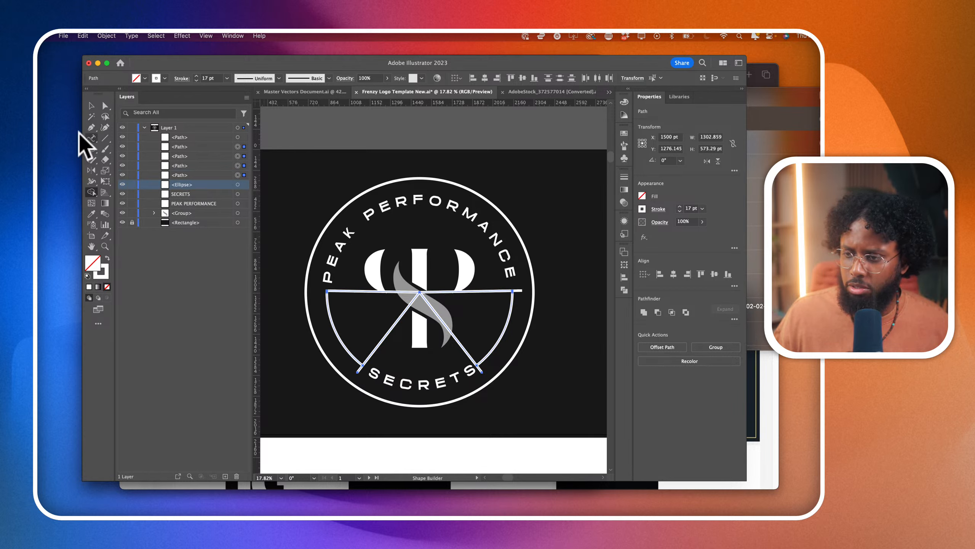
- Clear away the Notes and Adobe Stock browser windows and return to the logo document in Illustrator
{"action": "left_click", "coordinate": [106, 235]}
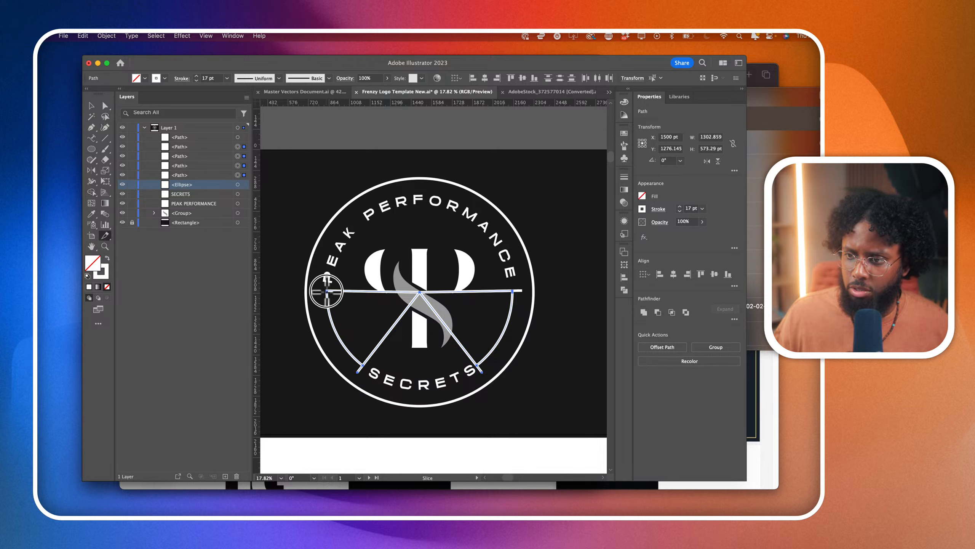
{"action": "left_click", "coordinate": [820, 476]}
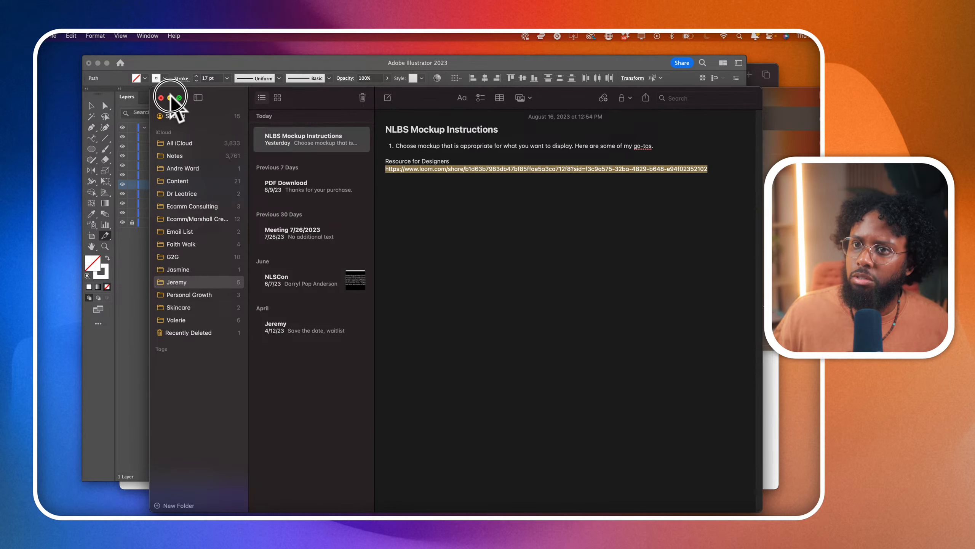
{"action": "left_click", "coordinate": [170, 97]}
{"action": "key", "text": "super+Tab"}
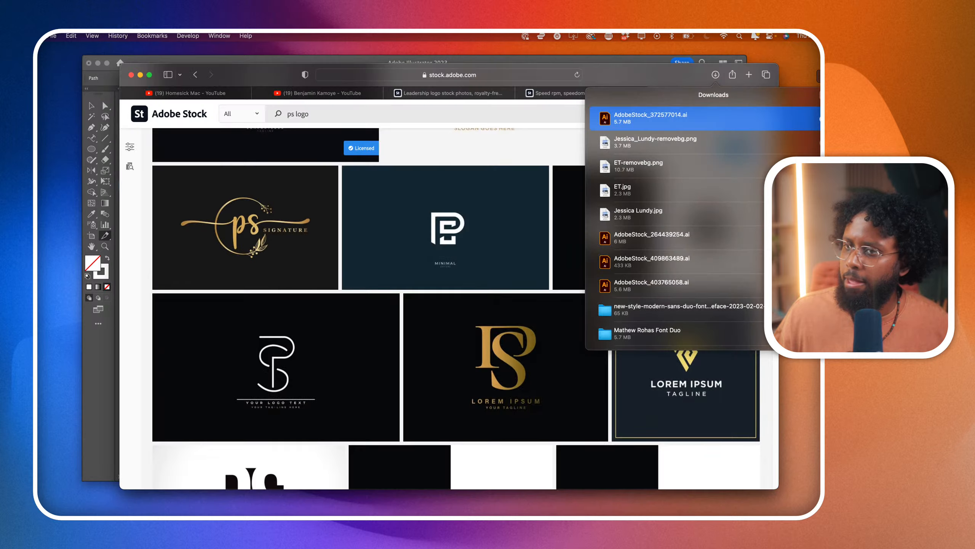
{"action": "left_click_drag", "start_coordinate": [602, 70], "coordinate": [542, 72]}
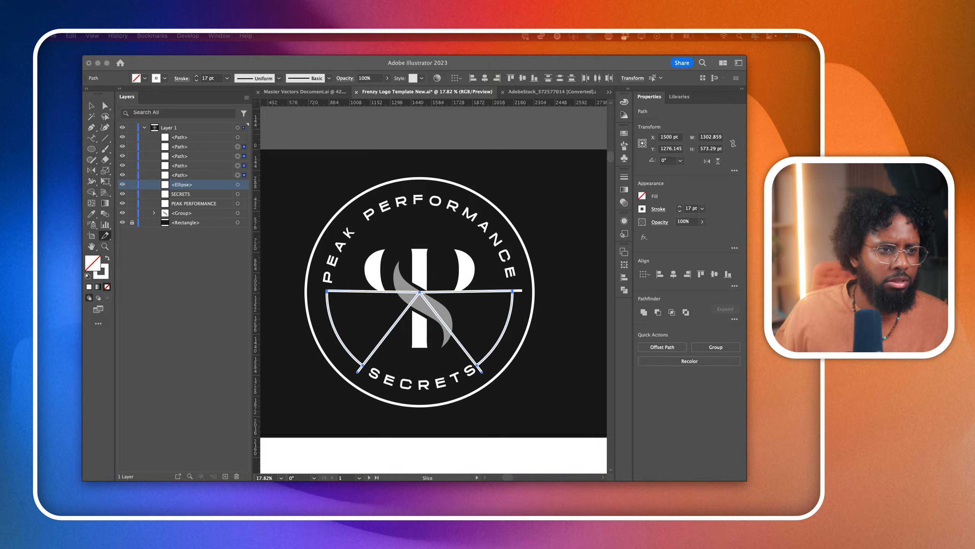
- Look through the drawing, transform and slicing tools and their groups for one that cuts paths
{"action": "left_click", "coordinate": [91, 245]}
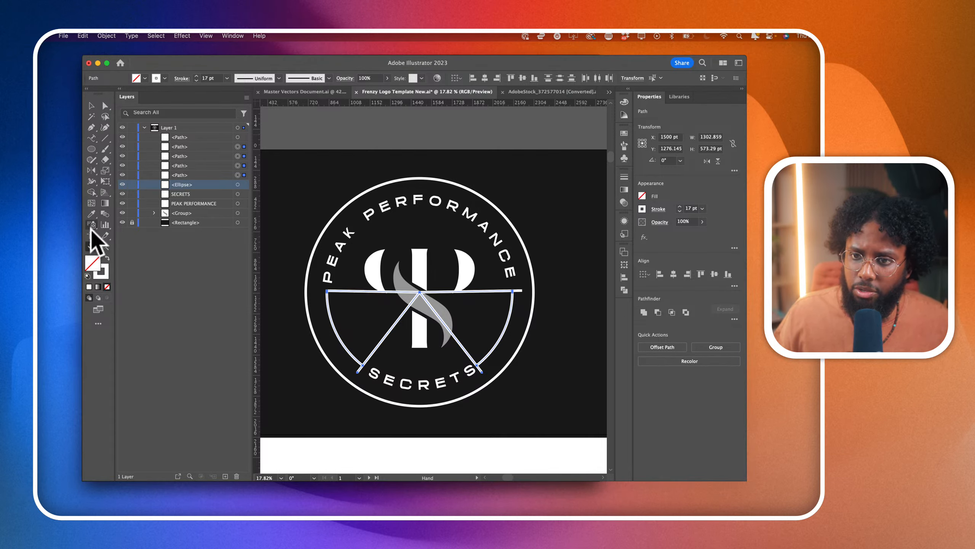
{"action": "left_click", "coordinate": [92, 225]}
{"action": "left_click", "coordinate": [91, 214]}
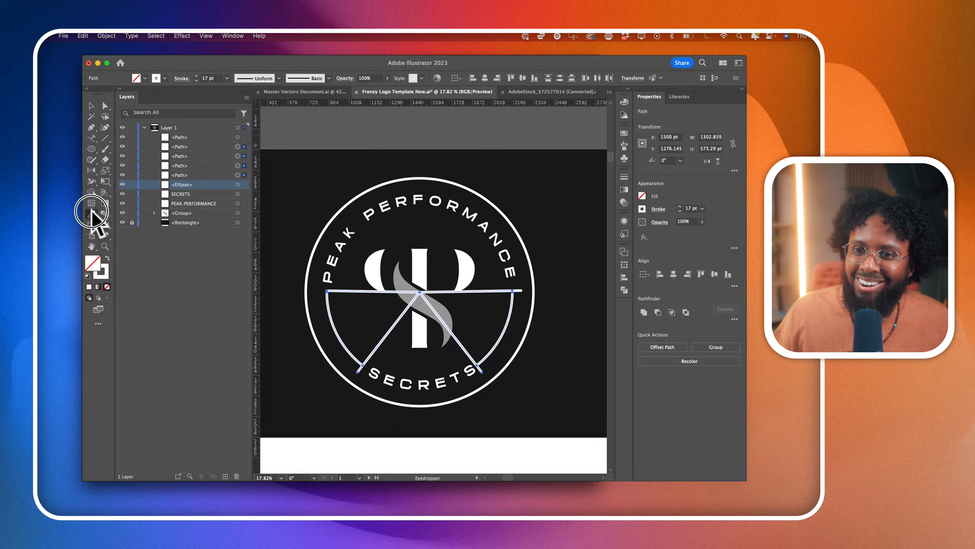
{"action": "left_click", "coordinate": [92, 192]}
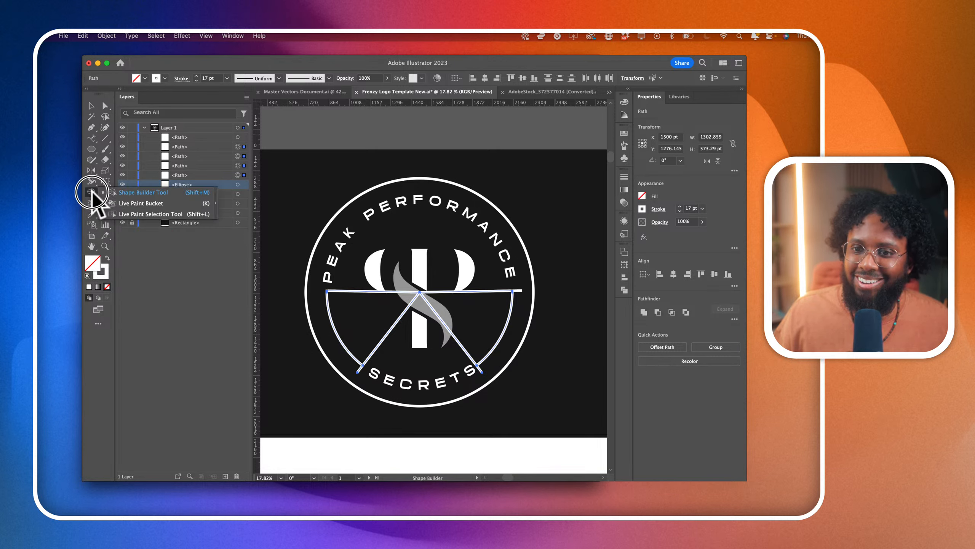
{"action": "left_click", "coordinate": [92, 182]}
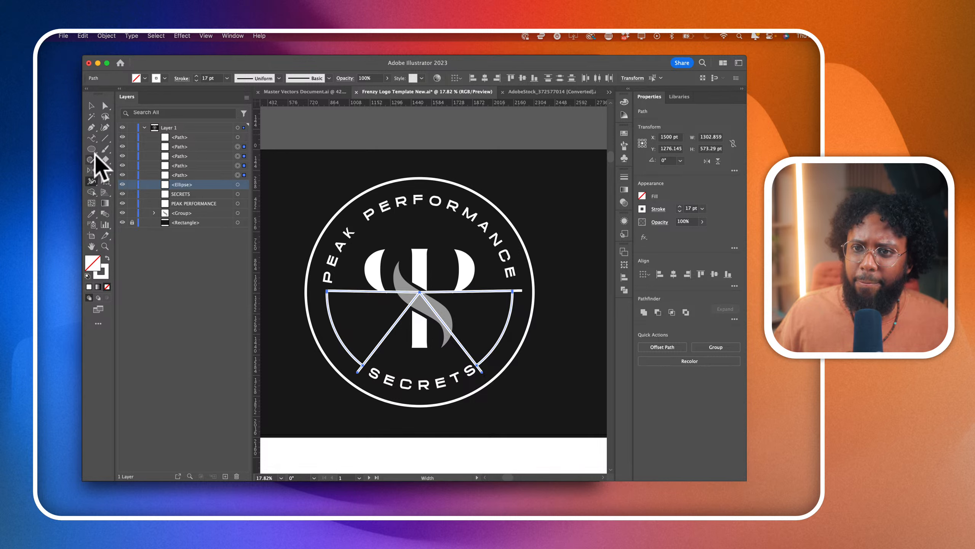
{"action": "left_click", "coordinate": [93, 119]}
{"action": "left_click", "coordinate": [93, 131]}
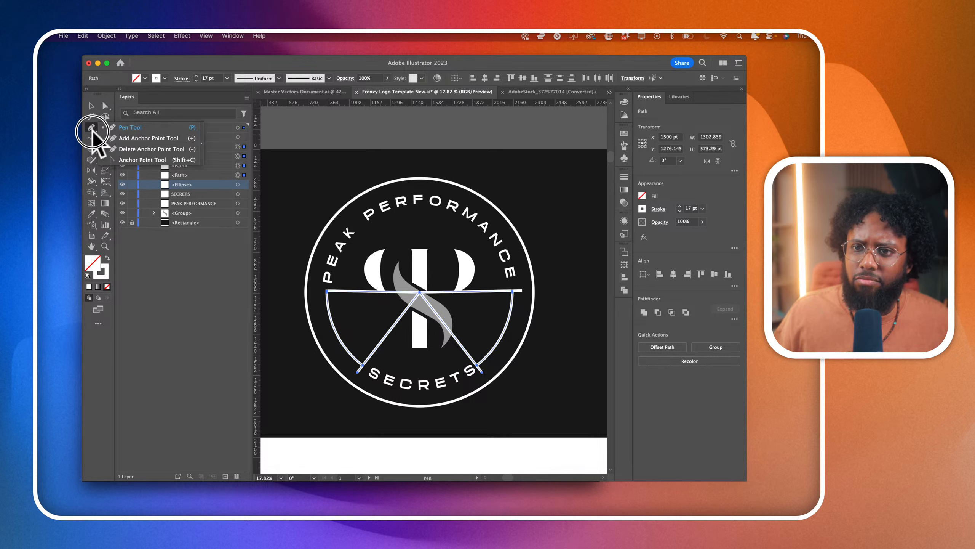
{"action": "left_click", "coordinate": [107, 131]}
{"action": "left_click", "coordinate": [108, 135]}
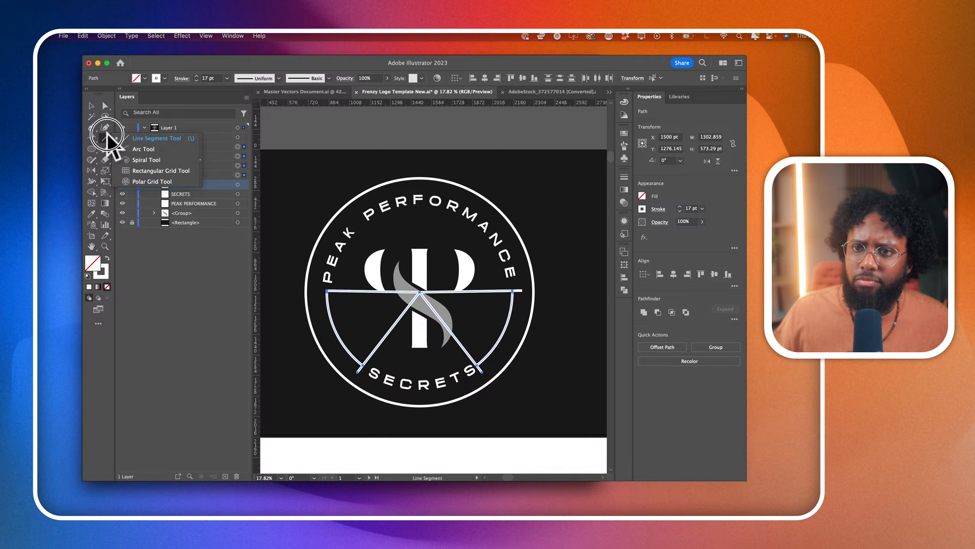
{"action": "left_click", "coordinate": [105, 151]}
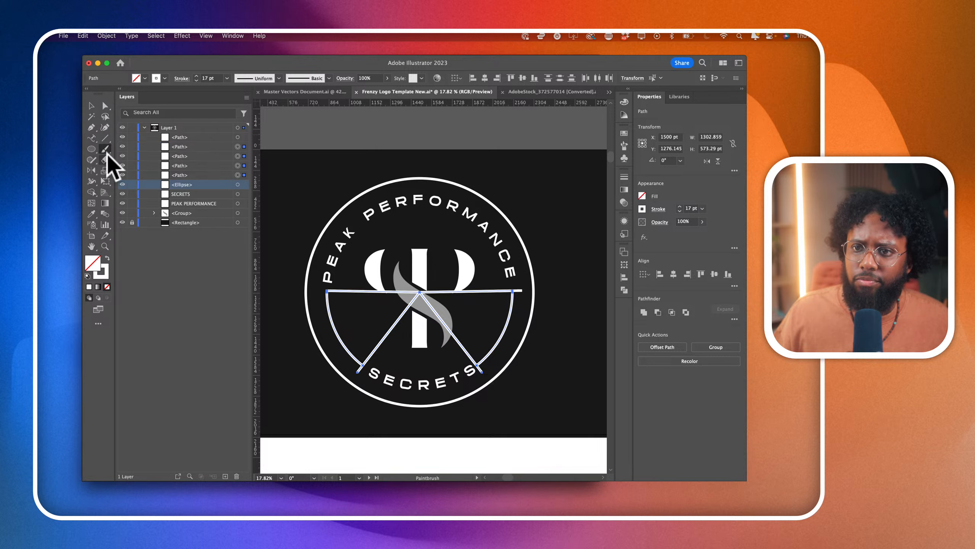
{"action": "left_click", "coordinate": [105, 171]}
{"action": "left_click", "coordinate": [106, 181]}
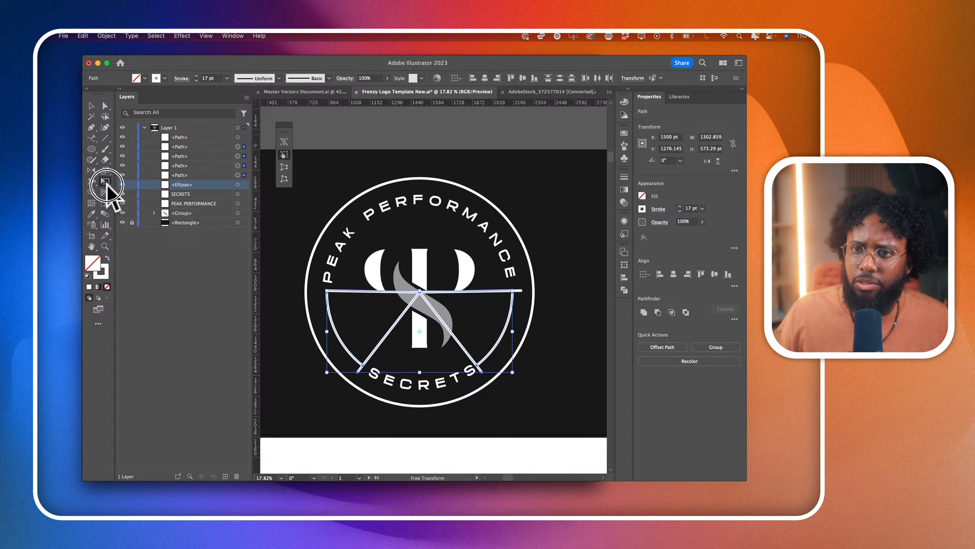
{"action": "left_click", "coordinate": [104, 192]}
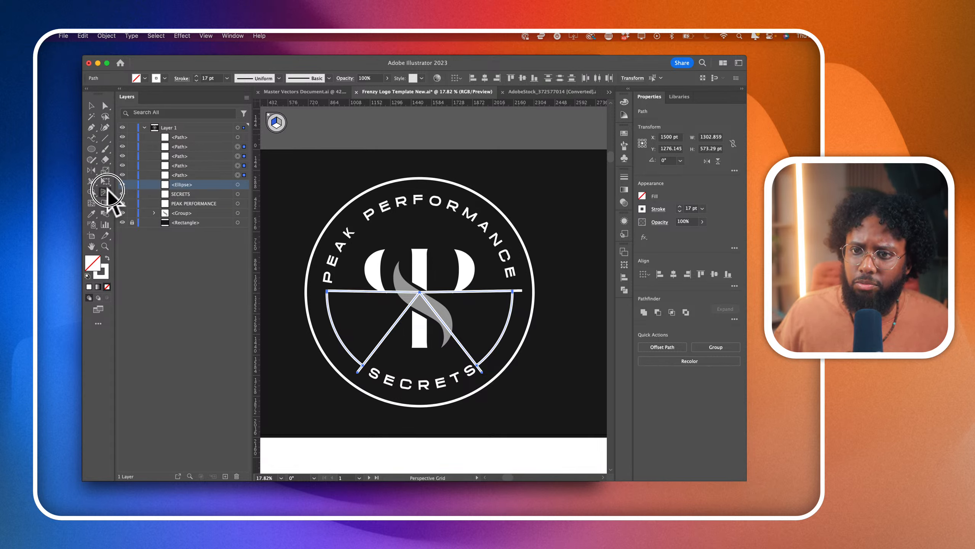
{"action": "left_click", "coordinate": [107, 237]}
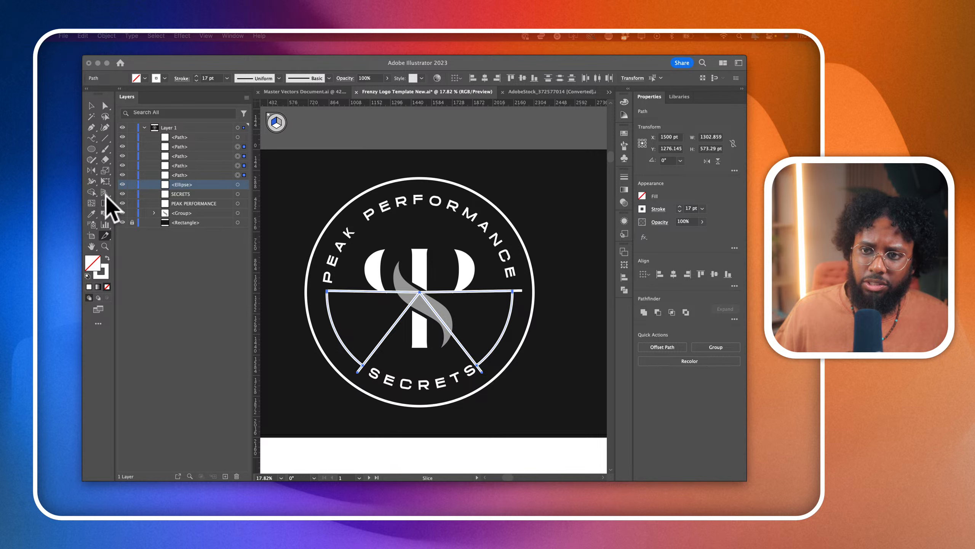
- Cut the guide lines with the Scissors tool at all four points where they meet the ends of the two arcs
{"action": "left_click", "coordinate": [104, 210]}
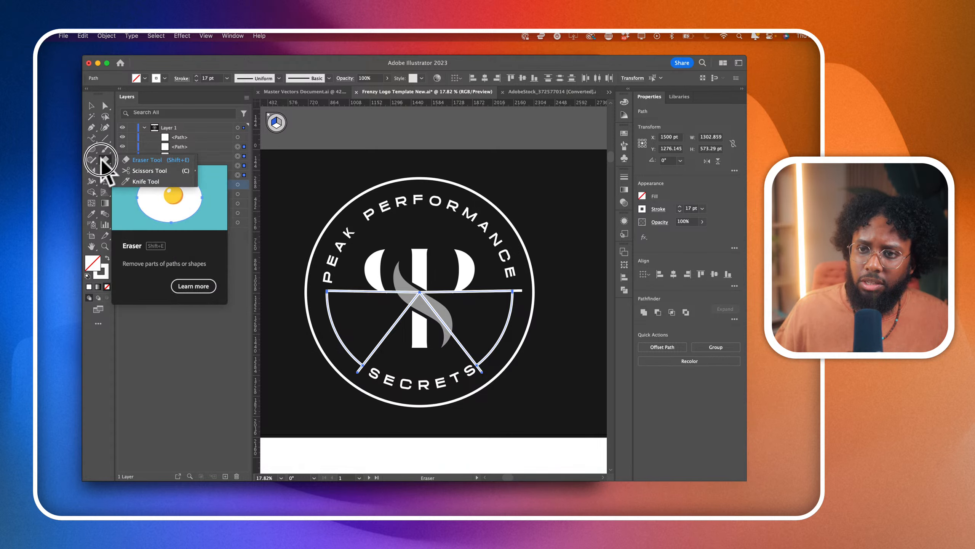
{"action": "mouse_move", "coordinate": [103, 160]}
{"action": "left_mouse_down"}
{"action": "mouse_move", "coordinate": [143, 182]}
{"action": "mouse_move", "coordinate": [146, 171]}
{"action": "left_mouse_up"}
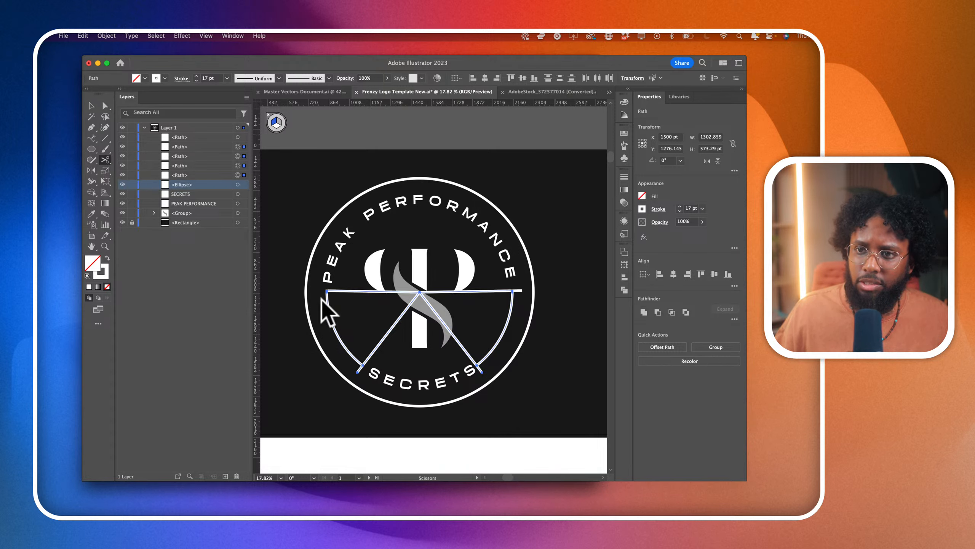
{"action": "left_click", "coordinate": [362, 366]}
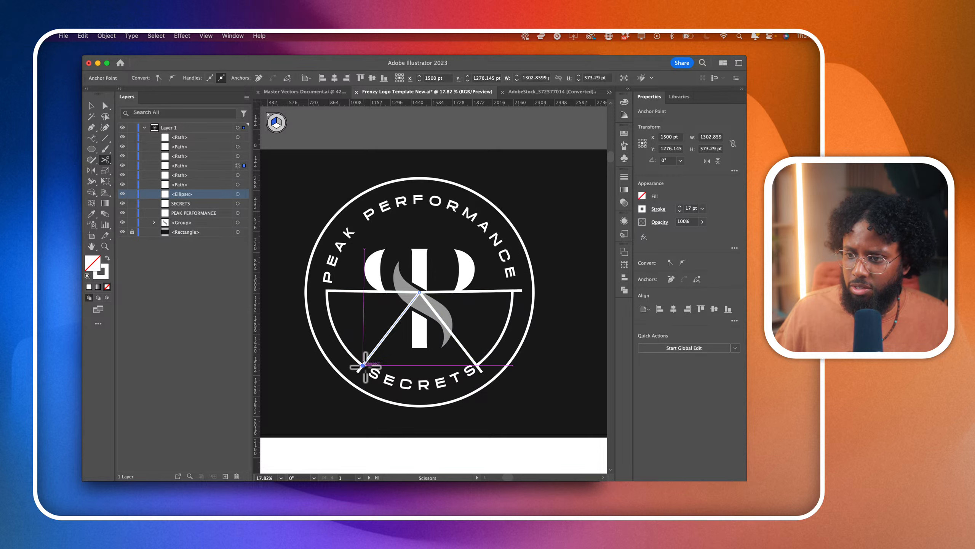
{"action": "left_click", "coordinate": [327, 291]}
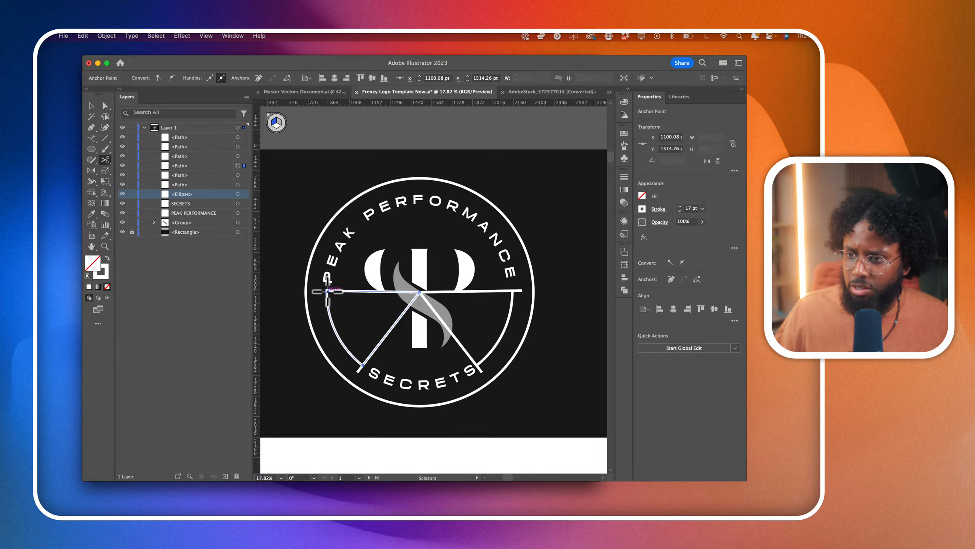
{"action": "left_click", "coordinate": [512, 291]}
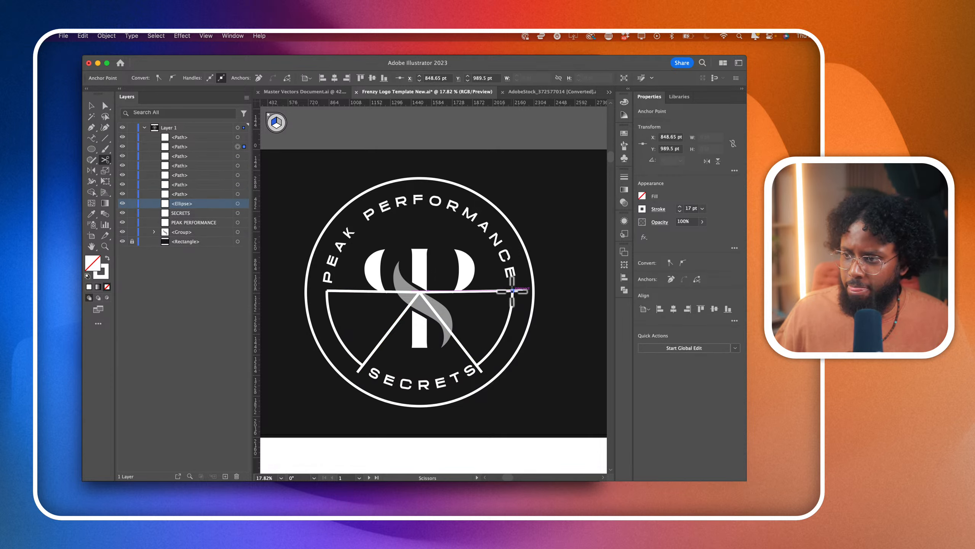
{"action": "left_click", "coordinate": [478, 368]}
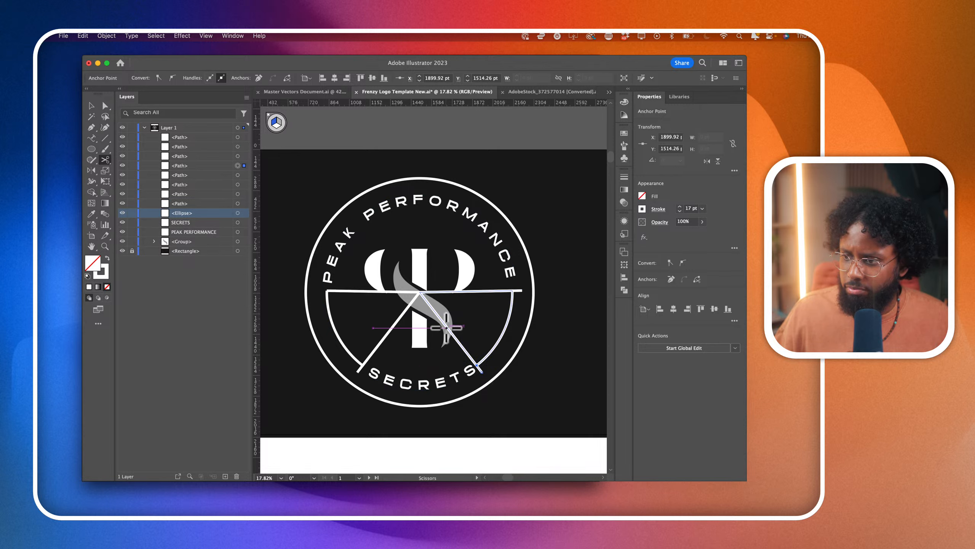
- Select the right arc's wedge outline and split it with Scissors at the horizontal and diagonal junctions
{"action": "key", "text": "a"}
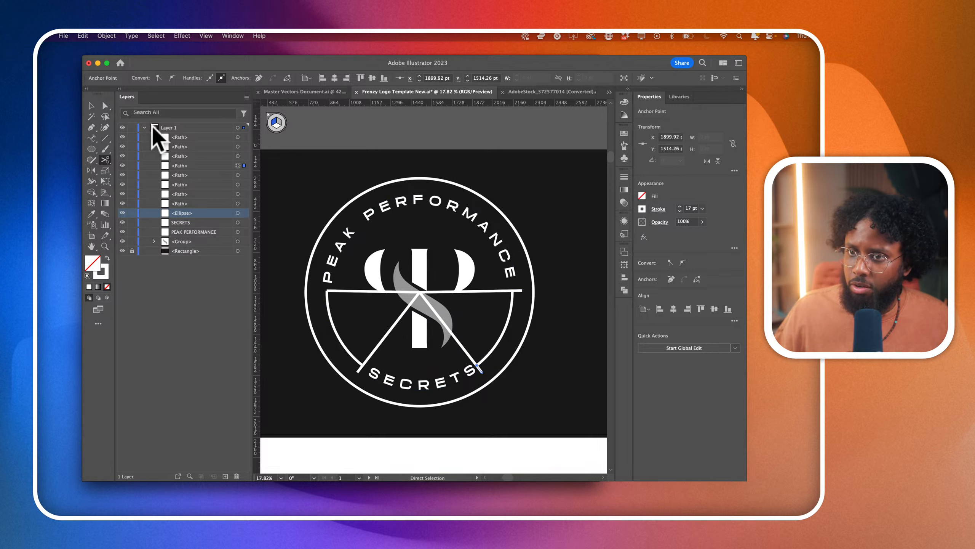
{"action": "left_click", "coordinate": [511, 316]}
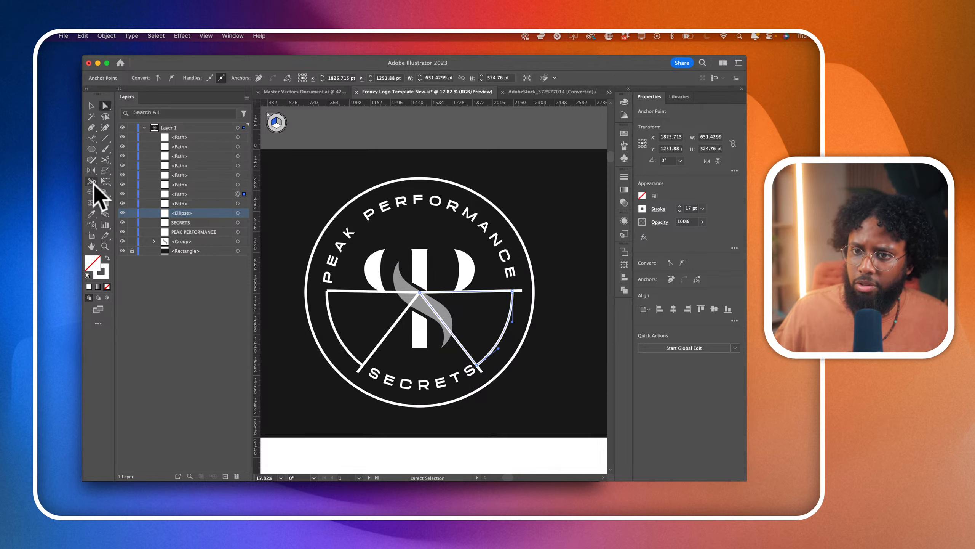
{"action": "left_click", "coordinate": [93, 192]}
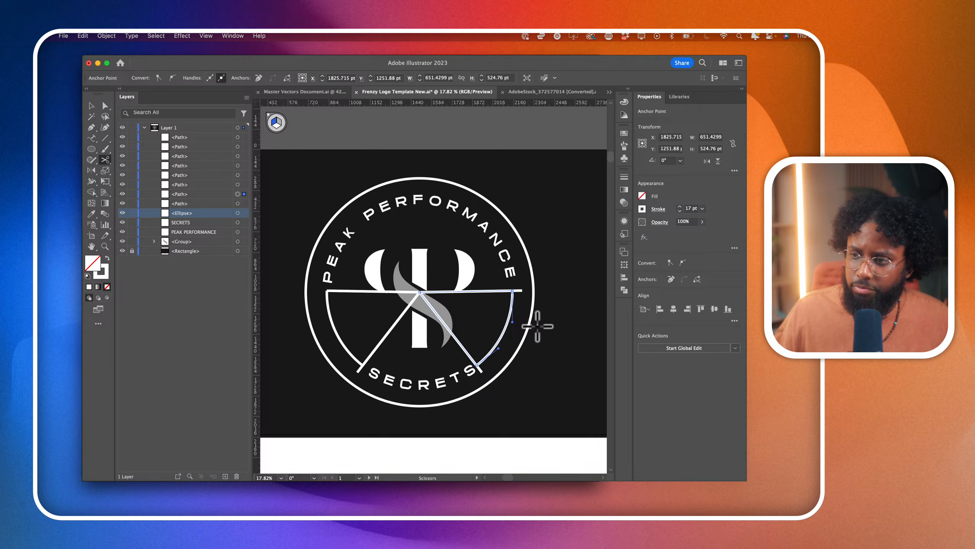
{"action": "left_click", "coordinate": [514, 292]}
{"action": "scroll", "coordinate": [523, 315], "scroll_direction": "up", "scroll_amount": 5}
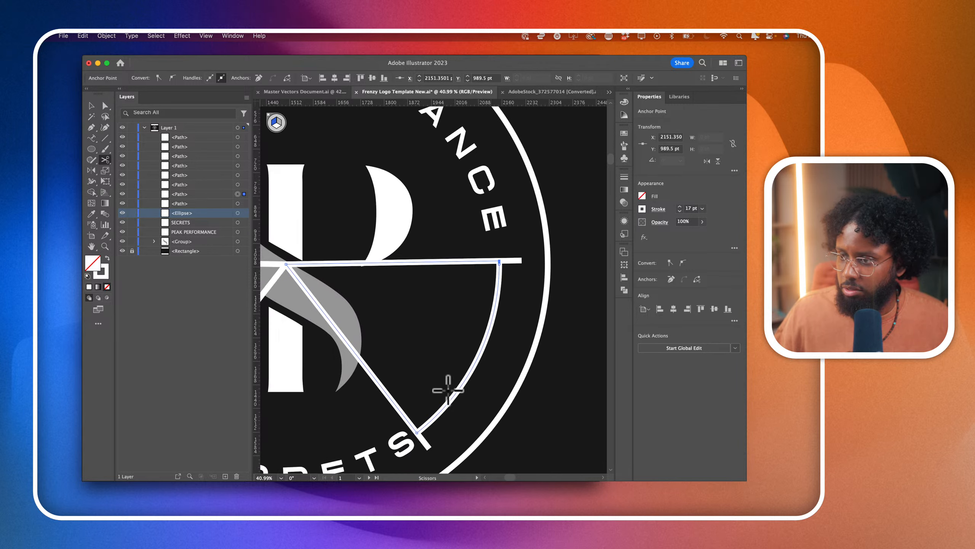
{"action": "left_click", "coordinate": [417, 433]}
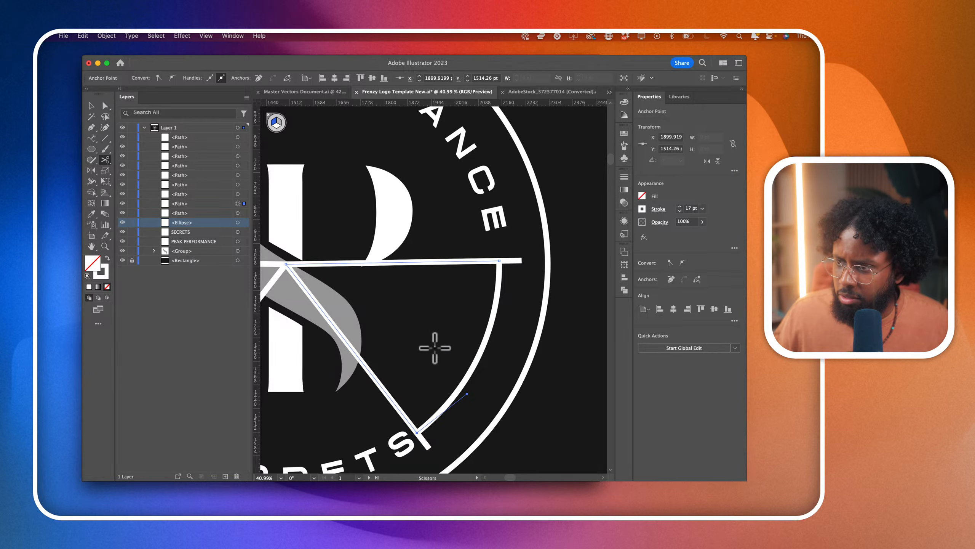
- Select the left arc's wedge outline and split it with Scissors where the arc meets the left diagonal
{"action": "scroll", "coordinate": [392, 317], "scroll_direction": "left", "scroll_amount": 5}
{"action": "scroll", "coordinate": [384, 312], "scroll_direction": "left", "scroll_amount": 3}
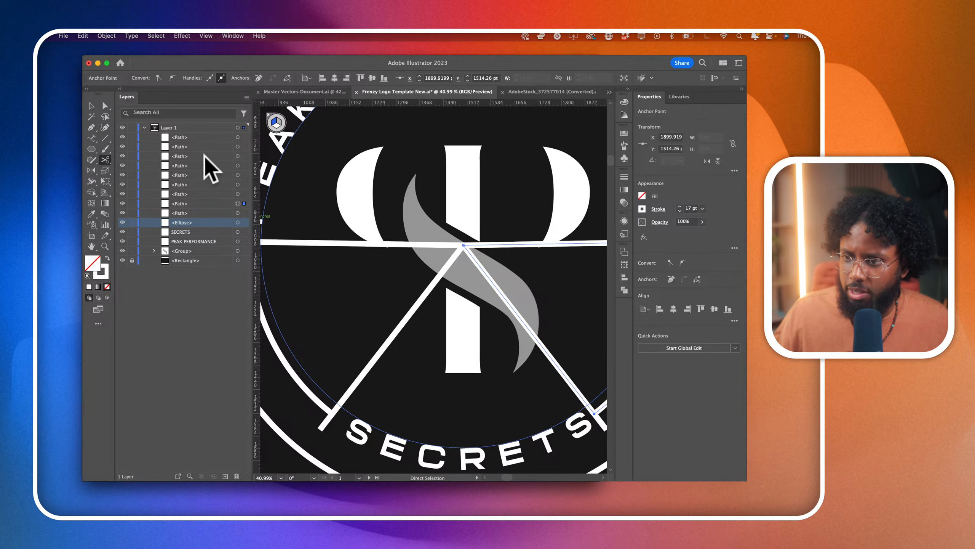
{"action": "left_click", "coordinate": [104, 105]}
{"action": "scroll", "coordinate": [387, 349], "scroll_direction": "left", "scroll_amount": 3}
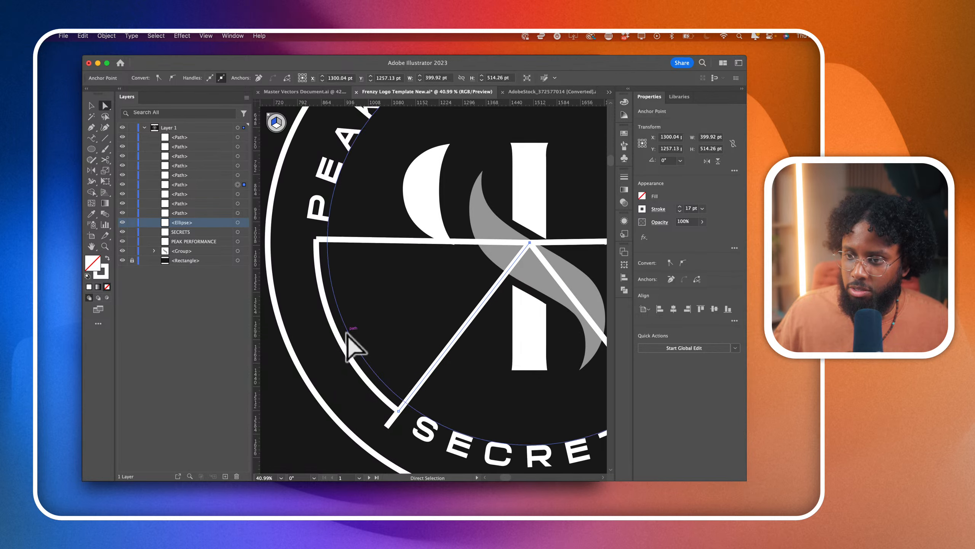
{"action": "left_click", "coordinate": [339, 341]}
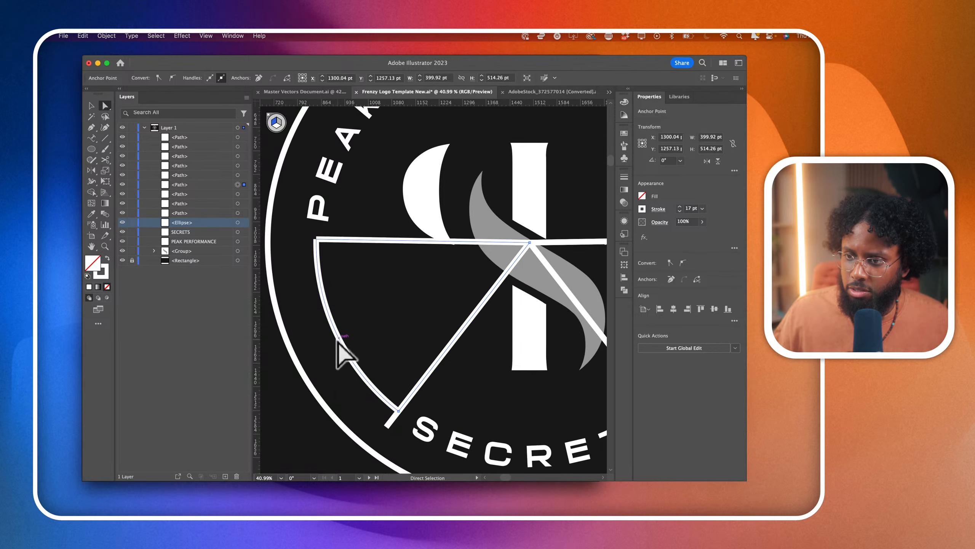
{"action": "left_click", "coordinate": [105, 159]}
{"action": "left_click", "coordinate": [400, 411]}
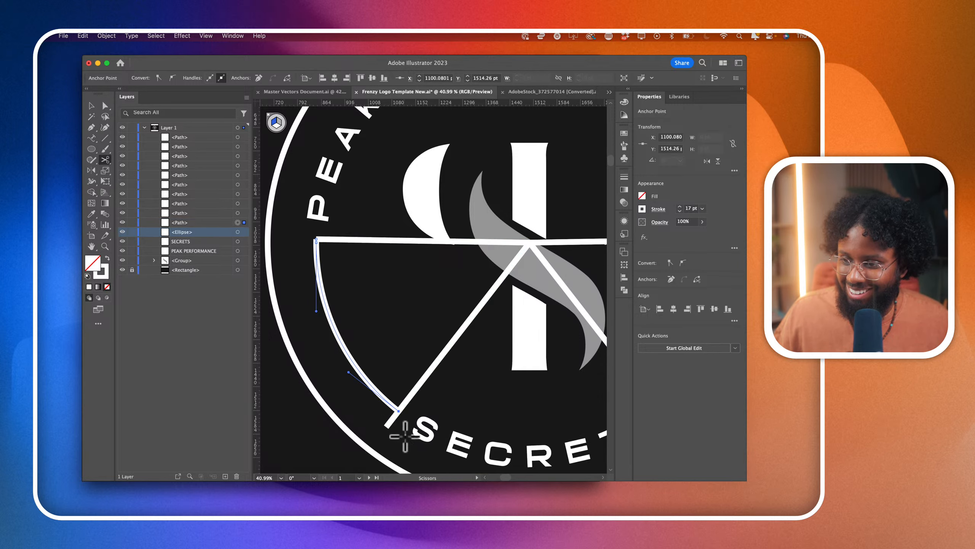
- Delete the left diagonal line and the left half of the horizontal line
{"action": "left_click", "coordinate": [105, 105]}
{"action": "left_click", "coordinate": [467, 322]}
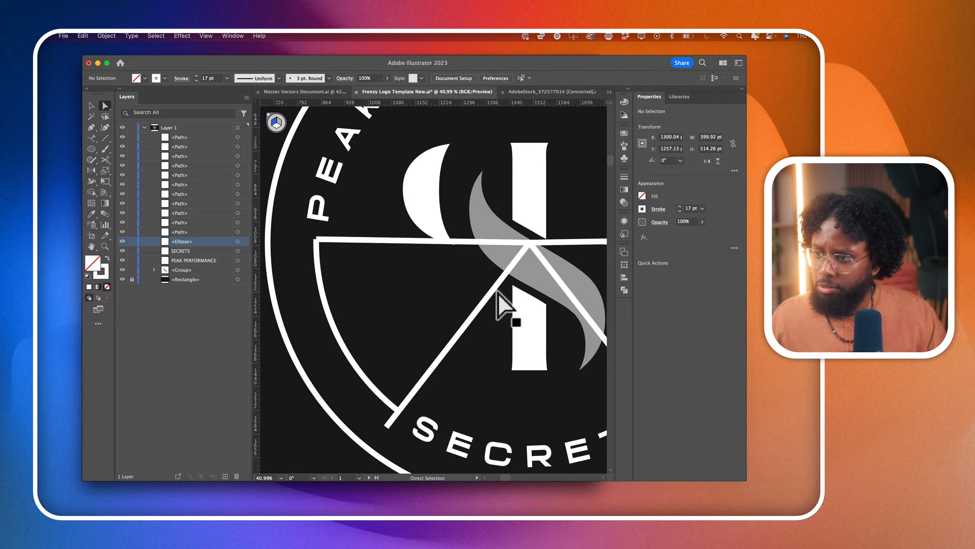
{"action": "key", "text": "Delete"}
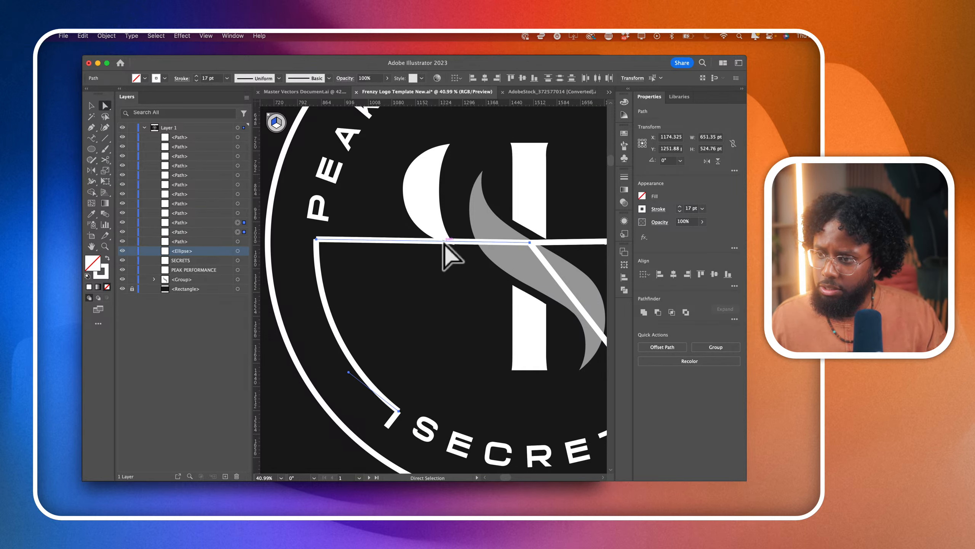
{"action": "key", "text": "Delete"}
{"action": "scroll", "coordinate": [461, 253], "scroll_direction": "down", "scroll_amount": 3}
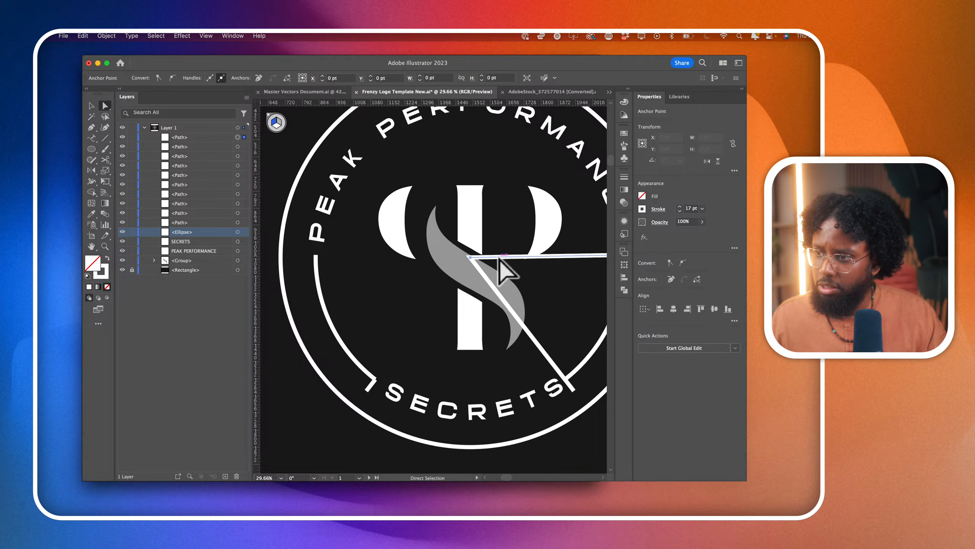
{"action": "scroll", "coordinate": [500, 269], "scroll_direction": "right", "scroll_amount": 5}
{"action": "left_click", "coordinate": [559, 253]}
{"action": "left_click", "coordinate": [557, 252]}
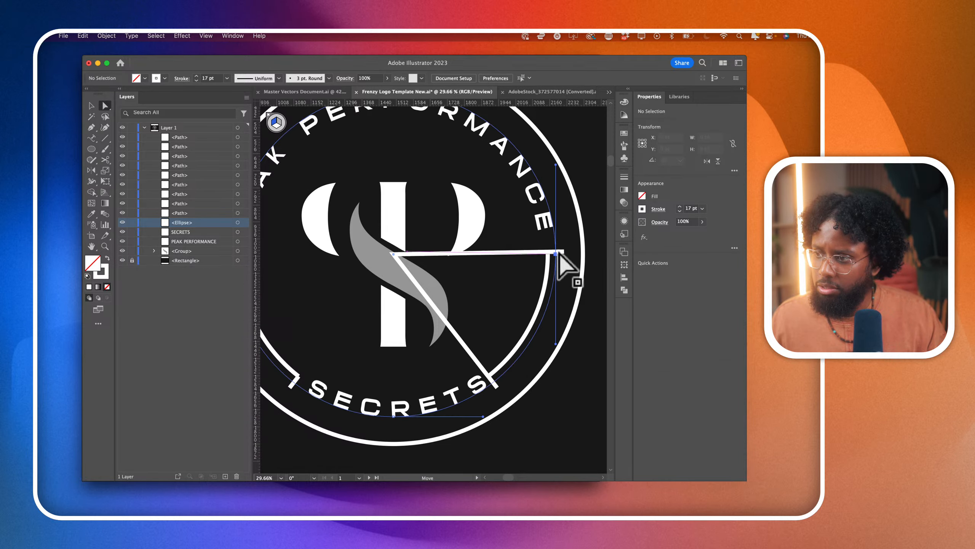
{"action": "key", "text": "Delete"}
{"action": "left_click", "coordinate": [522, 253]}
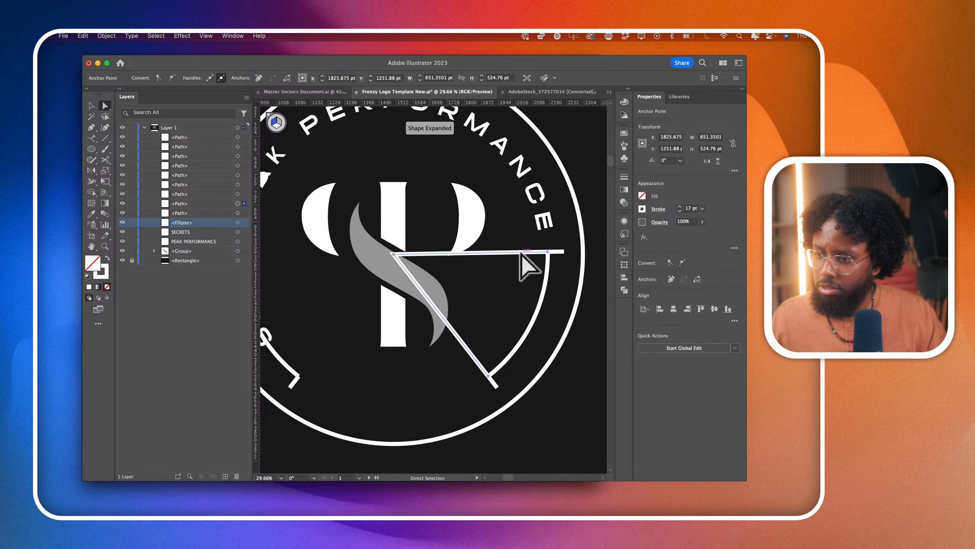
{"action": "key", "text": "super+z"}
- Delete the right half of the horizontal line together with its short end beyond the right arc
{"action": "left_click", "coordinate": [563, 252]}
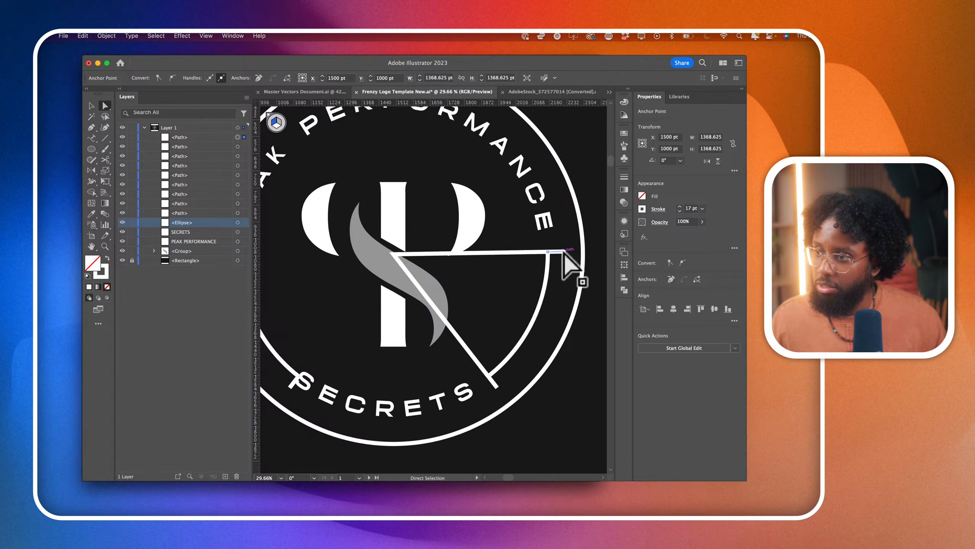
{"action": "key", "text": "Delete"}
{"action": "key", "text": "Delete"}
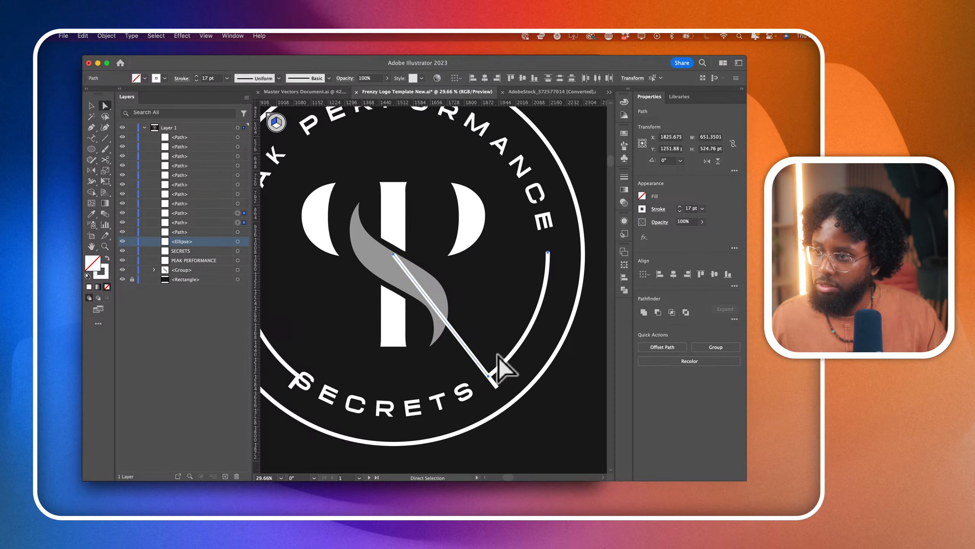
- Delete the right diagonal line and the short diagonal stubs left at both ends of SECRETS
{"action": "left_click", "coordinate": [496, 387]}
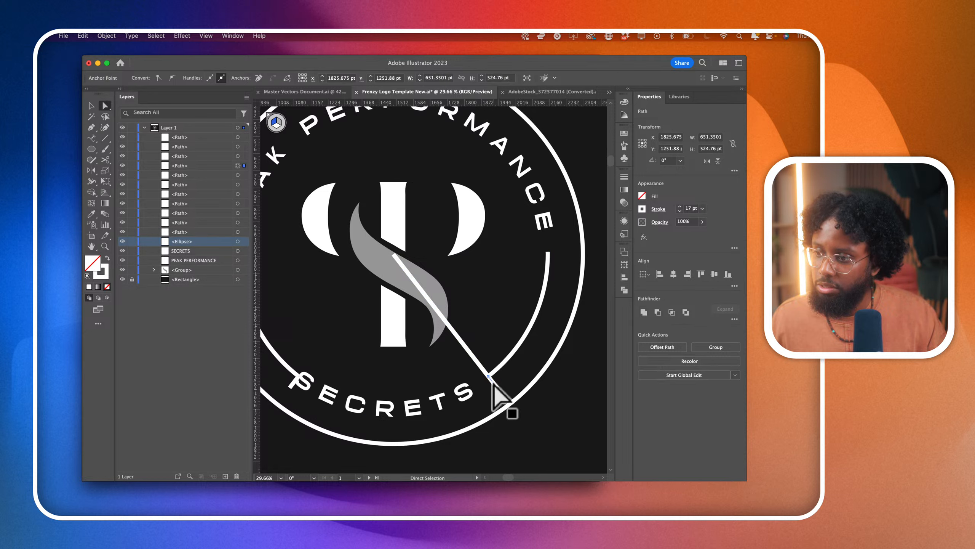
{"action": "key", "text": "Delete"}
{"action": "left_click", "coordinate": [477, 360]}
{"action": "key", "text": "Delete"}
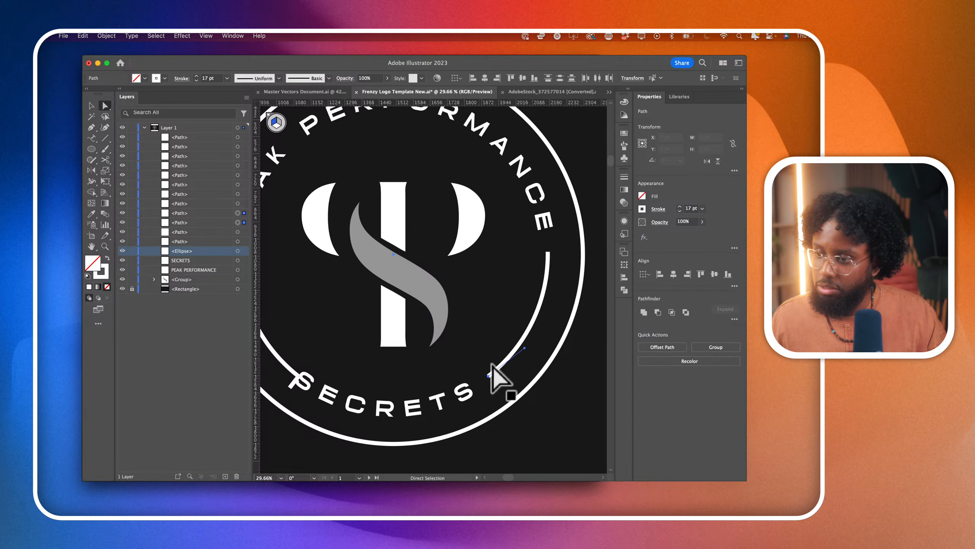
{"action": "scroll", "coordinate": [493, 366], "scroll_direction": "down", "scroll_amount": 3}
{"action": "scroll", "coordinate": [574, 443], "scroll_direction": "down", "scroll_amount": 5}
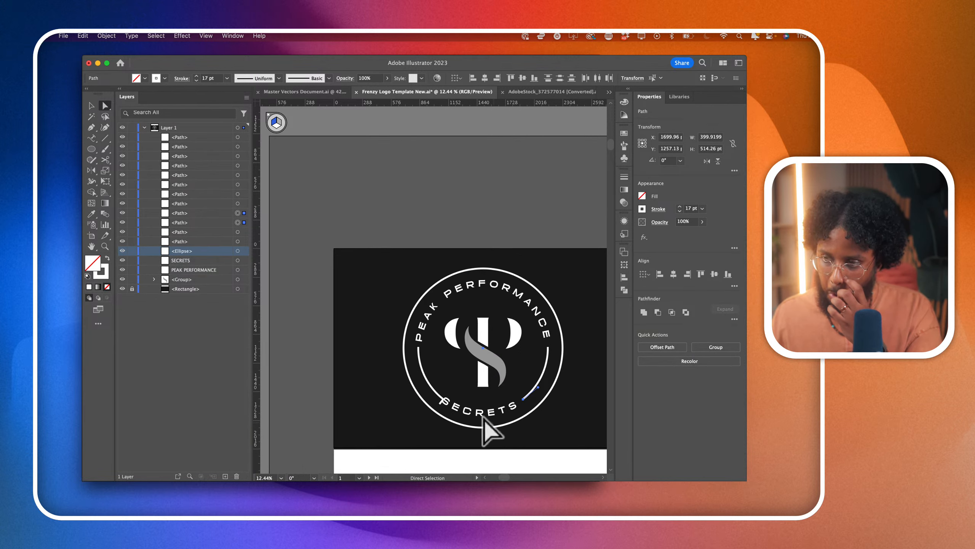
{"action": "left_click", "coordinate": [478, 428]}
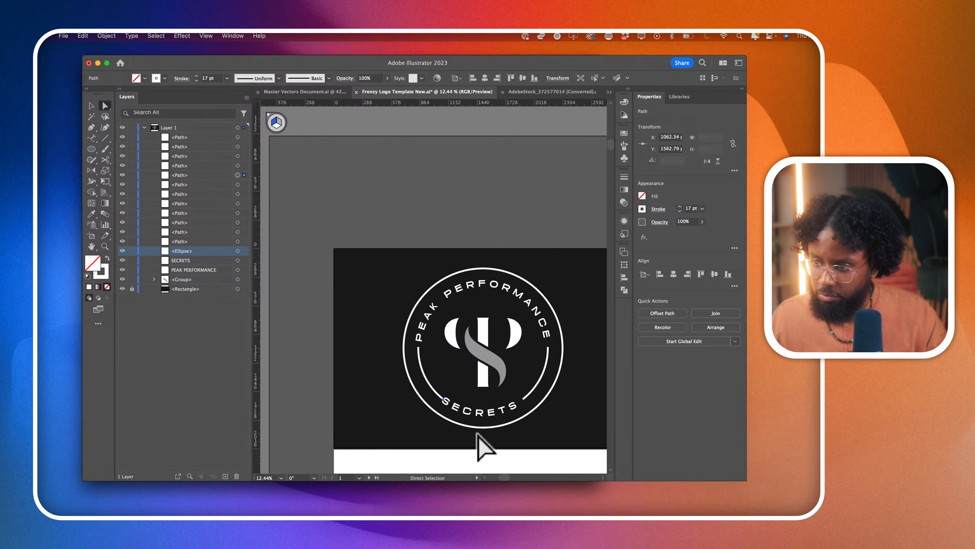
{"action": "scroll", "coordinate": [487, 406], "scroll_direction": "up", "scroll_amount": 5}
- Try to rotate the SECRETS text slightly clockwise around the badge's centre
{"action": "left_click", "coordinate": [495, 414]}
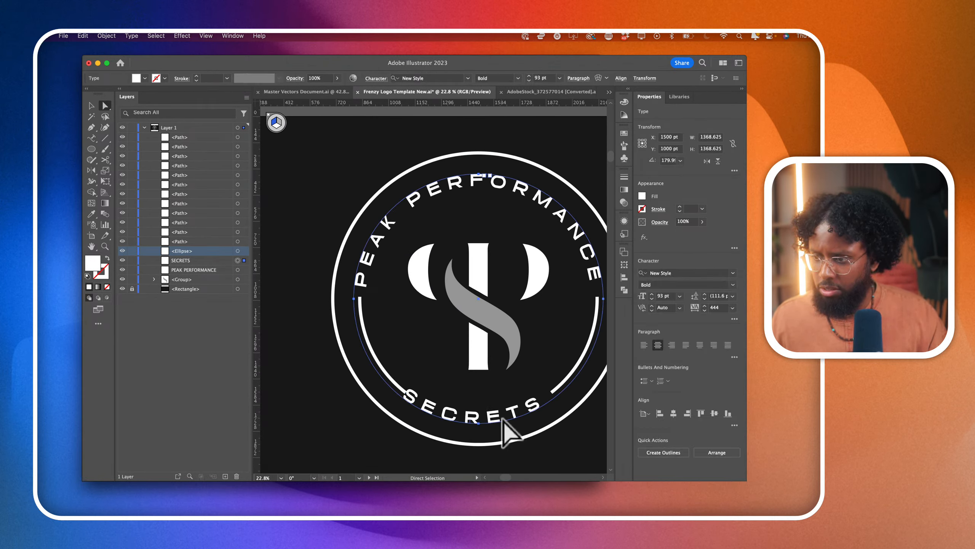
{"action": "scroll", "coordinate": [503, 422], "scroll_direction": "down", "scroll_amount": 3}
{"action": "left_click", "coordinate": [92, 106]}
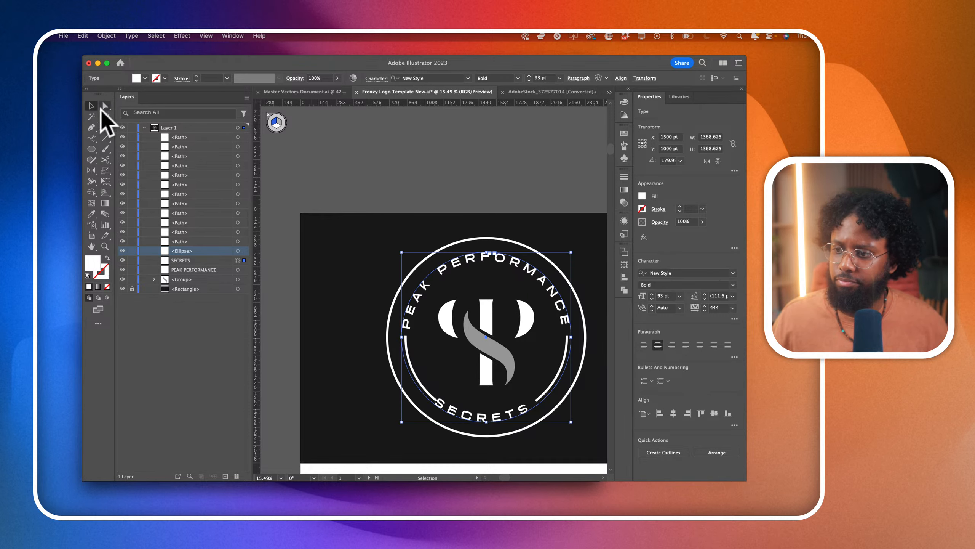
{"action": "scroll", "coordinate": [365, 305], "scroll_direction": "right", "scroll_amount": 2}
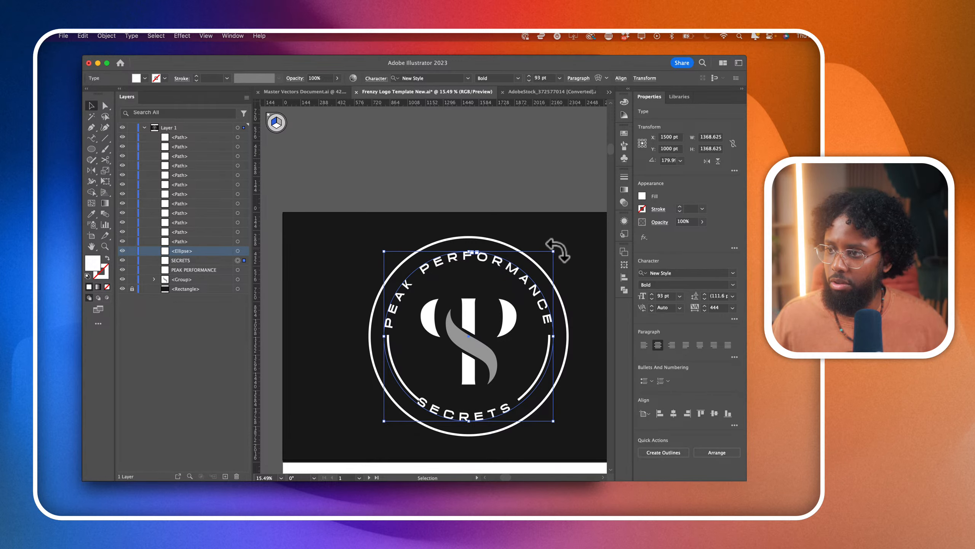
{"action": "mouse_move", "coordinate": [557, 255]}
{"action": "left_mouse_down"}
{"action": "mouse_move", "coordinate": [546, 244]}
{"action": "mouse_move", "coordinate": [560, 256]}
{"action": "left_mouse_up"}
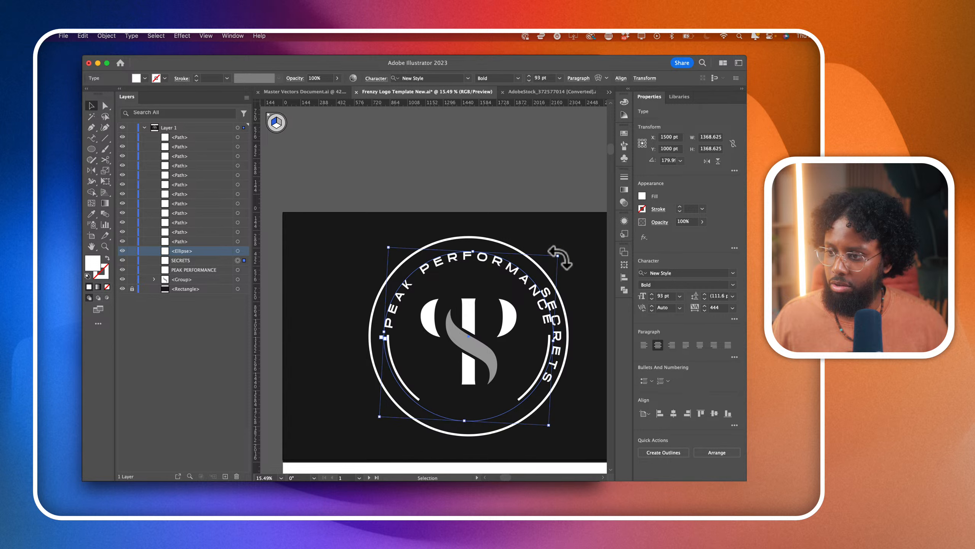
- Undo the SECRETS rotation and redo the removal of the right diagonal and the left stub
{"action": "key", "text": "super+z"}
{"action": "key", "text": "super+z"}
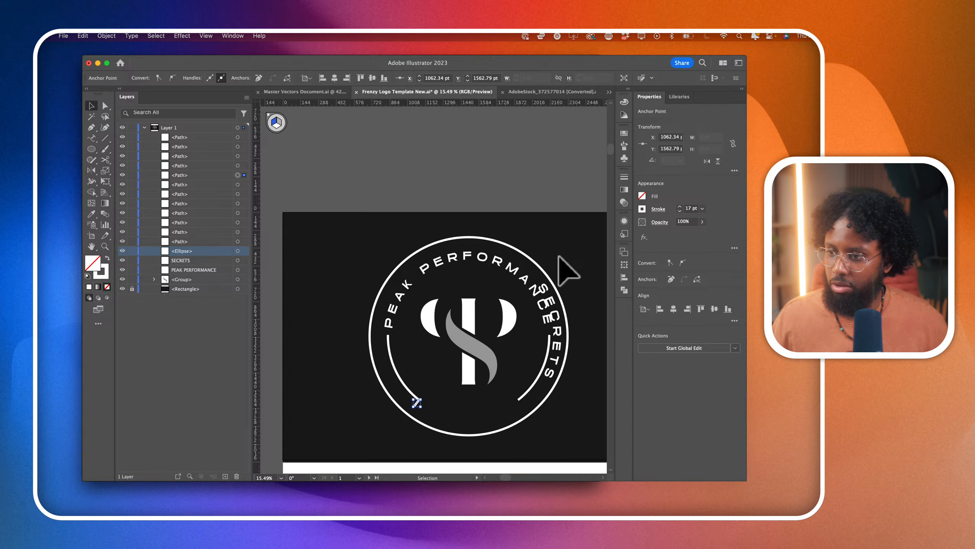
{"action": "key", "text": "super+z"}
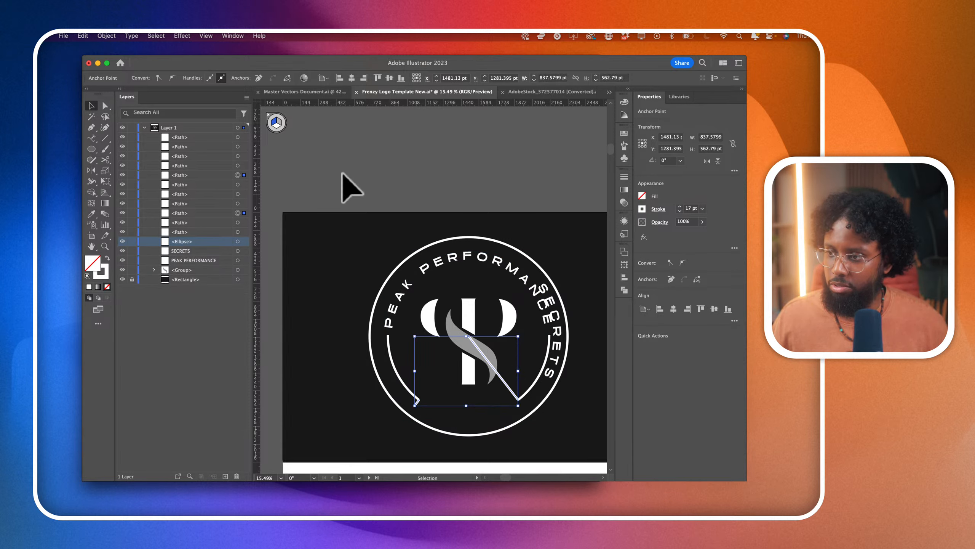
{"action": "left_click", "coordinate": [83, 35]}
{"action": "left_click", "coordinate": [89, 60]}
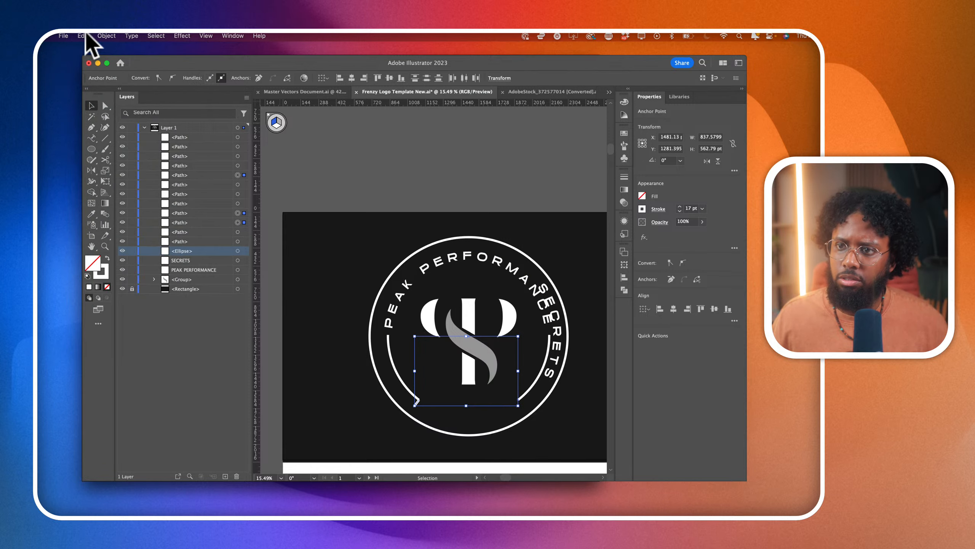
{"action": "left_click", "coordinate": [82, 35]}
{"action": "left_click", "coordinate": [89, 59]}
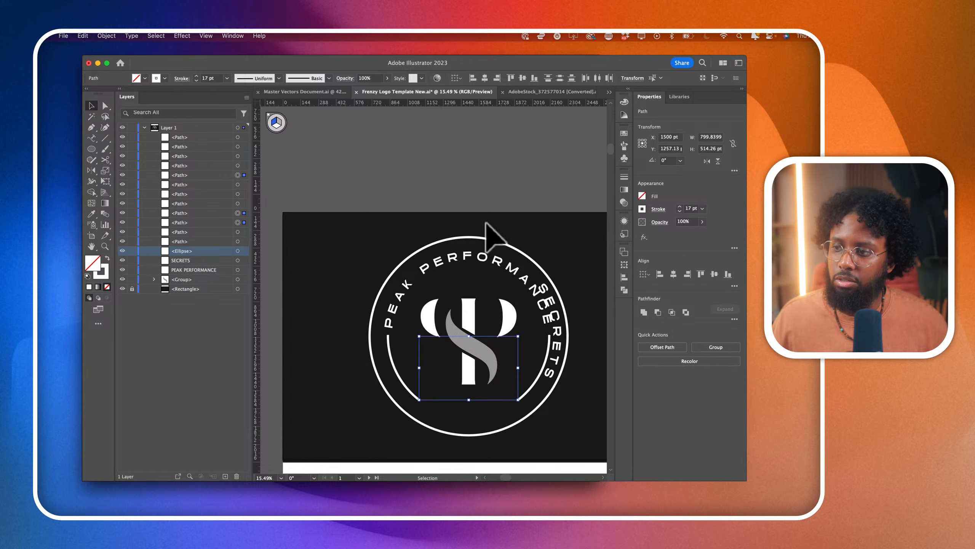
- Flip the SECRETS text to the inner side of its circular path so its letters face the opposite direction
{"action": "left_click", "coordinate": [550, 304]}
{"action": "left_click_drag", "start_coordinate": [550, 305], "coordinate": [555, 307]}
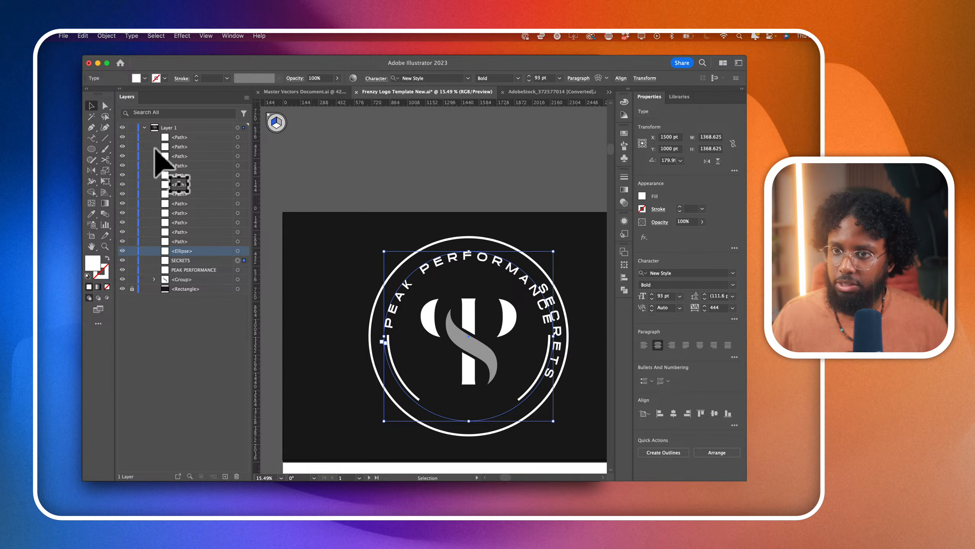
{"action": "left_click", "coordinate": [104, 106]}
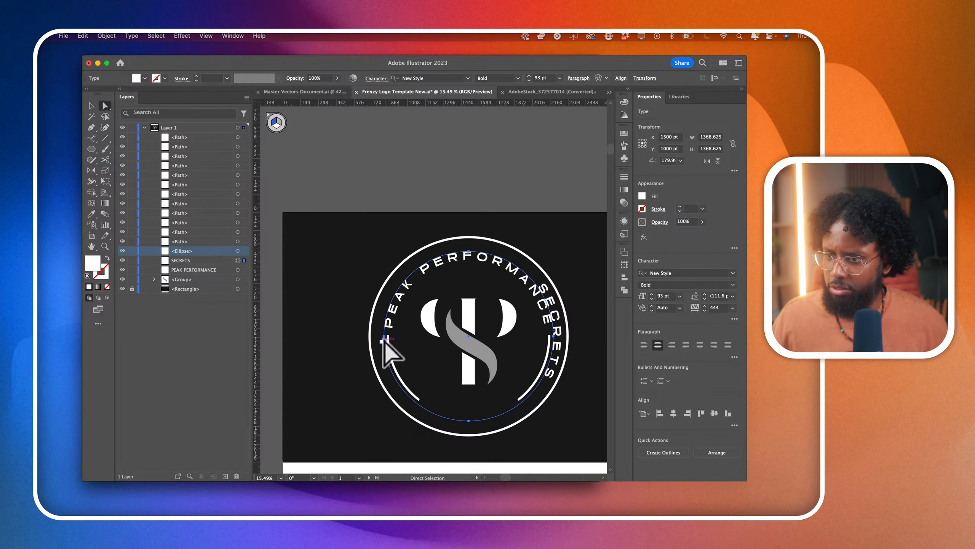
{"action": "scroll", "coordinate": [573, 335], "scroll_direction": "up", "scroll_amount": 5}
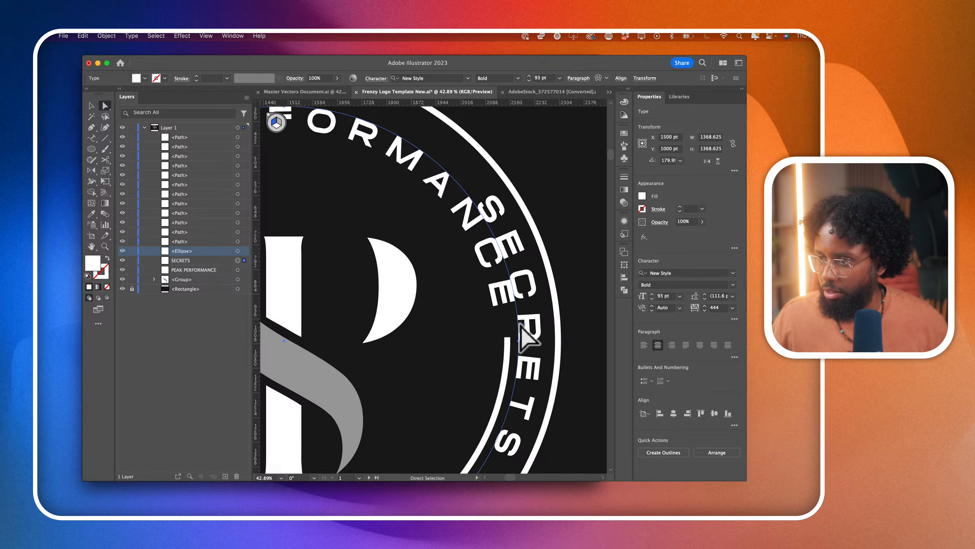
{"action": "mouse_move", "coordinate": [519, 327]}
{"action": "left_mouse_down"}
{"action": "mouse_move", "coordinate": [503, 407]}
{"action": "mouse_move", "coordinate": [523, 337]}
{"action": "left_mouse_up"}
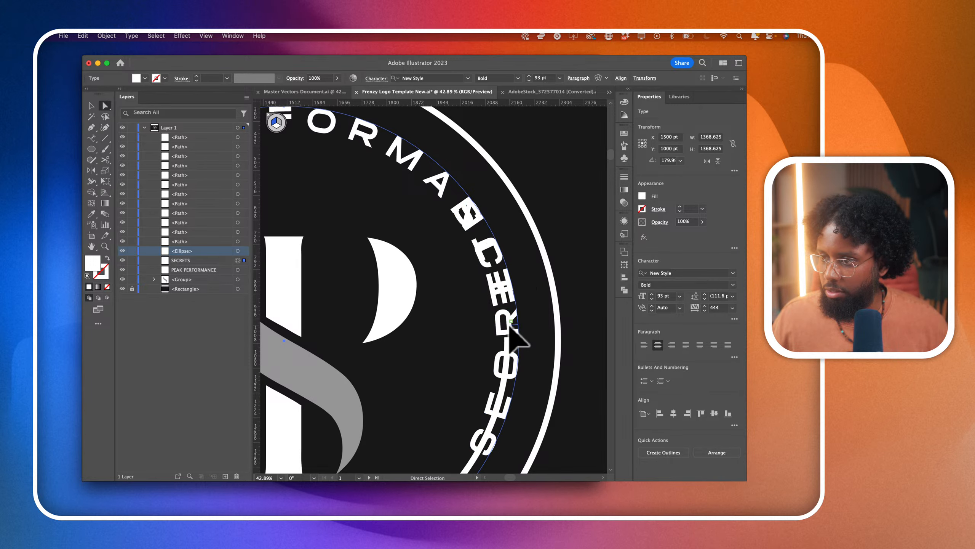
- Rotate SECRETS around the badge's centre to sit at the bottom between the two arcs, and deselect it
{"action": "scroll", "coordinate": [522, 337], "scroll_direction": "down", "scroll_amount": 3}
{"action": "key", "text": "v"}
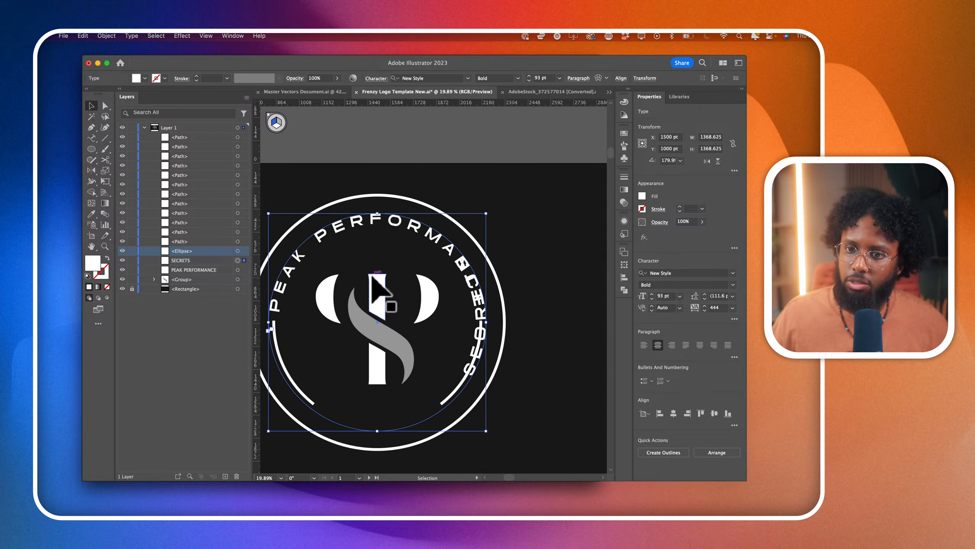
{"action": "scroll", "coordinate": [346, 261], "scroll_direction": "down", "scroll_amount": 1}
{"action": "left_click_drag", "start_coordinate": [496, 214], "coordinate": [493, 466]}
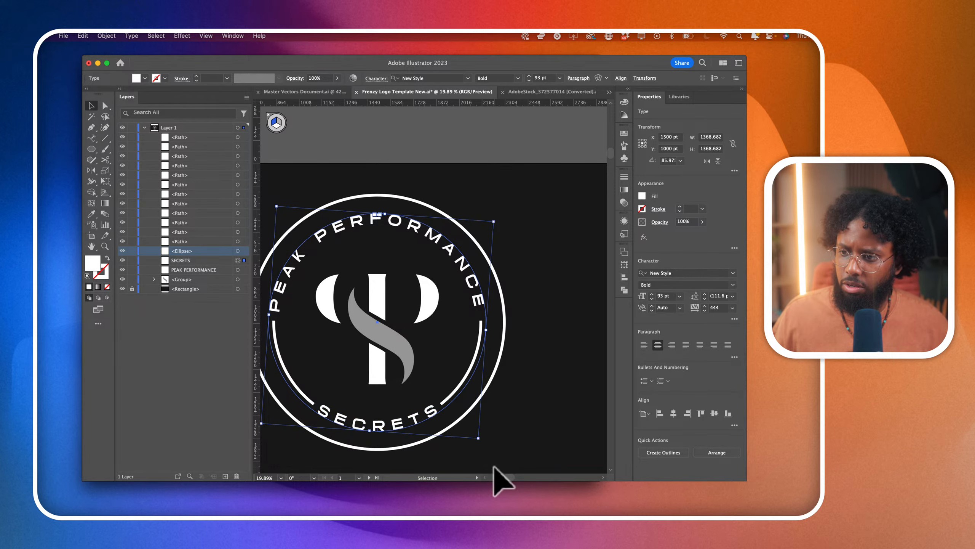
{"action": "scroll", "coordinate": [493, 466], "scroll_direction": "down", "scroll_amount": 2}
{"action": "left_click", "coordinate": [516, 440]}
{"action": "scroll", "coordinate": [516, 440], "scroll_direction": "down", "scroll_amount": 2}
{"action": "scroll", "coordinate": [515, 448], "scroll_direction": "down", "scroll_amount": 2}
{"action": "scroll", "coordinate": [517, 457], "scroll_direction": "up", "scroll_amount": 3}
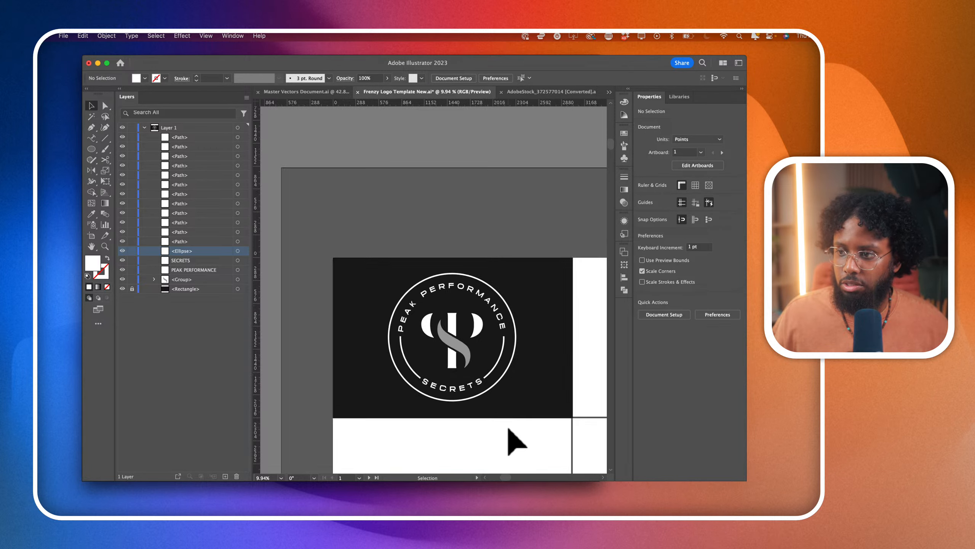
- Select both inner arcs beside SECRETS and apply a thin art brush to their strokes
{"action": "left_click", "coordinate": [484, 324]}
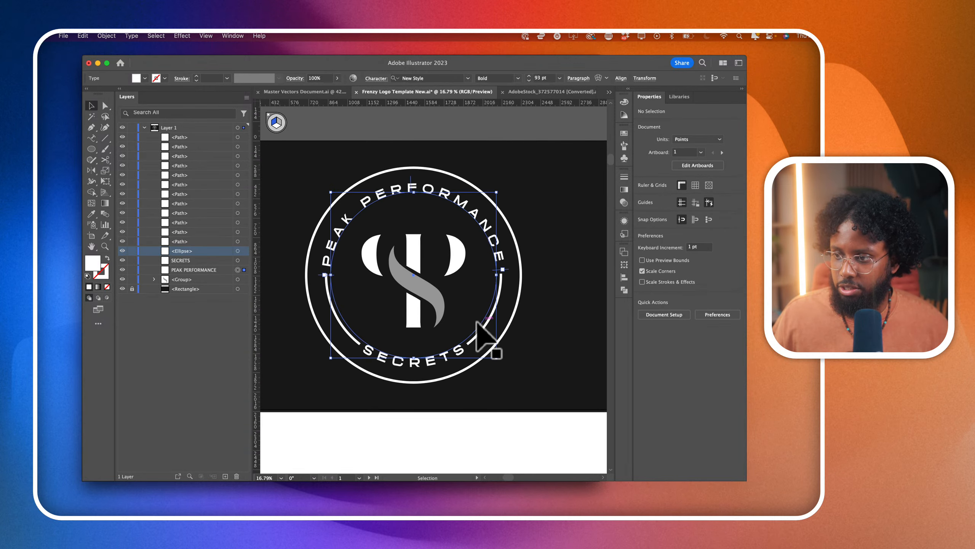
{"action": "left_click", "coordinate": [356, 341], "text": "shift"}
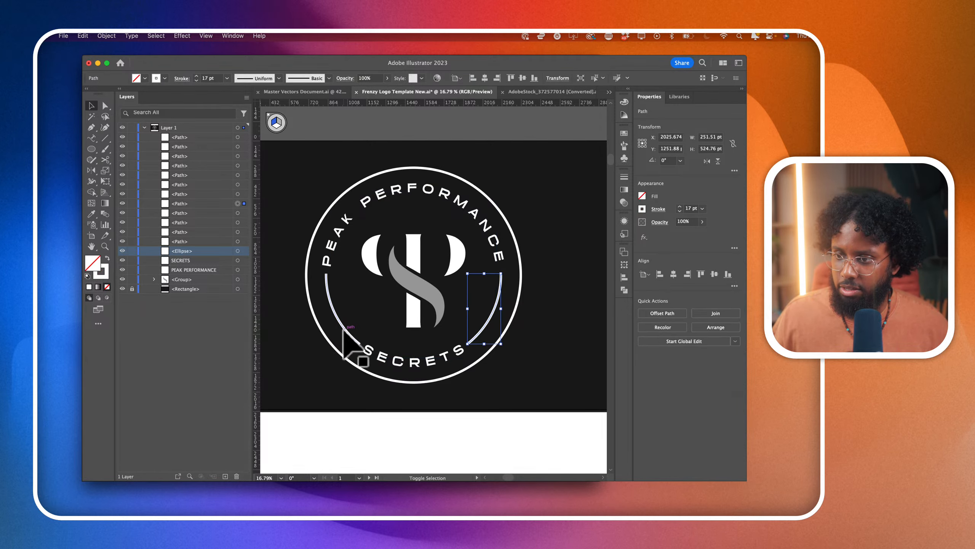
{"action": "left_click", "coordinate": [625, 145]}
{"action": "left_click", "coordinate": [556, 156]}
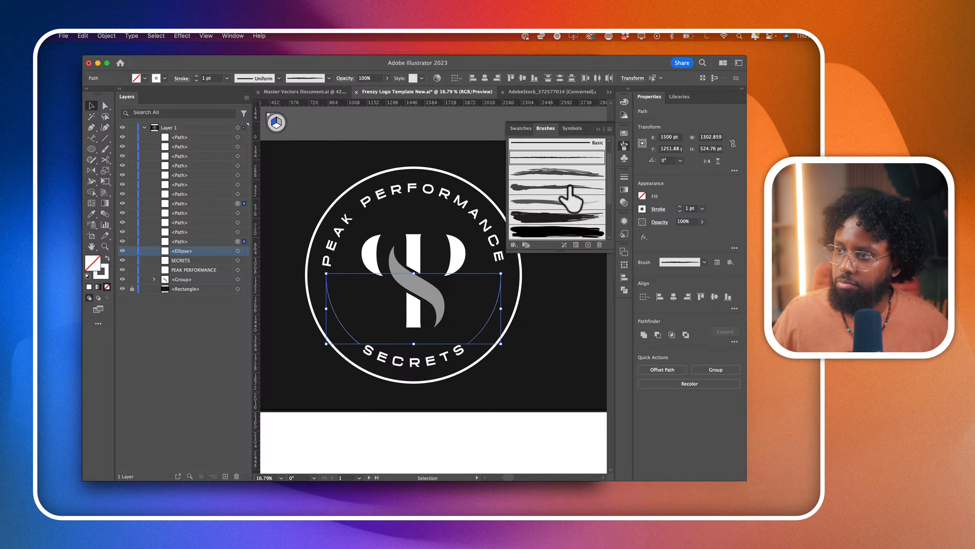
{"action": "scroll", "coordinate": [572, 200], "scroll_direction": "down", "scroll_amount": 2}
{"action": "scroll", "coordinate": [573, 193], "scroll_direction": "up", "scroll_amount": 3}
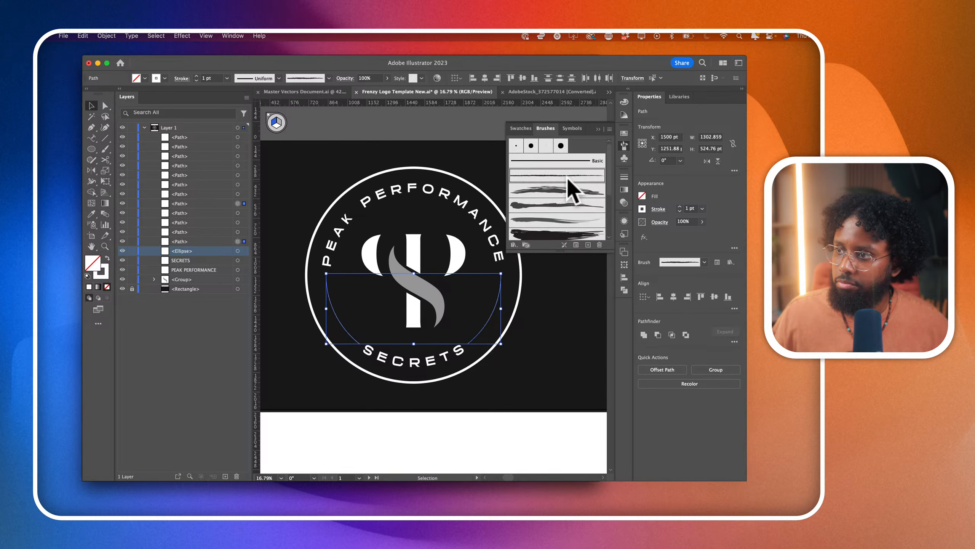
{"action": "left_click", "coordinate": [598, 130]}
{"action": "left_click", "coordinate": [625, 146]}
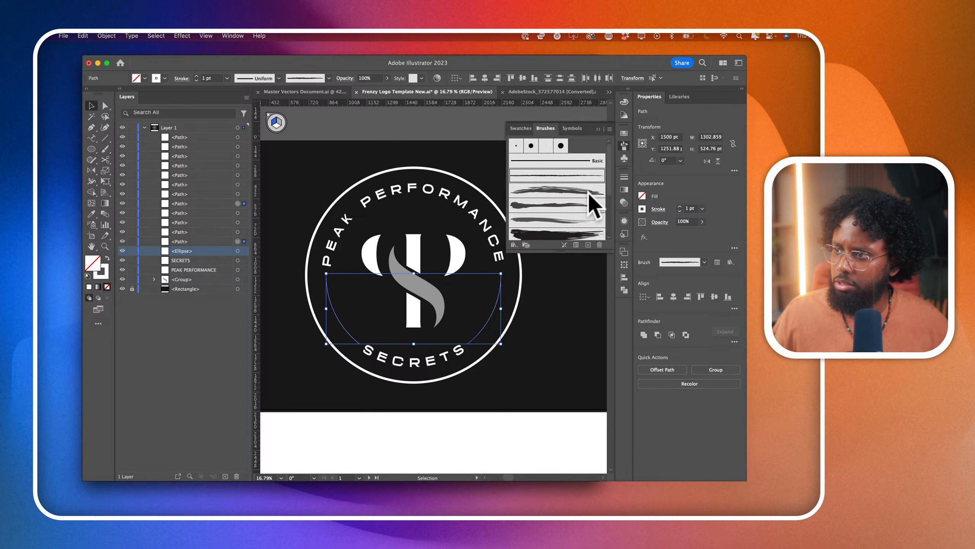
- Open the Artistic_Ink brush library and enlarge it to reach its tapered solid strokes
{"action": "left_click", "coordinate": [514, 244]}
{"action": "mouse_move", "coordinate": [525, 269]}
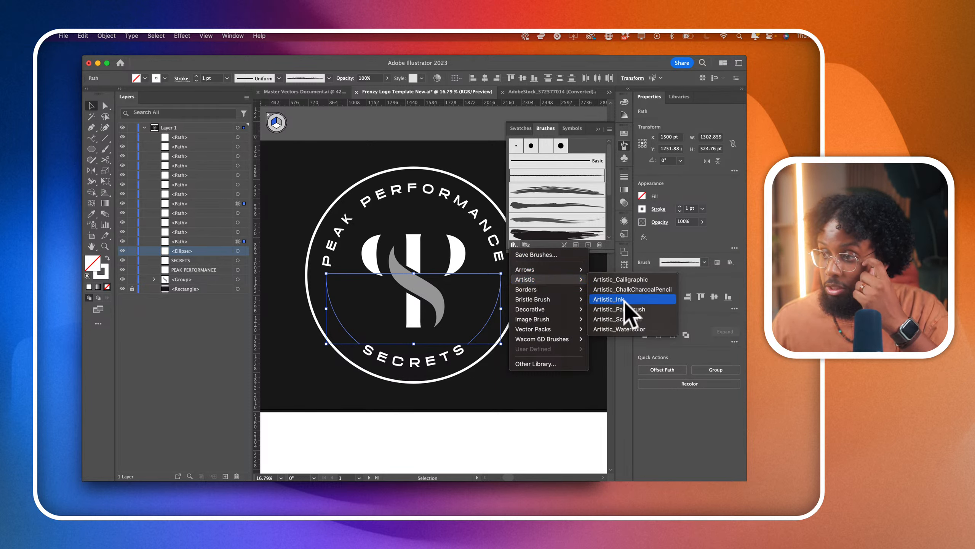
{"action": "left_click", "coordinate": [624, 302]}
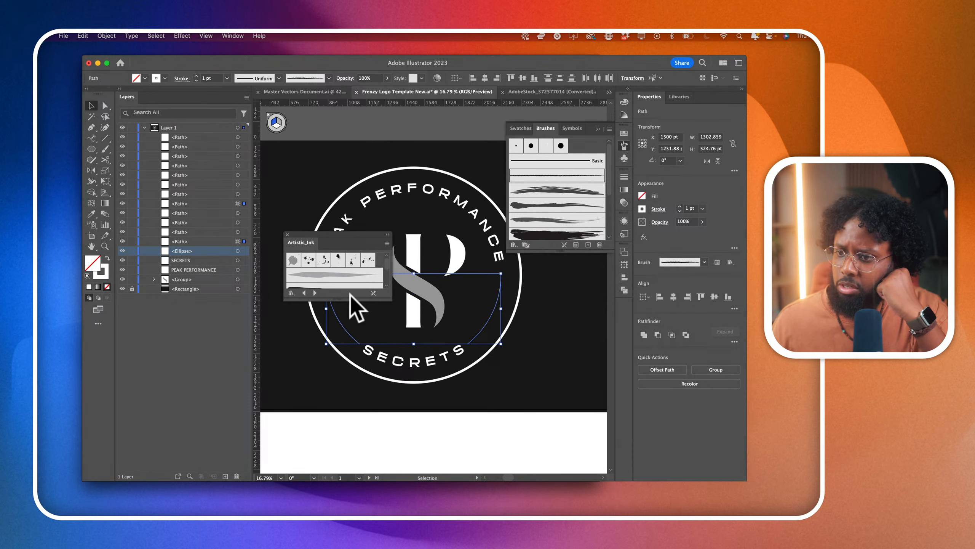
{"action": "left_click_drag", "start_coordinate": [350, 302], "coordinate": [354, 414]}
{"action": "scroll", "coordinate": [351, 404], "scroll_direction": "down", "scroll_amount": 5}
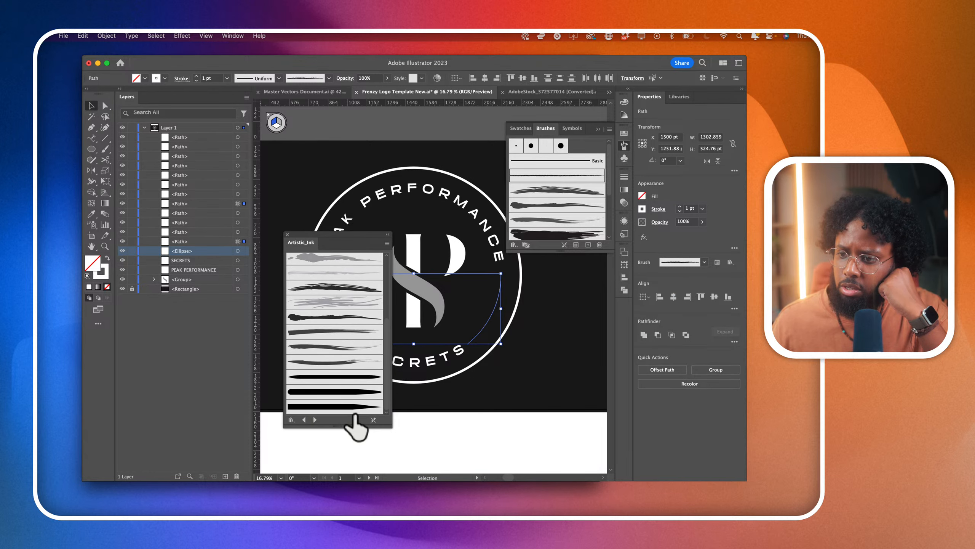
- Apply a tapered ink brush to both arcs with a 2 pt stroke and close the brush library
{"action": "left_click", "coordinate": [357, 392]}
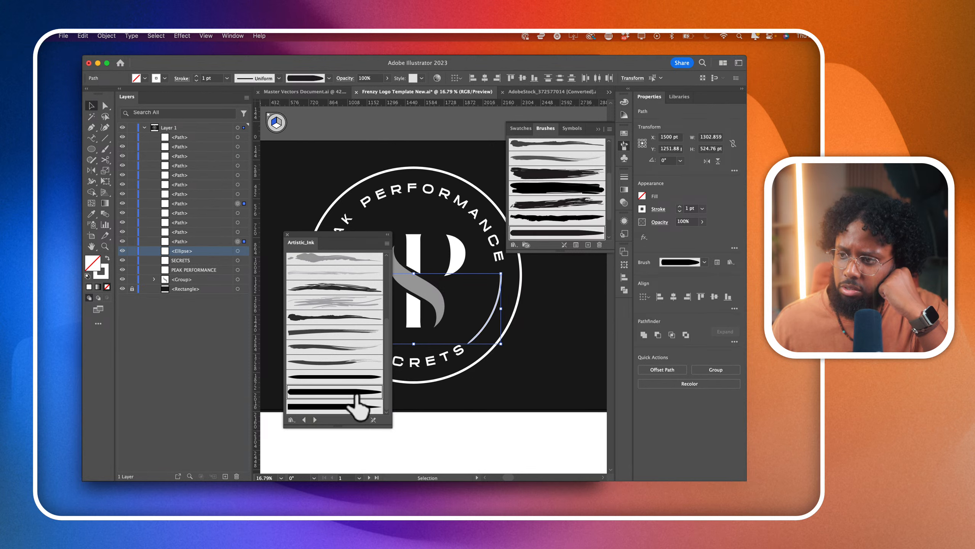
{"action": "left_click", "coordinate": [355, 405]}
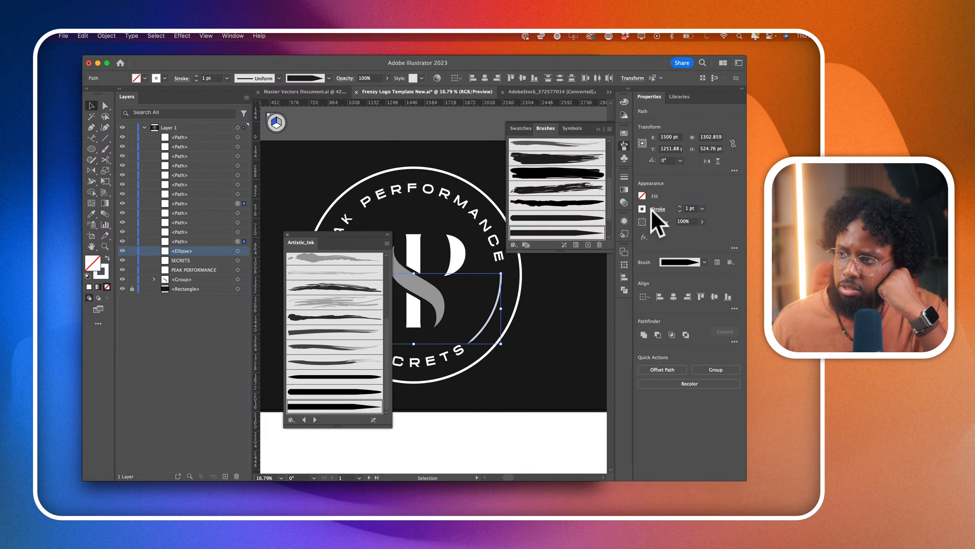
{"action": "left_click", "coordinate": [680, 207]}
{"action": "left_click", "coordinate": [680, 206]}
{"action": "left_click", "coordinate": [681, 207]}
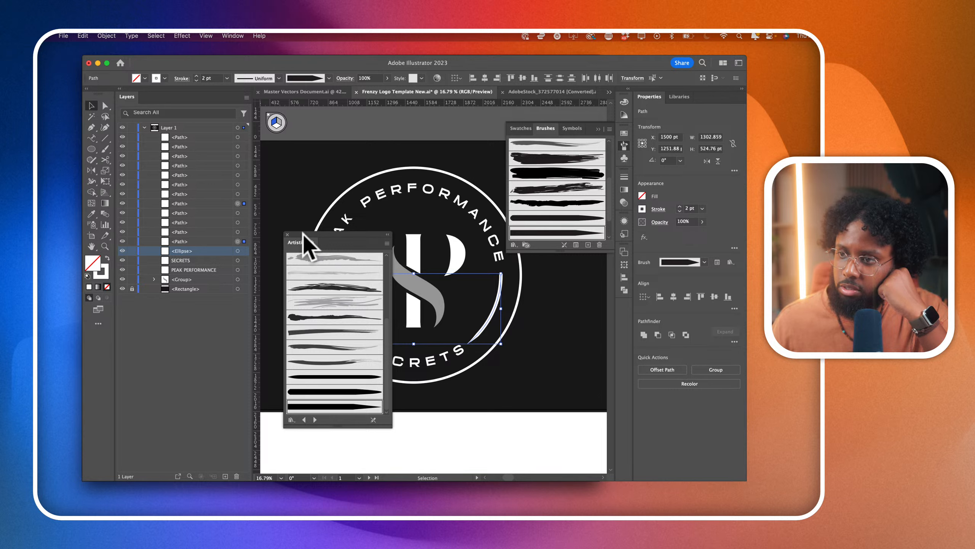
{"action": "left_click", "coordinate": [287, 235]}
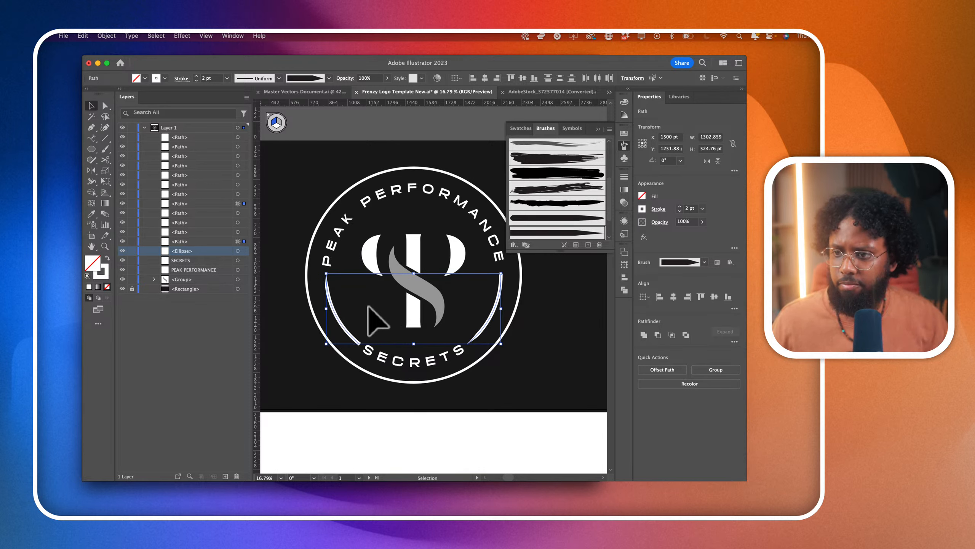
- Select only the anchor points of the right arc and check its taper up close
{"action": "left_click", "coordinate": [107, 107]}
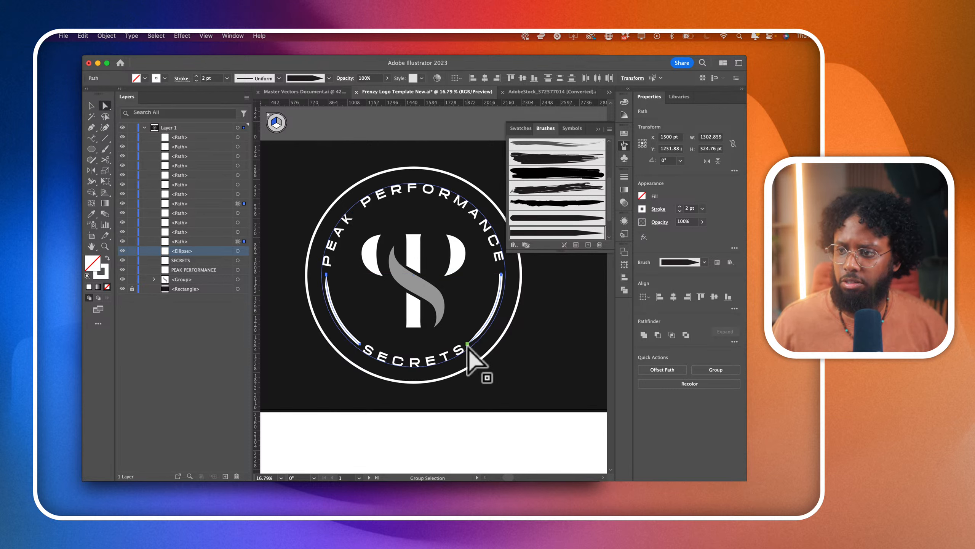
{"action": "key", "text": "c"}
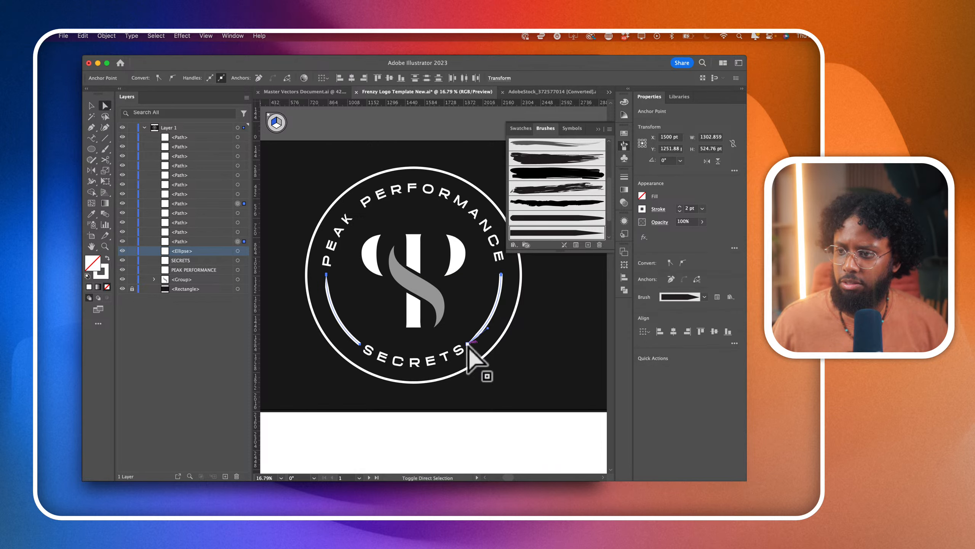
{"action": "left_click", "coordinate": [468, 344]}
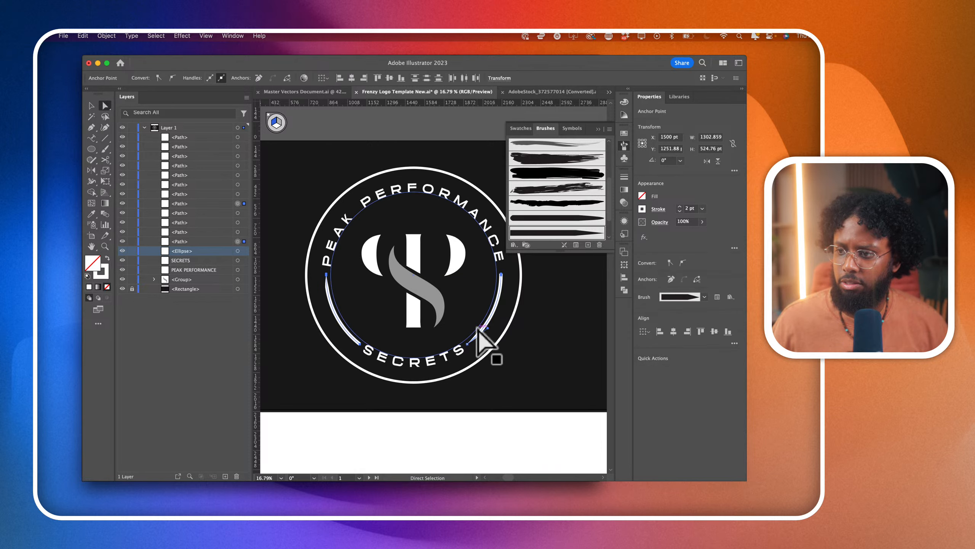
{"action": "left_click", "coordinate": [502, 274]}
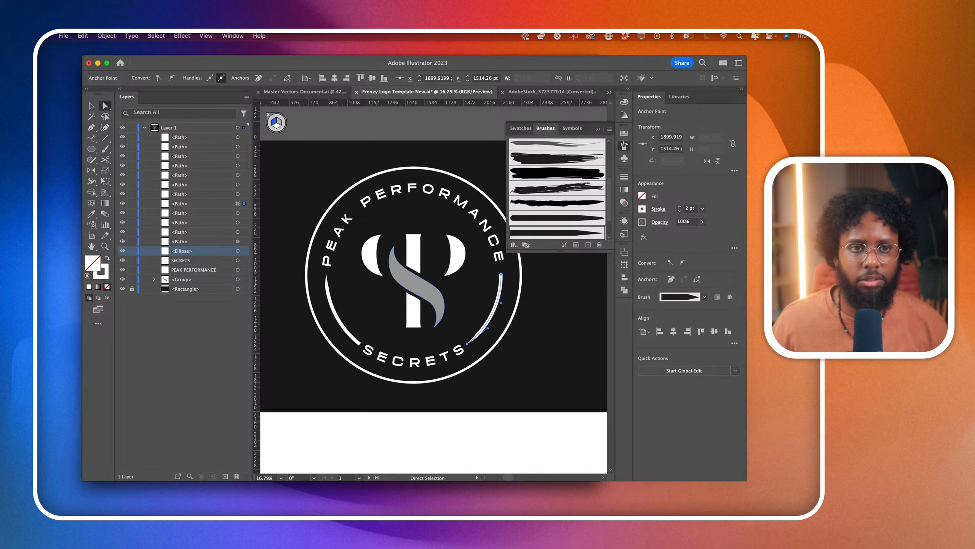
{"action": "scroll", "coordinate": [484, 293], "scroll_direction": "up", "scroll_amount": 5}
{"action": "scroll", "coordinate": [490, 292], "scroll_direction": "right", "scroll_amount": 4}
{"action": "scroll", "coordinate": [489, 293], "scroll_direction": "up", "scroll_amount": 1}
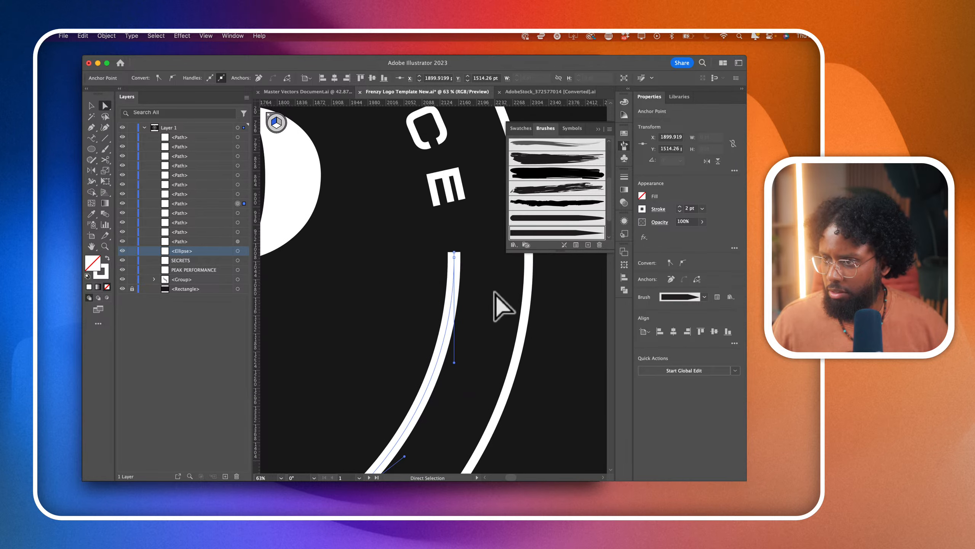
{"action": "scroll", "coordinate": [495, 294], "scroll_direction": "up", "scroll_amount": 3}
{"action": "scroll", "coordinate": [493, 295], "scroll_direction": "left", "scroll_amount": 1}
{"action": "scroll", "coordinate": [446, 267], "scroll_direction": "down", "scroll_amount": 5}
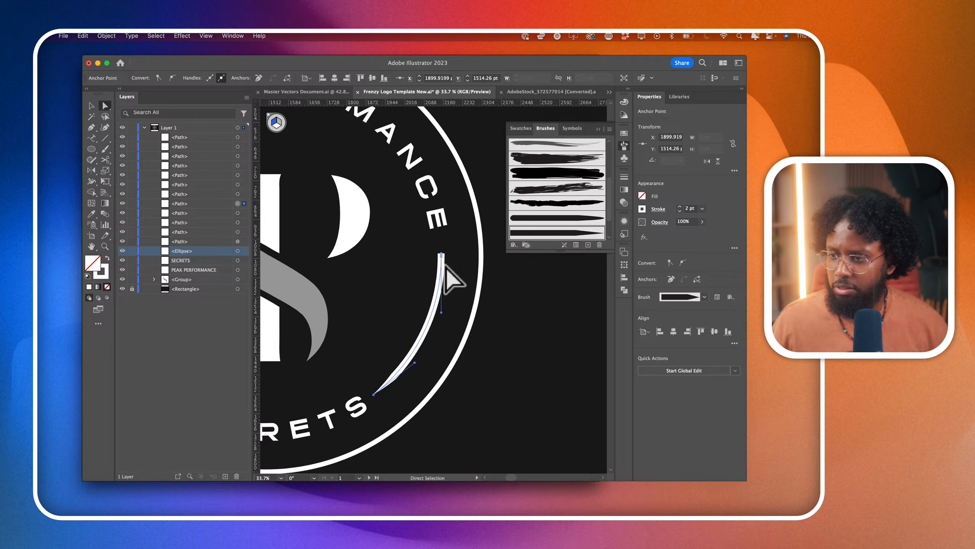
{"action": "scroll", "coordinate": [446, 267], "scroll_direction": "down", "scroll_amount": 3}
- Reverse the path direction of the right arc so its taper mirrors the left arc, and deselect it
{"action": "key", "text": "super+Tab"}
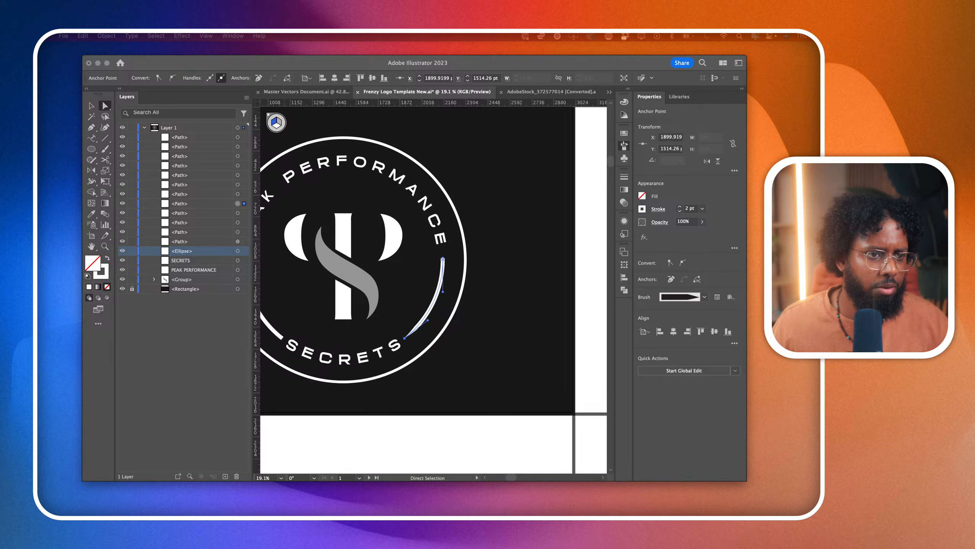
{"action": "key", "text": "F5"}
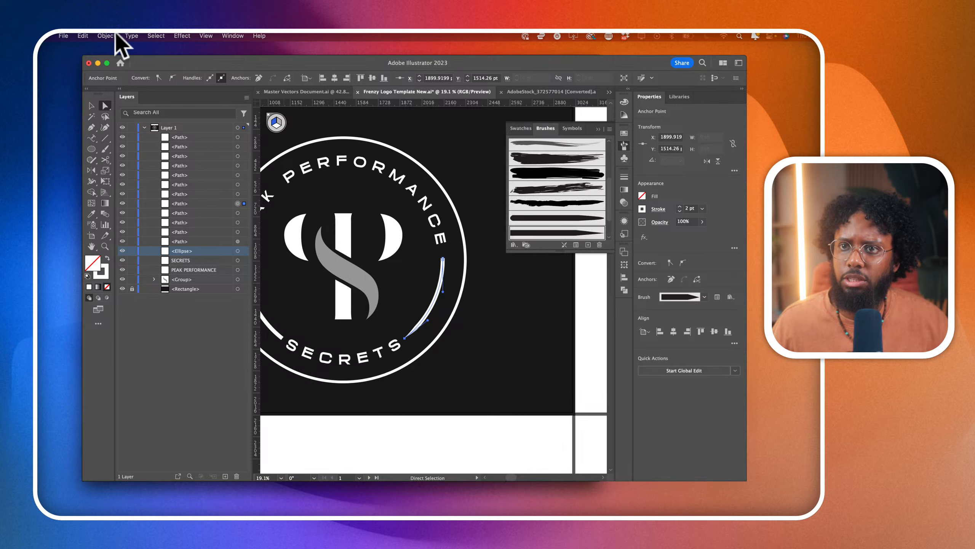
{"action": "left_click", "coordinate": [112, 36]}
{"action": "mouse_move", "coordinate": [132, 274]}
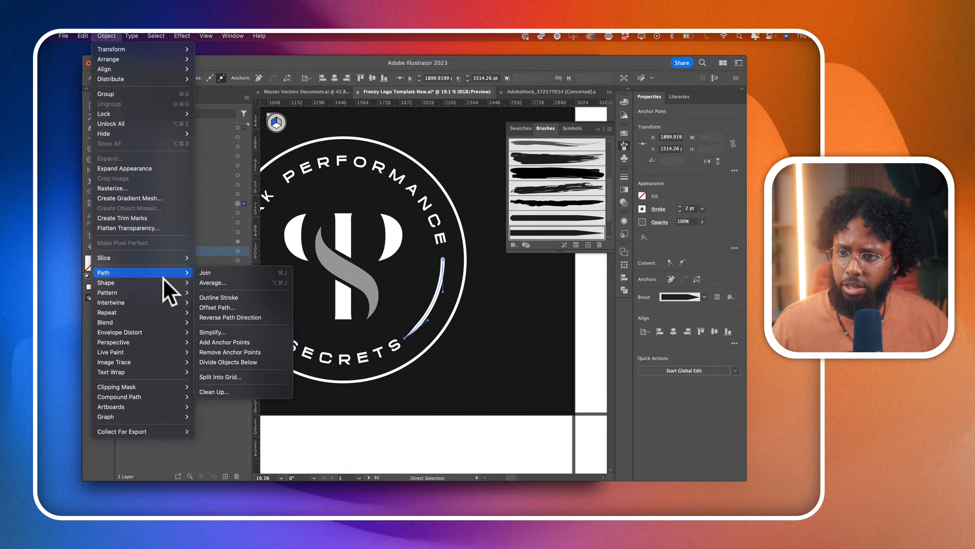
{"action": "left_click", "coordinate": [218, 317]}
{"action": "scroll", "coordinate": [374, 349], "scroll_direction": "down", "scroll_amount": 2}
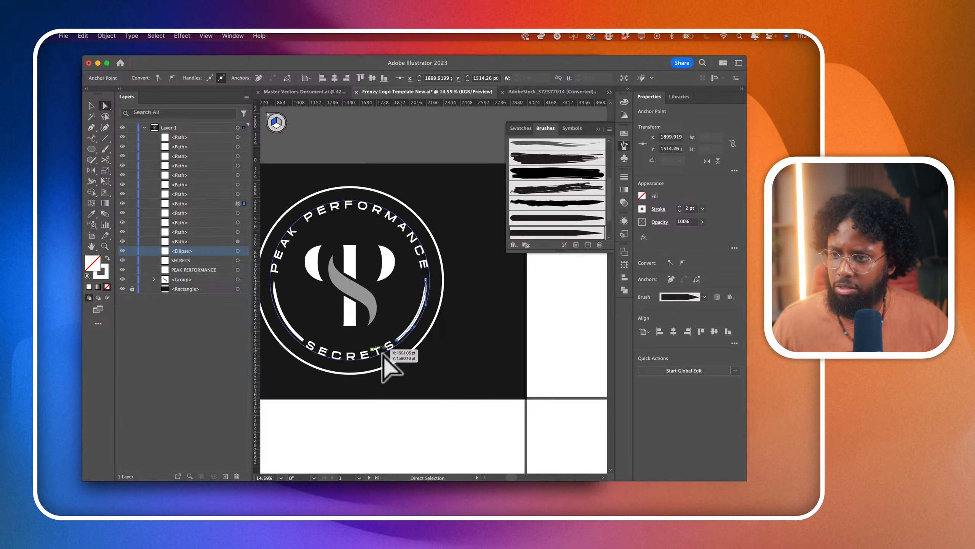
{"action": "left_click", "coordinate": [475, 420]}
{"action": "scroll", "coordinate": [476, 420], "scroll_direction": "down", "scroll_amount": 2}
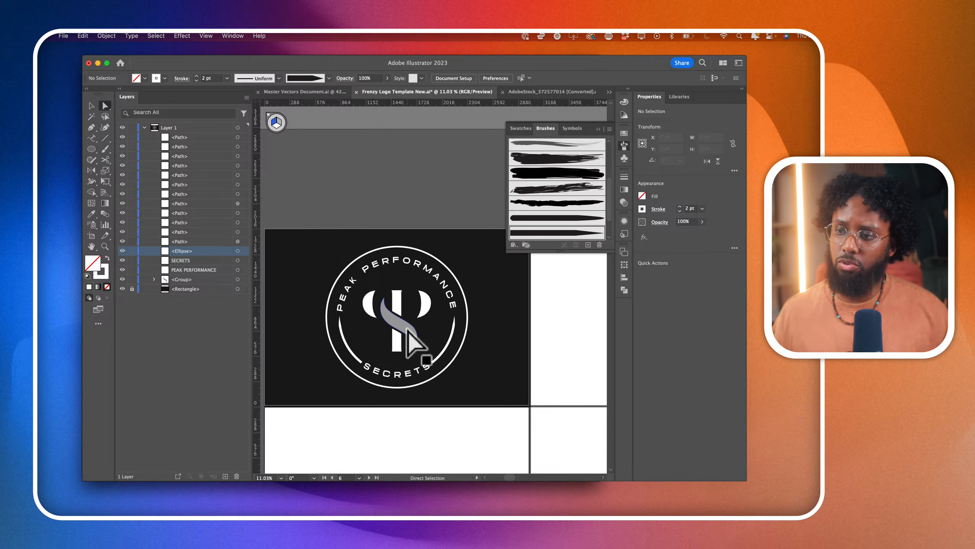
{"action": "scroll", "coordinate": [427, 344], "scroll_direction": "down", "scroll_amount": 3}
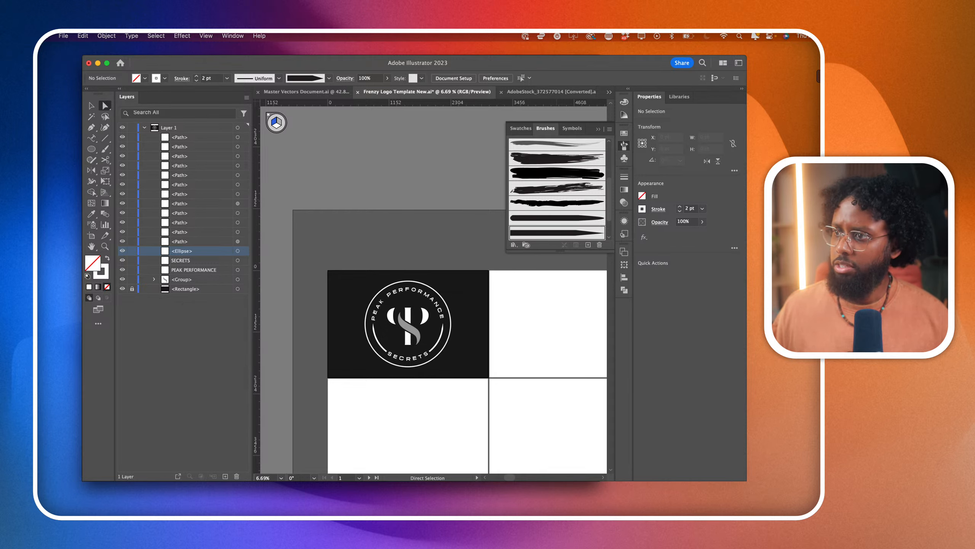
- Switch to the Adobe Stock page in the browser and license the RPM Auto Speed logo template with the Standard license
{"action": "key", "text": "super+Tab"}
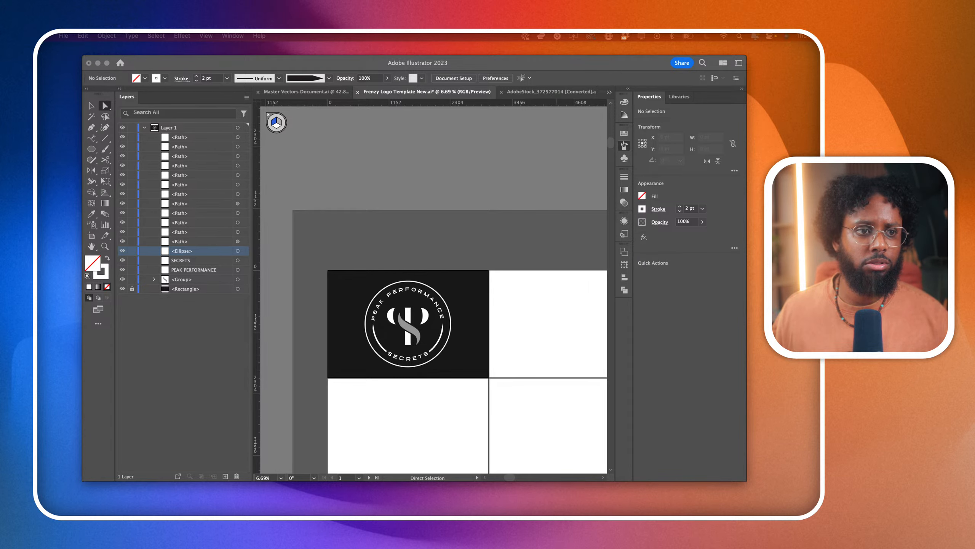
{"action": "left_click_drag", "start_coordinate": [716, 91], "coordinate": [577, 73]}
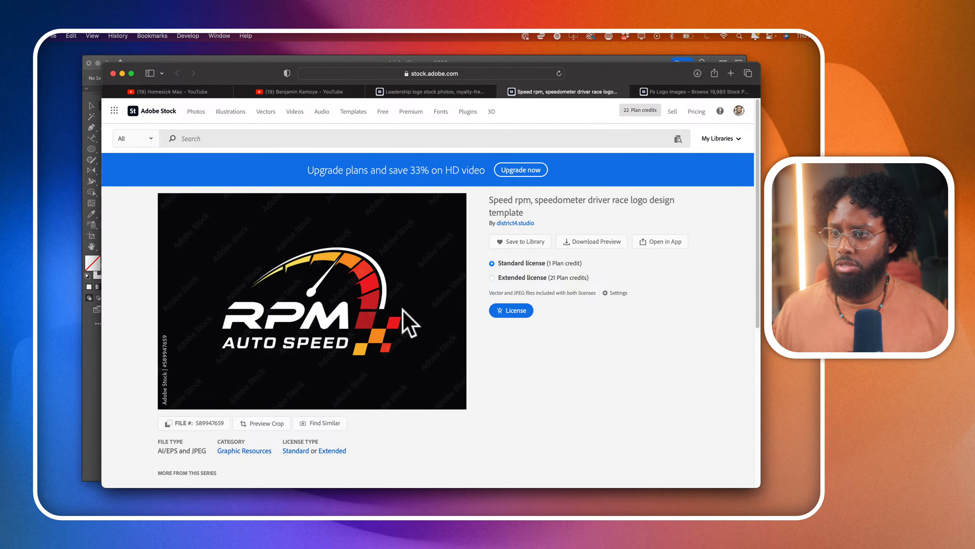
{"action": "left_click", "coordinate": [511, 311]}
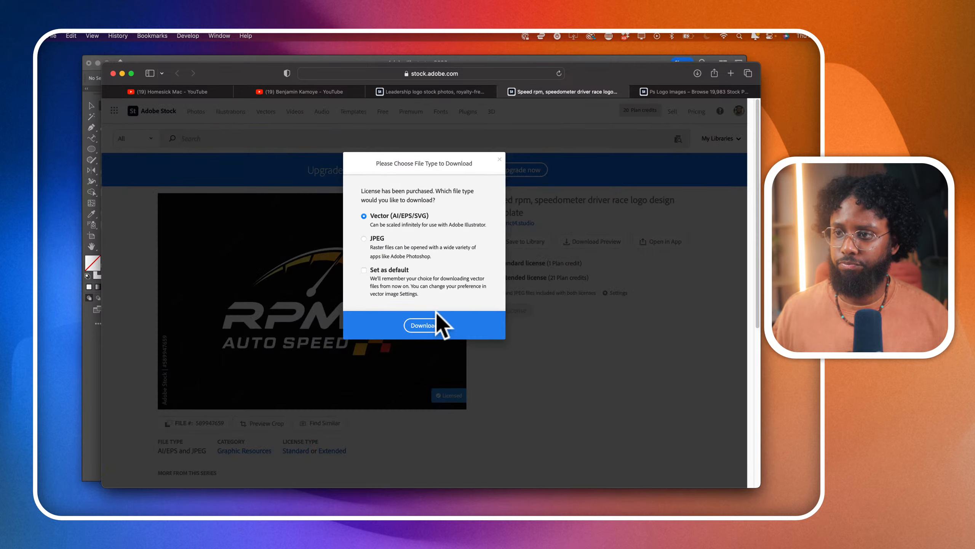
{"action": "left_click", "coordinate": [438, 325]}
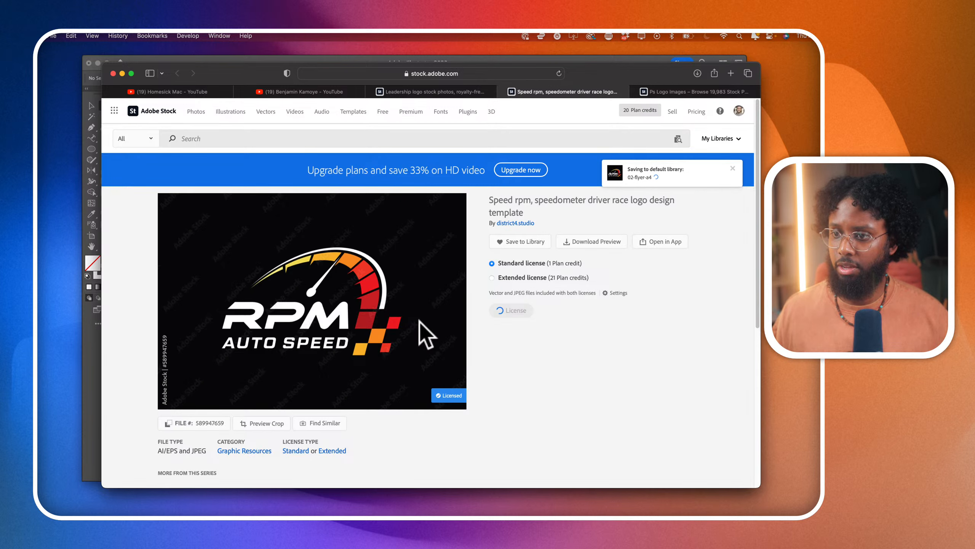
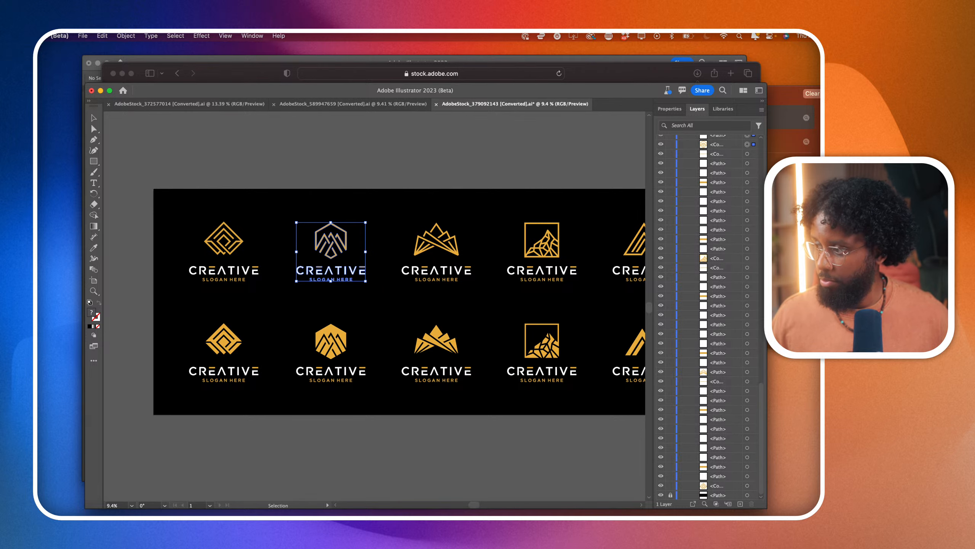
- In the Frenzy Logo Template document, unlock the black background rectangle, extend its right edge across the next artboard, and lock it again
{"action": "left_click", "coordinate": [854, 118]}
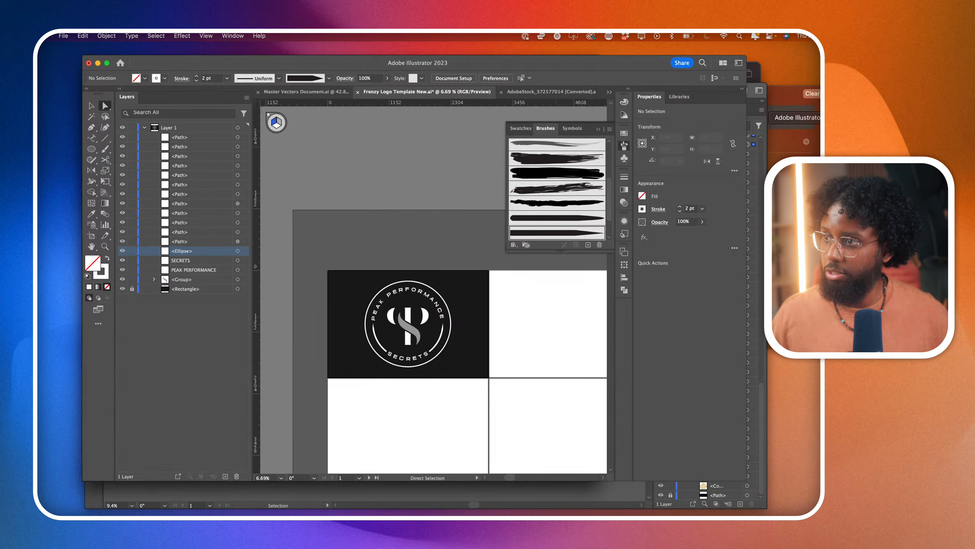
{"action": "scroll", "coordinate": [399, 357], "scroll_direction": "right", "scroll_amount": 3}
{"action": "scroll", "coordinate": [399, 360], "scroll_direction": "down", "scroll_amount": 1}
{"action": "scroll", "coordinate": [399, 360], "scroll_direction": "right", "scroll_amount": 1}
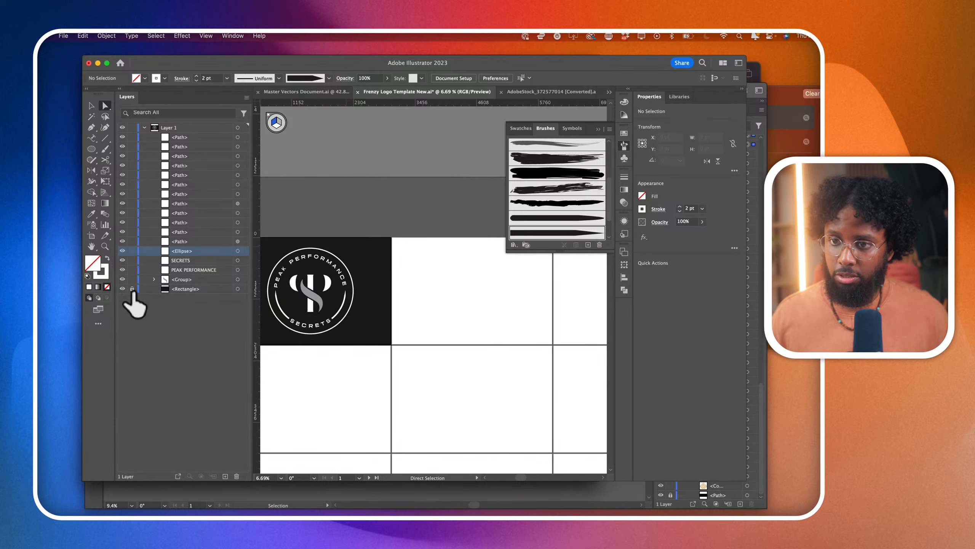
{"action": "left_click", "coordinate": [382, 315]}
{"action": "left_click_drag", "start_coordinate": [384, 226], "coordinate": [430, 399]}
{"action": "left_click_drag", "start_coordinate": [392, 345], "coordinate": [552, 348]}
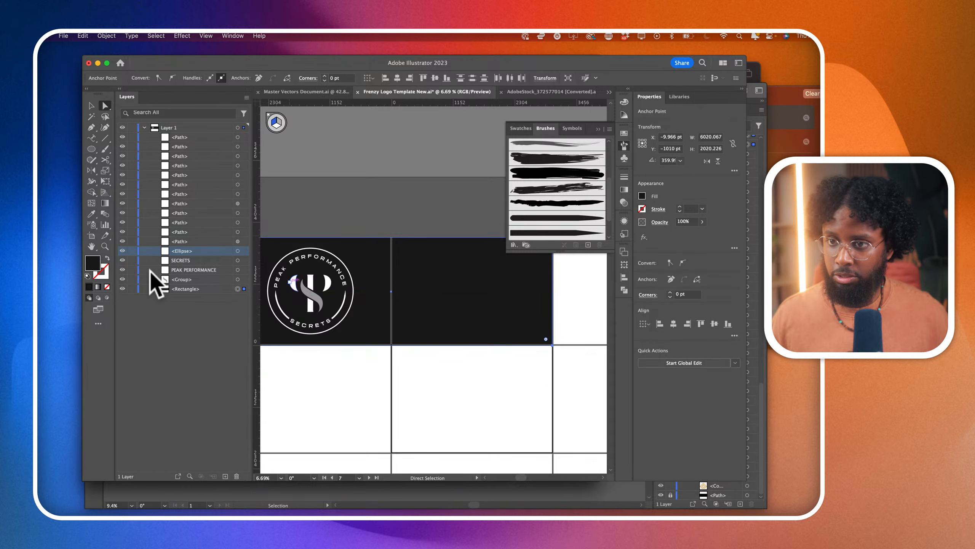
{"action": "left_click", "coordinate": [132, 288]}
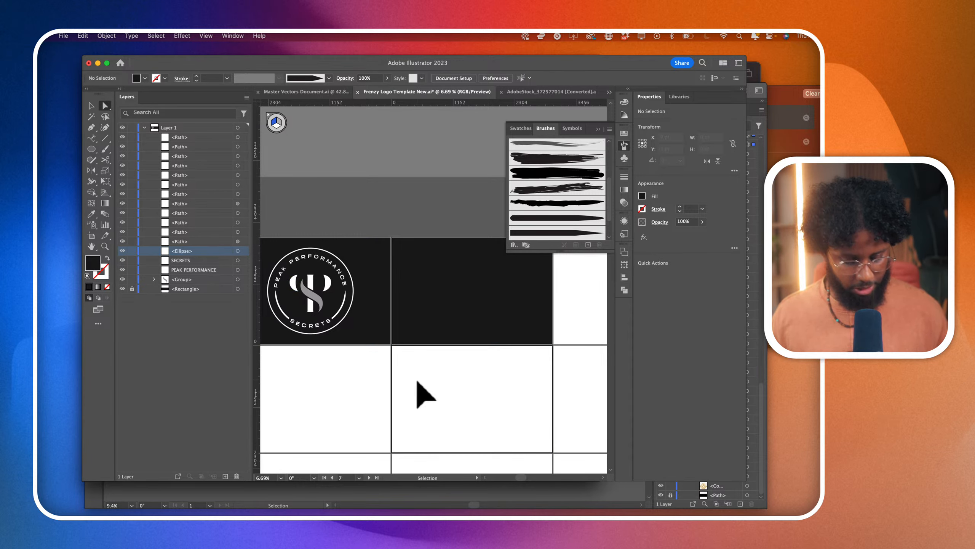
- Paste the copied gold CREATIVE mountain logo onto the newly darkened artboard and scale it up around the artboard's middle
{"action": "key", "text": "super+v"}
{"action": "left_click", "coordinate": [91, 105]}
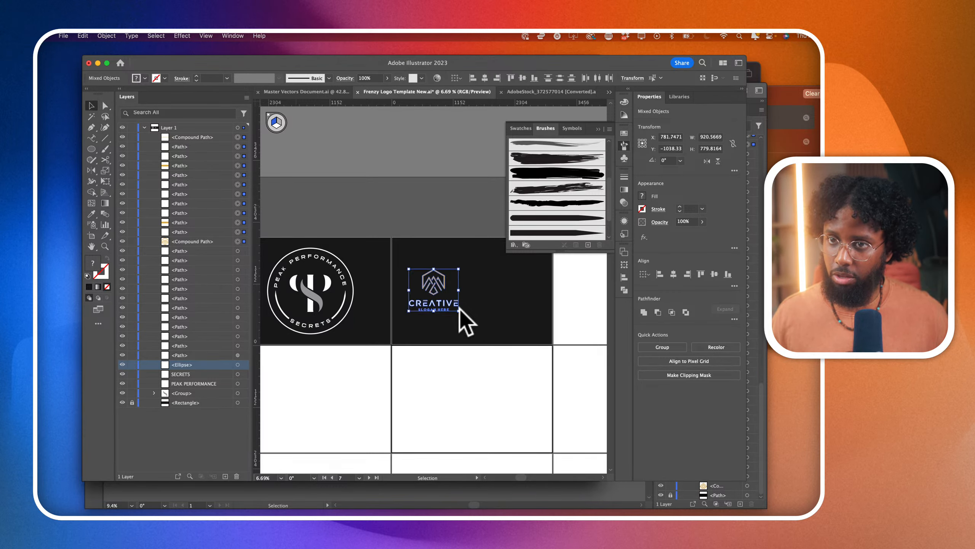
{"action": "left_click_drag", "start_coordinate": [459, 312], "coordinate": [490, 319]}
{"action": "left_click", "coordinate": [498, 403]}
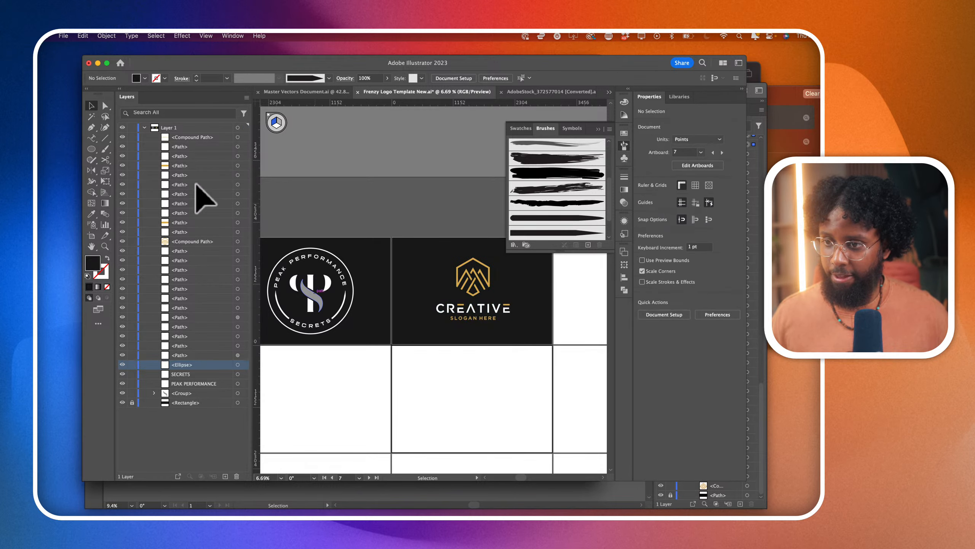
- Recolor the grey S swoosh of the PS monogram with the gold sampled from the CREATIVE emblem using the Eyedropper
{"action": "left_click", "coordinate": [105, 105]}
{"action": "scroll", "coordinate": [324, 302], "scroll_direction": "up", "scroll_amount": 2}
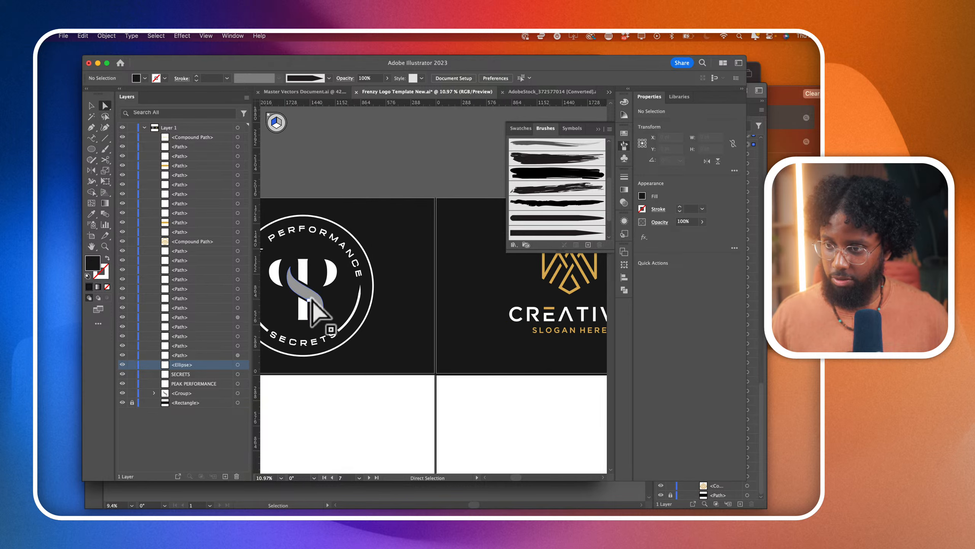
{"action": "left_click", "coordinate": [322, 297]}
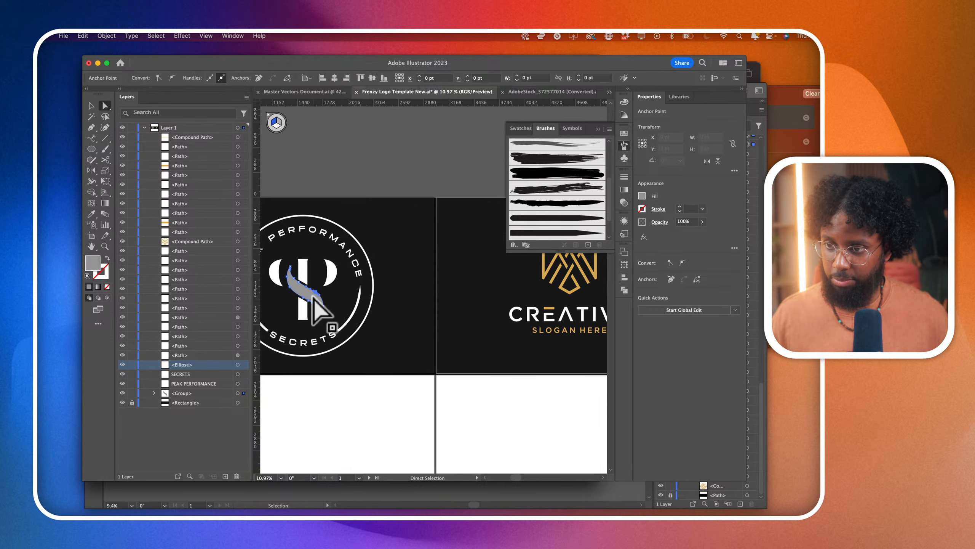
{"action": "left_click", "coordinate": [92, 214]}
{"action": "left_click", "coordinate": [554, 259]}
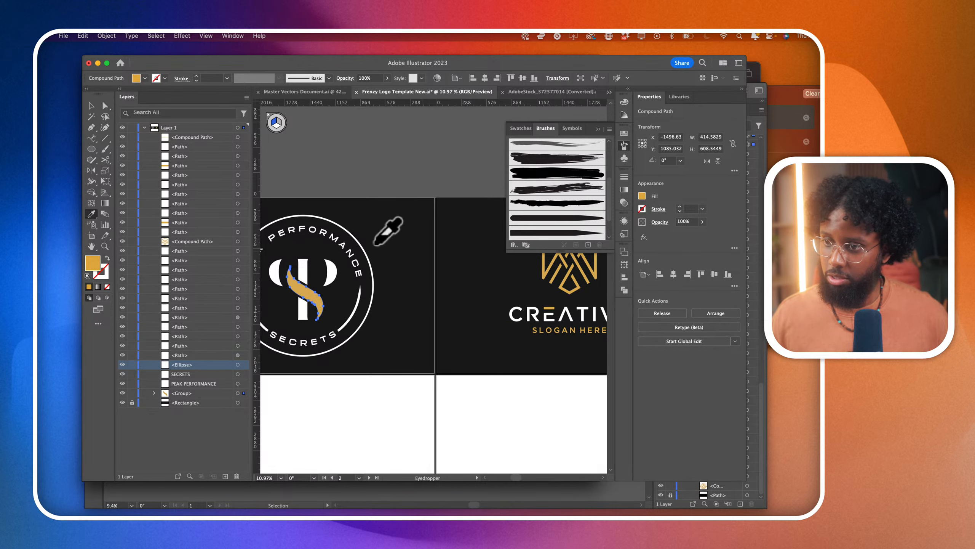
- Select both tapered arcs inside the PEAK PERFORMANCE SECRETS badge and expand their appearance
{"action": "scroll", "coordinate": [391, 164], "scroll_direction": "left", "scroll_amount": 3}
{"action": "left_click", "coordinate": [105, 106]}
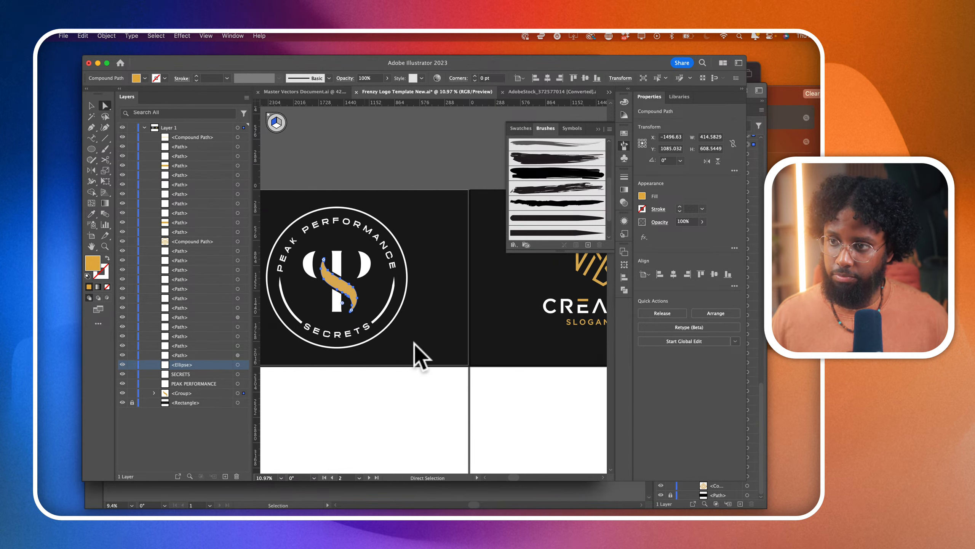
{"action": "left_click", "coordinate": [386, 310]}
{"action": "left_click", "coordinate": [296, 319], "text": "shift"}
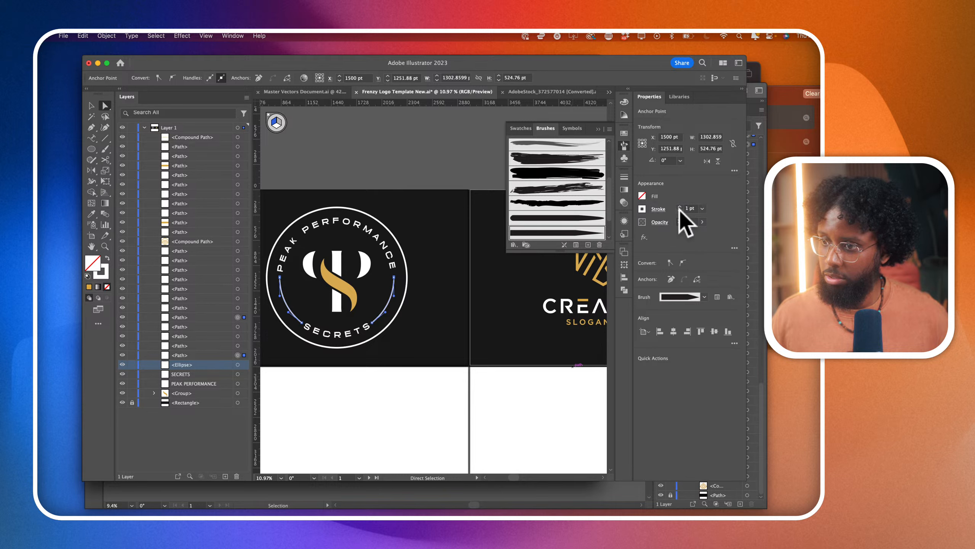
{"action": "left_click", "coordinate": [108, 36]}
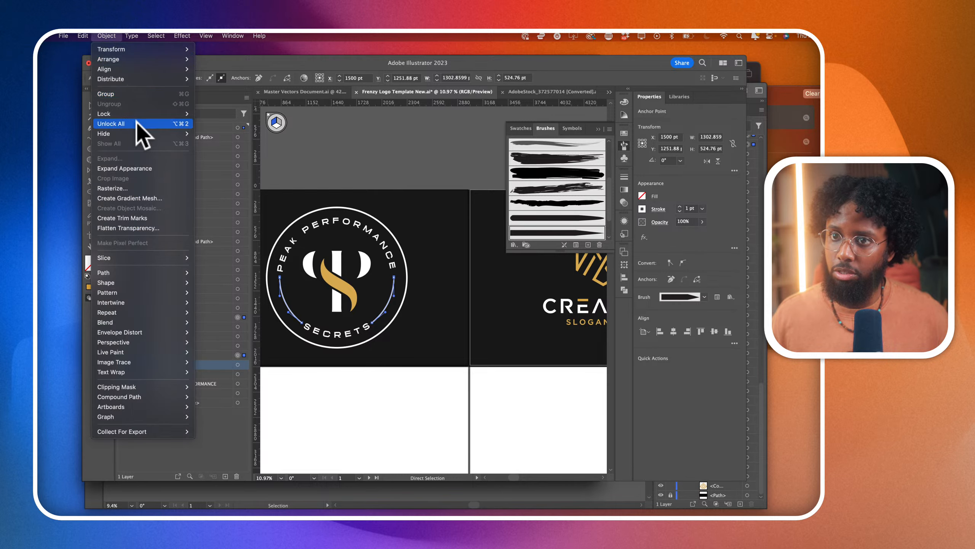
{"action": "left_click", "coordinate": [139, 163]}
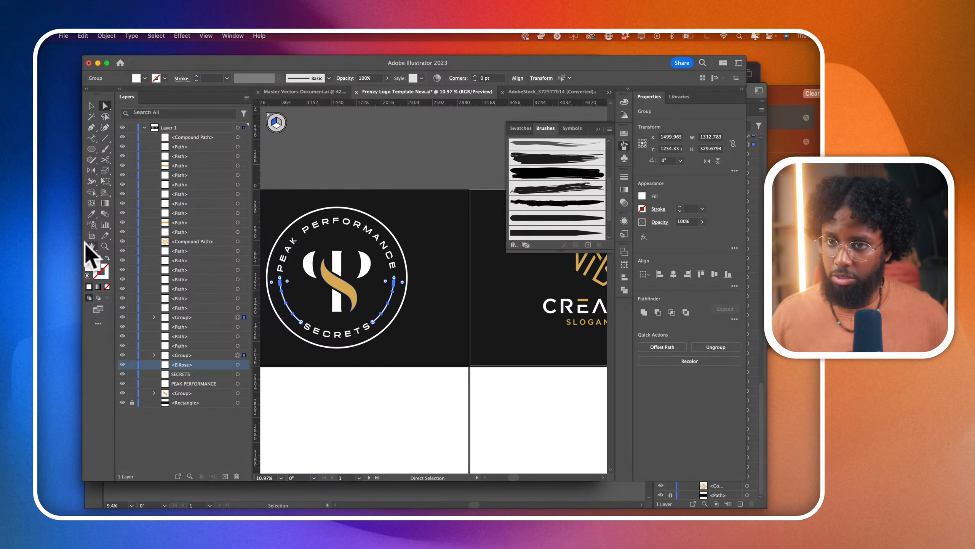
- Recolor both expanded arcs with the gold sampled from the CREATIVE emblem and deselect them
{"action": "left_click", "coordinate": [91, 213]}
{"action": "left_click", "coordinate": [588, 268]}
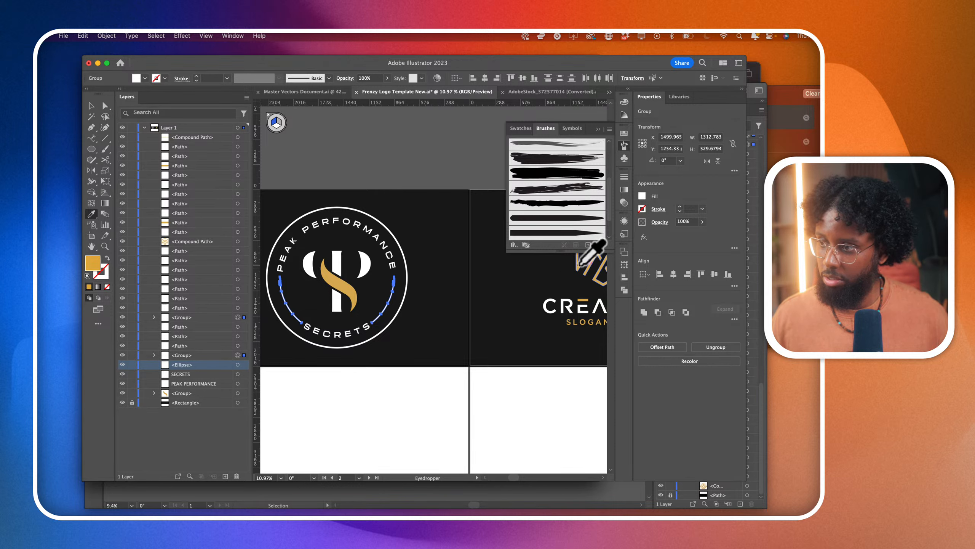
{"action": "left_click", "coordinate": [87, 102]}
{"action": "left_click", "coordinate": [291, 126]}
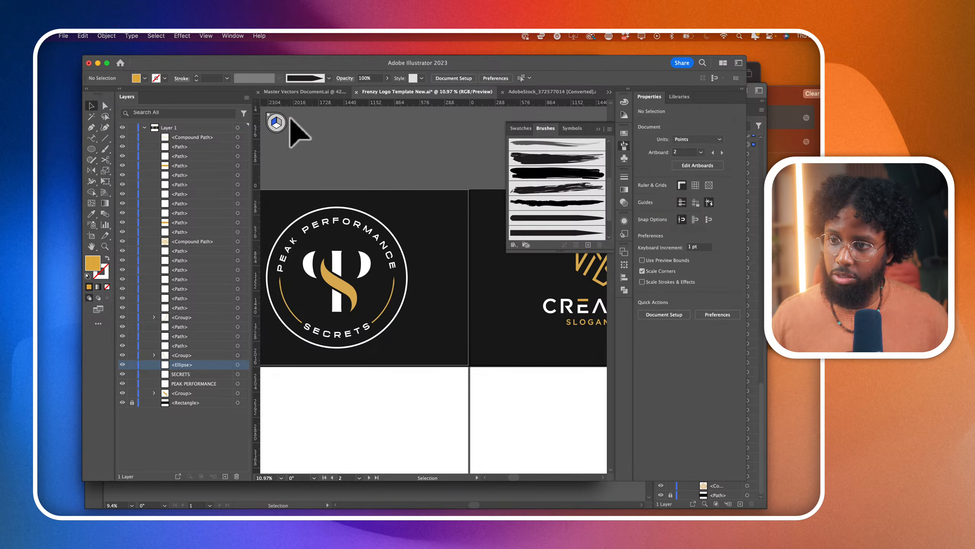
- Scale the mountain emblem above the CREATIVE text down from its centre to about 469 by 542 pt and deselect it
{"action": "scroll", "coordinate": [460, 185], "scroll_direction": "down", "scroll_amount": 2}
{"action": "scroll", "coordinate": [461, 185], "scroll_direction": "right", "scroll_amount": 5}
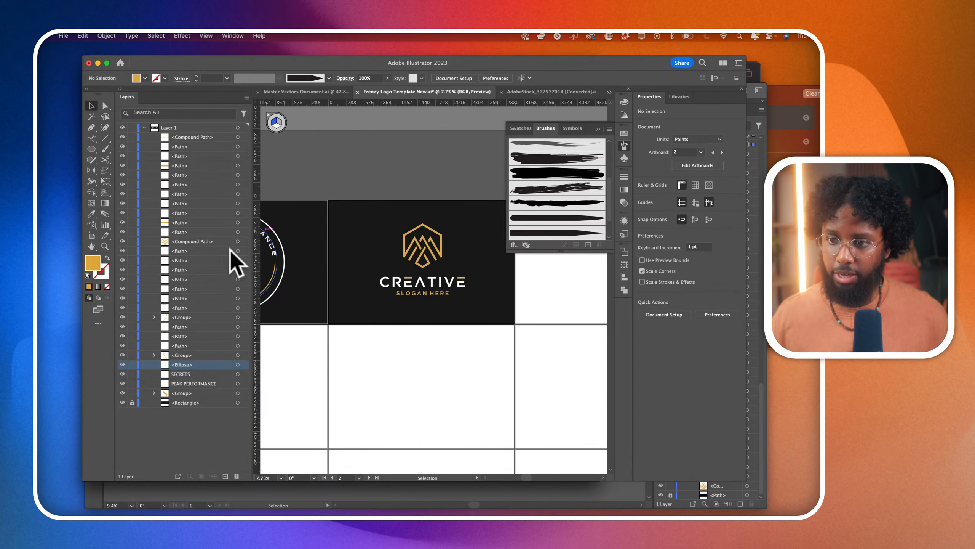
{"action": "scroll", "coordinate": [402, 219], "scroll_direction": "up", "scroll_amount": 1}
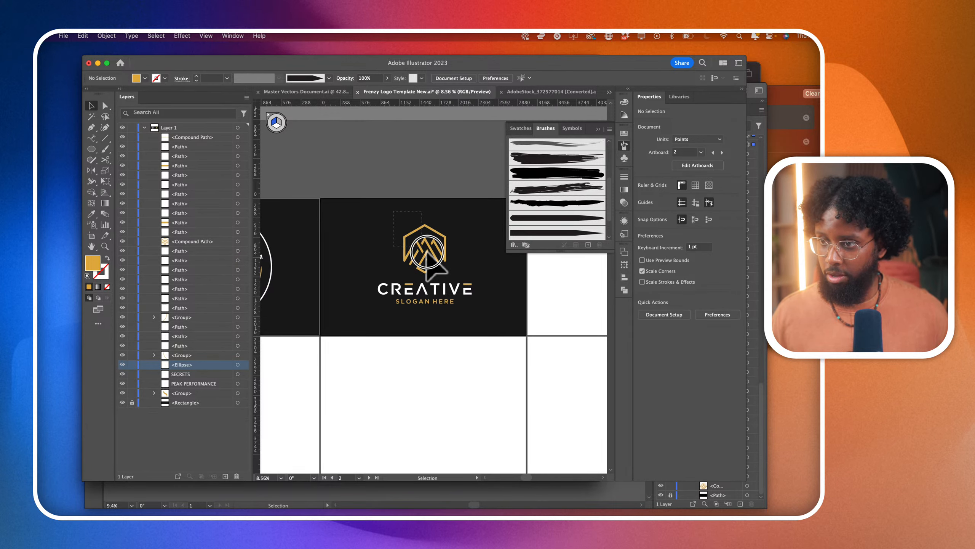
{"action": "left_click", "coordinate": [434, 261]}
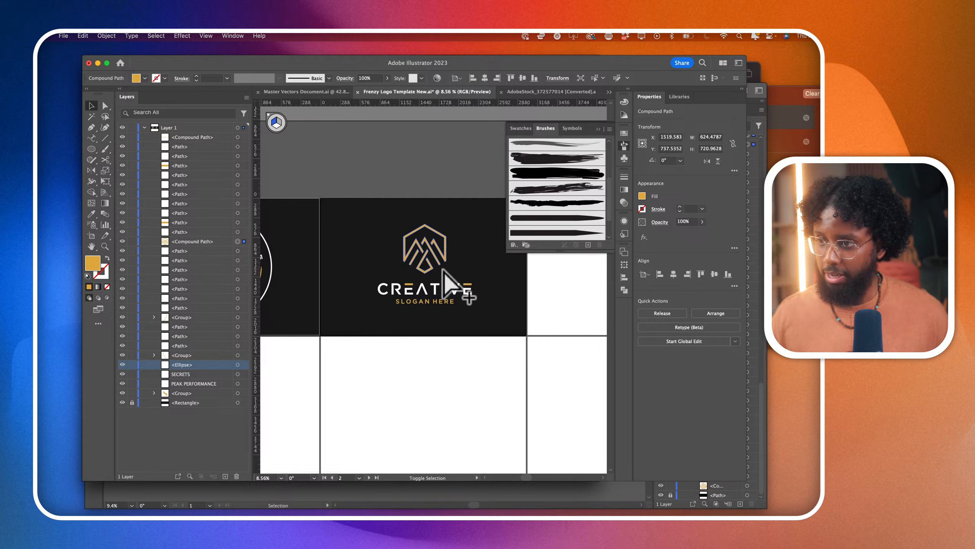
{"action": "right_click", "coordinate": [453, 273]}
{"action": "key", "text": "Escape"}
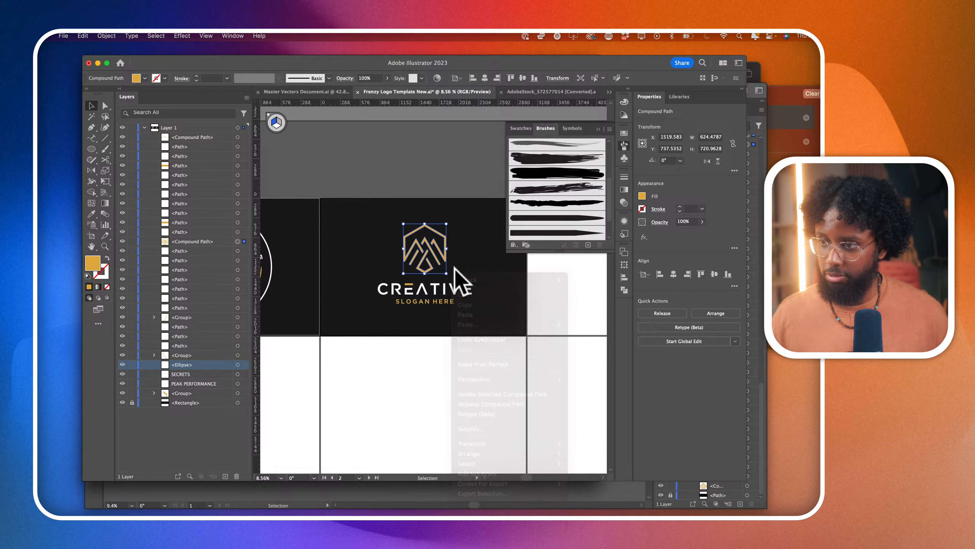
{"action": "scroll", "coordinate": [451, 283], "scroll_direction": "up", "scroll_amount": 5}
{"action": "left_click_drag", "start_coordinate": [448, 274], "coordinate": [436, 258]}
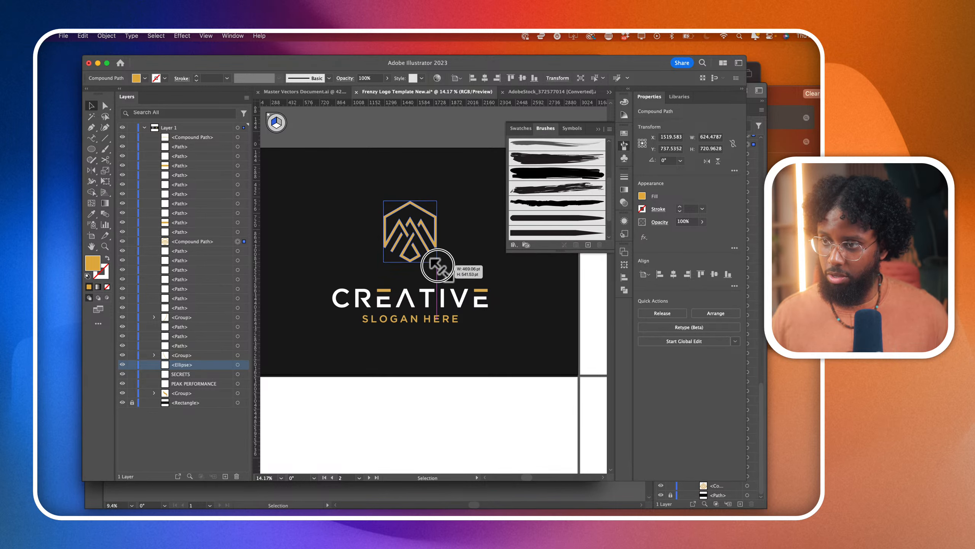
{"action": "left_click", "coordinate": [484, 283]}
- Choose the Rectangle tool, discard the first trial shape, and dismiss the perspective grid widget from the canvas
{"action": "scroll", "coordinate": [483, 283], "scroll_direction": "up", "scroll_amount": 1}
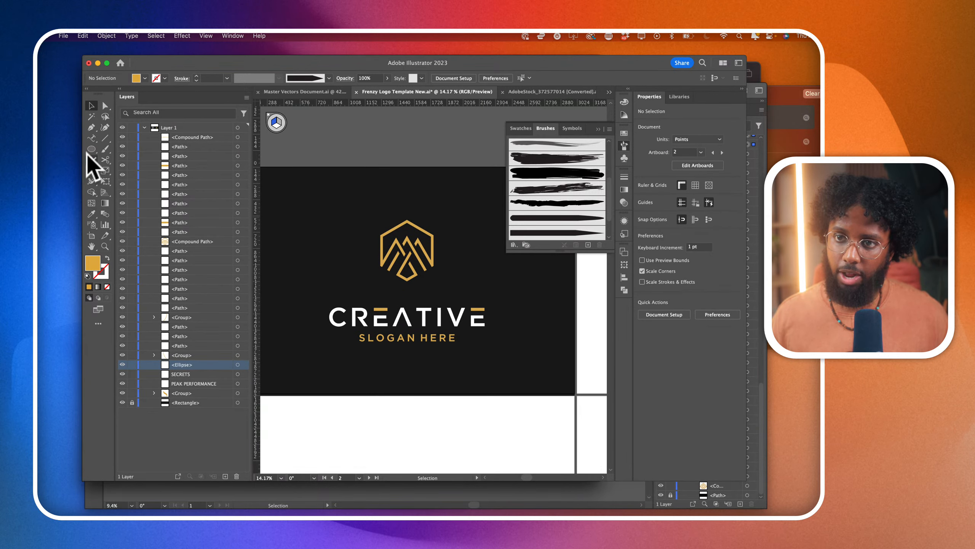
{"action": "left_click_drag", "start_coordinate": [89, 152], "coordinate": [119, 153]}
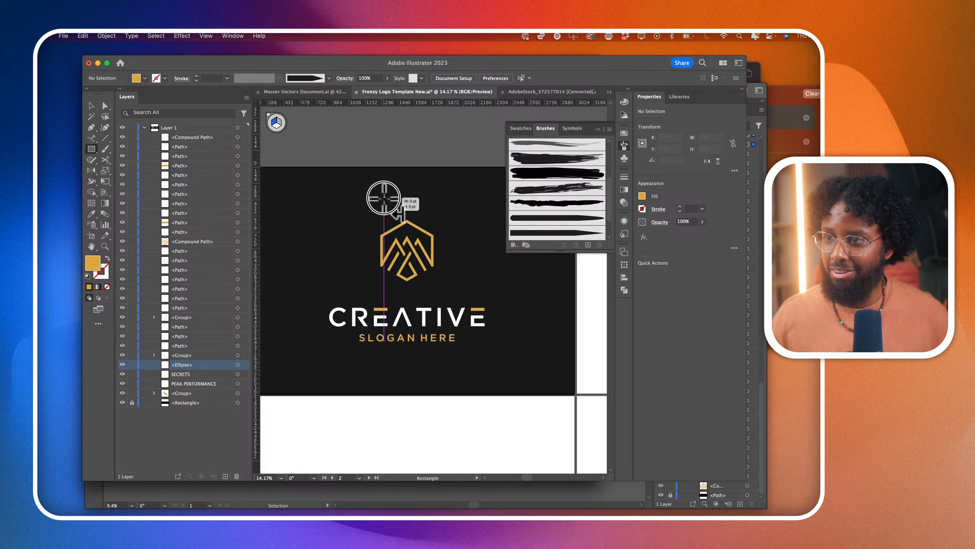
{"action": "left_click_drag", "start_coordinate": [384, 198], "coordinate": [426, 235]}
{"action": "key", "text": "super+z"}
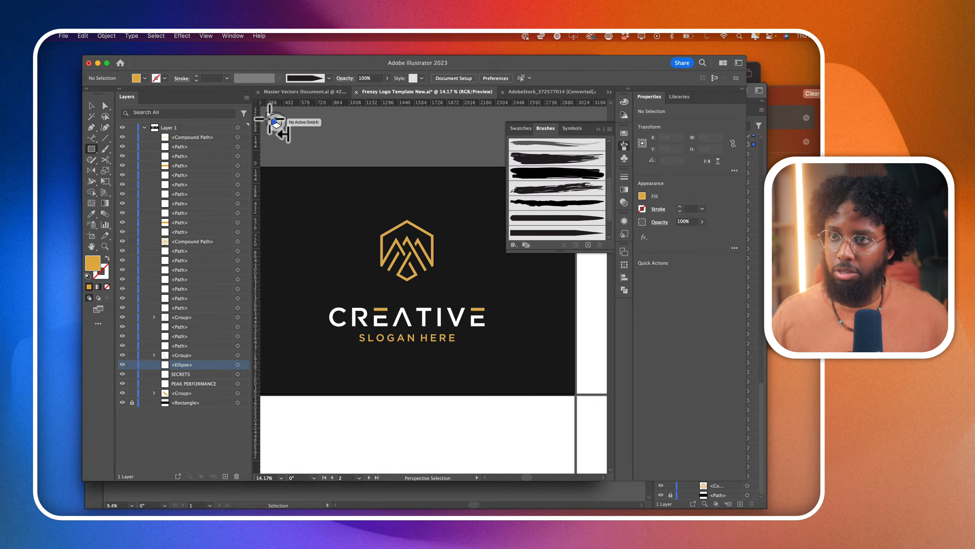
{"action": "left_click", "coordinate": [269, 117]}
{"action": "left_click", "coordinate": [416, 301]}
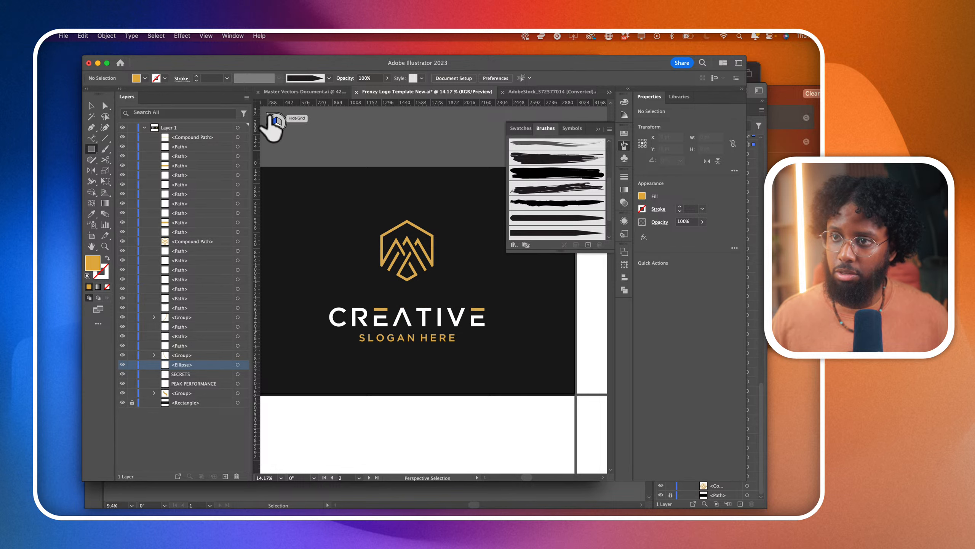
- Draw a square about 391 pt wide over the emblem's top, swap its gold fill to the stroke, and set the stroke to 21 pt
{"action": "left_click_drag", "start_coordinate": [383, 195], "coordinate": [428, 238]}
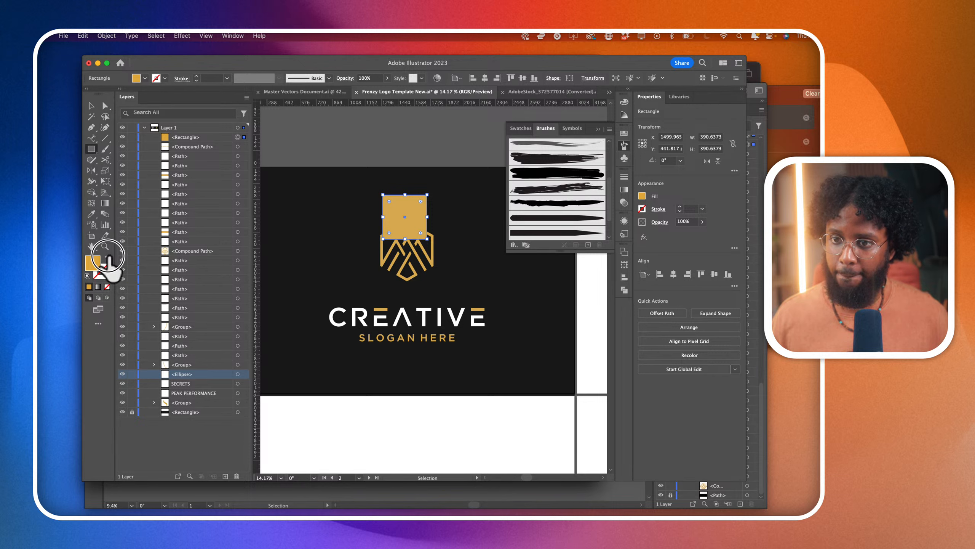
{"action": "left_click", "coordinate": [107, 257]}
{"action": "left_click", "coordinate": [91, 106]}
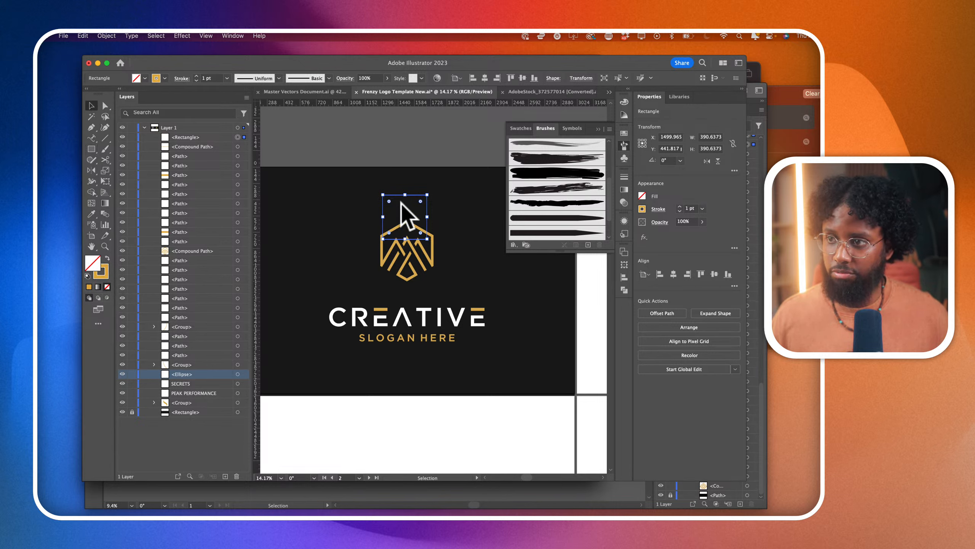
{"action": "left_click_drag", "start_coordinate": [426, 207], "coordinate": [429, 211]}
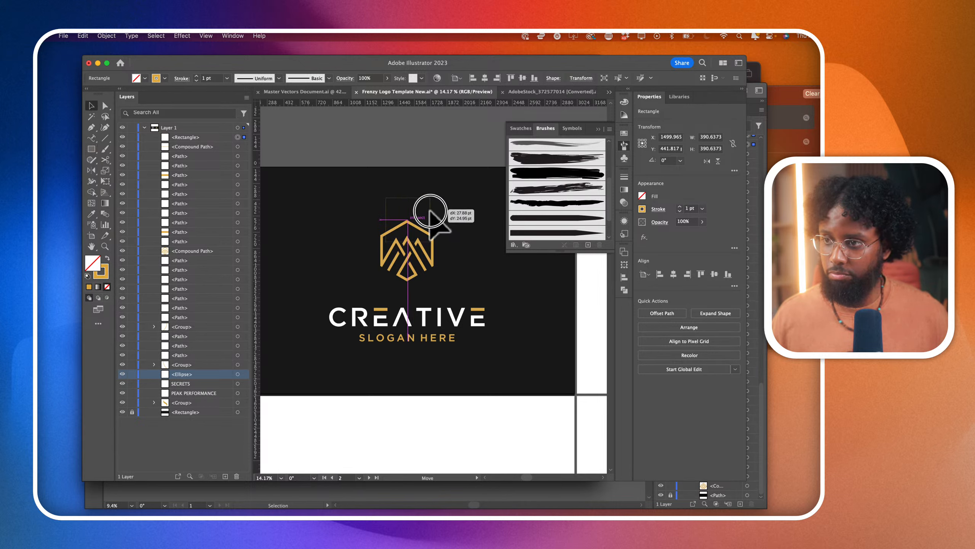
{"action": "left_click", "coordinate": [679, 205]}
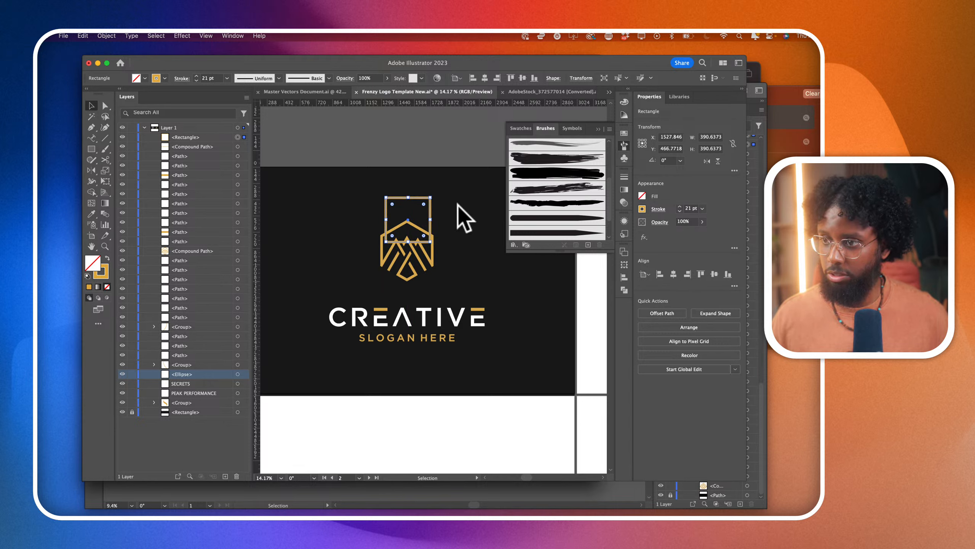
- Centre the mountain emblem and the outlined square horizontally on the artboard
{"action": "scroll", "coordinate": [457, 203], "scroll_direction": "up", "scroll_amount": 2}
{"action": "left_click", "coordinate": [411, 276]}
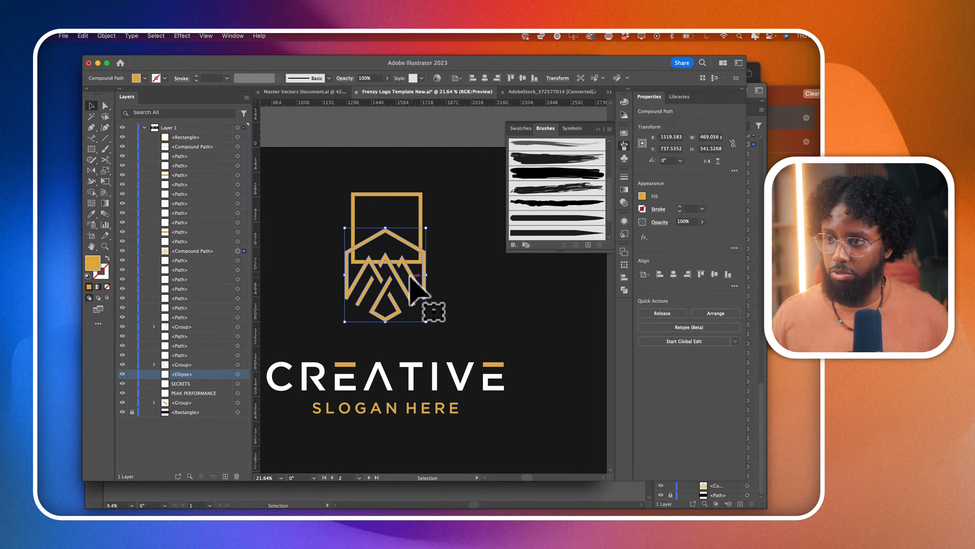
{"action": "left_click", "coordinate": [484, 79]}
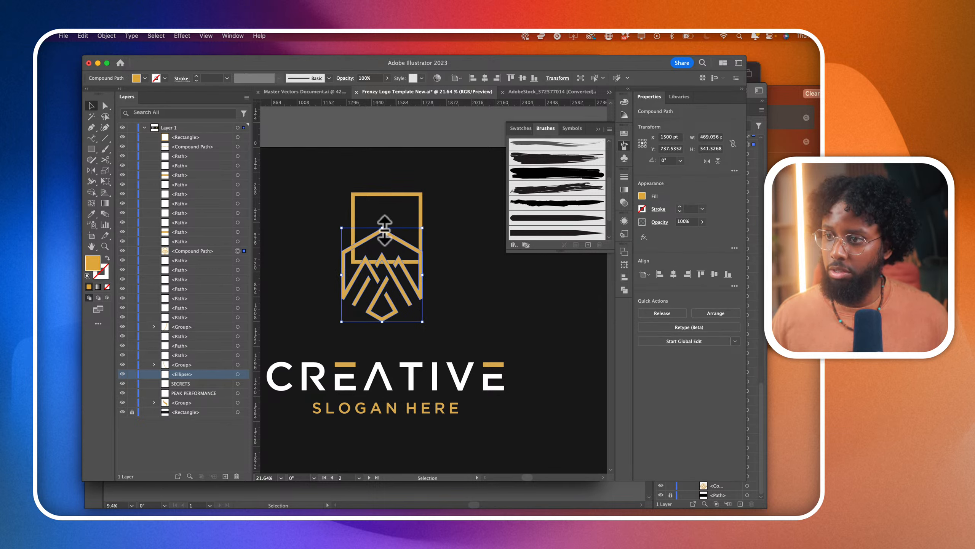
{"action": "left_click", "coordinate": [385, 195]}
{"action": "left_click", "coordinate": [484, 78]}
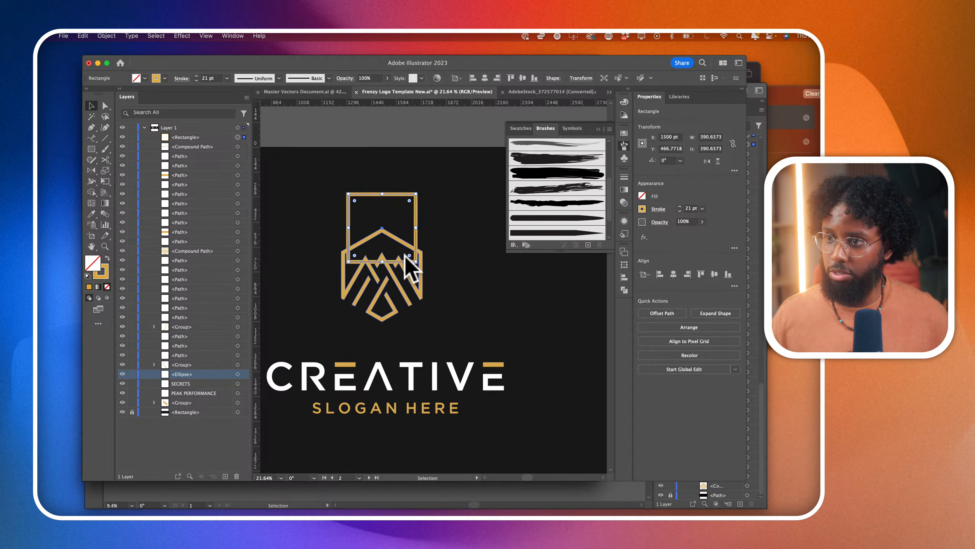
- Scale the outlined square down from its centre to about 348 pt and fully round its two top corners into an arch
{"action": "scroll", "coordinate": [391, 224], "scroll_direction": "up", "scroll_amount": 5}
{"action": "left_click_drag", "start_coordinate": [443, 303], "coordinate": [435, 293]}
{"action": "scroll", "coordinate": [451, 316], "scroll_direction": "down", "scroll_amount": 3}
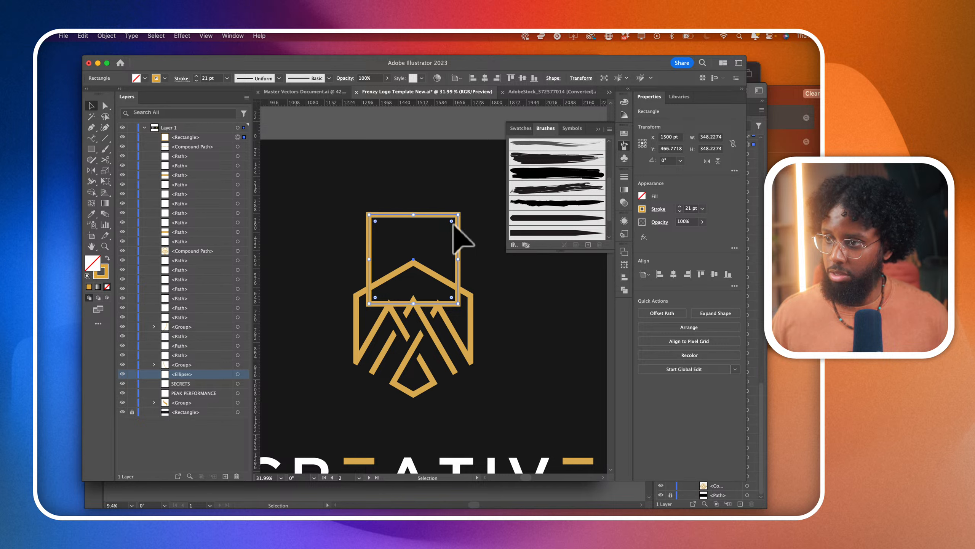
{"action": "left_click_drag", "start_coordinate": [375, 221], "coordinate": [457, 381]}
{"action": "scroll", "coordinate": [460, 380], "scroll_direction": "left", "scroll_amount": 1}
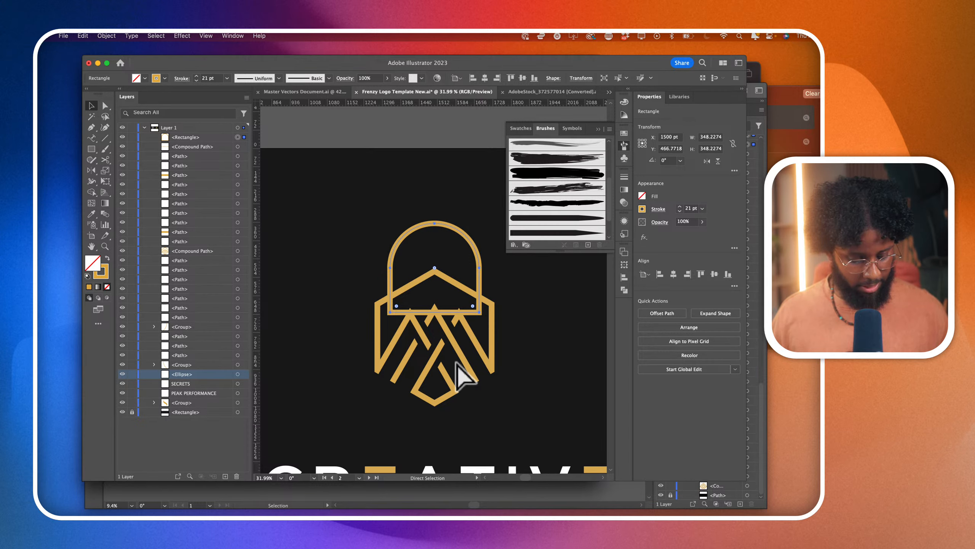
- Duplicate the arch in place in front and scale the copy down from its centre to about 239 pt wide
{"action": "key", "text": "super+c"}
{"action": "key", "text": "super+f"}
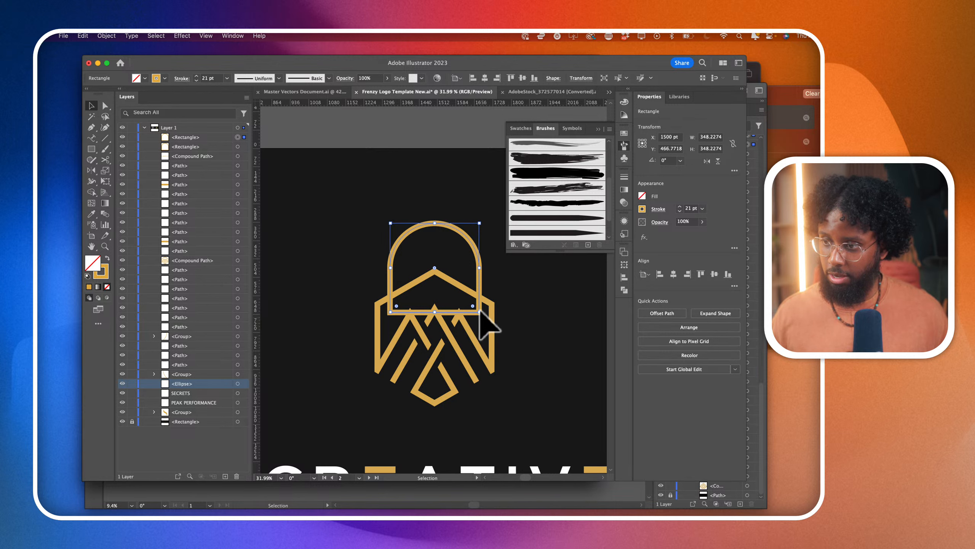
{"action": "left_click_drag", "start_coordinate": [480, 312], "coordinate": [465, 293]}
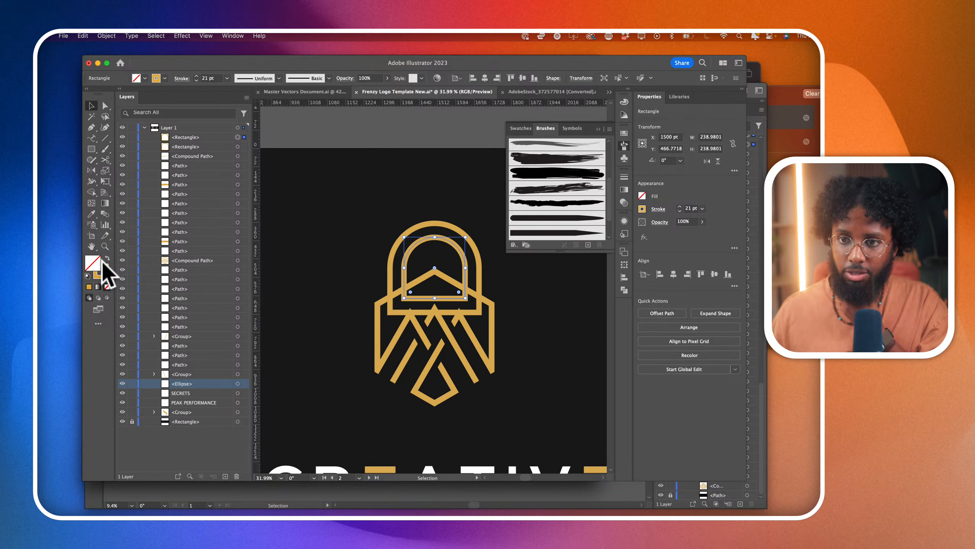
- Draw a slanted gold line about 183 pt long across the right legs of both arches, parallel to the emblem's roof edge
{"action": "left_click", "coordinate": [63, 319]}
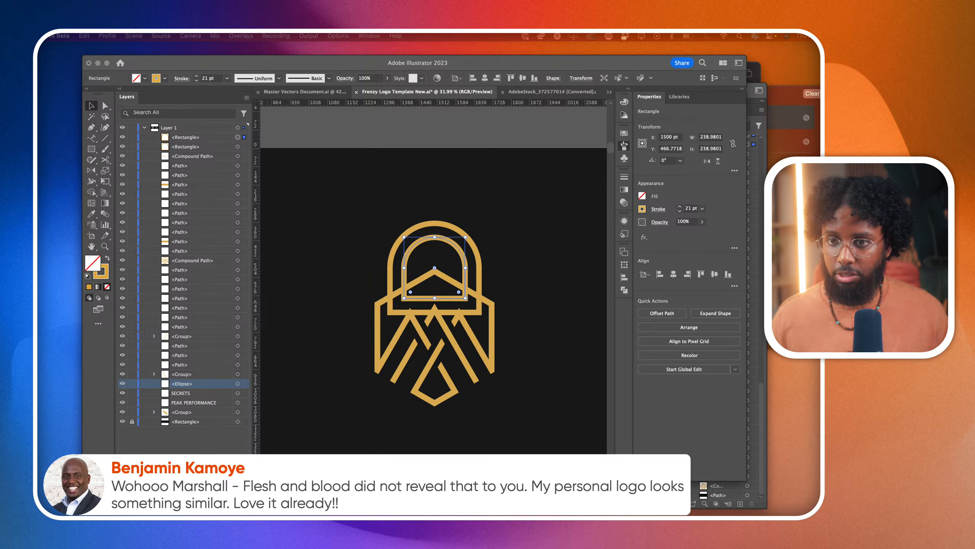
{"action": "left_click", "coordinate": [498, 290]}
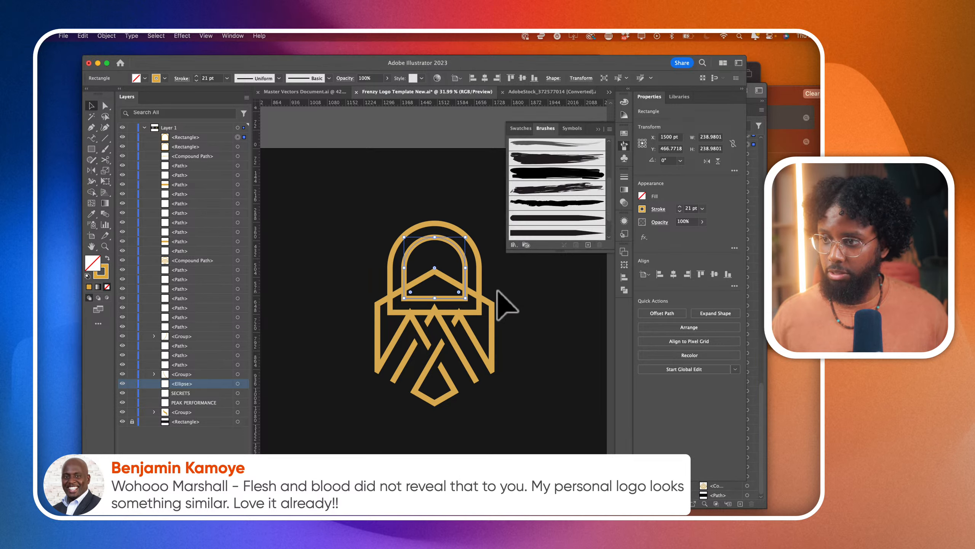
{"action": "scroll", "coordinate": [498, 280], "scroll_direction": "up", "scroll_amount": 3}
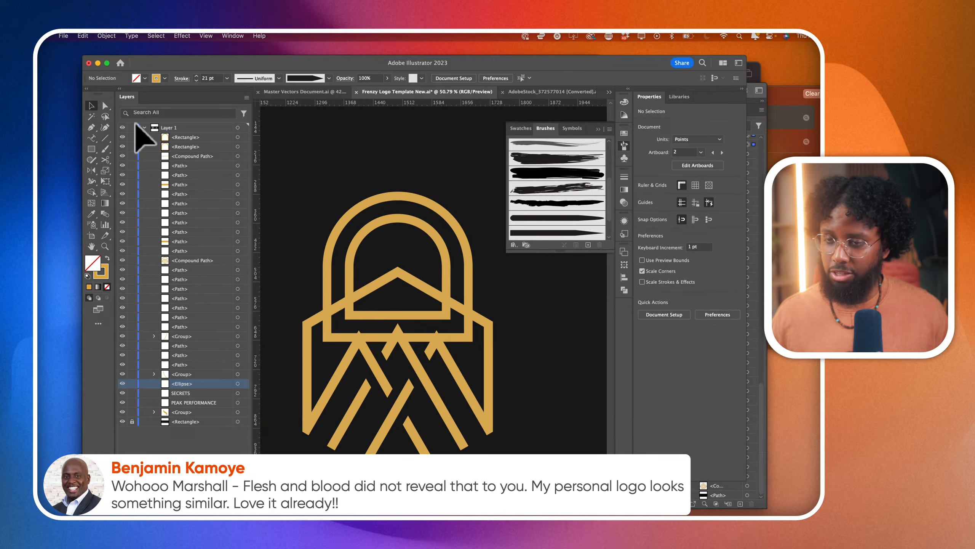
{"action": "left_click", "coordinate": [91, 128]}
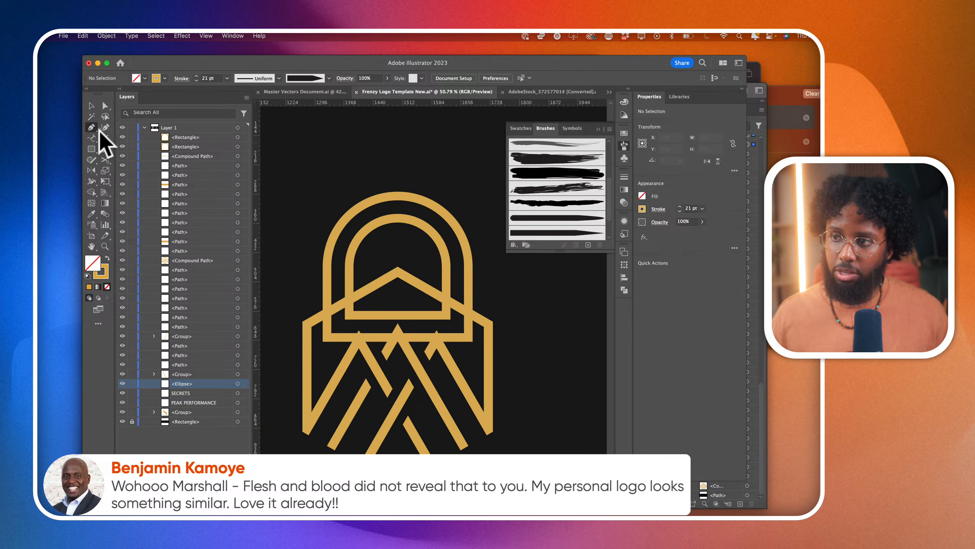
{"action": "left_click", "coordinate": [433, 268]}
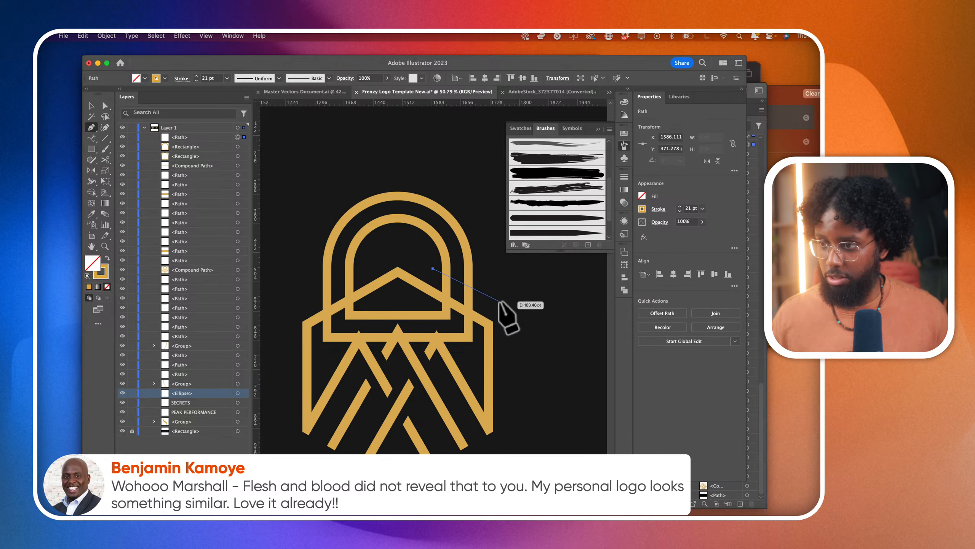
{"action": "left_click", "coordinate": [499, 304]}
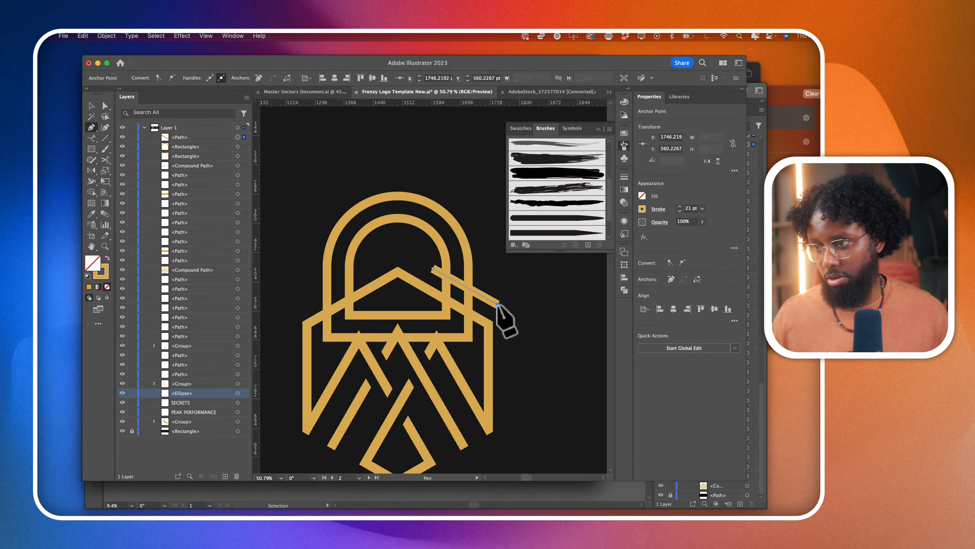
- Expand the fill and stroke of the slanted line and both arches into shapes
{"action": "left_click", "coordinate": [105, 106]}
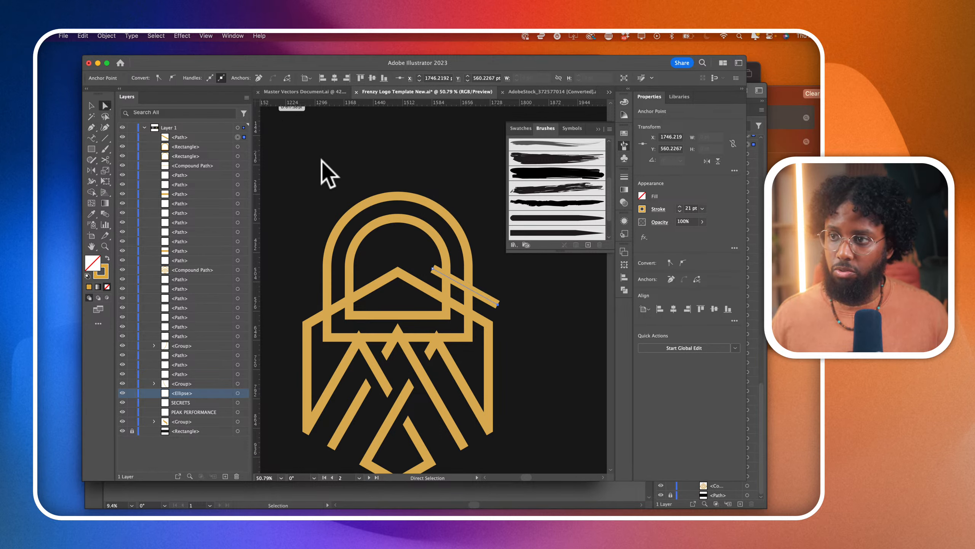
{"action": "left_click", "coordinate": [449, 226], "text": "shift"}
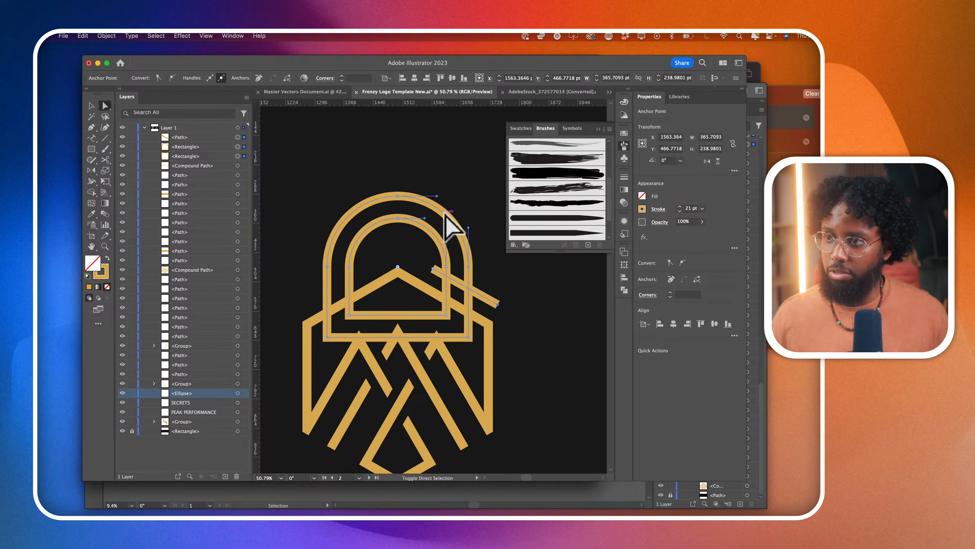
{"action": "left_click", "coordinate": [106, 36]}
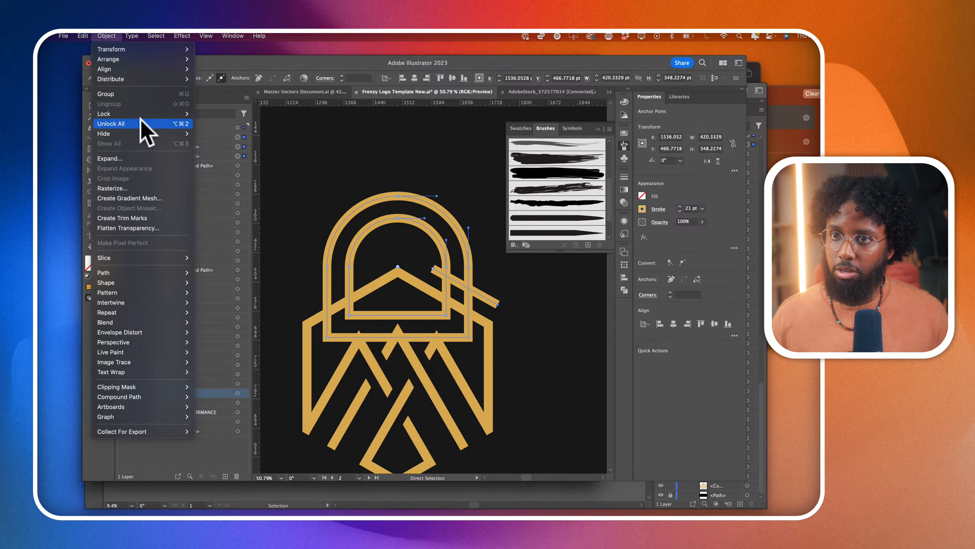
{"action": "left_click", "coordinate": [149, 157]}
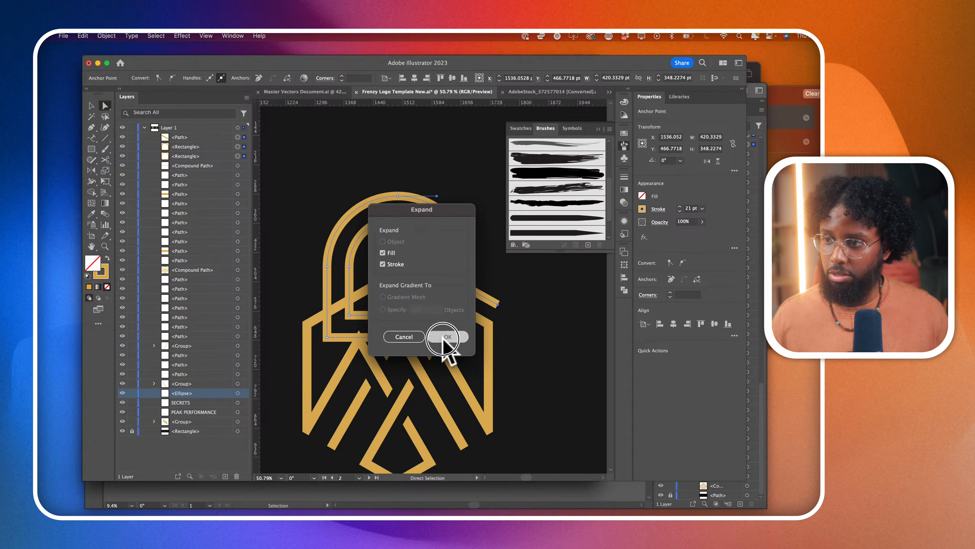
{"action": "left_click", "coordinate": [445, 338]}
- Use Shape Builder to trim the slanted line's overhanging ends and remove the arch parts beneath it and inside the emblem's body
{"action": "left_click", "coordinate": [306, 329], "text": "shift"}
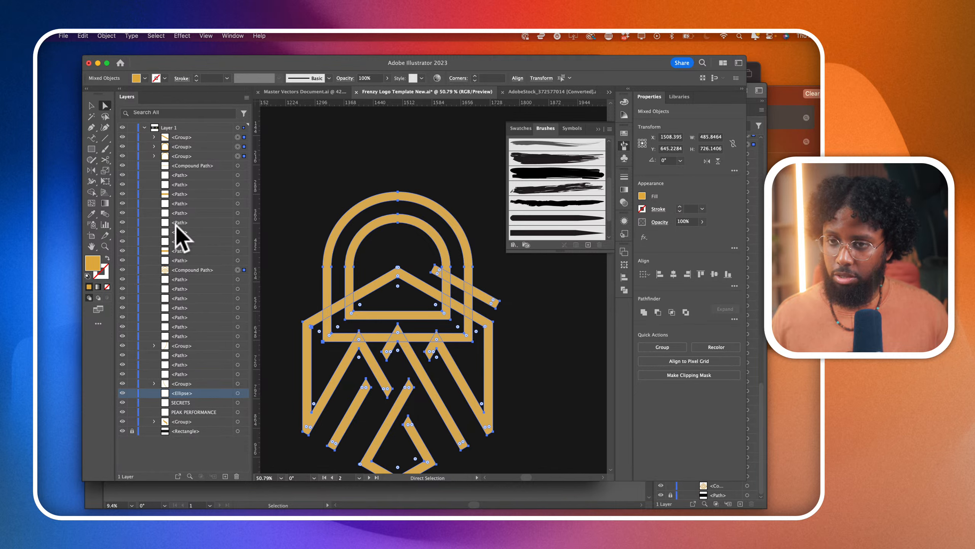
{"action": "left_click", "coordinate": [91, 191]}
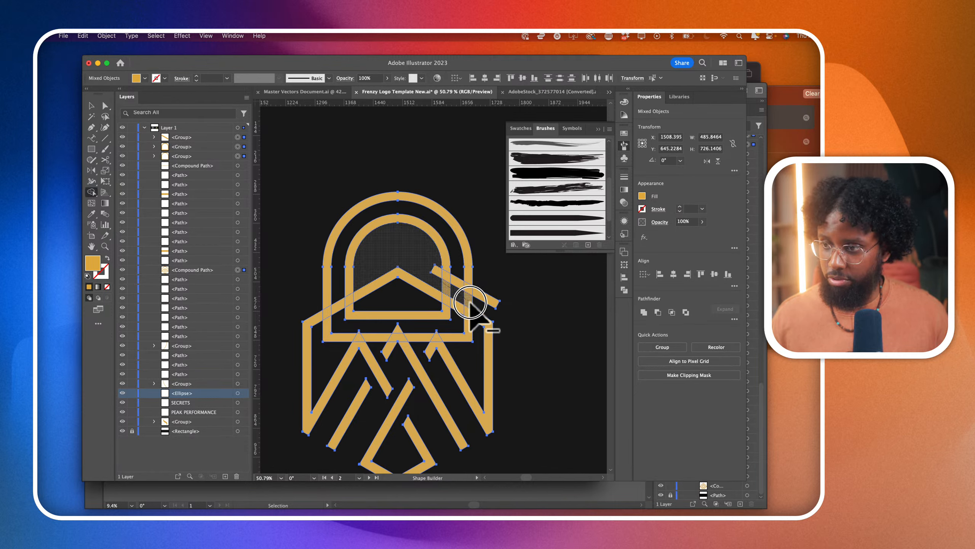
{"action": "left_click", "coordinate": [487, 303], "text": "alt"}
{"action": "left_click", "coordinate": [436, 269], "text": "alt"}
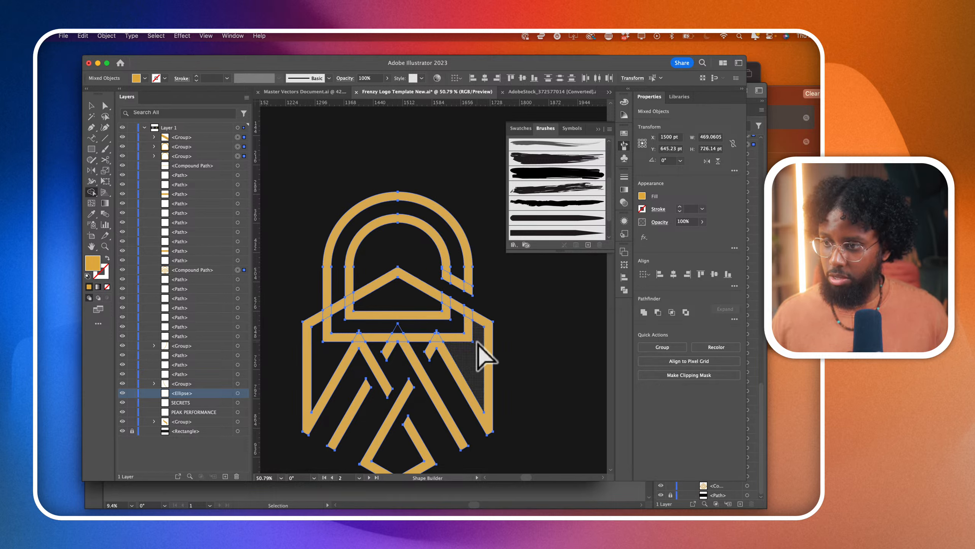
{"action": "key", "text": "super+z"}
{"action": "left_click", "coordinate": [436, 271], "text": "alt"}
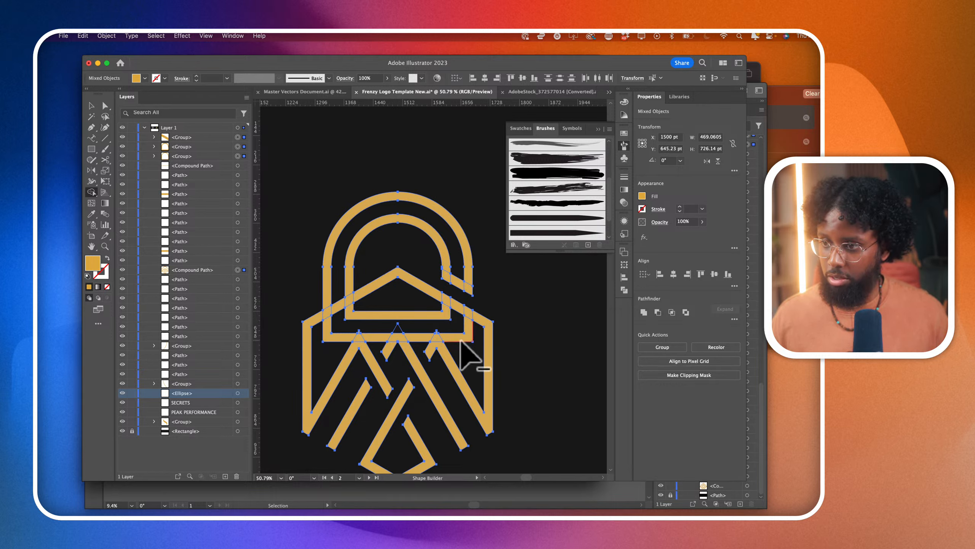
{"action": "left_click", "coordinate": [399, 336]}
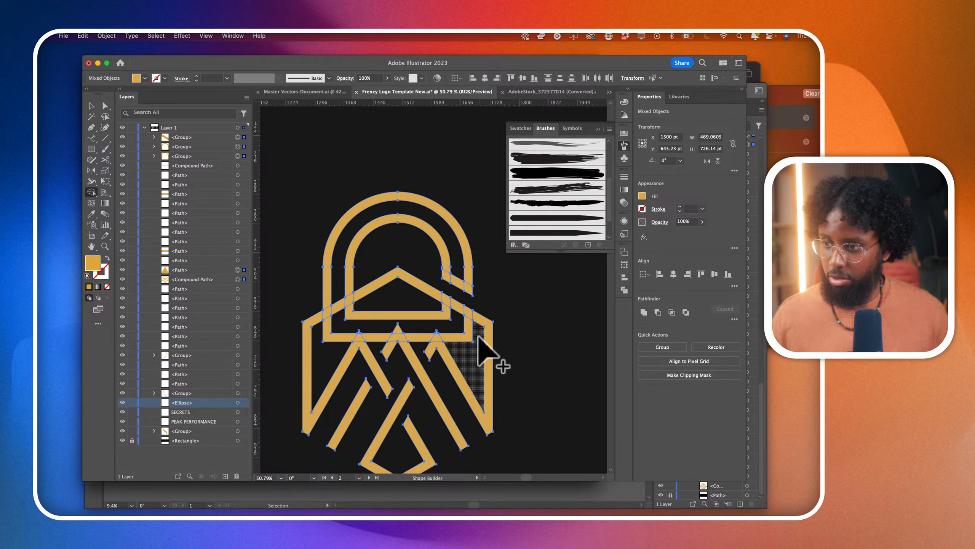
{"action": "mouse_move", "coordinate": [338, 327]}
{"action": "left_mouse_down"}
{"action": "mouse_move", "coordinate": [329, 338]}
{"action": "mouse_move", "coordinate": [381, 327]}
{"action": "mouse_move", "coordinate": [382, 348]}
{"action": "mouse_move", "coordinate": [412, 341]}
{"action": "left_mouse_up"}
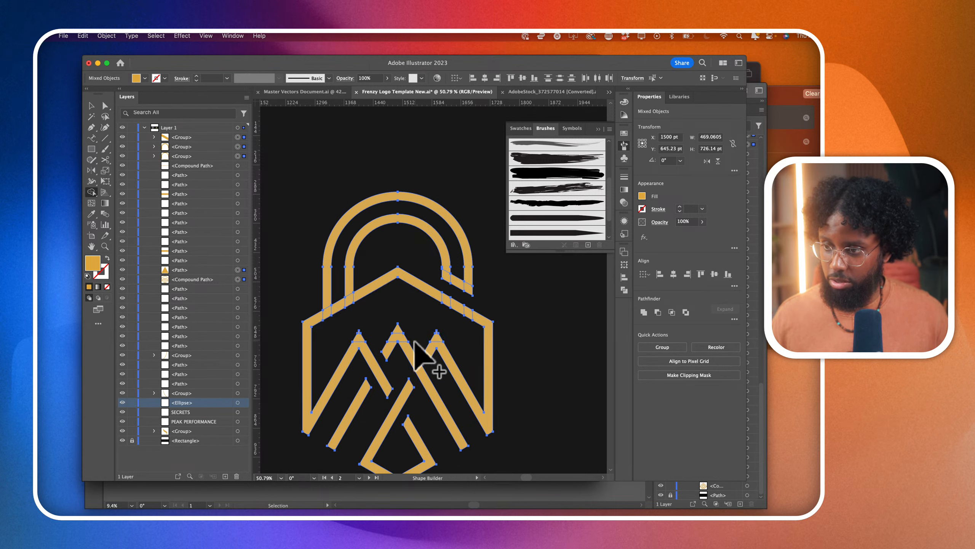
- Unite all pieces of the lock emblem into one shape and deselect it
{"action": "scroll", "coordinate": [426, 359], "scroll_direction": "down", "scroll_amount": 3}
{"action": "left_click", "coordinate": [91, 105]}
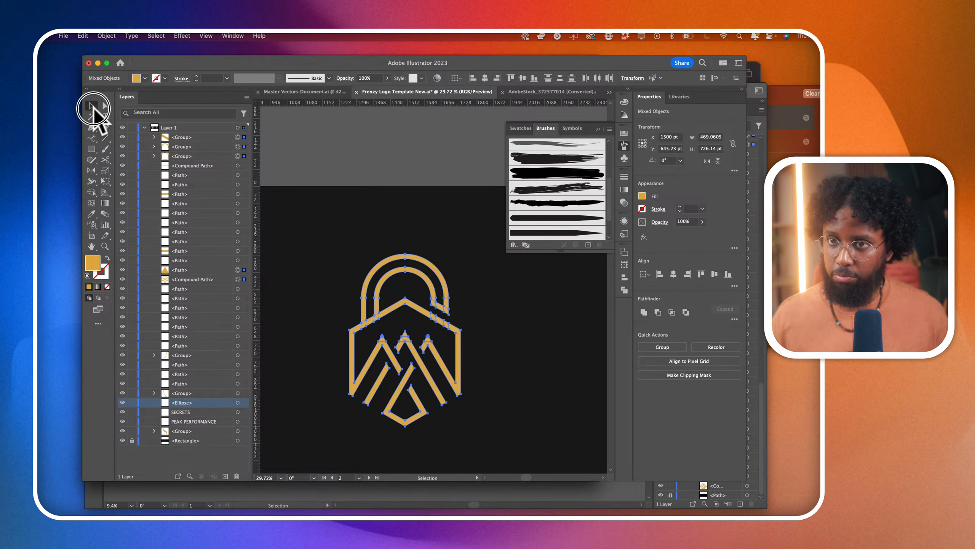
{"action": "left_click", "coordinate": [644, 312]}
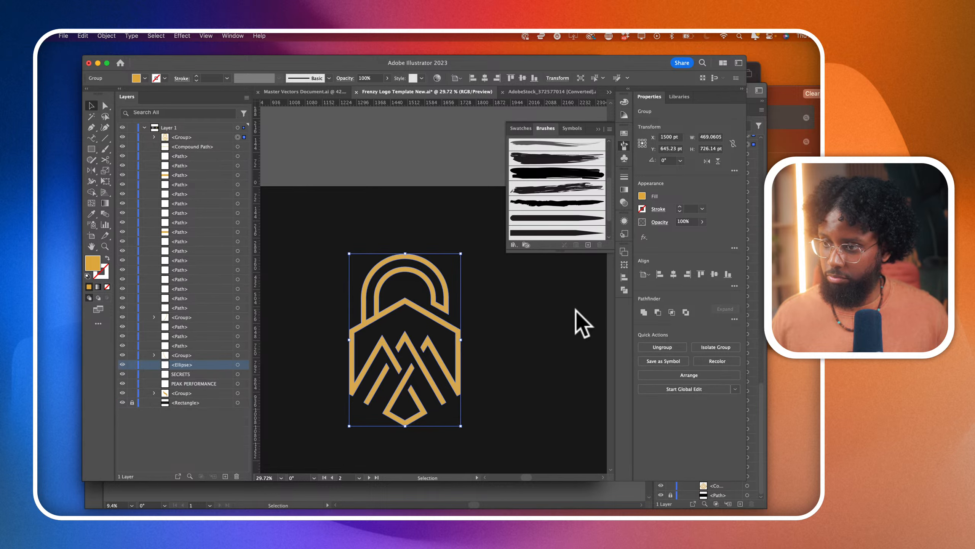
{"action": "left_click", "coordinate": [569, 323]}
{"action": "scroll", "coordinate": [560, 322], "scroll_direction": "down", "scroll_amount": 4}
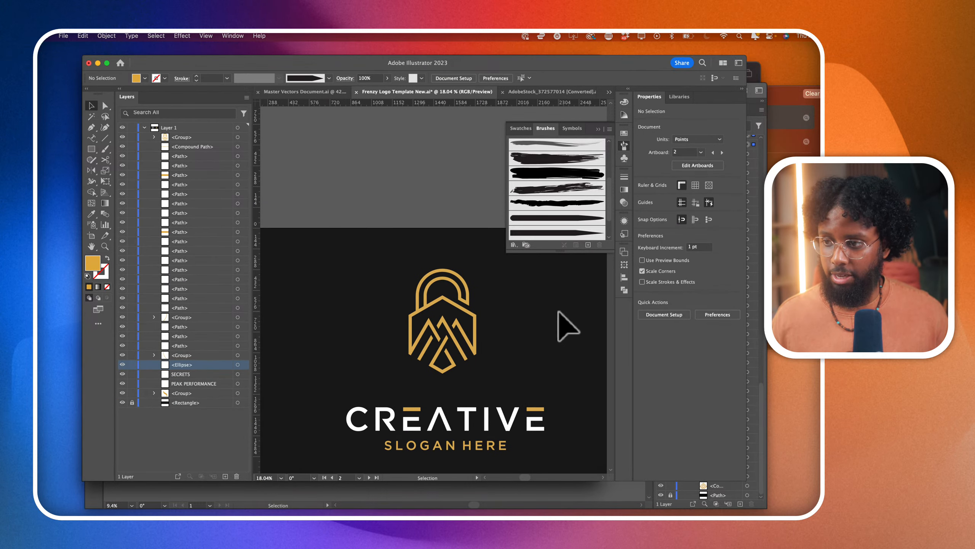
{"action": "scroll", "coordinate": [463, 331], "scroll_direction": "up", "scroll_amount": 1}
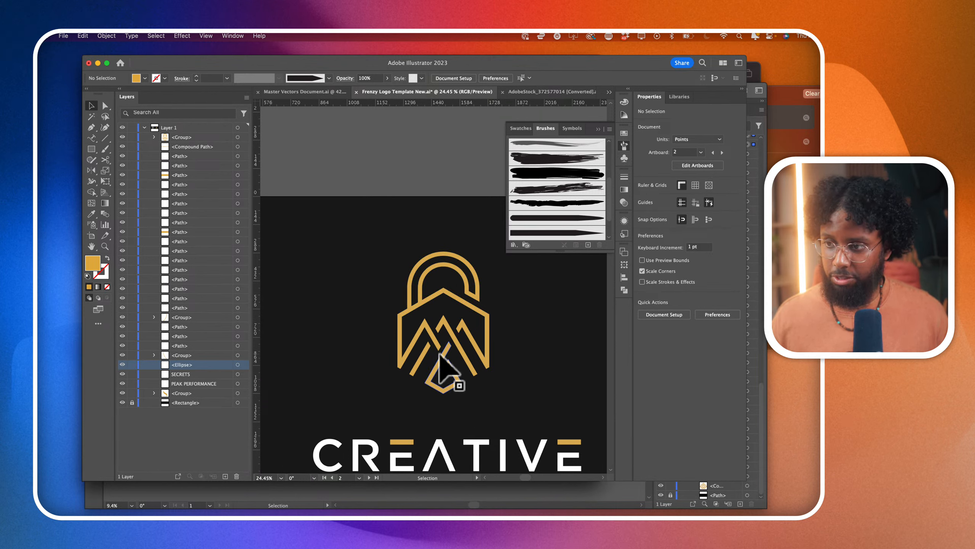
{"action": "scroll", "coordinate": [440, 355], "scroll_direction": "down", "scroll_amount": 2}
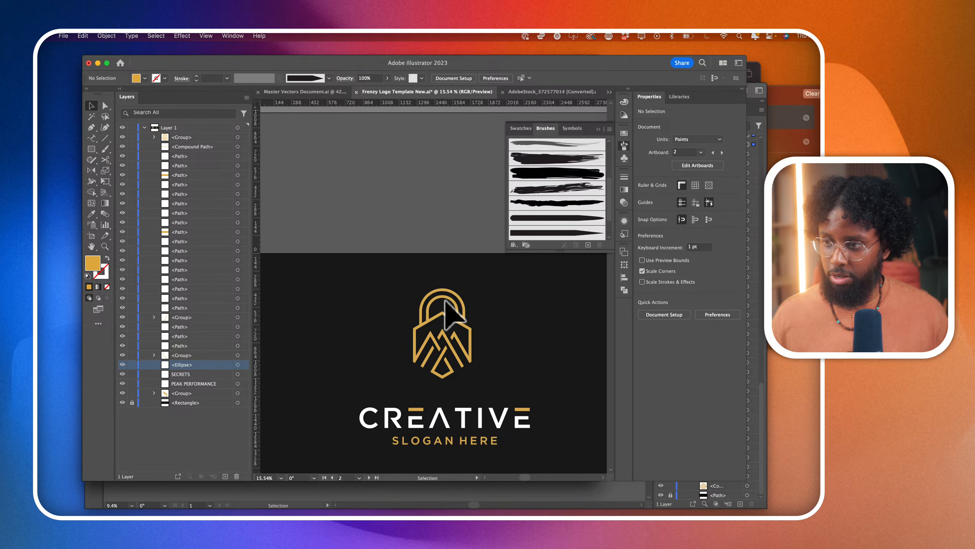
{"action": "scroll", "coordinate": [524, 365], "scroll_direction": "down", "scroll_amount": 1}
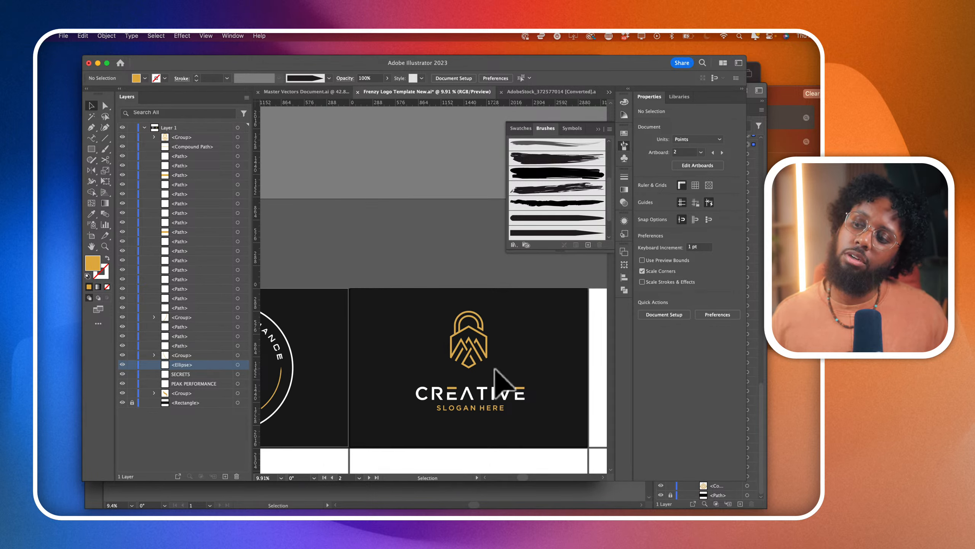
- Draw a gold-filled diamond about 43 by 84 pt with the Pen tool inside the centre mountain peak, and deselect it
{"action": "scroll", "coordinate": [499, 381], "scroll_direction": "up", "scroll_amount": 2}
{"action": "scroll", "coordinate": [437, 338], "scroll_direction": "up", "scroll_amount": 2}
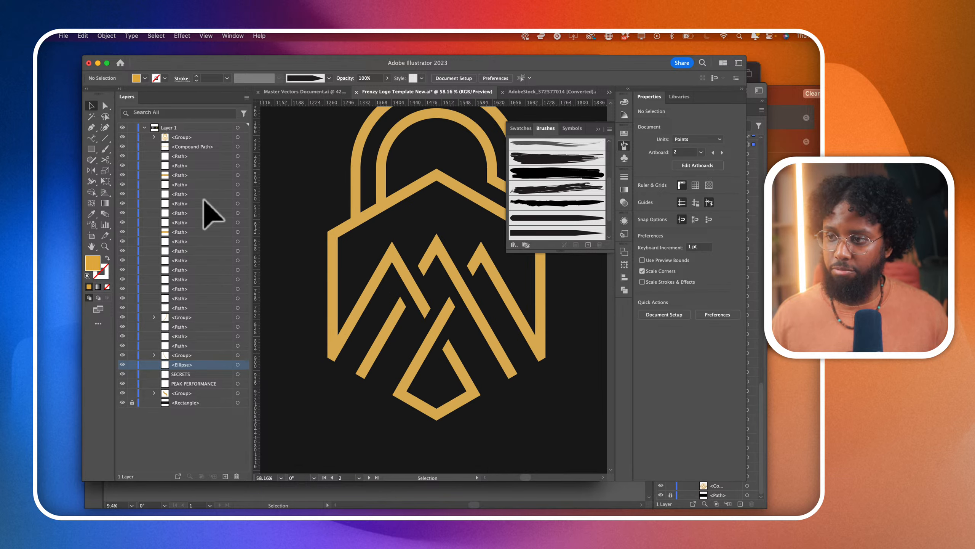
{"action": "left_click", "coordinate": [91, 127]}
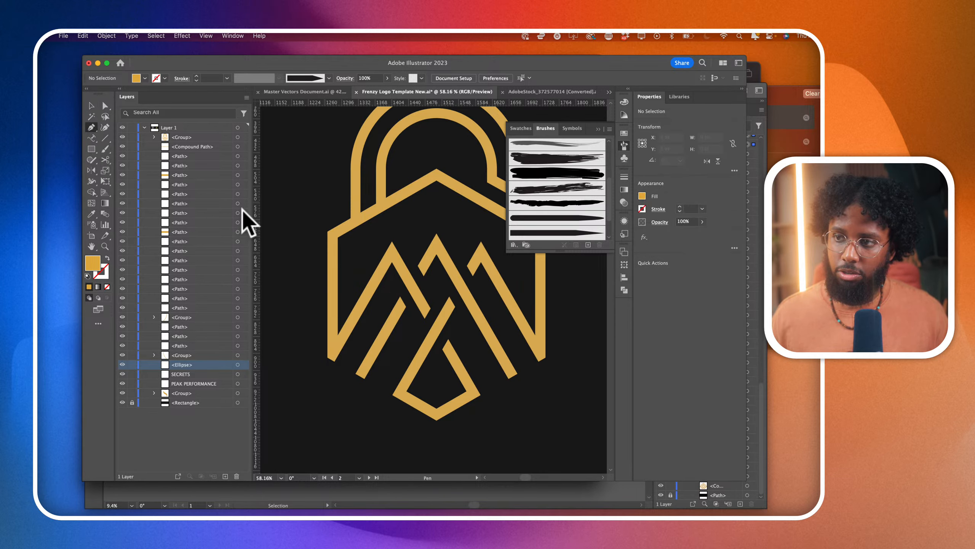
{"action": "scroll", "coordinate": [427, 284], "scroll_direction": "up", "scroll_amount": 1}
{"action": "scroll", "coordinate": [434, 269], "scroll_direction": "up", "scroll_amount": 3}
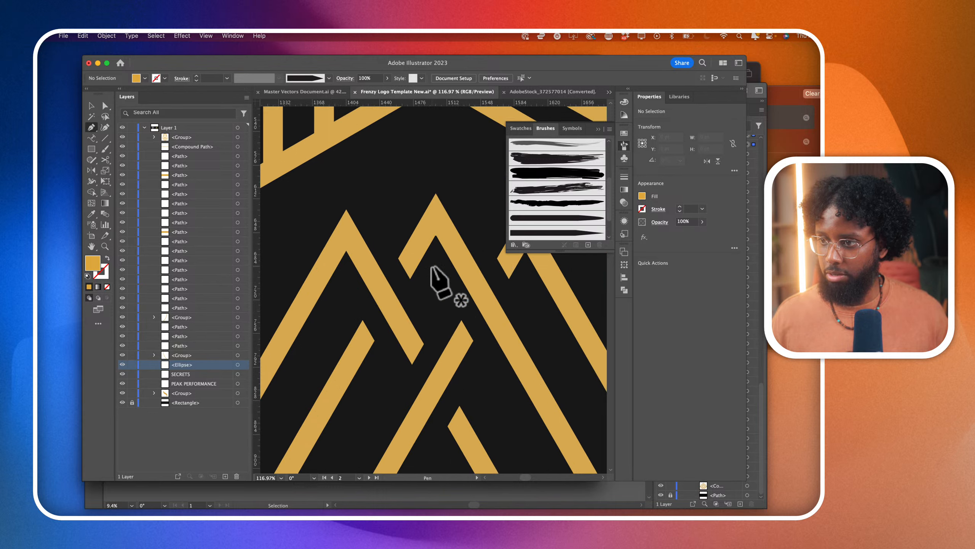
{"action": "left_click", "coordinate": [433, 258]}
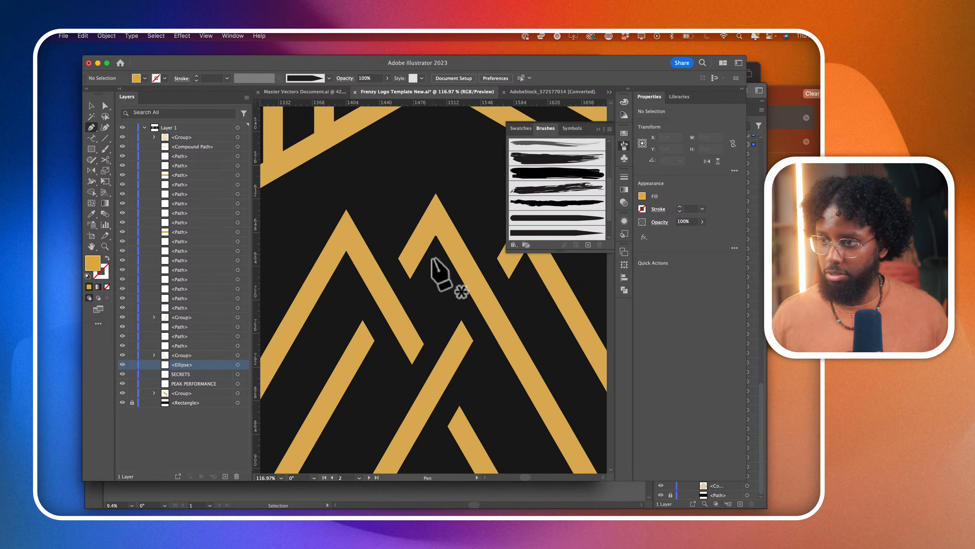
{"action": "left_click", "coordinate": [414, 294]}
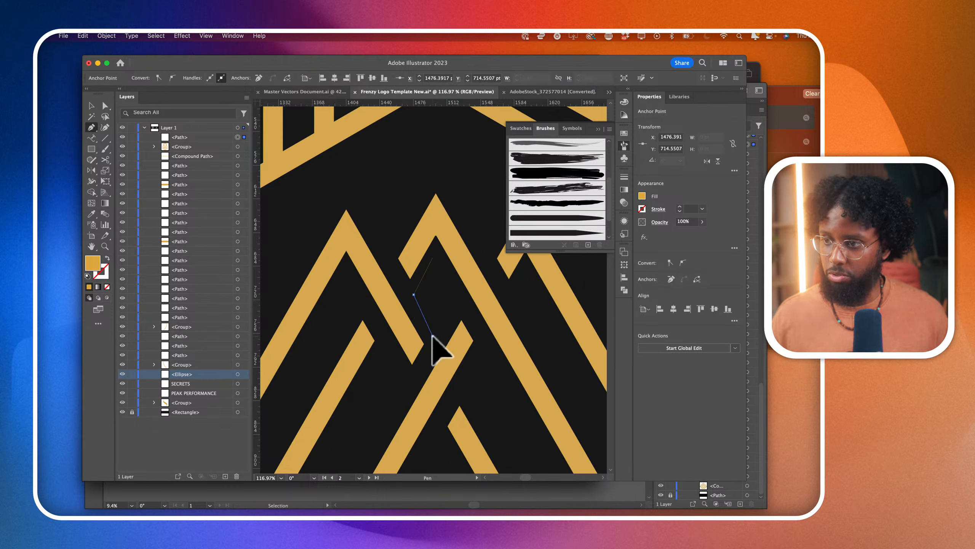
{"action": "left_click", "coordinate": [433, 335]}
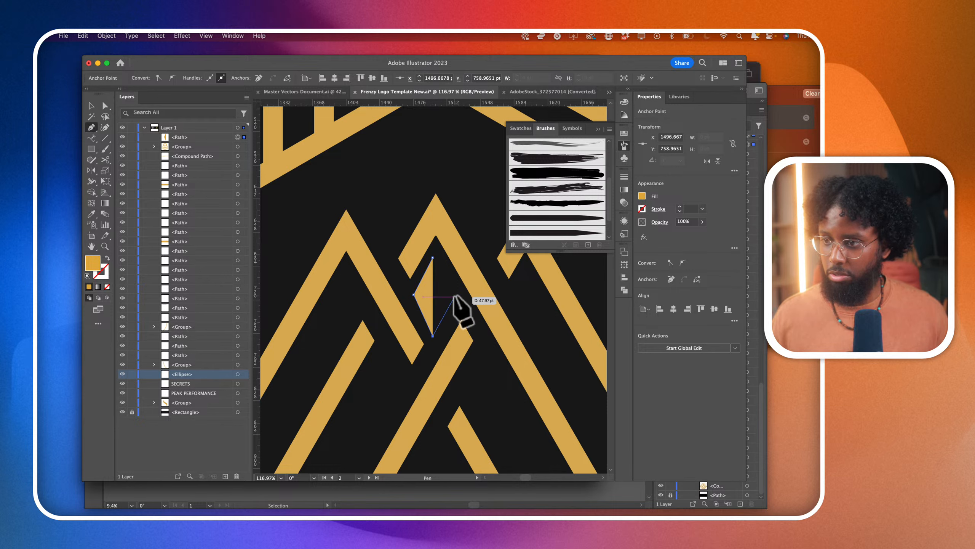
{"action": "left_click", "coordinate": [433, 258]}
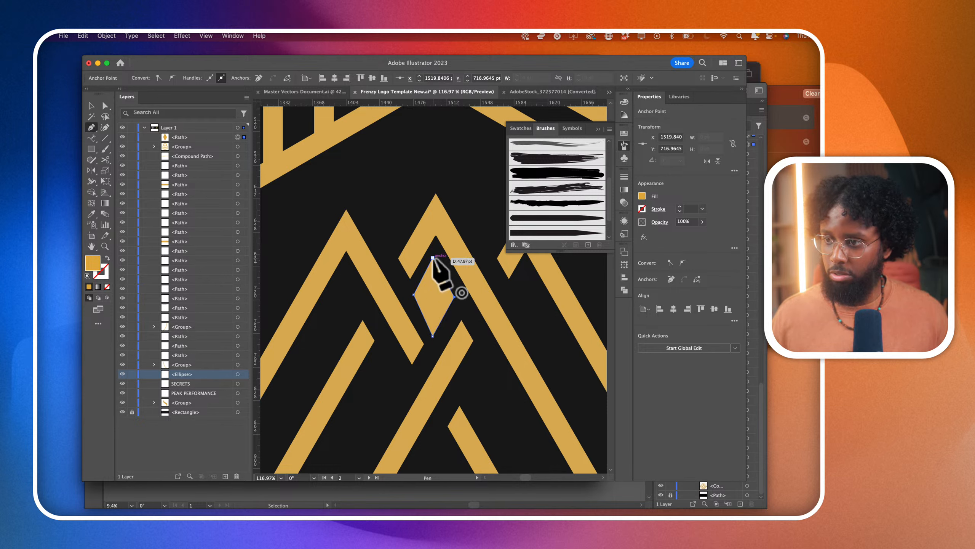
{"action": "scroll", "coordinate": [433, 258], "scroll_direction": "down", "scroll_amount": 5}
{"action": "scroll", "coordinate": [433, 259], "scroll_direction": "down", "scroll_amount": 3}
{"action": "left_click", "coordinate": [104, 105]}
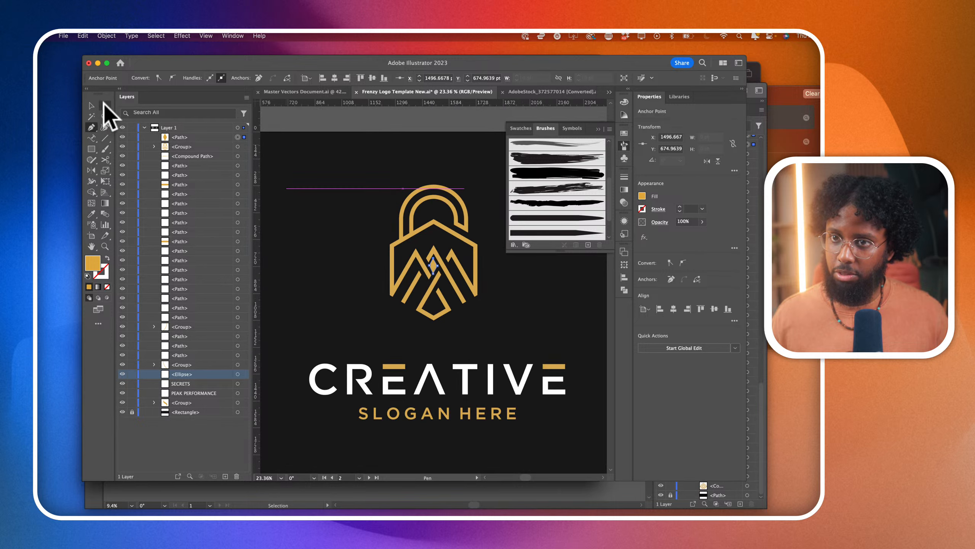
{"action": "left_click", "coordinate": [379, 142]}
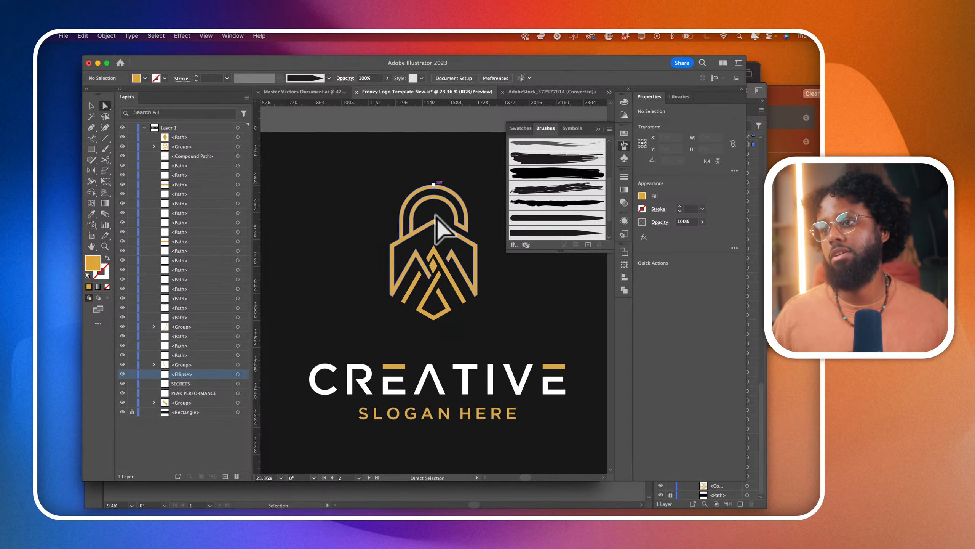
- Scale the diamond up proportionally from its centre to about 87 by 169 pt and deselect it
{"action": "scroll", "coordinate": [445, 281], "scroll_direction": "up", "scroll_amount": 7}
{"action": "left_click", "coordinate": [430, 269]}
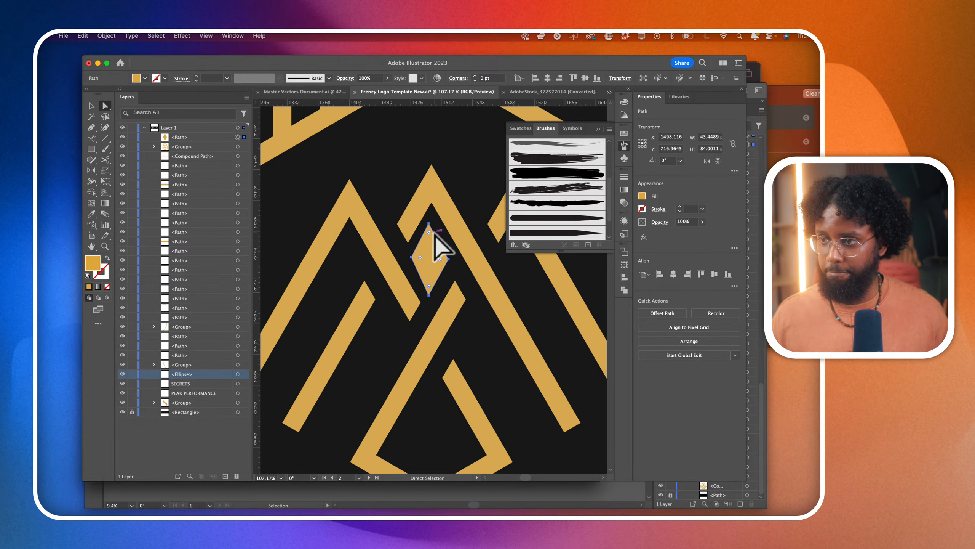
{"action": "left_click", "coordinate": [92, 105]}
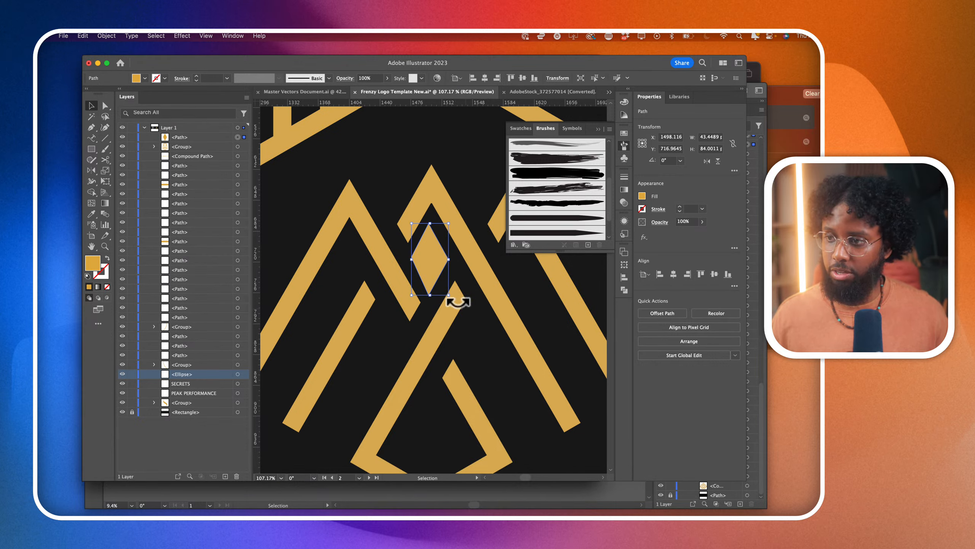
{"action": "left_click_drag", "start_coordinate": [448, 295], "coordinate": [468, 333]}
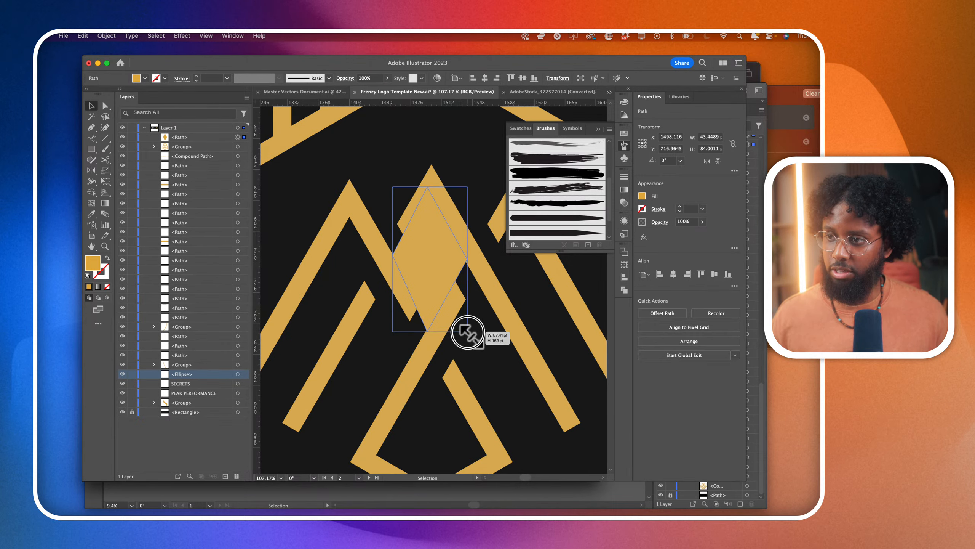
{"action": "scroll", "coordinate": [471, 337], "scroll_direction": "down", "scroll_amount": 7}
{"action": "scroll", "coordinate": [463, 329], "scroll_direction": "down", "scroll_amount": 2}
{"action": "left_click", "coordinate": [523, 359]}
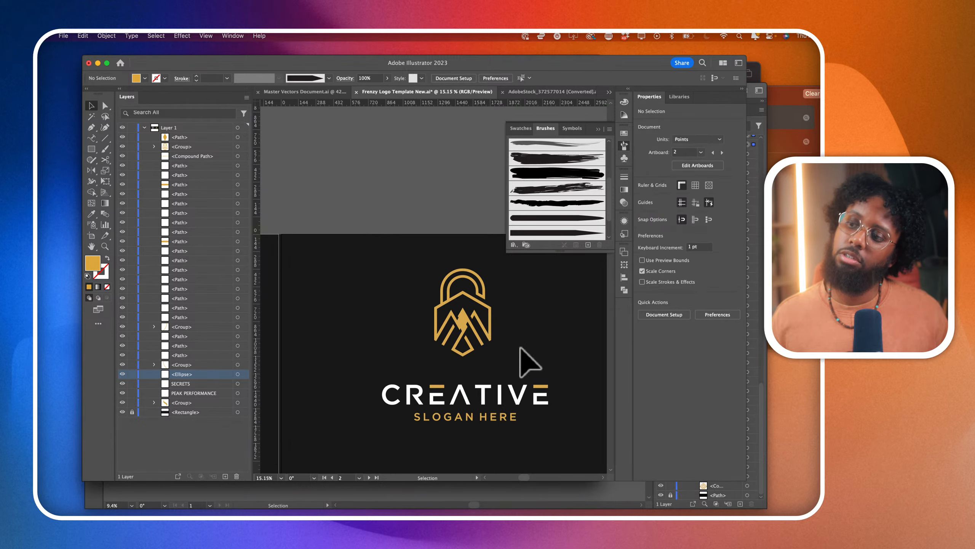
- Delete the gold diamond from the emblem's centre mountain peak
{"action": "scroll", "coordinate": [470, 322], "scroll_direction": "up", "scroll_amount": 4}
{"action": "left_click", "coordinate": [458, 315]}
{"action": "key", "text": "Delete"}
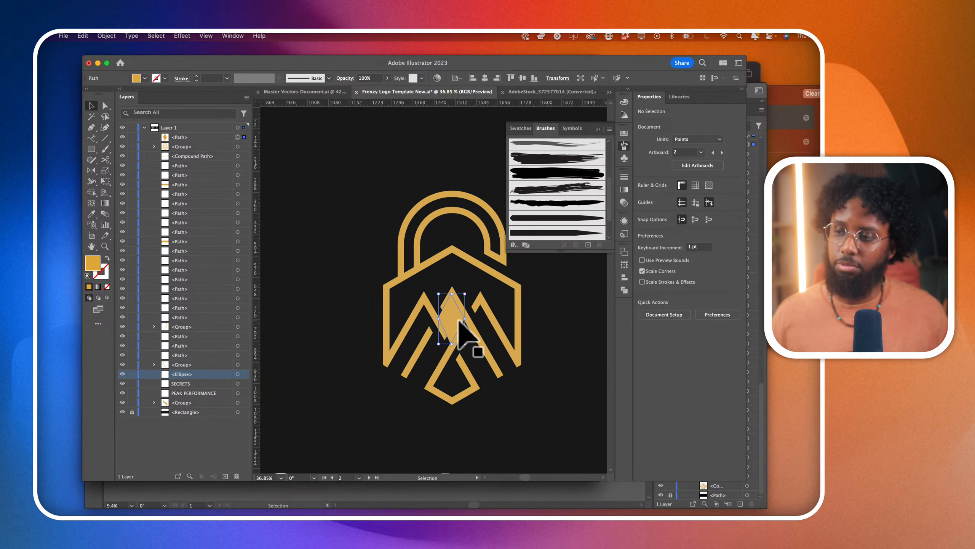
{"action": "scroll", "coordinate": [383, 338], "scroll_direction": "down", "scroll_amount": 6}
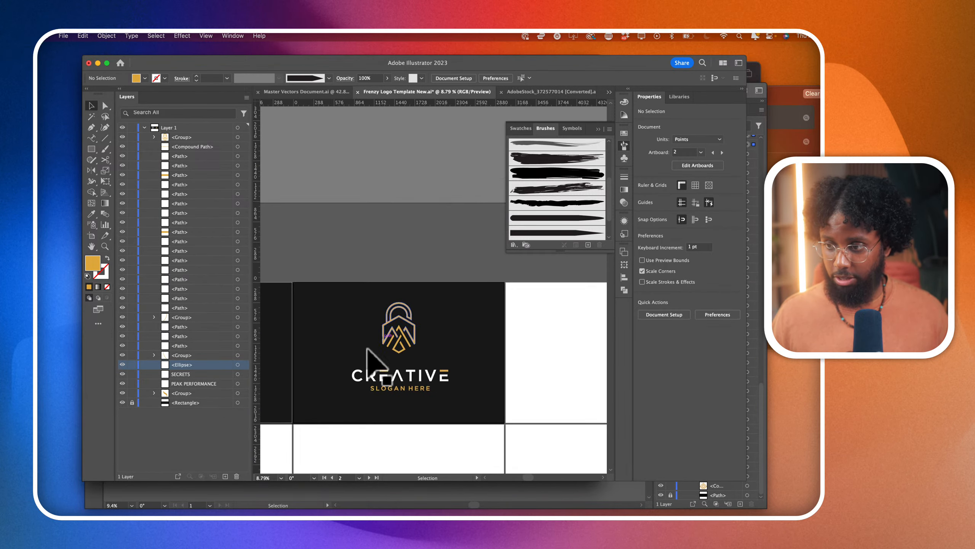
- Select the CREATIVE wordmark and its SLOGAN HERE line below the emblem and delete both
{"action": "left_click_drag", "start_coordinate": [318, 355], "coordinate": [500, 409]}
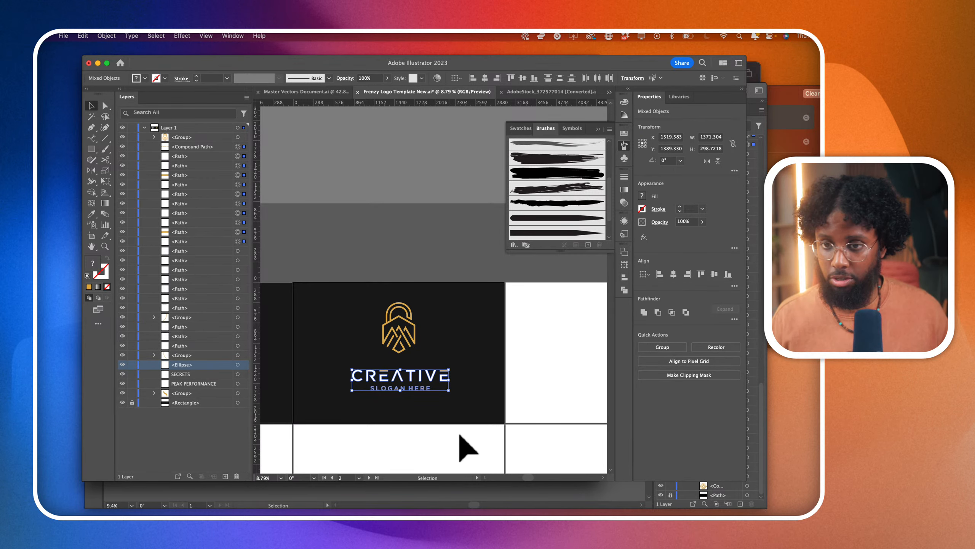
{"action": "left_click", "coordinate": [457, 432]}
{"action": "scroll", "coordinate": [391, 371], "scroll_direction": "up", "scroll_amount": 3}
{"action": "scroll", "coordinate": [357, 367], "scroll_direction": "down", "scroll_amount": 2}
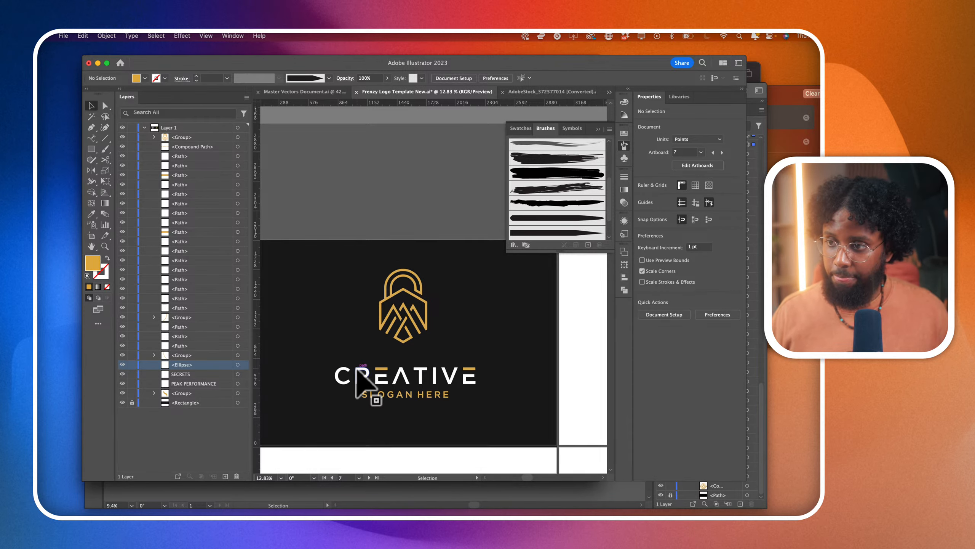
{"action": "left_click_drag", "start_coordinate": [323, 327], "coordinate": [540, 387]}
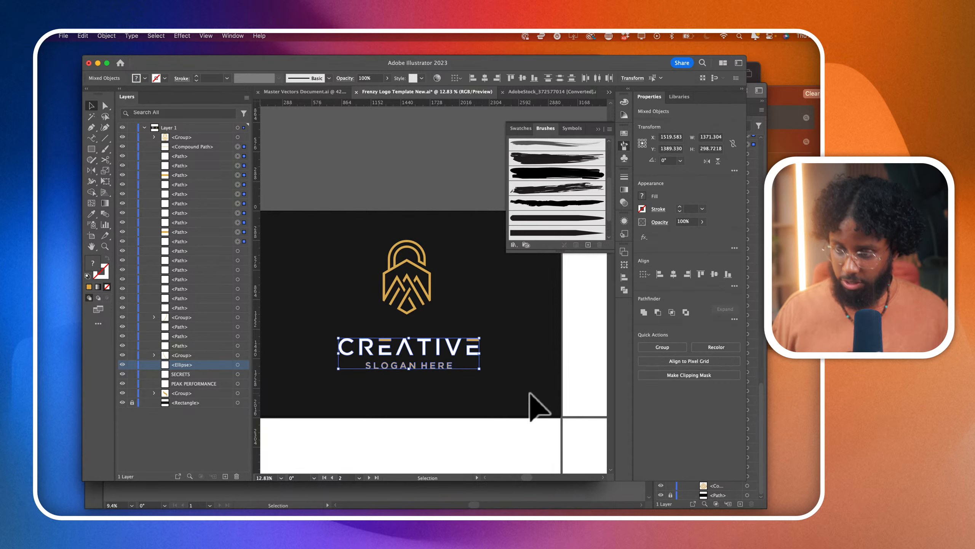
{"action": "key", "text": "Delete"}
- Add a text frame of about 2316 by 656 pt below the emblem containing PEAK PERFORMANCE
{"action": "left_click", "coordinate": [91, 138]}
{"action": "left_click", "coordinate": [94, 147]}
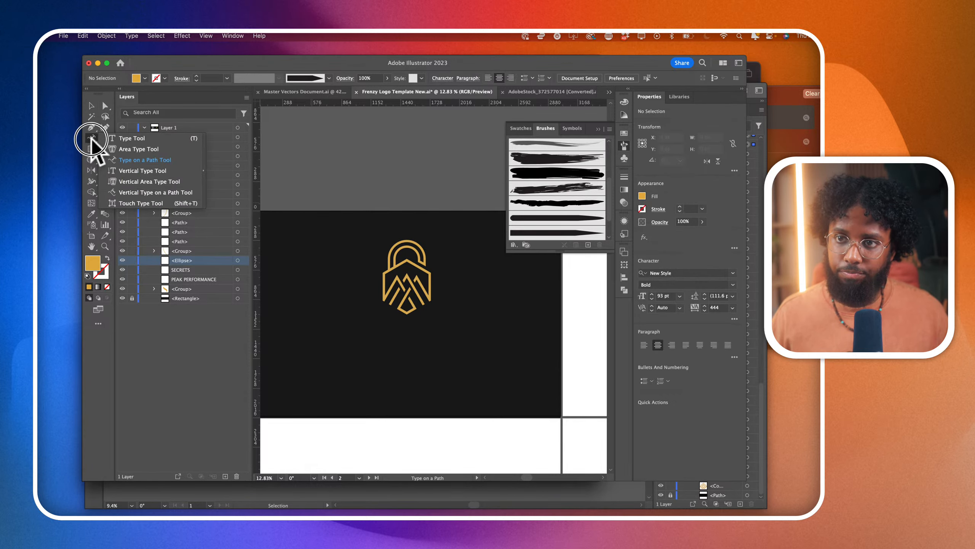
{"action": "left_click", "coordinate": [133, 124]}
{"action": "left_click_drag", "start_coordinate": [289, 314], "coordinate": [526, 381]}
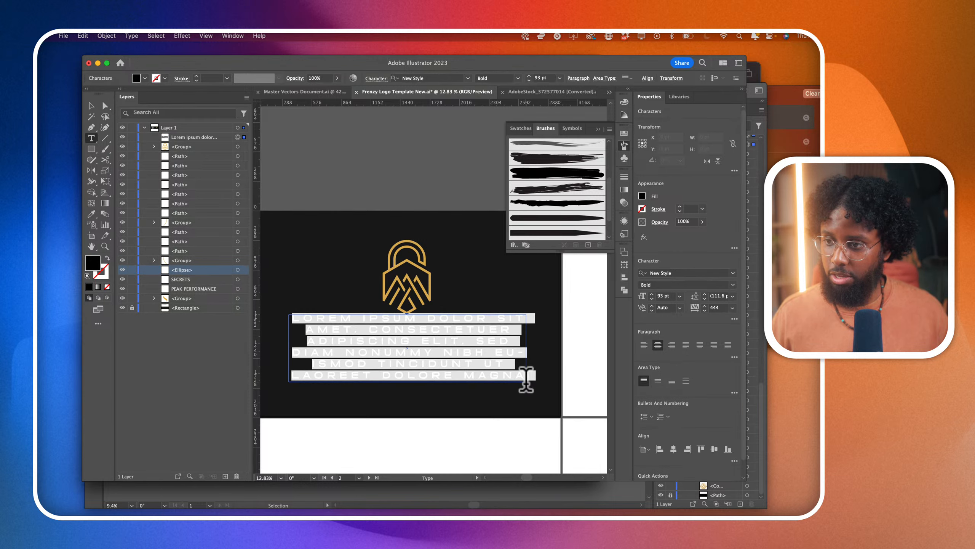
{"action": "type", "text": "PEAK"}
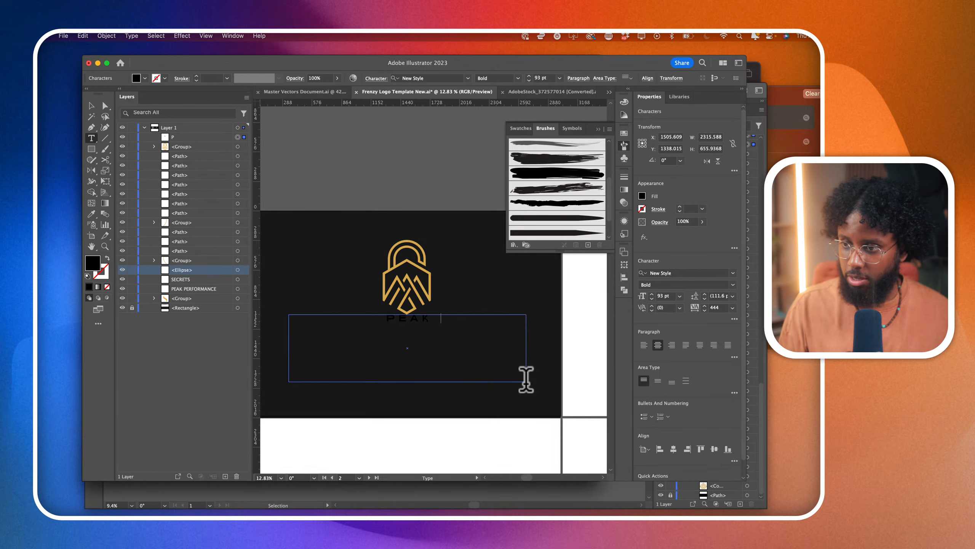
{"action": "type", "text": " PRO"}
{"action": "key", "text": "BackSpace"}
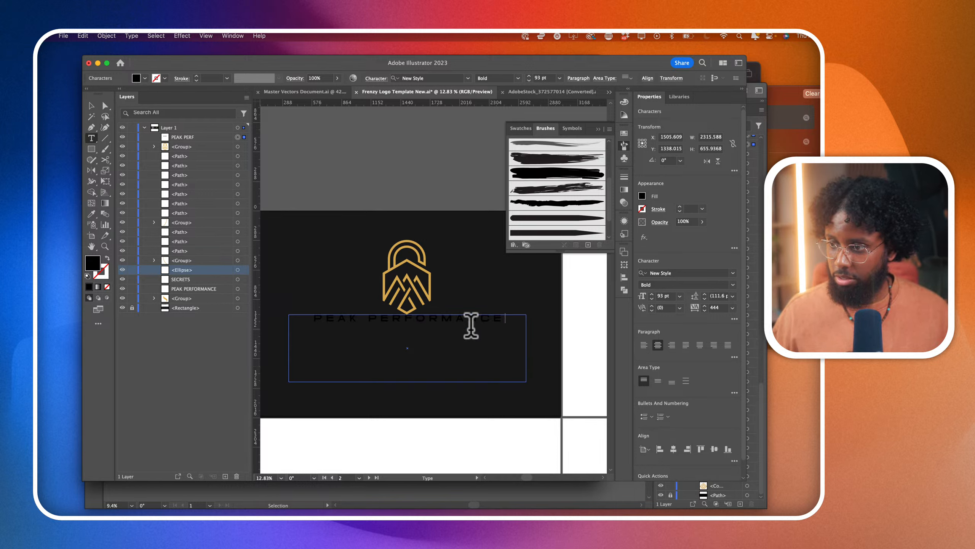
- Change the fill of all the PEAK PERFORMANCE text to white
{"action": "triple_click", "coordinate": [471, 324]}
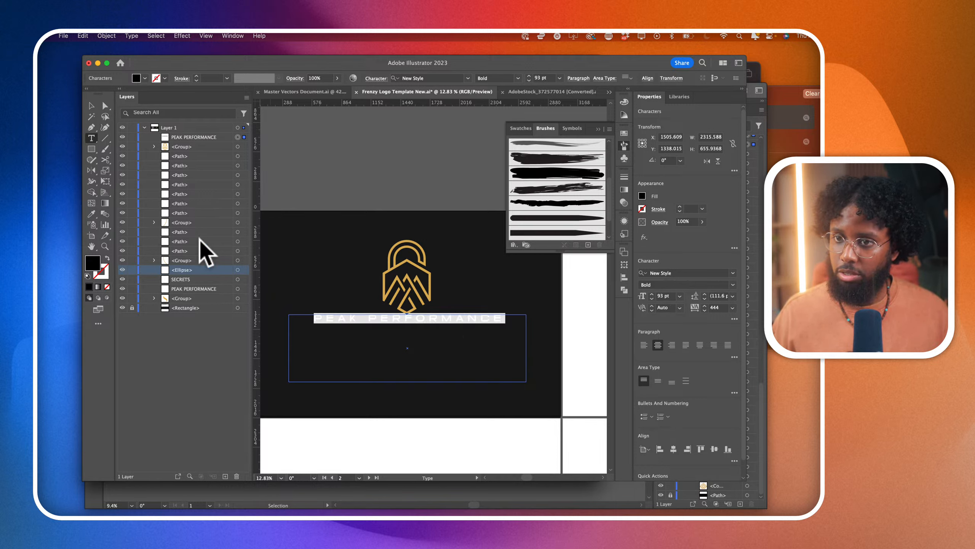
{"action": "left_click", "coordinate": [642, 196]}
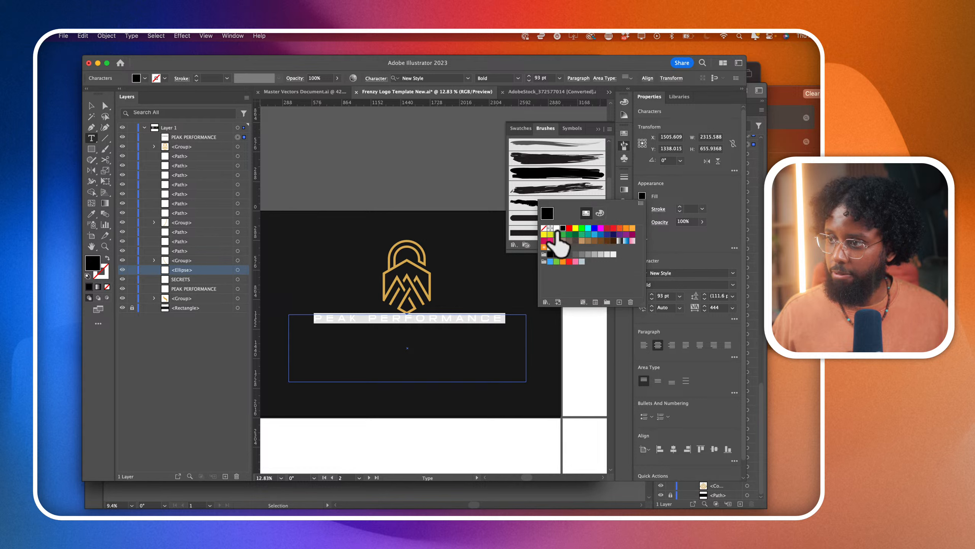
{"action": "left_click", "coordinate": [556, 228]}
{"action": "left_click", "coordinate": [482, 321]}
{"action": "left_click", "coordinate": [486, 319]}
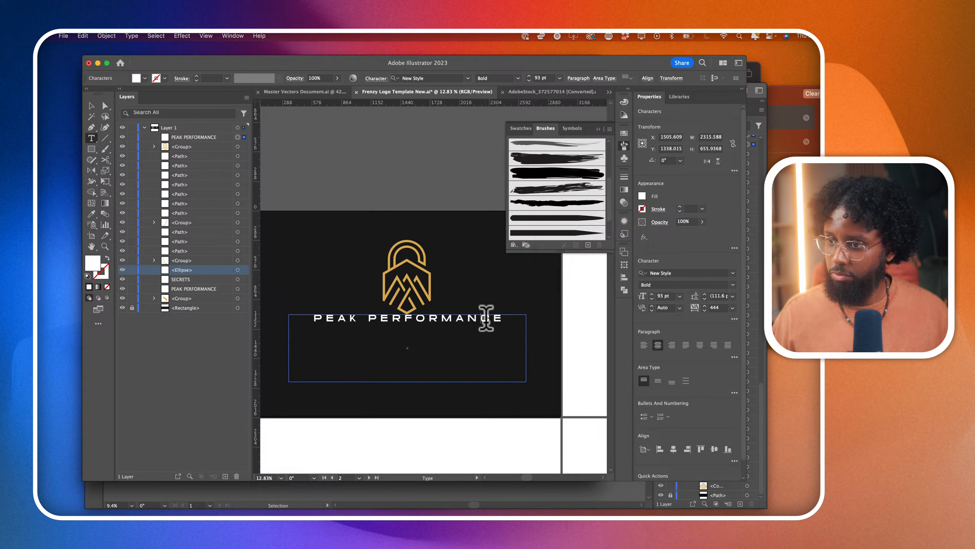
- Move the text frame down clear of the emblem and centre it horizontally at X 1500 pt, Y about 1474 pt
{"action": "left_click", "coordinate": [91, 105]}
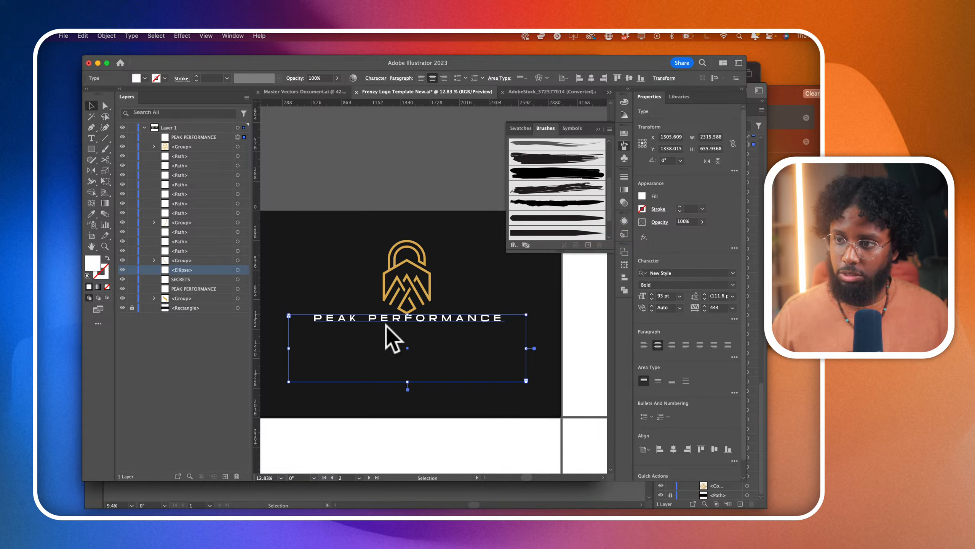
{"action": "left_click", "coordinate": [390, 320]}
{"action": "mouse_move", "coordinate": [390, 321]}
{"action": "left_mouse_down"}
{"action": "mouse_move", "coordinate": [382, 335]}
{"action": "mouse_move", "coordinate": [398, 331]}
{"action": "left_mouse_up"}
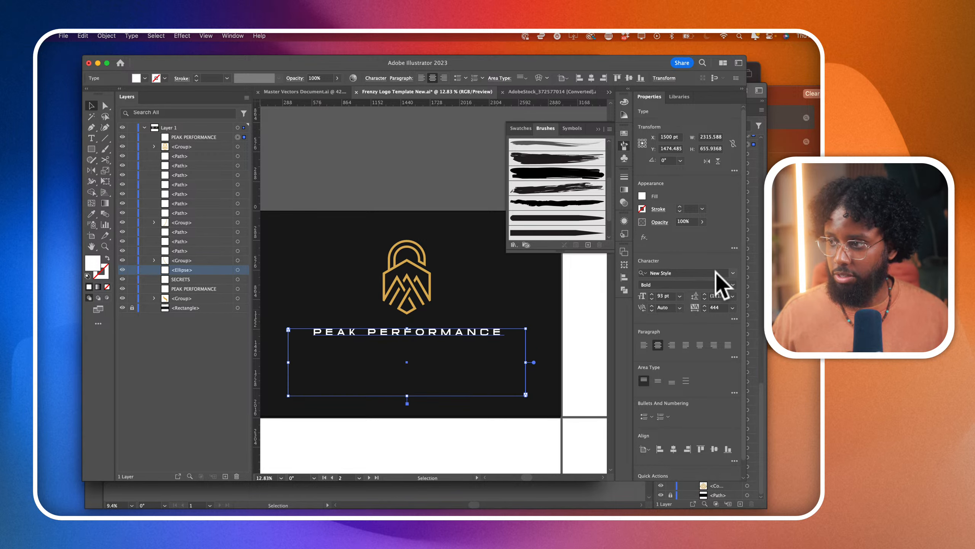
- Set the PEAK PERFORMANCE text in Tumbrella Sans and enlarge it to 171 pt
{"action": "left_click", "coordinate": [732, 272]}
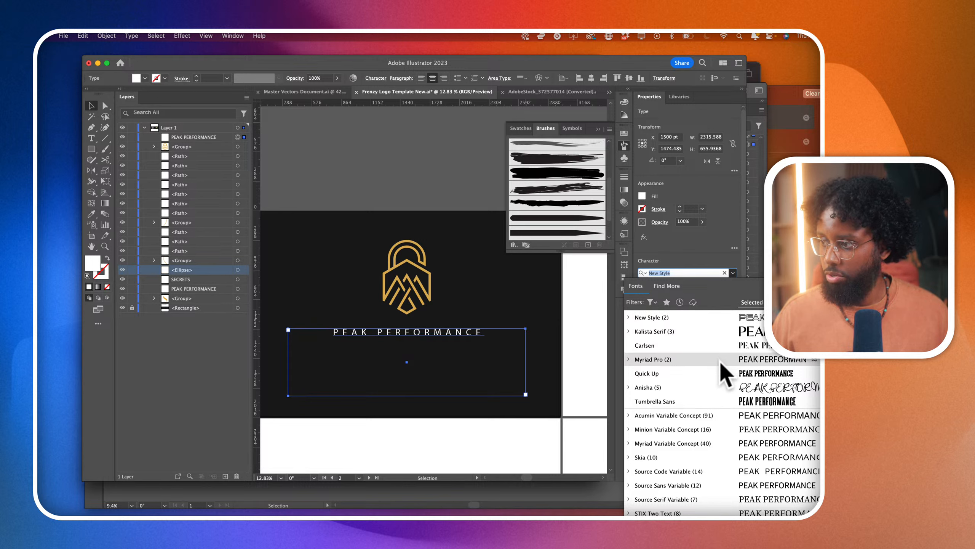
{"action": "left_click", "coordinate": [719, 402]}
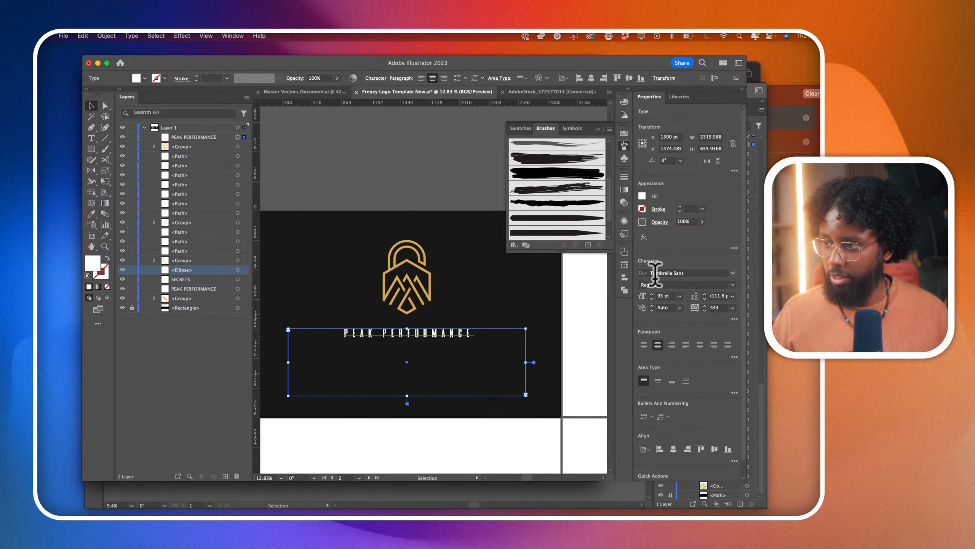
{"action": "key", "text": "shift+Up"}
{"action": "key", "text": "shift+Up"}
{"action": "key", "text": "shift+Up"}
{"action": "key", "text": "shift+Up"}
{"action": "key", "text": "shift+Up"}
{"action": "key", "text": "shift+Up"}
{"action": "key", "text": "shift+Up"}
{"action": "key", "text": "Up"}
{"action": "key", "text": "Up"}
{"action": "key", "text": "Up"}
{"action": "key", "text": "Up"}
{"action": "key", "text": "Up"}
{"action": "key", "text": "Up"}
{"action": "key", "text": "Up"}
{"action": "key", "text": "Up"}
{"action": "key", "text": "Up"}
{"action": "key", "text": "Up"}
{"action": "key", "text": "Up"}
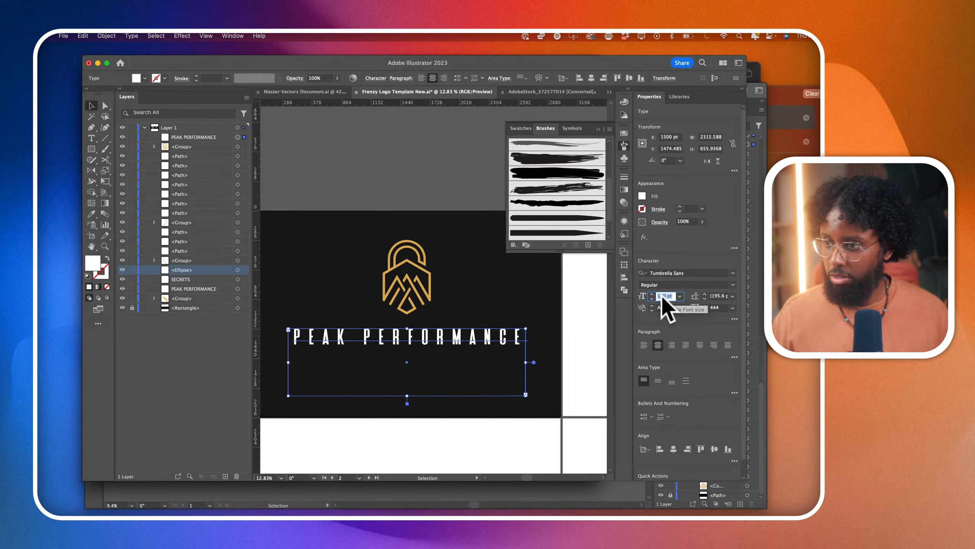
- Set the PEAK PERFORMANCE text's tracking to 0 and its font size to 236 pt
{"action": "left_click", "coordinate": [714, 308]}
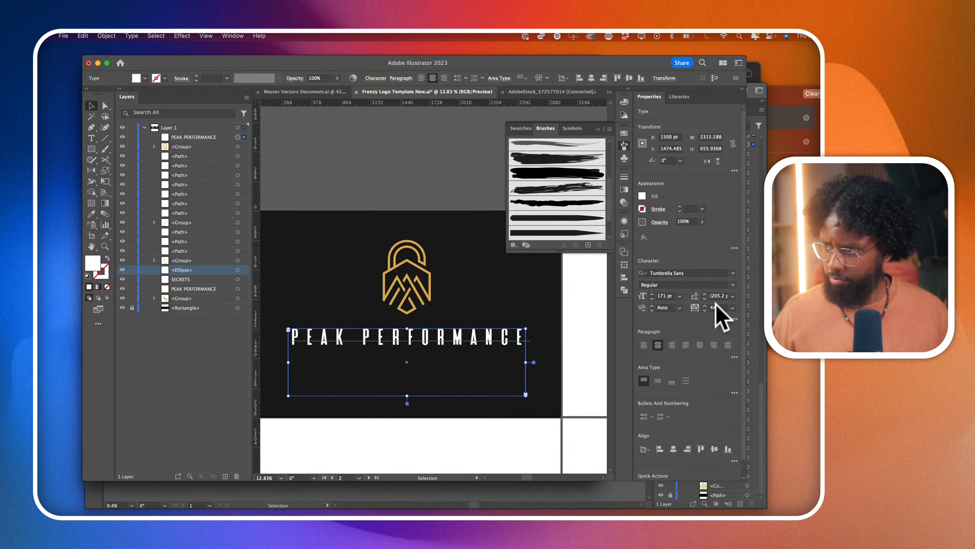
{"action": "left_click", "coordinate": [715, 308]}
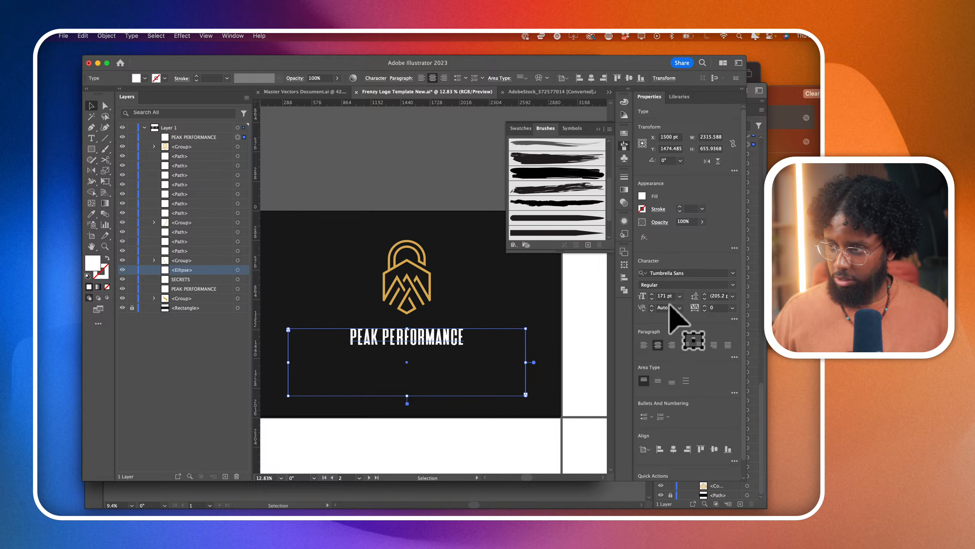
{"action": "left_click", "coordinate": [659, 299]}
{"action": "key", "text": "Up"}
{"action": "key", "text": "Up"}
{"action": "key", "text": "Up"}
{"action": "key", "text": "Up"}
{"action": "key", "text": "Up"}
{"action": "key", "text": "Up"}
{"action": "key", "text": "Up"}
{"action": "key", "text": "Up"}
{"action": "scroll", "coordinate": [659, 299], "scroll_direction": "up", "scroll_amount": 20}
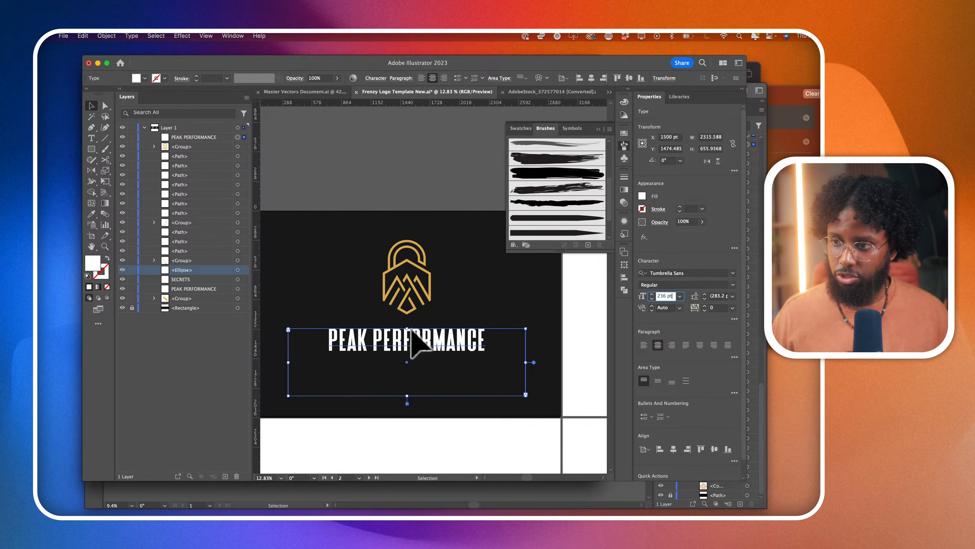
- Move the PEAK PERFORMANCE text up about 90 pt so it sits closer beneath the emblem
{"action": "scroll", "coordinate": [403, 361], "scroll_direction": "up", "scroll_amount": 5}
{"action": "left_click", "coordinate": [413, 318]}
{"action": "left_click_drag", "start_coordinate": [413, 318], "coordinate": [413, 303]}
{"action": "scroll", "coordinate": [413, 307], "scroll_direction": "down", "scroll_amount": 5}
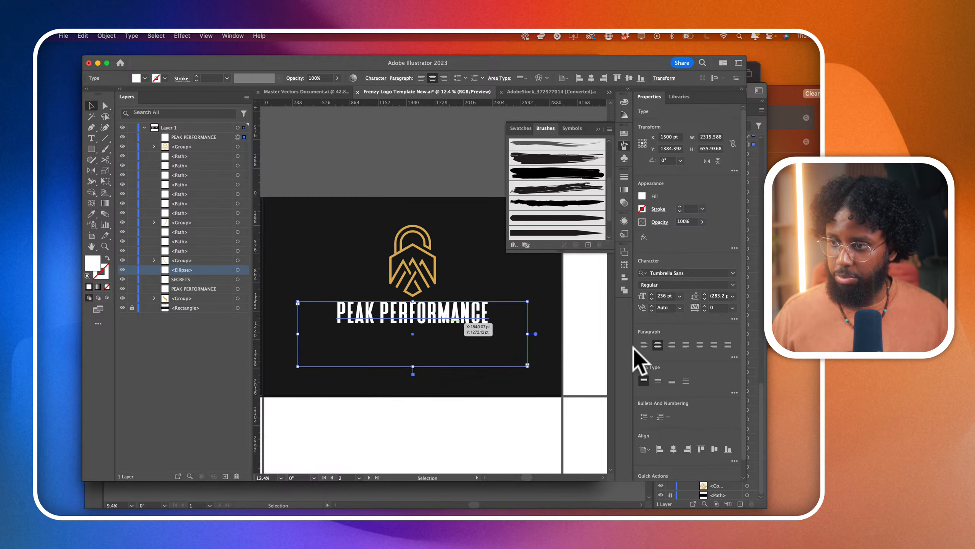
- Preview fonts similar to Tumbrella Sans on the PEAK PERFORMANCE text, and return to the full font list
{"action": "left_click", "coordinate": [732, 273]}
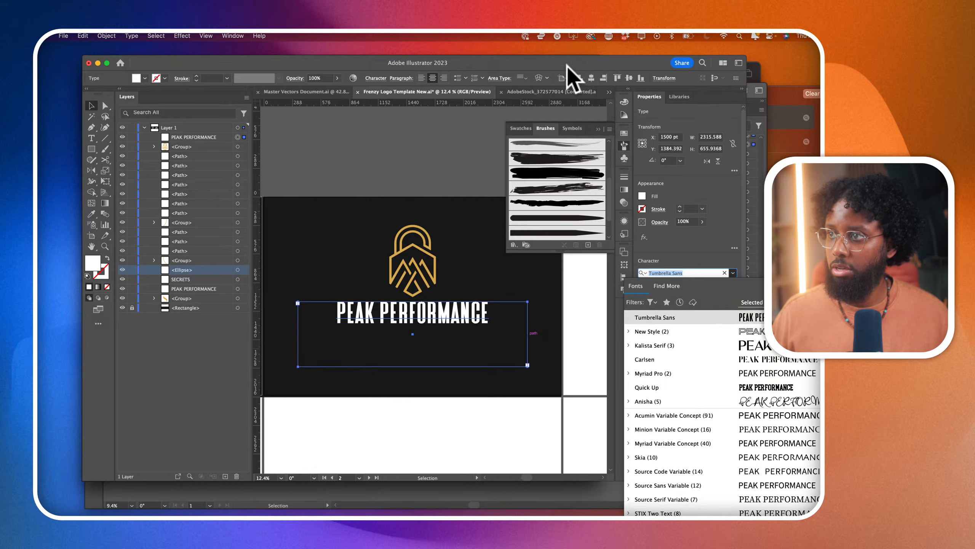
{"action": "left_click_drag", "start_coordinate": [568, 64], "coordinate": [525, 65]}
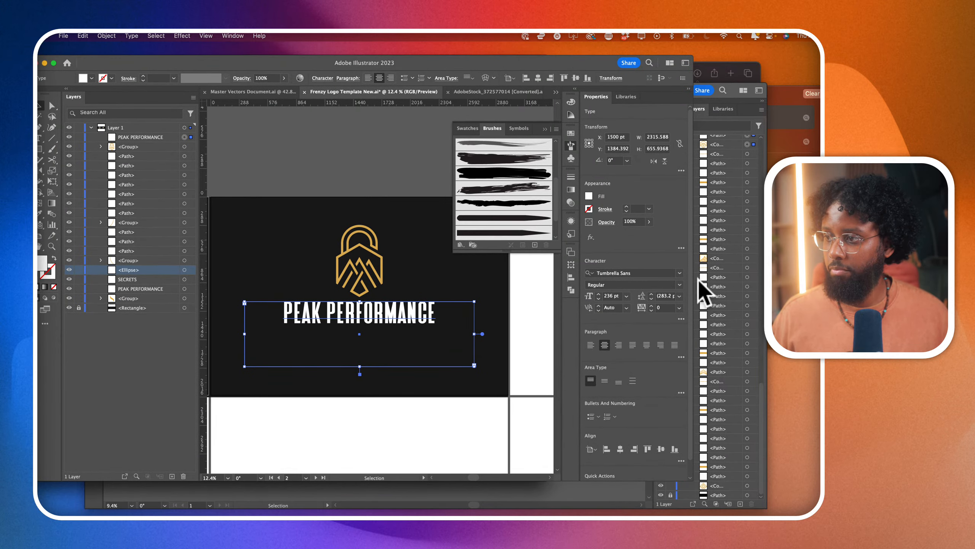
{"action": "left_click", "coordinate": [679, 273]}
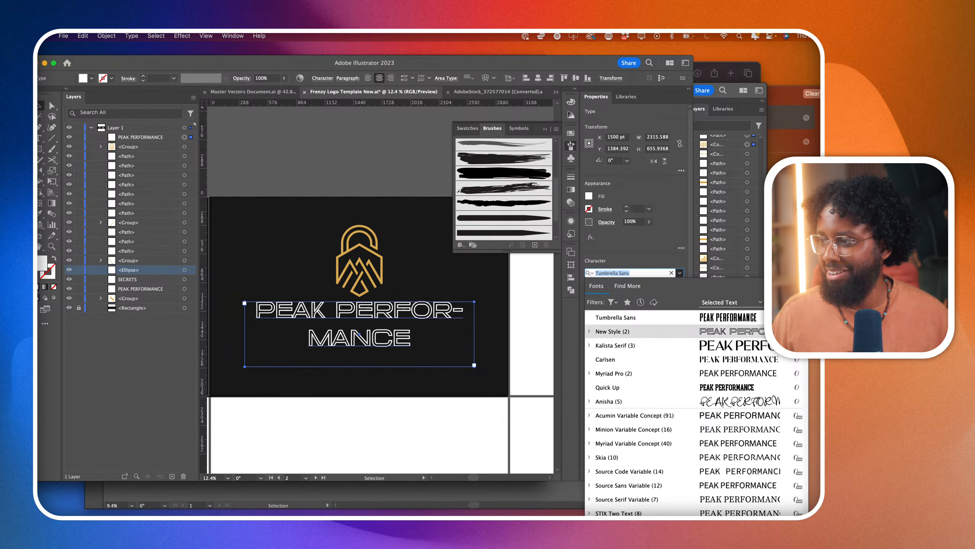
{"action": "left_click", "coordinate": [776, 317]}
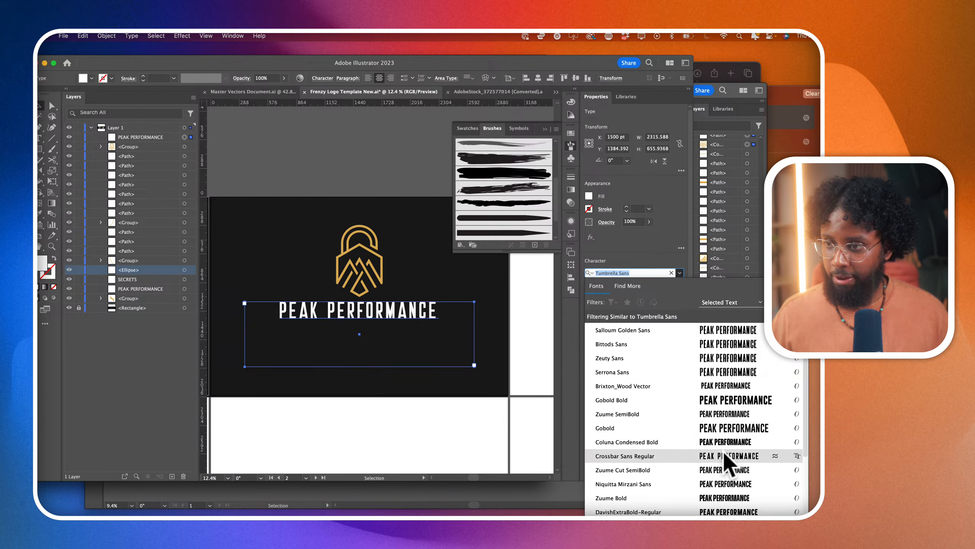
{"action": "scroll", "coordinate": [727, 471], "scroll_direction": "down", "scroll_amount": 2}
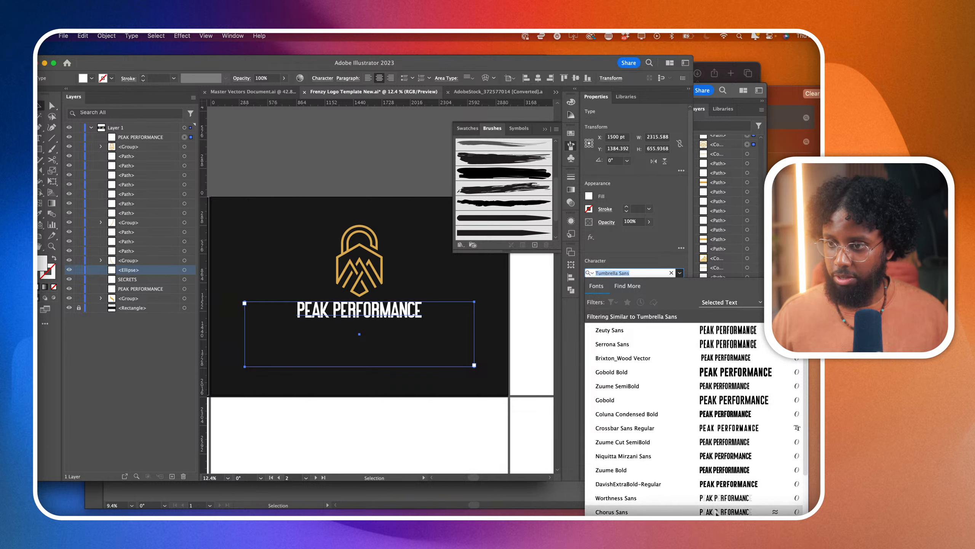
{"action": "scroll", "coordinate": [727, 471], "scroll_direction": "down", "scroll_amount": 4}
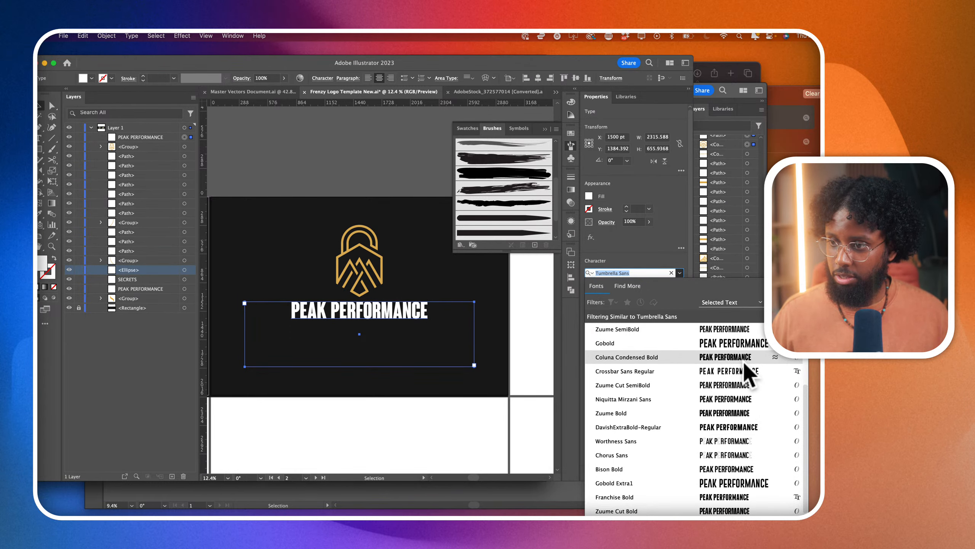
{"action": "scroll", "coordinate": [744, 384], "scroll_direction": "up", "scroll_amount": 6}
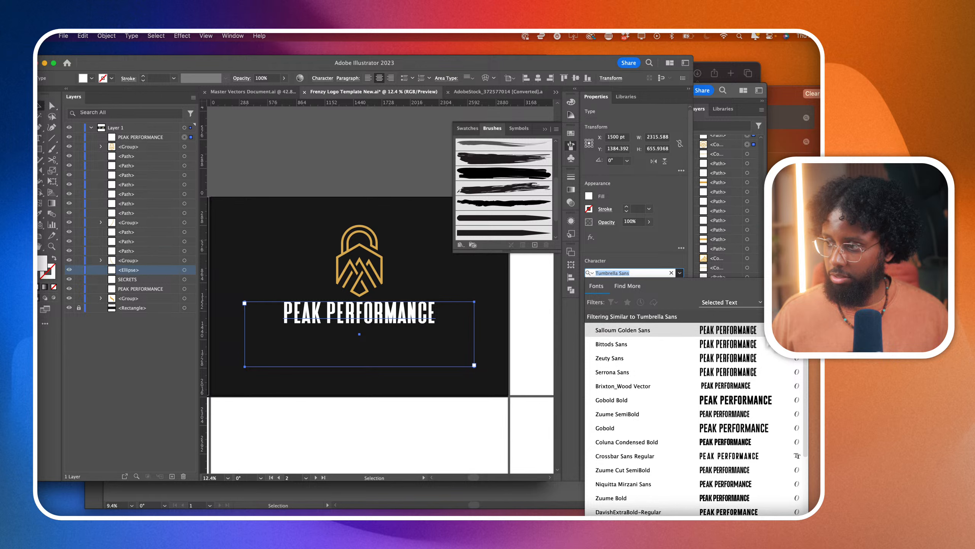
{"action": "left_click", "coordinate": [791, 317]}
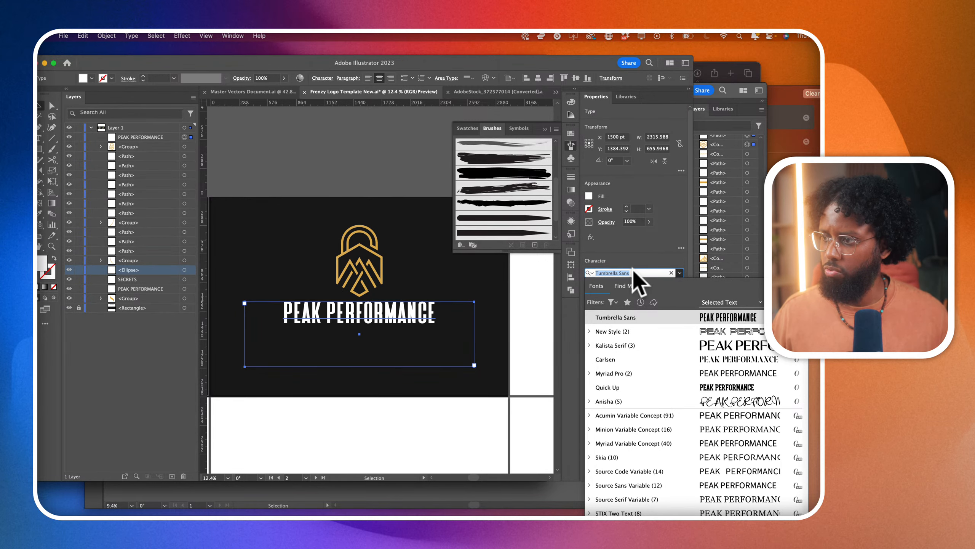
- Set the PEAK PERFORMANCE text in Andove Medium at 283 pt
{"action": "type", "text": "ANDO"}
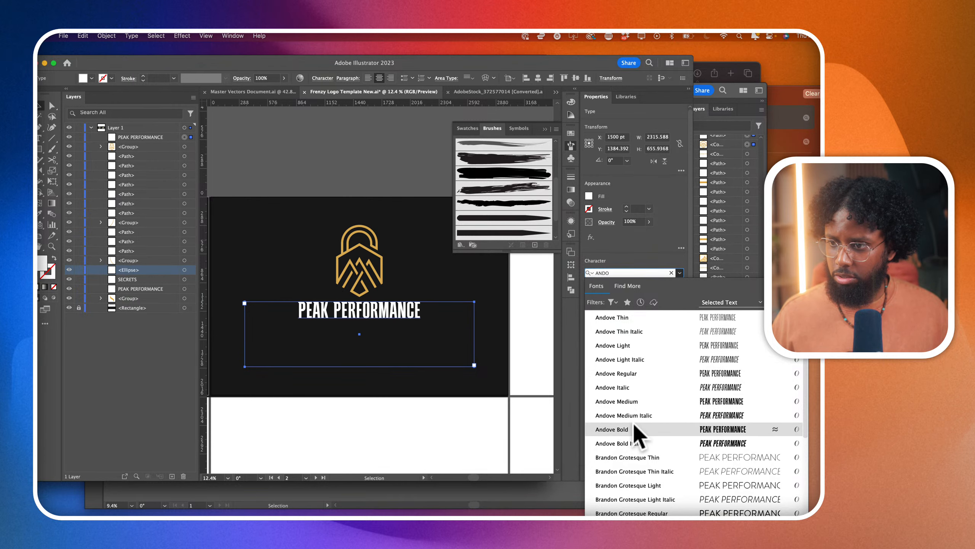
{"action": "left_click", "coordinate": [634, 402]}
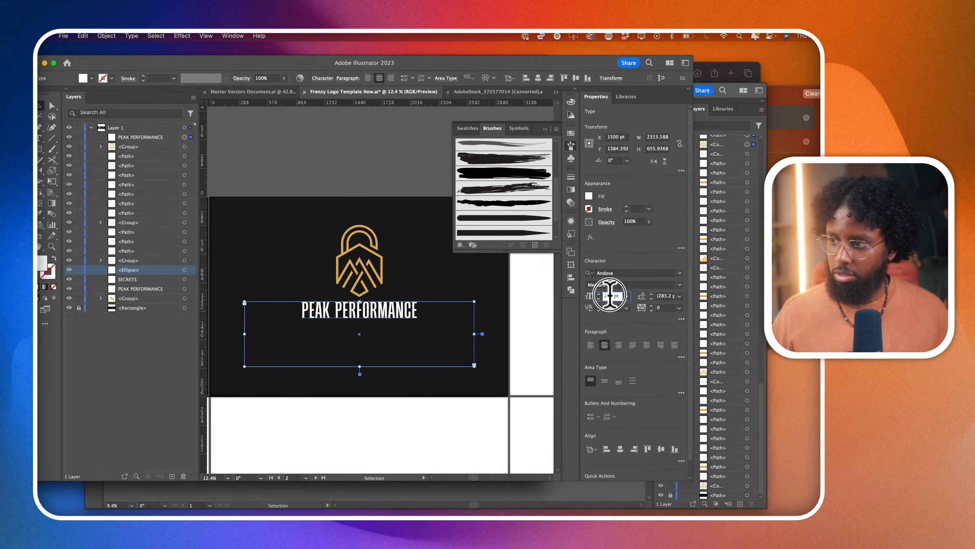
{"action": "left_click", "coordinate": [610, 295]}
{"action": "scroll", "coordinate": [611, 295], "scroll_direction": "up", "scroll_amount": 20}
{"action": "scroll", "coordinate": [611, 295], "scroll_direction": "up", "scroll_amount": 4}
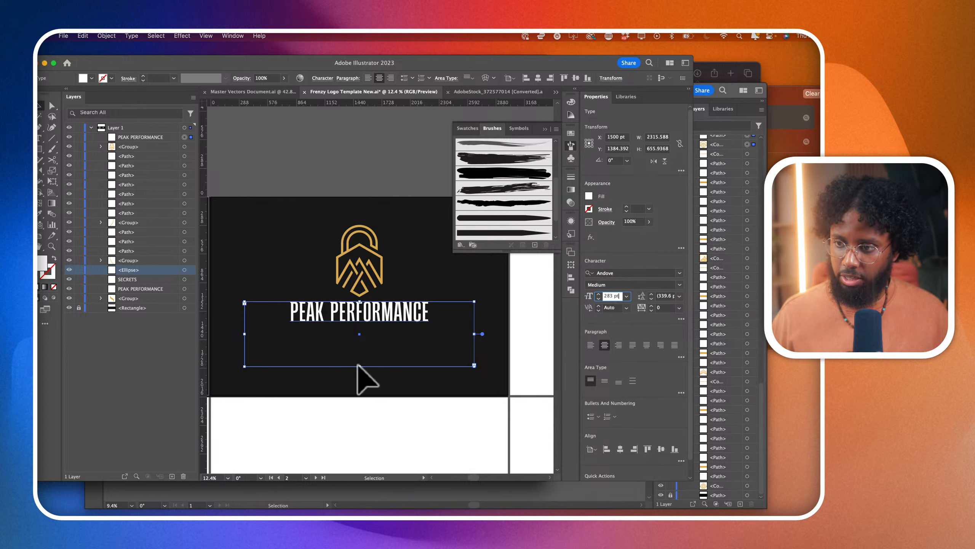
- Shorten the text frame to about 221 pt high and duplicate it directly beneath, with the copy reading SECRETS
{"action": "left_click_drag", "start_coordinate": [359, 366], "coordinate": [371, 338]}
{"action": "key", "text": "t"}
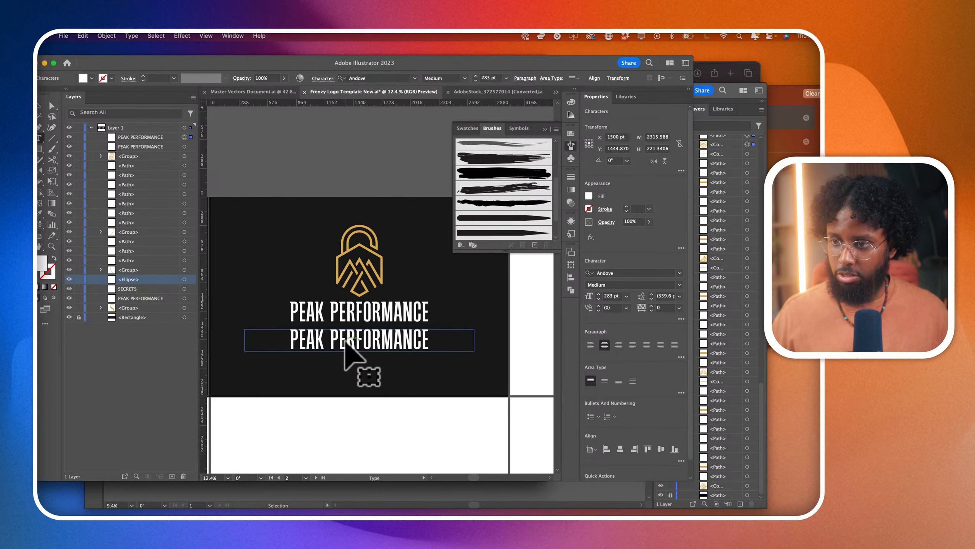
{"action": "triple_click", "coordinate": [345, 341]}
{"action": "type", "text": "SEC"}
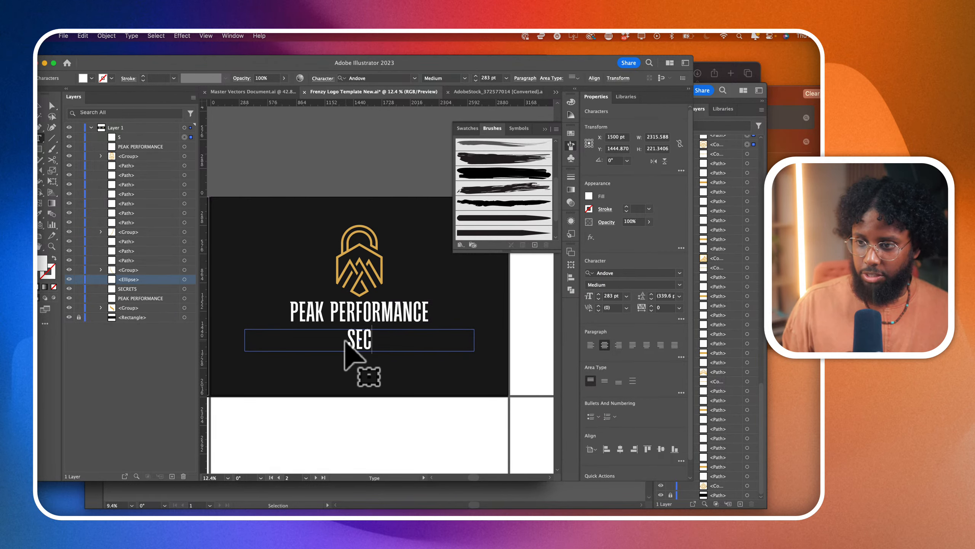
{"action": "type", "text": "RETS"}
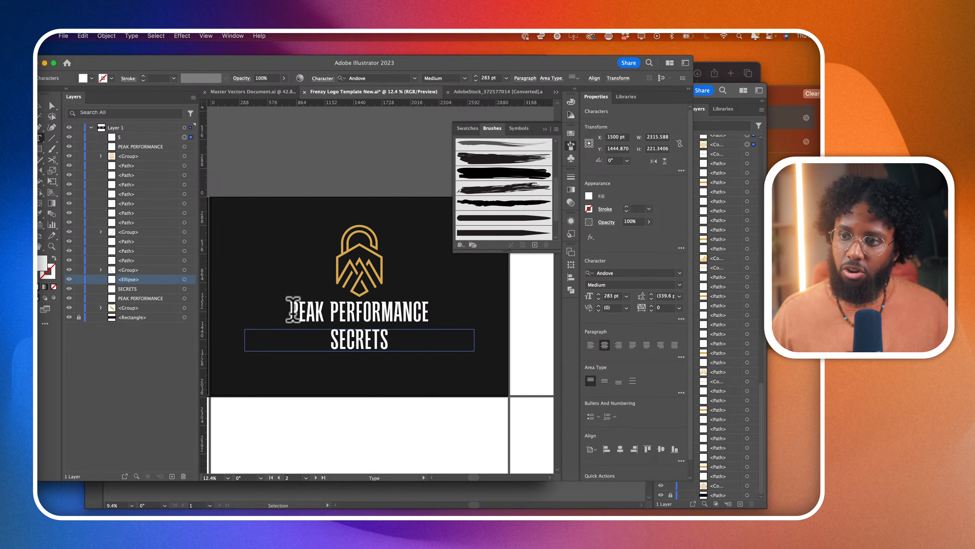
- Try wider tracking on the PEAK PERFORMANCE text, and return it to 0
{"action": "left_click_drag", "start_coordinate": [291, 309], "coordinate": [705, 293]}
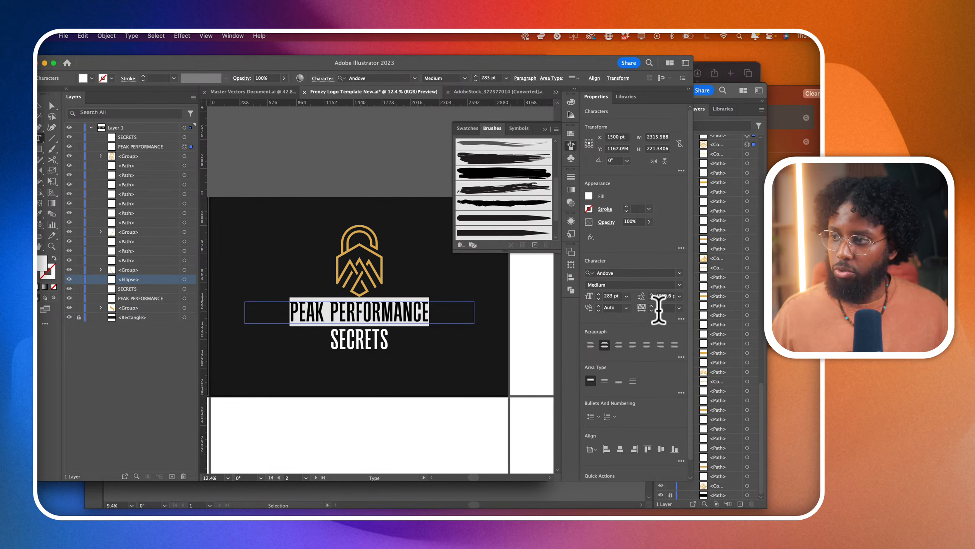
{"action": "type", "text": "200"}
{"action": "key", "text": "Return"}
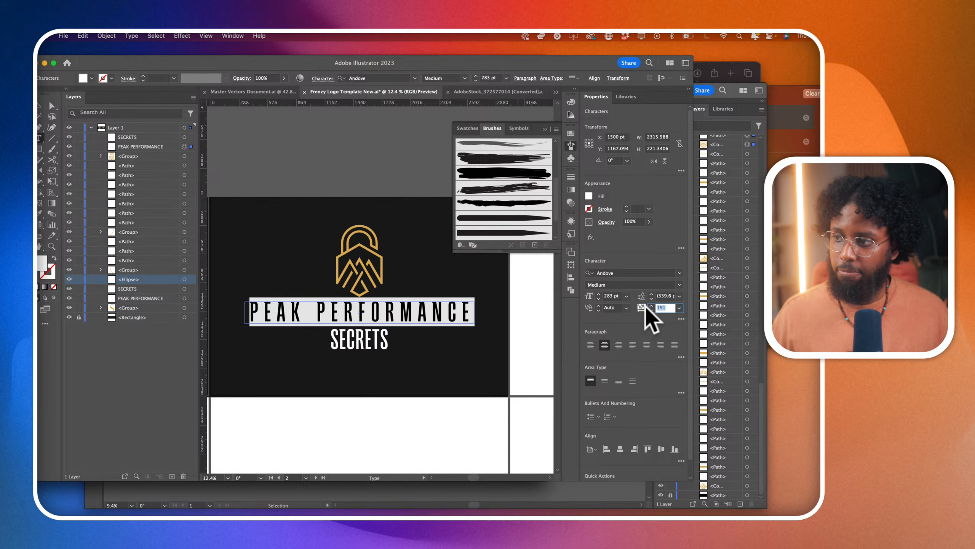
{"action": "type", "text": "0"}
{"action": "key", "text": "Return"}
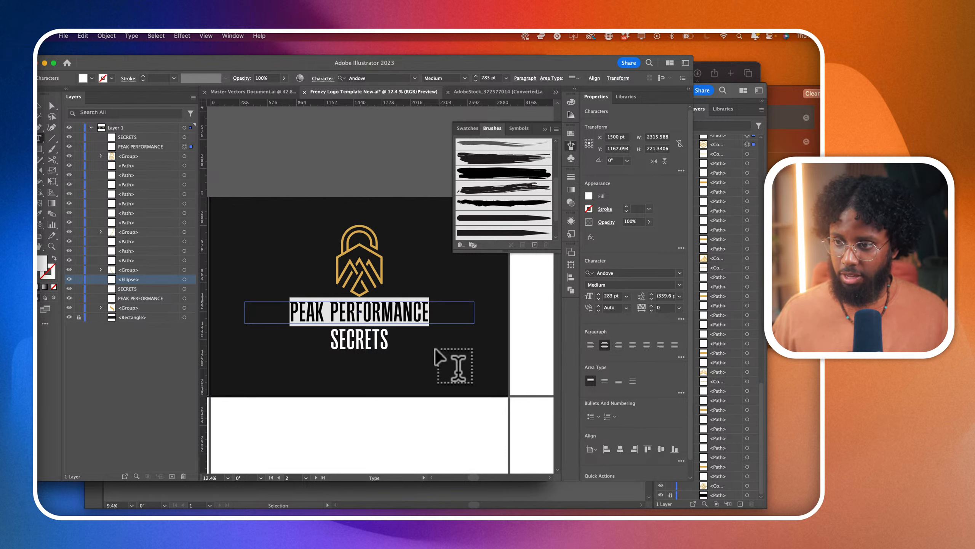
- Set the tracking of the SECRETS text to 232
{"action": "double_click", "coordinate": [380, 340]}
{"action": "double_click", "coordinate": [664, 307]}
{"action": "type", "text": "200"}
{"action": "key", "text": "Return"}
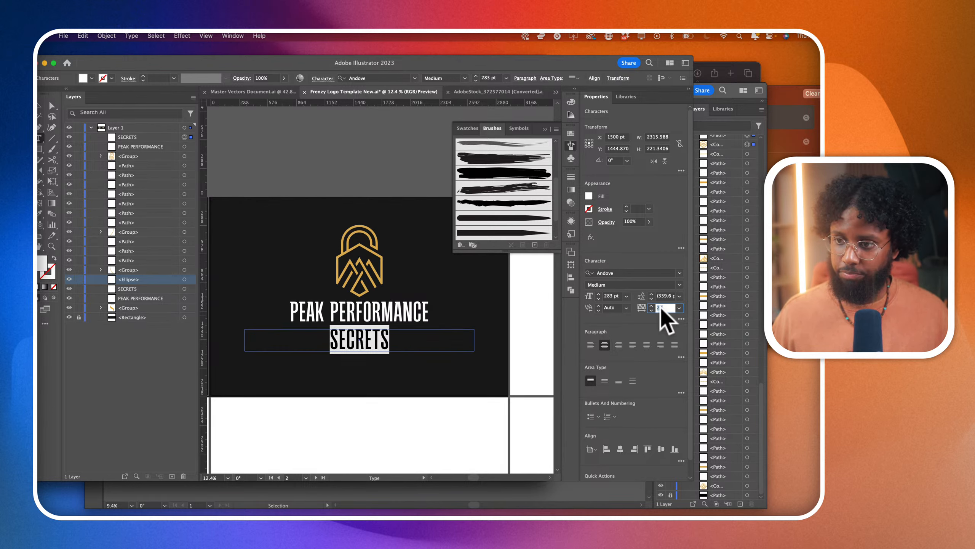
- Set the SECRETS text in New Style Bold at 121 pt
{"action": "left_click", "coordinate": [679, 273]}
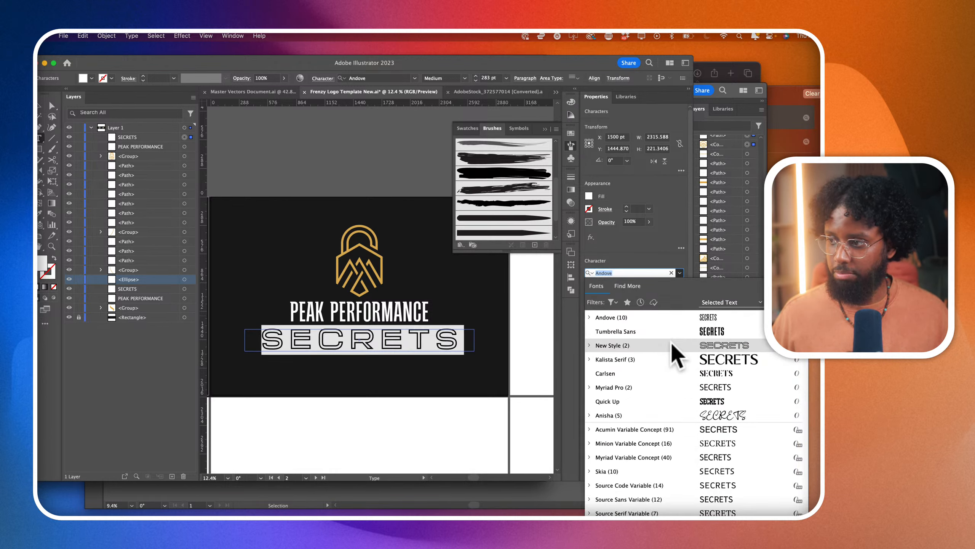
{"action": "left_click", "coordinate": [673, 344]}
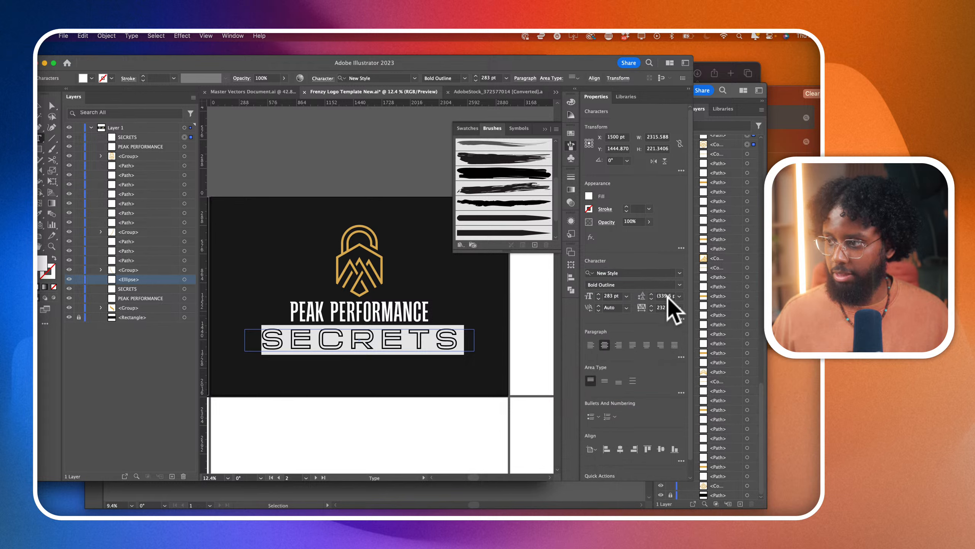
{"action": "left_click", "coordinate": [678, 284]}
{"action": "left_click", "coordinate": [660, 304]}
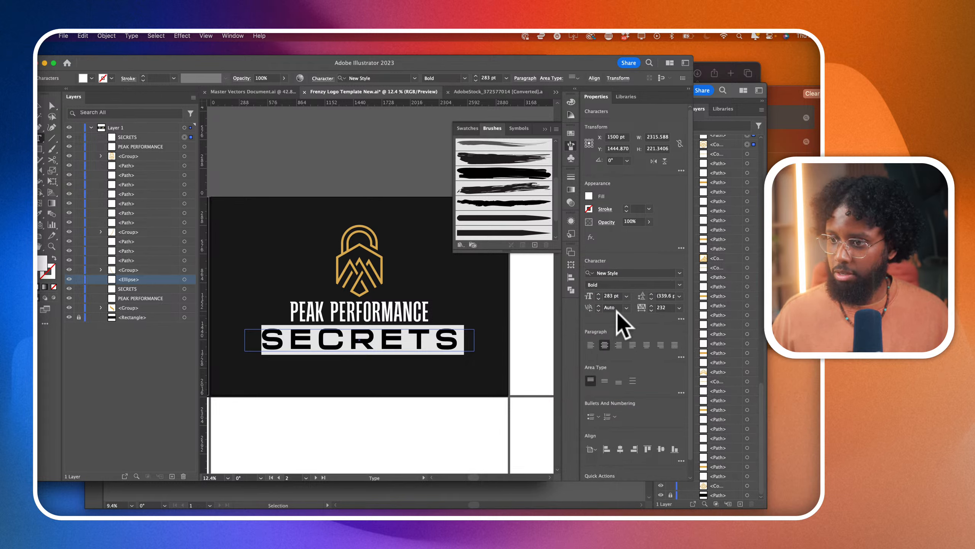
{"action": "left_click", "coordinate": [604, 293]}
{"action": "scroll", "coordinate": [605, 292], "scroll_direction": "down", "scroll_amount": 20}
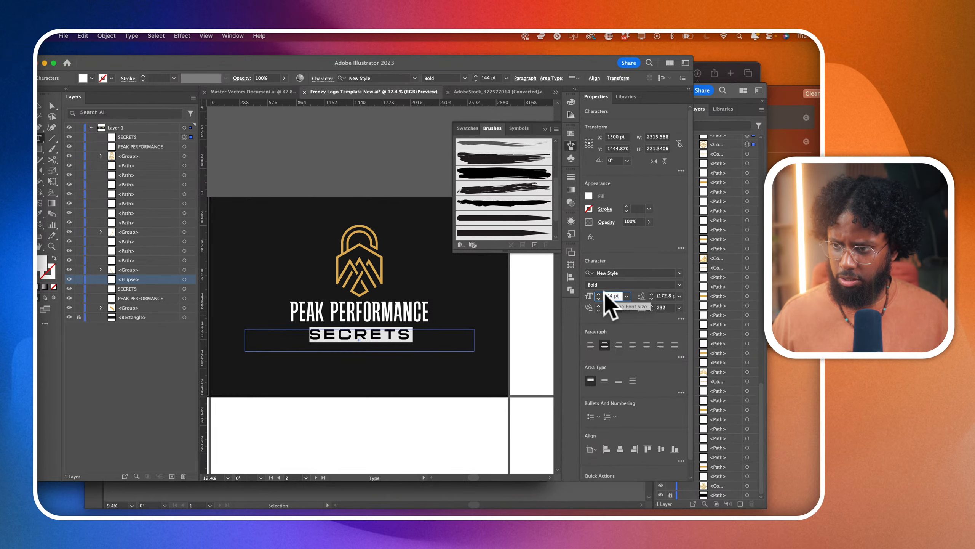
{"action": "scroll", "coordinate": [606, 295], "scroll_direction": "down", "scroll_amount": 8}
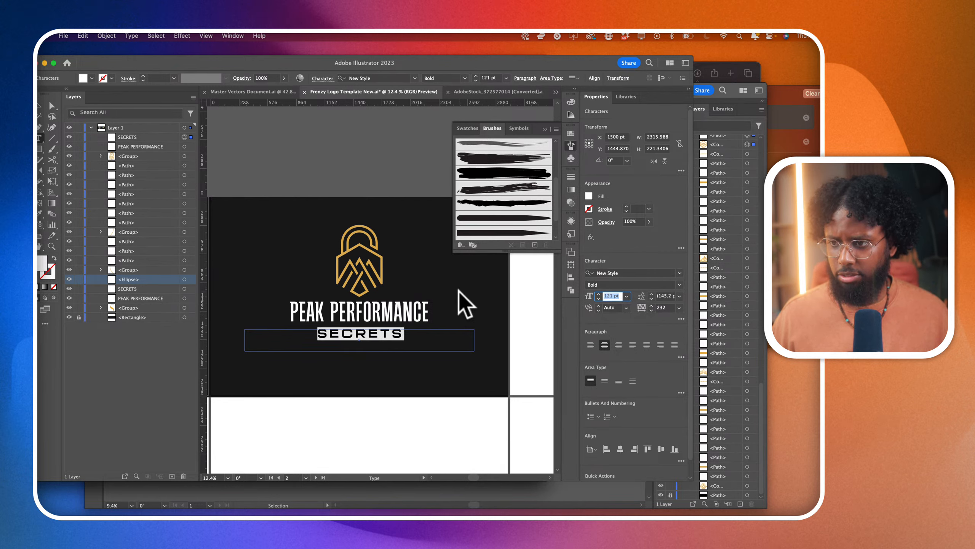
{"action": "left_click", "coordinate": [42, 105]}
{"action": "left_click", "coordinate": [387, 201]}
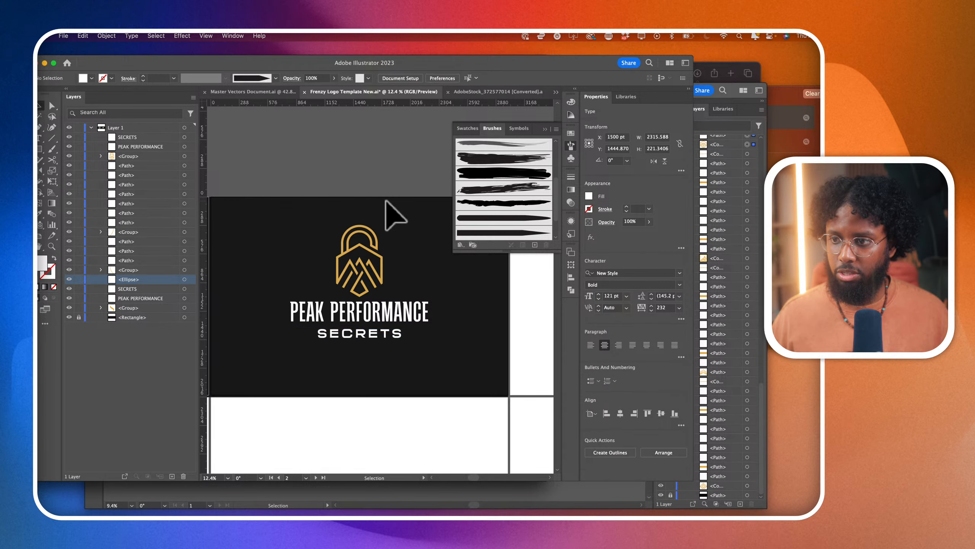
- Move the SECRETS text up about 23 pt towards PEAK PERFORMANCE and shorten its frame to about 111 pt high
{"action": "scroll", "coordinate": [387, 201], "scroll_direction": "left", "scroll_amount": 2}
{"action": "left_click_drag", "start_coordinate": [390, 332], "coordinate": [390, 330]}
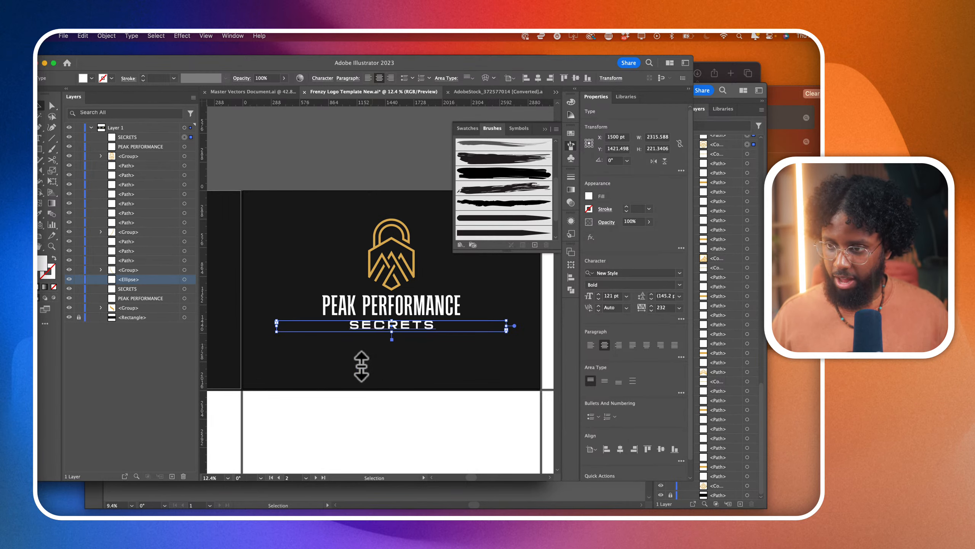
{"action": "left_click", "coordinate": [362, 365]}
- Draw a white bar about 230 by 21 pt beside the start of SECRETS and duplicate it at the other end of the word
{"action": "scroll", "coordinate": [334, 350], "scroll_direction": "up", "scroll_amount": 1}
{"action": "left_click", "coordinate": [40, 148]}
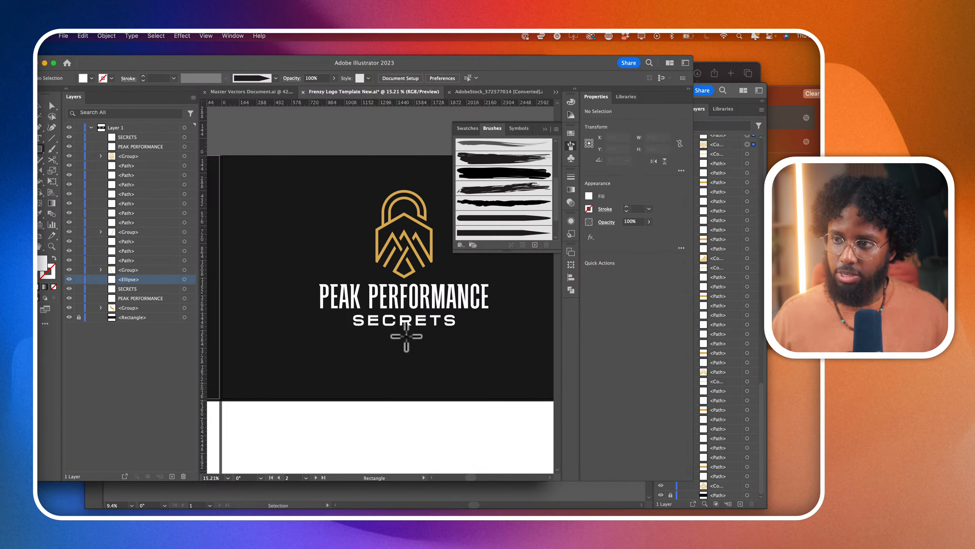
{"action": "scroll", "coordinate": [407, 336], "scroll_direction": "up", "scroll_amount": 1}
{"action": "mouse_move", "coordinate": [296, 312]}
{"action": "left_mouse_down"}
{"action": "mouse_move", "coordinate": [380, 318]}
{"action": "mouse_move", "coordinate": [334, 317]}
{"action": "left_mouse_up"}
{"action": "left_click", "coordinate": [40, 105]}
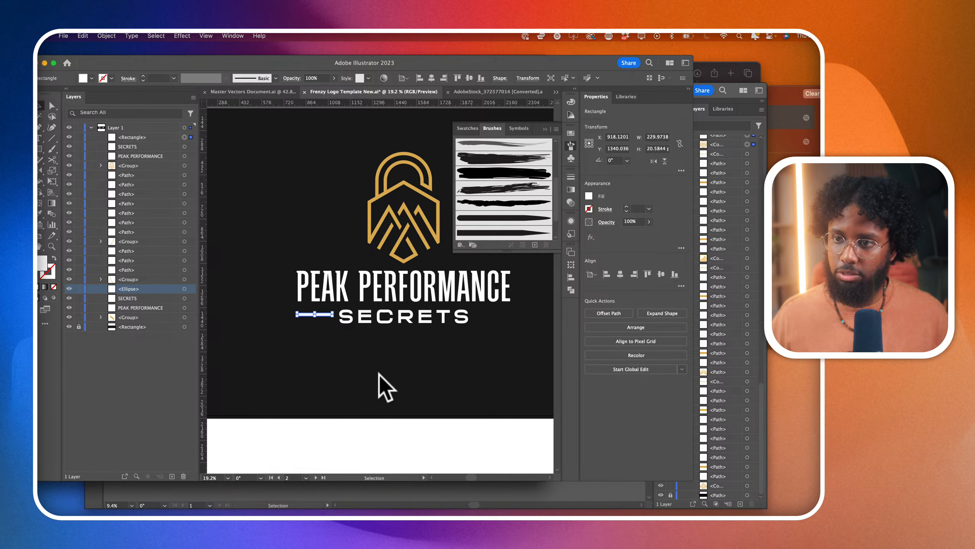
{"action": "scroll", "coordinate": [395, 346], "scroll_direction": "up", "scroll_amount": 3}
{"action": "left_click_drag", "start_coordinate": [257, 292], "coordinate": [422, 296]}
{"action": "scroll", "coordinate": [257, 296], "scroll_direction": "down", "scroll_amount": 3}
- Recolour the SECRETS text and both side bars with the gold sampled from the lock emblem
{"action": "left_click", "coordinate": [344, 303]}
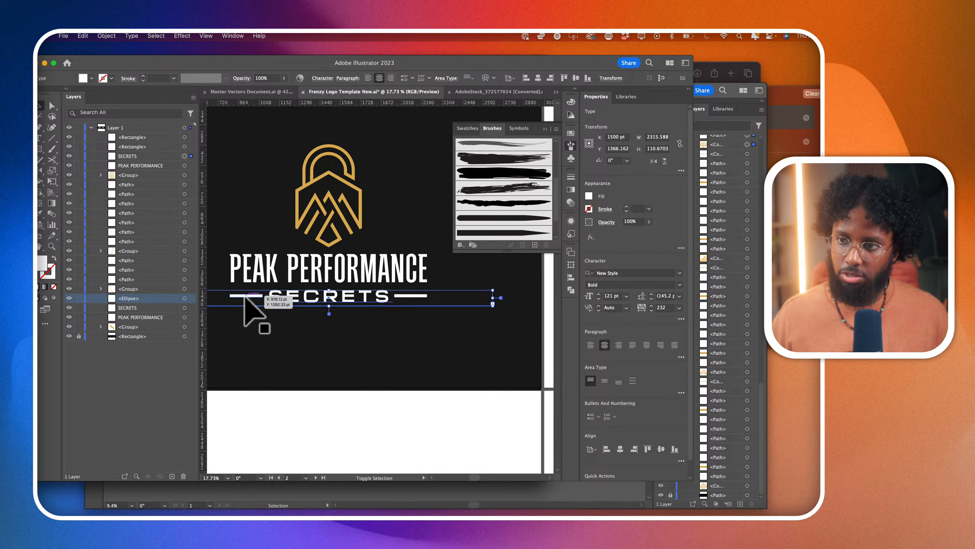
{"action": "left_click", "coordinate": [246, 302], "text": "shift"}
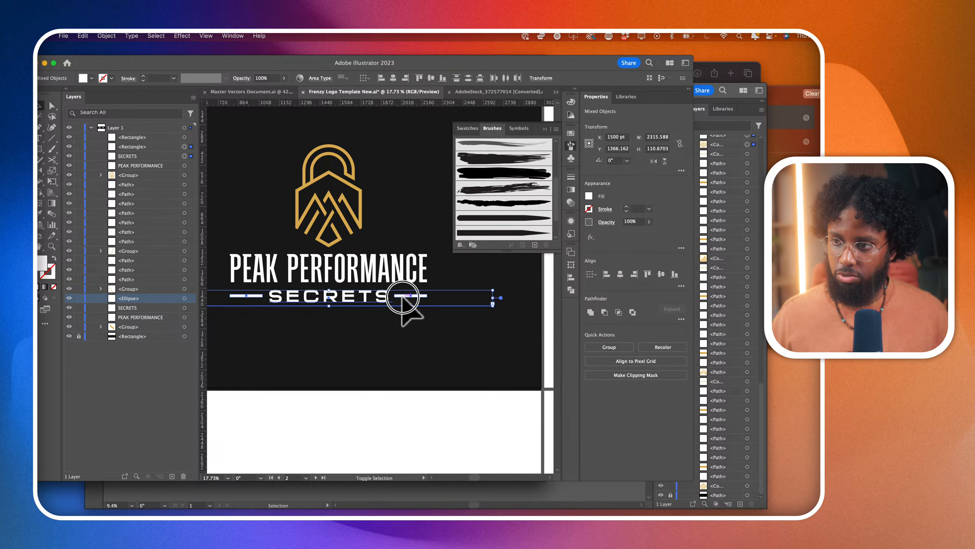
{"action": "left_click", "coordinate": [41, 213]}
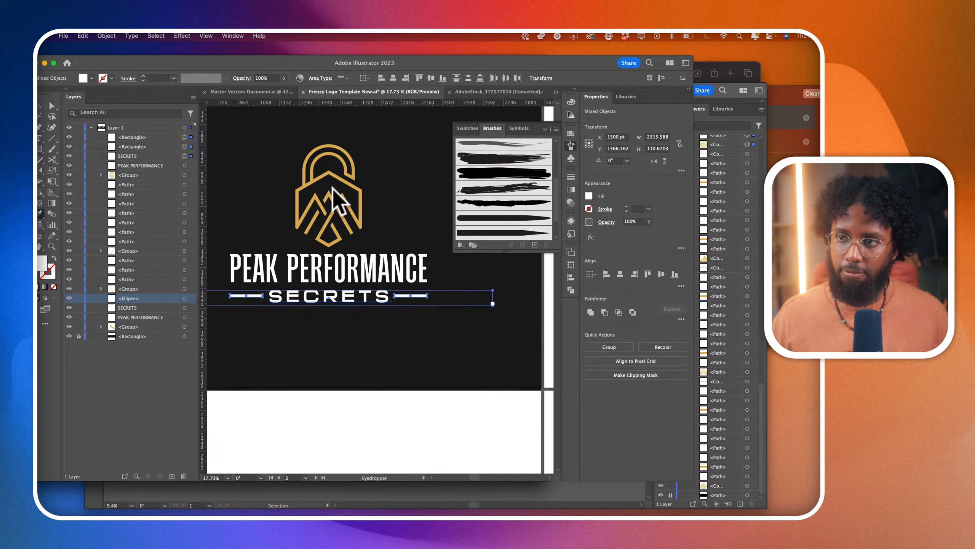
{"action": "left_click", "coordinate": [330, 177]}
{"action": "scroll", "coordinate": [341, 288], "scroll_direction": "down", "scroll_amount": 5}
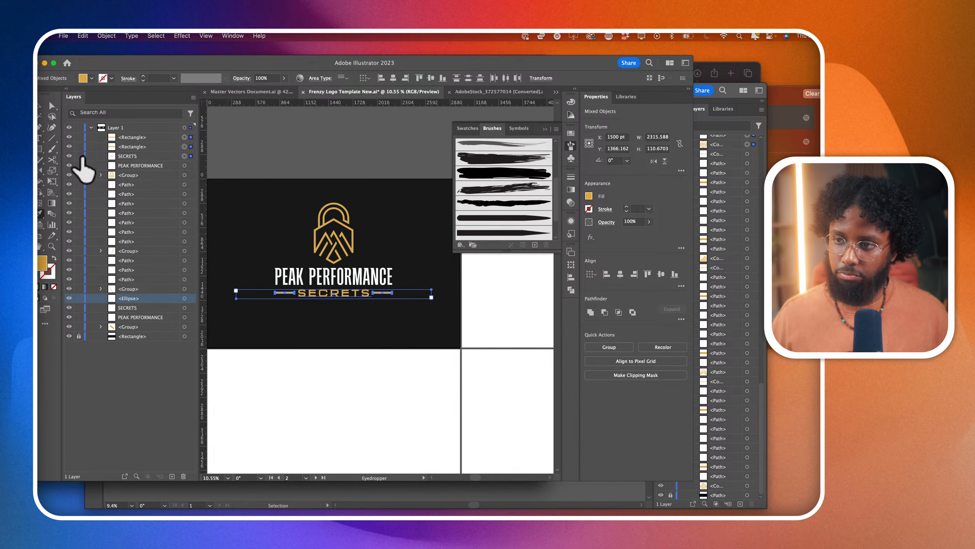
{"action": "left_click", "coordinate": [41, 108]}
{"action": "left_click", "coordinate": [320, 360]}
- Extend the black background rectangle across the third artboard and lock it
{"action": "scroll", "coordinate": [320, 363], "scroll_direction": "down", "scroll_amount": 5}
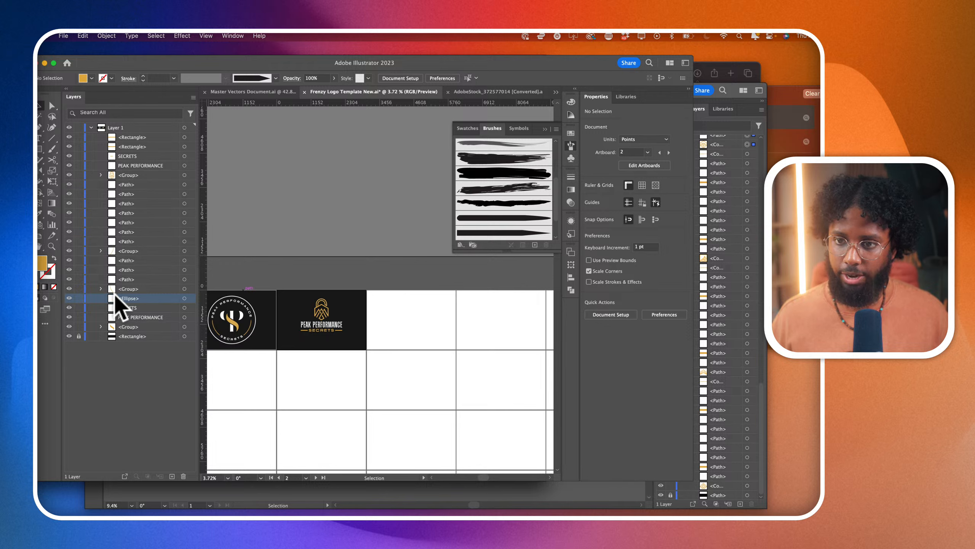
{"action": "left_click", "coordinate": [357, 340]}
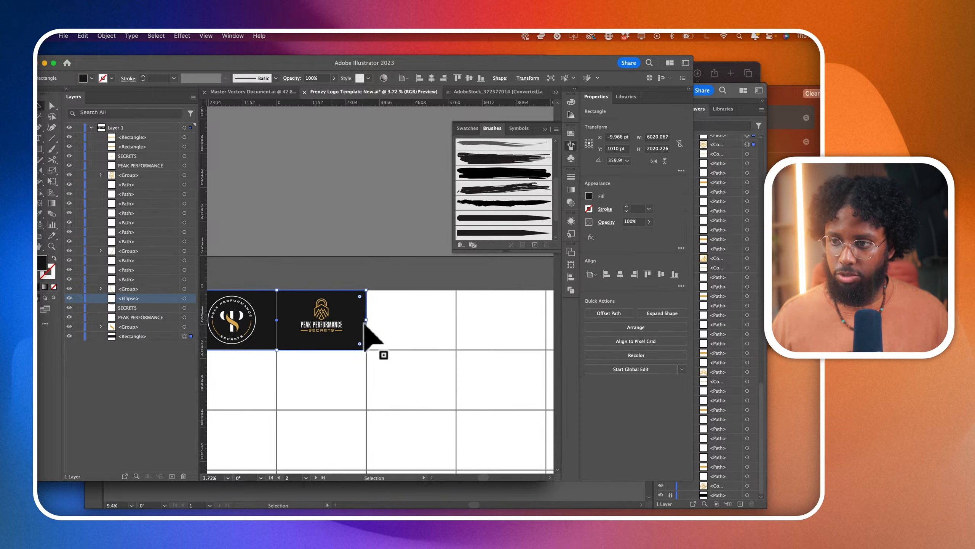
{"action": "left_click_drag", "start_coordinate": [367, 320], "coordinate": [457, 327]}
{"action": "left_click", "coordinate": [79, 335]}
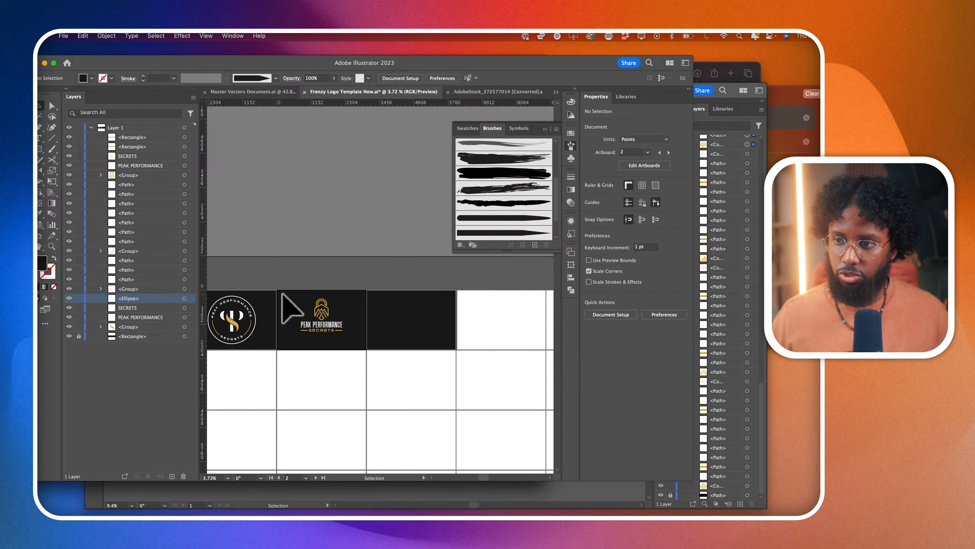
- Duplicate the complete lock logo with its lettering and bars onto the third artboard
{"action": "left_click_drag", "start_coordinate": [350, 343], "coordinate": [287, 293]}
{"action": "left_click_drag", "start_coordinate": [337, 324], "coordinate": [422, 330]}
{"action": "scroll", "coordinate": [426, 345], "scroll_direction": "up", "scroll_amount": 5}
{"action": "left_click", "coordinate": [426, 344]}
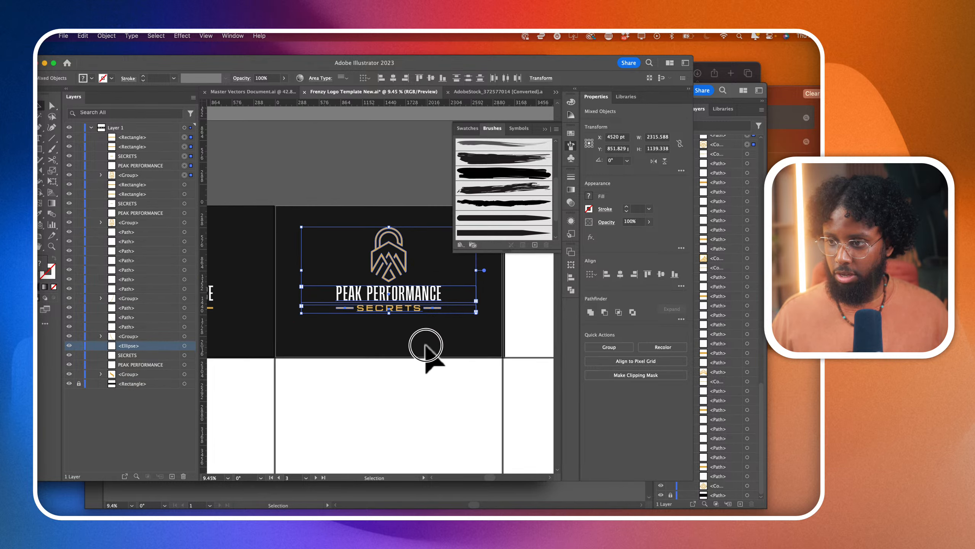
- Retype the duplicated SECRETS text as Secrets and set its tracking to 0
{"action": "left_click", "coordinate": [400, 309]}
{"action": "double_click", "coordinate": [400, 310]}
{"action": "double_click", "coordinate": [401, 311]}
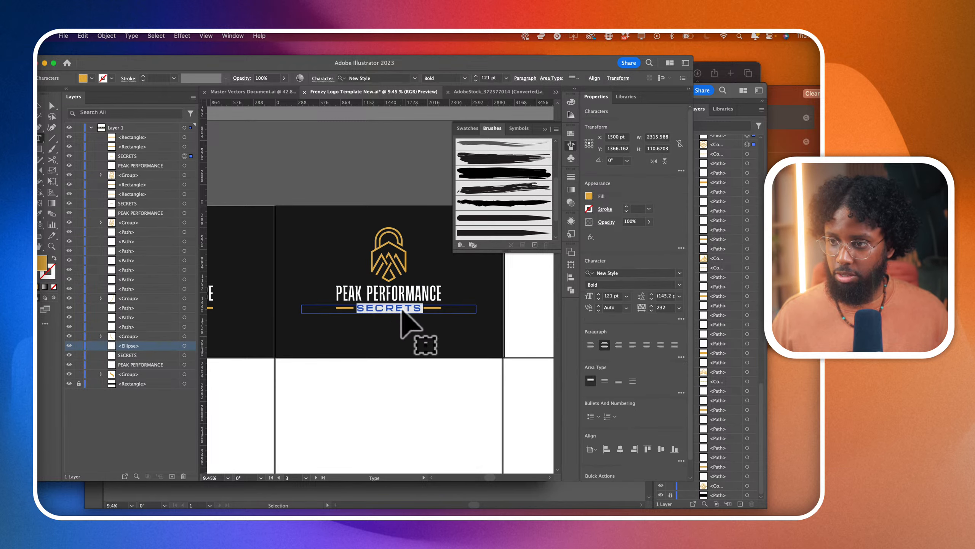
{"action": "type", "text": "SE"}
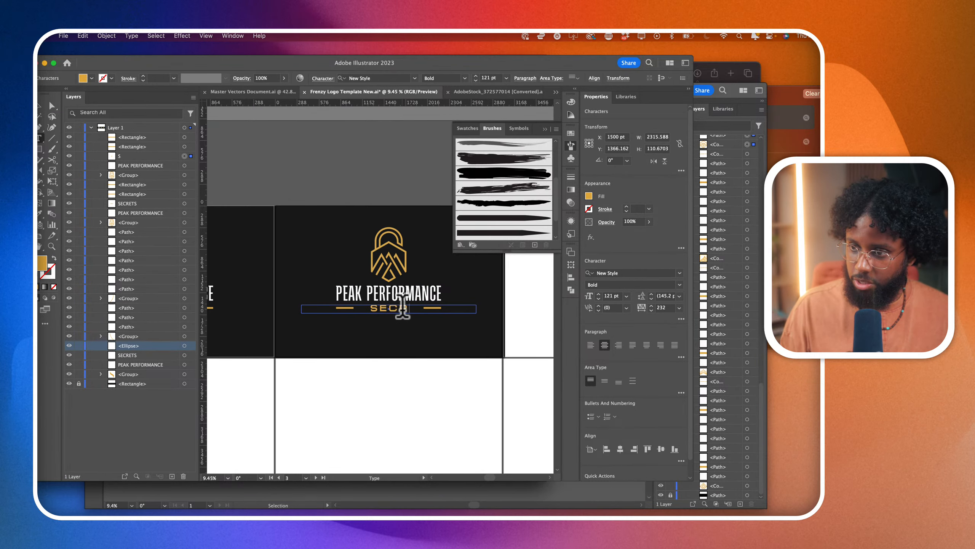
{"action": "double_click", "coordinate": [402, 307]}
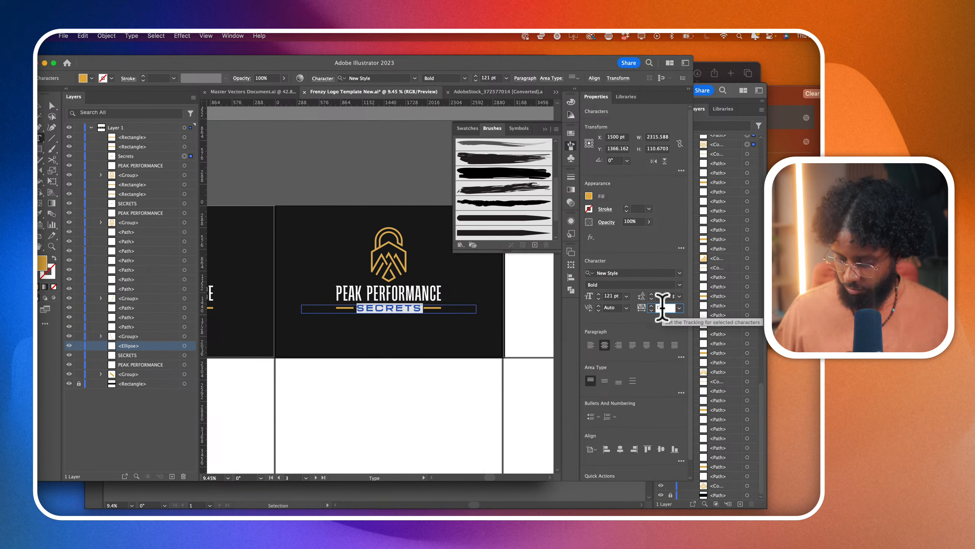
- Browse script fonts similar to Anisha and Round In Black, and apply Slender Regular to the Secrets text
{"action": "left_click", "coordinate": [680, 273]}
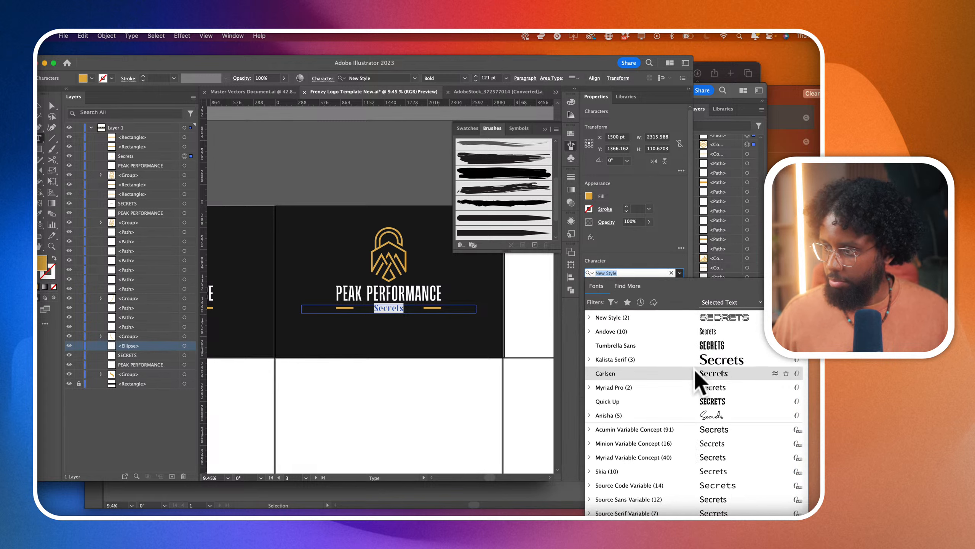
{"action": "left_click", "coordinate": [590, 416]}
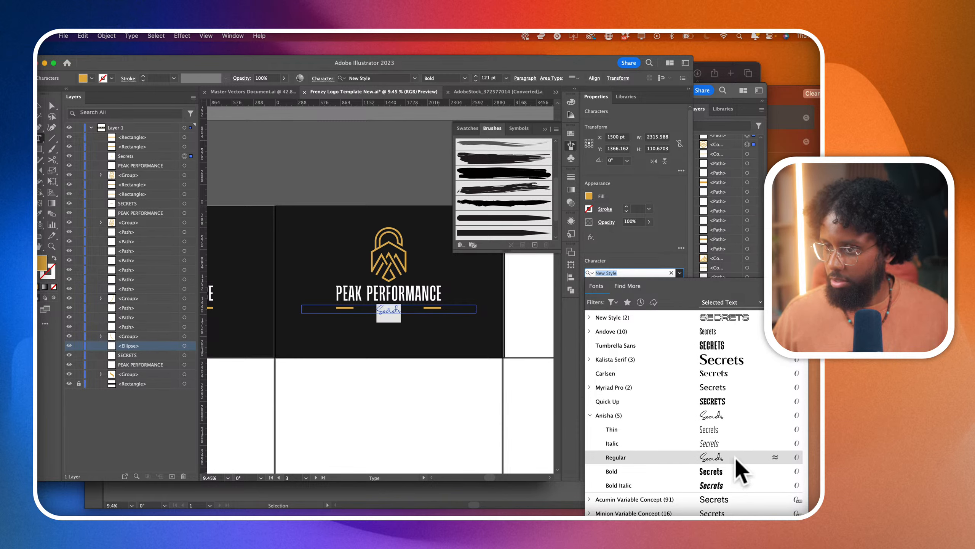
{"action": "left_click", "coordinate": [775, 458]}
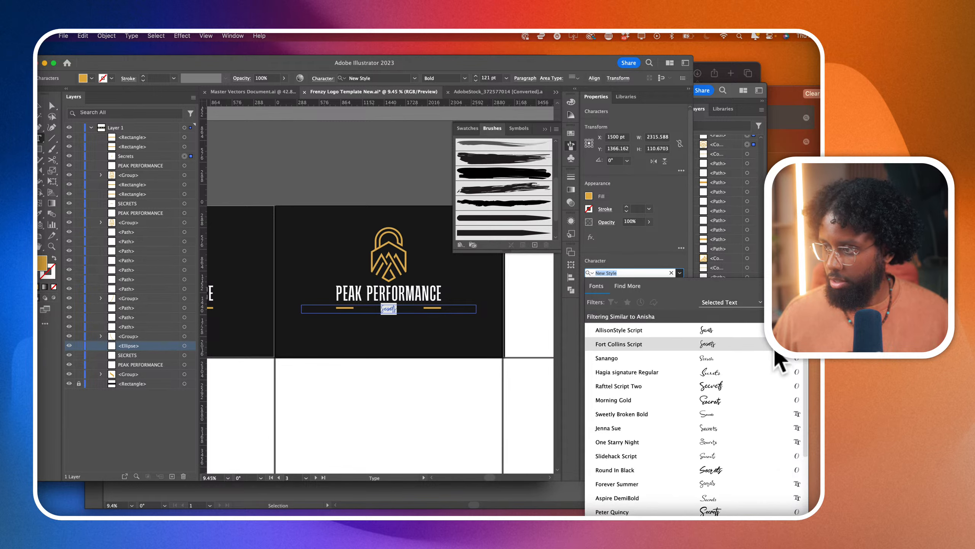
{"action": "scroll", "coordinate": [762, 408], "scroll_direction": "down", "scroll_amount": 3}
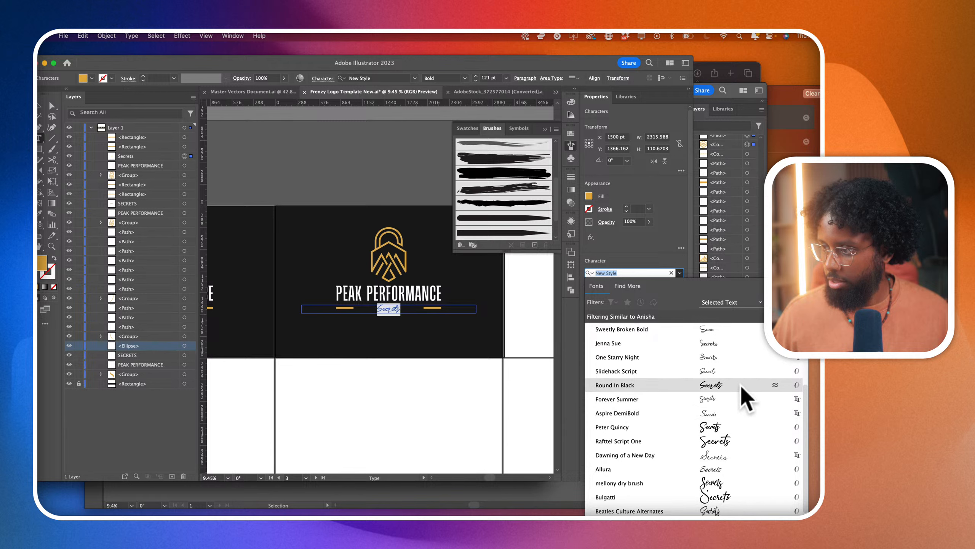
{"action": "left_click", "coordinate": [775, 385]}
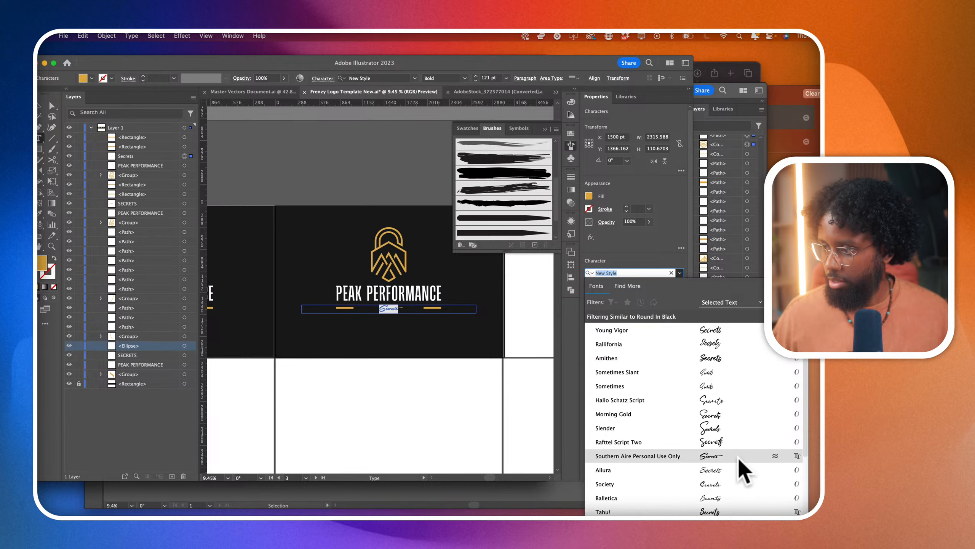
{"action": "scroll", "coordinate": [744, 470], "scroll_direction": "down", "scroll_amount": 3}
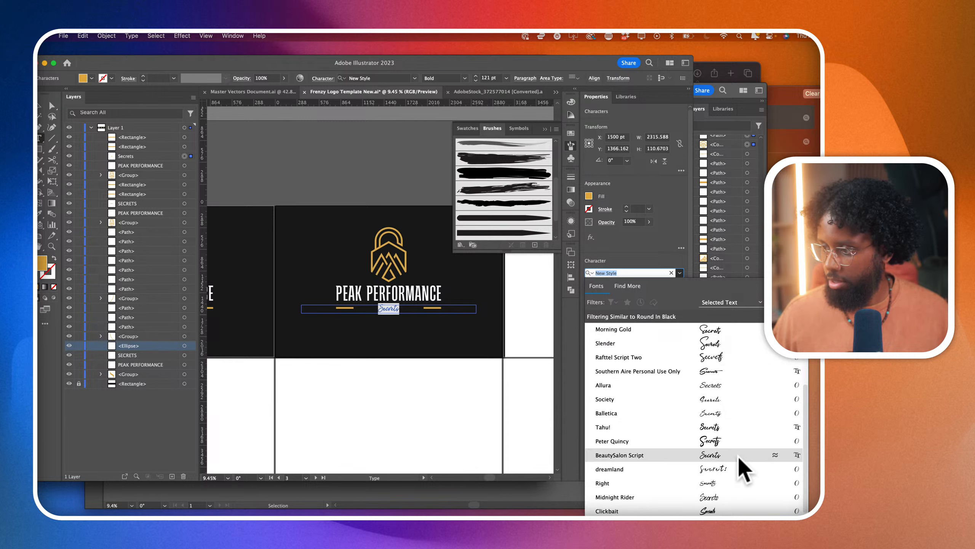
{"action": "scroll", "coordinate": [728, 430], "scroll_direction": "up", "scroll_amount": 3}
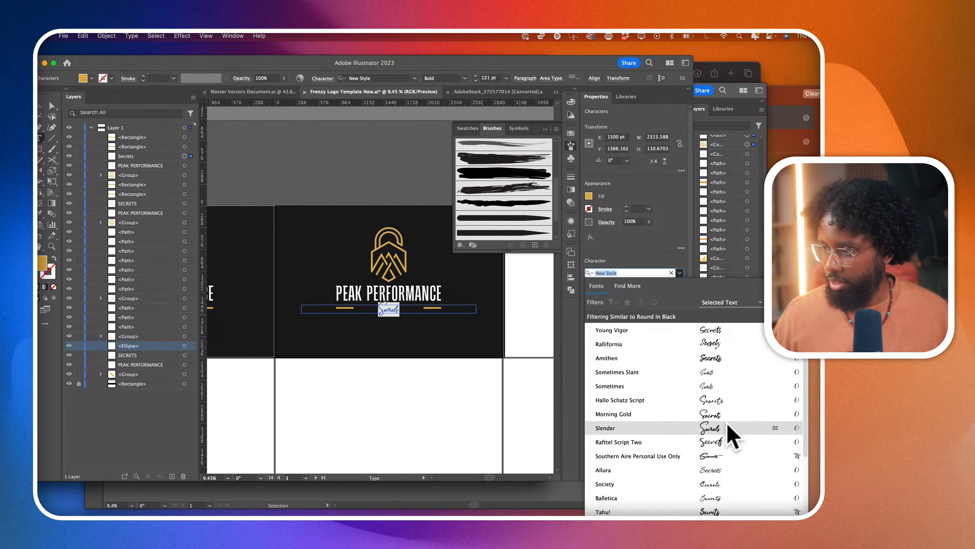
{"action": "left_click", "coordinate": [728, 426]}
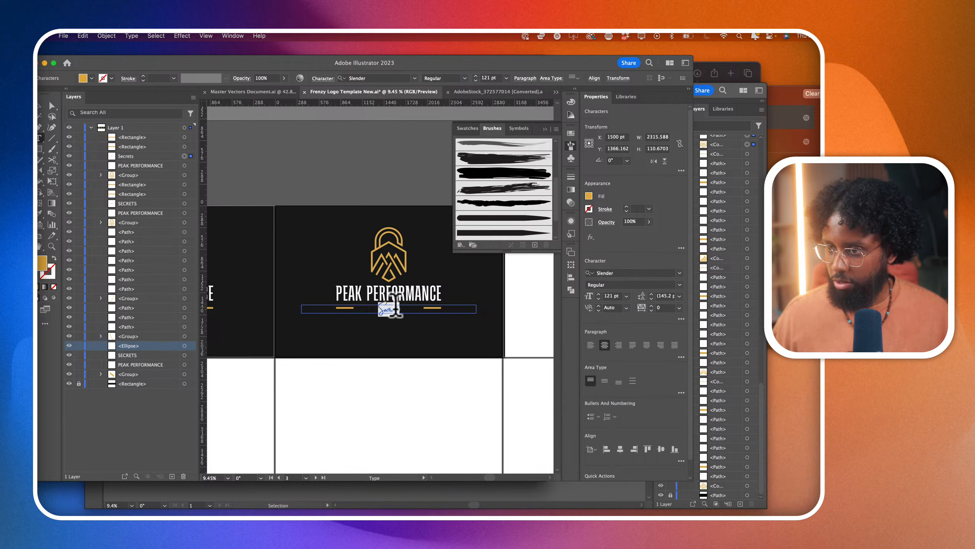
- Change the script word's initial to lowercase so it reads secrets, and set its size to 282 pt
{"action": "scroll", "coordinate": [392, 314], "scroll_direction": "up", "scroll_amount": 2}
{"action": "left_click", "coordinate": [392, 307]}
{"action": "key", "text": "BackSpace"}
{"action": "type", "text": "s"}
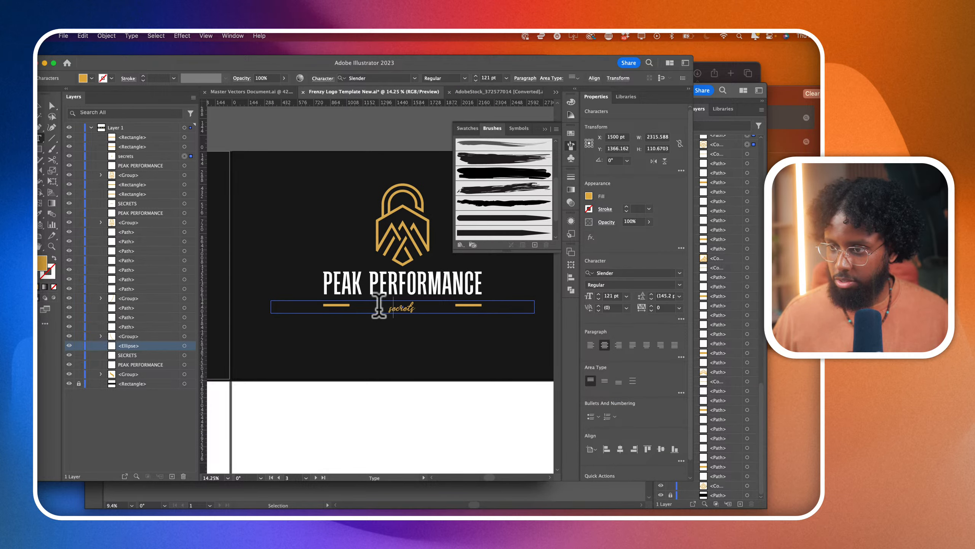
{"action": "double_click", "coordinate": [401, 306]}
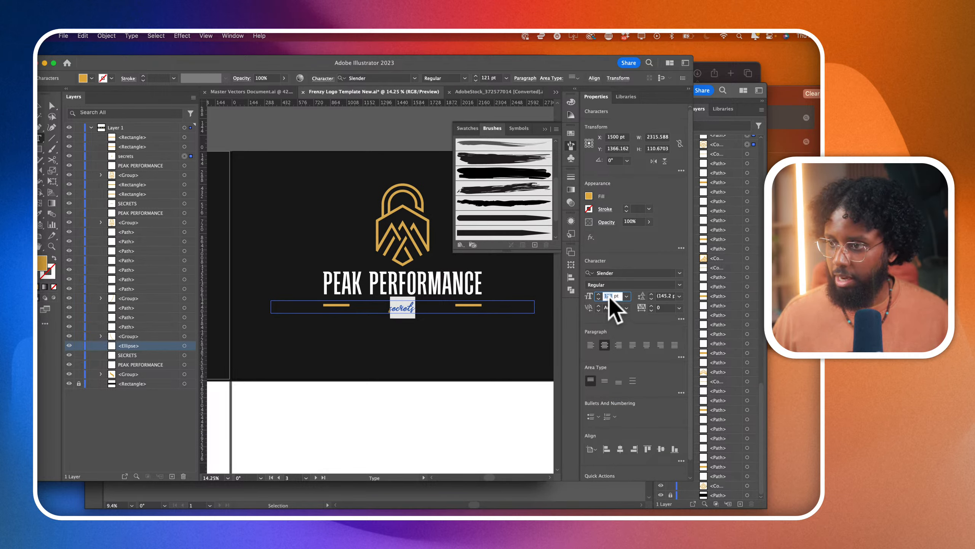
{"action": "left_click", "coordinate": [52, 105]}
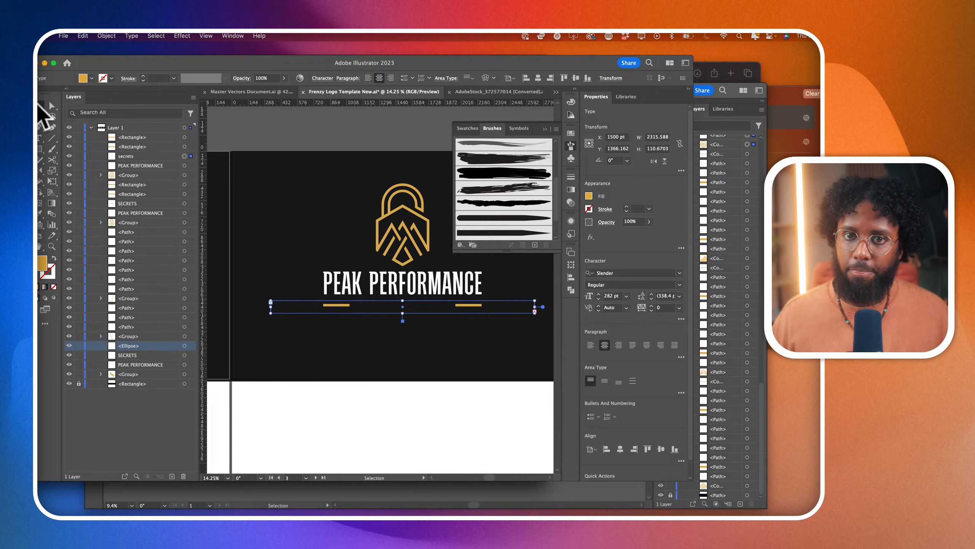
- Extend the height of the script word's text frame and move it up to sit between the two gold bars
{"action": "left_click_drag", "start_coordinate": [402, 313], "coordinate": [403, 355]}
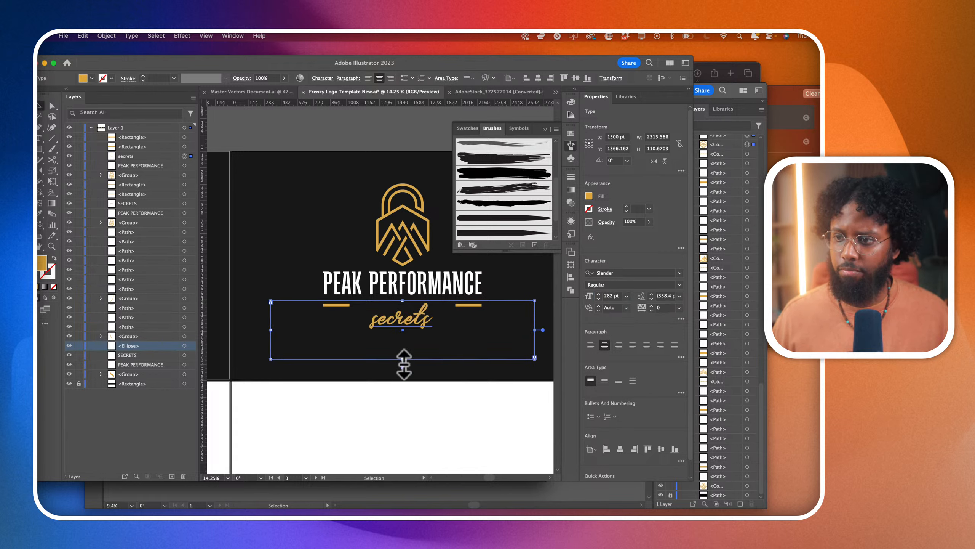
{"action": "left_click_drag", "start_coordinate": [419, 321], "coordinate": [413, 304]}
{"action": "left_click_drag", "start_coordinate": [411, 307], "coordinate": [411, 302]}
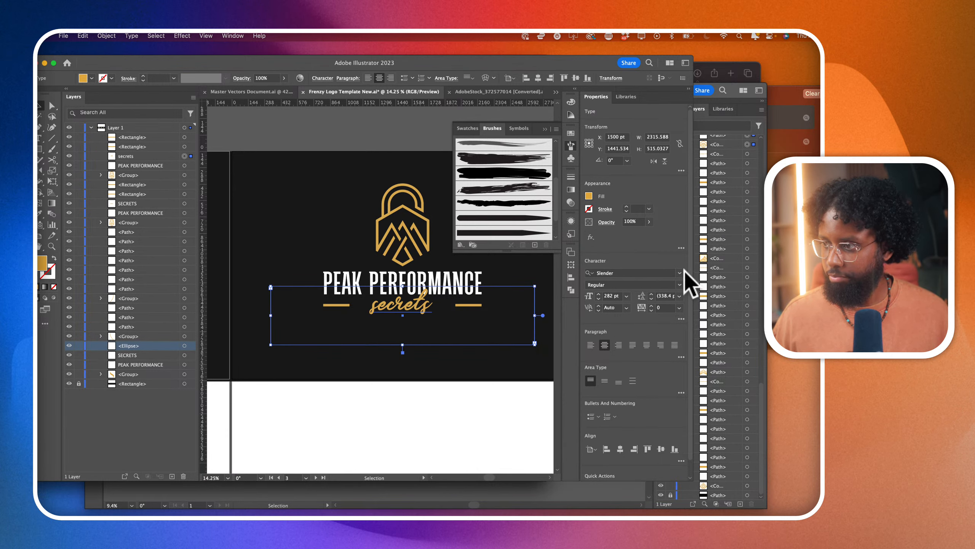
- Browse script fonts similar to Round In Black and Right, and apply Right Regular to the secrets text
{"action": "left_click", "coordinate": [680, 272]}
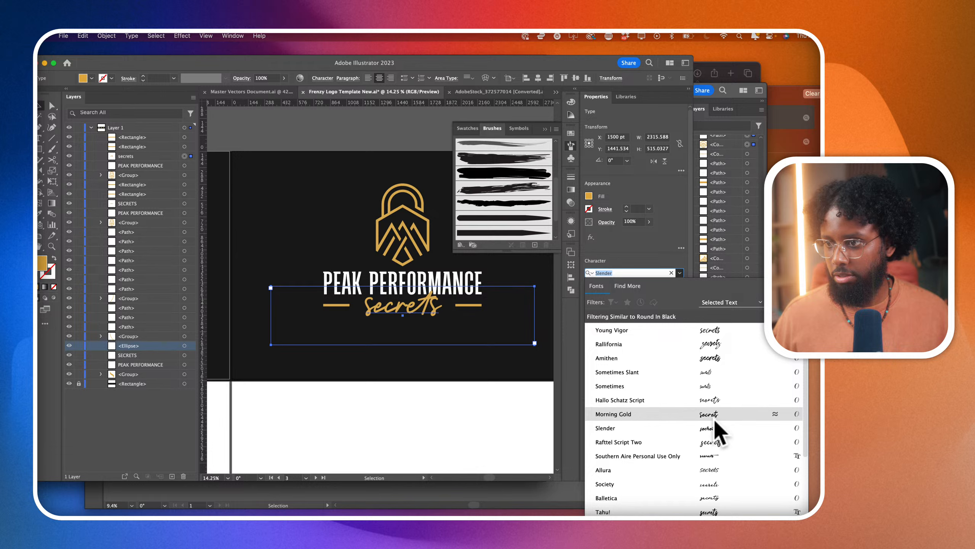
{"action": "scroll", "coordinate": [716, 419], "scroll_direction": "down", "scroll_amount": 3}
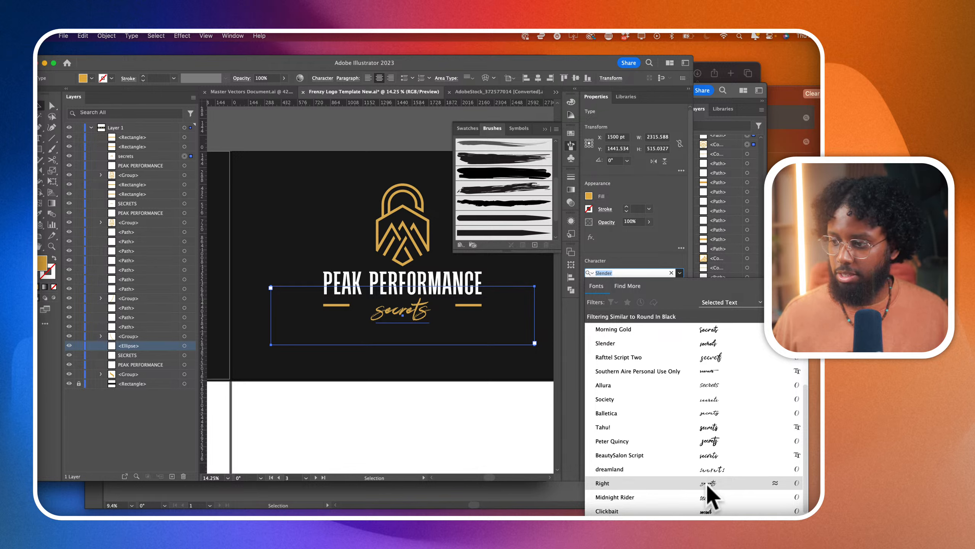
{"action": "left_click", "coordinate": [775, 483]}
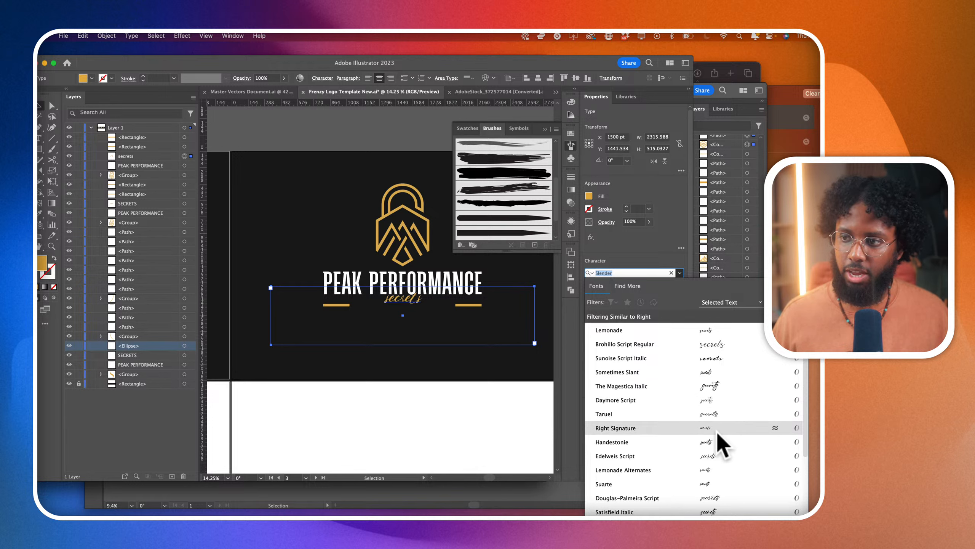
{"action": "scroll", "coordinate": [718, 507], "scroll_direction": "down", "scroll_amount": 4}
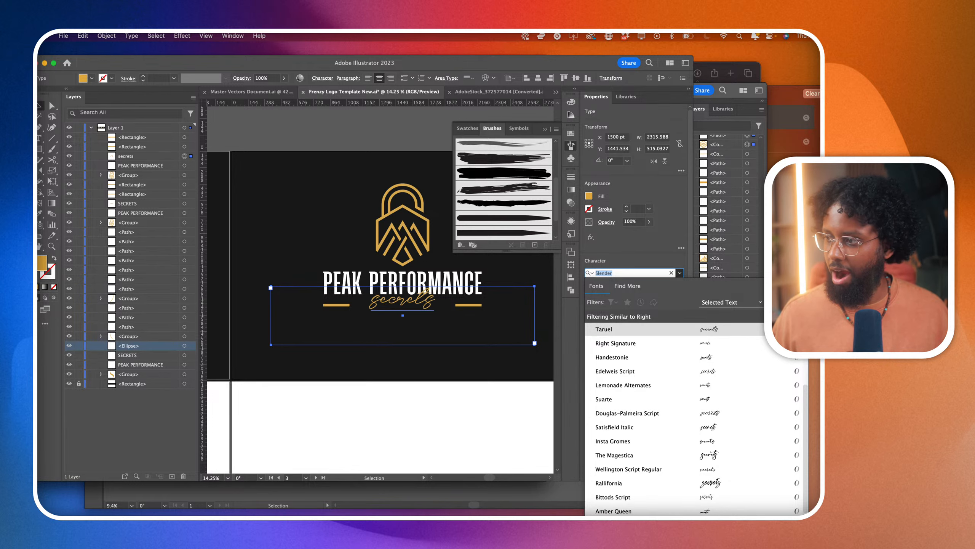
{"action": "left_click", "coordinate": [741, 315]}
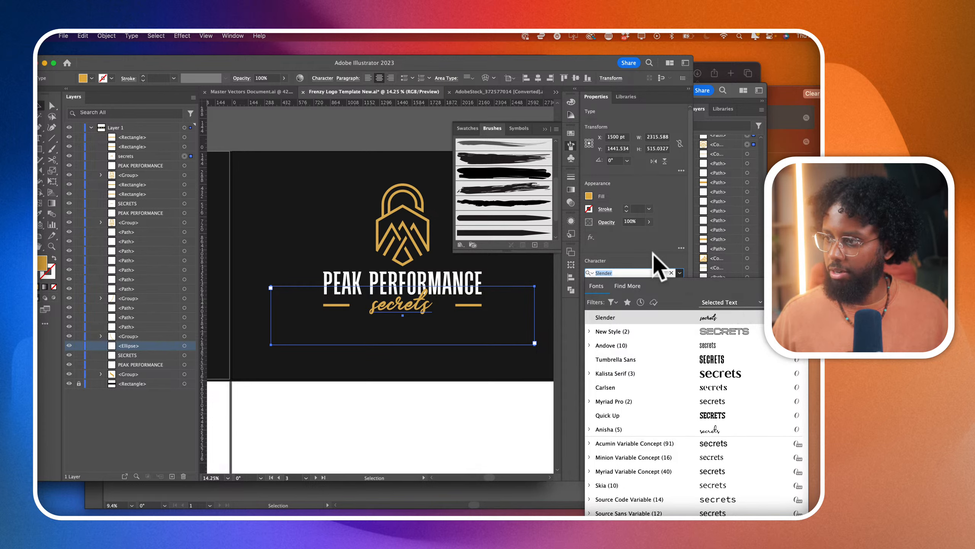
{"action": "type", "text": "right"}
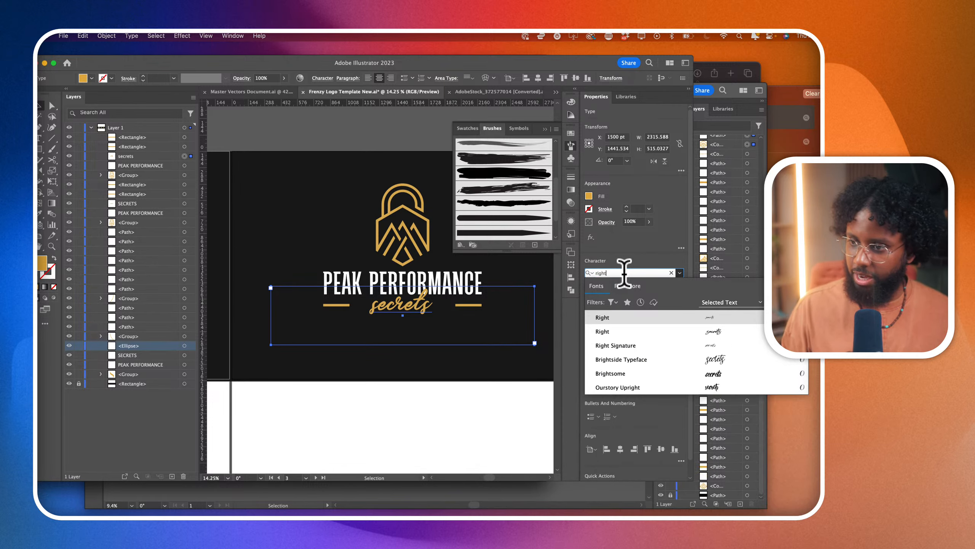
{"action": "left_click", "coordinate": [637, 330]}
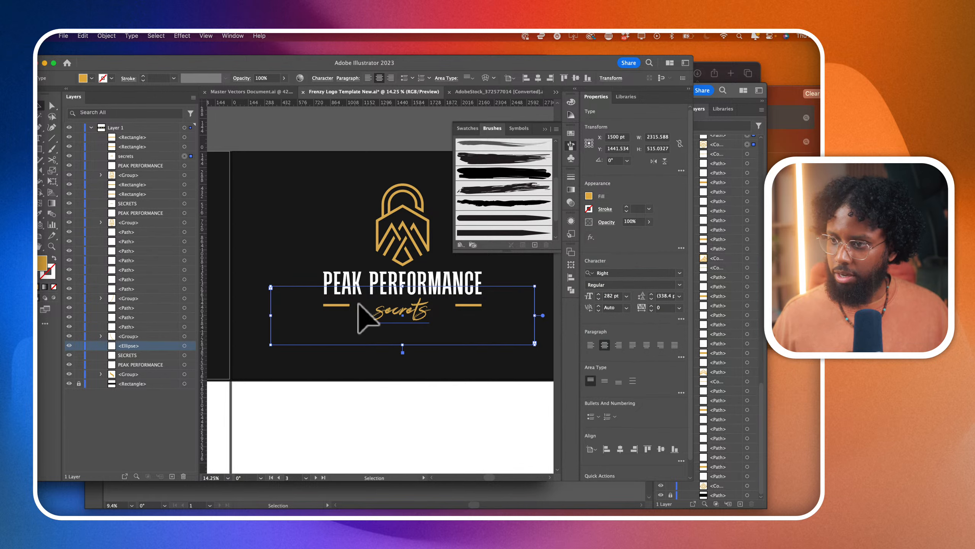
- Capitalize the script word's initial so it reads Secrets
{"action": "double_click", "coordinate": [382, 311]}
{"action": "double_click", "coordinate": [368, 311]}
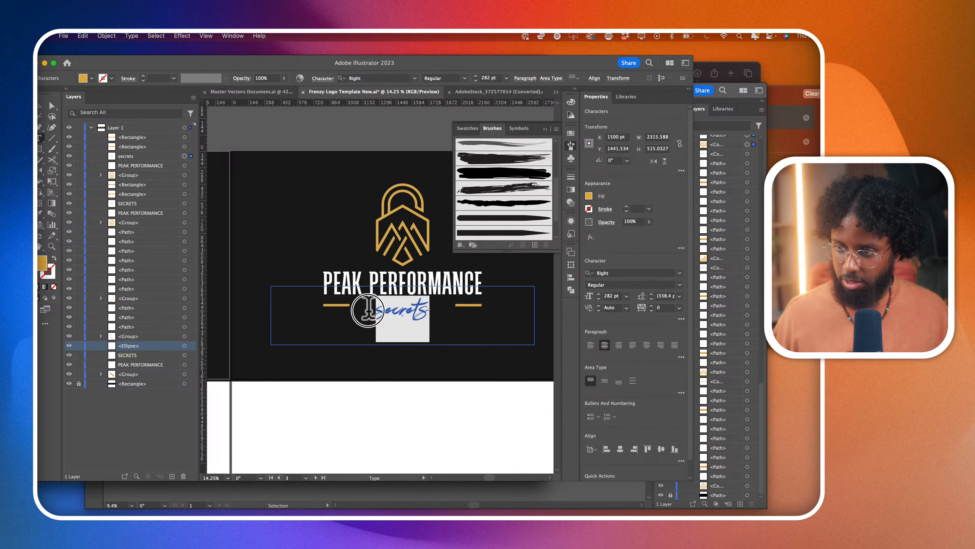
{"action": "left_click_drag", "start_coordinate": [389, 311], "coordinate": [373, 310]}
{"action": "type", "text": "S"}
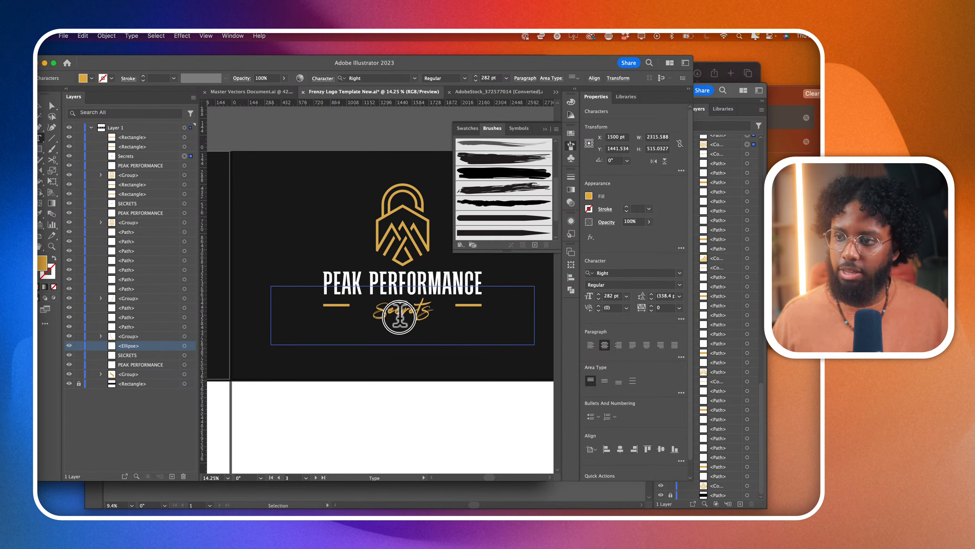
- Set the Secrets text size to 423 pt and move it up so it slightly overlaps PEAK PERFORMANCE
{"action": "double_click", "coordinate": [610, 295]}
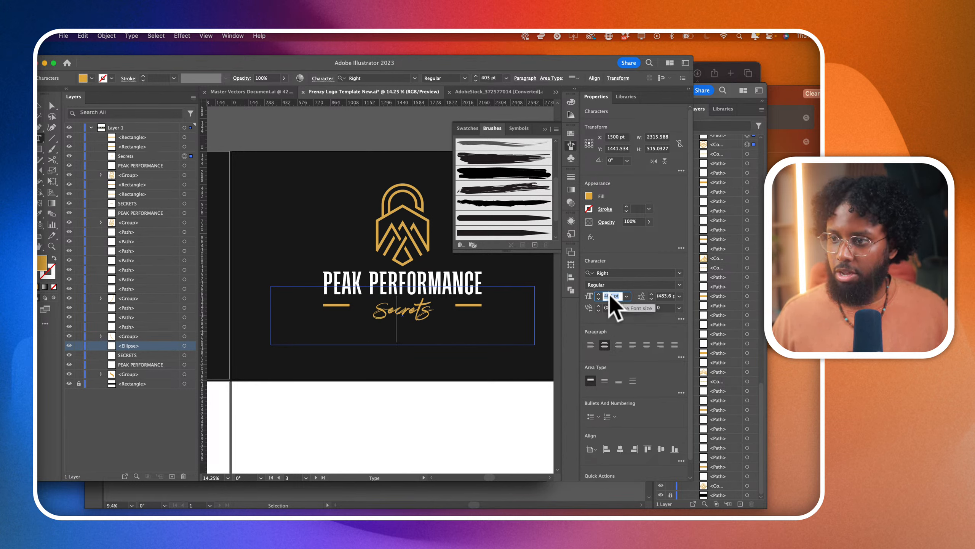
{"action": "double_click", "coordinate": [413, 307]}
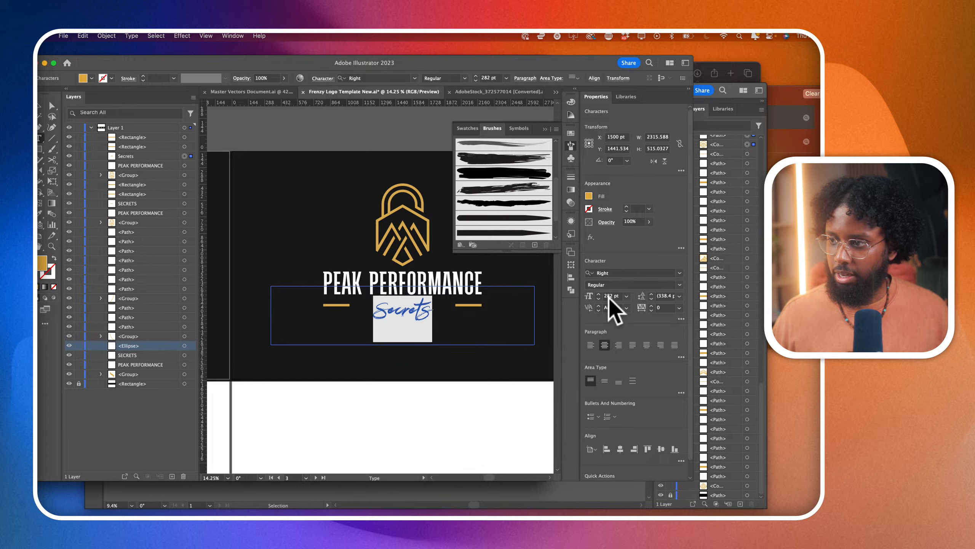
{"action": "scroll", "coordinate": [614, 295], "scroll_direction": "up", "scroll_amount": 15}
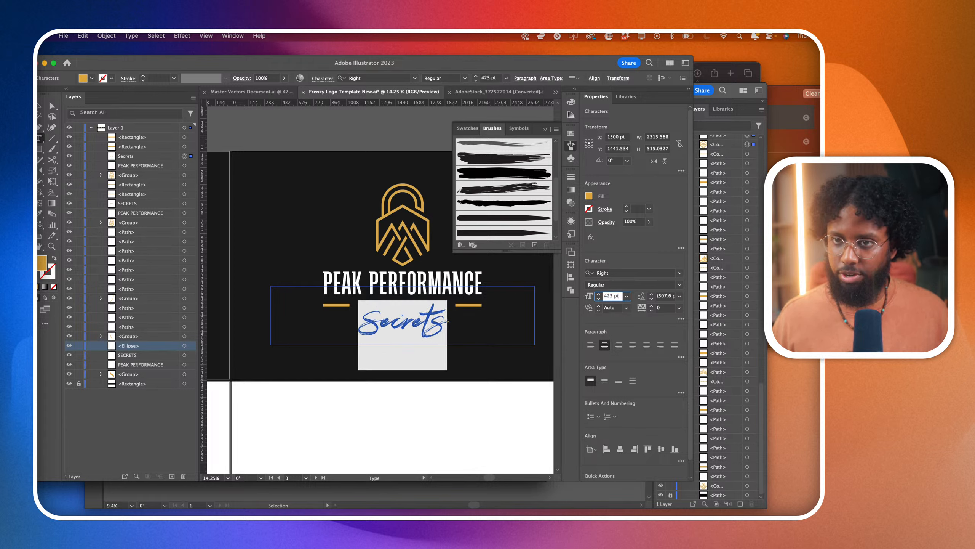
{"action": "left_click", "coordinate": [40, 106]}
{"action": "left_click_drag", "start_coordinate": [419, 334], "coordinate": [414, 317]}
{"action": "left_click", "coordinate": [358, 380]}
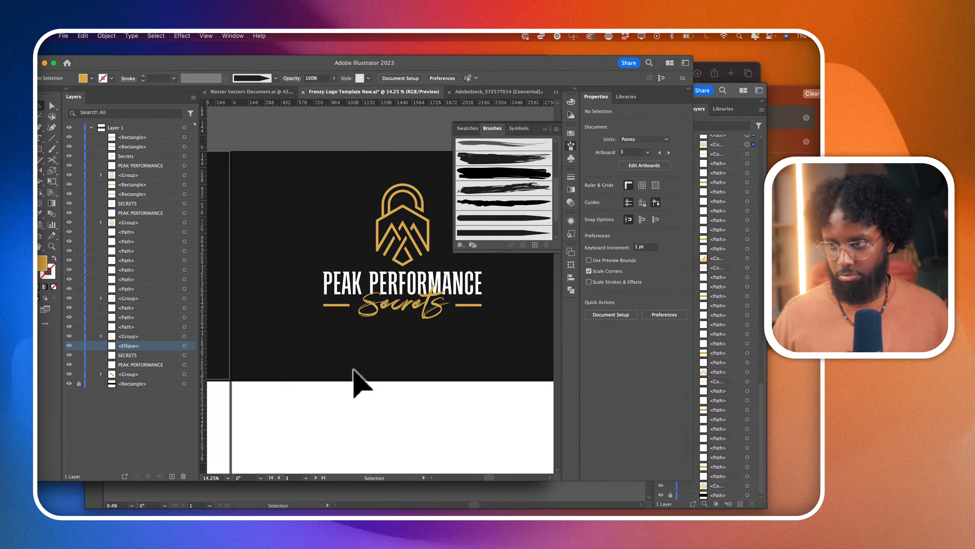
- Delete the two gold bars on either side of the Secrets script
{"action": "left_click", "coordinate": [333, 306]}
{"action": "scroll", "coordinate": [359, 325], "scroll_direction": "up", "scroll_amount": 3}
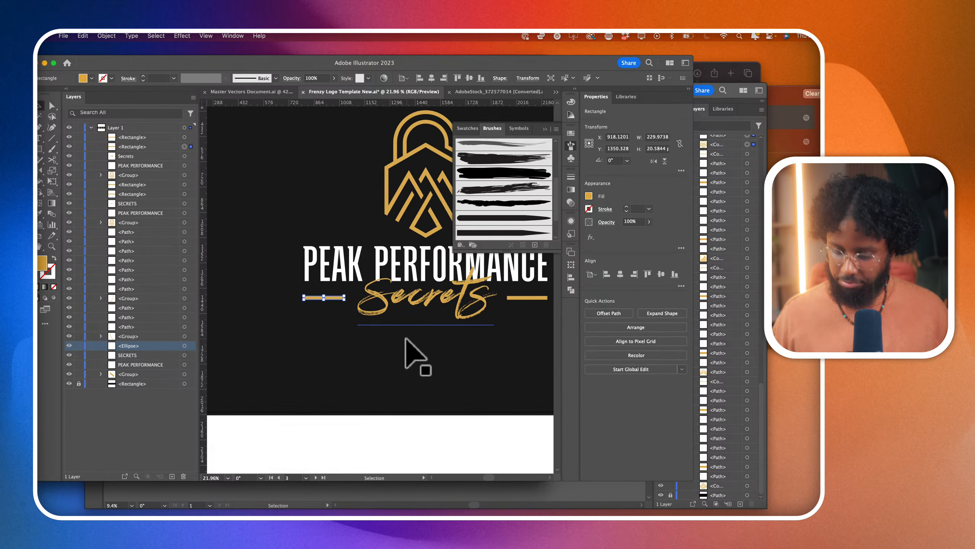
{"action": "key", "text": "Delete"}
{"action": "left_click", "coordinate": [526, 298]}
{"action": "key", "text": "Delete"}
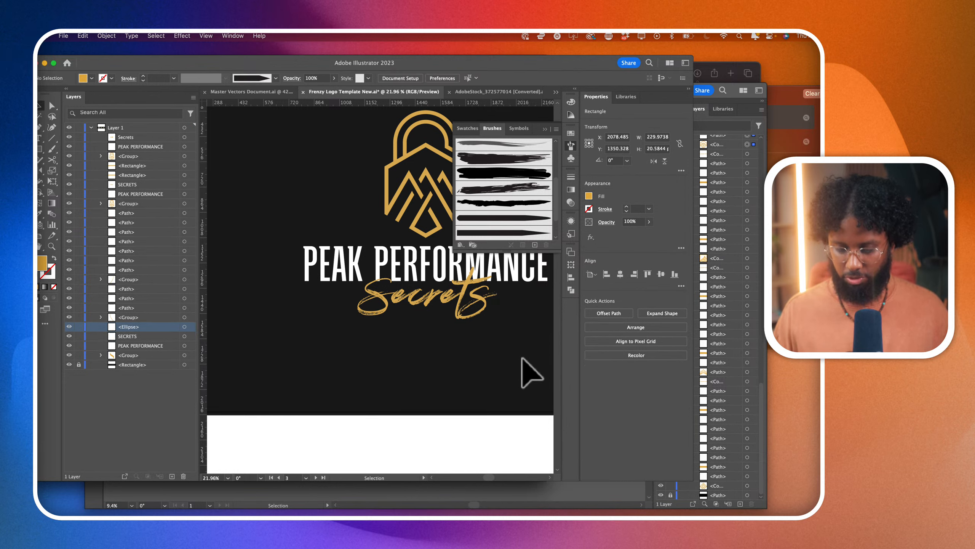
- Look through the Master Vectors Document for hand-drawn curved brush strokes suited to an underline
{"action": "left_click", "coordinate": [39, 128]}
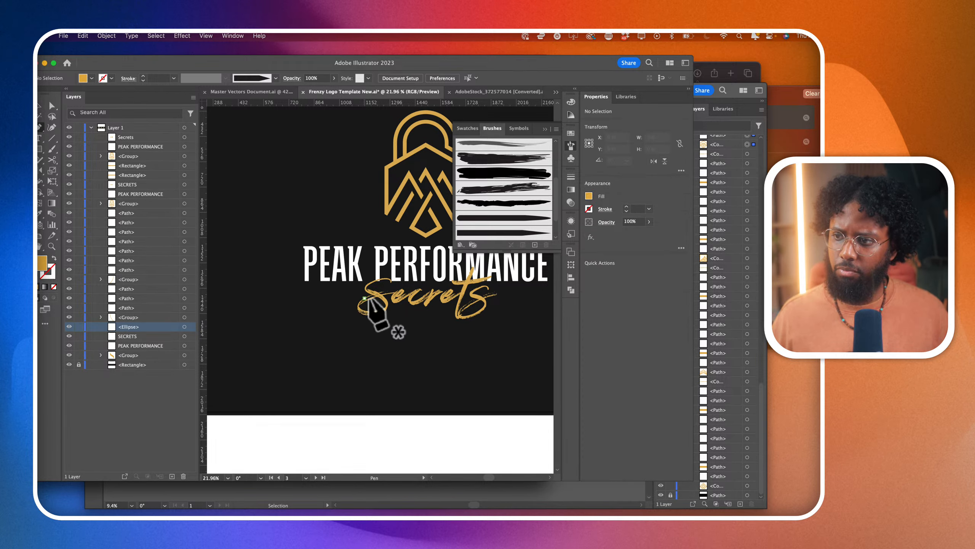
{"action": "key", "text": "a"}
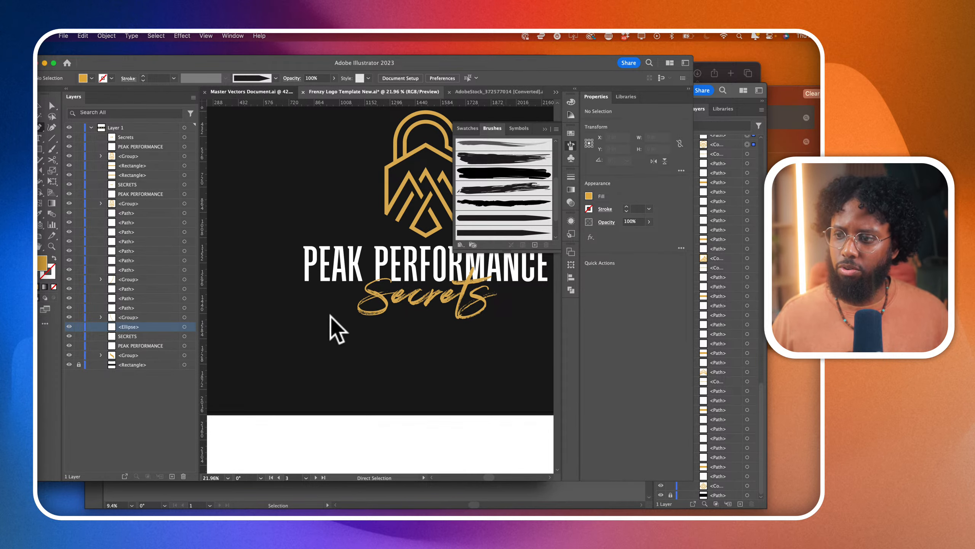
{"action": "scroll", "coordinate": [341, 329], "scroll_direction": "down", "scroll_amount": 10}
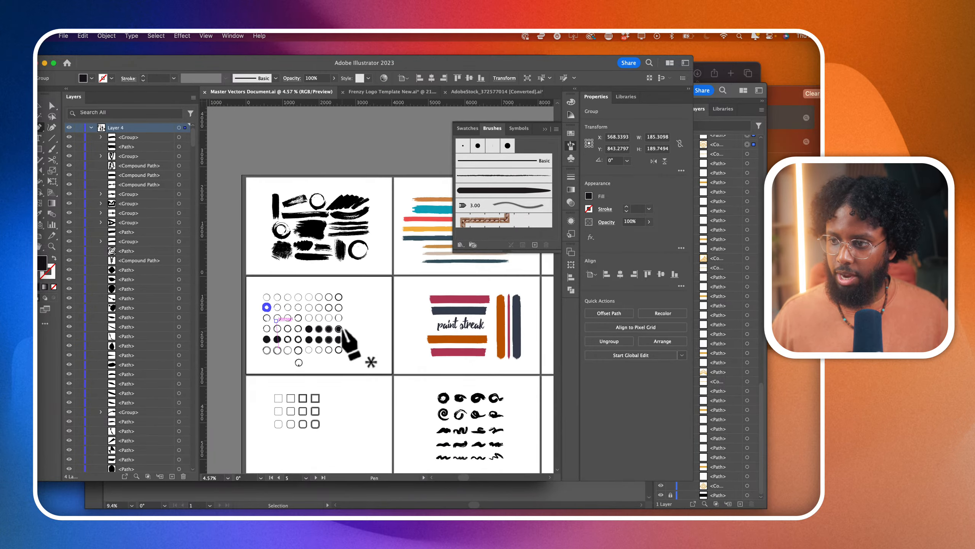
{"action": "scroll", "coordinate": [342, 330], "scroll_direction": "down", "scroll_amount": 5}
{"action": "scroll", "coordinate": [342, 330], "scroll_direction": "right", "scroll_amount": 5}
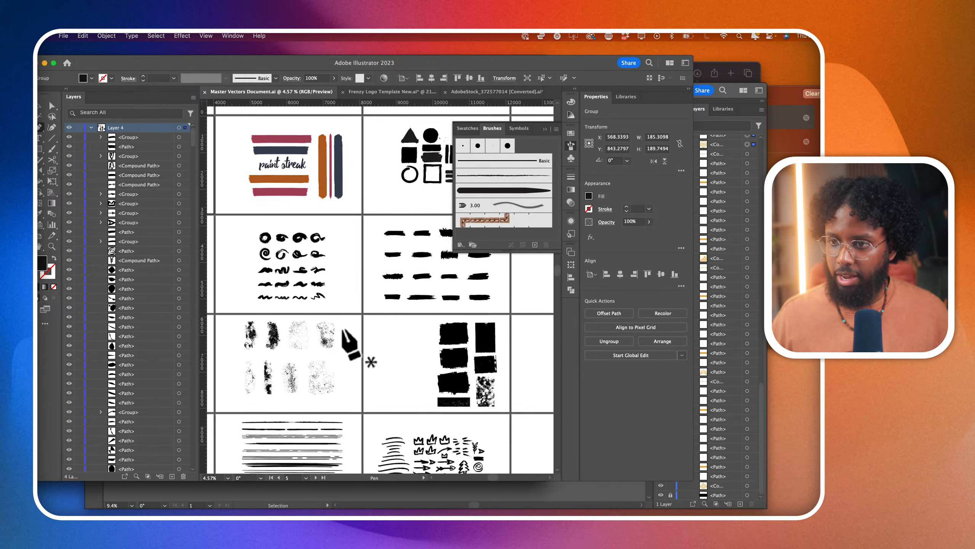
{"action": "scroll", "coordinate": [343, 329], "scroll_direction": "down", "scroll_amount": 5}
{"action": "scroll", "coordinate": [343, 329], "scroll_direction": "right", "scroll_amount": 1}
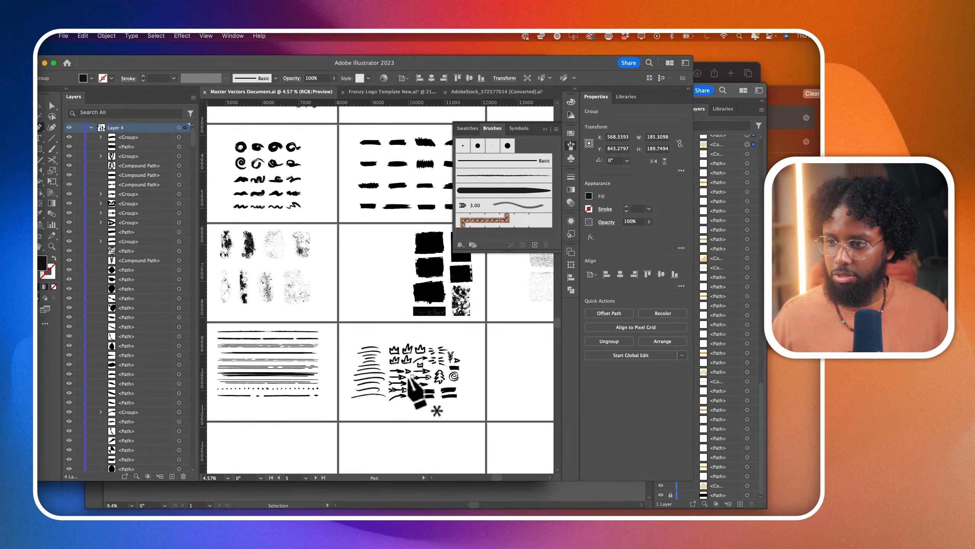
{"action": "scroll", "coordinate": [410, 377], "scroll_direction": "up", "scroll_amount": 10}
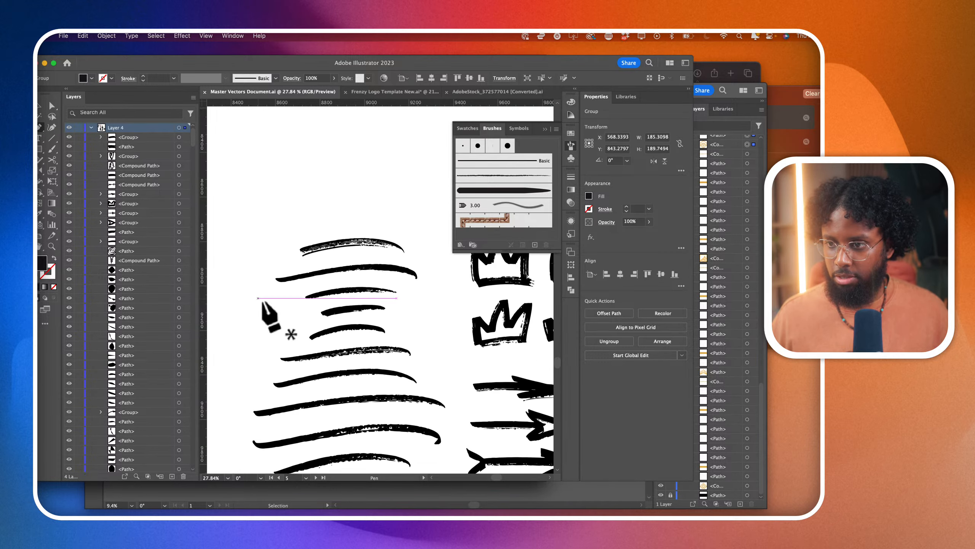
{"action": "scroll", "coordinate": [338, 319], "scroll_direction": "down", "scroll_amount": 3}
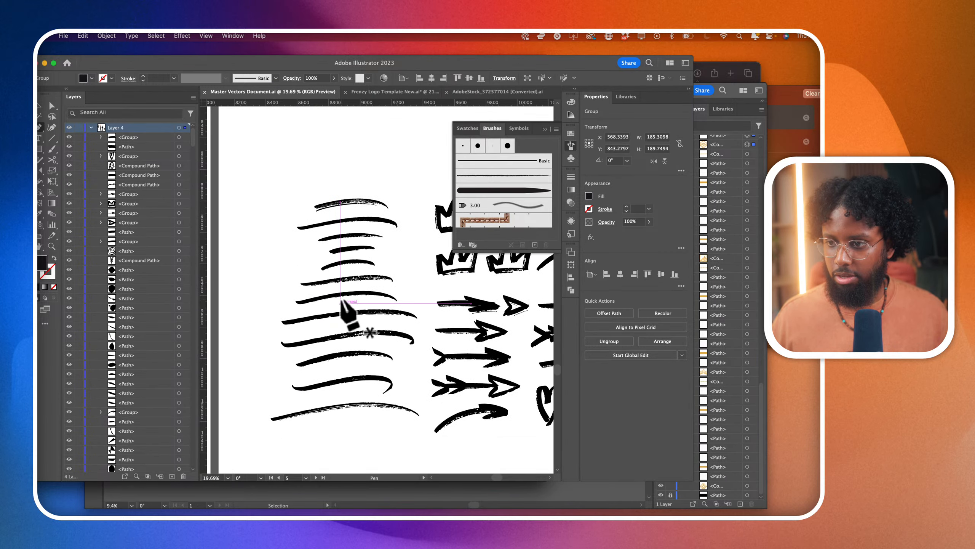
{"action": "scroll", "coordinate": [342, 301], "scroll_direction": "down", "scroll_amount": 2}
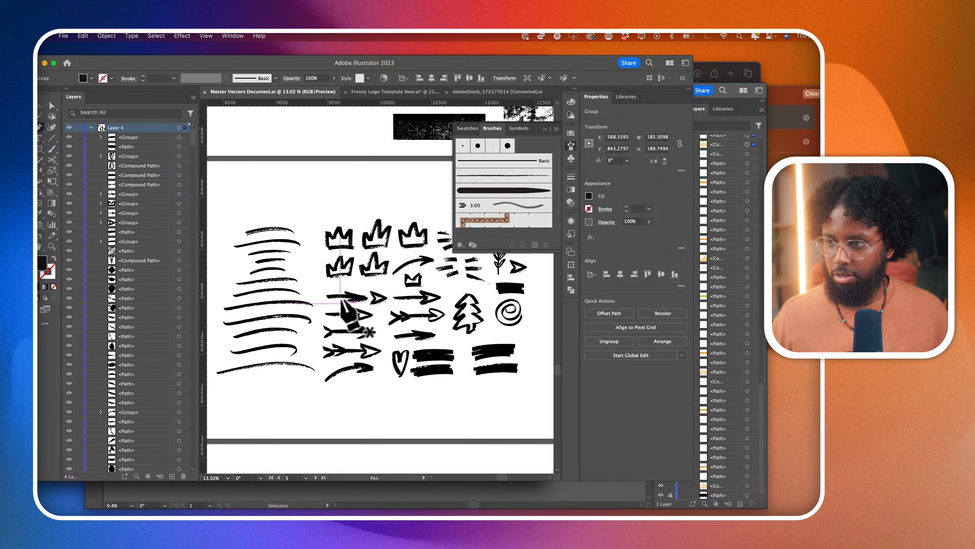
{"action": "scroll", "coordinate": [269, 302], "scroll_direction": "up", "scroll_amount": 5}
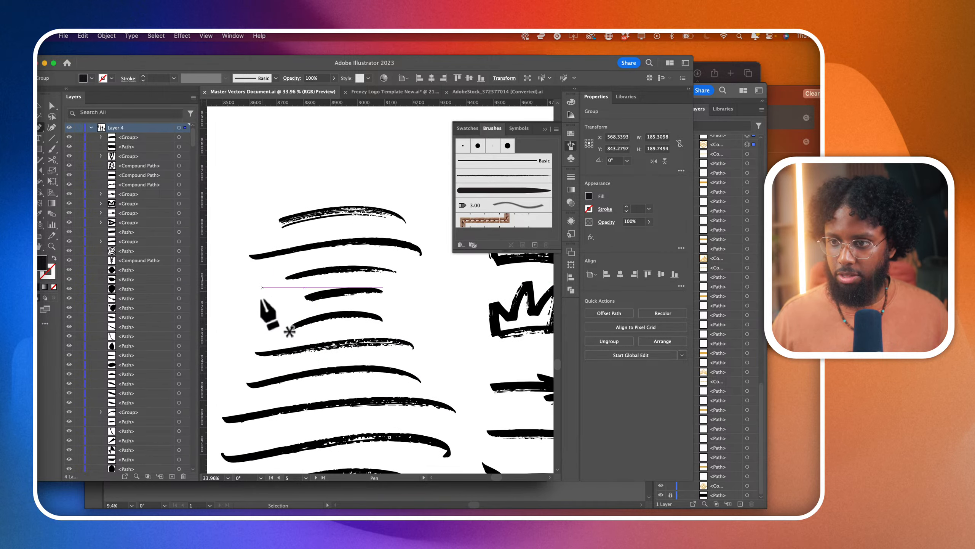
- Copy the third curved brush stroke from the Master Vectors Document and paste it into the Frenzy Logo Template document
{"action": "left_click", "coordinate": [52, 105]}
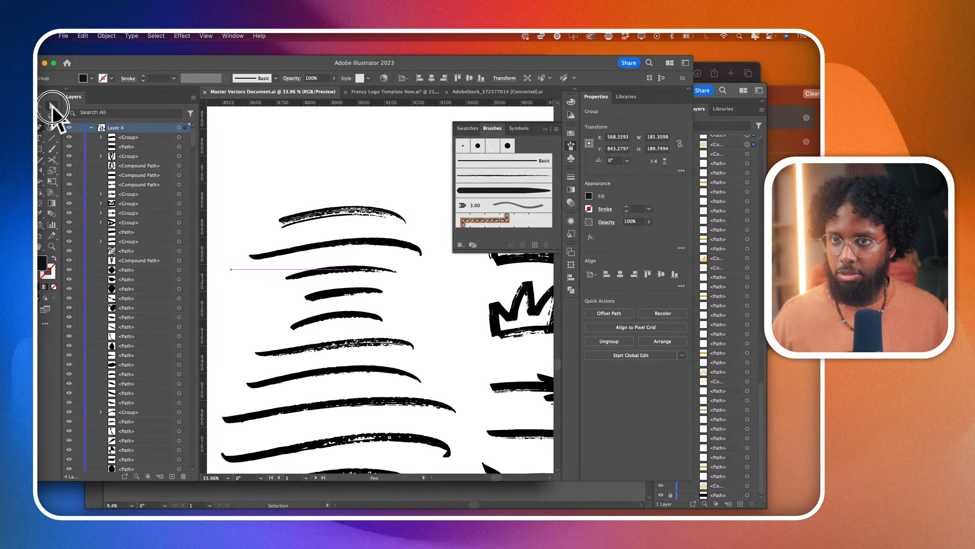
{"action": "left_click", "coordinate": [416, 93]}
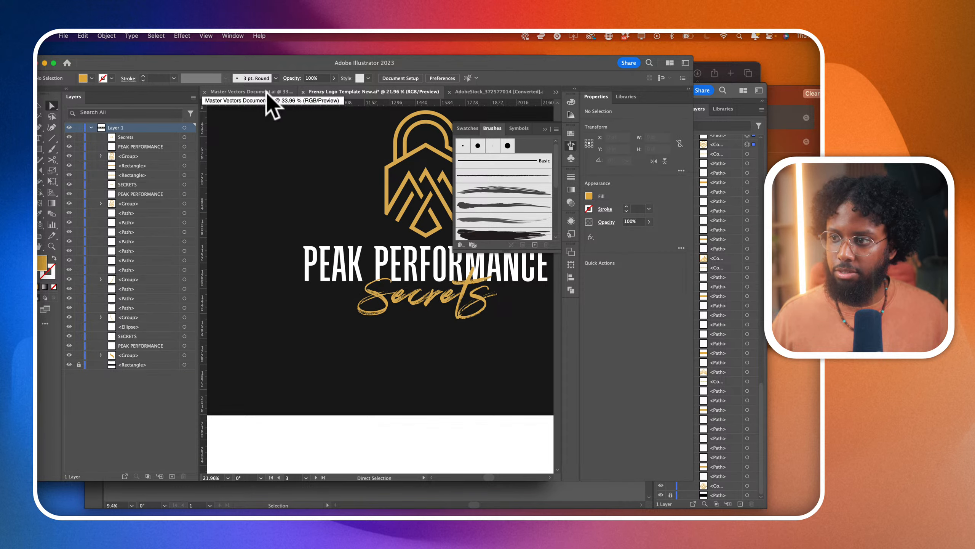
{"action": "left_click", "coordinate": [269, 100]}
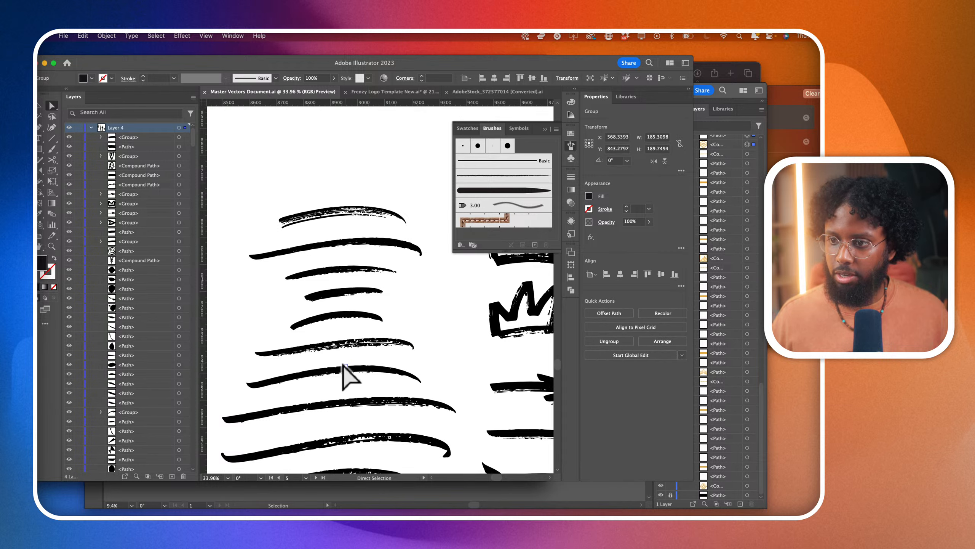
{"action": "left_click", "coordinate": [409, 92]}
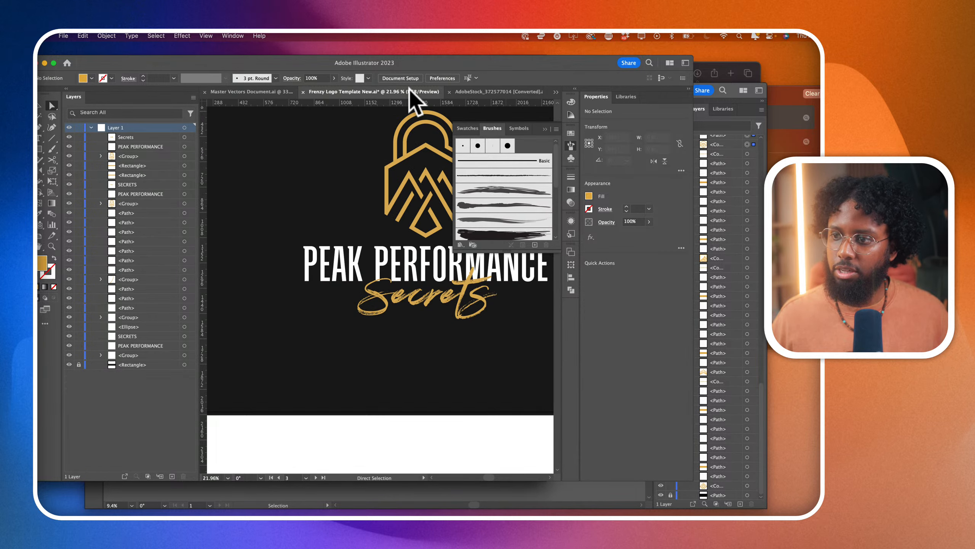
{"action": "left_click", "coordinate": [276, 92]}
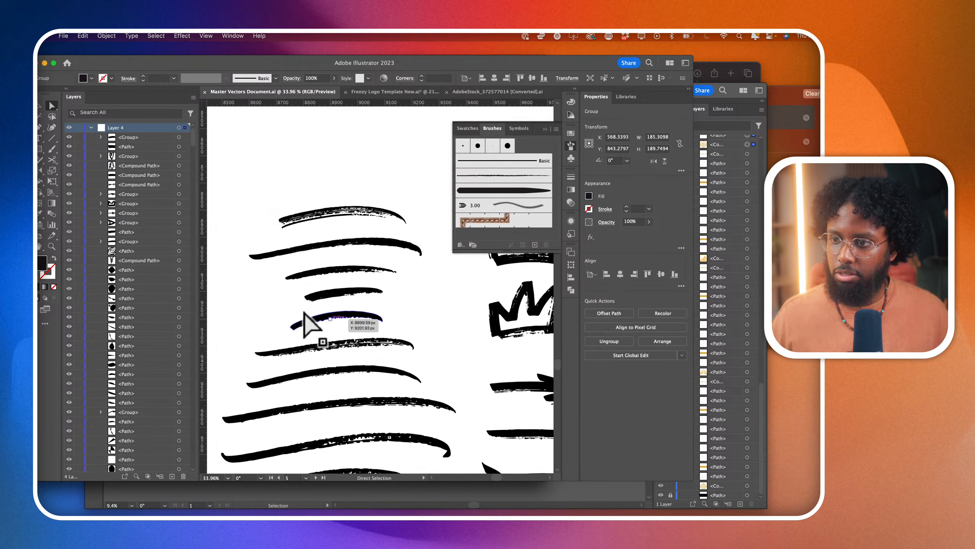
{"action": "mouse_move", "coordinate": [272, 265]}
{"action": "left_mouse_down"}
{"action": "mouse_move", "coordinate": [416, 285]}
{"action": "mouse_move", "coordinate": [273, 261]}
{"action": "mouse_move", "coordinate": [268, 272]}
{"action": "left_mouse_up"}
{"action": "left_click", "coordinate": [403, 280]}
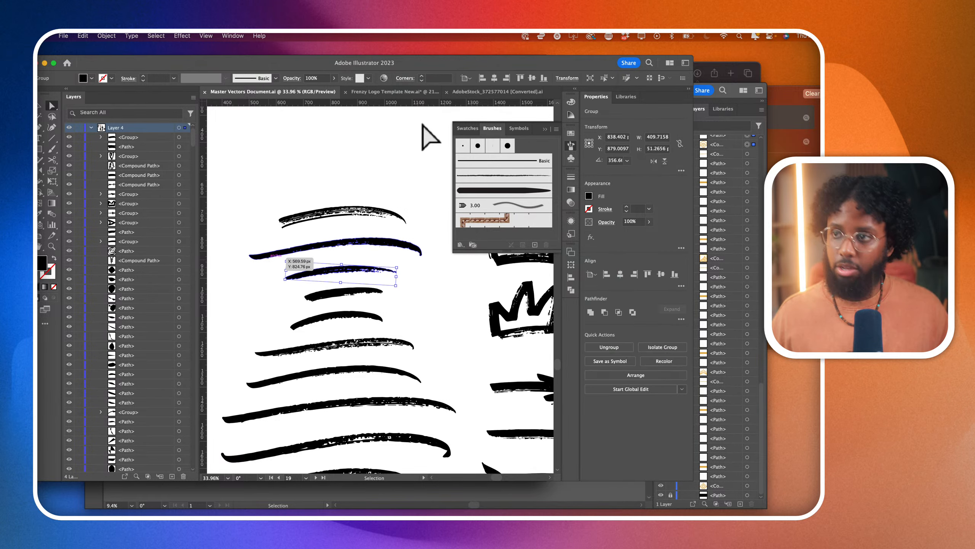
{"action": "left_click", "coordinate": [398, 93]}
{"action": "key", "text": "super+v"}
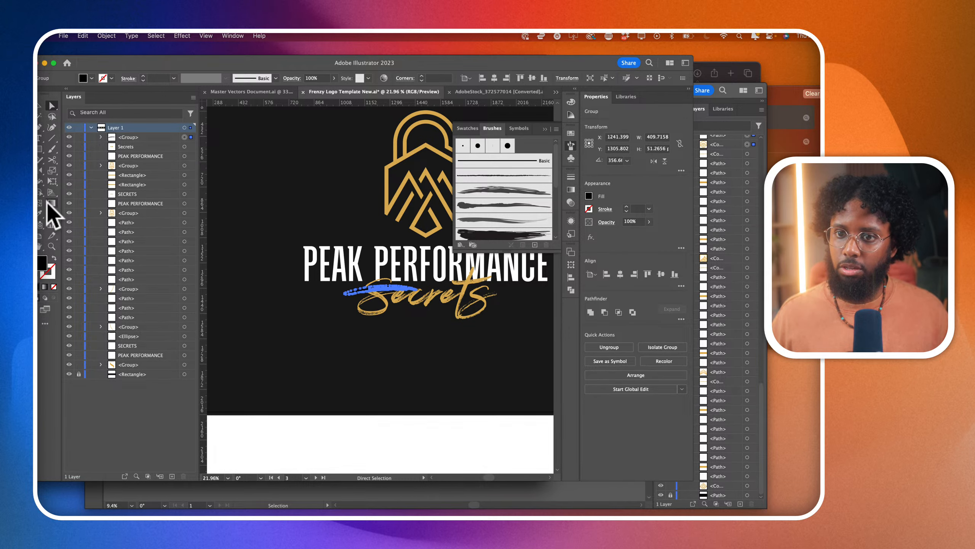
- Color the pasted brush stroke with the lock's gold, scale it to about 363 pt wide and place it beneath the Secrets script
{"action": "left_click", "coordinate": [42, 214]}
{"action": "left_click", "coordinate": [402, 192]}
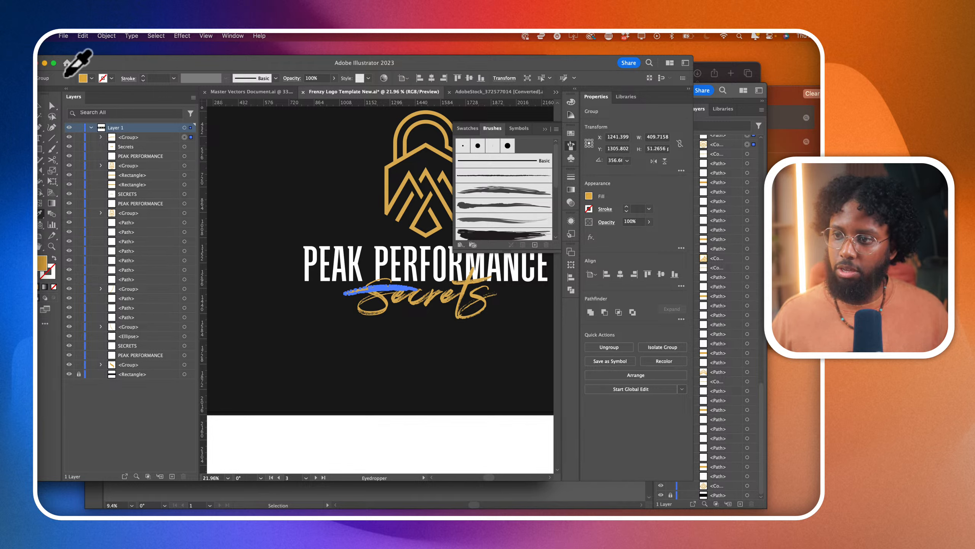
{"action": "left_click", "coordinate": [50, 107]}
{"action": "mouse_move", "coordinate": [396, 291]}
{"action": "left_mouse_down"}
{"action": "mouse_move", "coordinate": [413, 322]}
{"action": "mouse_move", "coordinate": [421, 307]}
{"action": "mouse_move", "coordinate": [429, 326]}
{"action": "mouse_move", "coordinate": [434, 315]}
{"action": "mouse_move", "coordinate": [437, 323]}
{"action": "mouse_move", "coordinate": [454, 319]}
{"action": "left_mouse_up"}
{"action": "scroll", "coordinate": [446, 327], "scroll_direction": "up", "scroll_amount": 2}
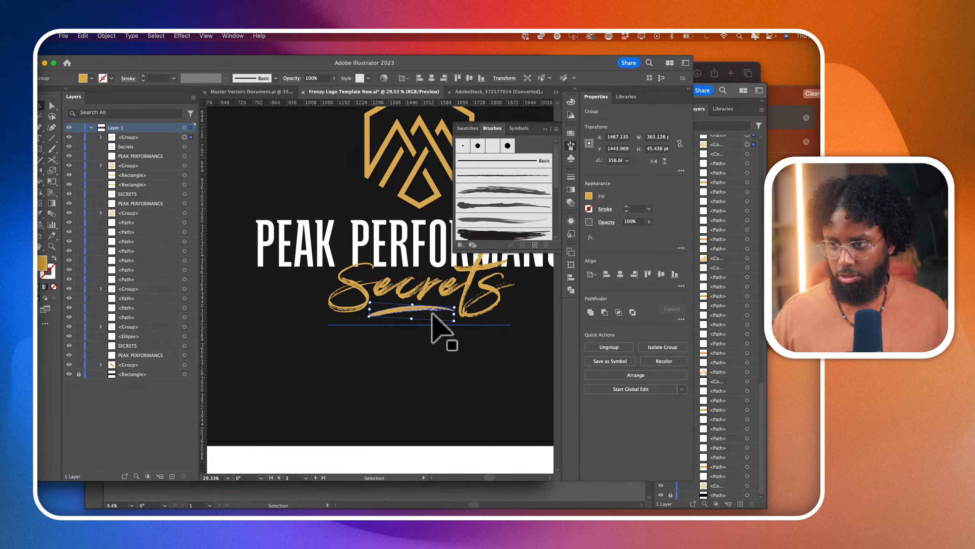
- Select the emblem, PEAK PERFORMANCE and Secrets lettering with its underline, and shift the whole logo slightly down and right
{"action": "scroll", "coordinate": [457, 375], "scroll_direction": "down", "scroll_amount": 5}
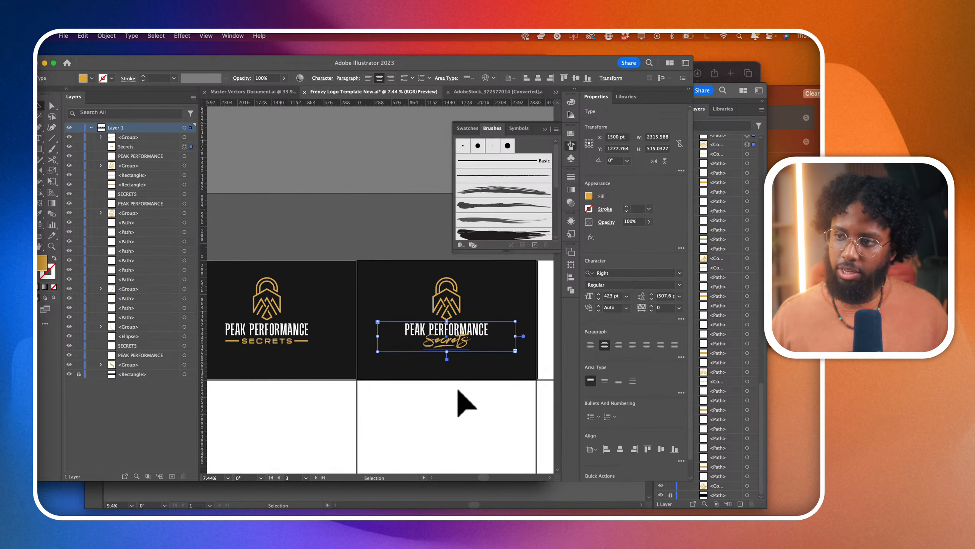
{"action": "left_click", "coordinate": [460, 397]}
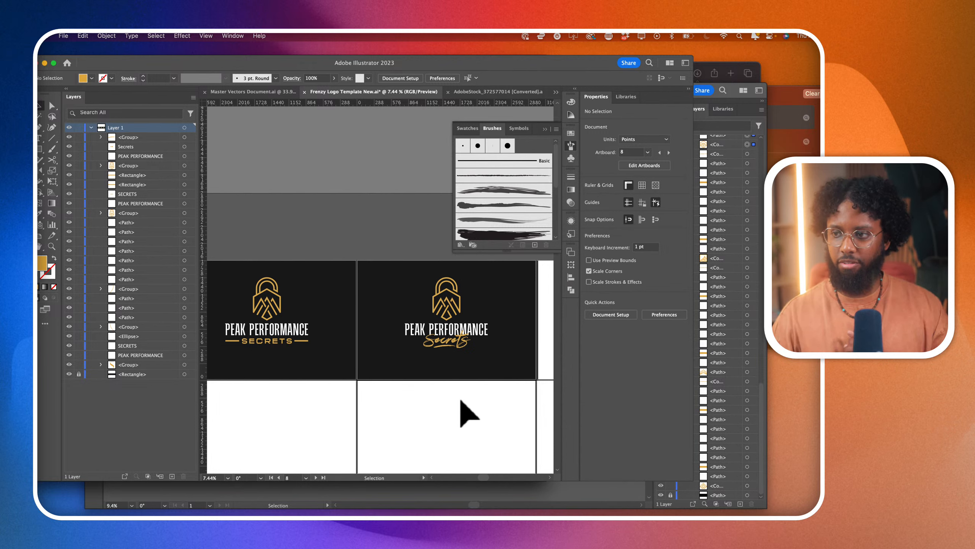
{"action": "left_click_drag", "start_coordinate": [372, 277], "coordinate": [515, 394]}
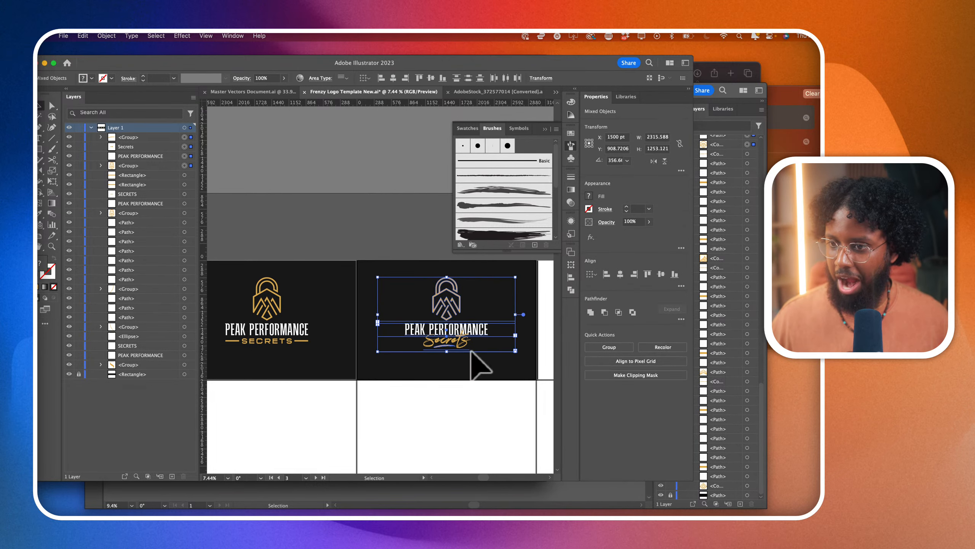
{"action": "left_click_drag", "start_coordinate": [466, 355], "coordinate": [470, 341]}
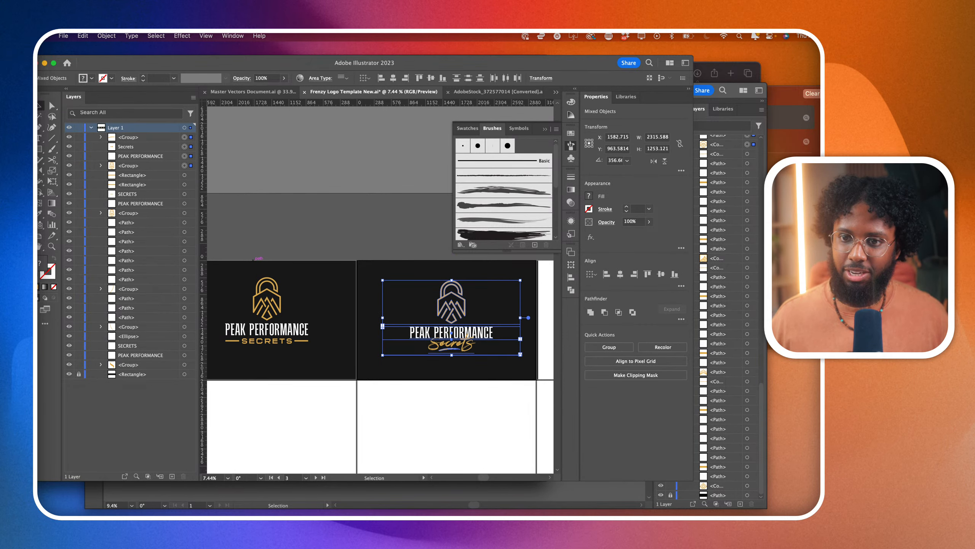
{"action": "left_click", "coordinate": [69, 280]}
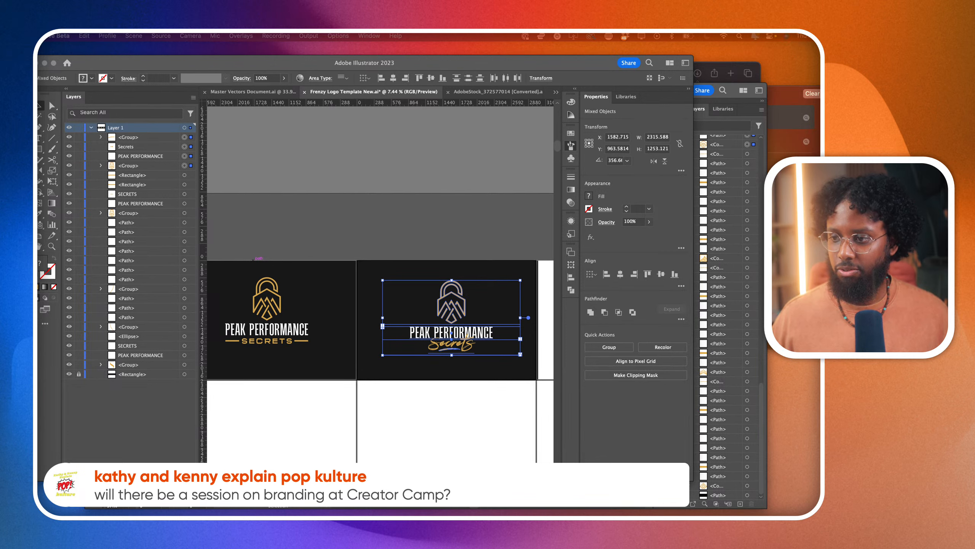
{"action": "left_click", "coordinate": [437, 409]}
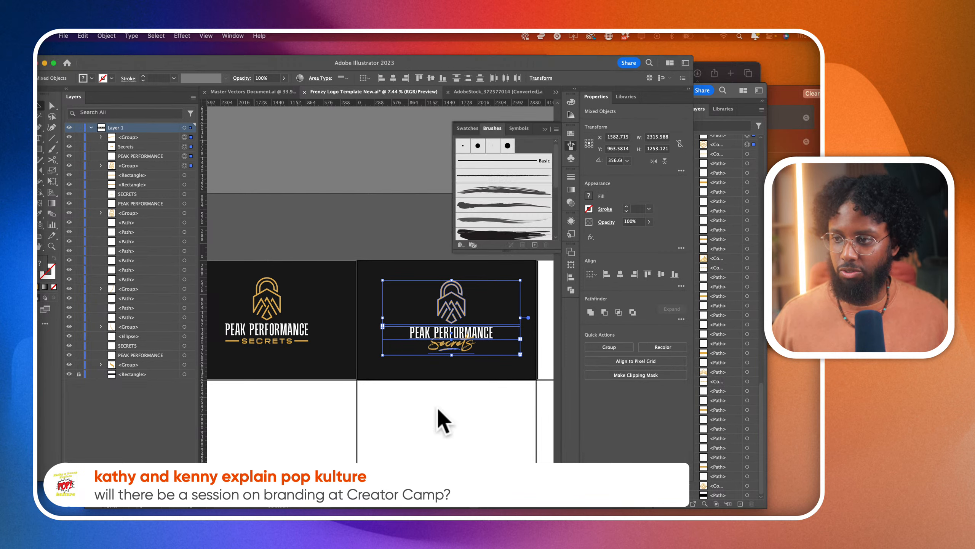
{"action": "left_click", "coordinate": [505, 397]}
- Move the complete script Secrets logo to the middle of its black artboard and deselect it
{"action": "scroll", "coordinate": [502, 394], "scroll_direction": "up", "scroll_amount": 1}
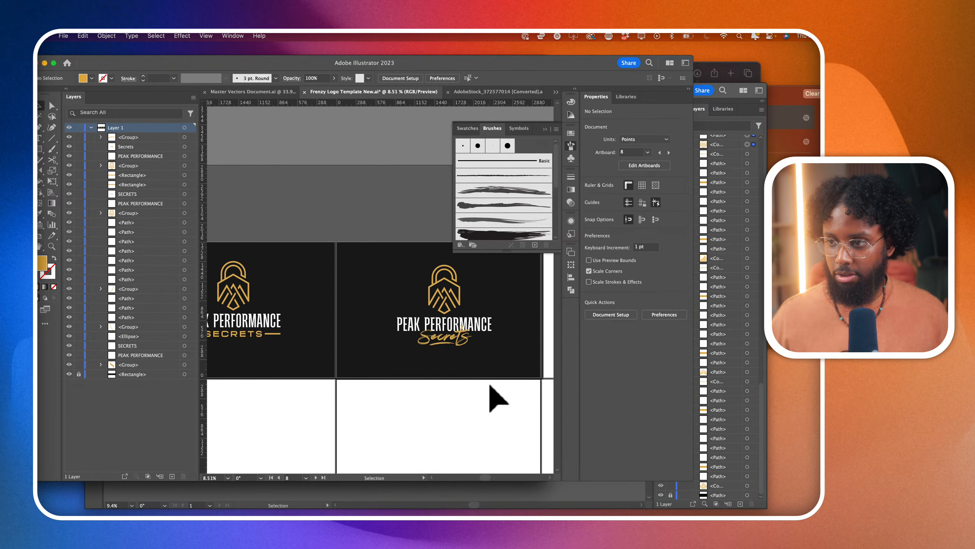
{"action": "scroll", "coordinate": [480, 378], "scroll_direction": "up", "scroll_amount": 4}
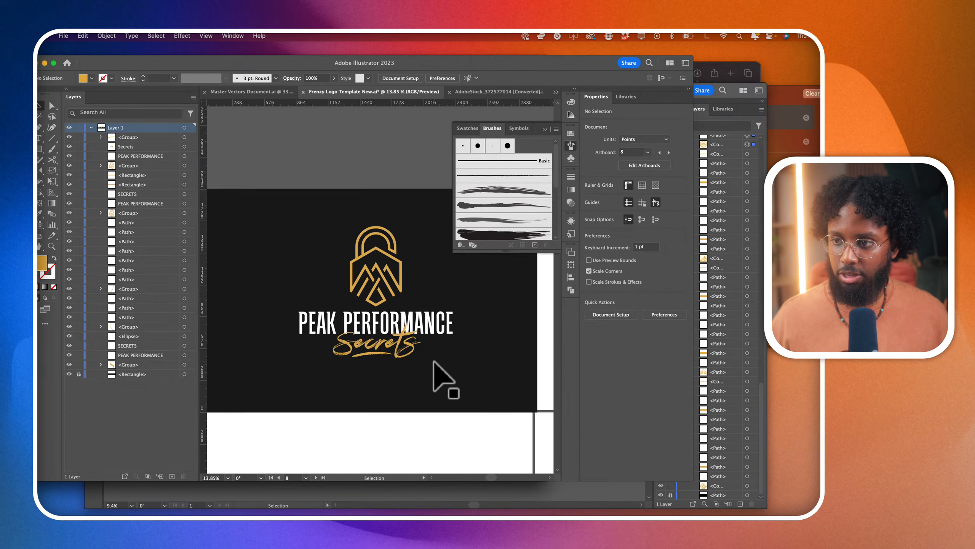
{"action": "scroll", "coordinate": [438, 370], "scroll_direction": "down", "scroll_amount": 3}
{"action": "left_click_drag", "start_coordinate": [453, 394], "coordinate": [422, 339]}
{"action": "left_click", "coordinate": [445, 411]}
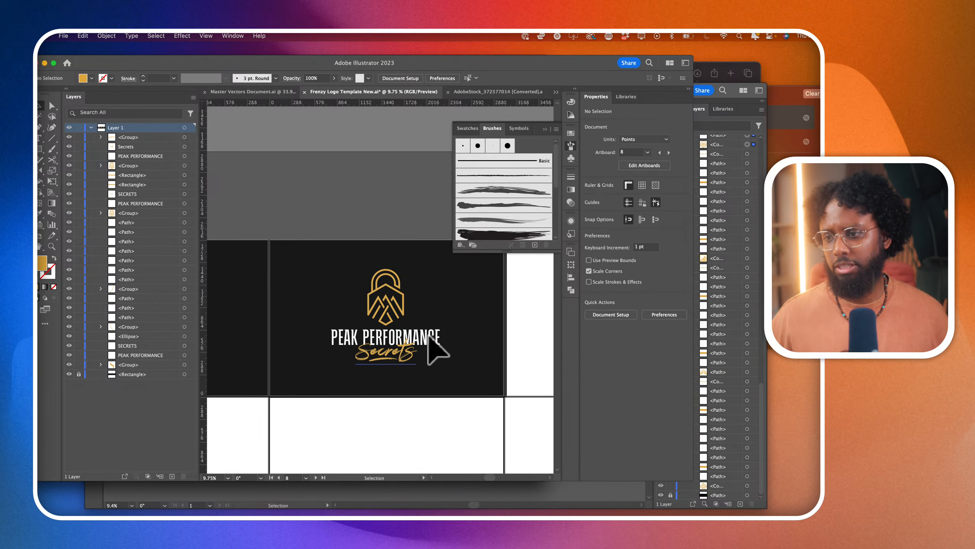
- Select the PEAK PERFORMANCE text and preview fonts similar to Andove Thin and Opera Thin on it
{"action": "left_click", "coordinate": [442, 354]}
{"action": "left_click", "coordinate": [451, 339]}
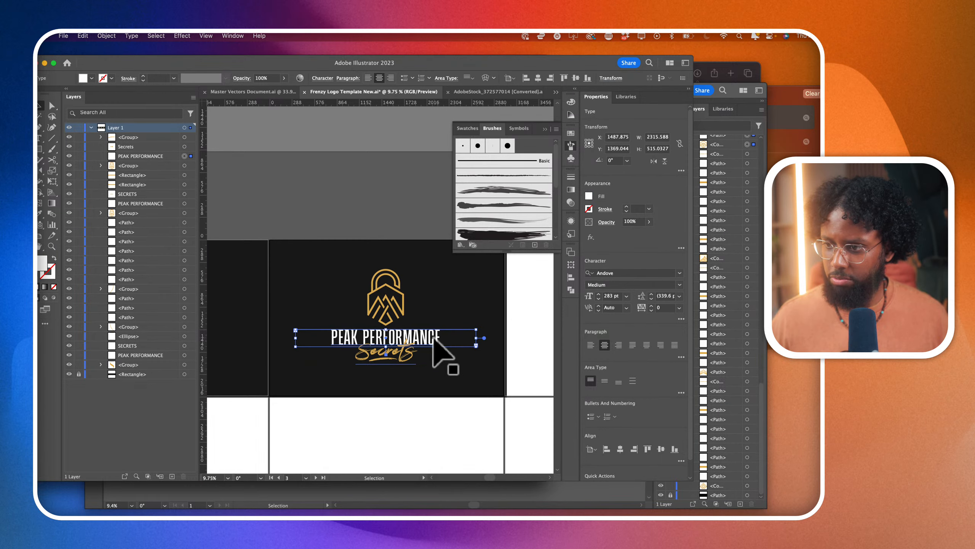
{"action": "left_click", "coordinate": [680, 273]}
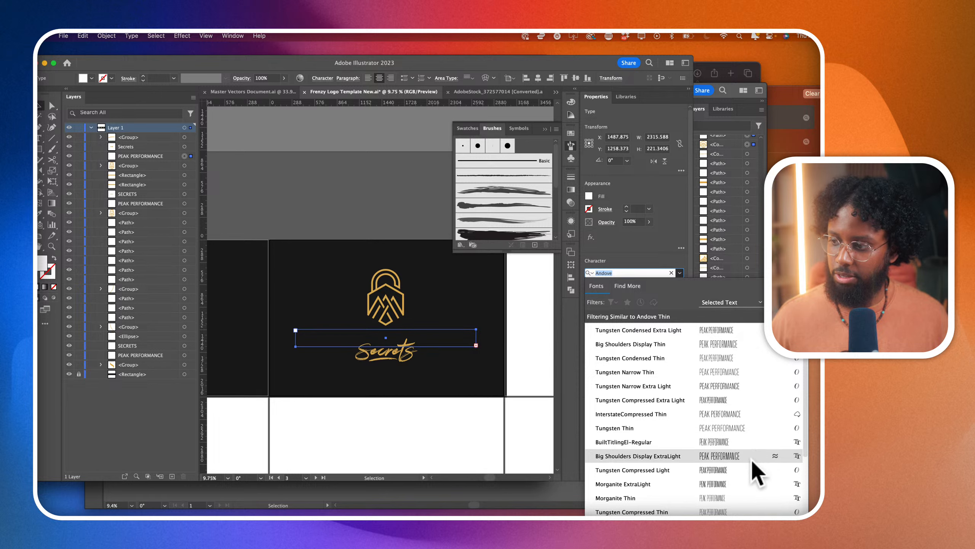
{"action": "scroll", "coordinate": [750, 465], "scroll_direction": "down", "scroll_amount": 3}
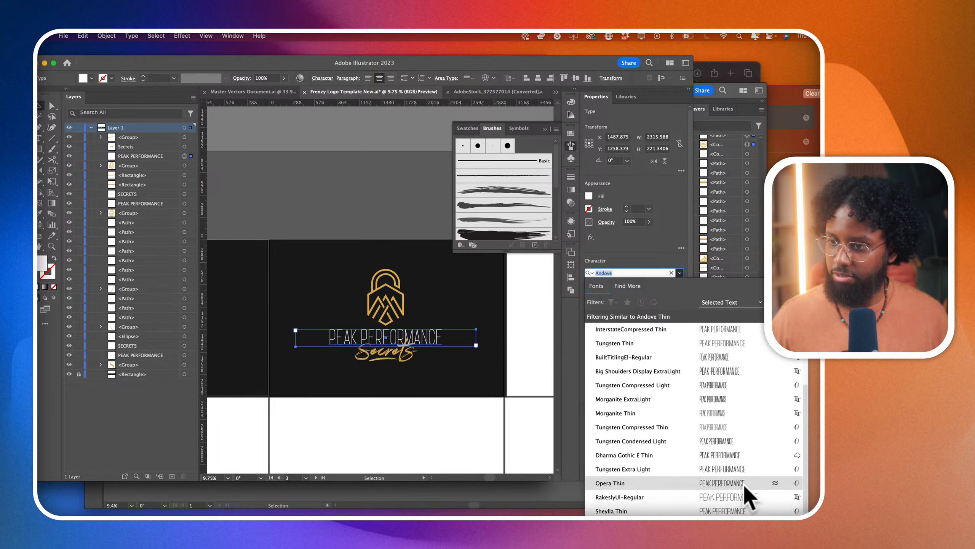
{"action": "left_click", "coordinate": [776, 483]}
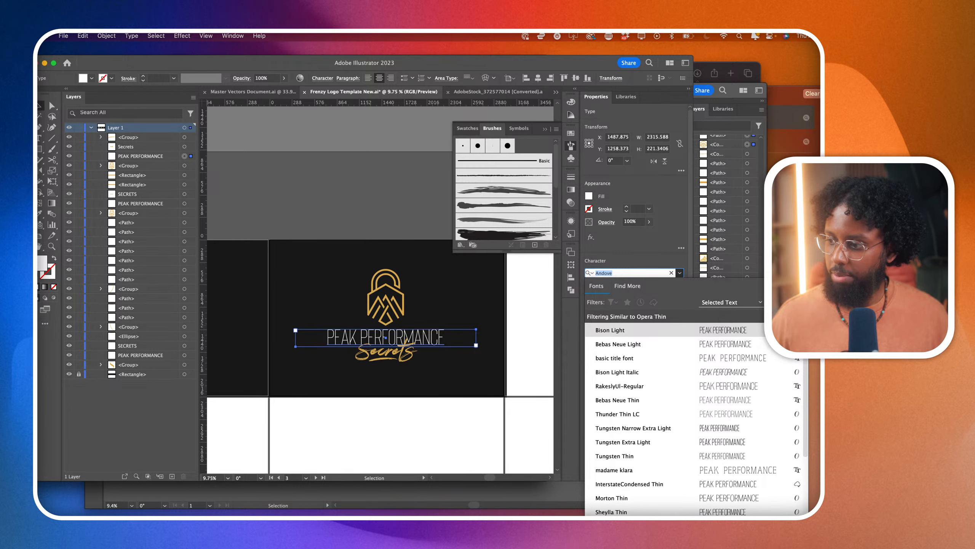
{"action": "left_click", "coordinate": [787, 316]}
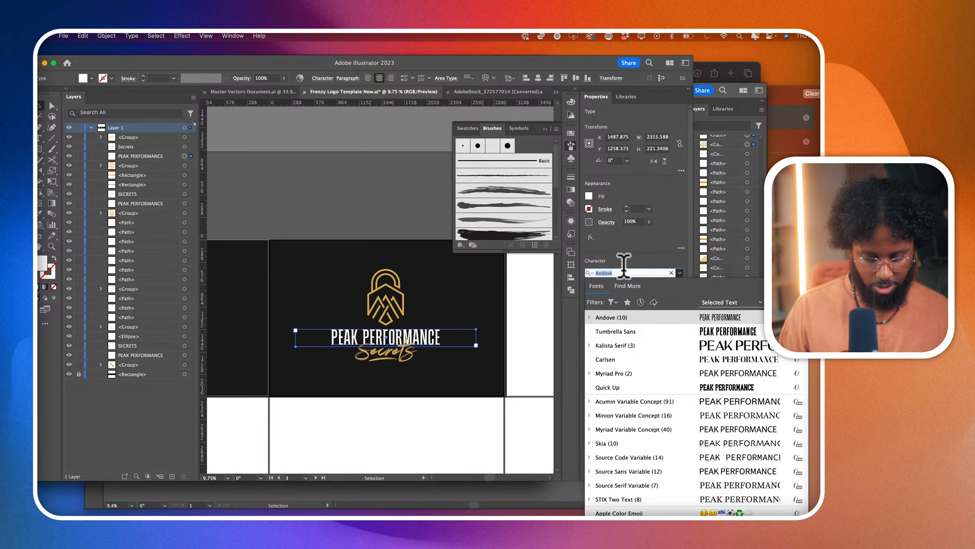
- Find the Opera fonts, list faces similar to Opera Black and apply SANDBOX Bold to the PEAK PERFORMANCE text
{"action": "type", "text": "oper"}
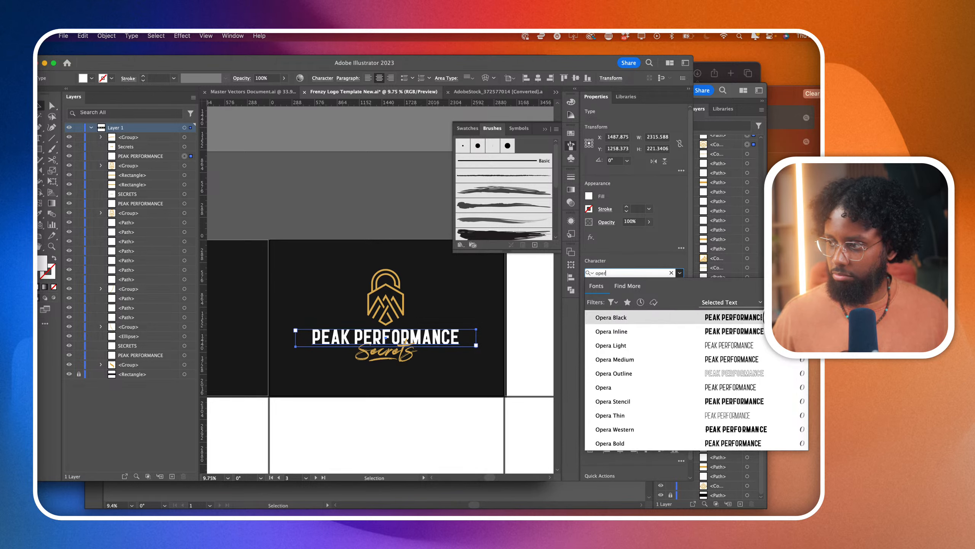
{"action": "left_click", "coordinate": [780, 317]}
{"action": "left_click", "coordinate": [801, 317]}
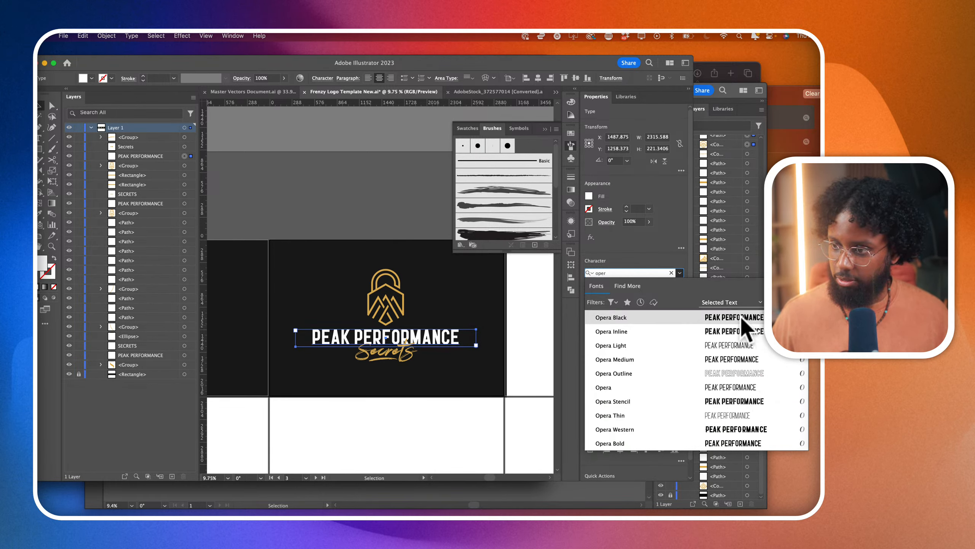
{"action": "left_click", "coordinate": [801, 317]}
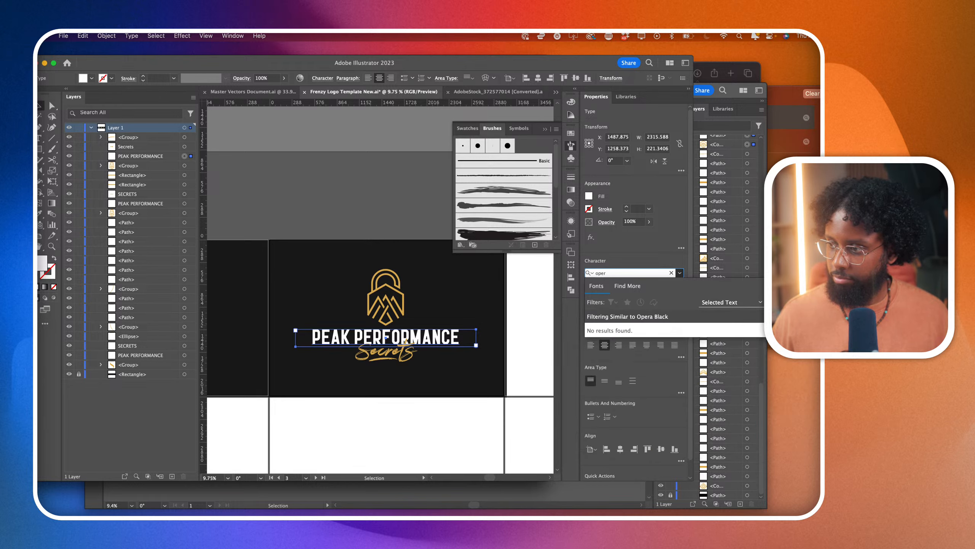
{"action": "left_click", "coordinate": [671, 272]}
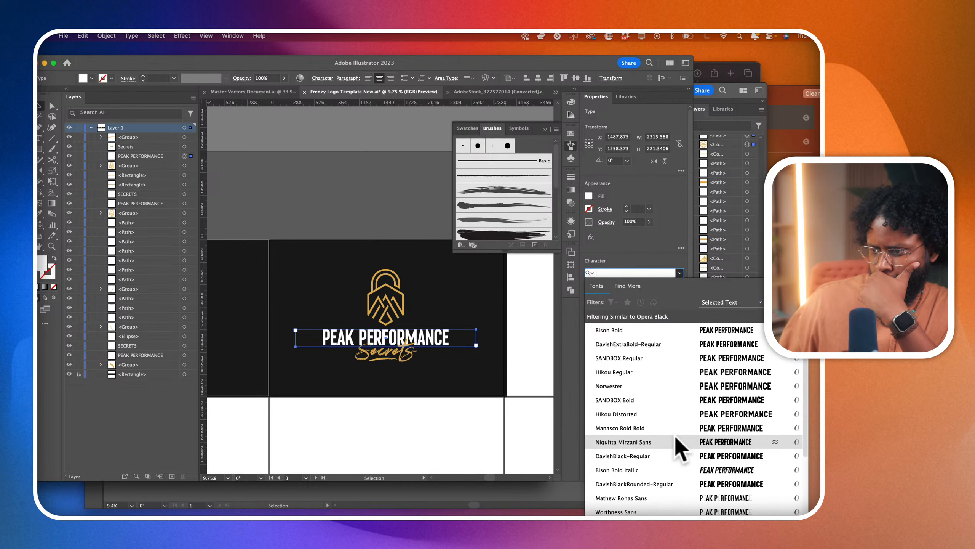
{"action": "scroll", "coordinate": [680, 449], "scroll_direction": "down", "scroll_amount": 3}
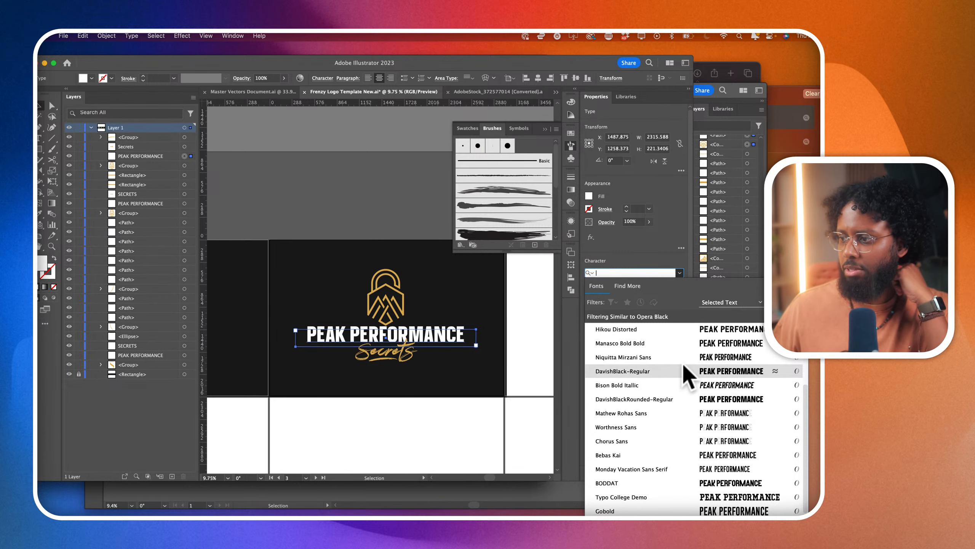
{"action": "scroll", "coordinate": [691, 351], "scroll_direction": "up", "scroll_amount": 3}
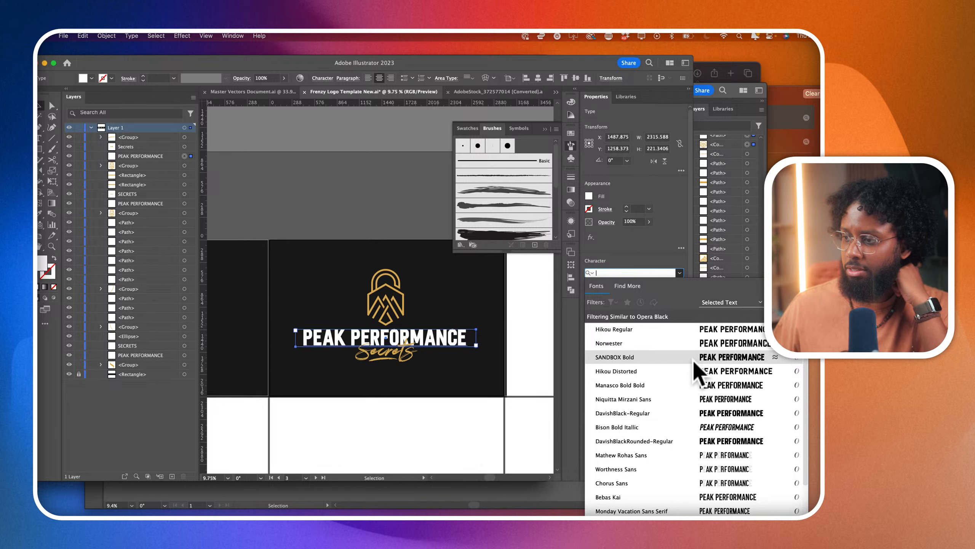
{"action": "left_click", "coordinate": [693, 360]}
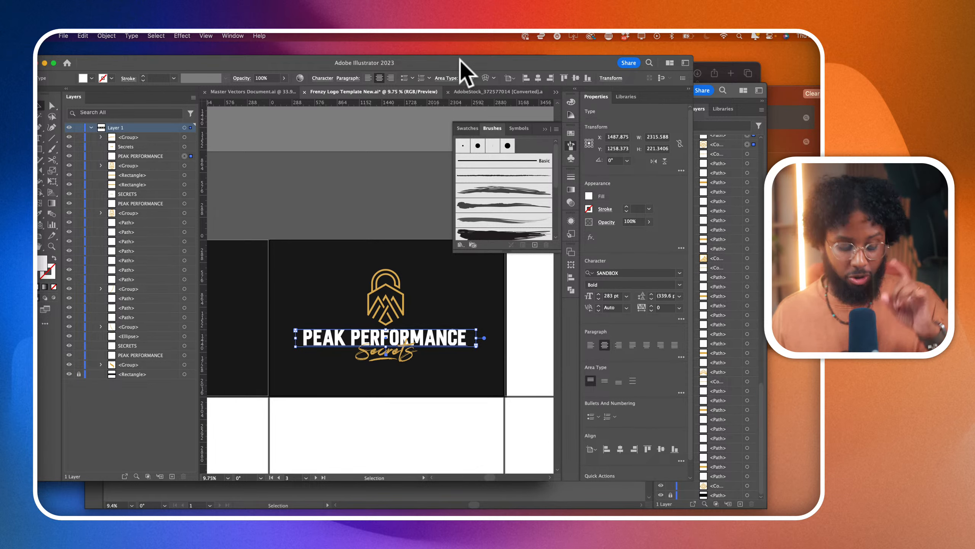
- Bring the document window fully into view and set the PEAK PERFORMANCE text in Novita Signora Sans
{"action": "left_click_drag", "start_coordinate": [459, 60], "coordinate": [38, 48]}
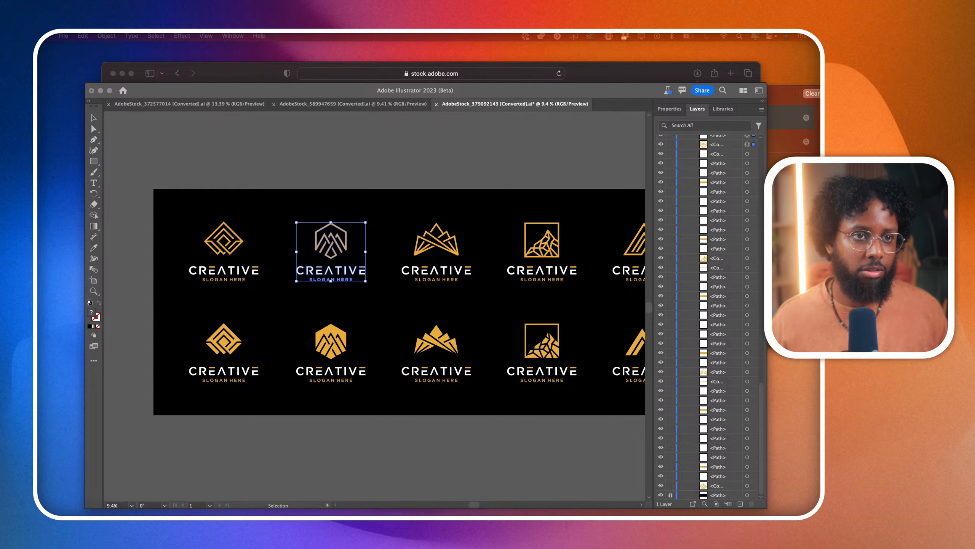
{"action": "left_click_drag", "start_coordinate": [0, 90], "coordinate": [490, 62]}
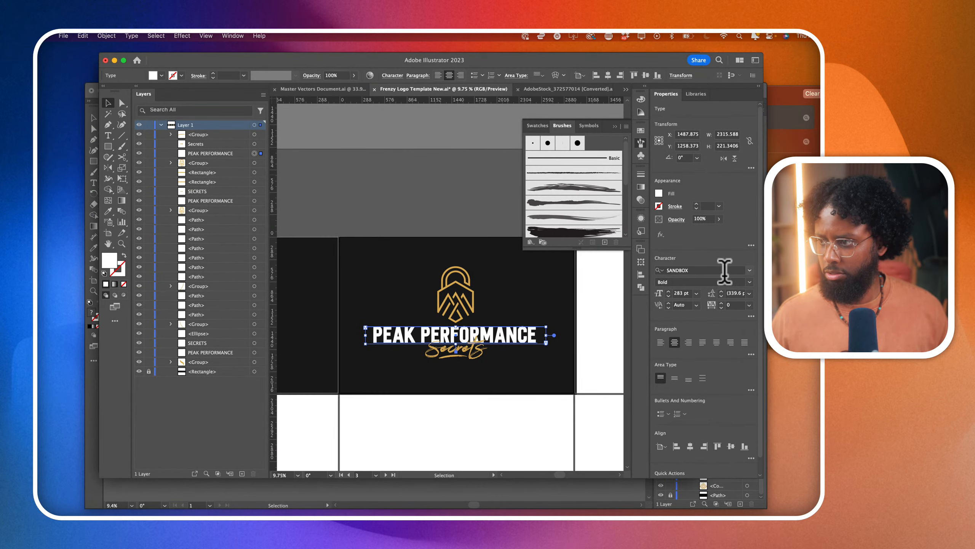
{"action": "left_click", "coordinate": [725, 270]}
{"action": "type", "text": "novi"}
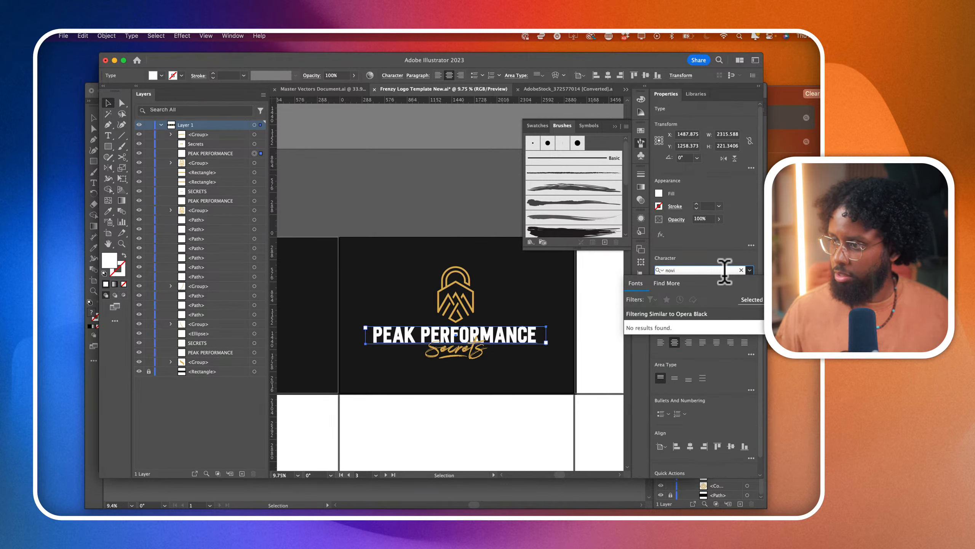
{"action": "key", "text": "Return"}
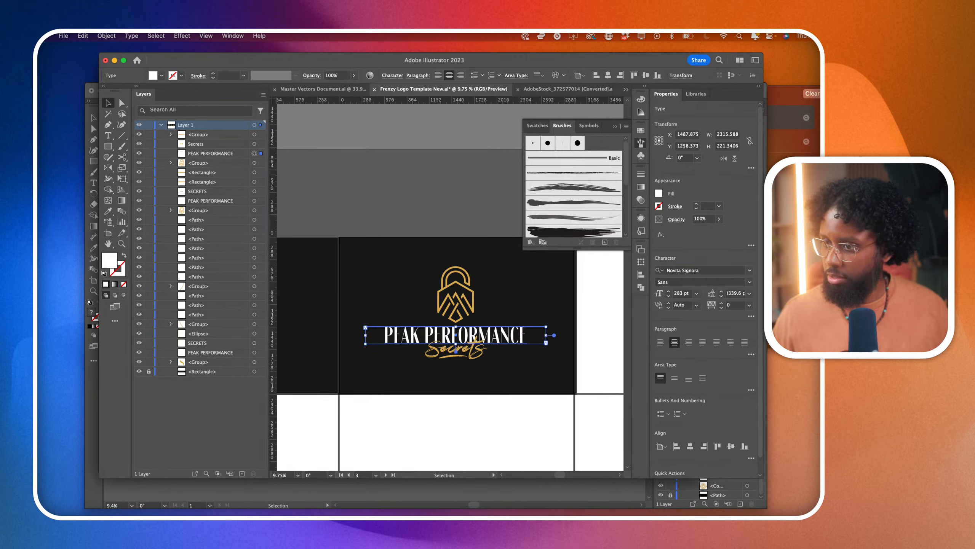
{"action": "left_click", "coordinate": [616, 403]}
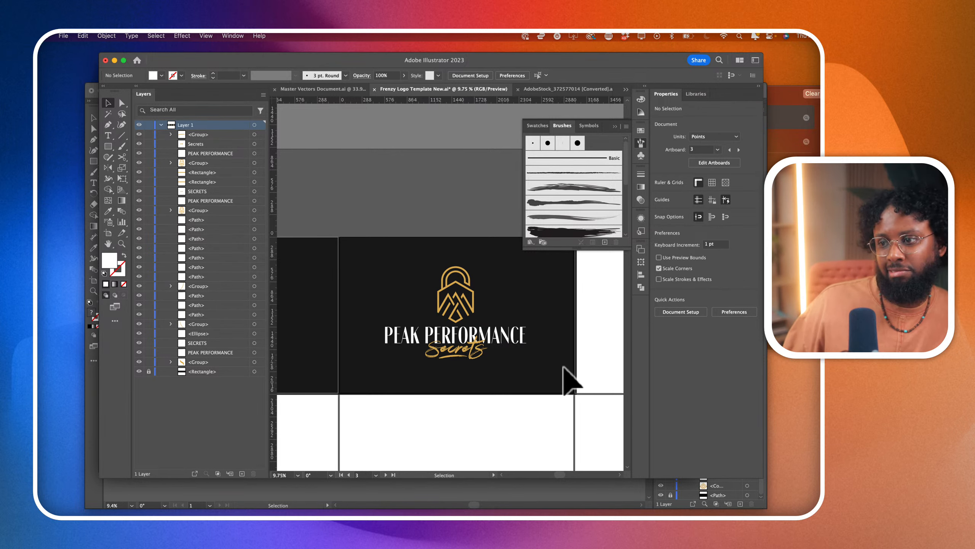
- Preview fonts similar to Novita Signora Sans on the PEAK PERFORMANCE text of the script logo
{"action": "left_click", "coordinate": [525, 335]}
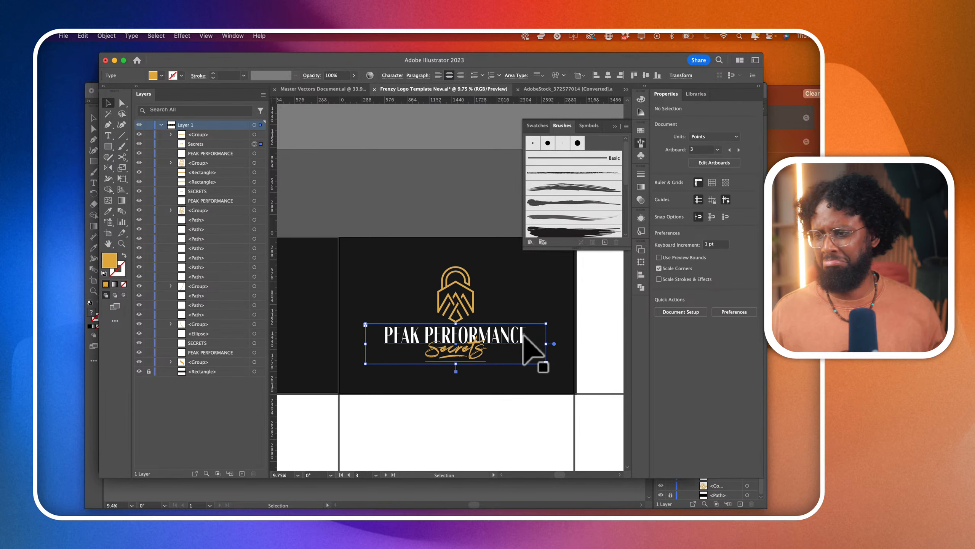
{"action": "left_click", "coordinate": [508, 334]}
{"action": "scroll", "coordinate": [507, 335], "scroll_direction": "up", "scroll_amount": 4}
{"action": "left_click", "coordinate": [507, 334]}
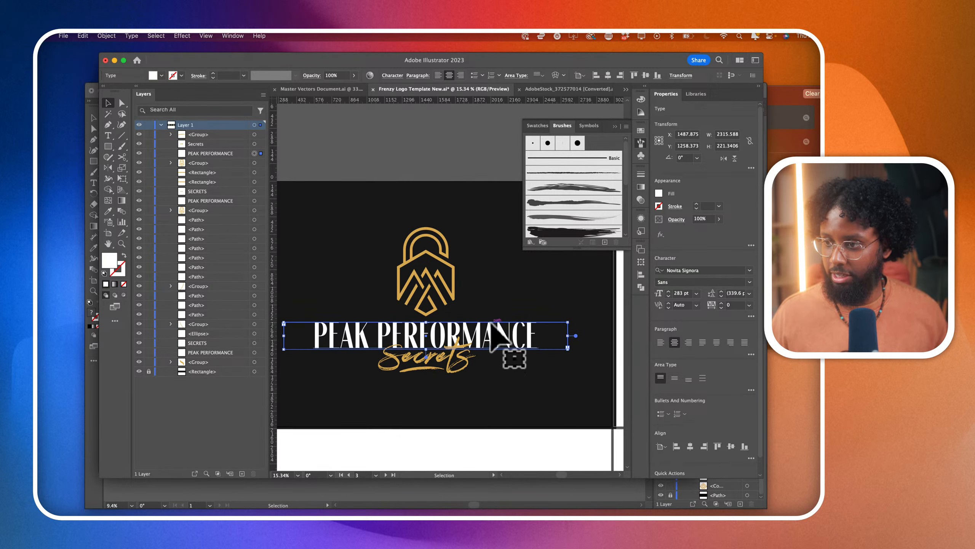
{"action": "left_click", "coordinate": [743, 270]}
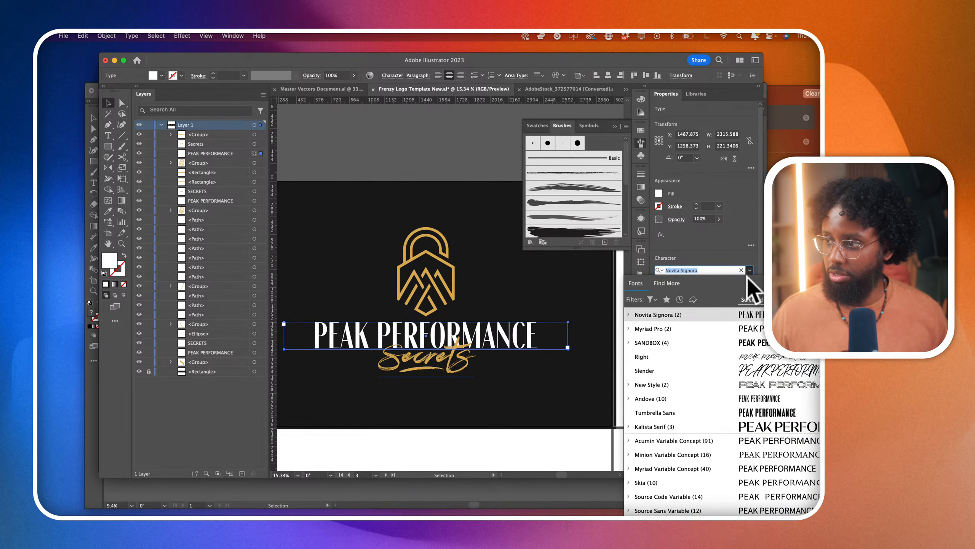
{"action": "left_click", "coordinate": [804, 314]}
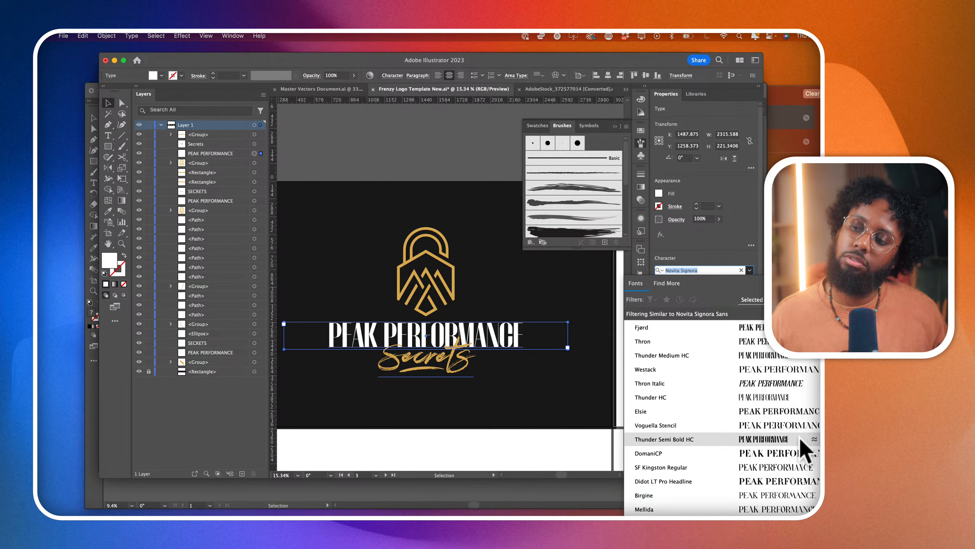
{"action": "scroll", "coordinate": [801, 418], "scroll_direction": "down", "scroll_amount": 2}
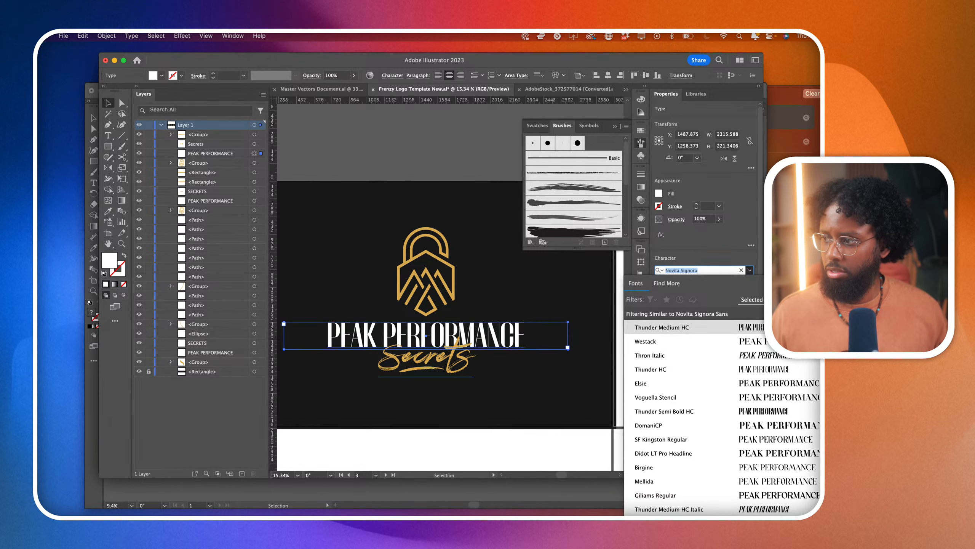
{"action": "left_click", "coordinate": [812, 314]}
- Find the Lustra Text fonts and set the PEAK PERFORMANCE text in Lustra Text Regular
{"action": "triple_click", "coordinate": [727, 269]}
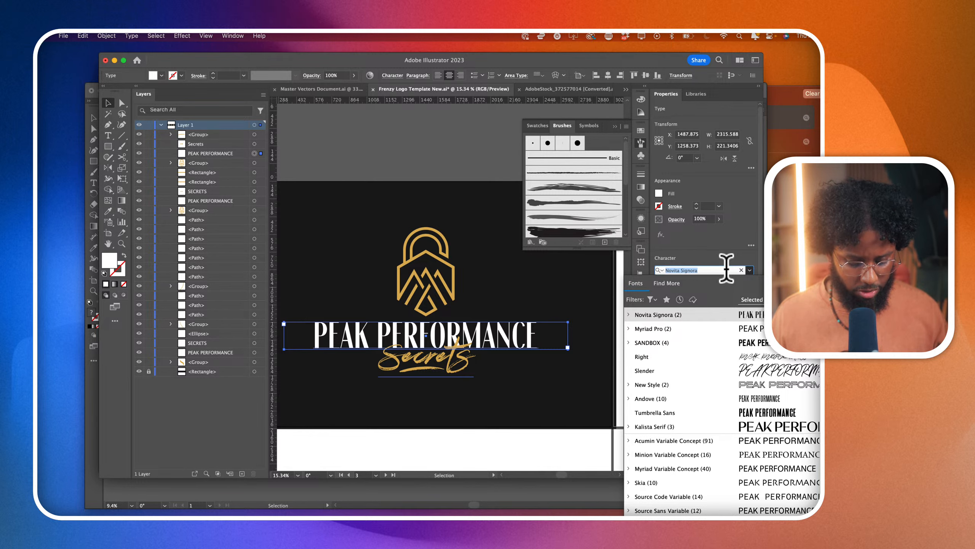
{"action": "type", "text": "lust"}
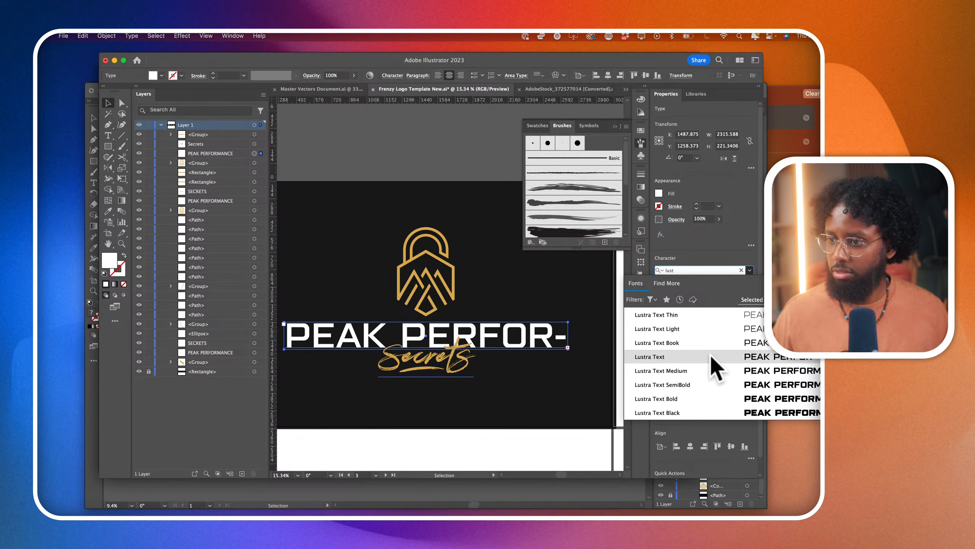
{"action": "left_click", "coordinate": [711, 357]}
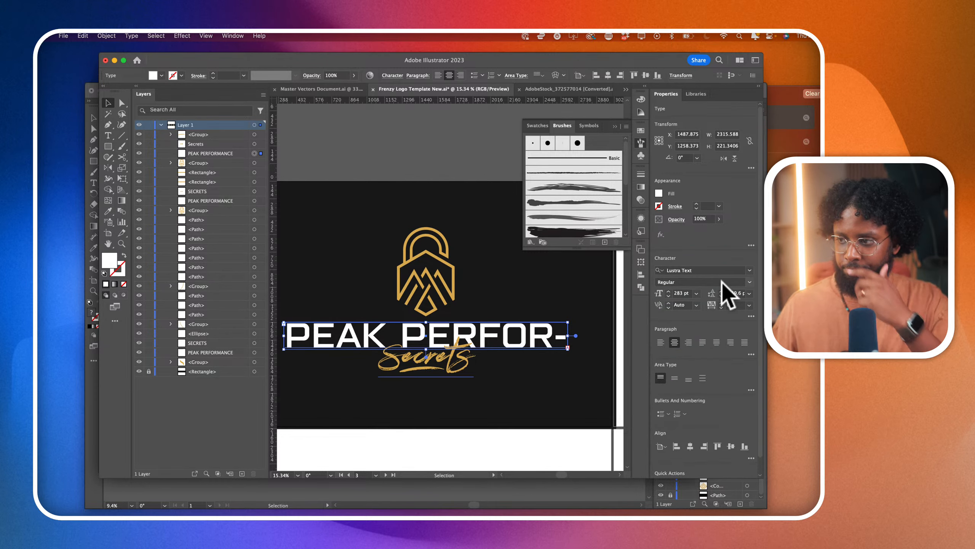
- Reduce the PEAK PERFORMANCE font size to 176 pt so the name fits on one line, and deselect it
{"action": "key", "text": "shift+Down"}
{"action": "key", "text": "shift+Down"}
{"action": "key", "text": "shift+Down"}
{"action": "key", "text": "shift+Down"}
{"action": "key", "text": "shift+Down"}
{"action": "key", "text": "shift+Down"}
{"action": "key", "text": "shift+Down"}
{"action": "key", "text": "shift+Down"}
{"action": "key", "text": "shift+Down"}
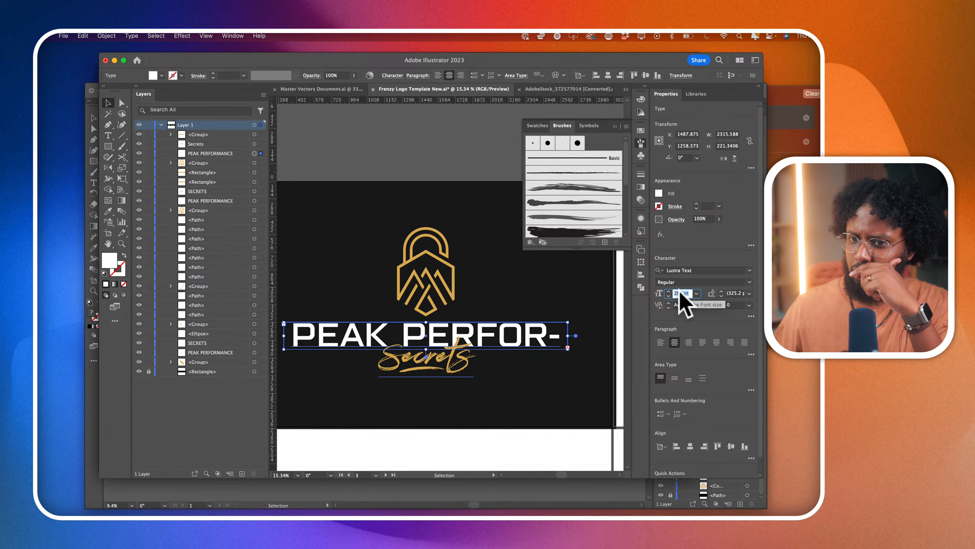
{"action": "key", "text": "Down"}
{"action": "key", "text": "Down"}
{"action": "key", "text": "Down"}
{"action": "key", "text": "Down"}
{"action": "key", "text": "Down"}
{"action": "key", "text": "shift+Down"}
{"action": "key", "text": "Down"}
{"action": "key", "text": "Down"}
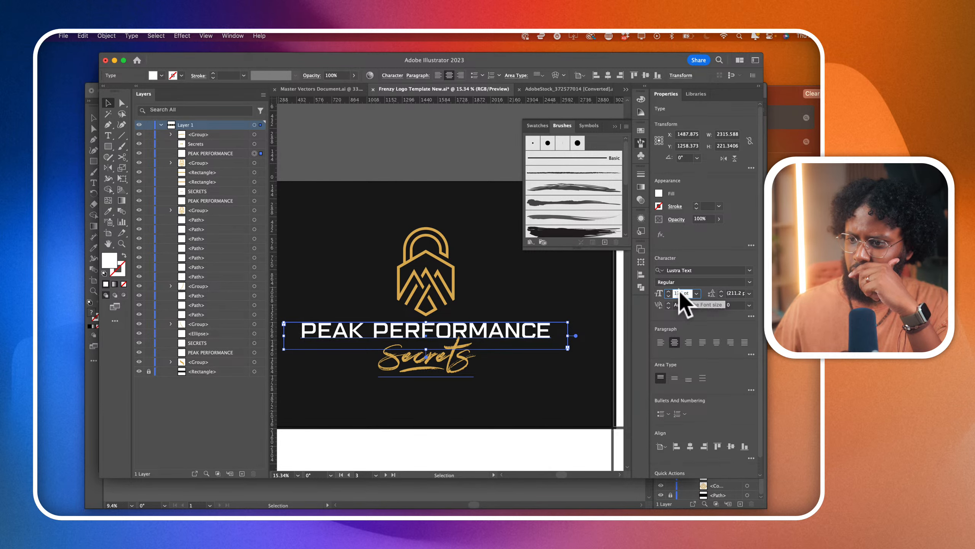
{"action": "left_click", "coordinate": [514, 432]}
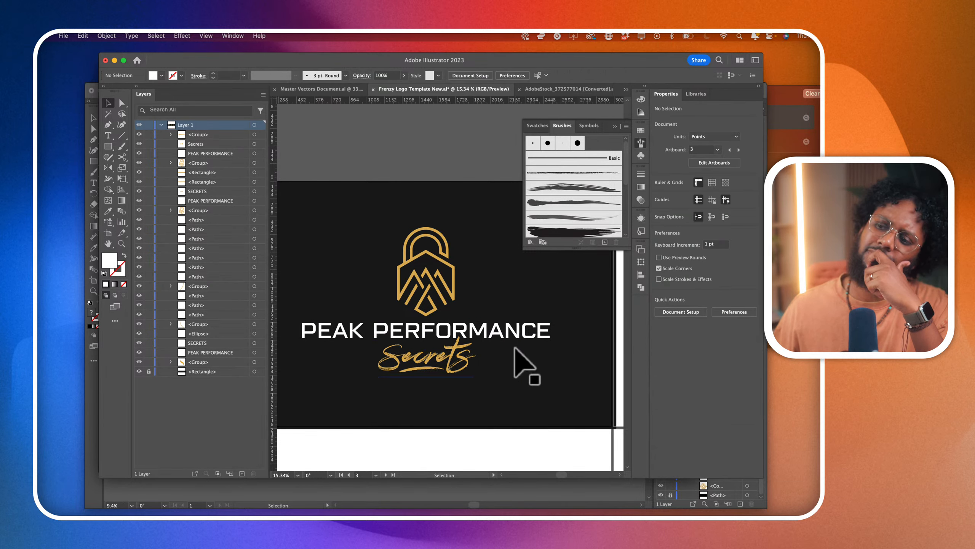
- Select the PEAK PERFORMANCE text and browse the installed fonts alphabetically, previewing condensed, script and serif faces on it
{"action": "left_click", "coordinate": [515, 340]}
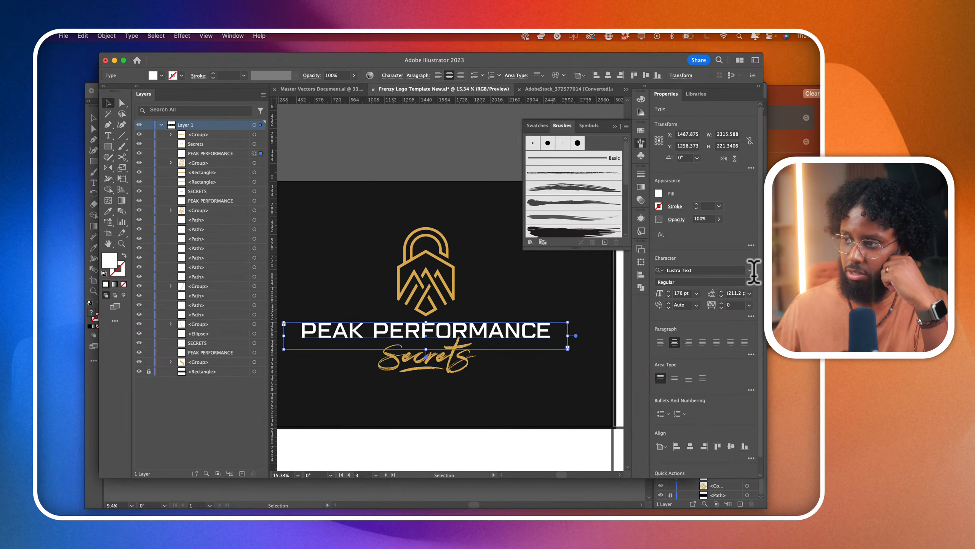
{"action": "left_click", "coordinate": [751, 271]}
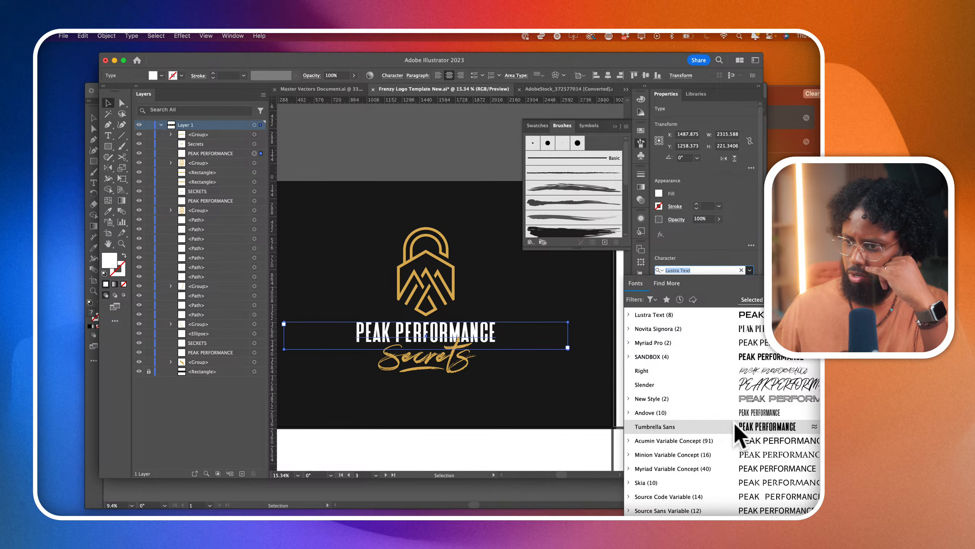
{"action": "scroll", "coordinate": [735, 426], "scroll_direction": "down", "scroll_amount": 15}
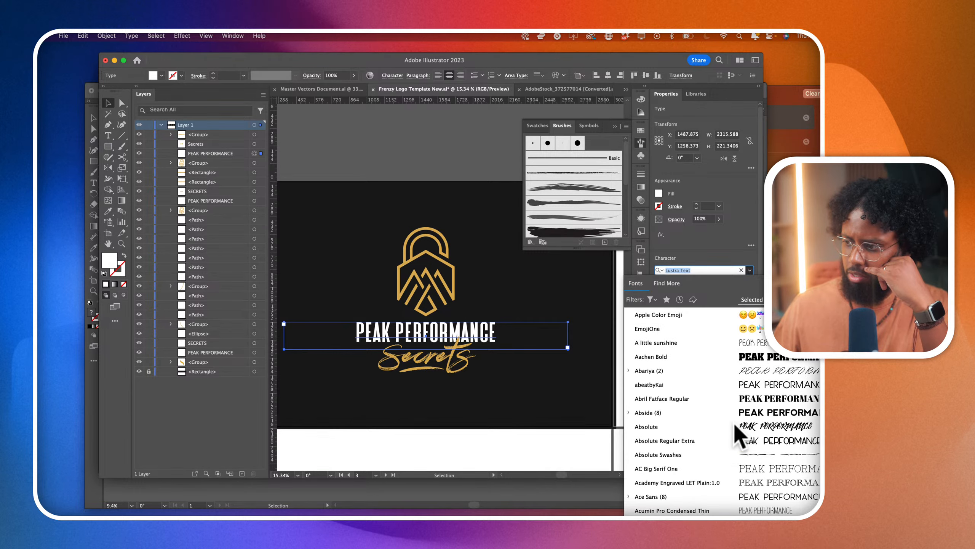
{"action": "scroll", "coordinate": [735, 434], "scroll_direction": "down", "scroll_amount": 5}
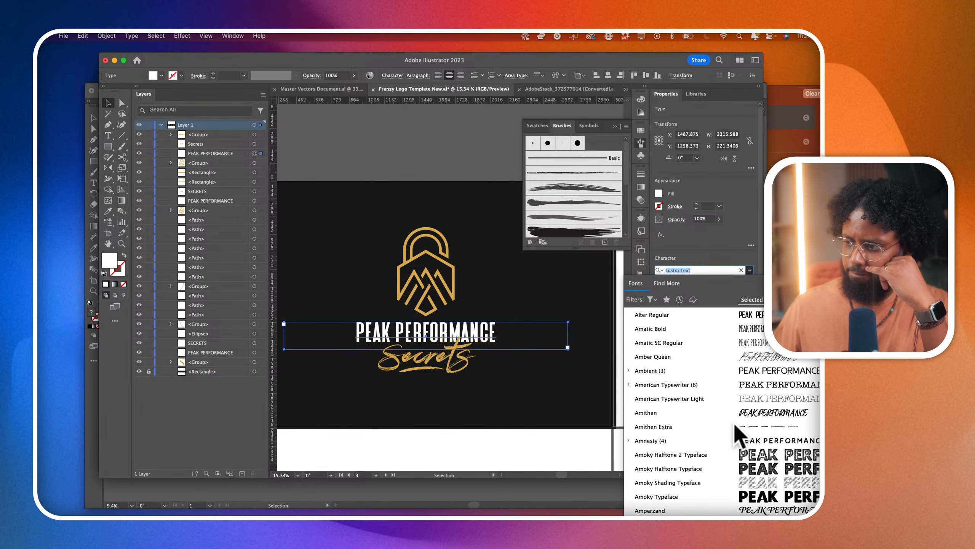
{"action": "scroll", "coordinate": [739, 438], "scroll_direction": "down", "scroll_amount": 10}
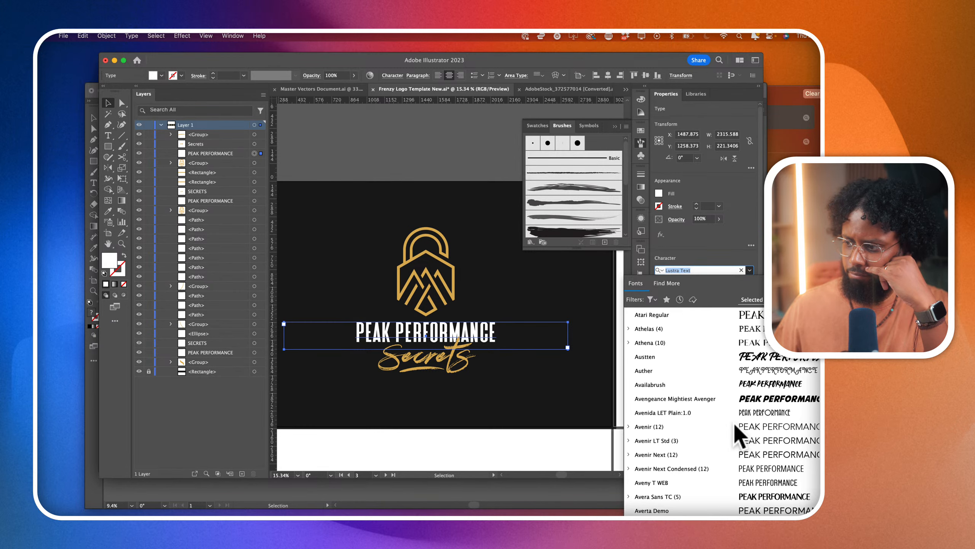
{"action": "scroll", "coordinate": [739, 438], "scroll_direction": "down", "scroll_amount": 5}
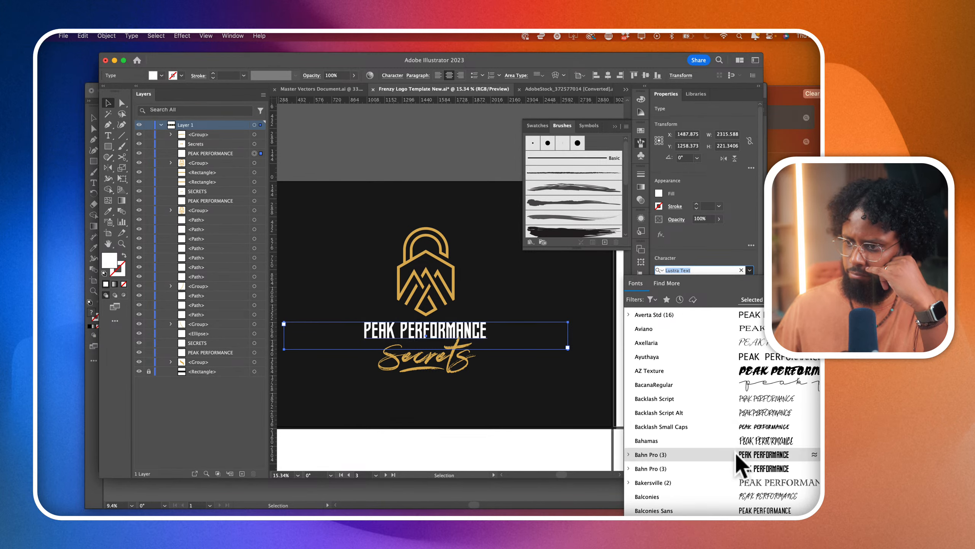
{"action": "scroll", "coordinate": [739, 473], "scroll_direction": "down", "scroll_amount": 5}
{"action": "scroll", "coordinate": [739, 481], "scroll_direction": "down", "scroll_amount": 5}
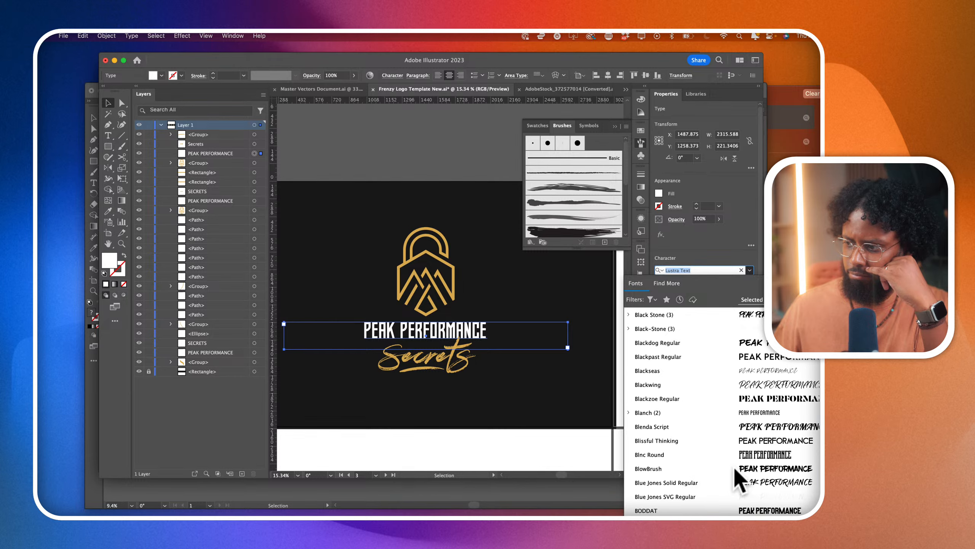
{"action": "scroll", "coordinate": [739, 480], "scroll_direction": "down", "scroll_amount": 5}
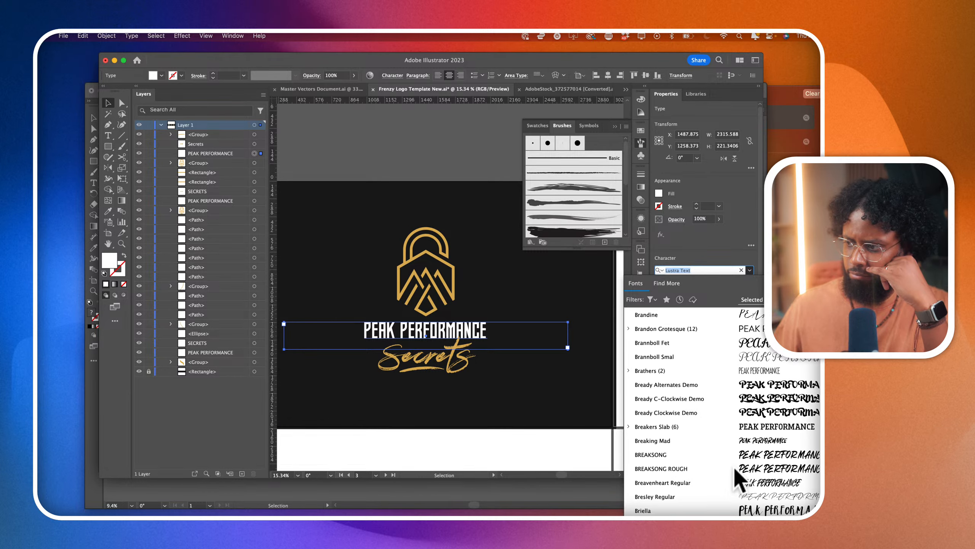
{"action": "scroll", "coordinate": [739, 481], "scroll_direction": "down", "scroll_amount": 5}
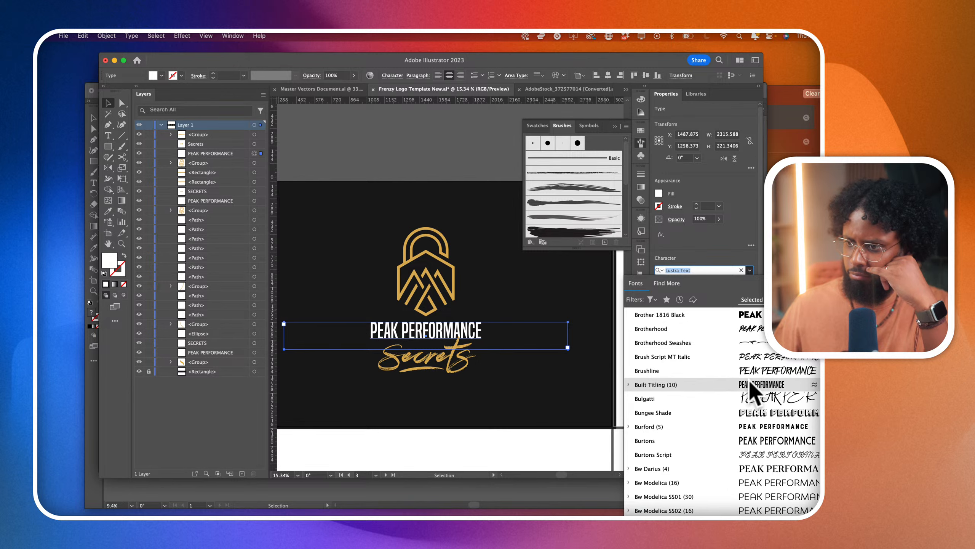
{"action": "scroll", "coordinate": [750, 382], "scroll_direction": "down", "scroll_amount": 6}
{"action": "scroll", "coordinate": [750, 383], "scroll_direction": "down", "scroll_amount": 3}
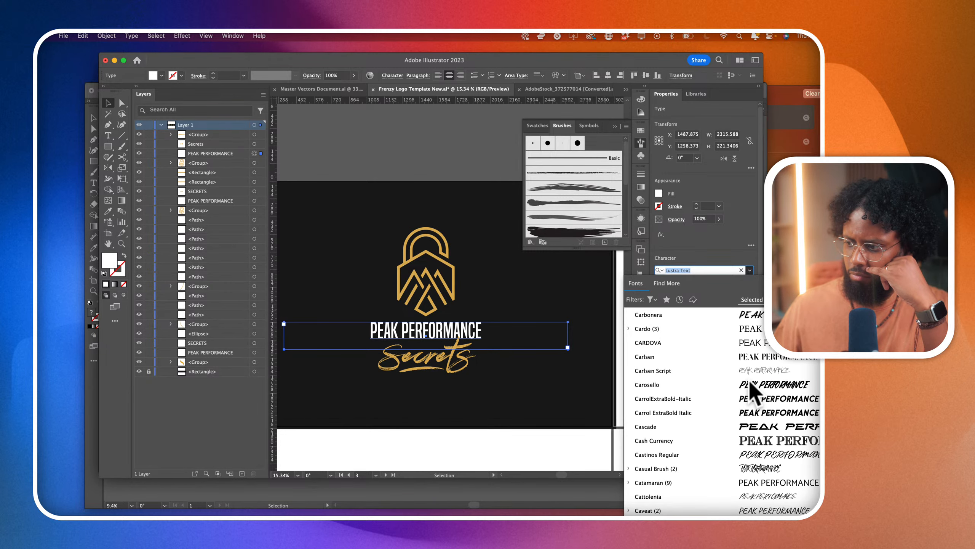
{"action": "scroll", "coordinate": [750, 383], "scroll_direction": "down", "scroll_amount": 8}
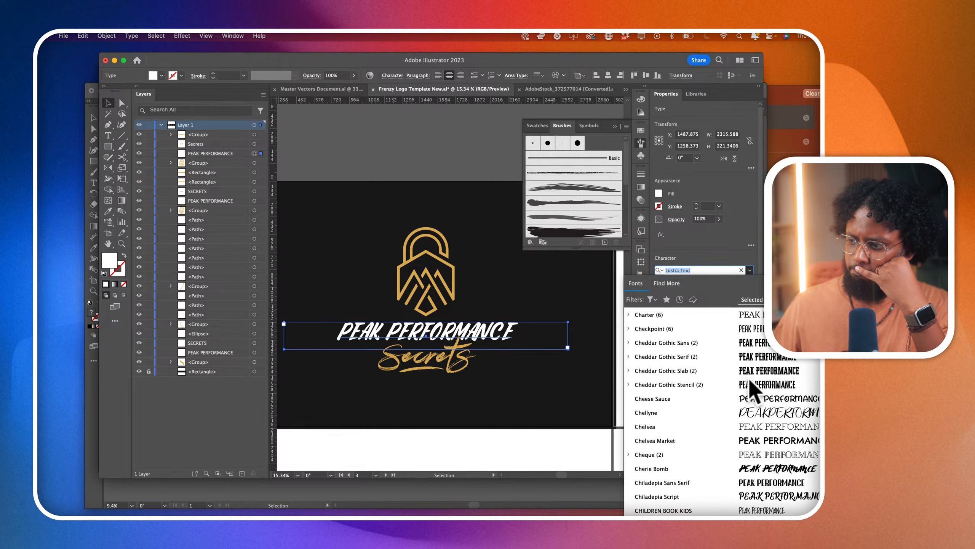
{"action": "scroll", "coordinate": [750, 382], "scroll_direction": "down", "scroll_amount": 10}
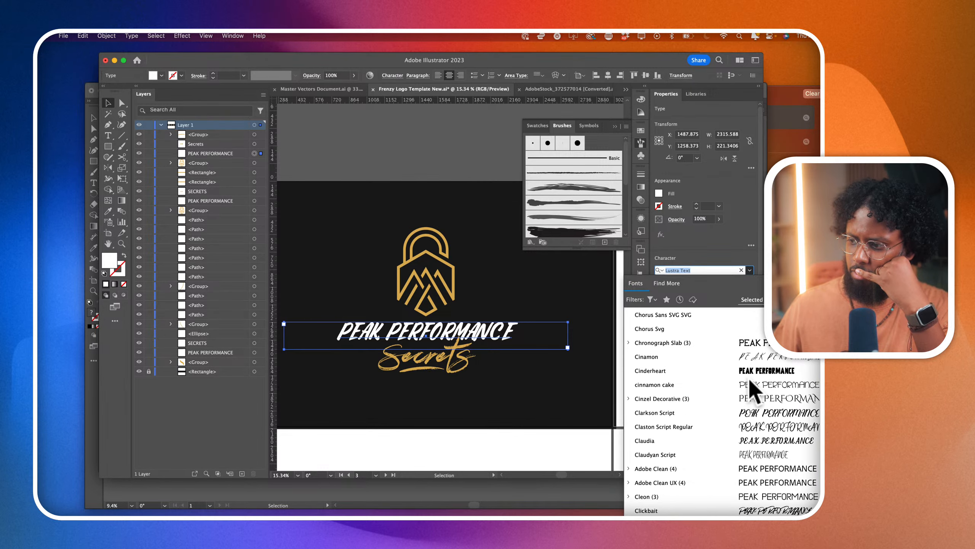
{"action": "scroll", "coordinate": [749, 386], "scroll_direction": "down", "scroll_amount": 3}
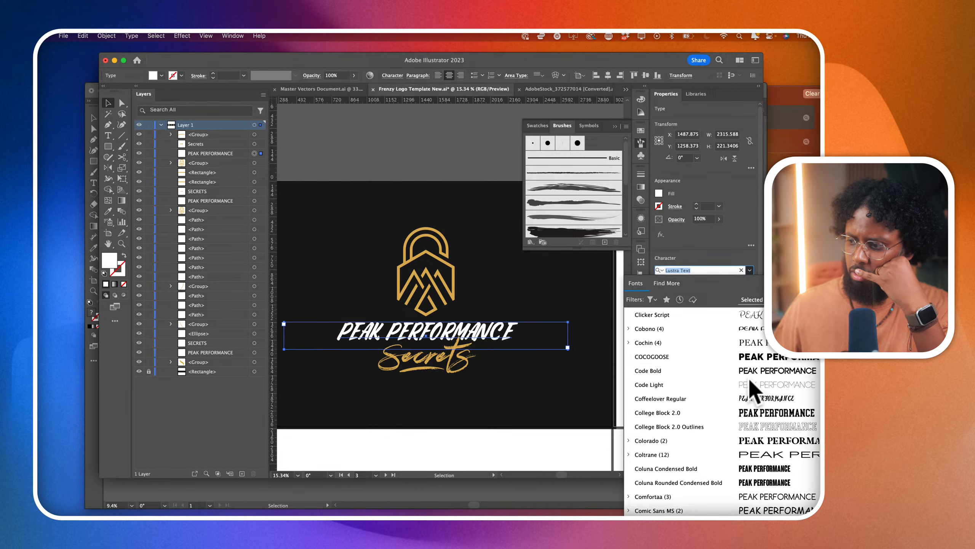
{"action": "scroll", "coordinate": [750, 384], "scroll_direction": "down", "scroll_amount": 10}
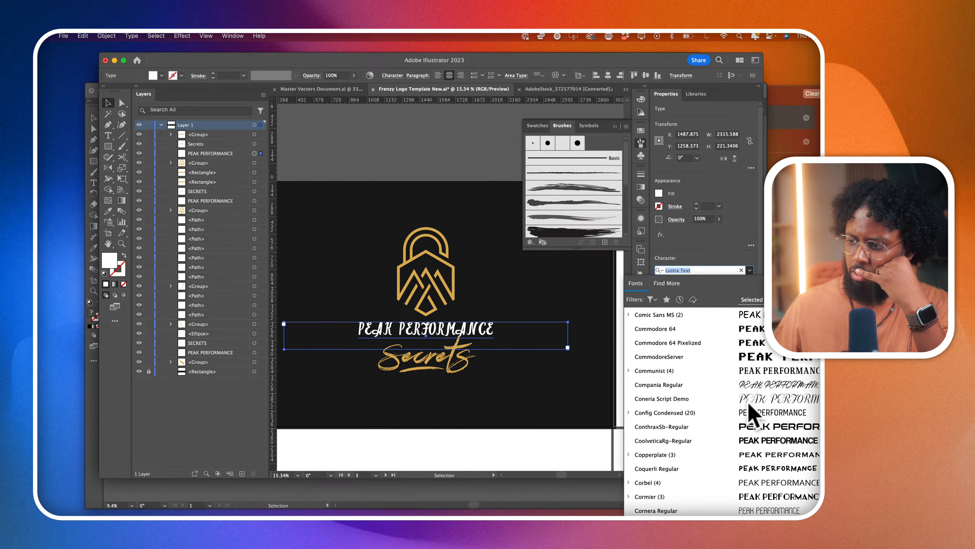
{"action": "scroll", "coordinate": [750, 413], "scroll_direction": "down", "scroll_amount": 10}
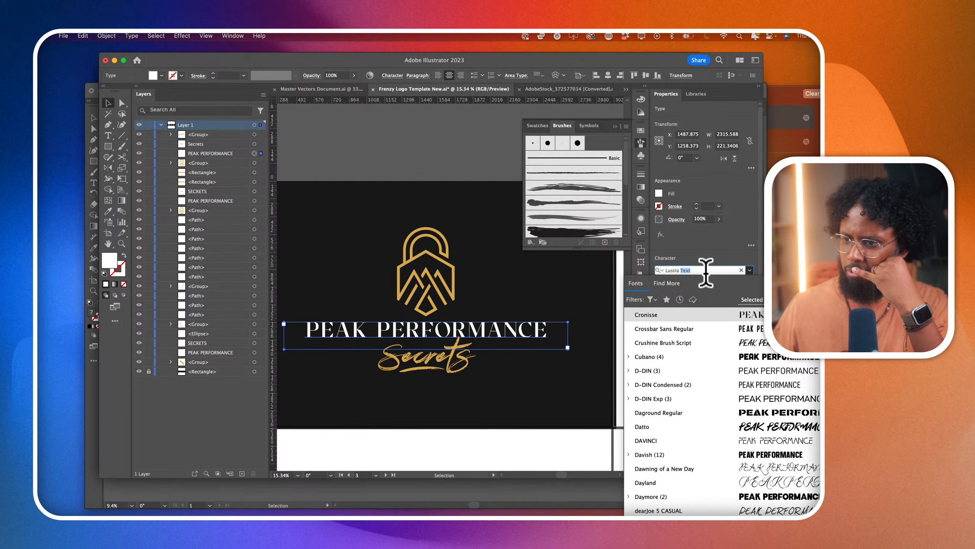
- Find the Tungsten fonts and set the PEAK PERFORMANCE text in Tungsten Medium
{"action": "type", "text": "tung"}
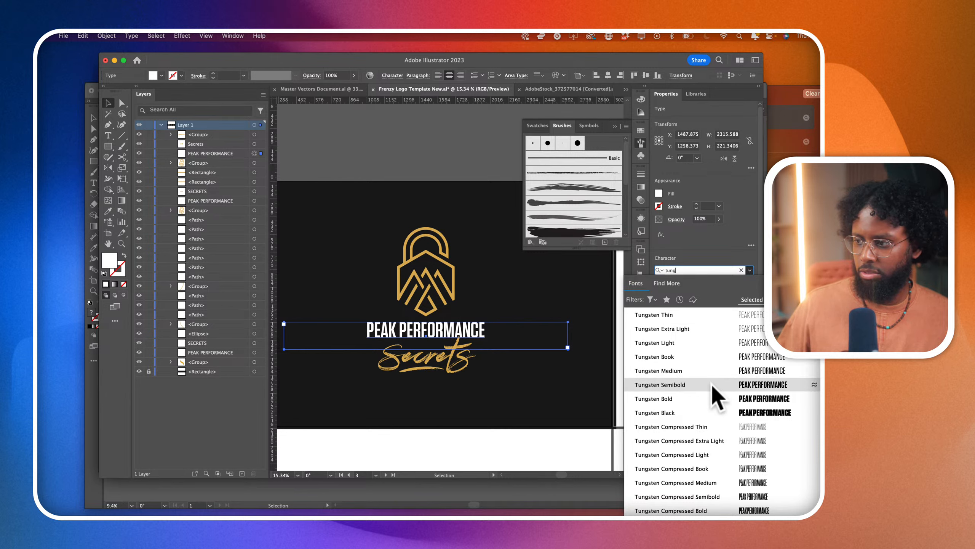
{"action": "left_click", "coordinate": [710, 371]}
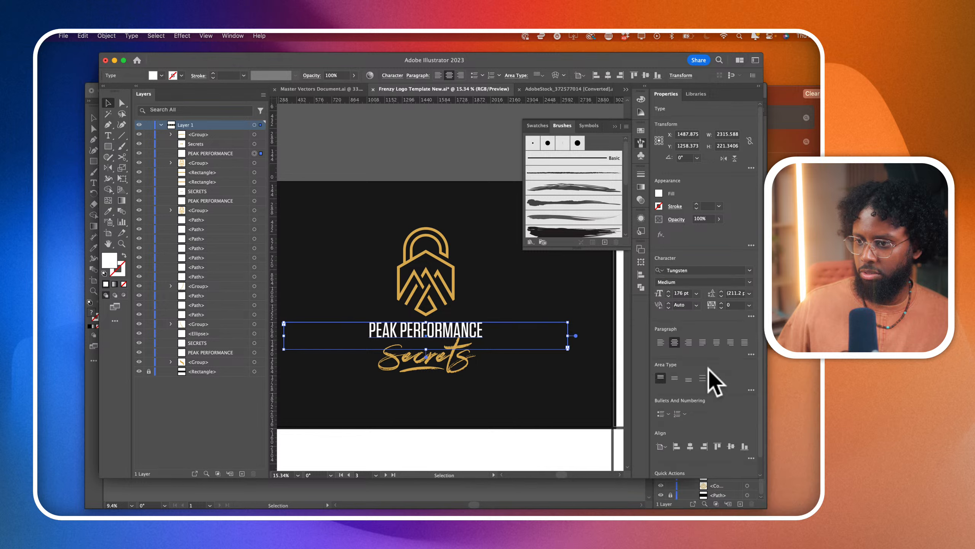
- Compare the script logo with the neighbouring version and inspect the type settings of its SECRETS text
{"action": "scroll", "coordinate": [478, 328], "scroll_direction": "down", "scroll_amount": 1}
{"action": "scroll", "coordinate": [478, 328], "scroll_direction": "down", "scroll_amount": 3}
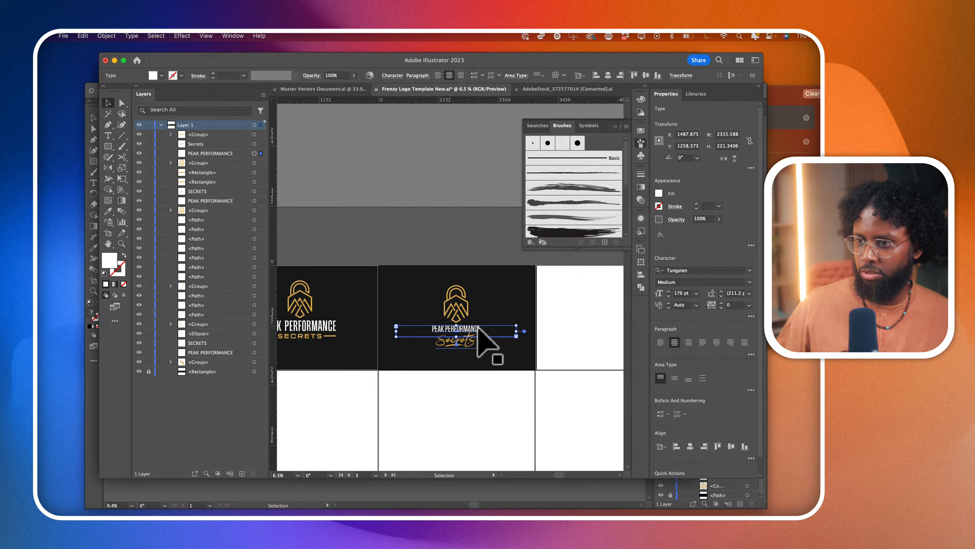
{"action": "scroll", "coordinate": [478, 328], "scroll_direction": "left", "scroll_amount": 5}
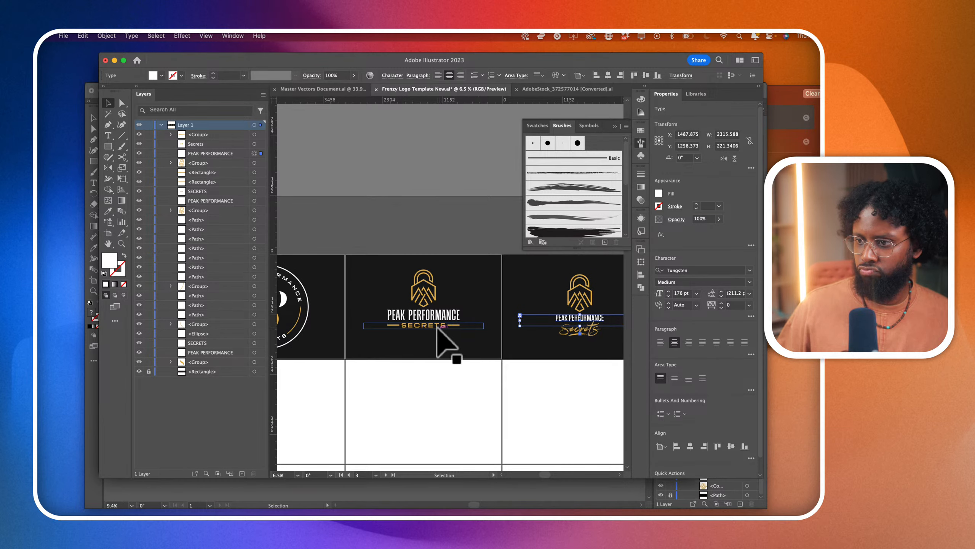
{"action": "left_click", "coordinate": [437, 327]}
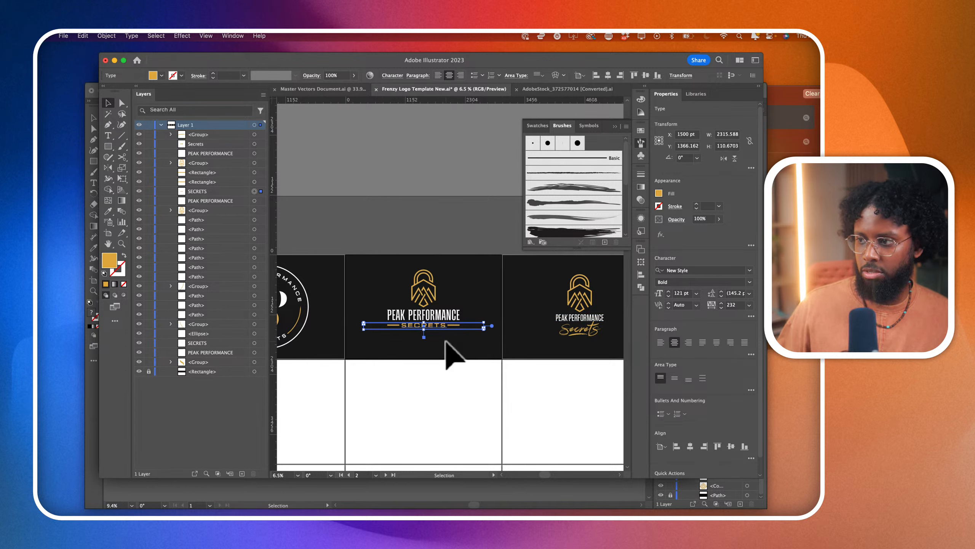
- Return to the script logo and select its gold Secrets text
{"action": "scroll", "coordinate": [570, 331], "scroll_direction": "right", "scroll_amount": 2}
{"action": "scroll", "coordinate": [591, 268], "scroll_direction": "up", "scroll_amount": 2}
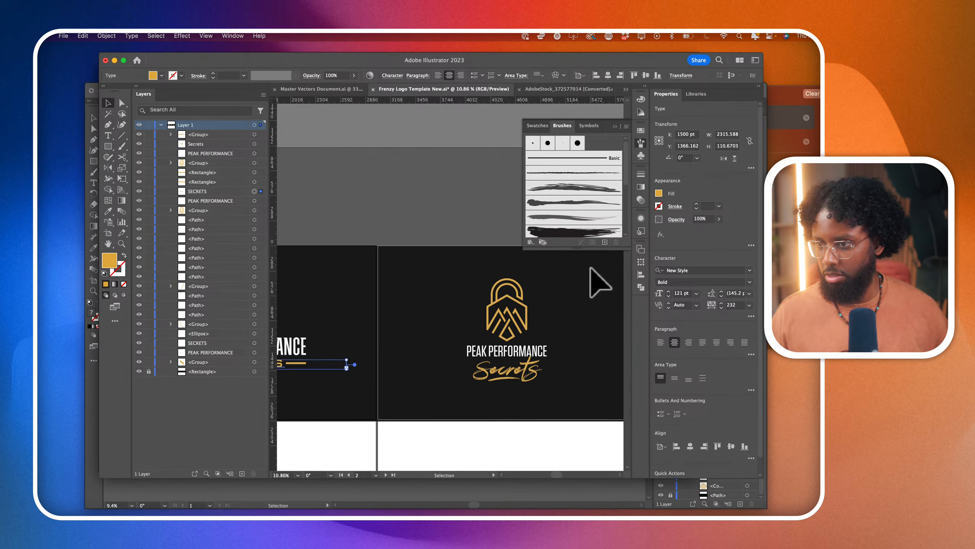
{"action": "scroll", "coordinate": [559, 309], "scroll_direction": "up", "scroll_amount": 2}
{"action": "left_click", "coordinate": [523, 372]}
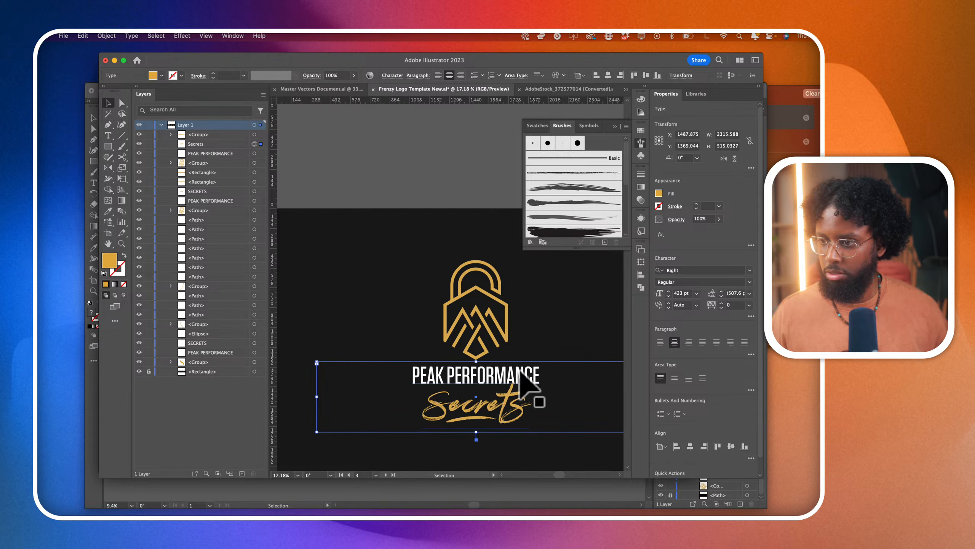
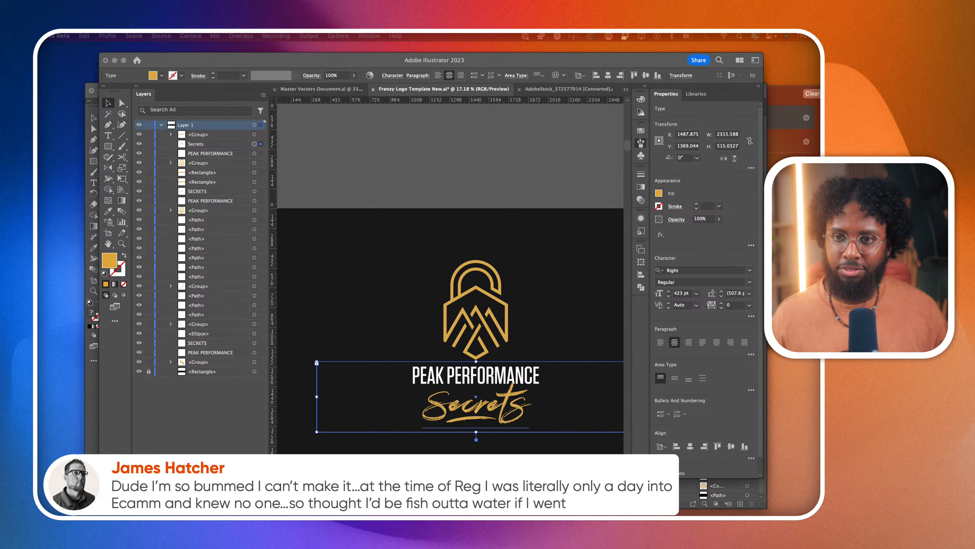
- Select the PEAK PERFORMANCE text, search the fonts for "new", preview New Style Bold and list fonts similar to it
{"action": "scroll", "coordinate": [450, 276], "scroll_direction": "right", "scroll_amount": 2}
{"action": "scroll", "coordinate": [450, 276], "scroll_direction": "down", "scroll_amount": 1}
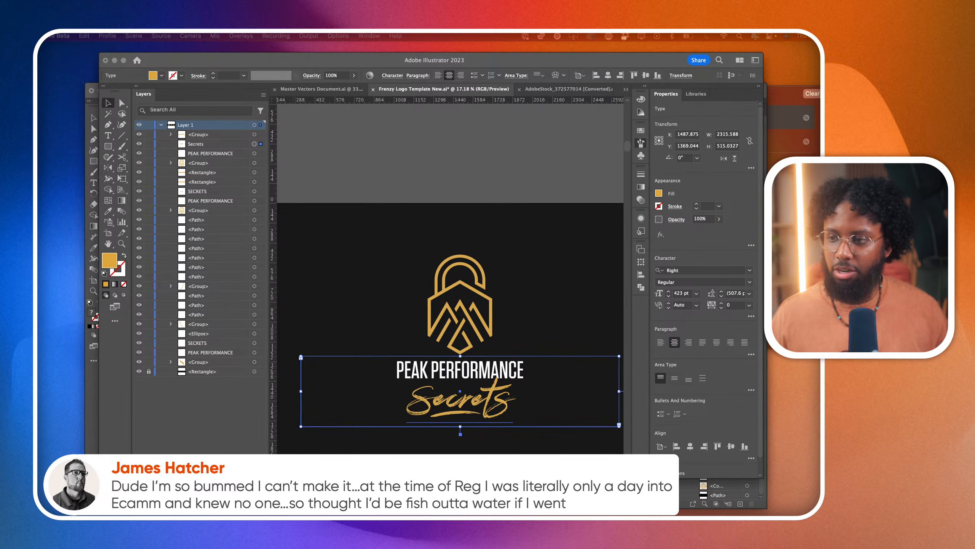
{"action": "left_click", "coordinate": [435, 369]}
{"action": "triple_click", "coordinate": [438, 363]}
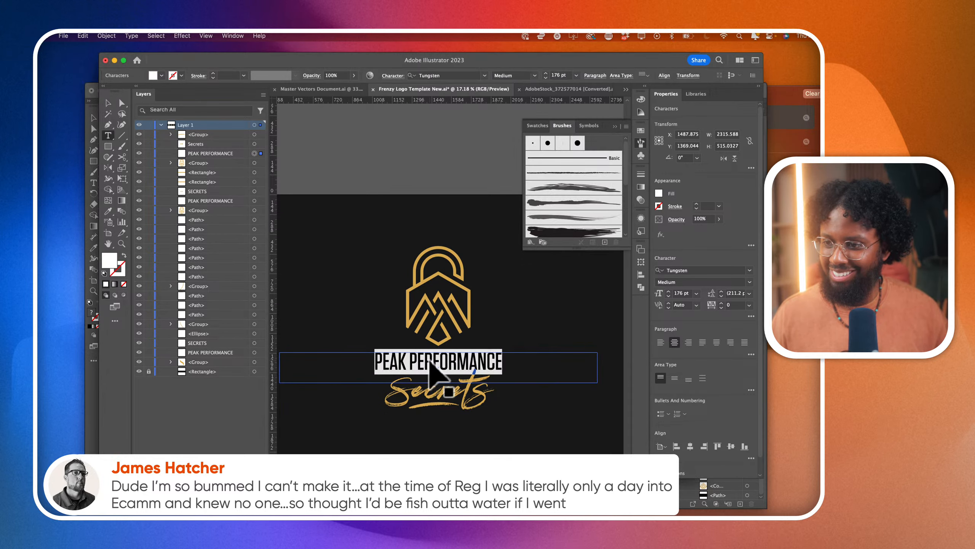
{"action": "left_click", "coordinate": [683, 270]}
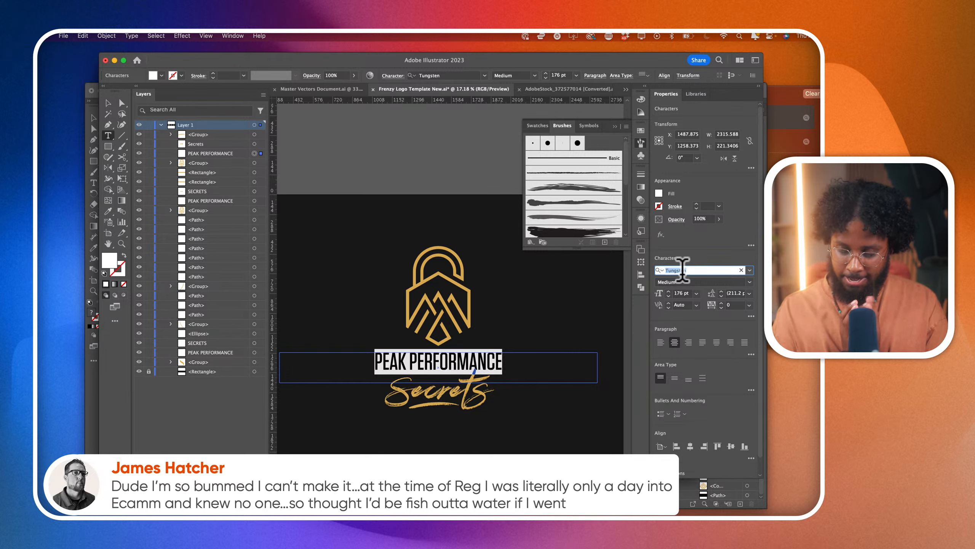
{"action": "type", "text": "new"}
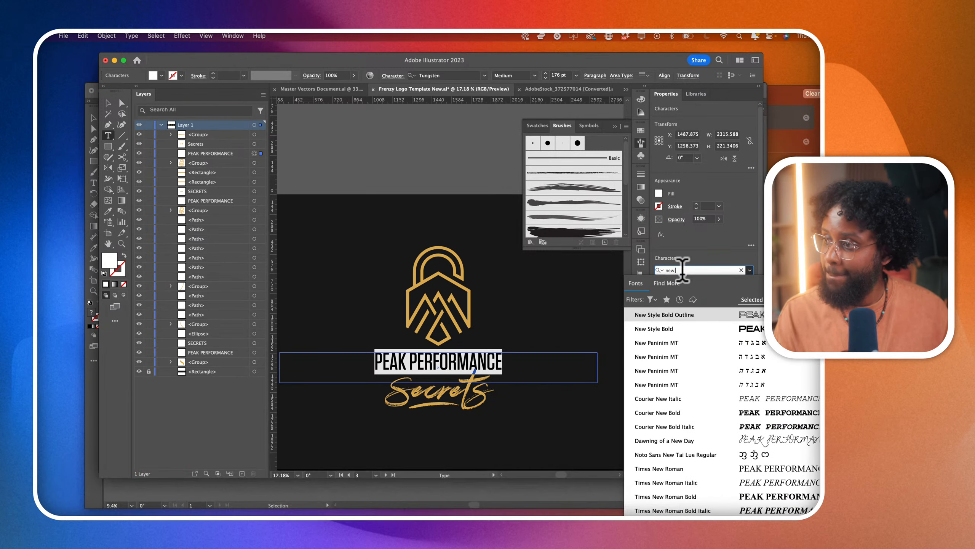
{"action": "key", "text": "Down"}
{"action": "key", "text": "Down"}
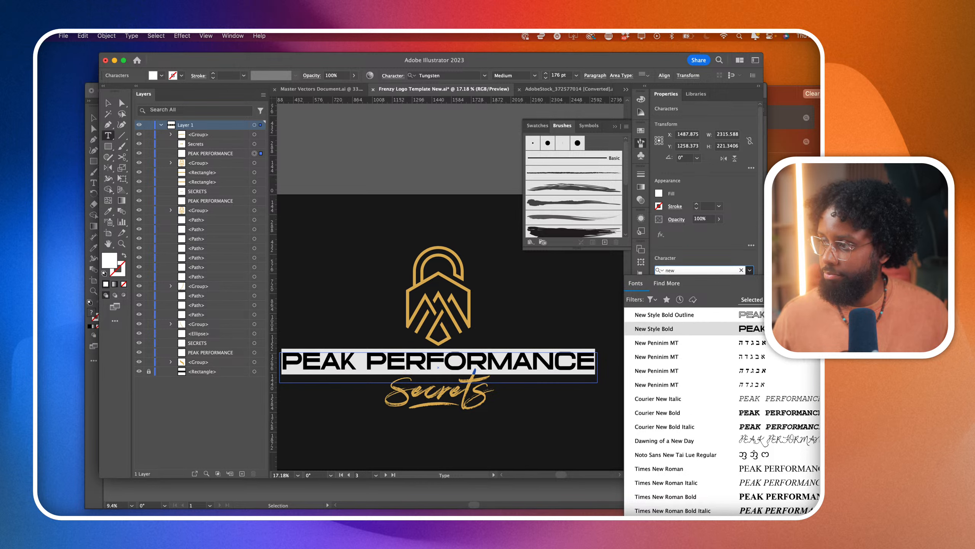
{"action": "left_click", "coordinate": [839, 328]}
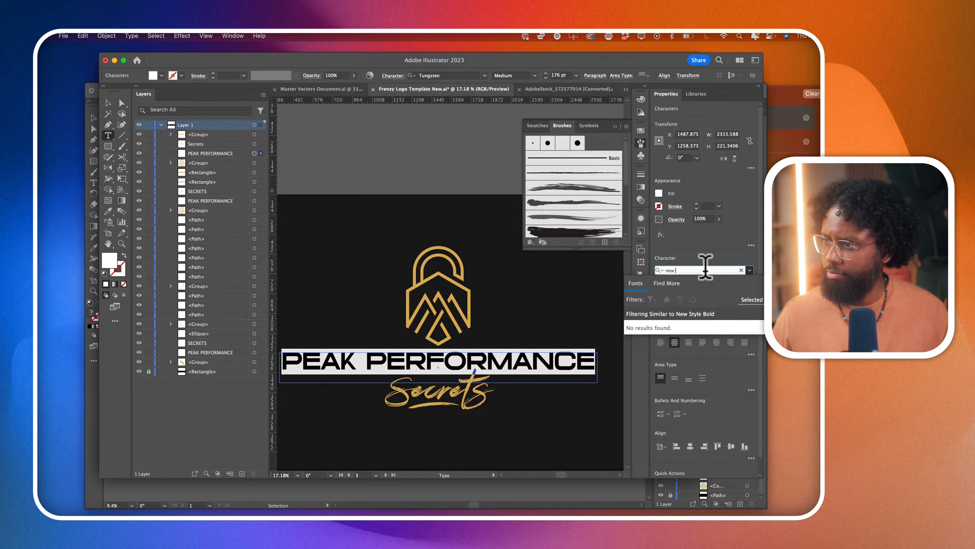
- Set the PEAK PERFORMANCE text in Coltrane ExtraBold at 108 pt
{"action": "key", "text": "BackSpace"}
{"action": "key", "text": "BackSpace"}
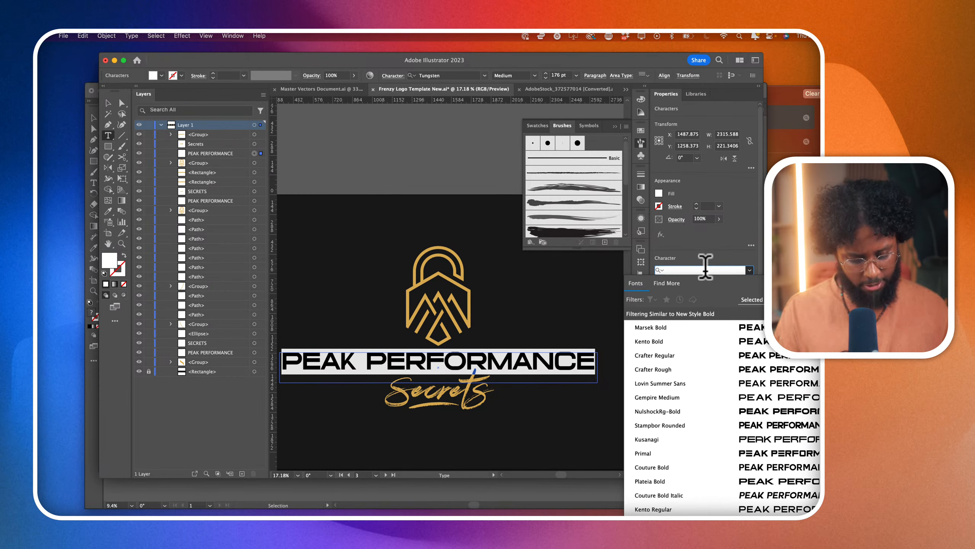
{"action": "type", "text": "colt"}
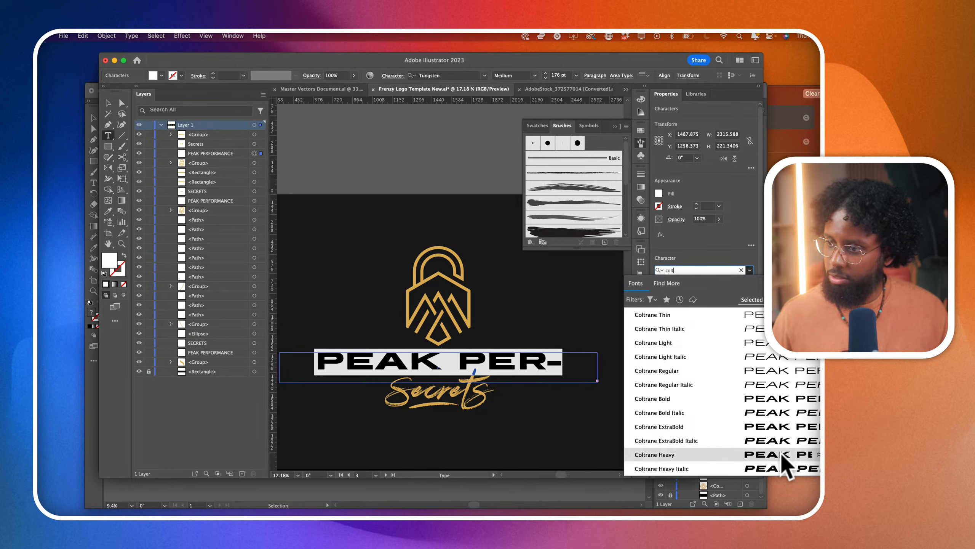
{"action": "left_click", "coordinate": [777, 429]}
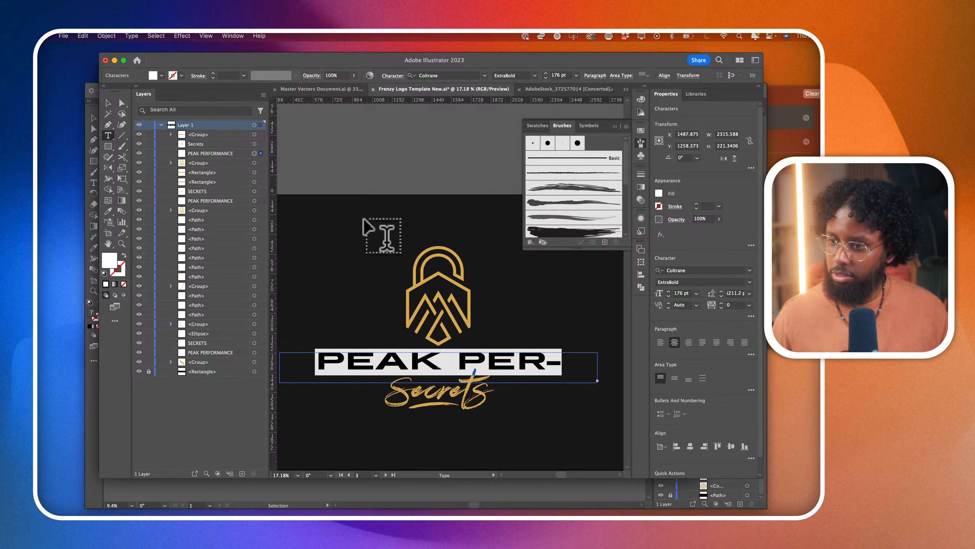
{"action": "left_click", "coordinate": [107, 103]}
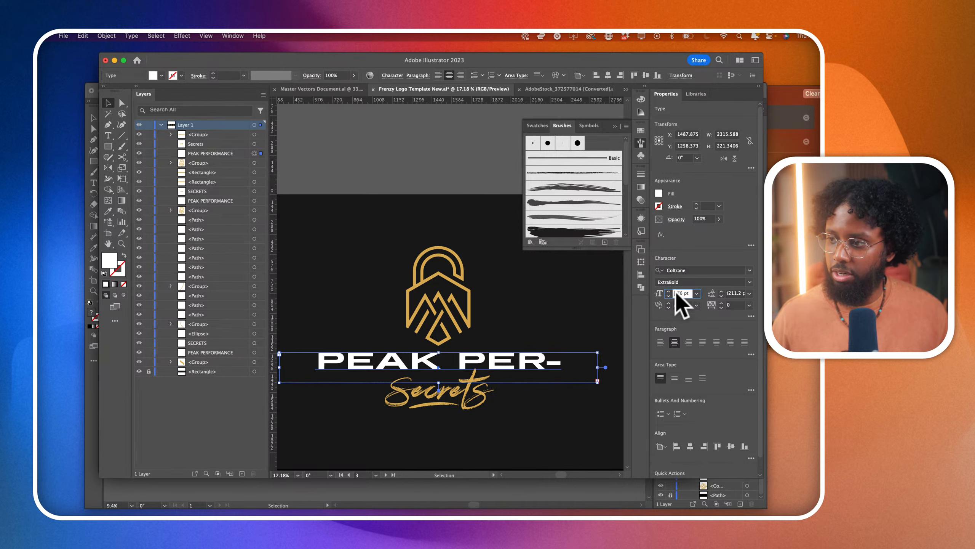
{"action": "scroll", "coordinate": [677, 293], "scroll_direction": "down", "scroll_amount": 10}
{"action": "scroll", "coordinate": [473, 367], "scroll_direction": "down", "scroll_amount": 2}
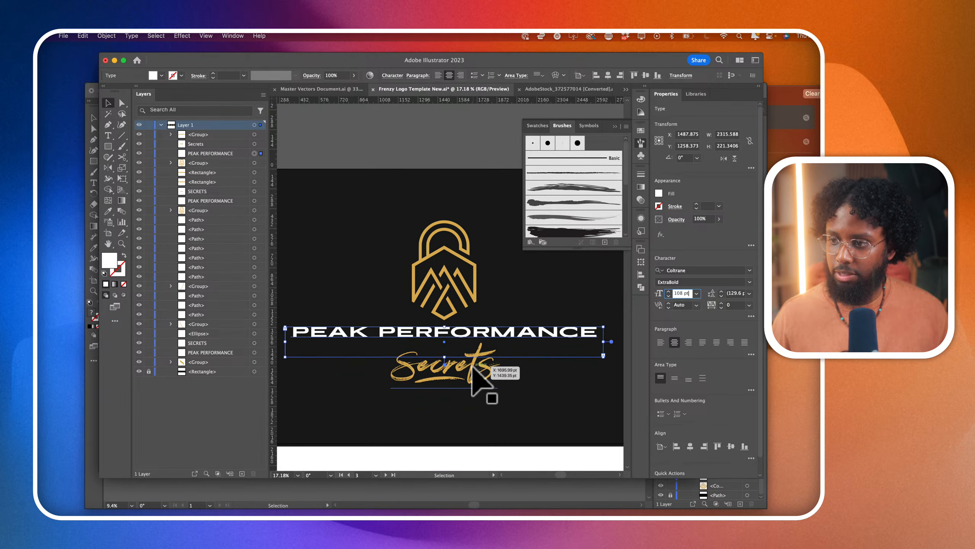
{"action": "scroll", "coordinate": [472, 368], "scroll_direction": "down", "scroll_amount": 3}
- List fonts similar to Coltrane Thin and set the PEAK PERFORMANCE text in Mortend Light
{"action": "left_click", "coordinate": [749, 270]}
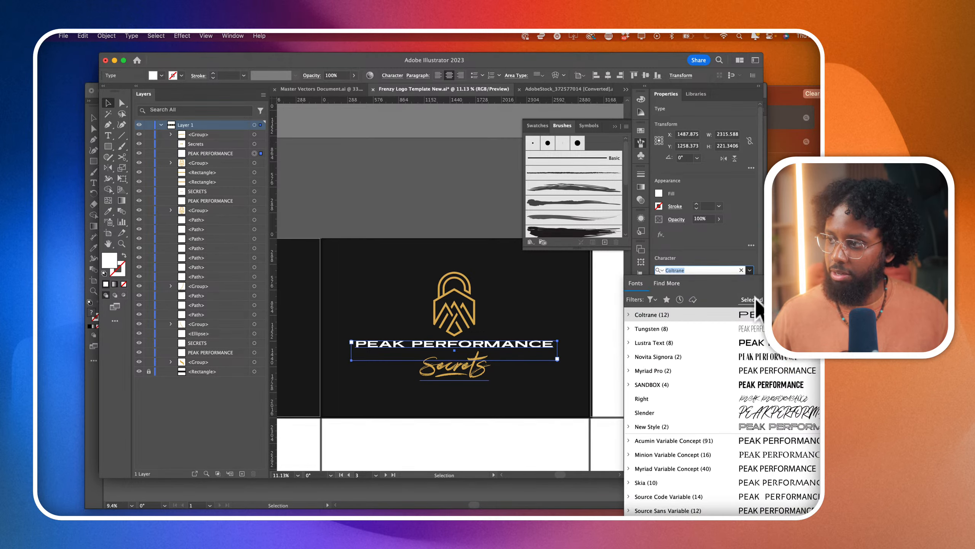
{"action": "left_click", "coordinate": [808, 315]}
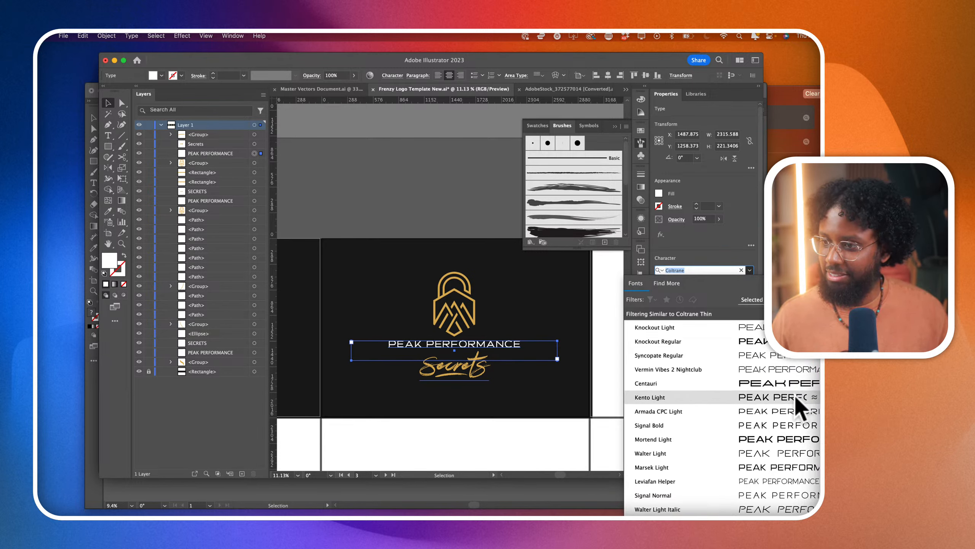
{"action": "left_click", "coordinate": [791, 444]}
- Duplicate the PEAK PERFORMANCE text so one line sits directly below the other
{"action": "scroll", "coordinate": [481, 364], "scroll_direction": "up", "scroll_amount": 3}
{"action": "left_click_drag", "start_coordinate": [483, 337], "coordinate": [499, 351]}
{"action": "key", "text": "super+z"}
{"action": "left_click", "coordinate": [499, 335]}
{"action": "left_click", "coordinate": [388, 334]}
{"action": "left_click", "coordinate": [402, 334]}
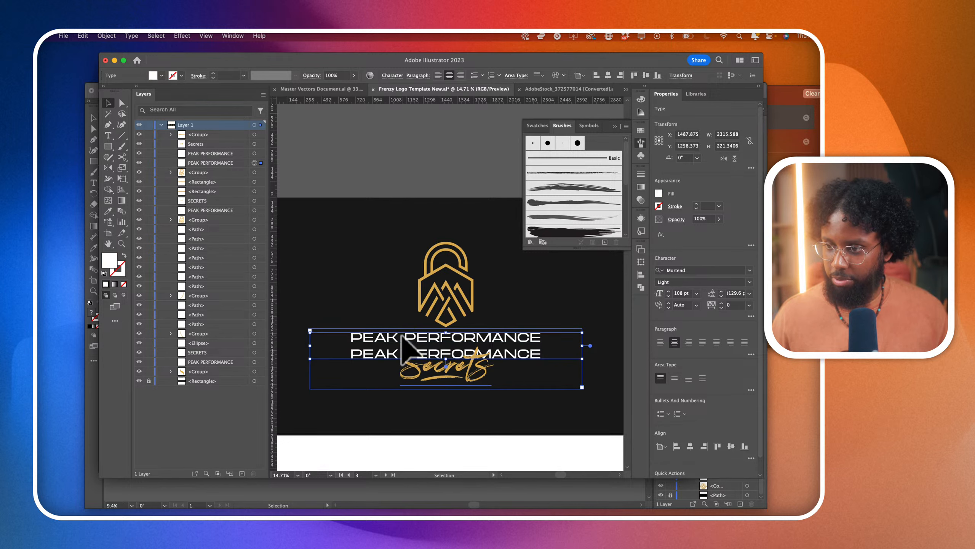
- Delete the word PEAK from the upper text line so that it reads PERFORMANCE
{"action": "double_click", "coordinate": [402, 336]}
{"action": "left_click_drag", "start_coordinate": [401, 337], "coordinate": [310, 335]}
{"action": "key", "text": "BackSpace"}
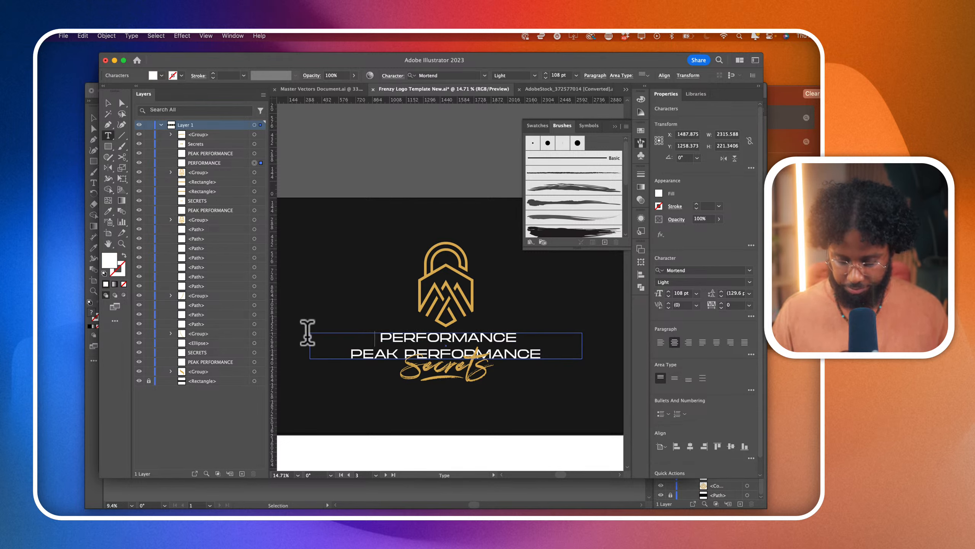
{"action": "key", "text": "Delete"}
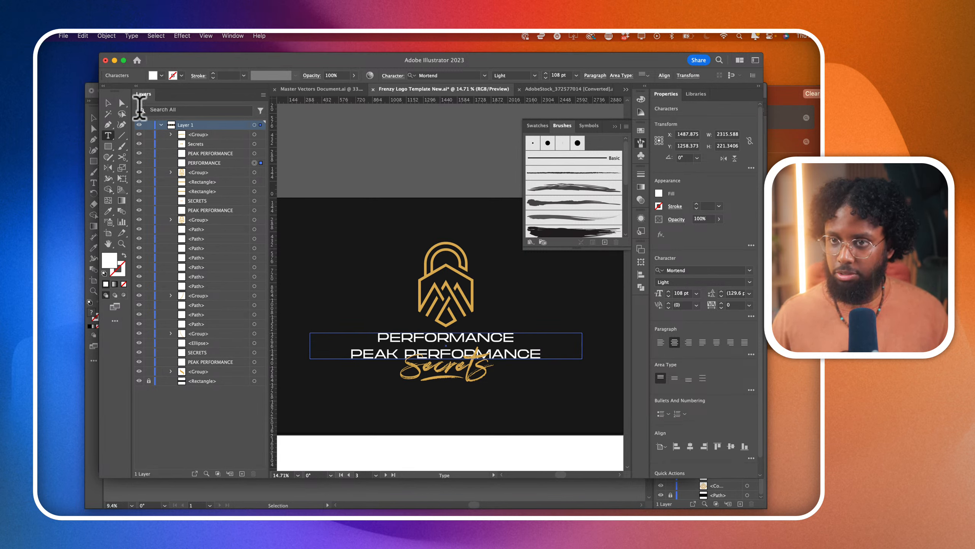
{"action": "left_click", "coordinate": [109, 102]}
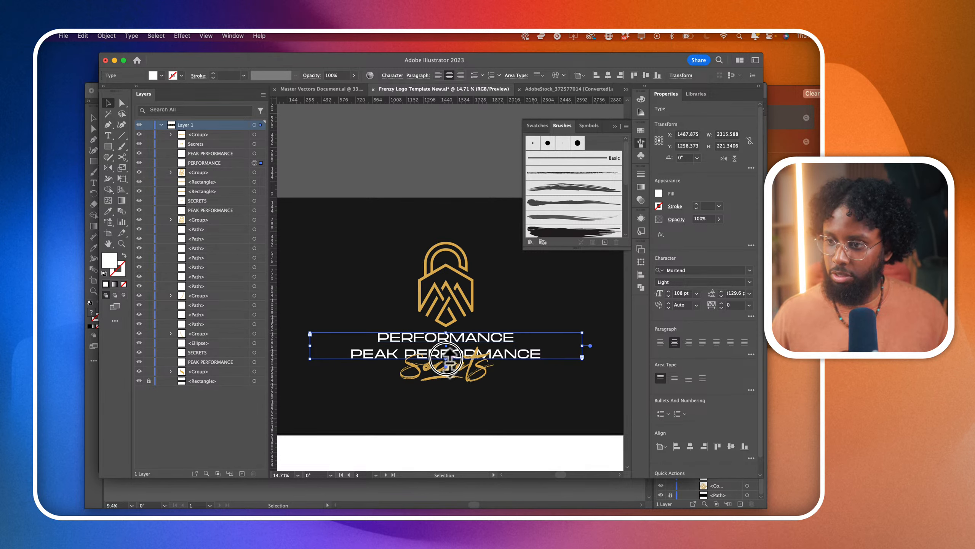
- Shorten the PERFORMANCE text frame to about 111 pt high and lock the Secrets text
{"action": "left_click_drag", "start_coordinate": [445, 359], "coordinate": [446, 345]}
{"action": "double_click", "coordinate": [440, 381]}
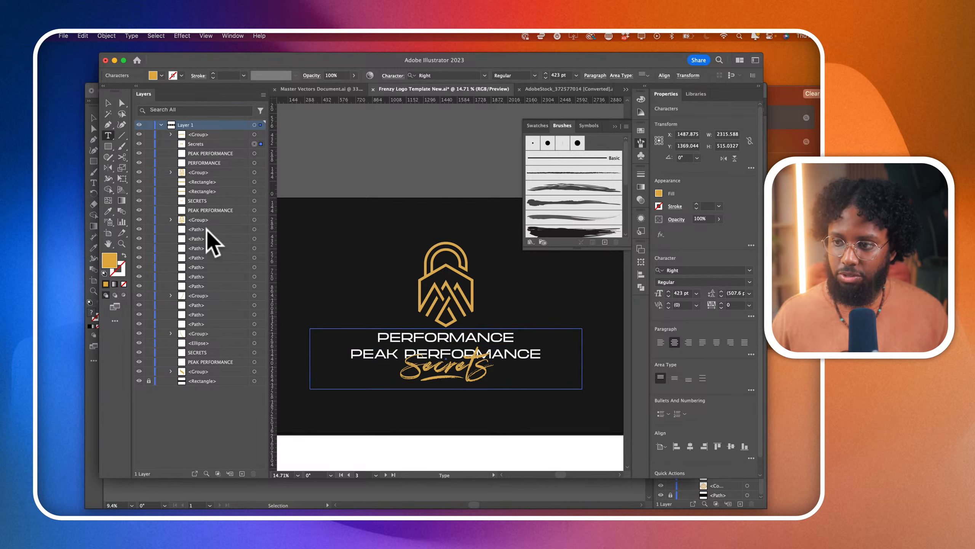
{"action": "left_click", "coordinate": [149, 144]}
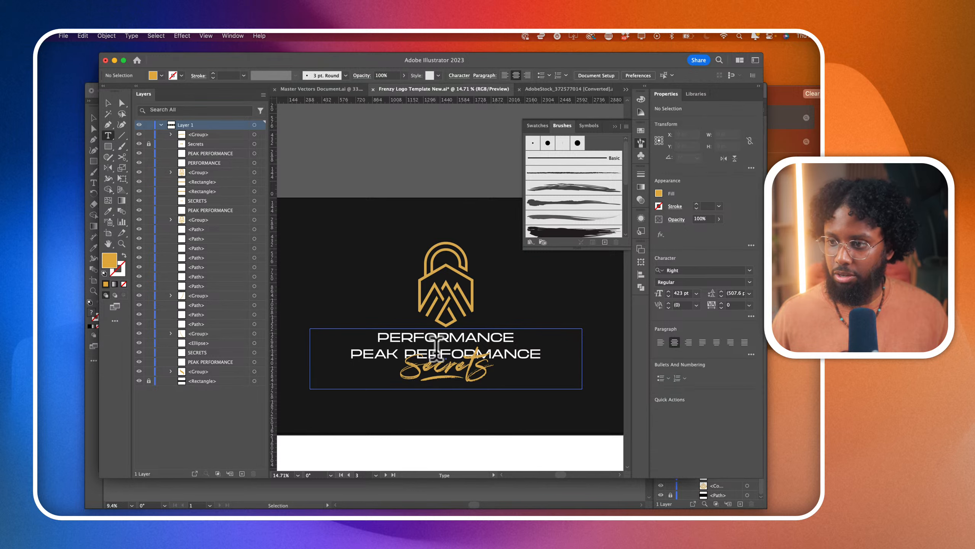
- Delete the word PERFORMANCE from the lower text line so that it reads PEAK
{"action": "left_click", "coordinate": [408, 351]}
{"action": "scroll", "coordinate": [407, 350], "scroll_direction": "up", "scroll_amount": 4}
{"action": "left_click_drag", "start_coordinate": [405, 349], "coordinate": [691, 357]}
{"action": "key", "text": "BackSpace"}
{"action": "key", "text": "BackSpace"}
{"action": "left_click", "coordinate": [105, 100]}
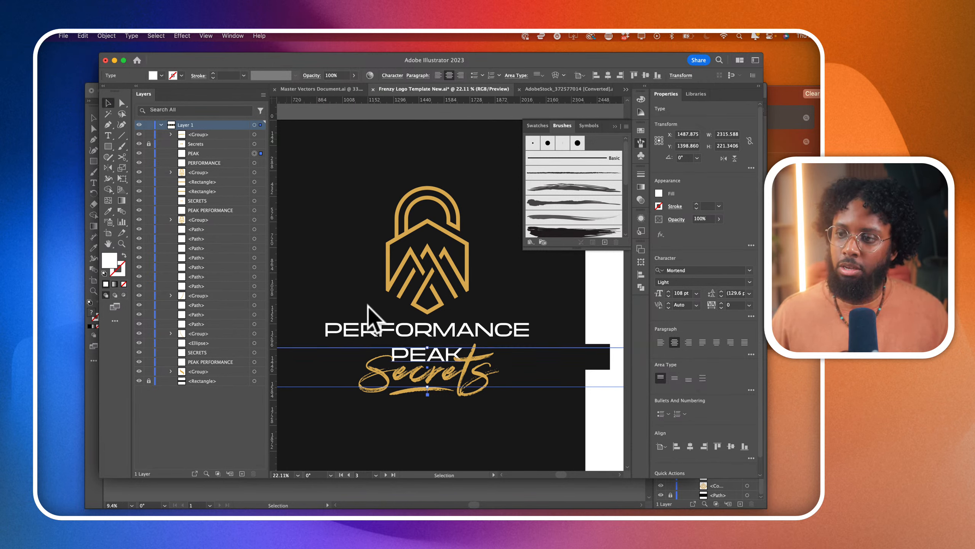
- Shorten the PEAK text frame to about 81 pt high and stack PEAK above PERFORMANCE, between the emblem and Secrets
{"action": "left_click_drag", "start_coordinate": [427, 386], "coordinate": [437, 358]}
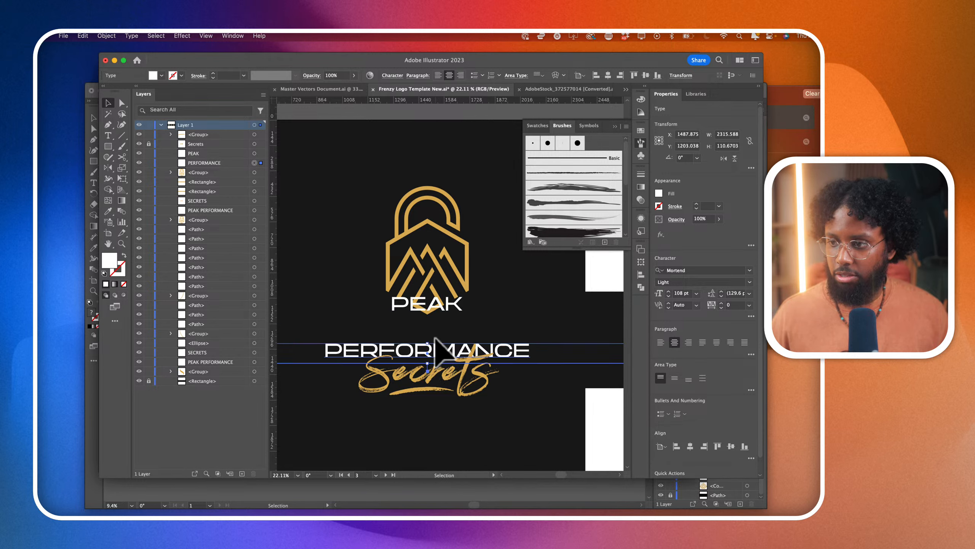
{"action": "left_click_drag", "start_coordinate": [440, 306], "coordinate": [438, 333]}
{"action": "scroll", "coordinate": [438, 332], "scroll_direction": "down", "scroll_amount": 2}
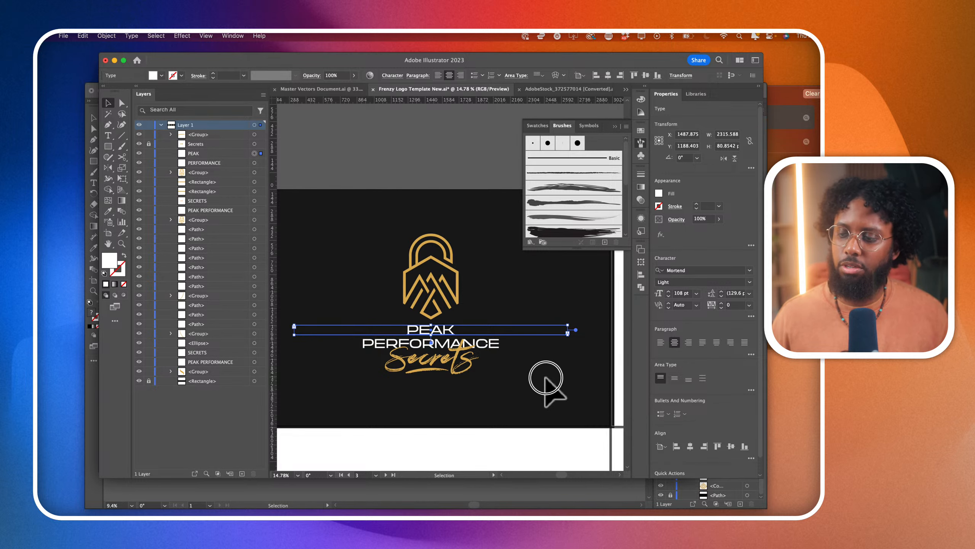
- Raise PEAK to the lower tip of the emblem and set its font size to 150 pt
{"action": "double_click", "coordinate": [447, 342]}
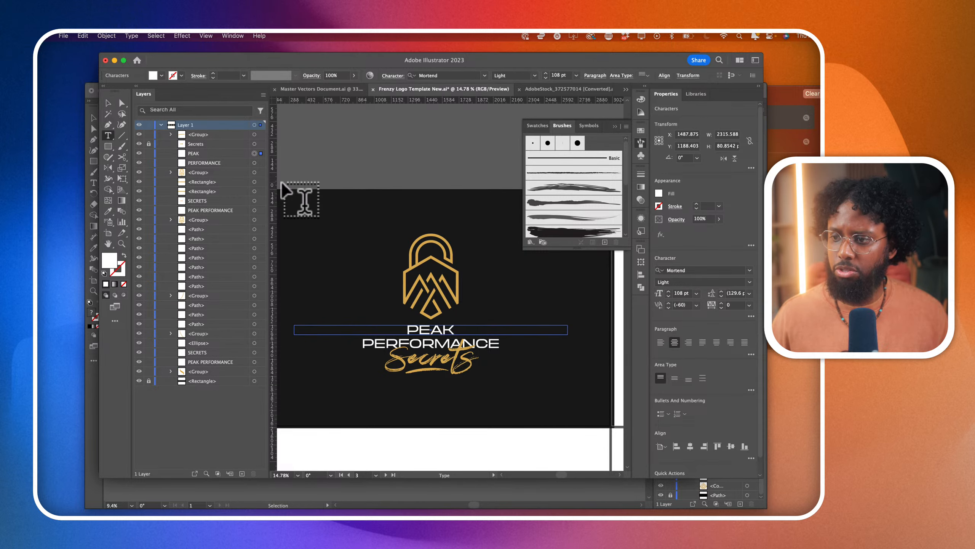
{"action": "left_click", "coordinate": [108, 102]}
{"action": "scroll", "coordinate": [378, 311], "scroll_direction": "up", "scroll_amount": 2}
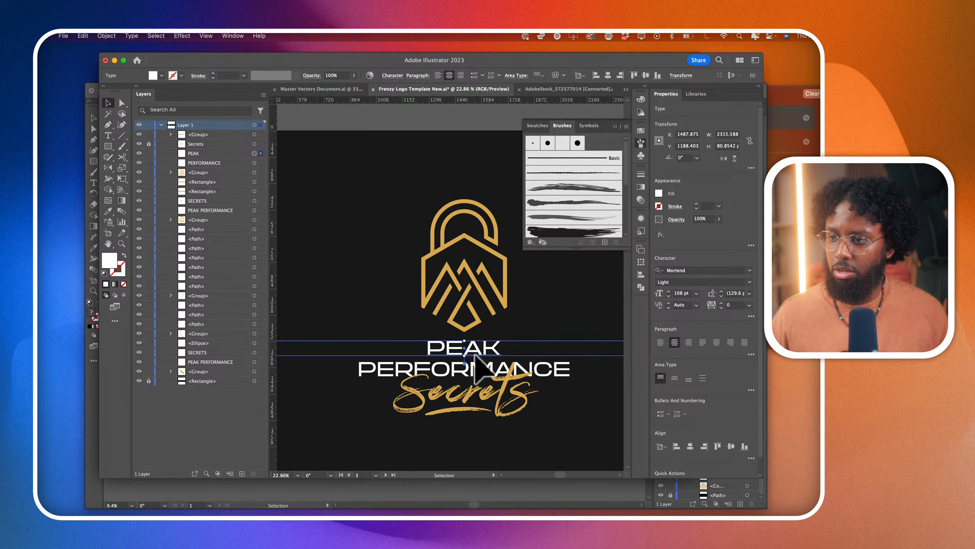
{"action": "left_click_drag", "start_coordinate": [475, 357], "coordinate": [475, 340]}
{"action": "scroll", "coordinate": [492, 375], "scroll_direction": "right", "scroll_amount": 3}
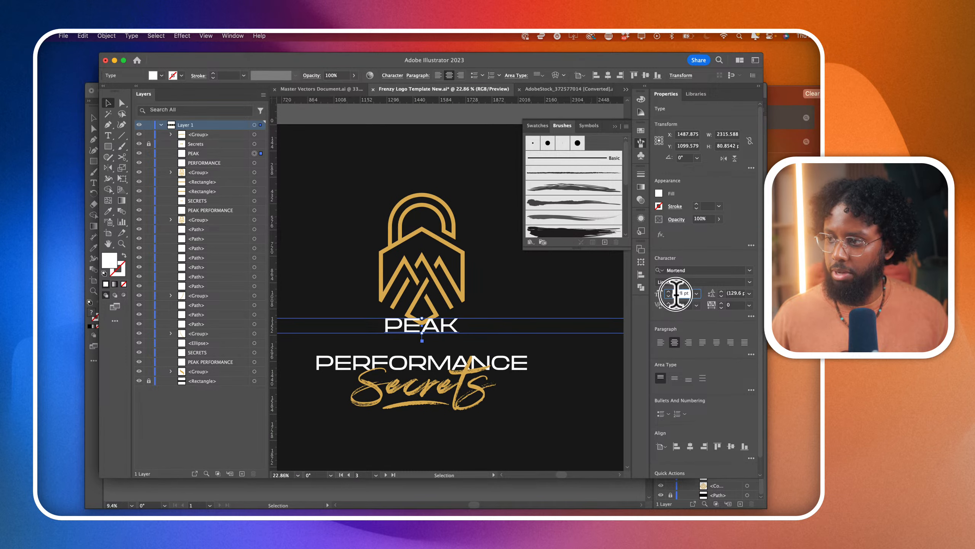
{"action": "scroll", "coordinate": [676, 294], "scroll_direction": "up", "scroll_amount": 7}
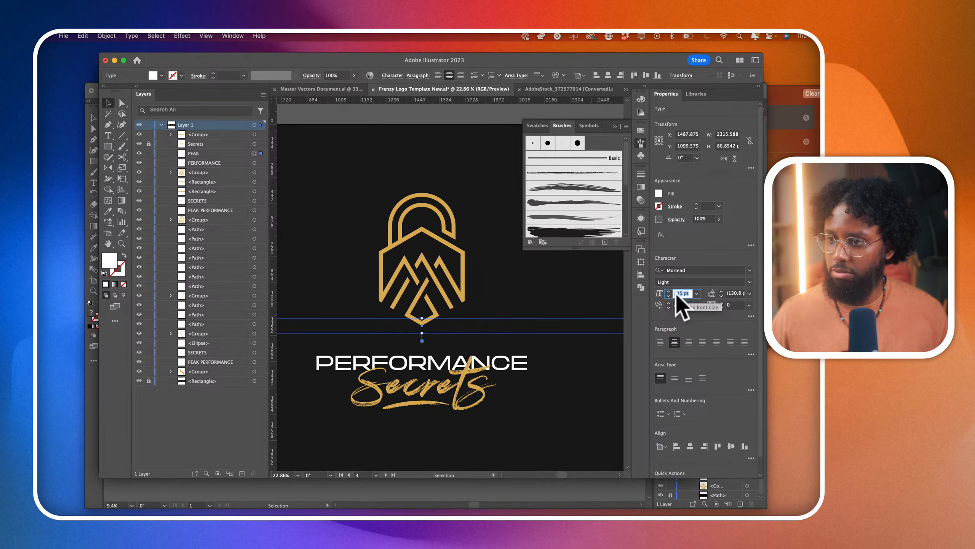
- Expand the PEAK frame to fit its text, and make the word slightly larger, placed directly above PERFORMANCE
{"action": "double_click", "coordinate": [421, 333]}
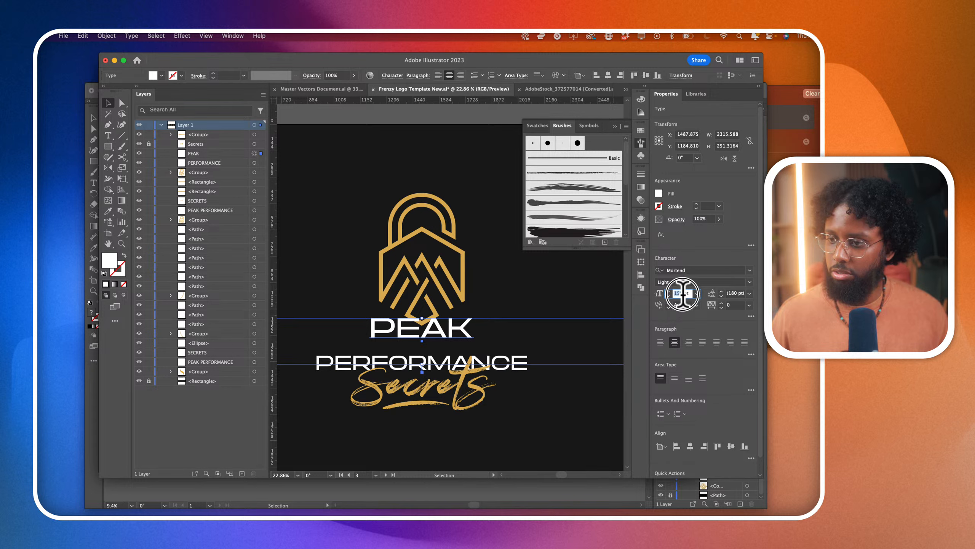
{"action": "scroll", "coordinate": [682, 293], "scroll_direction": "up", "scroll_amount": 20}
{"action": "left_click_drag", "start_coordinate": [438, 329], "coordinate": [438, 338]}
- Move PEAK and PERFORMANCE together down about 21 pt, away from the emblem
{"action": "left_click", "coordinate": [507, 359]}
{"action": "scroll", "coordinate": [507, 358], "scroll_direction": "down", "scroll_amount": 2}
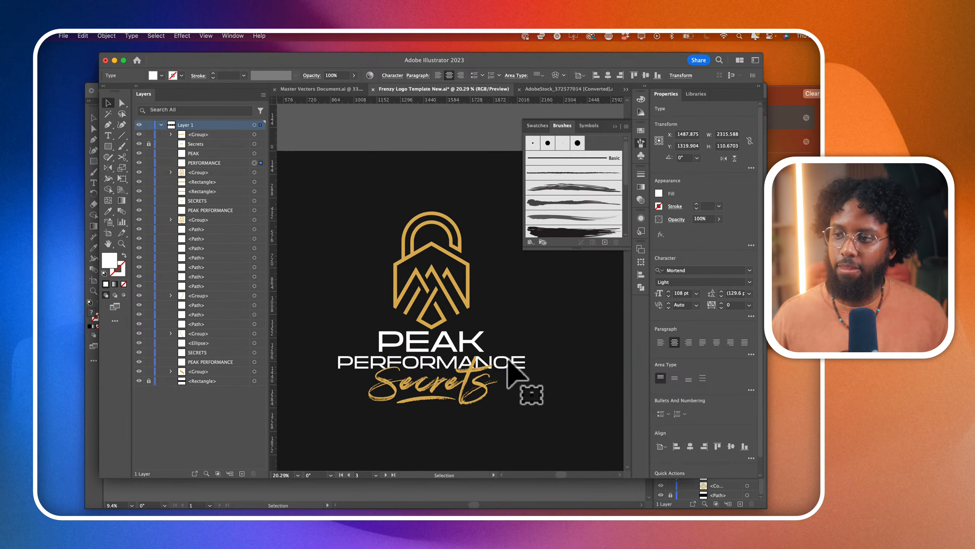
{"action": "scroll", "coordinate": [509, 359], "scroll_direction": "down", "scroll_amount": 2}
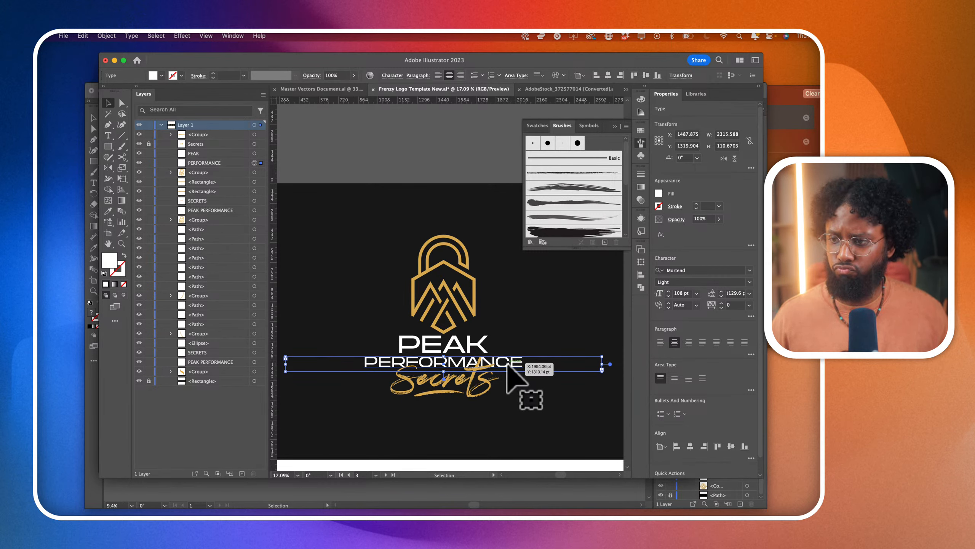
{"action": "left_click", "coordinate": [465, 350], "text": "shift"}
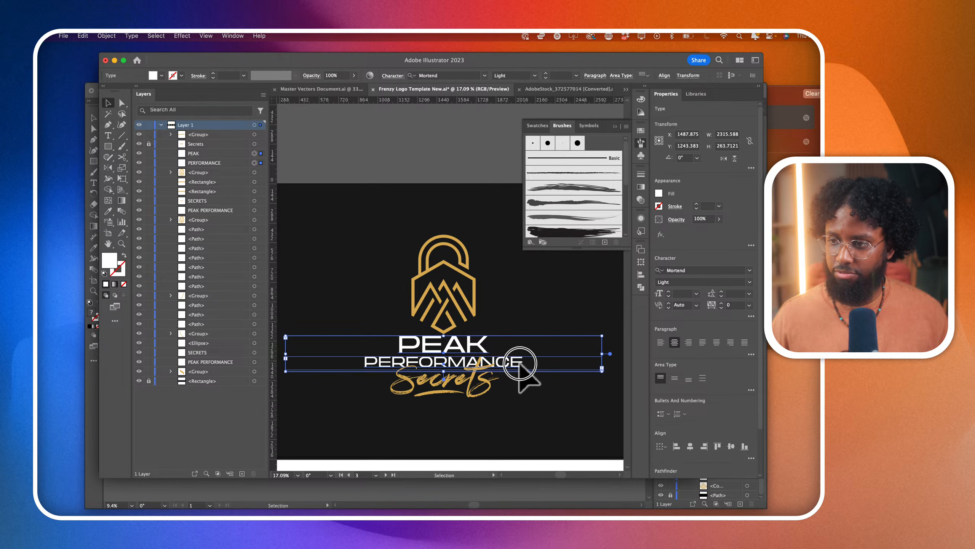
{"action": "left_click_drag", "start_coordinate": [519, 366], "coordinate": [522, 369]}
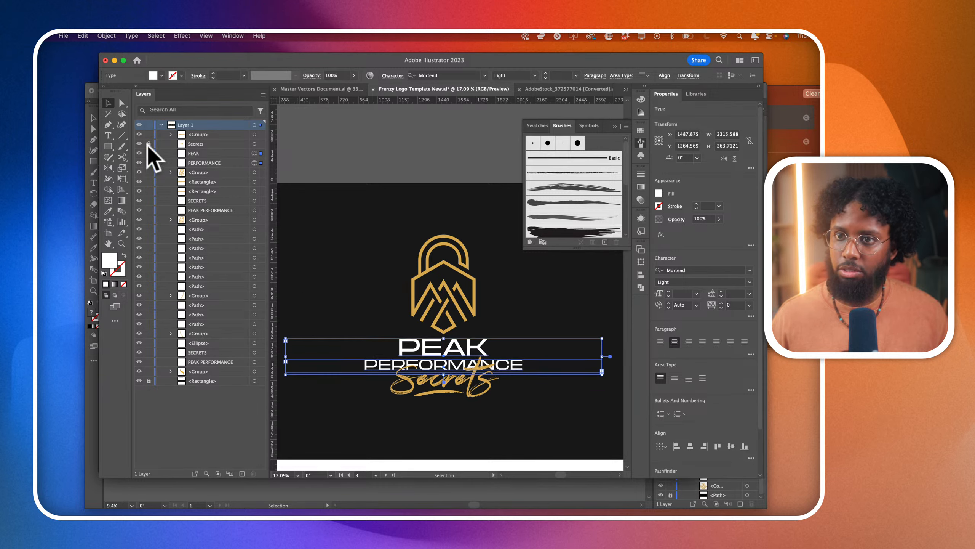
- Unlock the gold Secrets text and move it together with its underline group down about 27 pt
{"action": "left_click", "coordinate": [478, 394], "text": "shift"}
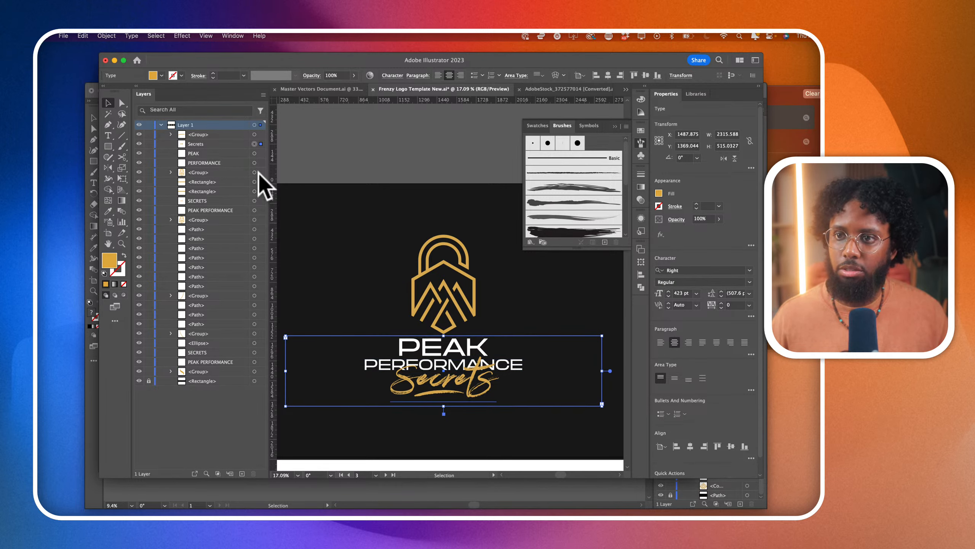
{"action": "left_click", "coordinate": [261, 135], "text": "shift"}
{"action": "mouse_move", "coordinate": [445, 371]}
{"action": "left_mouse_down"}
{"action": "mouse_move", "coordinate": [453, 394]}
{"action": "mouse_move", "coordinate": [447, 380]}
{"action": "left_mouse_up"}
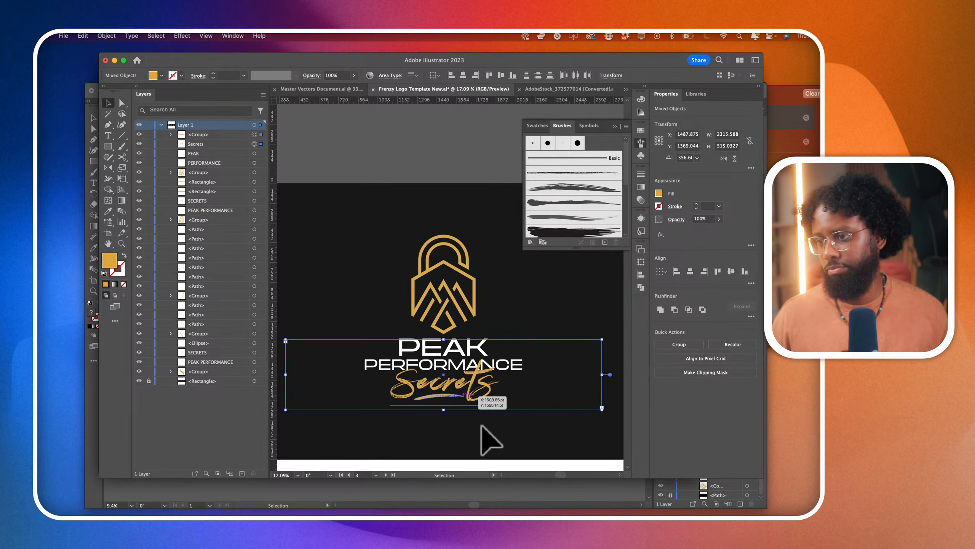
{"action": "left_click", "coordinate": [531, 313]}
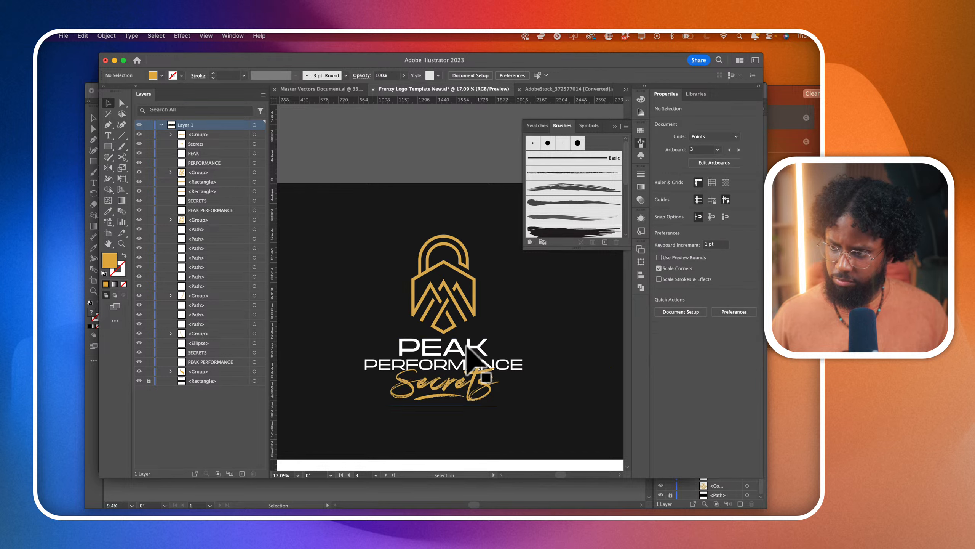
{"action": "left_click", "coordinate": [479, 390]}
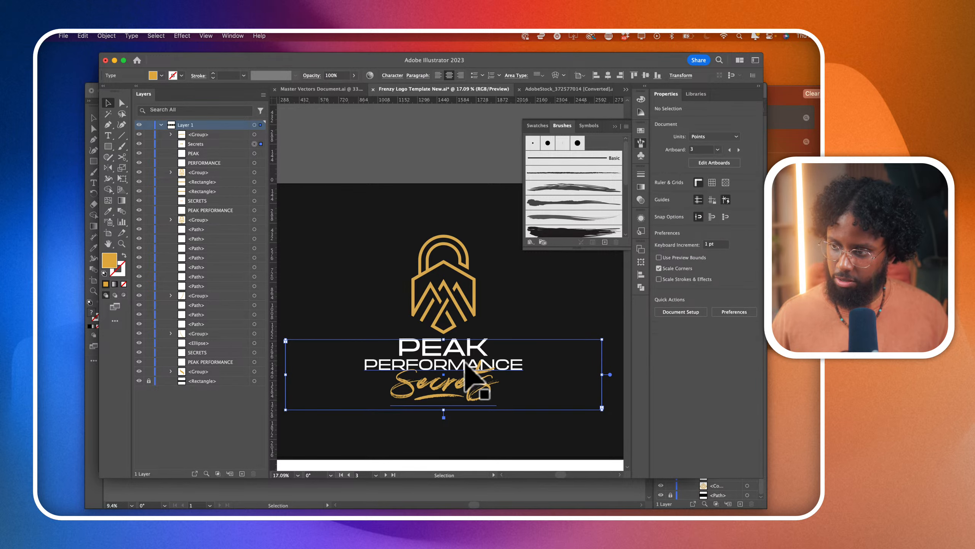
- Set the weight of the word PERFORMANCE to Mortend Regular in the stacked logo
{"action": "left_click", "coordinate": [254, 163]}
{"action": "left_click", "coordinate": [749, 282]}
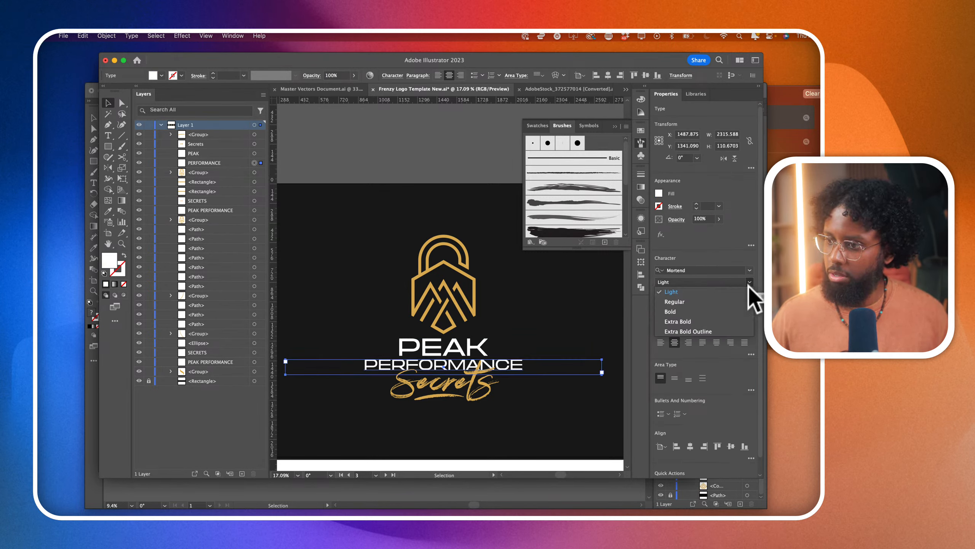
{"action": "left_click", "coordinate": [735, 302]}
{"action": "left_click", "coordinate": [552, 327]}
- Examine the stacked logo's lettering up close and zoomed out, comparing it with the neighbouring PEAK PERFORMANCE SECRETS version
{"action": "scroll", "coordinate": [549, 324], "scroll_direction": "down", "scroll_amount": 2}
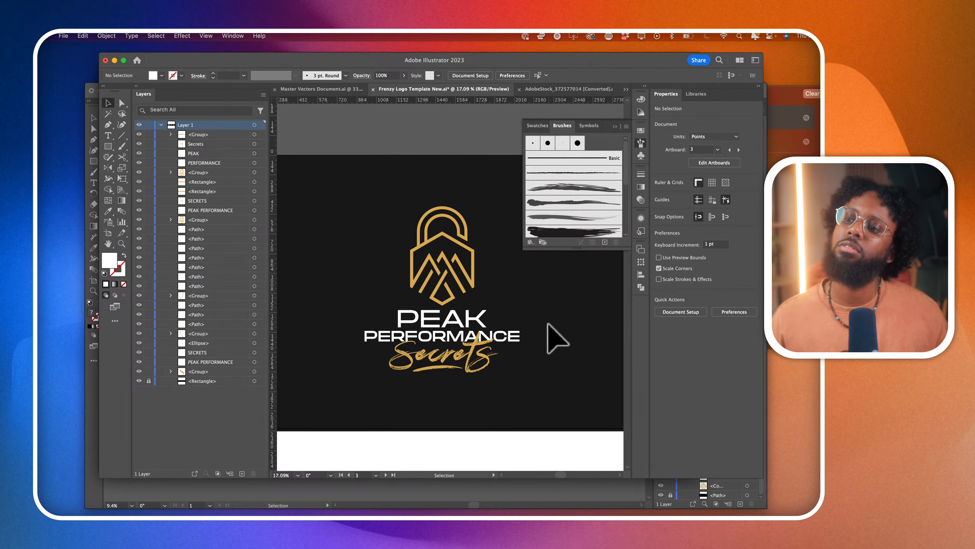
{"action": "scroll", "coordinate": [536, 380], "scroll_direction": "up", "scroll_amount": 1}
{"action": "scroll", "coordinate": [536, 381], "scroll_direction": "up", "scroll_amount": 2}
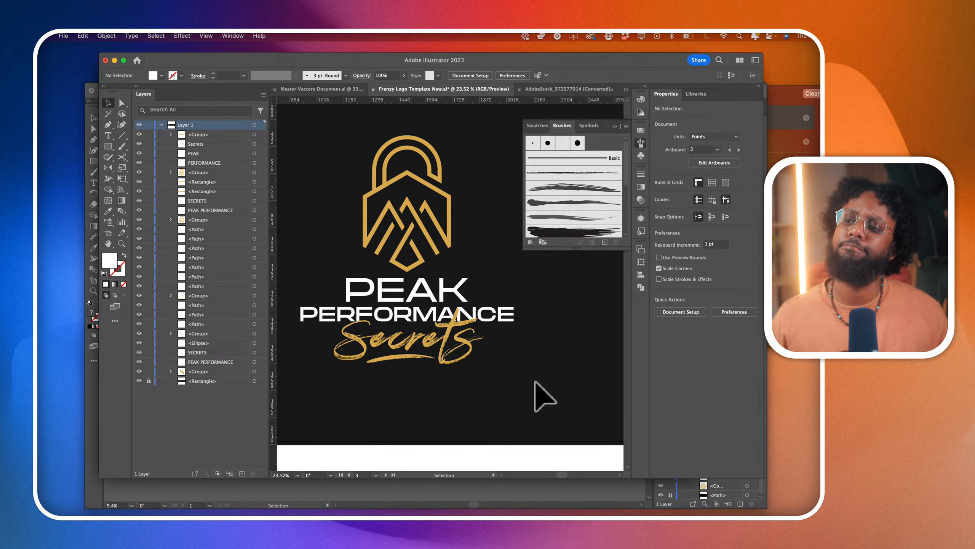
{"action": "scroll", "coordinate": [499, 380], "scroll_direction": "down", "scroll_amount": 8}
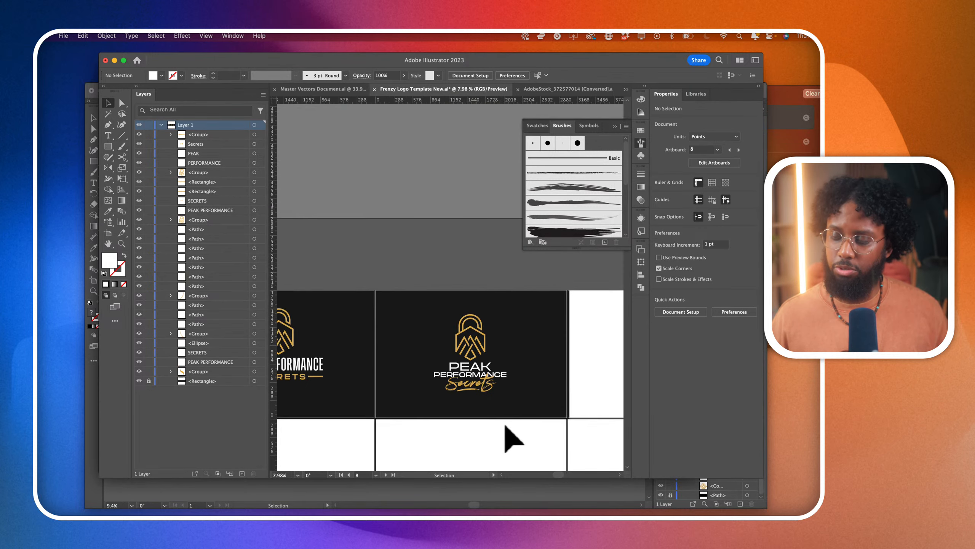
{"action": "scroll", "coordinate": [513, 438], "scroll_direction": "left", "scroll_amount": 2}
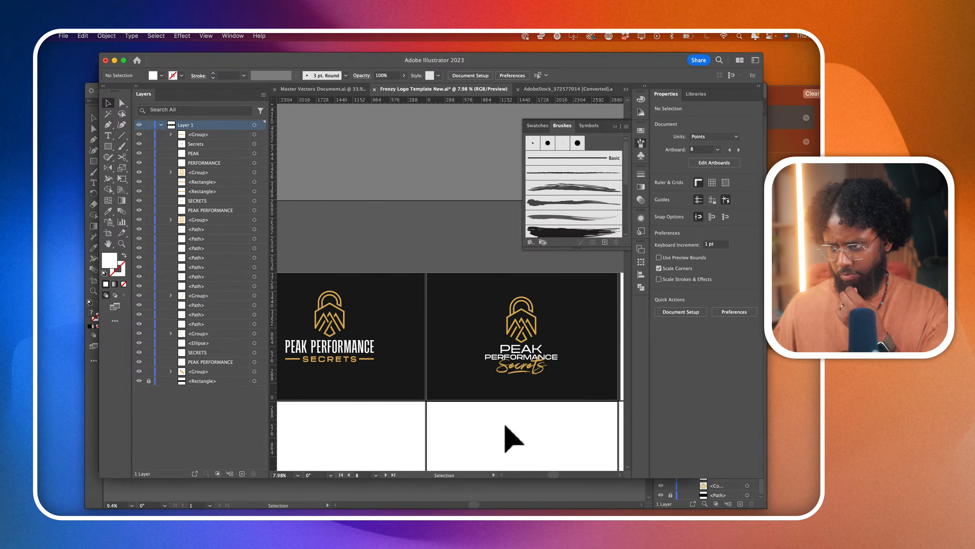
{"action": "scroll", "coordinate": [568, 390], "scroll_direction": "up", "scroll_amount": 5}
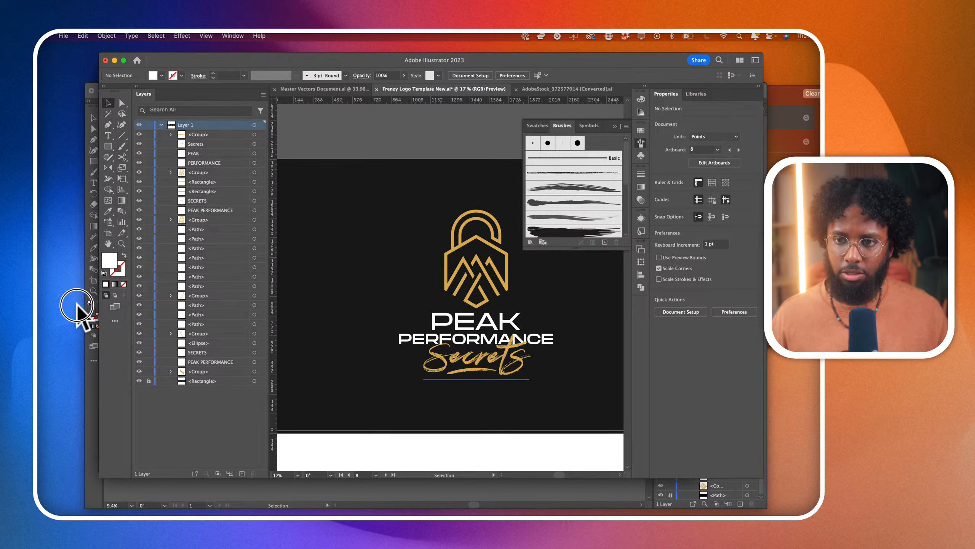
{"action": "left_click", "coordinate": [73, 318]}
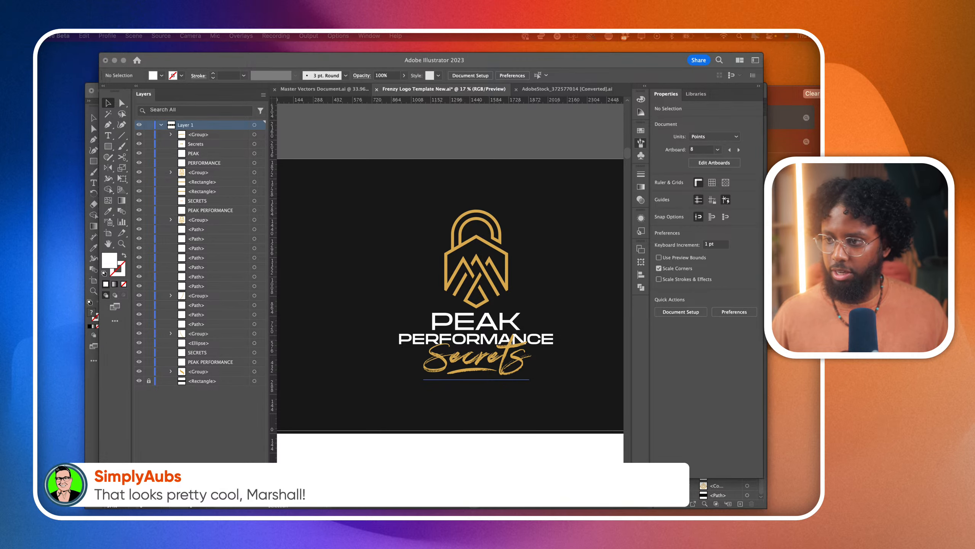
{"action": "scroll", "coordinate": [451, 281], "scroll_direction": "right", "scroll_amount": 3}
{"action": "left_click", "coordinate": [465, 348]}
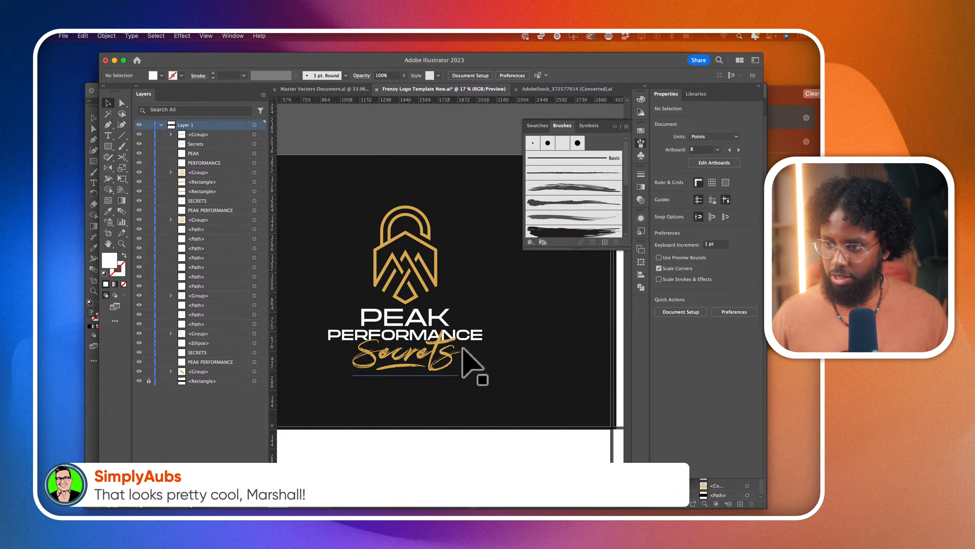
{"action": "scroll", "coordinate": [471, 342], "scroll_direction": "up", "scroll_amount": 3}
{"action": "left_click", "coordinate": [485, 334]}
{"action": "scroll", "coordinate": [488, 325], "scroll_direction": "down", "scroll_amount": 2}
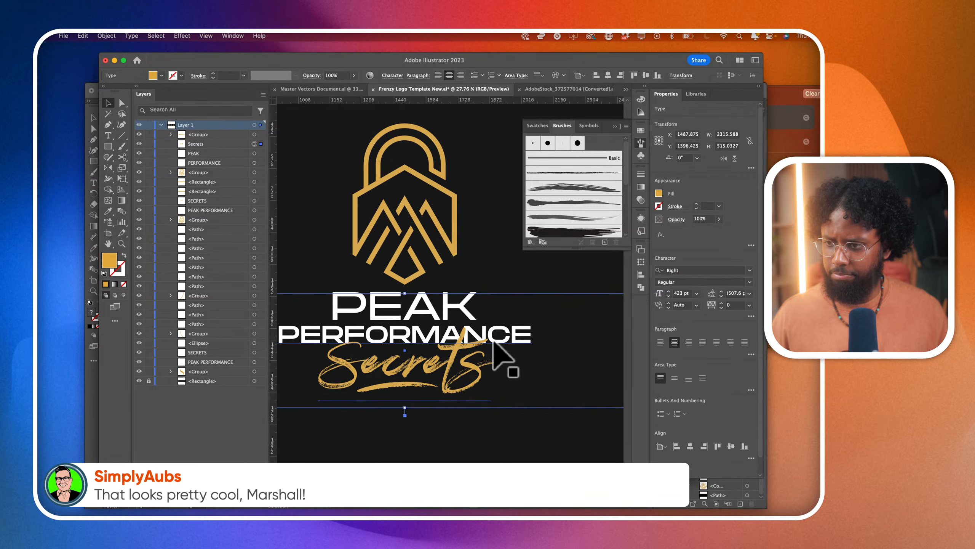
{"action": "left_click", "coordinate": [500, 419]}
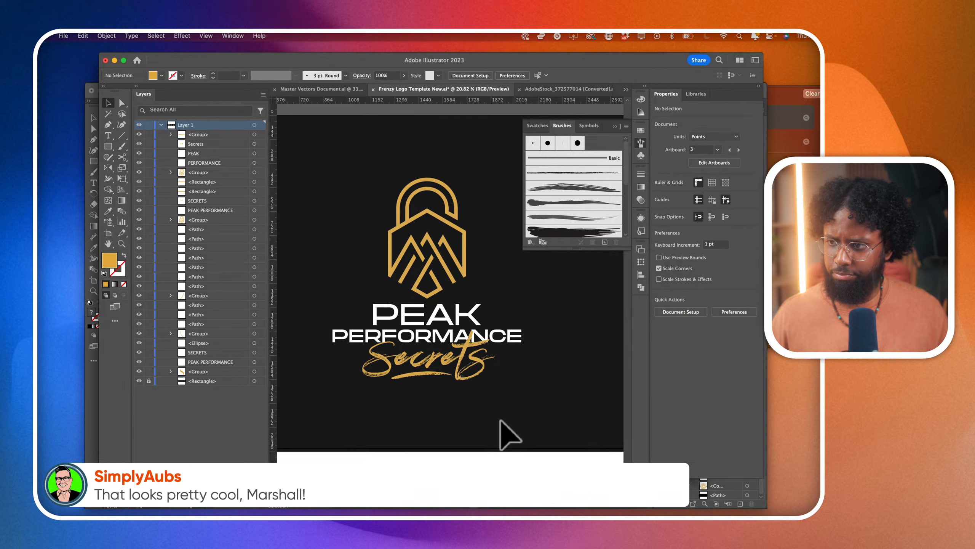
{"action": "scroll", "coordinate": [365, 338], "scroll_direction": "down", "scroll_amount": 2}
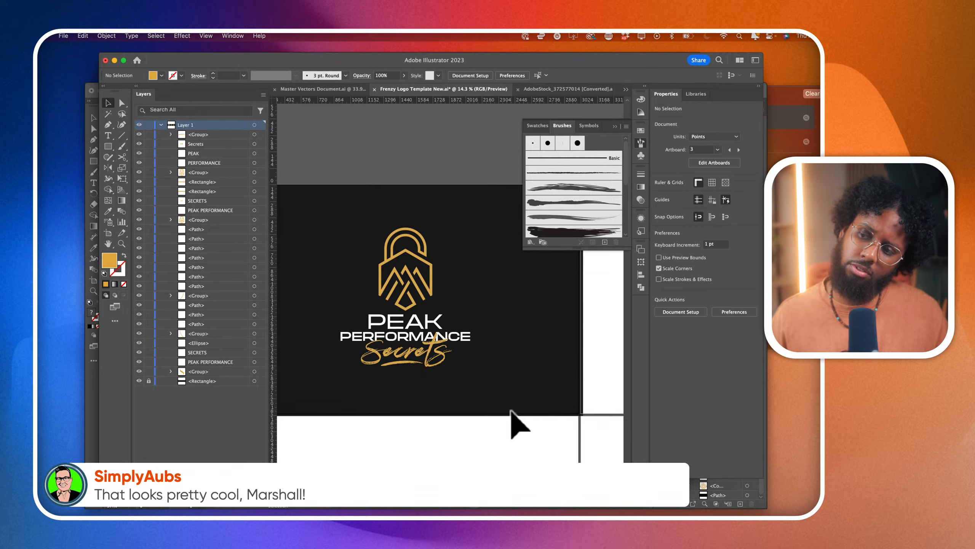
- Try the Extra Bold weight on the word PERFORMANCE and judge it zoomed out beside the previous logo
{"action": "left_click", "coordinate": [334, 335]}
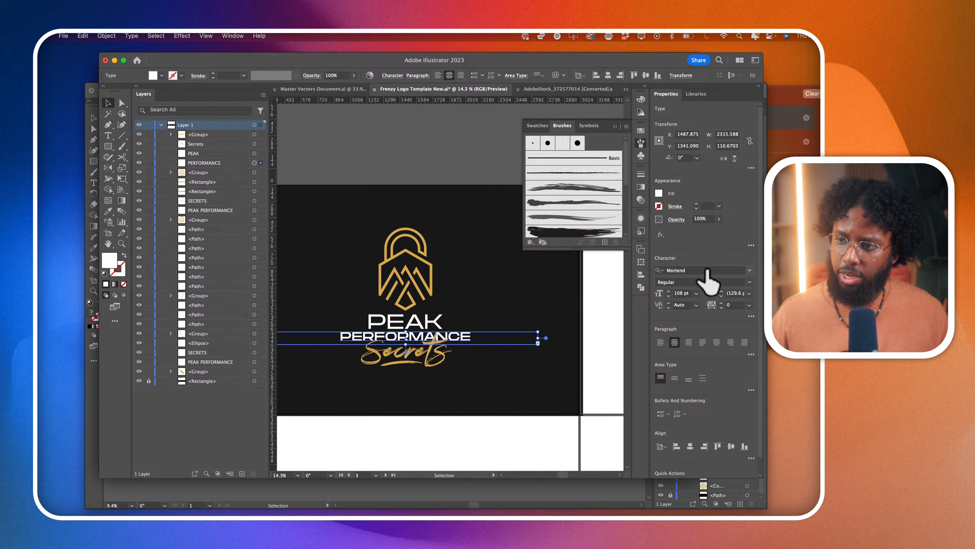
{"action": "left_click", "coordinate": [751, 283]}
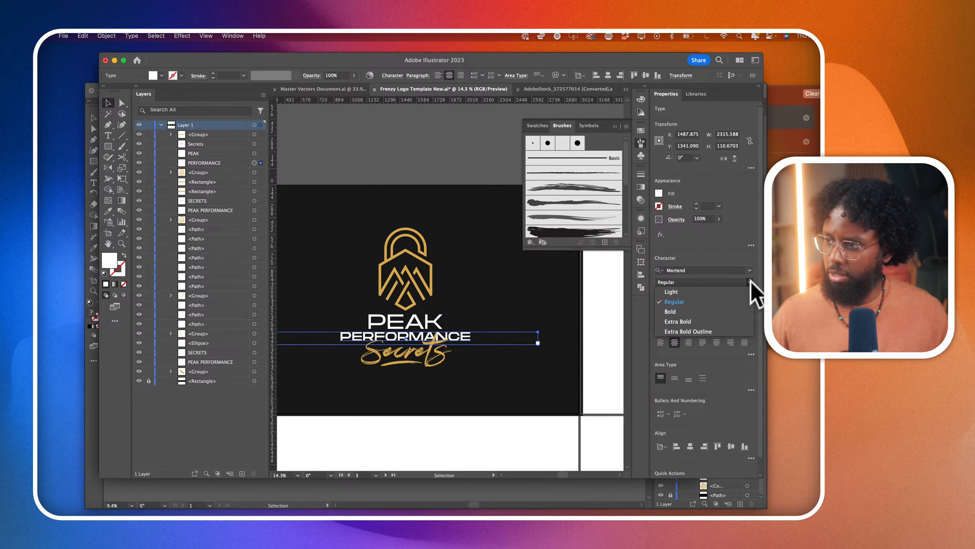
{"action": "left_click", "coordinate": [727, 322]}
{"action": "left_click", "coordinate": [560, 398]}
{"action": "scroll", "coordinate": [560, 398], "scroll_direction": "down", "scroll_amount": 4}
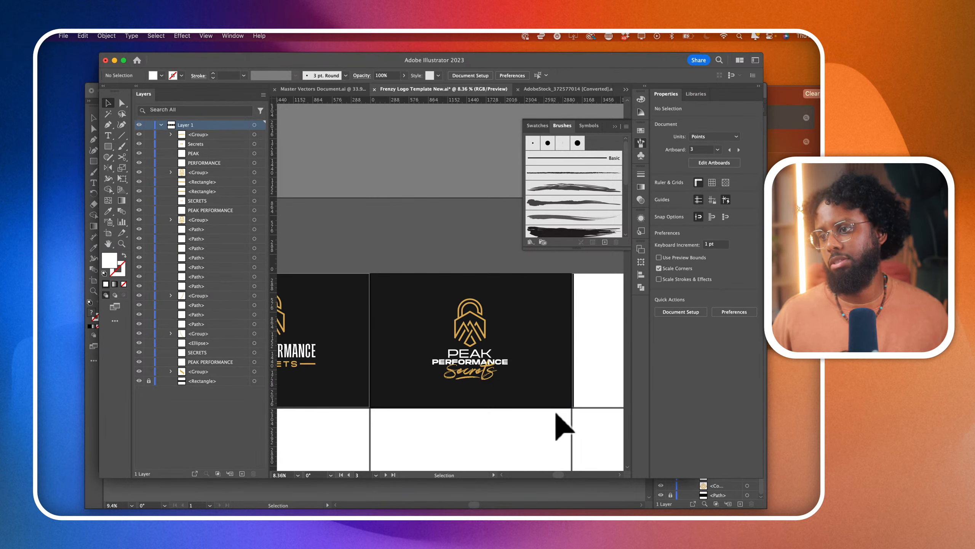
{"action": "scroll", "coordinate": [557, 414], "scroll_direction": "up", "scroll_amount": 5}
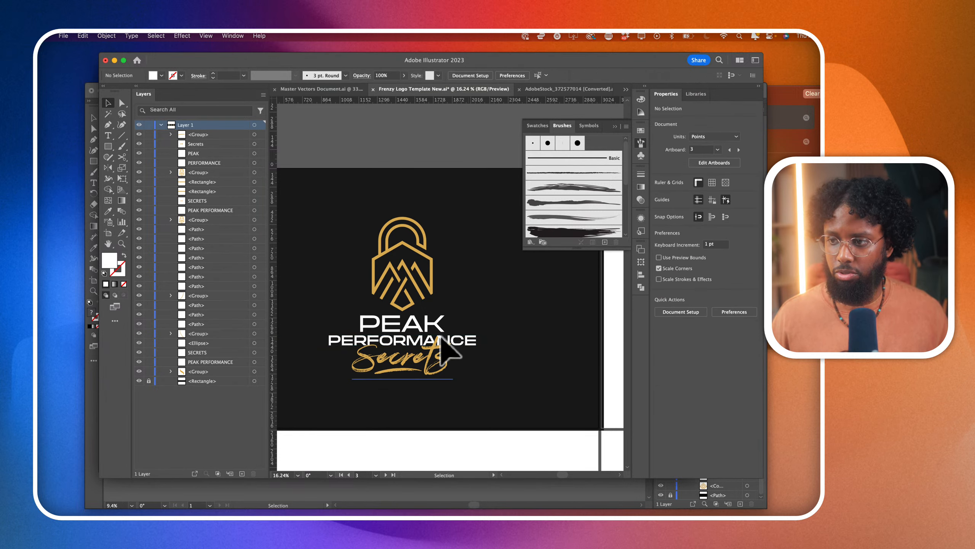
{"action": "scroll", "coordinate": [445, 350], "scroll_direction": "left", "scroll_amount": 3}
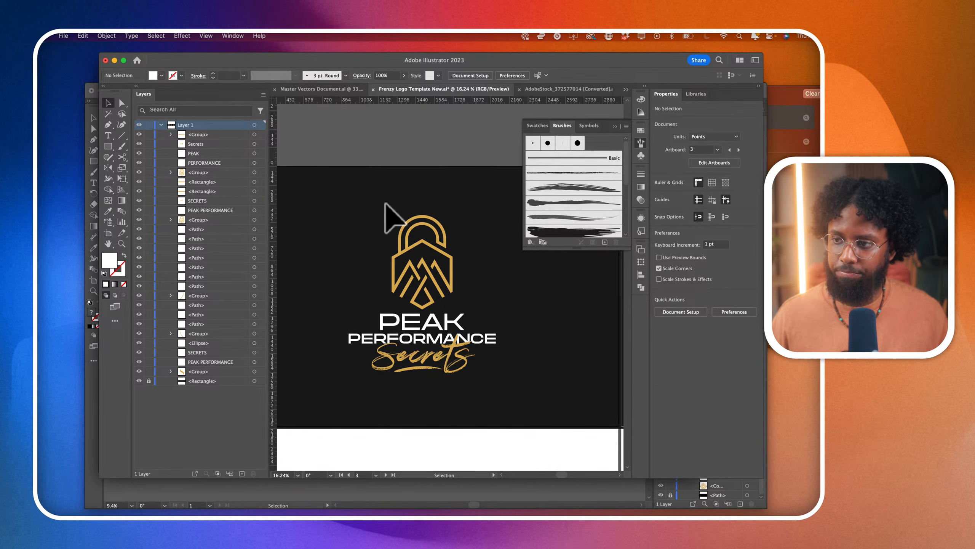
{"action": "scroll", "coordinate": [368, 222], "scroll_direction": "down", "scroll_amount": 3}
{"action": "left_click_drag", "start_coordinate": [344, 207], "coordinate": [374, 279]}
{"action": "scroll", "coordinate": [370, 276], "scroll_direction": "down", "scroll_amount": 2}
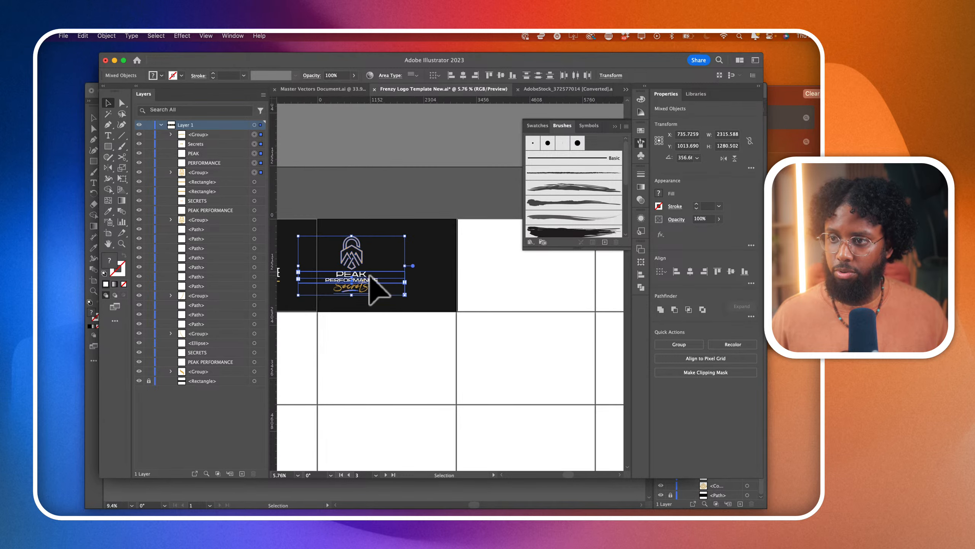
{"action": "left_click", "coordinate": [435, 294]}
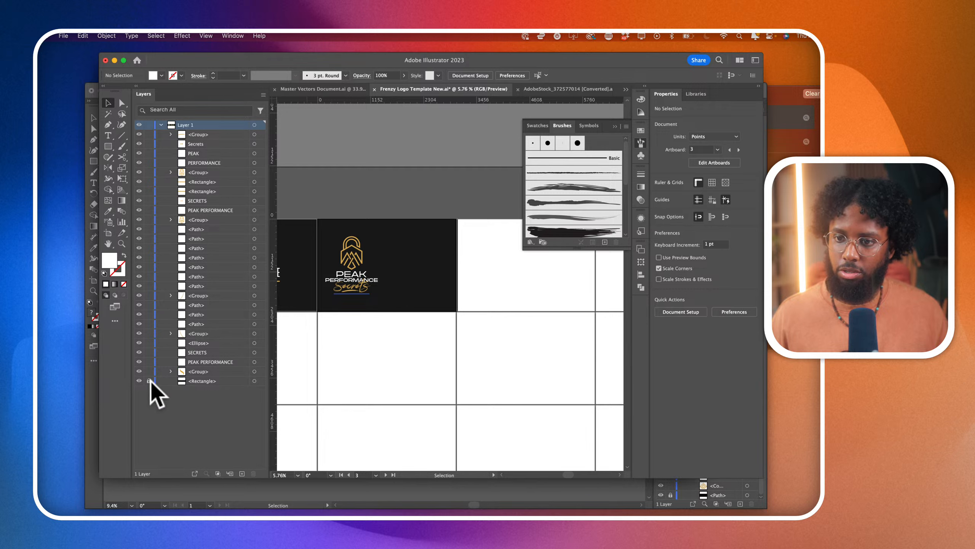
- Widen the black background rectangle to about 12064 pt so it covers the fourth artboard, and lock it
{"action": "left_click", "coordinate": [255, 381]}
{"action": "scroll", "coordinate": [462, 285], "scroll_direction": "down", "scroll_amount": 1}
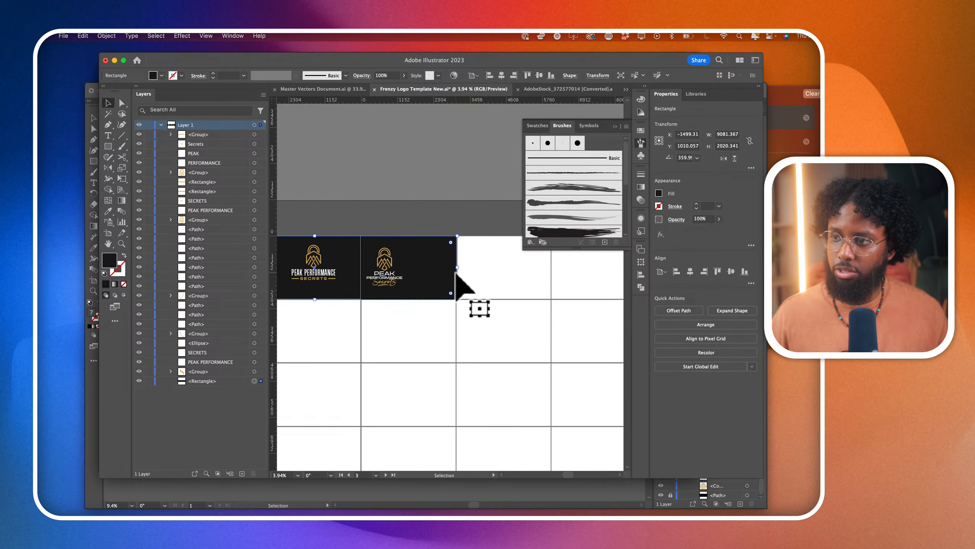
{"action": "left_click_drag", "start_coordinate": [456, 269], "coordinate": [552, 286]}
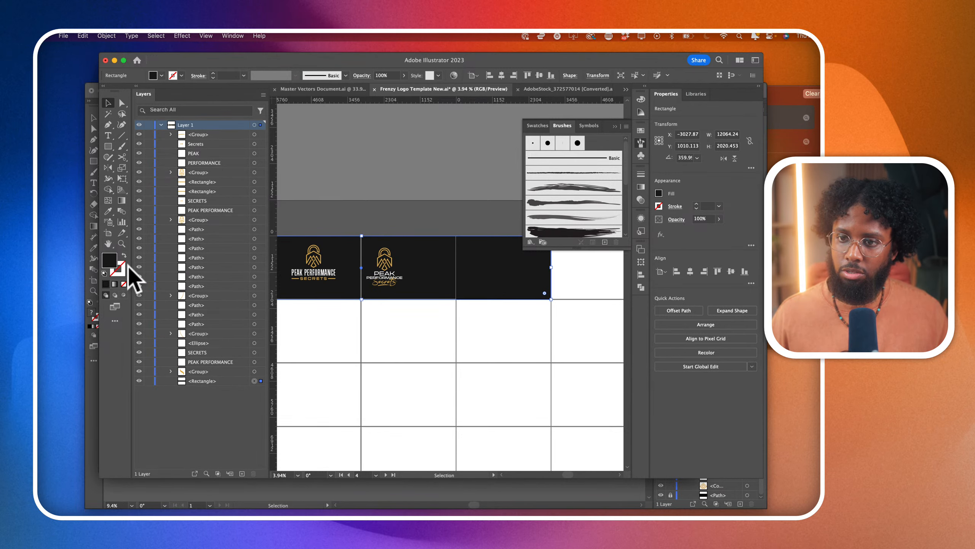
{"action": "left_click", "coordinate": [148, 381]}
- Duplicate the whole stacked Secrets logo onto the fourth artboard and place it left of the artboard's centre
{"action": "left_click_drag", "start_coordinate": [364, 240], "coordinate": [497, 290]}
{"action": "scroll", "coordinate": [519, 299], "scroll_direction": "up", "scroll_amount": 3}
{"action": "scroll", "coordinate": [511, 288], "scroll_direction": "right", "scroll_amount": 2}
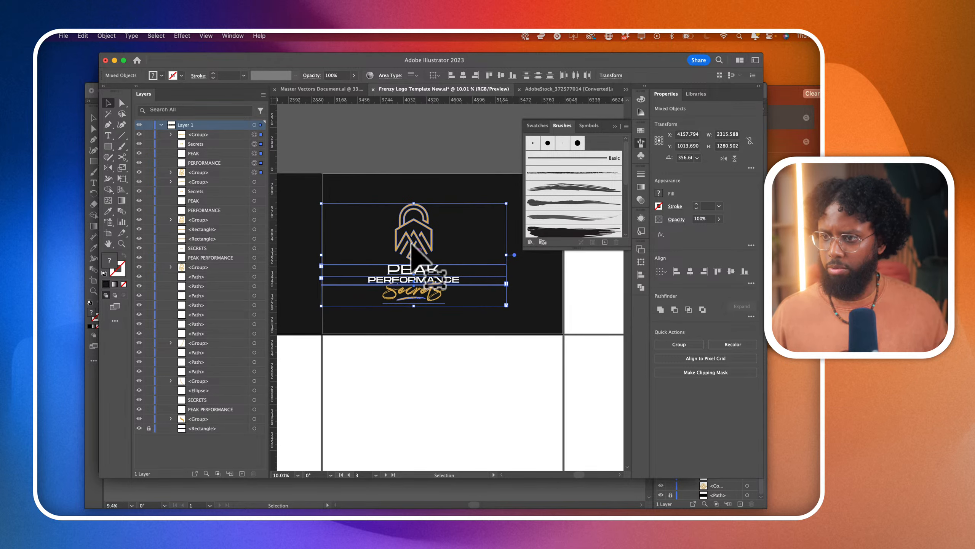
{"action": "left_click_drag", "start_coordinate": [414, 232], "coordinate": [386, 234]}
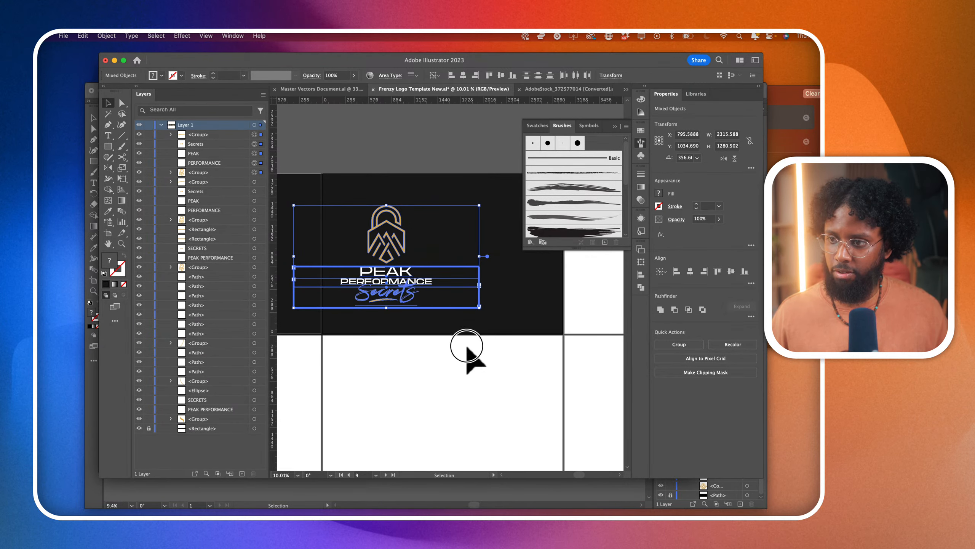
{"action": "left_click", "coordinate": [529, 355]}
- Convert the copied Secrets text to outlines and move it with its underline out to the right of the emblem
{"action": "left_click", "coordinate": [414, 299]}
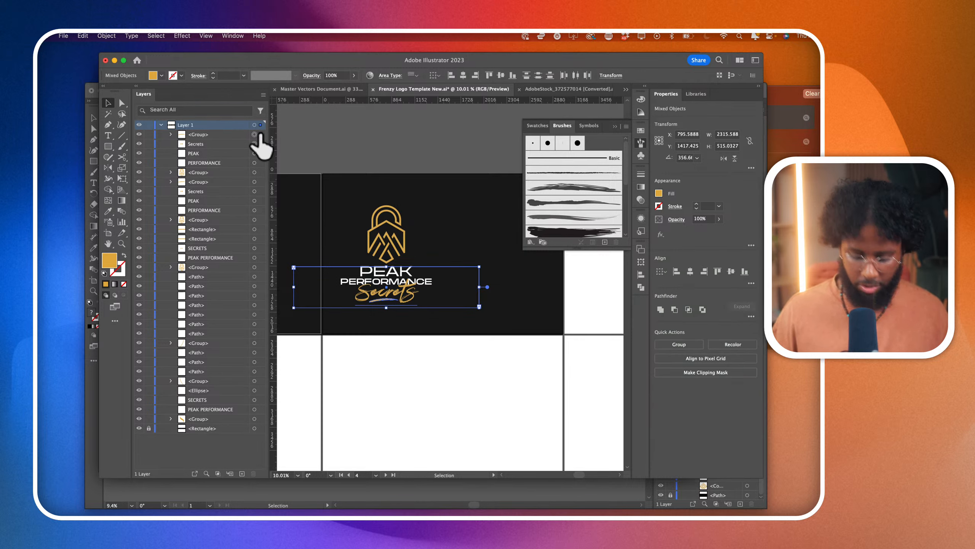
{"action": "key", "text": "super+shift+o"}
{"action": "left_click_drag", "start_coordinate": [407, 299], "coordinate": [507, 258]}
- Convert the copied PEAK and PERFORMANCE to outlines and stack them with aligned left edges to the right of the emblem
{"action": "left_click", "coordinate": [386, 279]}
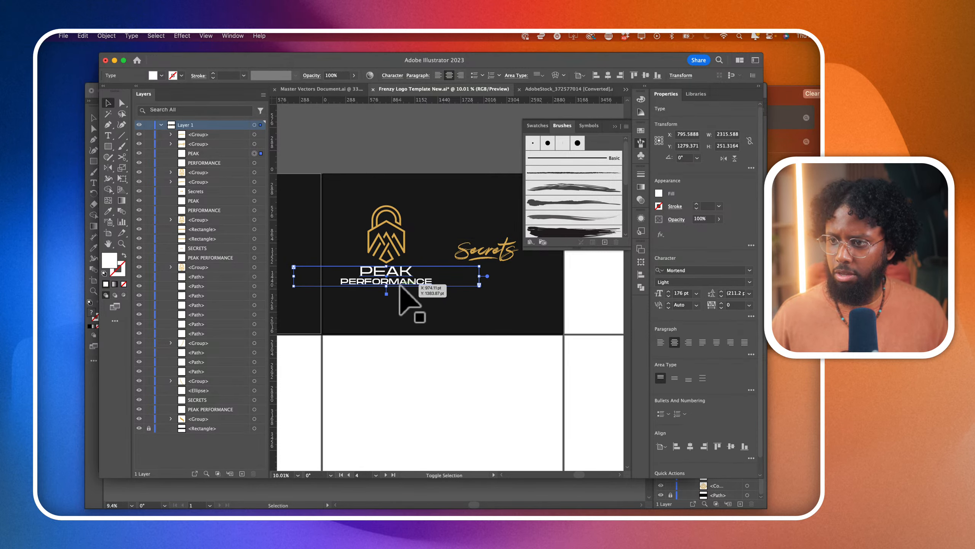
{"action": "left_click_drag", "start_coordinate": [405, 279], "coordinate": [432, 257]}
{"action": "scroll", "coordinate": [479, 231], "scroll_direction": "up", "scroll_amount": 5}
{"action": "left_click", "coordinate": [457, 294]}
{"action": "scroll", "coordinate": [457, 293], "scroll_direction": "up", "scroll_amount": 1}
{"action": "scroll", "coordinate": [457, 294], "scroll_direction": "right", "scroll_amount": 1}
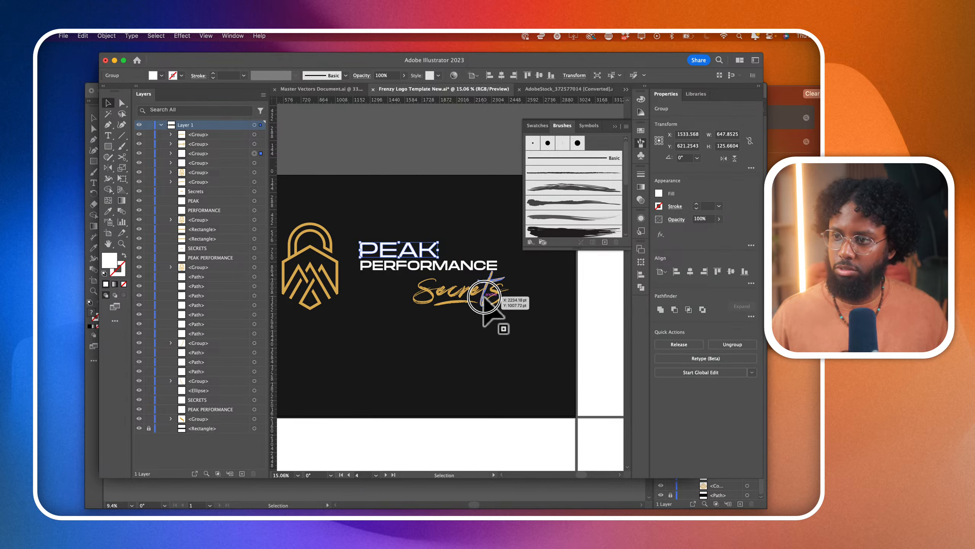
- Group Secrets with its underline and place it, slightly reduced, overlapping the lower right end of PERFORMANCE
{"action": "left_click", "coordinate": [495, 300]}
{"action": "left_click", "coordinate": [467, 303], "text": "shift"}
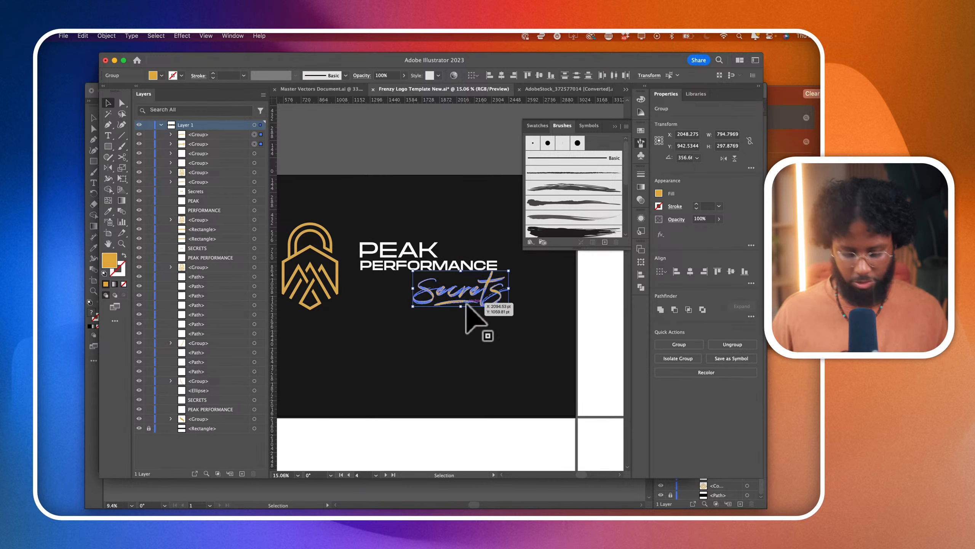
{"action": "key", "text": "super+g"}
{"action": "left_click_drag", "start_coordinate": [468, 307], "coordinate": [463, 284]}
{"action": "scroll", "coordinate": [509, 289], "scroll_direction": "up", "scroll_amount": 4}
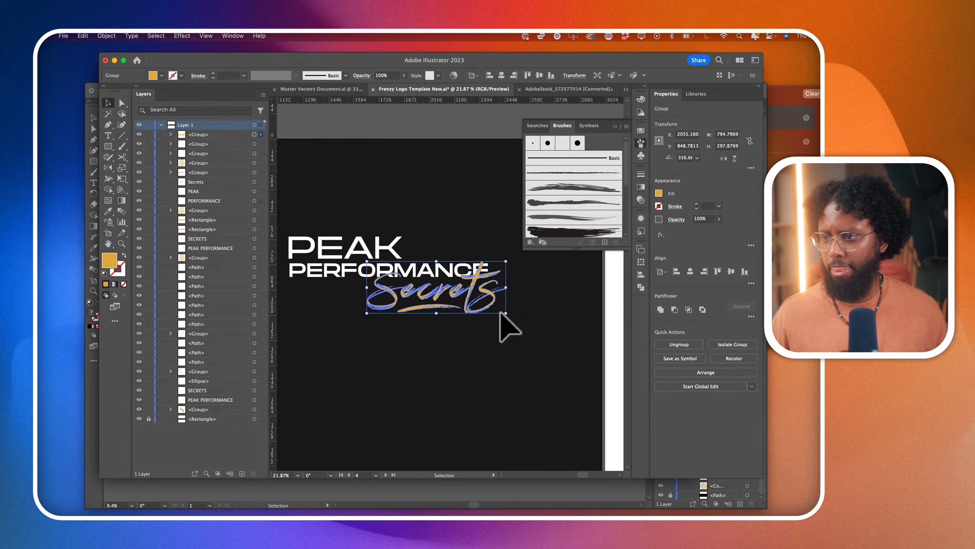
{"action": "left_click_drag", "start_coordinate": [505, 313], "coordinate": [501, 311]}
{"action": "mouse_move", "coordinate": [479, 309]}
{"action": "left_mouse_down"}
{"action": "mouse_move", "coordinate": [494, 311]}
{"action": "mouse_move", "coordinate": [495, 322]}
{"action": "mouse_move", "coordinate": [484, 300]}
{"action": "left_mouse_up"}
- Scale the emblem down to roughly the height of the lettering and place it close to the words' left edge
{"action": "scroll", "coordinate": [486, 315], "scroll_direction": "down", "scroll_amount": 2}
{"action": "key", "text": "a"}
{"action": "scroll", "coordinate": [484, 299], "scroll_direction": "down", "scroll_amount": 3}
{"action": "left_click_drag", "start_coordinate": [351, 253], "coordinate": [409, 350]}
{"action": "left_click_drag", "start_coordinate": [385, 316], "coordinate": [401, 303]}
- Move the complete horizontal logo to the middle of the fourth artboard
{"action": "left_click", "coordinate": [356, 254]}
{"action": "left_click_drag", "start_coordinate": [356, 253], "coordinate": [556, 348]}
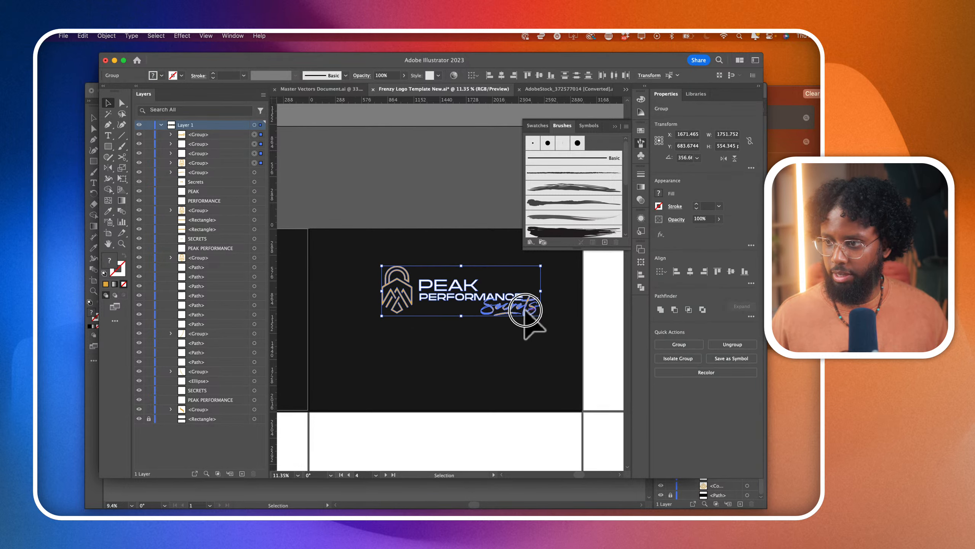
{"action": "left_click_drag", "start_coordinate": [536, 315], "coordinate": [516, 334]}
{"action": "left_click", "coordinate": [511, 362]}
- Unlock the black background rectangle, extend it down to about 4007 pt high over the second artboard row, and lock it again
{"action": "scroll", "coordinate": [511, 363], "scroll_direction": "down", "scroll_amount": 5}
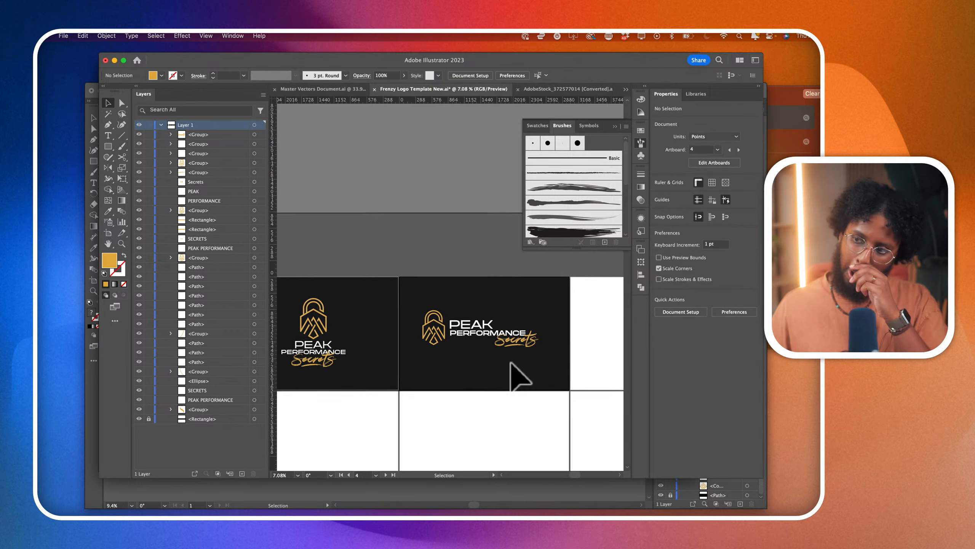
{"action": "scroll", "coordinate": [518, 377], "scroll_direction": "left", "scroll_amount": 2}
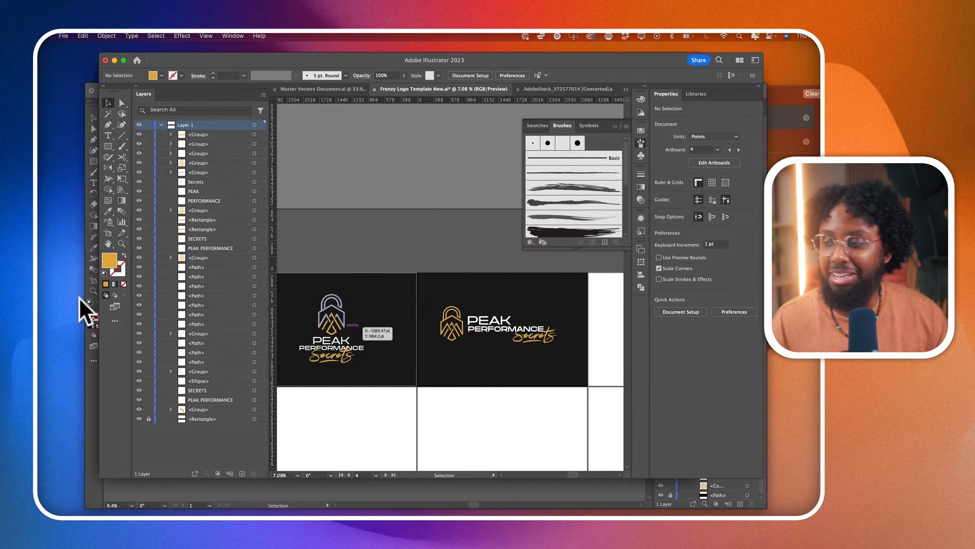
{"action": "scroll", "coordinate": [413, 360], "scroll_direction": "down", "scroll_amount": 5}
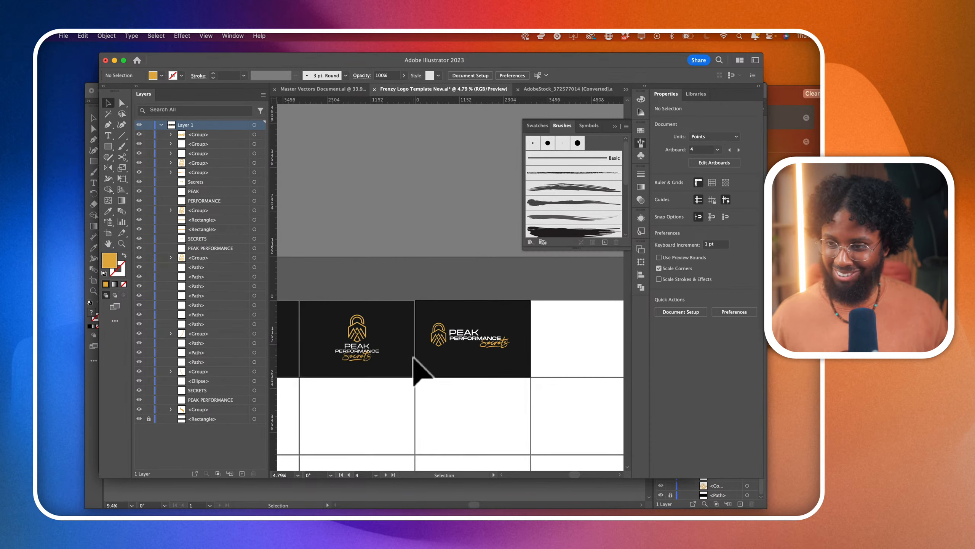
{"action": "scroll", "coordinate": [413, 359], "scroll_direction": "down", "scroll_amount": 2}
{"action": "scroll", "coordinate": [414, 360], "scroll_direction": "right", "scroll_amount": 1}
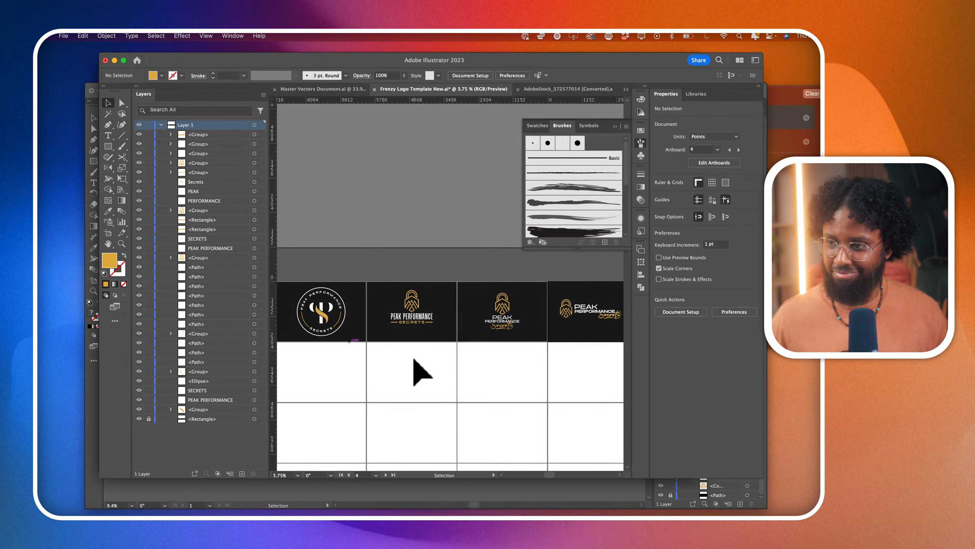
{"action": "left_click", "coordinate": [148, 418]}
{"action": "left_click", "coordinate": [337, 334]}
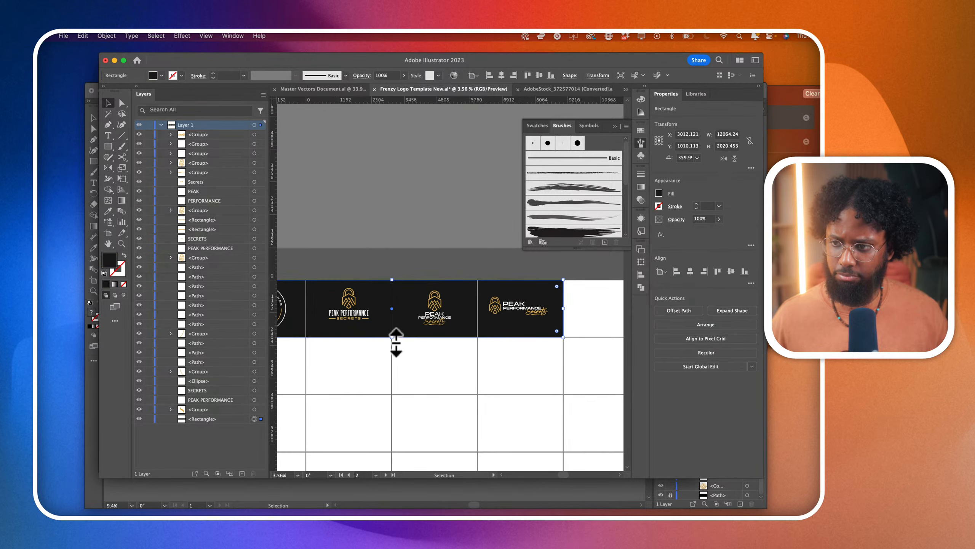
{"action": "left_click_drag", "start_coordinate": [393, 341], "coordinate": [399, 393]}
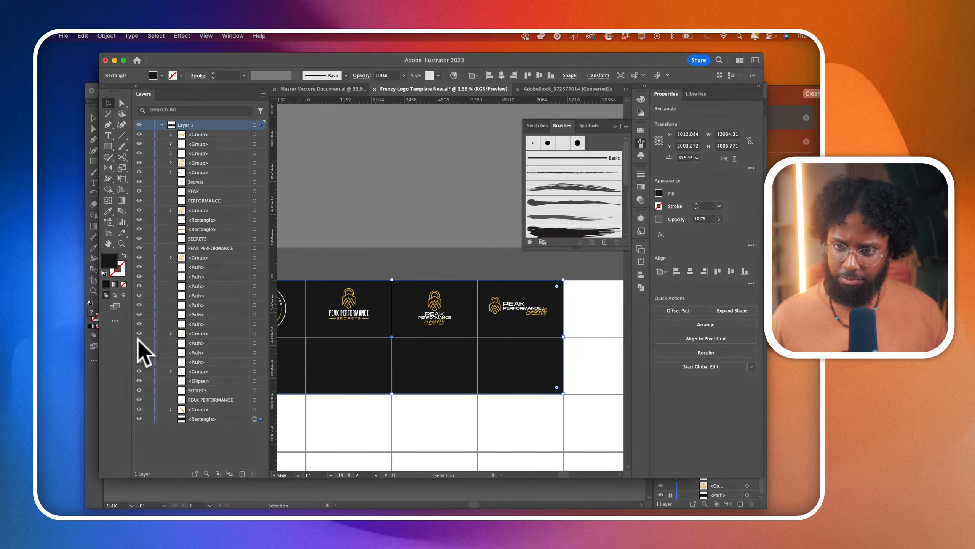
{"action": "left_click", "coordinate": [150, 419]}
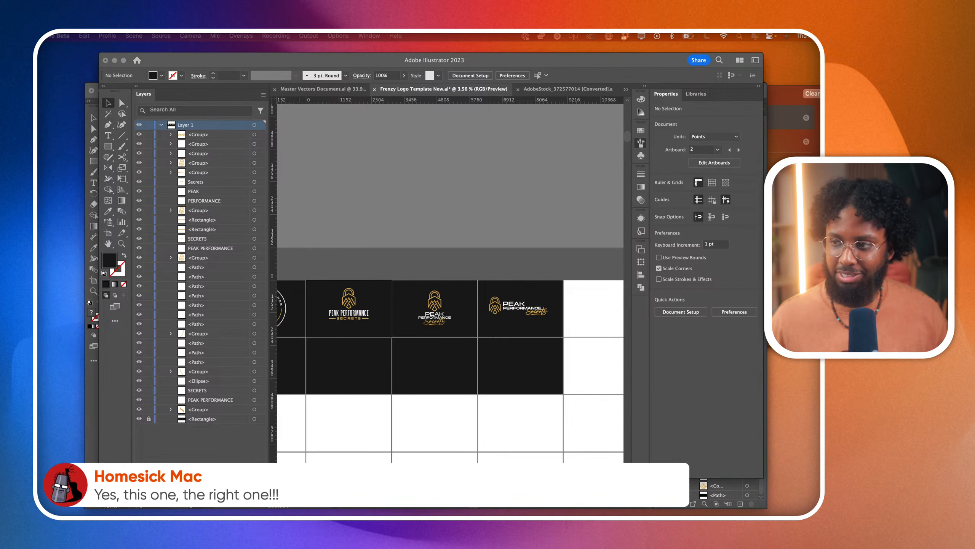
{"action": "left_click", "coordinate": [551, 319]}
{"action": "scroll", "coordinate": [550, 319], "scroll_direction": "up", "scroll_amount": 5}
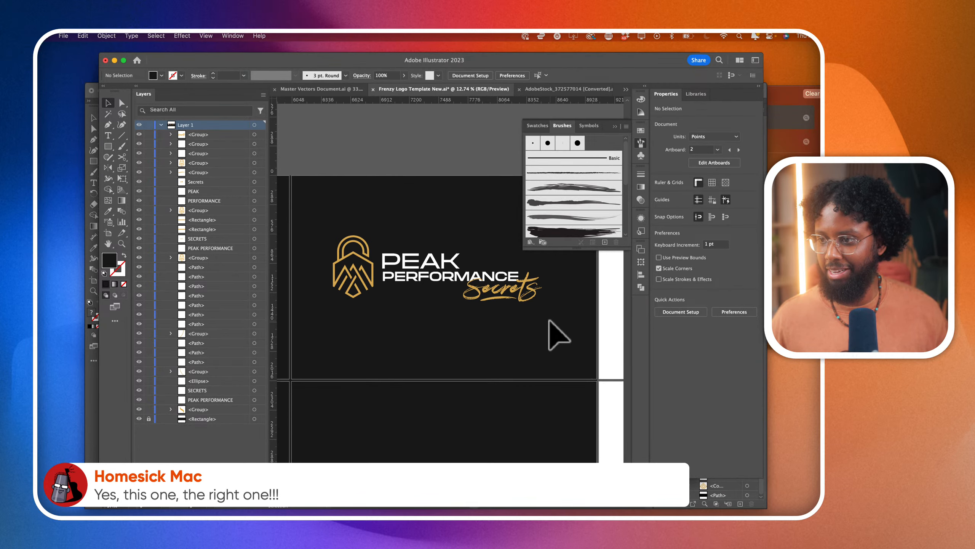
{"action": "scroll", "coordinate": [550, 322], "scroll_direction": "up", "scroll_amount": 2}
{"action": "scroll", "coordinate": [553, 326], "scroll_direction": "down", "scroll_amount": 4}
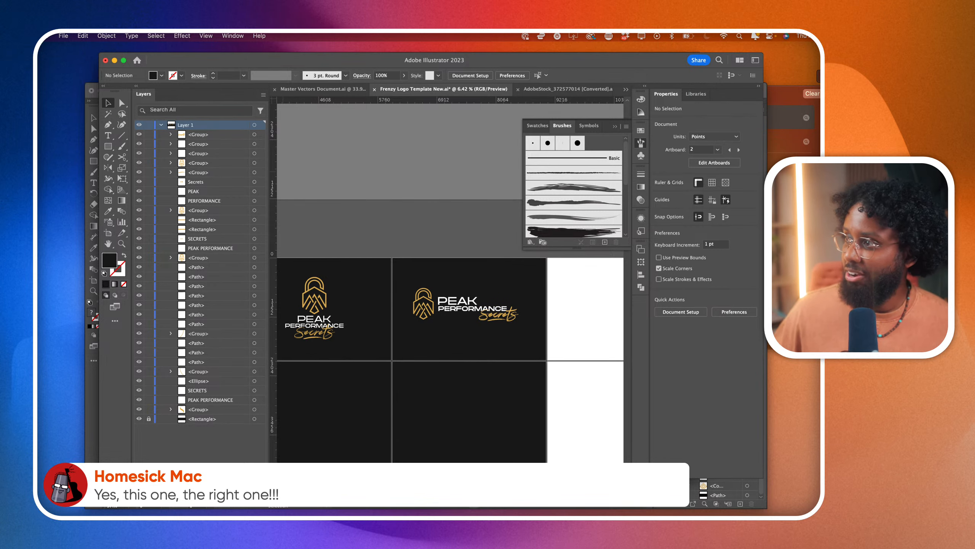
{"action": "key", "text": "super+Tab"}
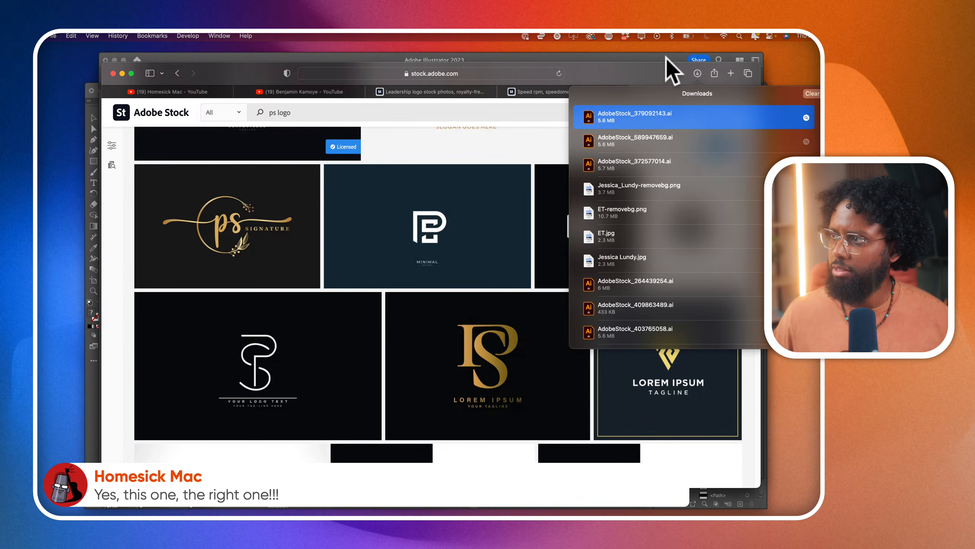
{"action": "left_click", "coordinate": [655, 55]}
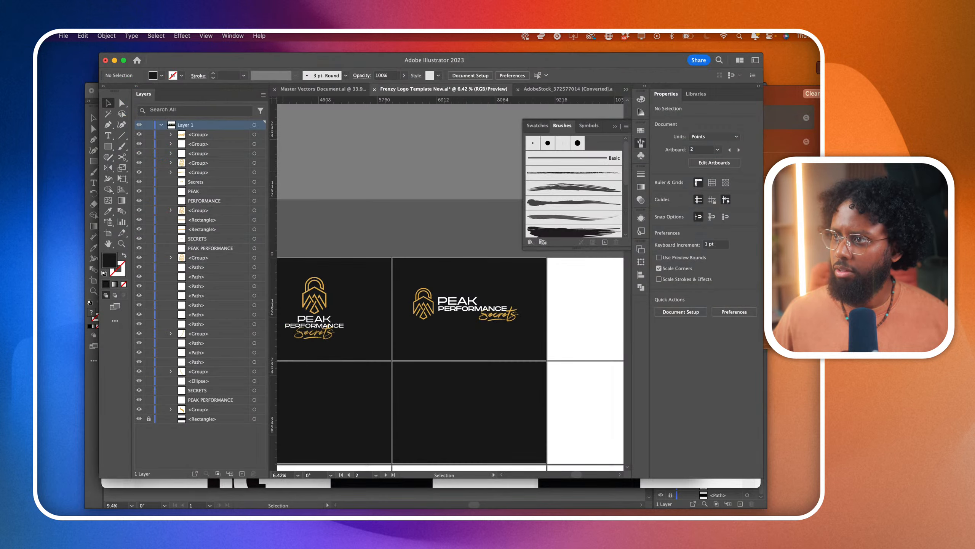
- Switch to Finder and open the Episode 24 folder that holds AdobeStock_589947659.ai
{"action": "key", "text": "super+Tab"}
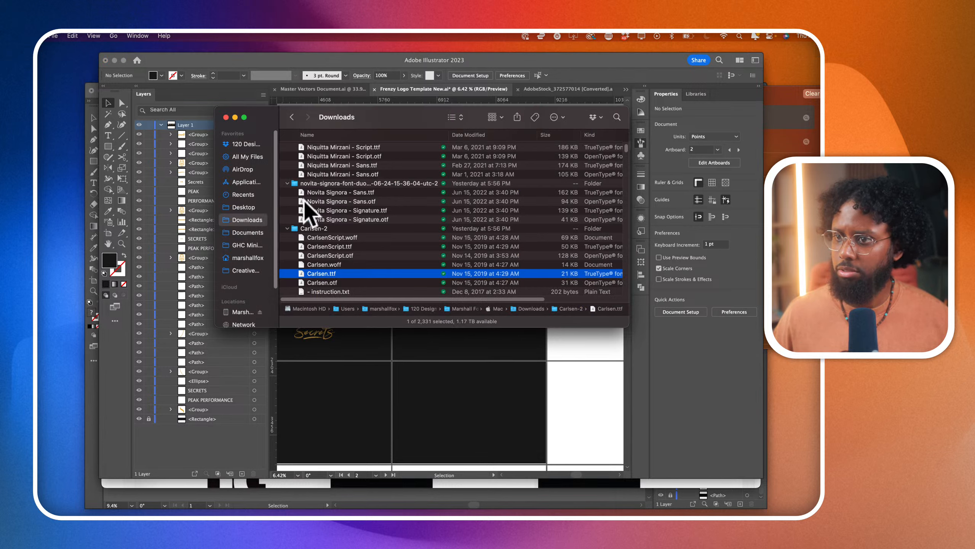
{"action": "left_click", "coordinate": [261, 157]}
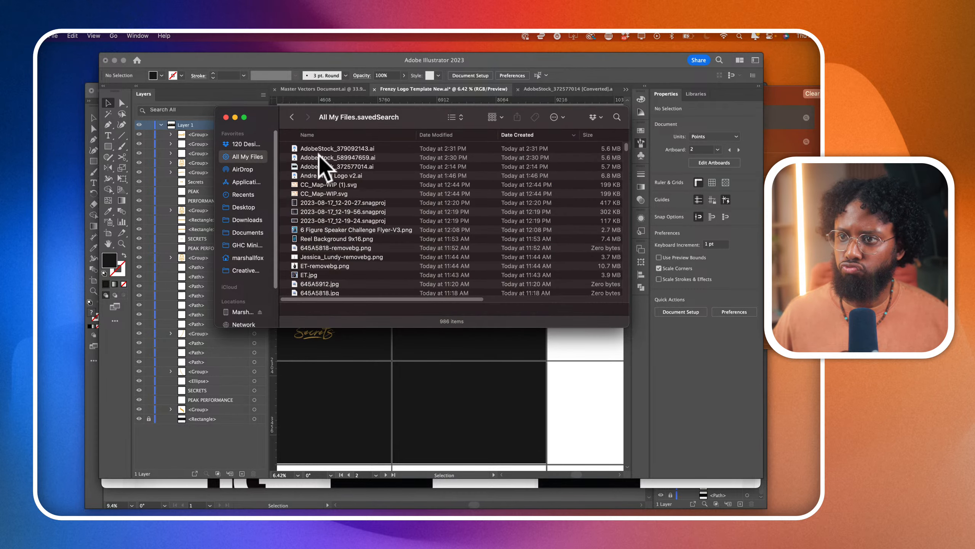
{"action": "left_click", "coordinate": [319, 156]}
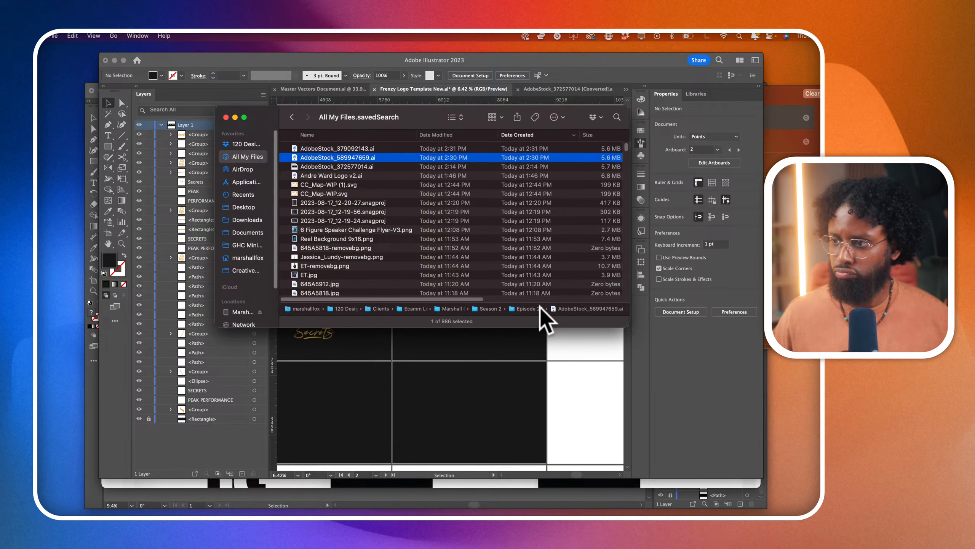
{"action": "double_click", "coordinate": [538, 308]}
- Preview AdobeStock_372577014.ai and AdobeStock_379092143.ai in the Episode 24 folder
{"action": "left_click", "coordinate": [327, 149]}
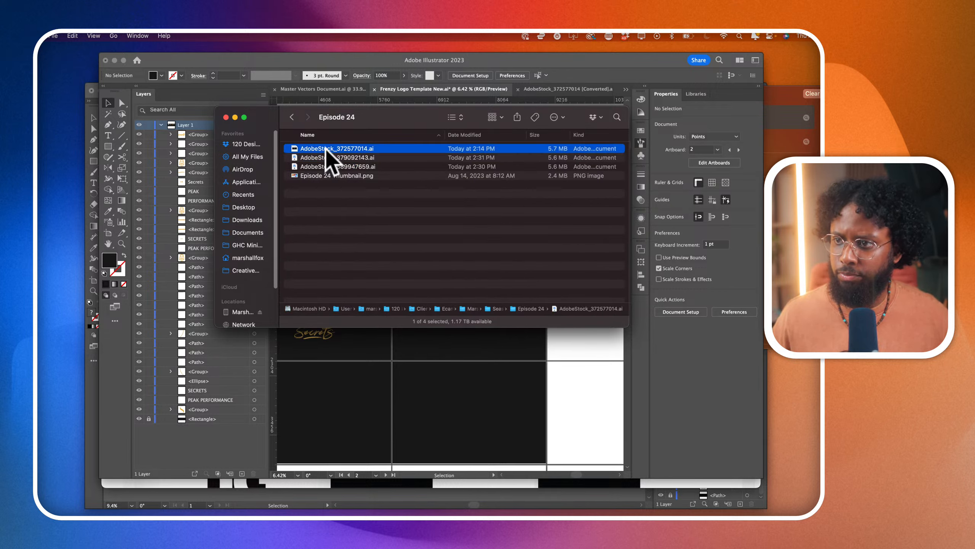
{"action": "key", "text": "space"}
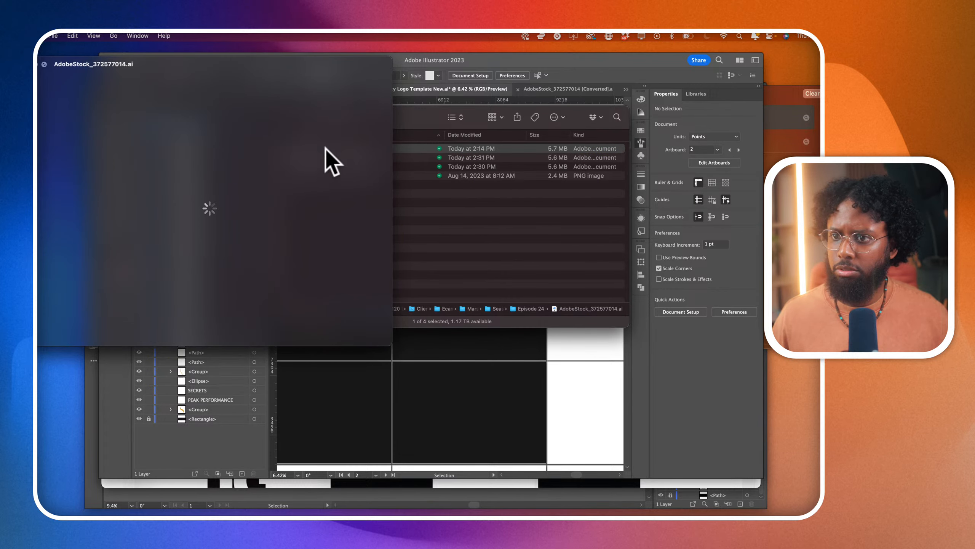
{"action": "key", "text": "space"}
{"action": "left_click", "coordinate": [397, 158]}
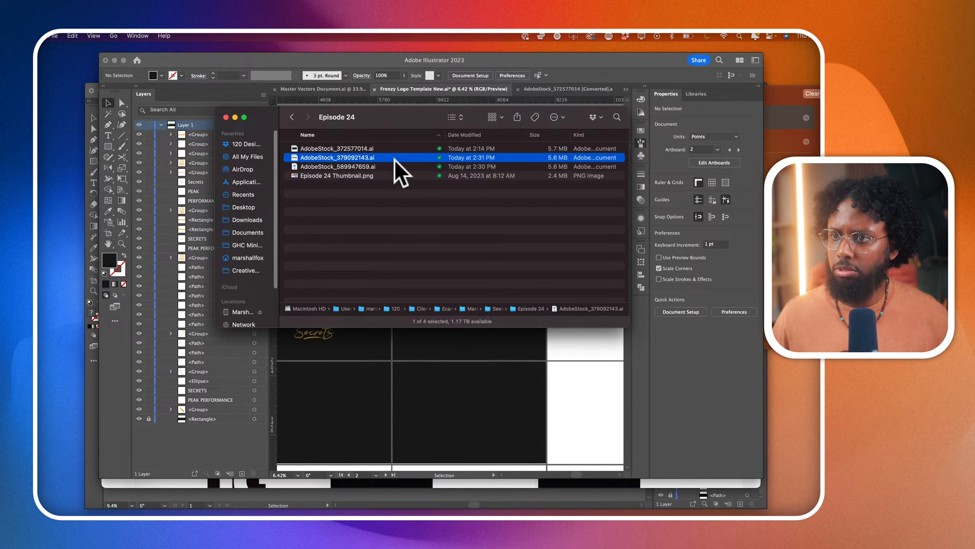
{"action": "key", "text": "space"}
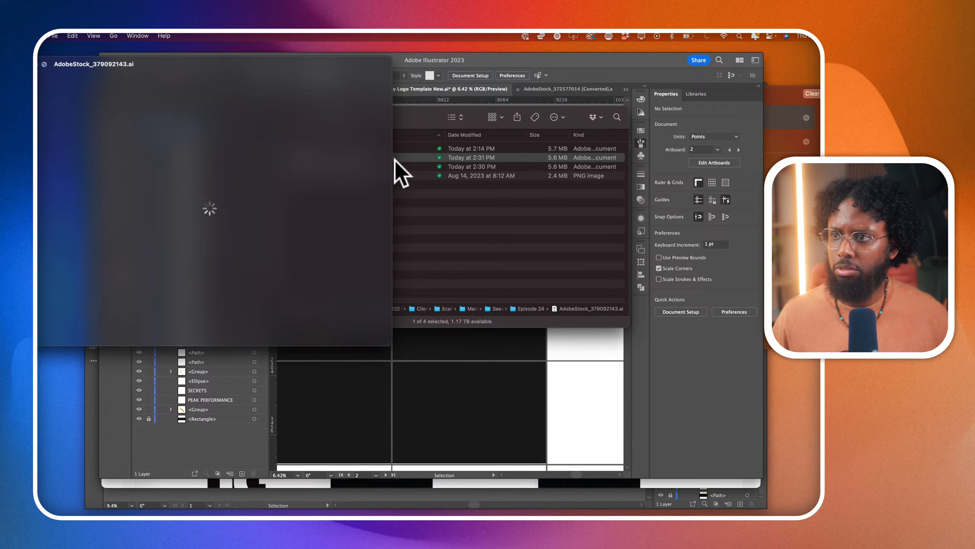
{"action": "key", "text": "space"}
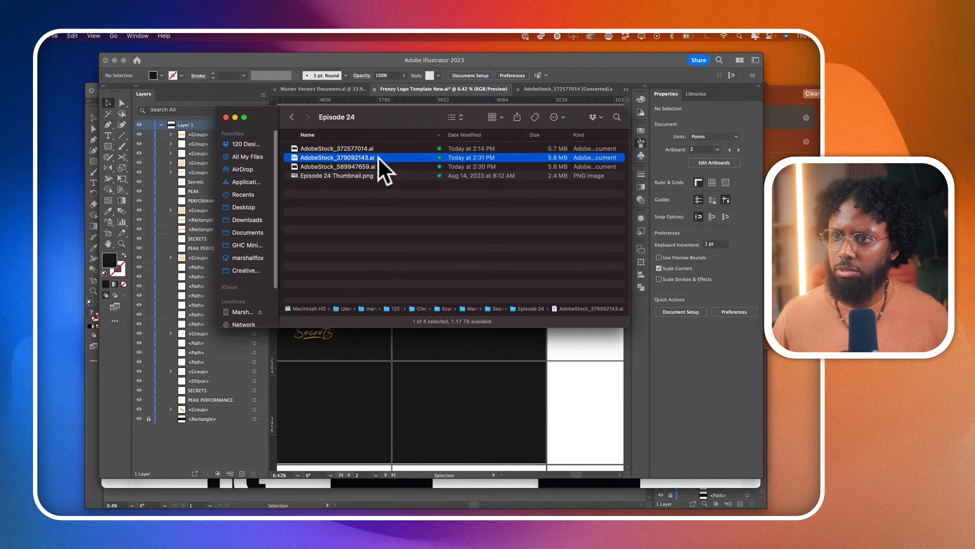
- Open AdobeStock_589947659.ai in Illustrator
{"action": "left_click", "coordinate": [374, 167]}
{"action": "right_click", "coordinate": [374, 166]}
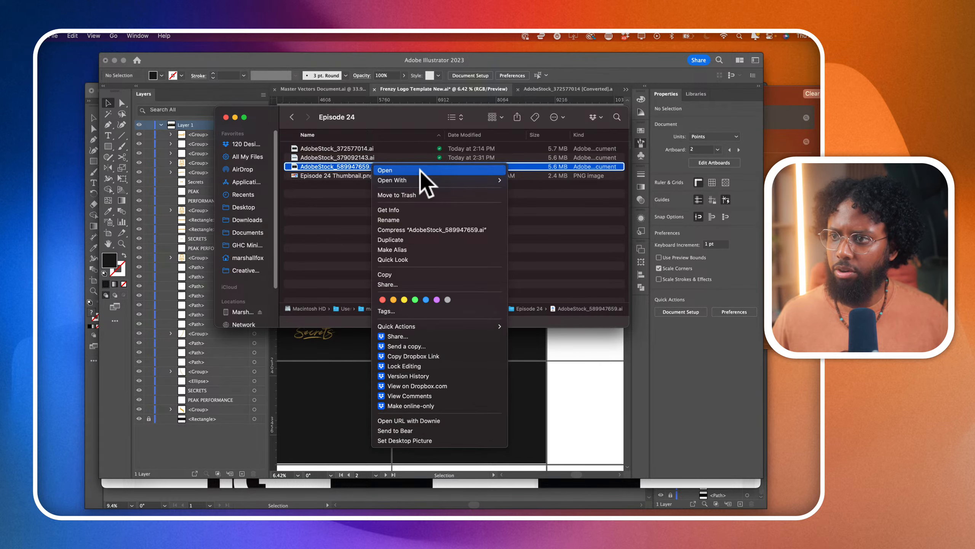
{"action": "mouse_move", "coordinate": [461, 180]}
{"action": "left_click", "coordinate": [517, 195]}
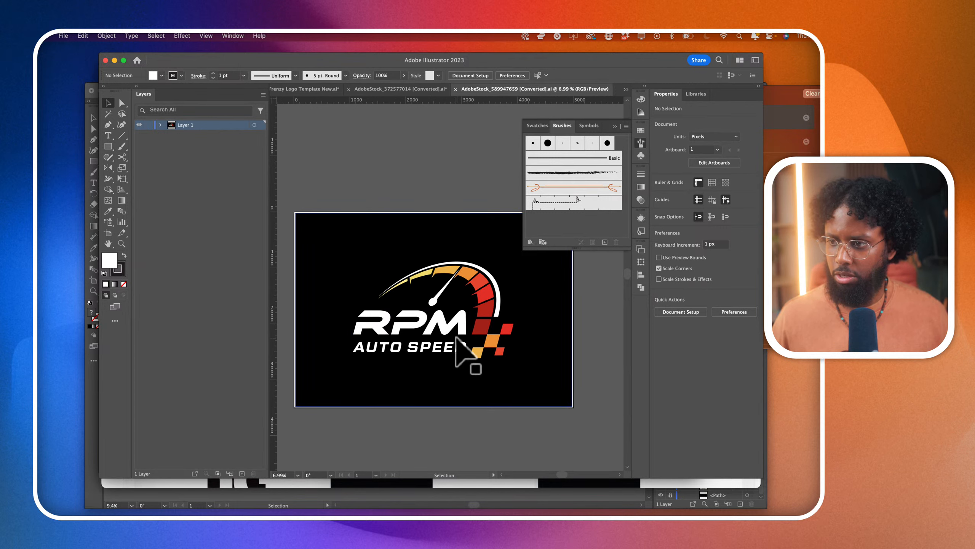
- Lock the black background path of the RPM AUTO SPEED stock artwork
{"action": "left_click", "coordinate": [325, 241]}
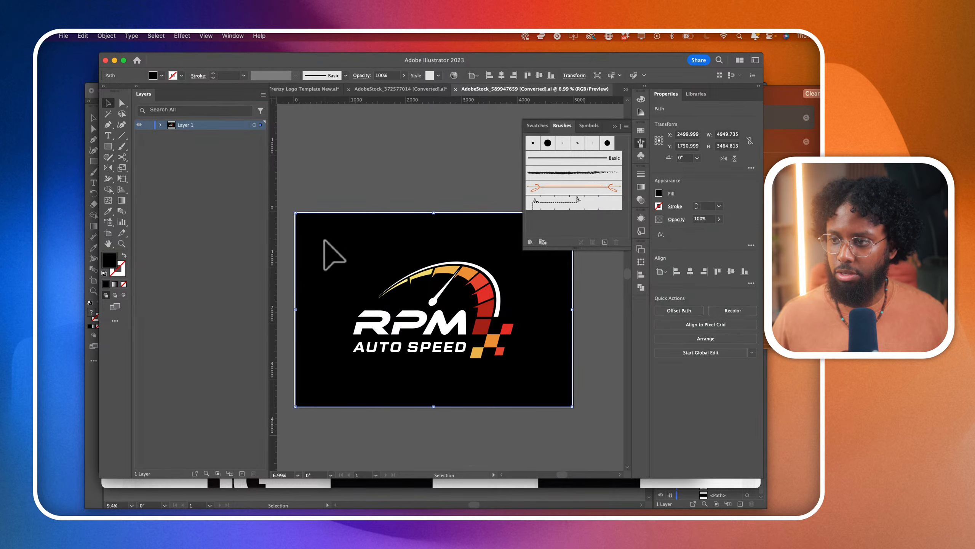
{"action": "left_click", "coordinate": [160, 125]}
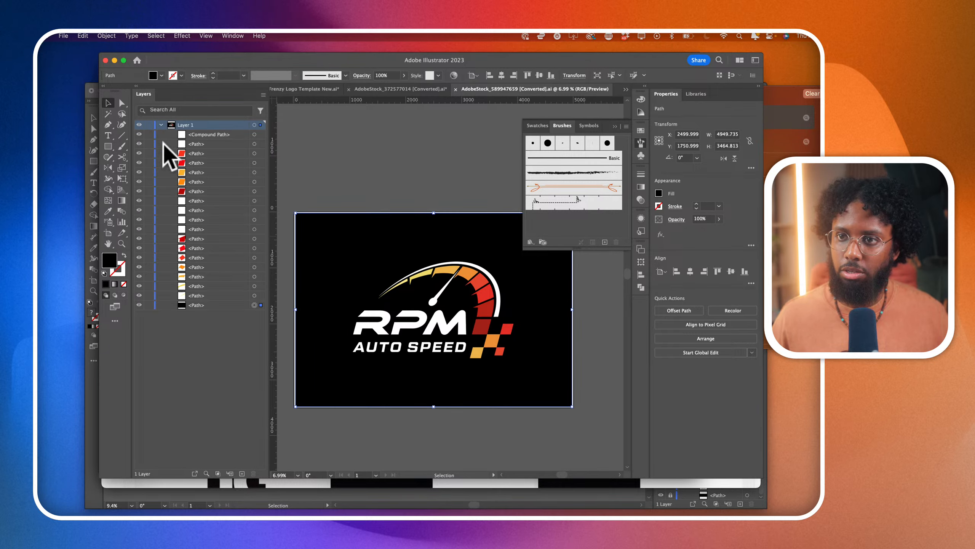
{"action": "left_click", "coordinate": [149, 305]}
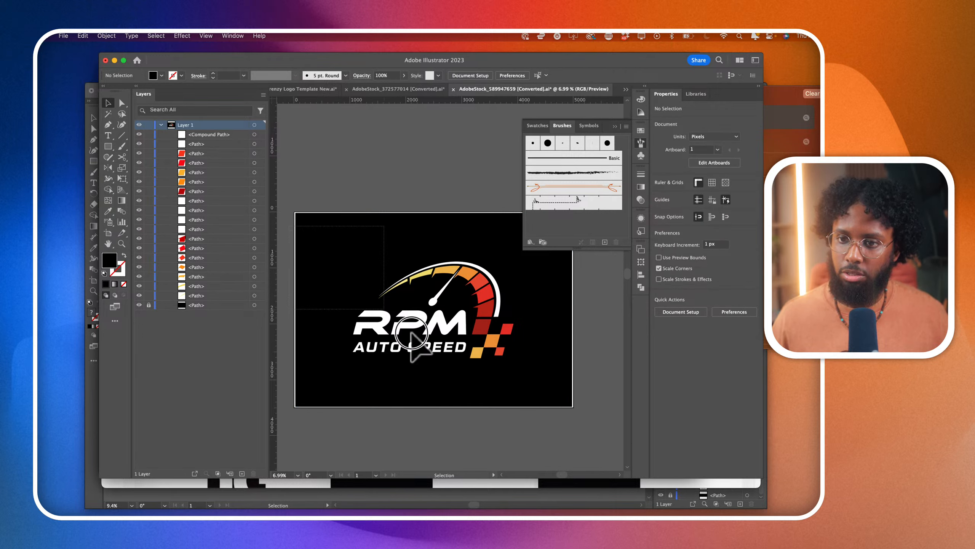
- Copy the complete RPM AUTO SPEED logo artwork and return to the Frenzy Logo Template New document
{"action": "left_click_drag", "start_coordinate": [412, 333], "coordinate": [547, 384]}
{"action": "key", "text": "super+c"}
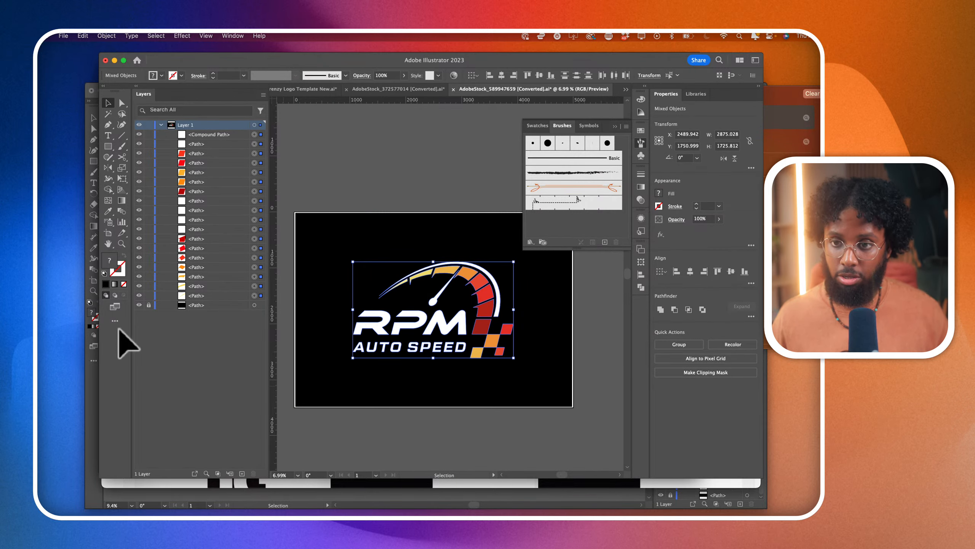
{"action": "left_click", "coordinate": [74, 317]}
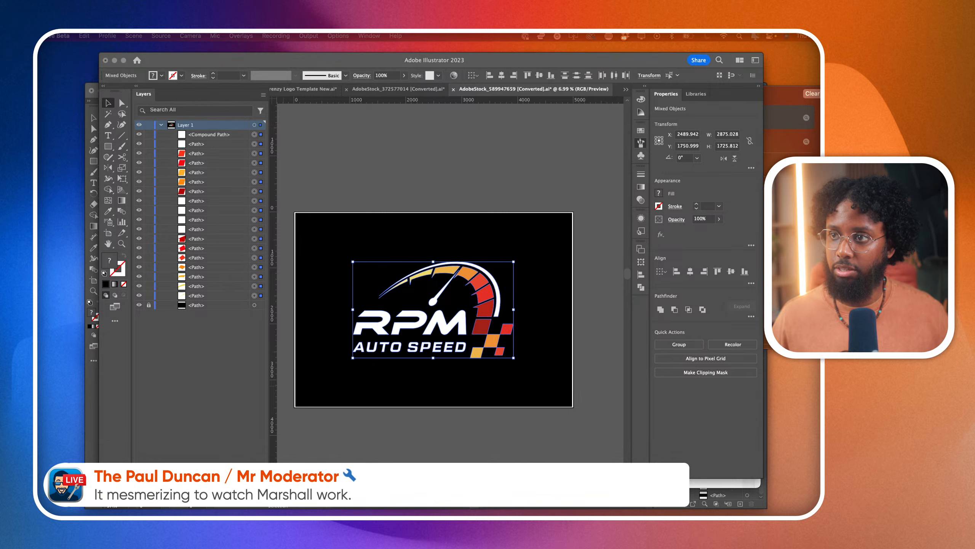
{"action": "left_click", "coordinate": [427, 98]}
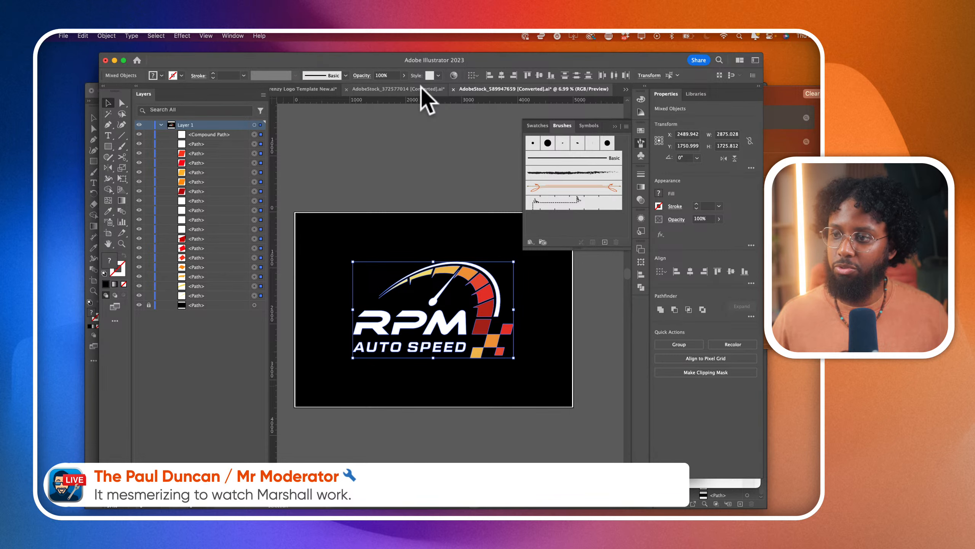
{"action": "left_click", "coordinate": [309, 93]}
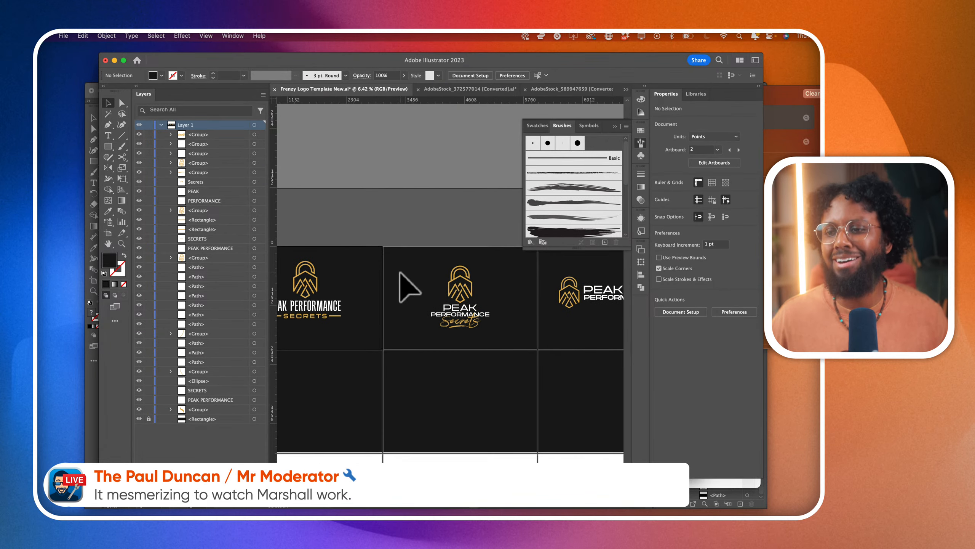
- Paste the RPM logo onto the black artboard below the circular badge and scale it proportionally to under half its size
{"action": "scroll", "coordinate": [400, 272], "scroll_direction": "left", "scroll_amount": 7}
{"action": "scroll", "coordinate": [420, 365], "scroll_direction": "up", "scroll_amount": 3}
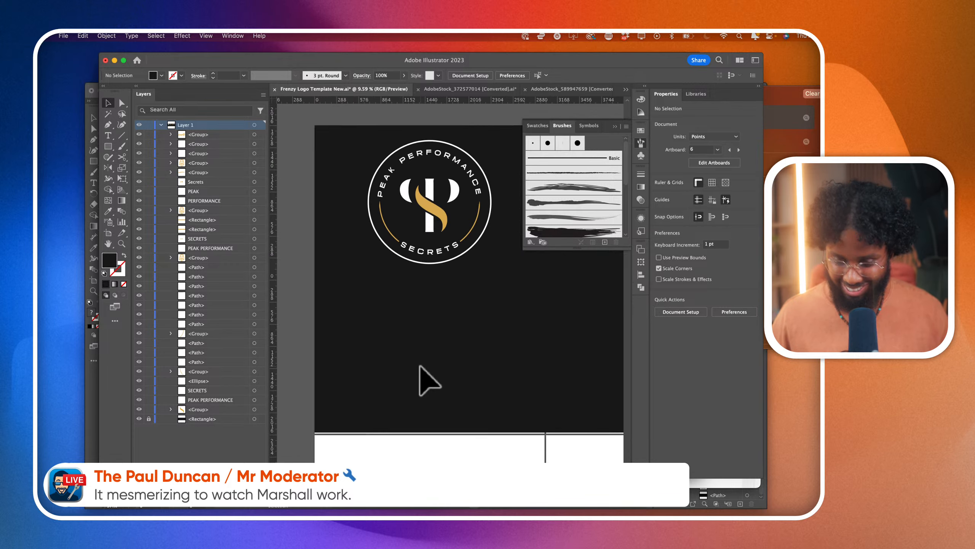
{"action": "key", "text": "super+v"}
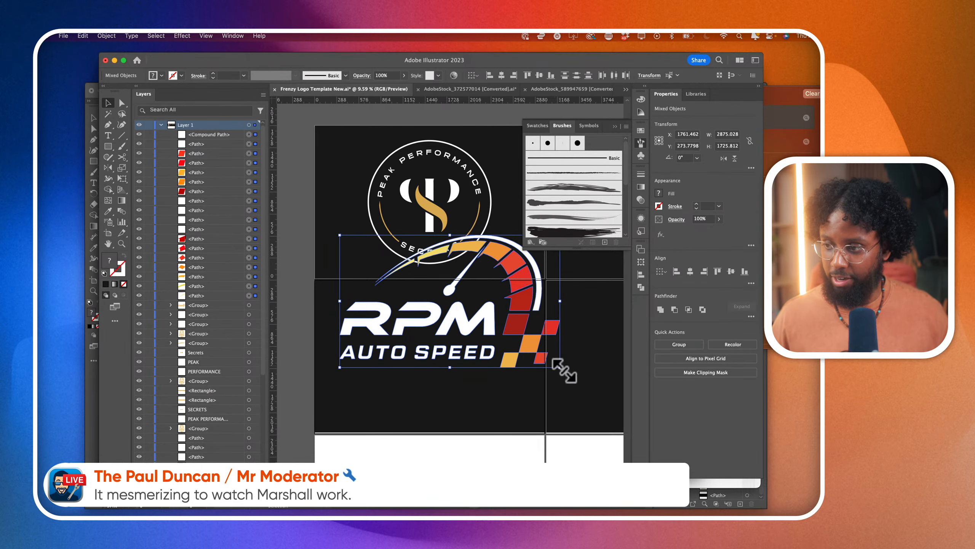
{"action": "left_click_drag", "start_coordinate": [563, 369], "coordinate": [478, 363]}
{"action": "left_click", "coordinate": [488, 364]}
- Add an area text box directly below the RPM logo containing the word PEAK
{"action": "scroll", "coordinate": [442, 365], "scroll_direction": "up", "scroll_amount": 1}
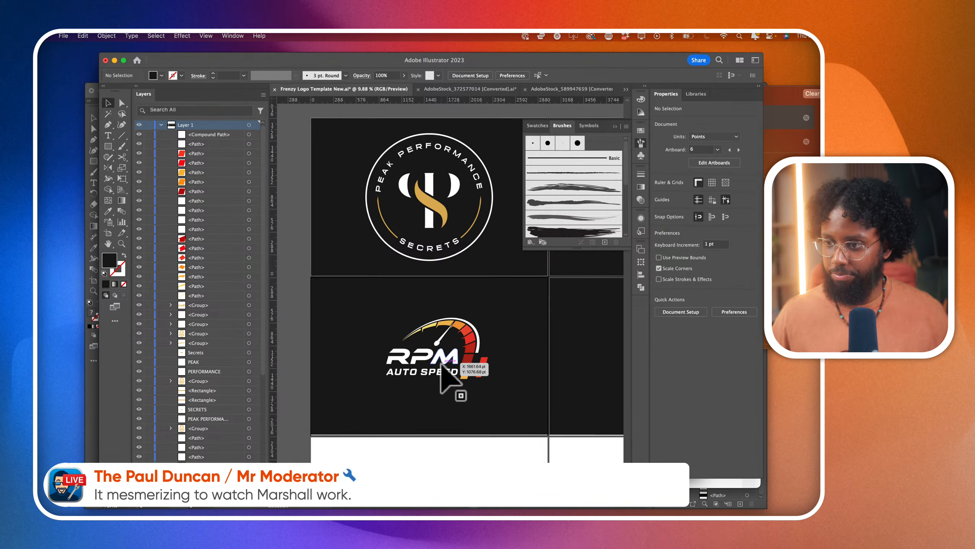
{"action": "scroll", "coordinate": [442, 375], "scroll_direction": "up", "scroll_amount": 1}
{"action": "scroll", "coordinate": [421, 371], "scroll_direction": "up", "scroll_amount": 1}
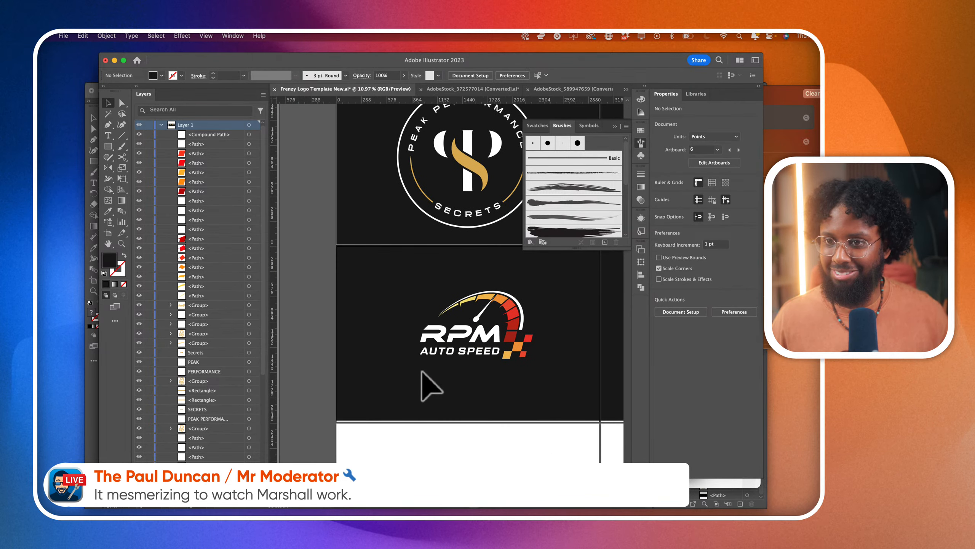
{"action": "left_click", "coordinate": [108, 136]}
{"action": "left_click_drag", "start_coordinate": [384, 368], "coordinate": [572, 437]}
{"action": "type", "text": "PEAK"}
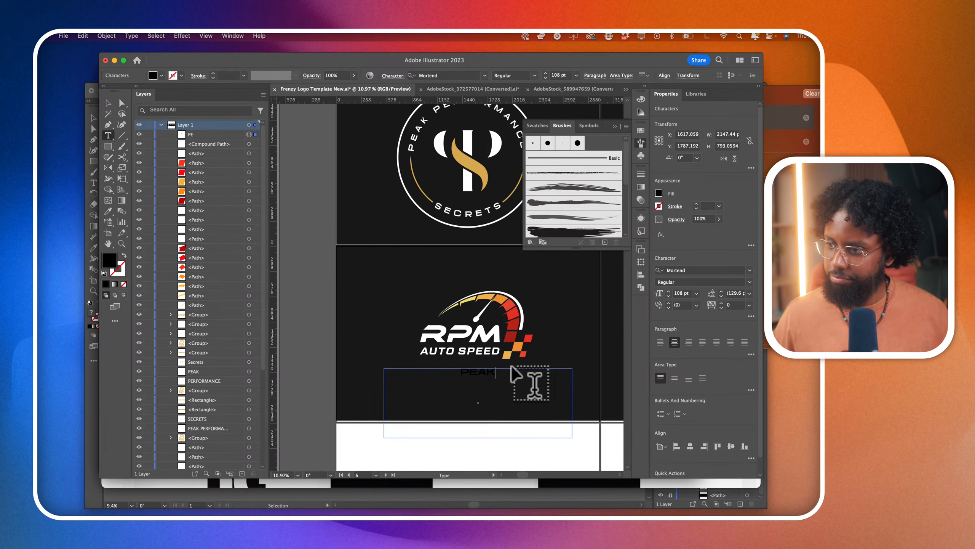
- Set the new PEAK text to 195 pt with a white fill
{"action": "left_click_drag", "start_coordinate": [523, 380], "coordinate": [405, 371]}
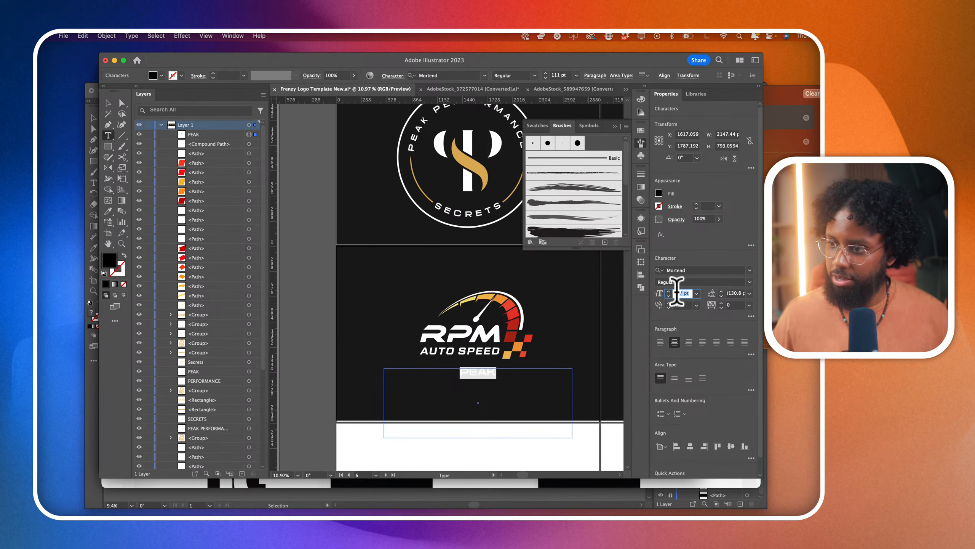
{"action": "scroll", "coordinate": [677, 293], "scroll_direction": "up", "scroll_amount": 15}
{"action": "left_click", "coordinate": [659, 194]}
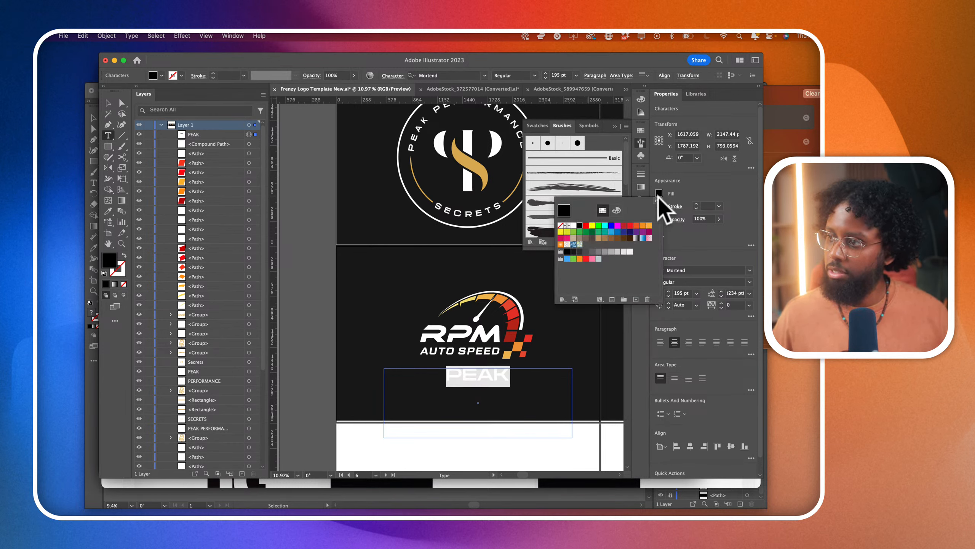
{"action": "left_click", "coordinate": [573, 225]}
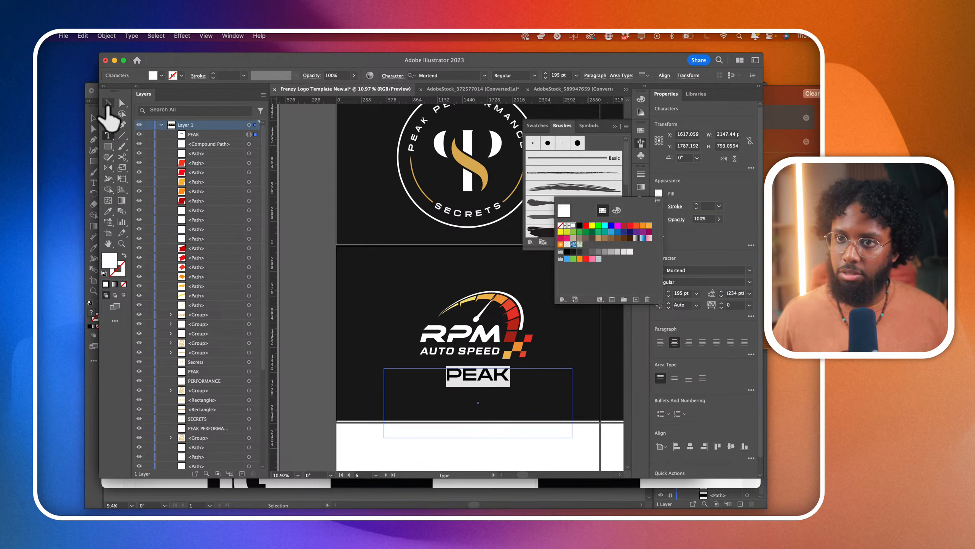
{"action": "left_click", "coordinate": [108, 104]}
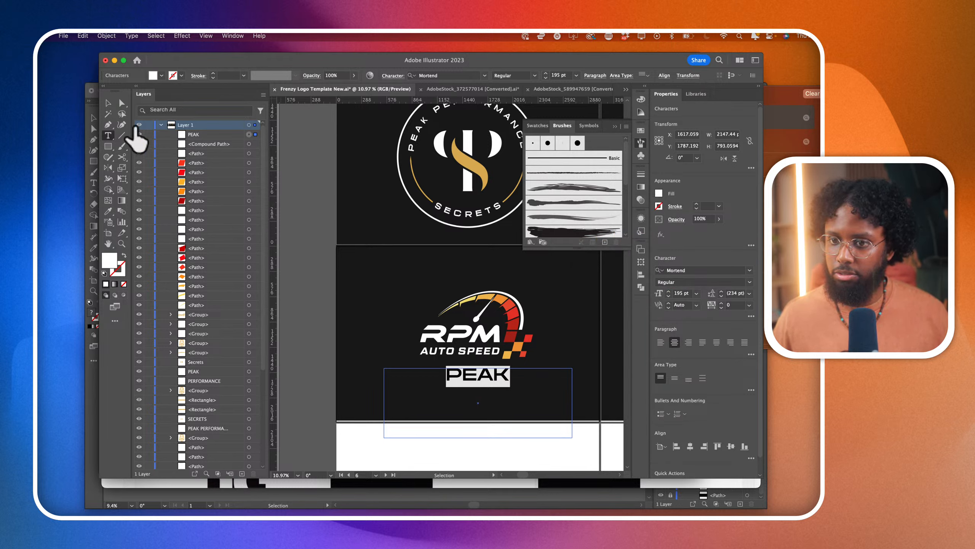
{"action": "left_click", "coordinate": [108, 103]}
- Delete the RPM letters and the AUTO SPEED lettering, keeping only the speedometer and checkered squares
{"action": "scroll", "coordinate": [496, 378], "scroll_direction": "up", "scroll_amount": 2}
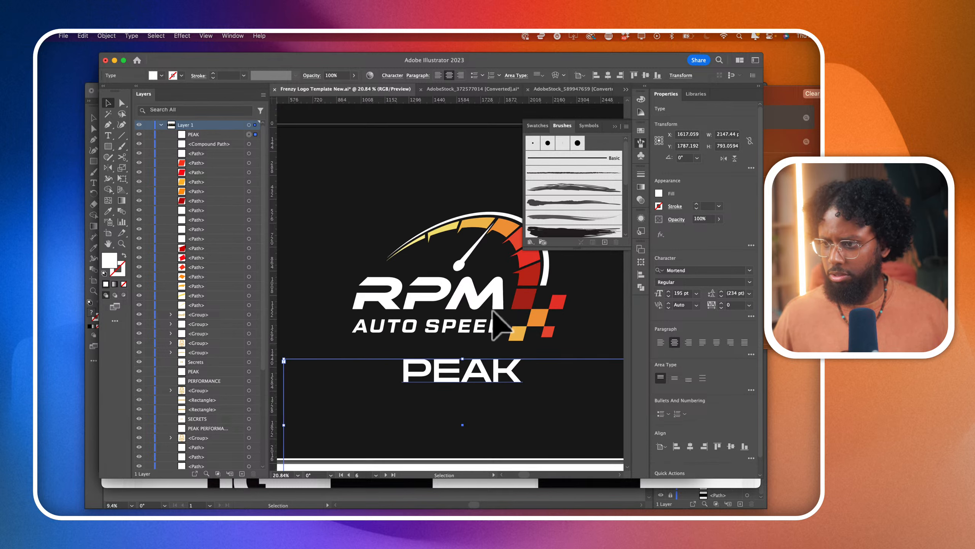
{"action": "left_click", "coordinate": [494, 306]}
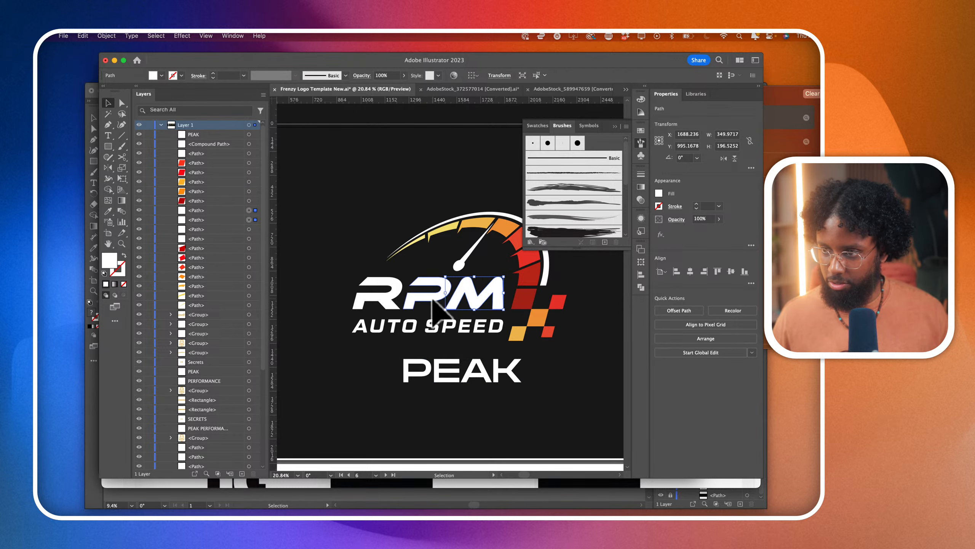
{"action": "left_click", "coordinate": [433, 300], "text": "shift"}
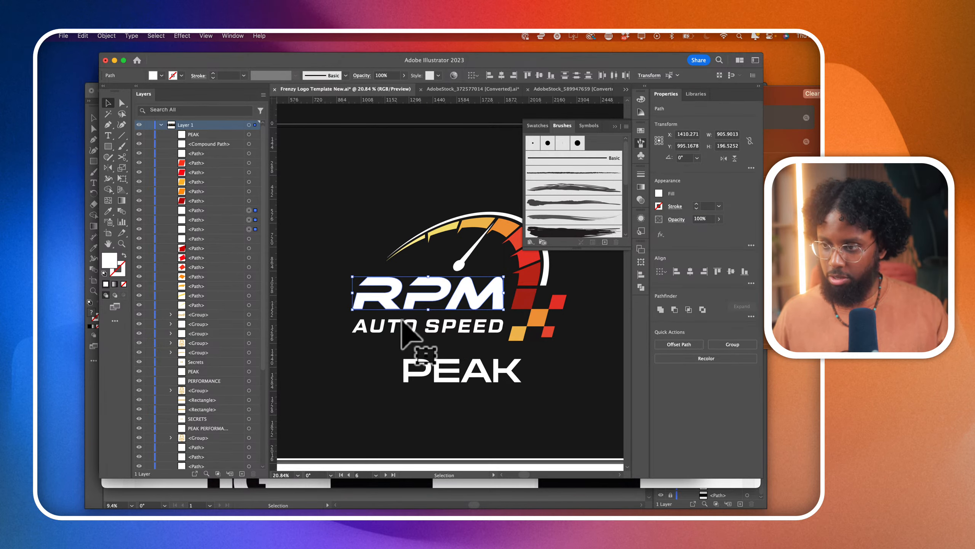
{"action": "key", "text": "Delete"}
{"action": "left_click", "coordinate": [436, 330]}
{"action": "key", "text": "Delete"}
- Move the PEAK text up directly beneath the speedometer needle, beside the checkered squares, and enlarge it to 222 pt
{"action": "double_click", "coordinate": [460, 372]}
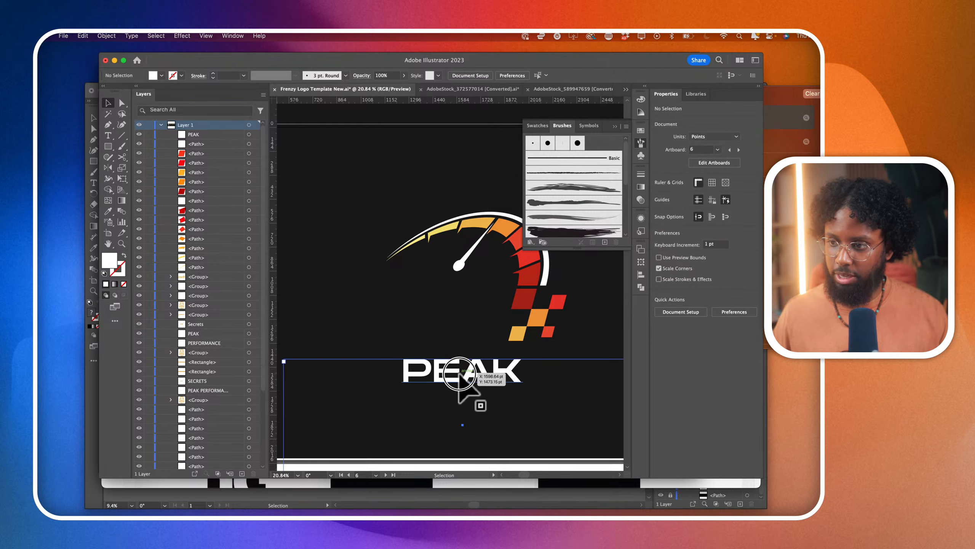
{"action": "left_click", "coordinate": [108, 103]}
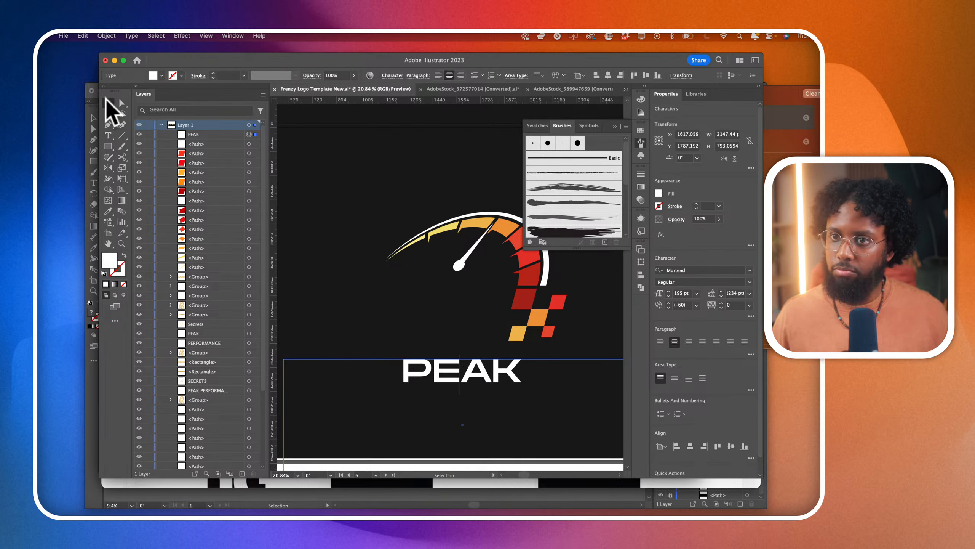
{"action": "scroll", "coordinate": [283, 270], "scroll_direction": "down", "scroll_amount": 2}
{"action": "left_click_drag", "start_coordinate": [408, 346], "coordinate": [390, 297]}
{"action": "key", "text": "shift+Up"}
{"action": "key", "text": "shift+Up"}
{"action": "key", "text": "shift+Up"}
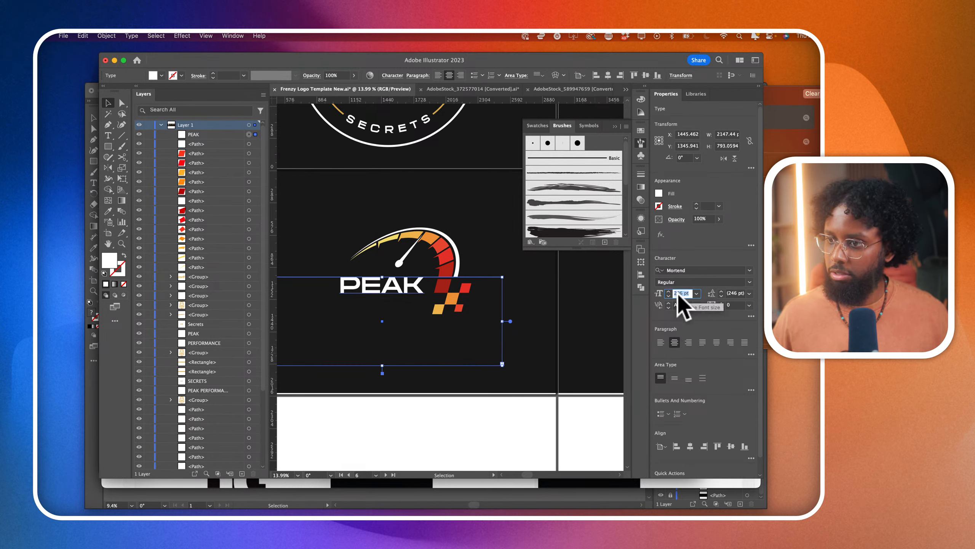
- Change the PEAK text's font to EthnocentricRg-Bold, picked from the fonts similar to Grandma's Television
{"action": "left_click", "coordinate": [750, 271]}
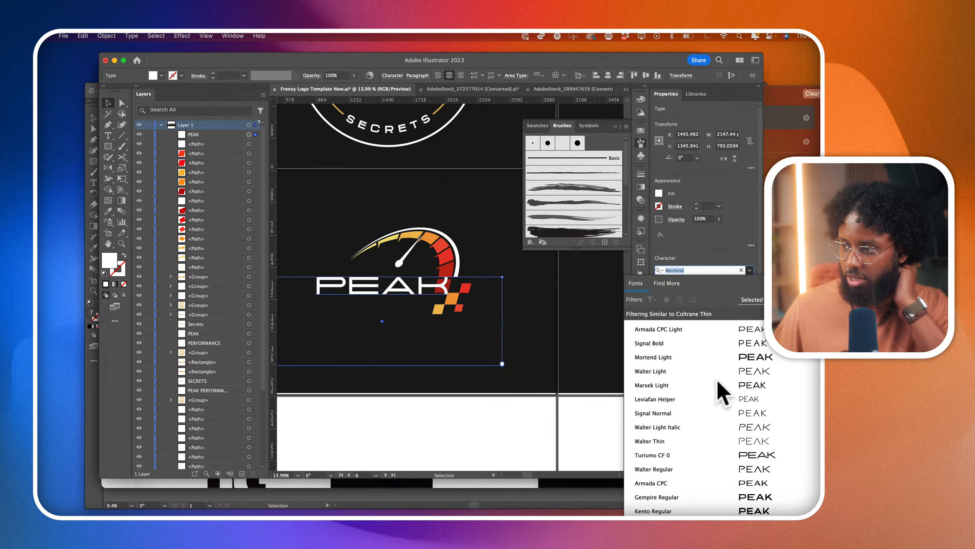
{"action": "left_click", "coordinate": [806, 314]}
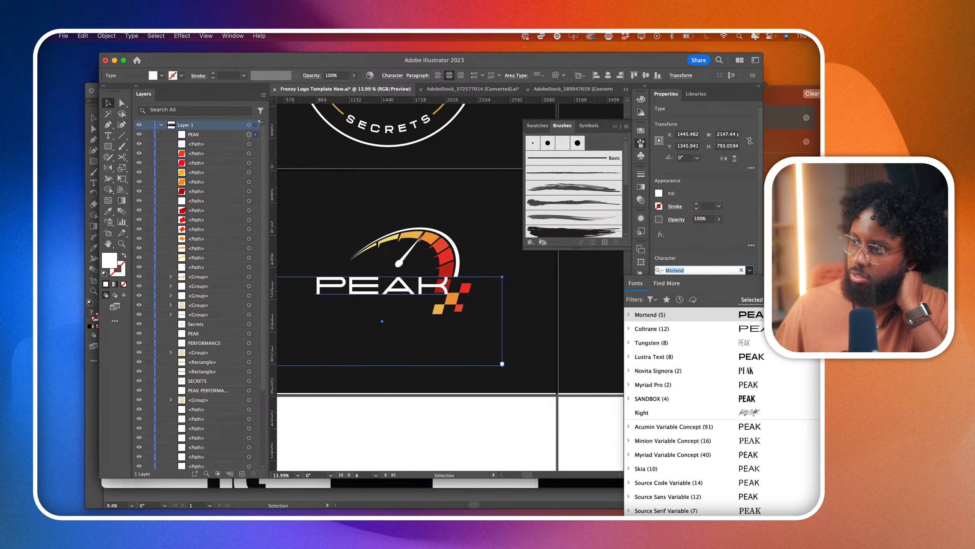
{"action": "scroll", "coordinate": [755, 419], "scroll_direction": "down", "scroll_amount": 20}
{"action": "scroll", "coordinate": [755, 420], "scroll_direction": "down", "scroll_amount": 15}
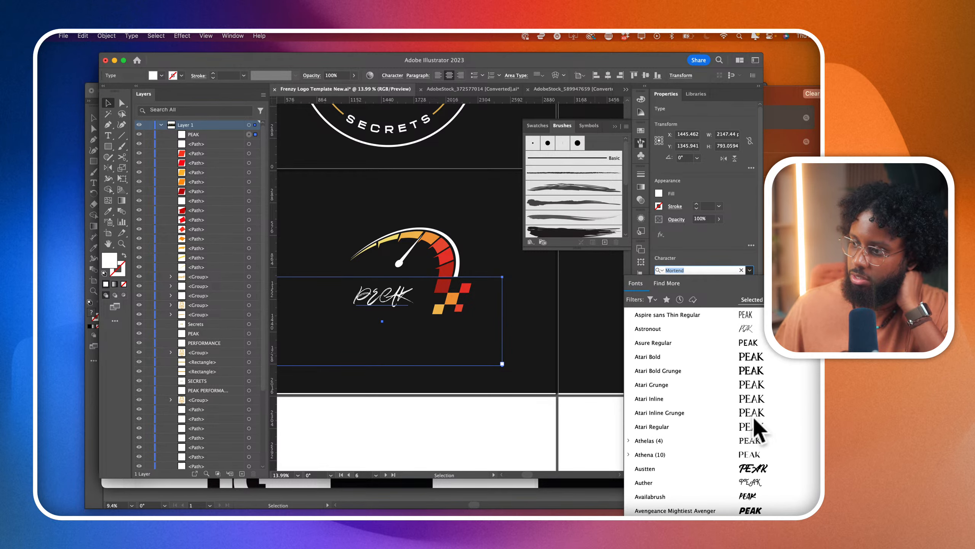
{"action": "scroll", "coordinate": [759, 424], "scroll_direction": "down", "scroll_amount": 5}
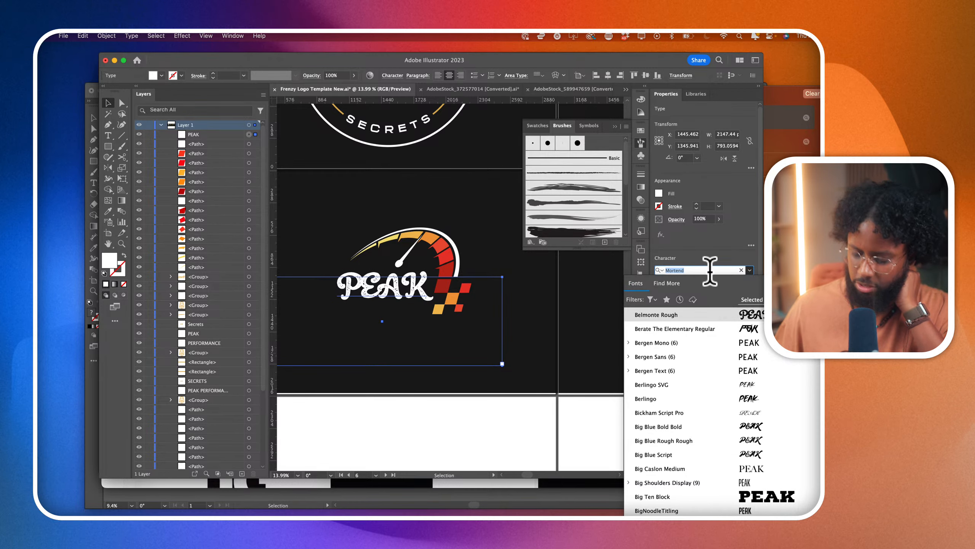
{"action": "type", "text": "GRAND"}
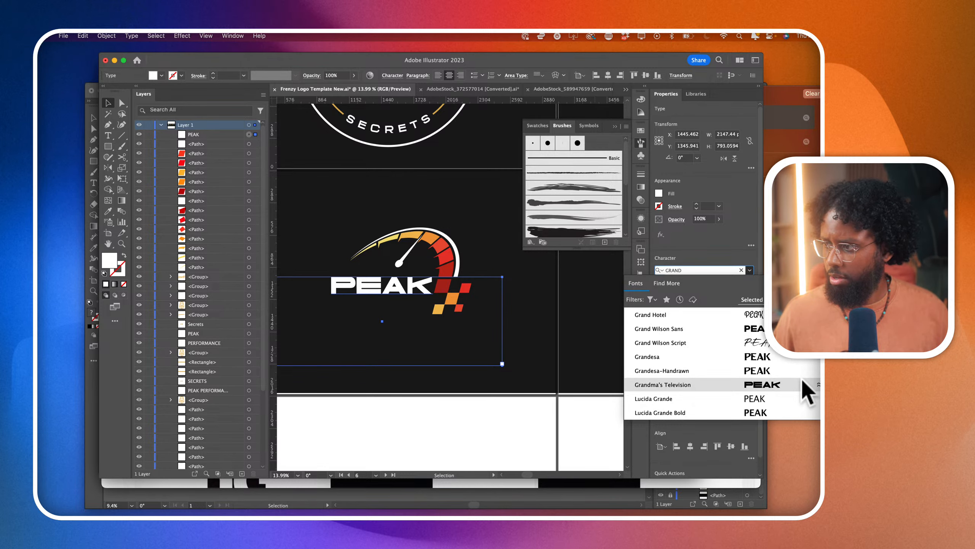
{"action": "left_click", "coordinate": [817, 385]}
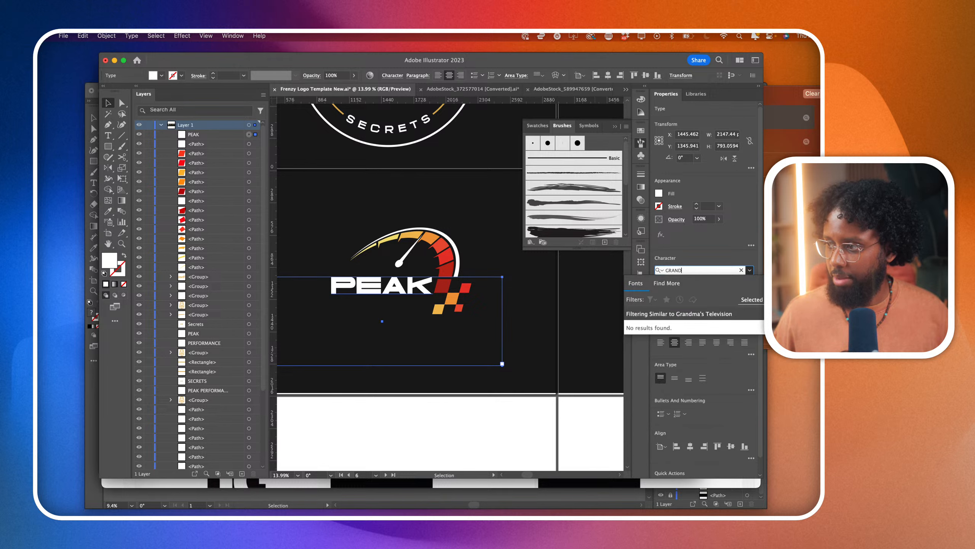
{"action": "left_click", "coordinate": [741, 269]}
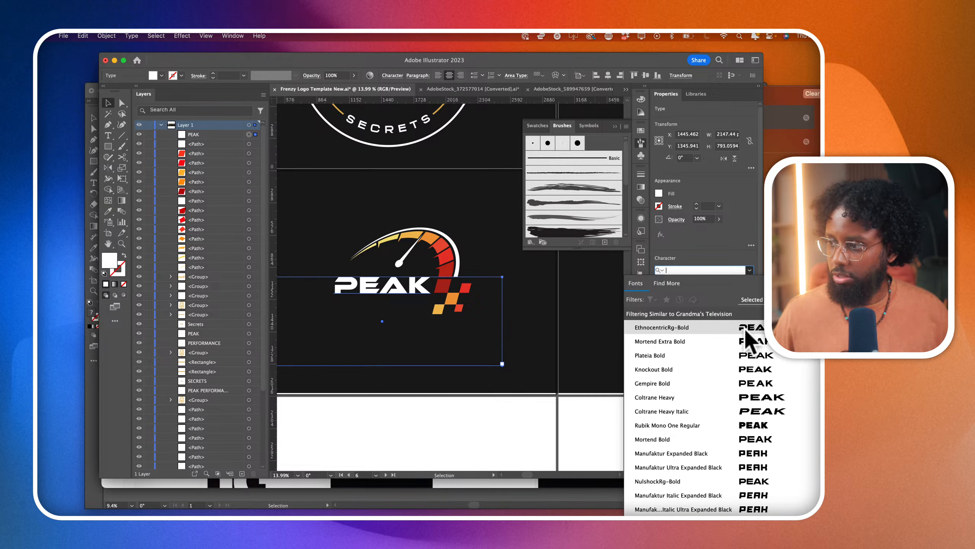
{"action": "left_click", "coordinate": [746, 330]}
- Shorten the PEAK text frame to about 193 pt high so that it ends just below the lettering
{"action": "scroll", "coordinate": [369, 279], "scroll_direction": "up", "scroll_amount": 5}
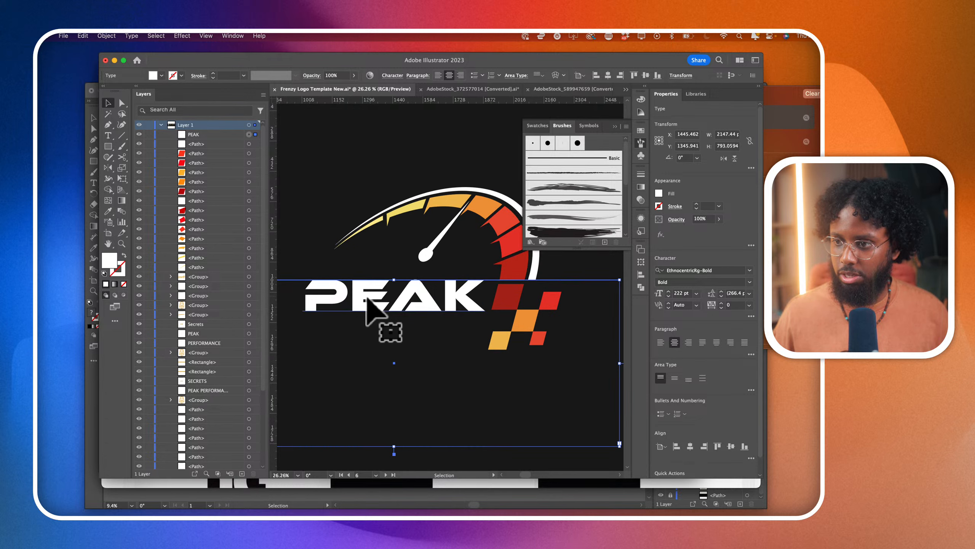
{"action": "double_click", "coordinate": [343, 296]}
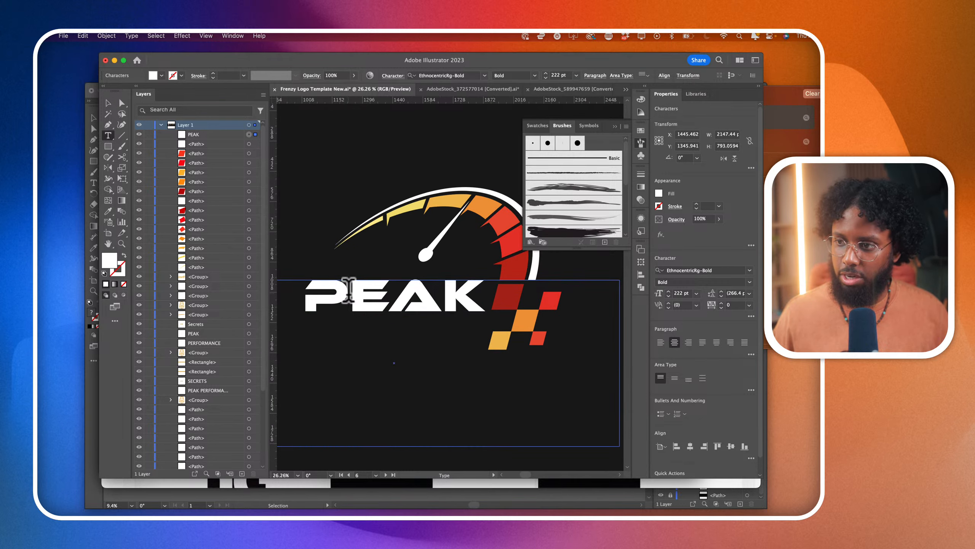
{"action": "scroll", "coordinate": [370, 301], "scroll_direction": "down", "scroll_amount": 5}
{"action": "left_click", "coordinate": [108, 103]}
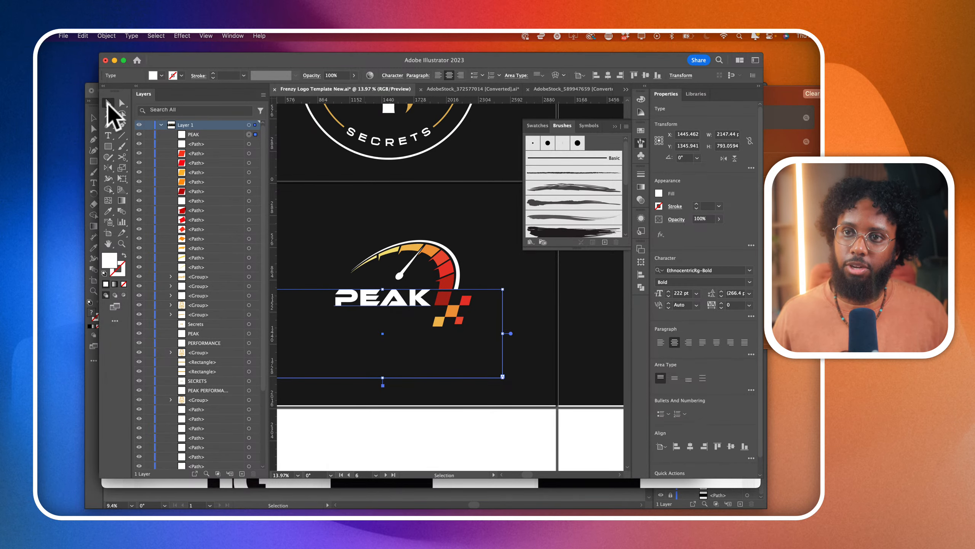
{"action": "left_click_drag", "start_coordinate": [386, 383], "coordinate": [371, 339]}
{"action": "scroll", "coordinate": [351, 304], "scroll_direction": "up", "scroll_amount": 4}
- Duplicate the PEAK text directly below itself and set the copy's size to 49 pt
{"action": "double_click", "coordinate": [393, 334]}
{"action": "double_click", "coordinate": [394, 334]}
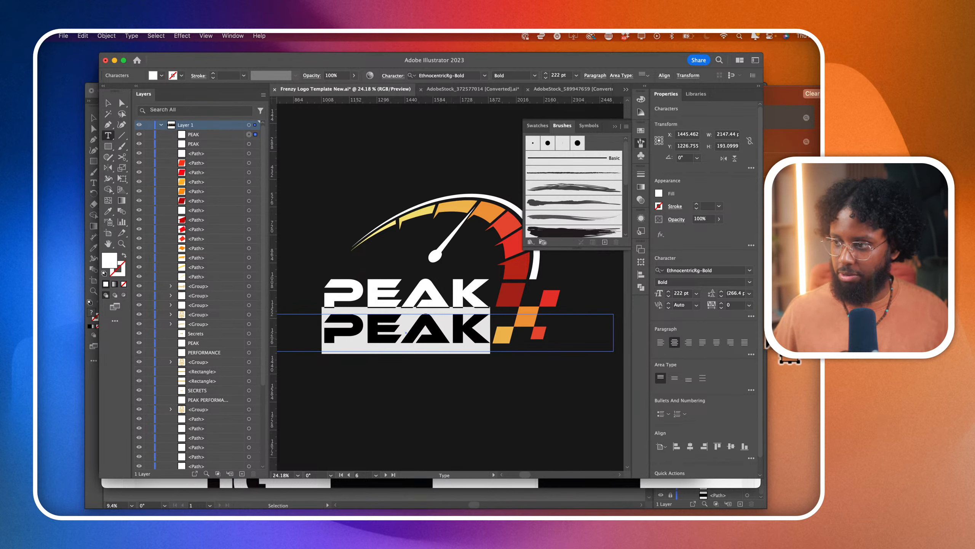
{"action": "left_click", "coordinate": [681, 294]}
{"action": "scroll", "coordinate": [681, 293], "scroll_direction": "down", "scroll_amount": 10}
{"action": "scroll", "coordinate": [682, 297], "scroll_direction": "down", "scroll_amount": 8}
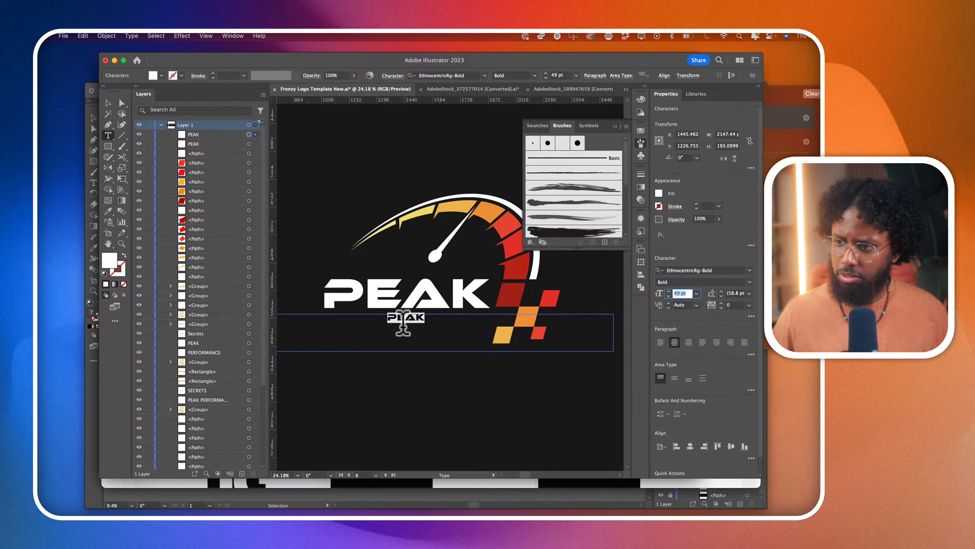
- Replace the wording of the small lower text with PERFORMANCE
{"action": "left_click", "coordinate": [404, 322]}
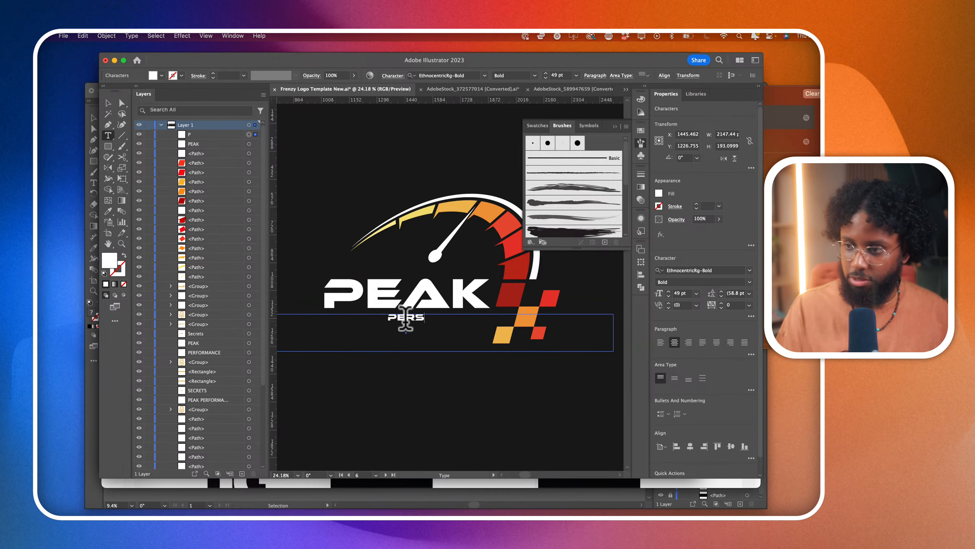
{"action": "type", "text": "PERFORMANC"}
{"action": "key", "text": "BackSpace"}
{"action": "key", "text": "BackSpace"}
{"action": "type", "text": "CE"}
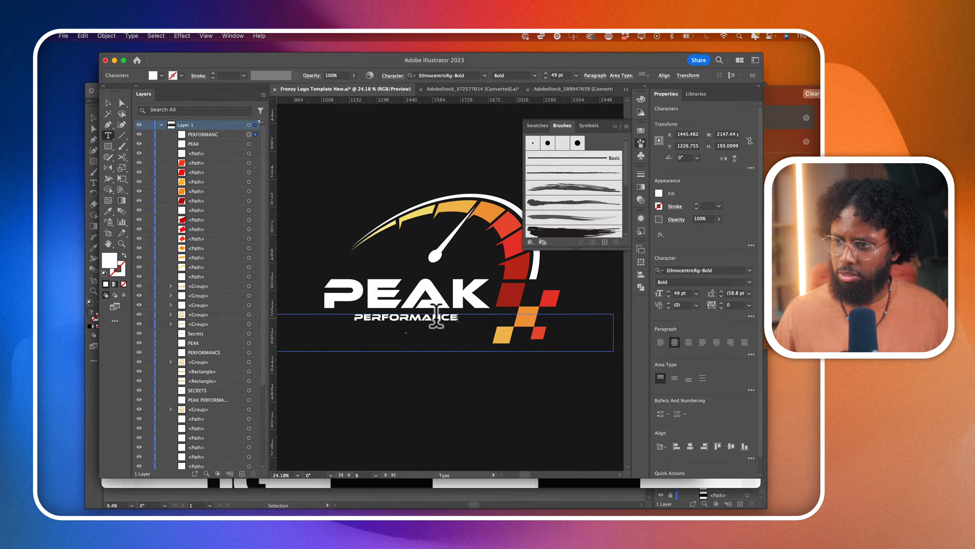
- Enlarge the PERFORMANCE text to 76 pt so it nearly matches the width of PEAK
{"action": "left_click_drag", "start_coordinate": [467, 314], "coordinate": [271, 313]}
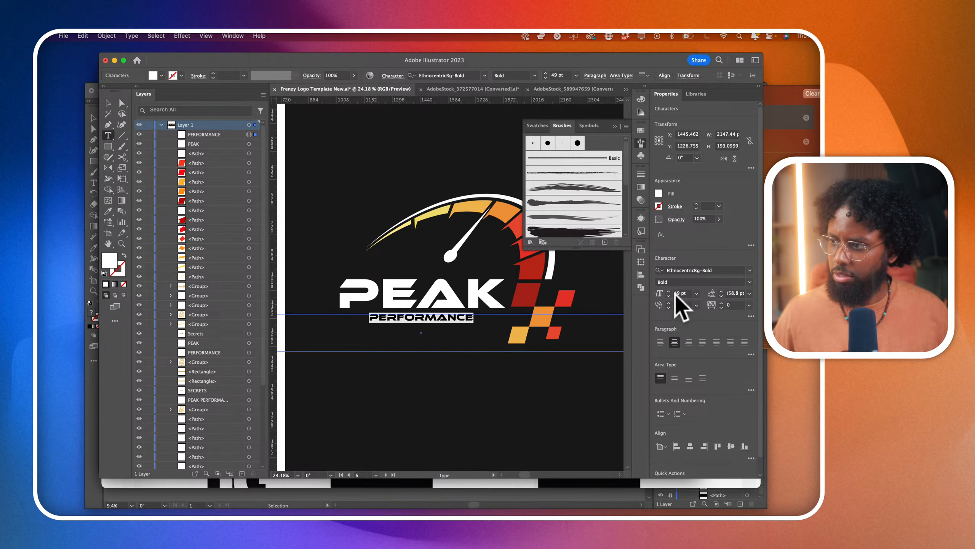
{"action": "key", "text": "shift+Up"}
{"action": "key", "text": "shift+Up"}
{"action": "key", "text": "shift+Up"}
{"action": "key", "text": "shift+Down"}
{"action": "key", "text": "shift+Down"}
{"action": "key", "text": "Up"}
{"action": "key", "text": "Up"}
{"action": "key", "text": "Up"}
{"action": "key", "text": "Up"}
{"action": "key", "text": "Up"}
{"action": "key", "text": "Up"}
{"action": "key", "text": "Up"}
{"action": "key", "text": "Up"}
{"action": "key", "text": "Up"}
{"action": "key", "text": "Up"}
{"action": "key", "text": "Up"}
{"action": "key", "text": "Up"}
{"action": "key", "text": "Up"}
{"action": "key", "text": "Up"}
{"action": "key", "text": "Up"}
{"action": "key", "text": "Up"}
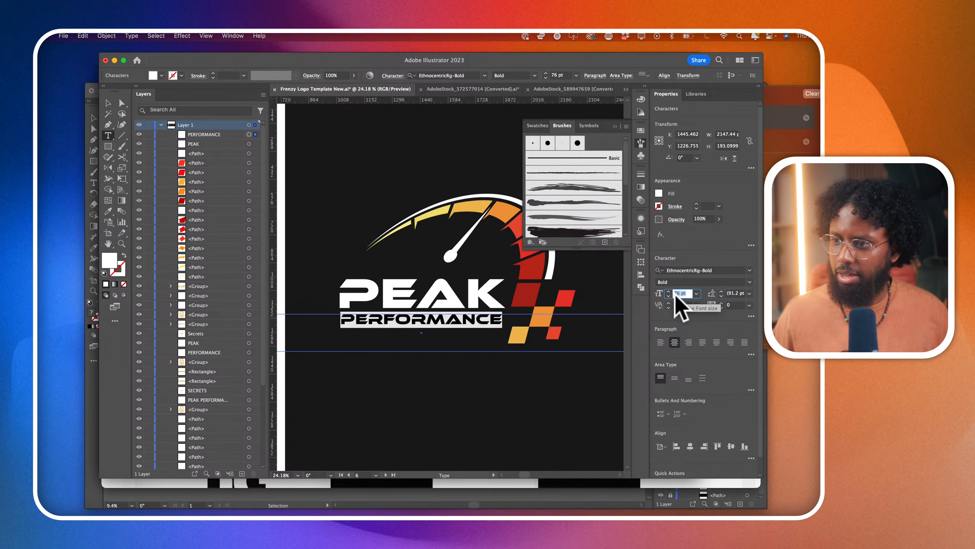
- Change the PERFORMANCE text's font to Mortend Extra Bold and increase its size to 83 pt
{"action": "left_click", "coordinate": [749, 270]}
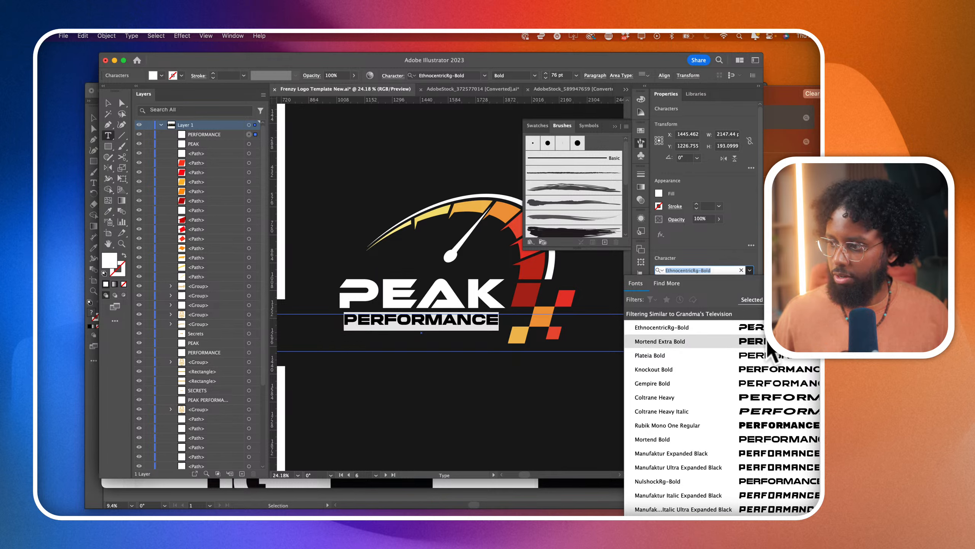
{"action": "left_click", "coordinate": [769, 341]}
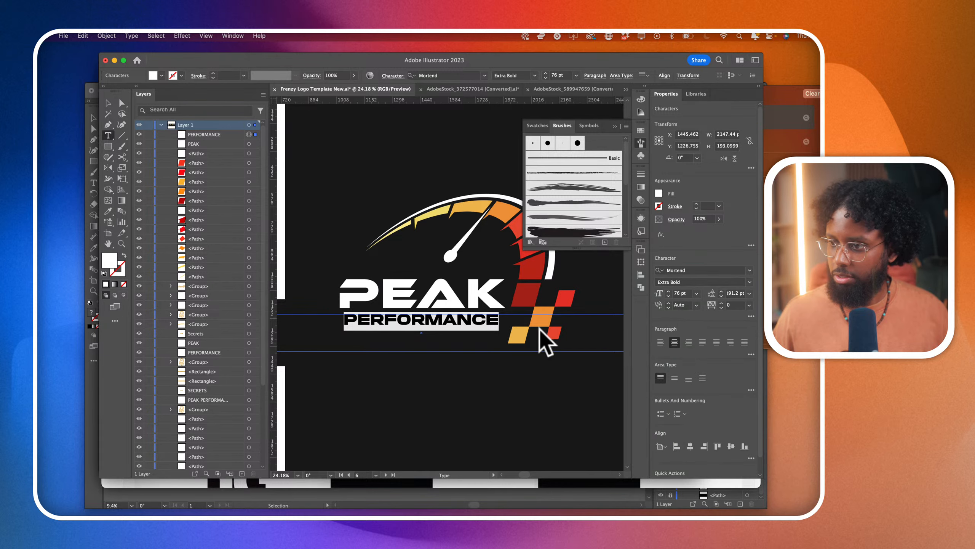
{"action": "left_click", "coordinate": [108, 103]}
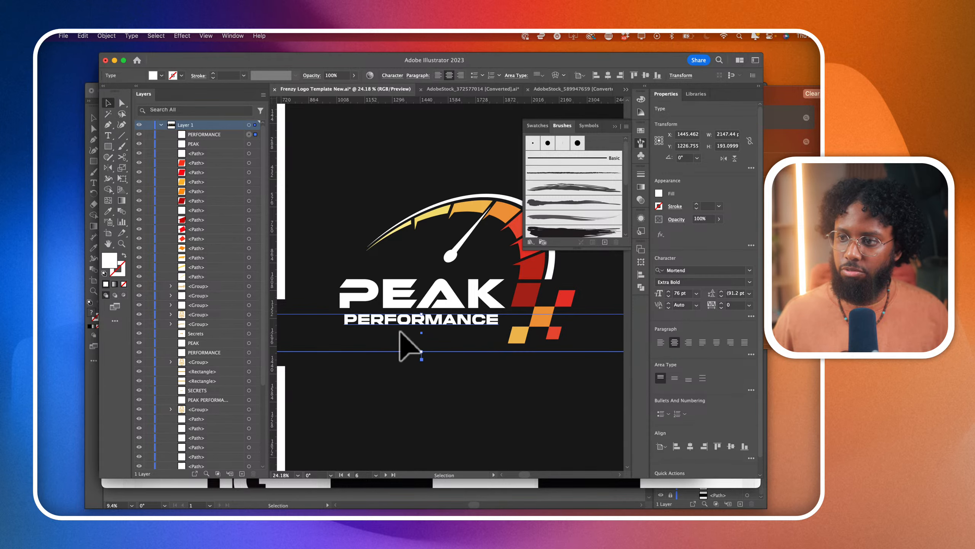
{"action": "key", "text": "Up"}
{"action": "key", "text": "Up"}
{"action": "key", "text": "Up"}
{"action": "key", "text": "Up"}
{"action": "key", "text": "Up"}
{"action": "key", "text": "Up"}
{"action": "key", "text": "Up"}
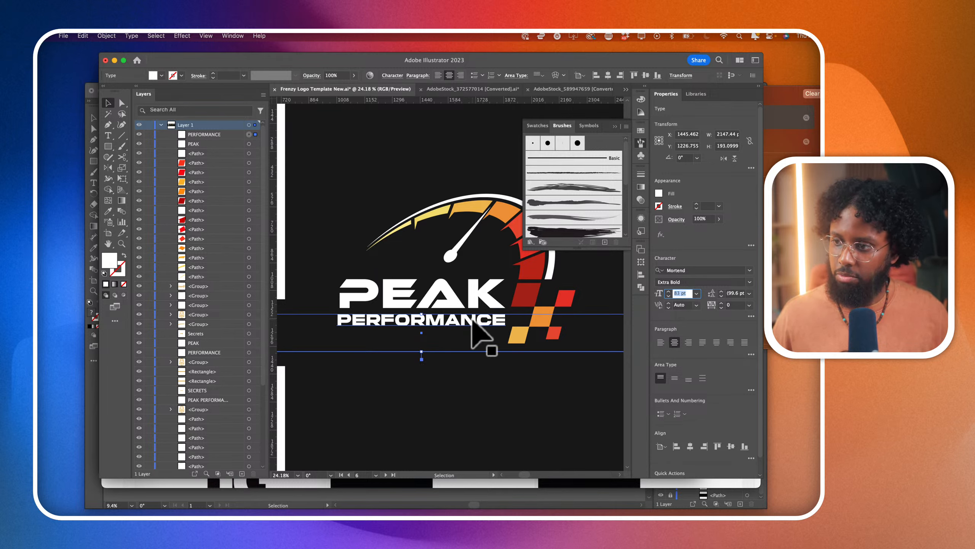
- Move the PERFORMANCE text slightly up and toward the checkered squares, and set its size to 94 pt
{"action": "left_click", "coordinate": [475, 302], "text": "shift"}
{"action": "key", "text": "super+z"}
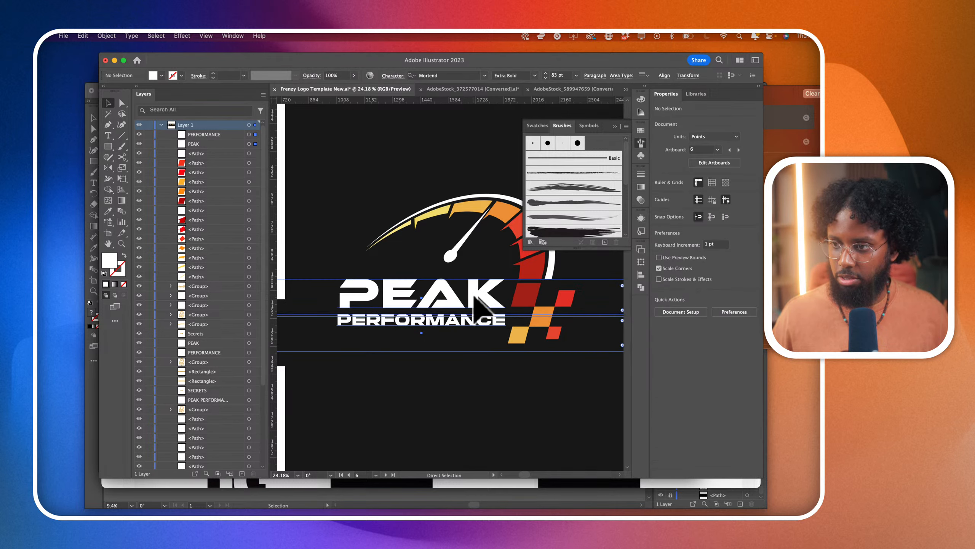
{"action": "left_click", "coordinate": [464, 326], "text": "shift"}
{"action": "mouse_move", "coordinate": [464, 326]}
{"action": "left_mouse_down"}
{"action": "mouse_move", "coordinate": [487, 323]}
{"action": "mouse_move", "coordinate": [464, 326]}
{"action": "left_mouse_up"}
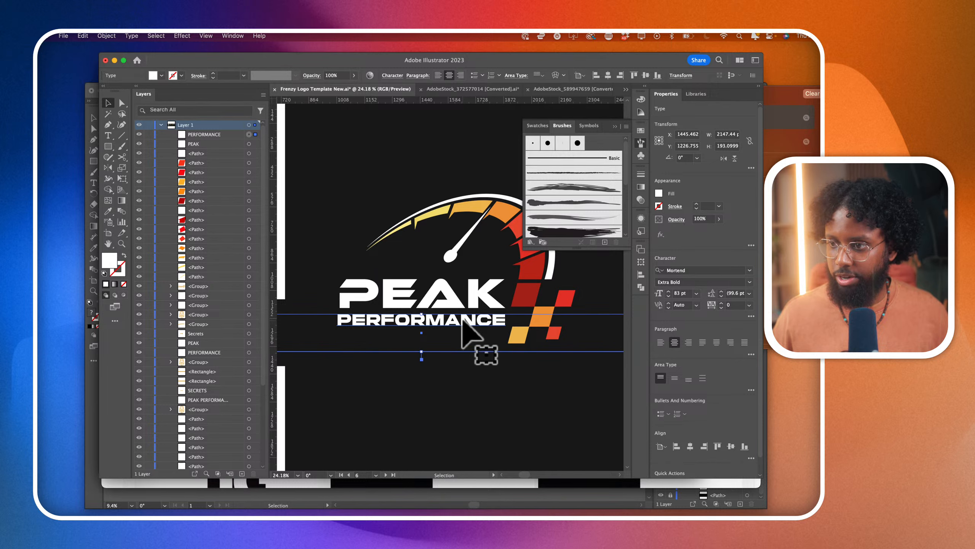
{"action": "left_click", "coordinate": [679, 294]}
{"action": "scroll", "coordinate": [679, 293], "scroll_direction": "up", "scroll_amount": 15}
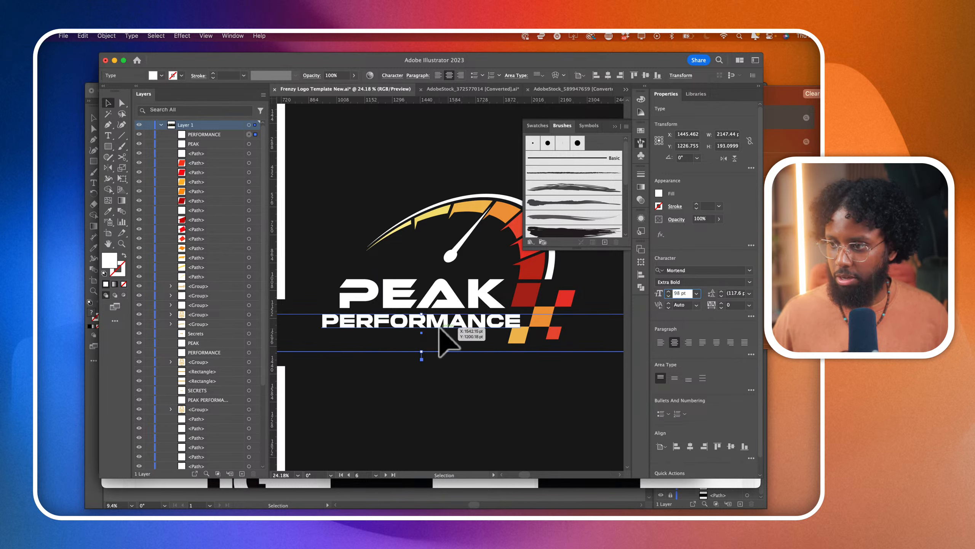
{"action": "left_click_drag", "start_coordinate": [441, 328], "coordinate": [447, 324]}
{"action": "left_click", "coordinate": [679, 293]}
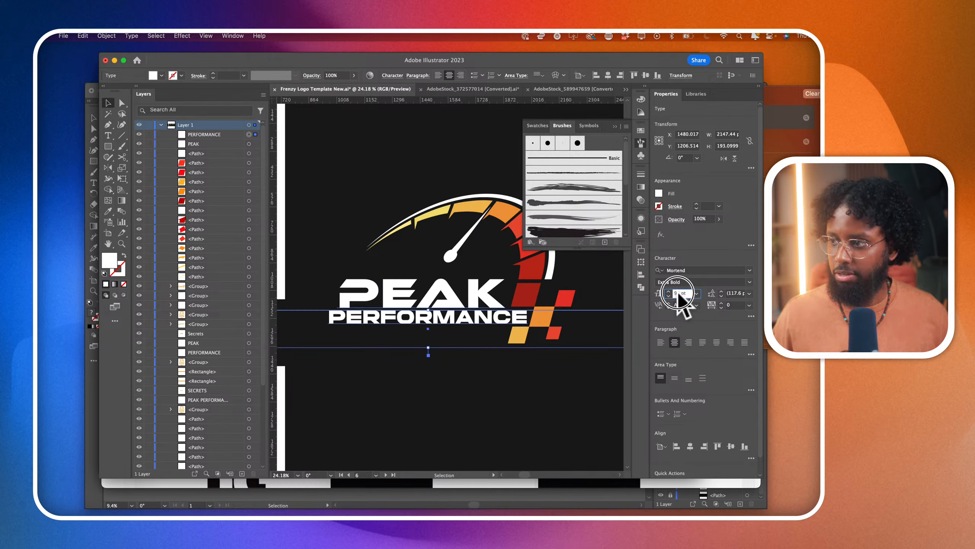
{"action": "type", "text": "4"}
{"action": "key", "text": "Return"}
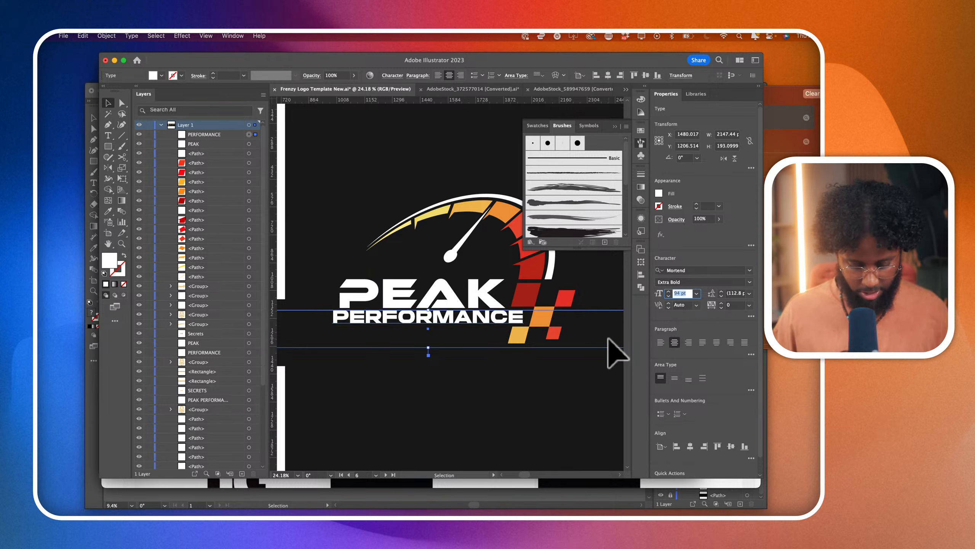
- Convert the PERFORMANCE text to outlines and shear it 12° along the horizontal axis
{"action": "key", "text": "shift+super+o"}
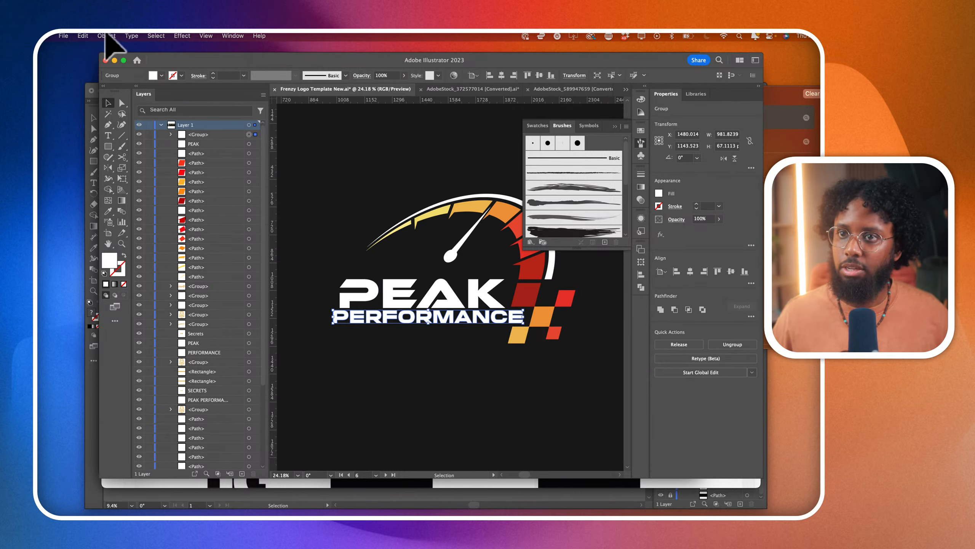
{"action": "left_click", "coordinate": [106, 35]}
{"action": "mouse_move", "coordinate": [127, 49]}
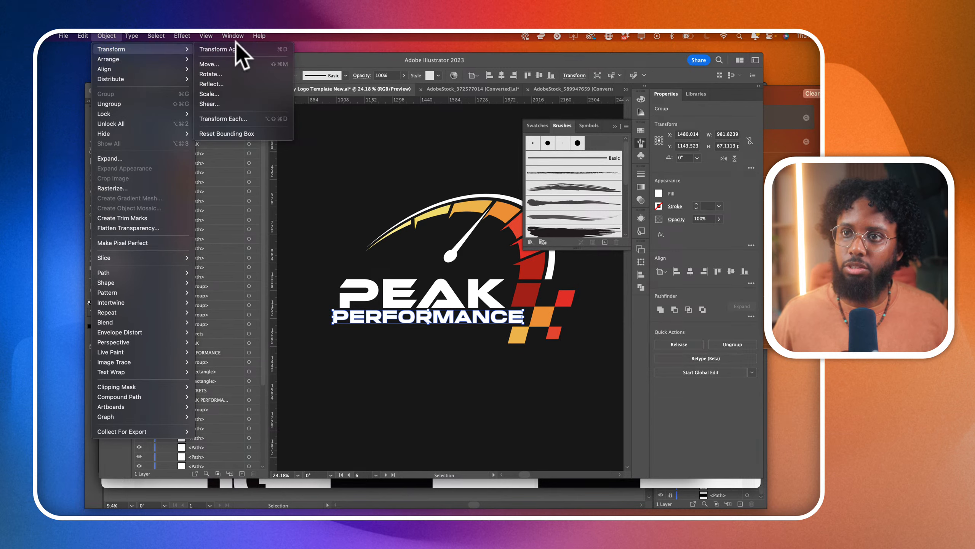
{"action": "left_click", "coordinate": [230, 103]}
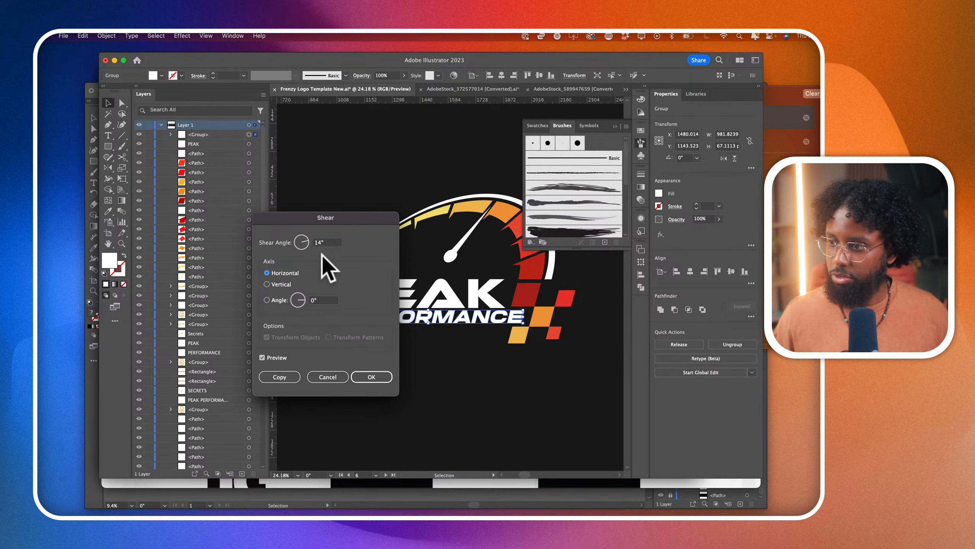
{"action": "double_click", "coordinate": [316, 242]}
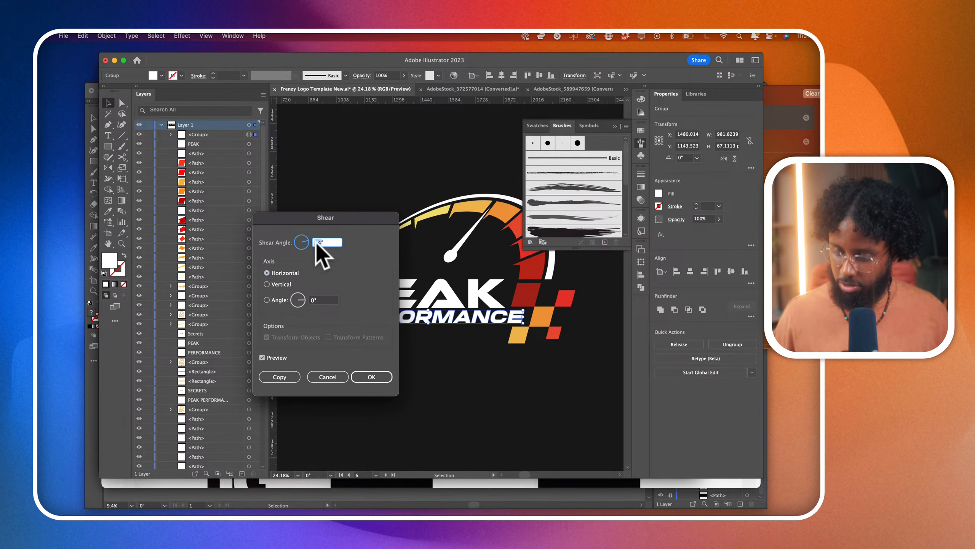
{"action": "type", "text": "13"}
{"action": "key", "text": "Tab"}
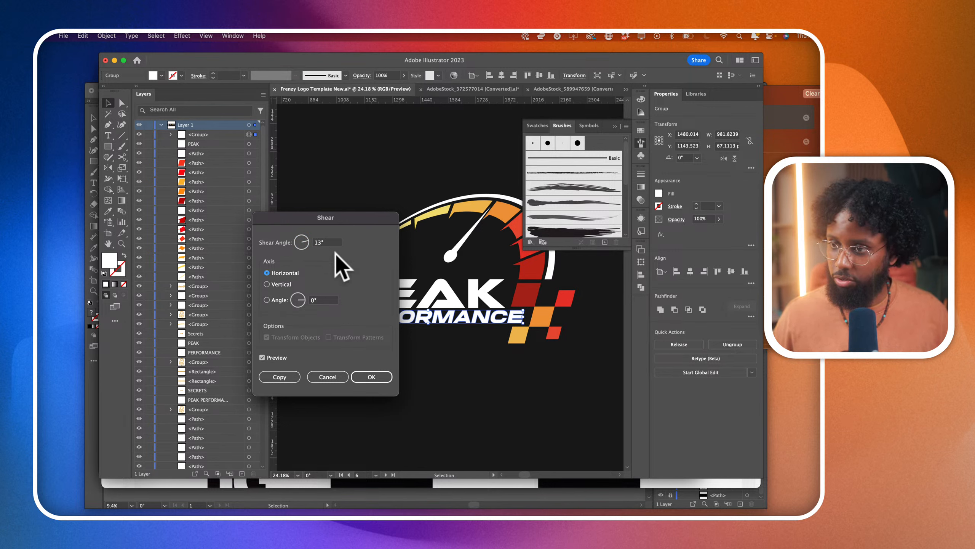
{"action": "left_click", "coordinate": [318, 242]}
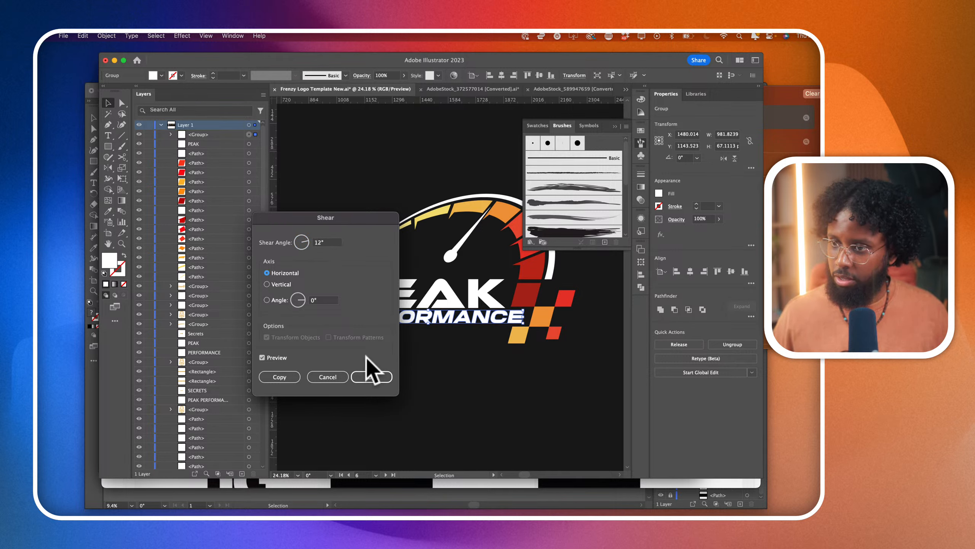
{"action": "left_click", "coordinate": [374, 377]}
{"action": "left_click", "coordinate": [542, 403]}
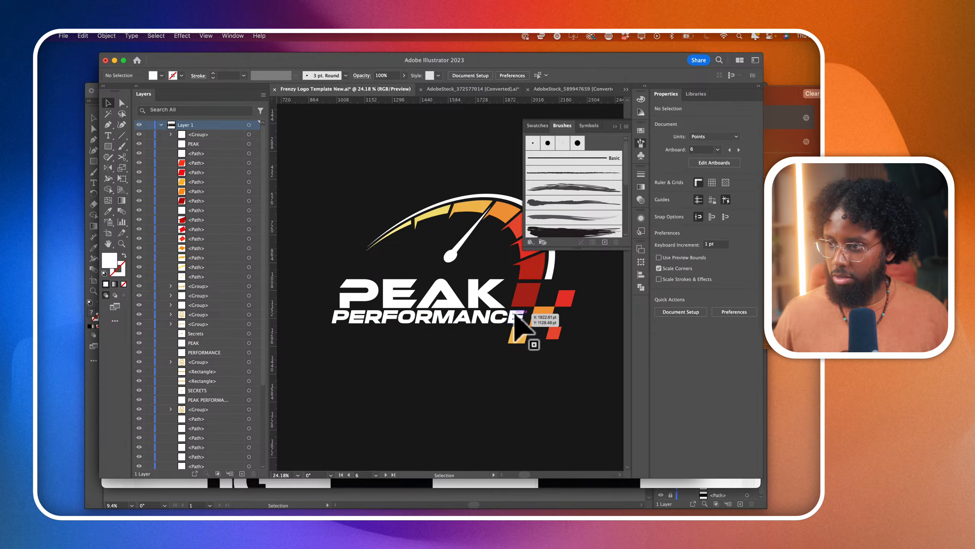
- Move the slanted PERFORMANCE lettering slightly toward the checkered squares and align PEAK's left edge with it
{"action": "scroll", "coordinate": [525, 340], "scroll_direction": "up", "scroll_amount": 5}
{"action": "left_click", "coordinate": [520, 340]}
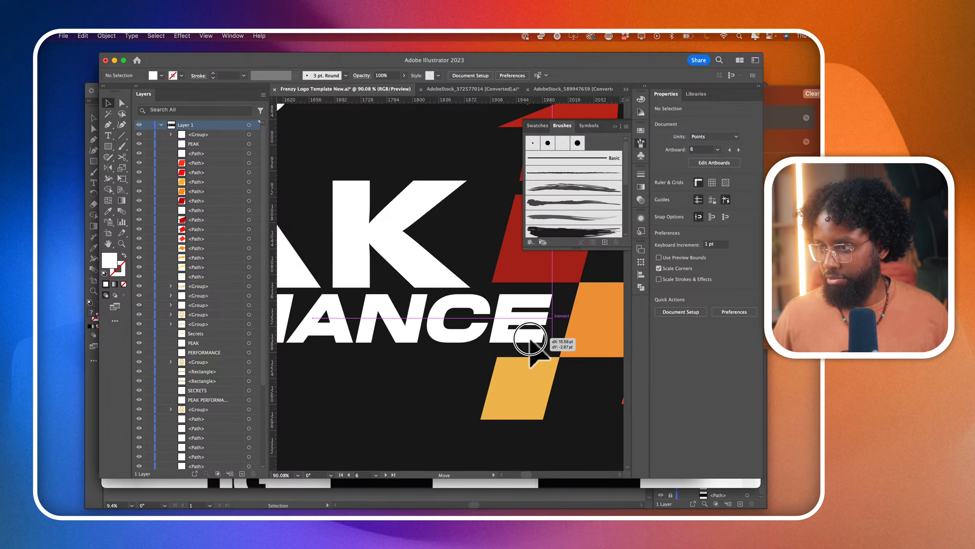
{"action": "scroll", "coordinate": [536, 348], "scroll_direction": "down", "scroll_amount": 3}
{"action": "scroll", "coordinate": [538, 350], "scroll_direction": "down", "scroll_amount": 3}
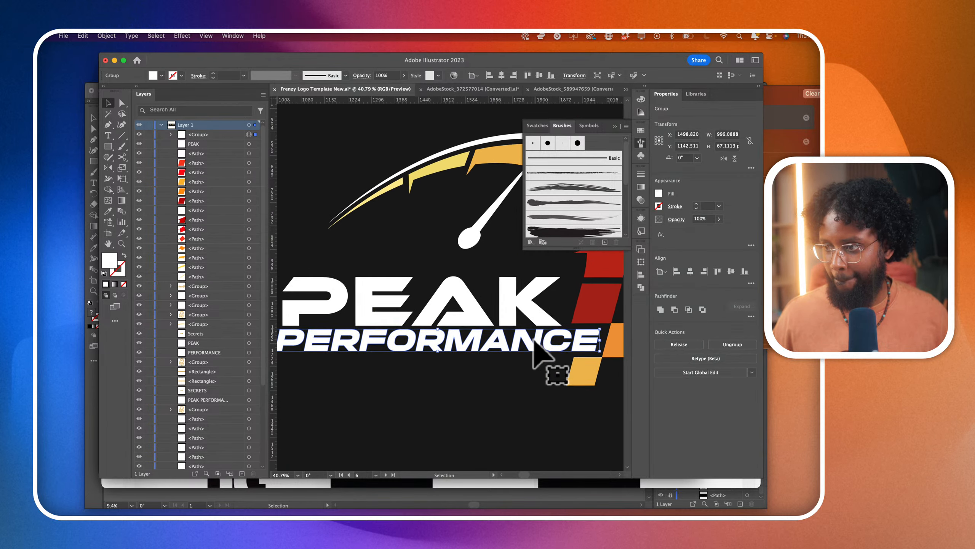
{"action": "left_click_drag", "start_coordinate": [550, 322], "coordinate": [547, 320]}
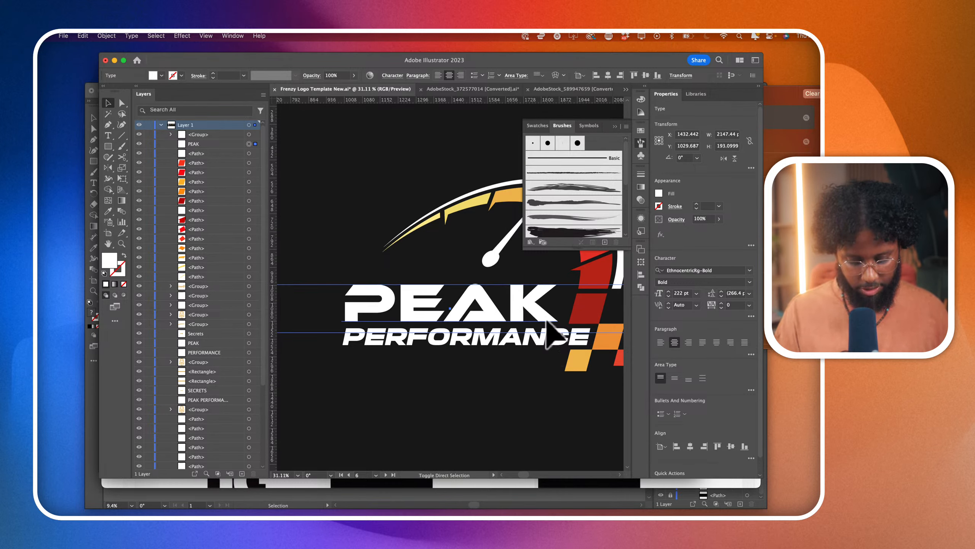
- Convert the PEAK text to outlines and shear it 12° along the horizontal axis
{"action": "key", "text": "super+shift+o"}
{"action": "left_click", "coordinate": [159, 36]}
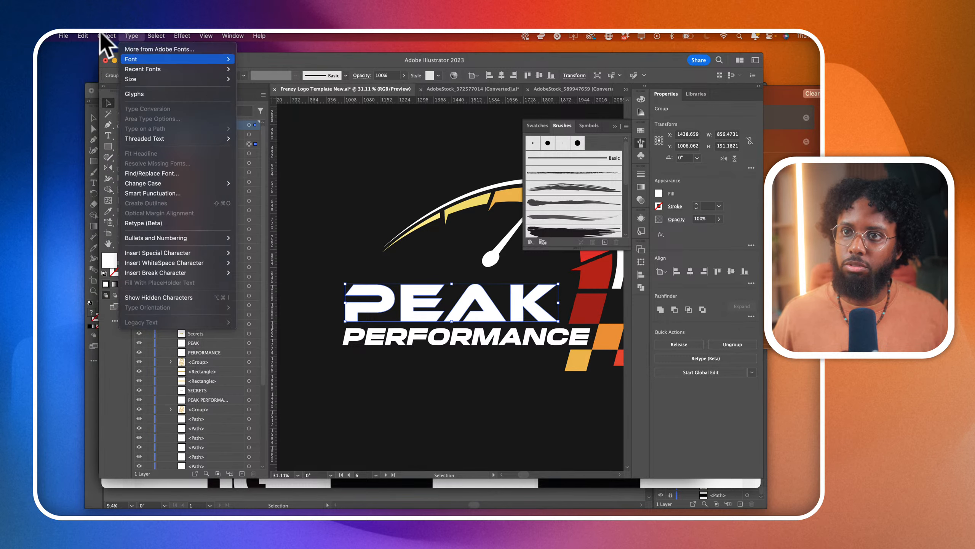
{"action": "mouse_move", "coordinate": [181, 49]}
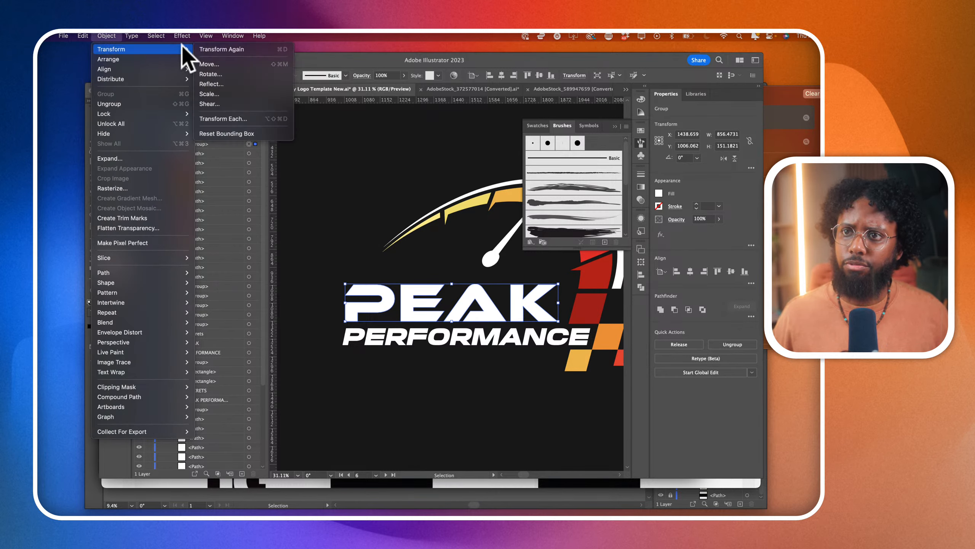
{"action": "left_click", "coordinate": [225, 103]}
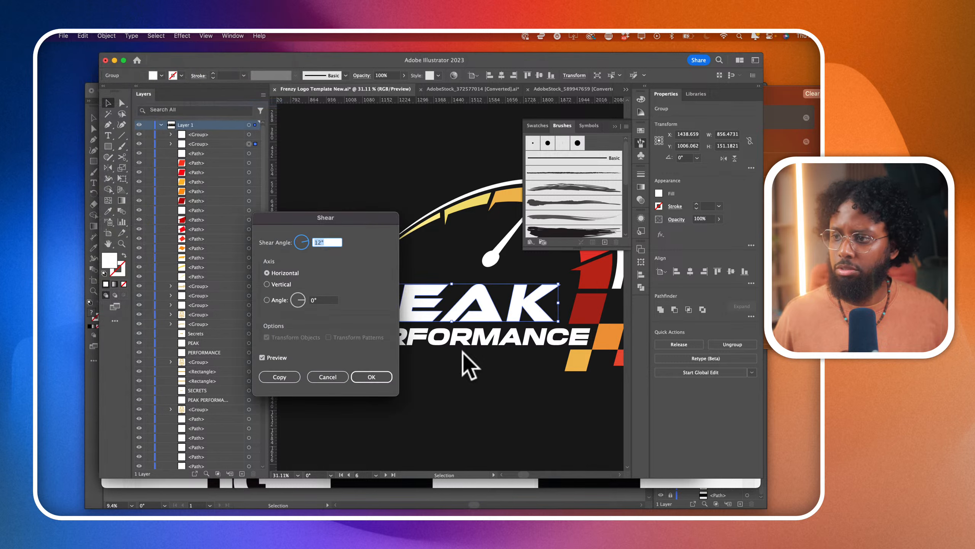
{"action": "left_click", "coordinate": [379, 375]}
{"action": "left_click", "coordinate": [462, 400]}
{"action": "scroll", "coordinate": [461, 400], "scroll_direction": "down", "scroll_amount": 2}
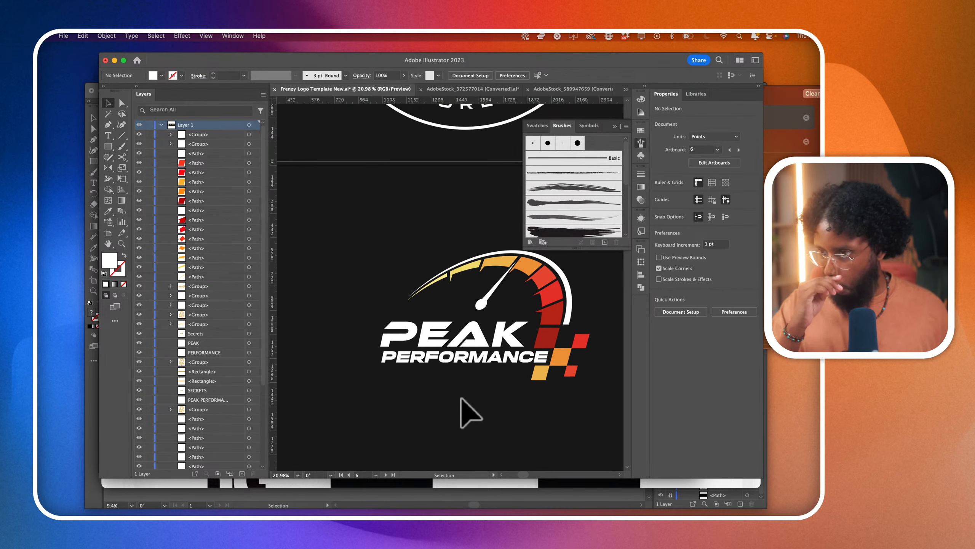
- Add an area text box below PERFORMANCE containing the word SECRETS
{"action": "scroll", "coordinate": [449, 399], "scroll_direction": "down", "scroll_amount": 2}
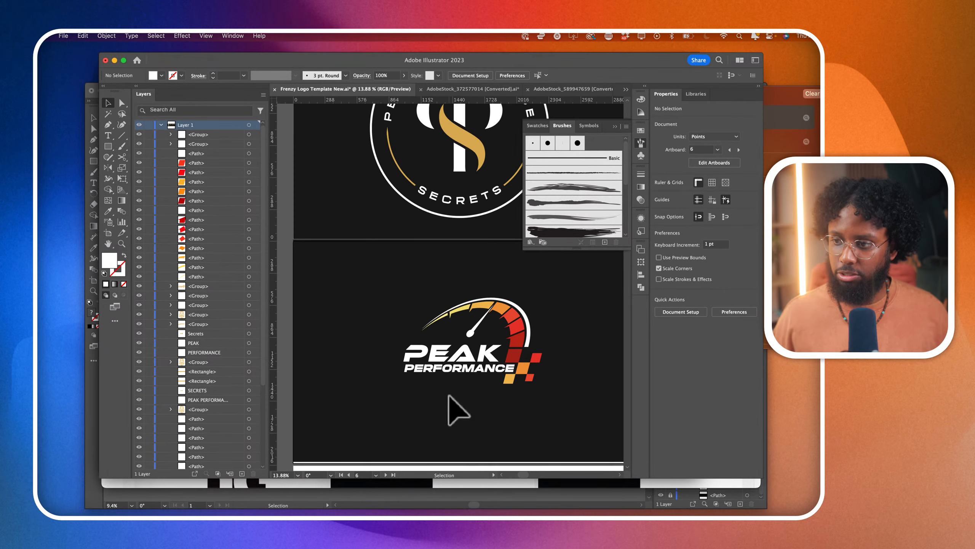
{"action": "left_click", "coordinate": [108, 136]}
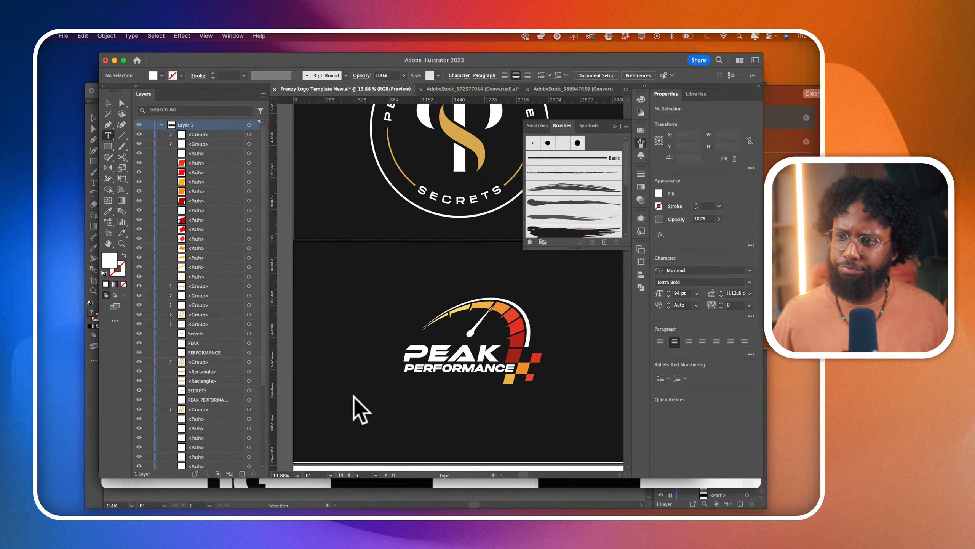
{"action": "left_click_drag", "start_coordinate": [384, 380], "coordinate": [522, 428]}
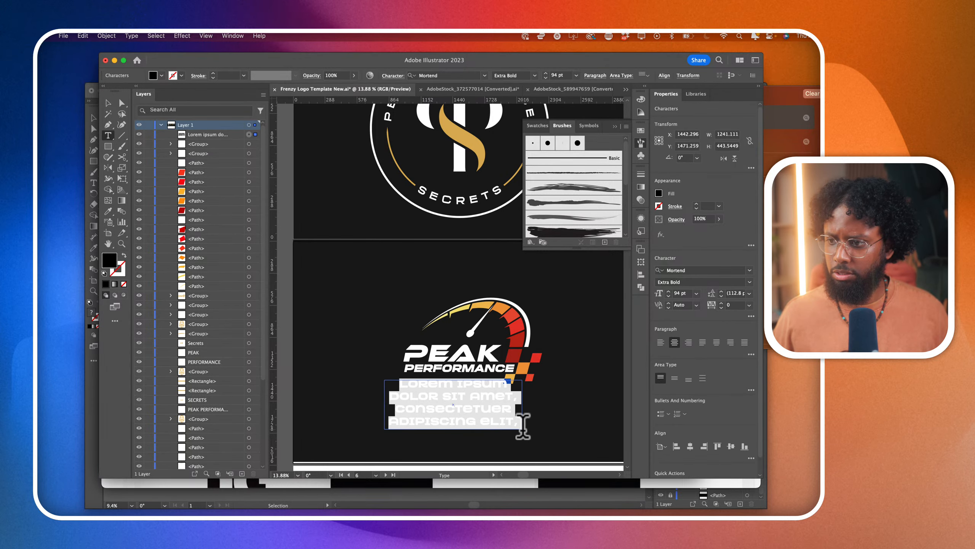
{"action": "type", "text": "SECRETS"}
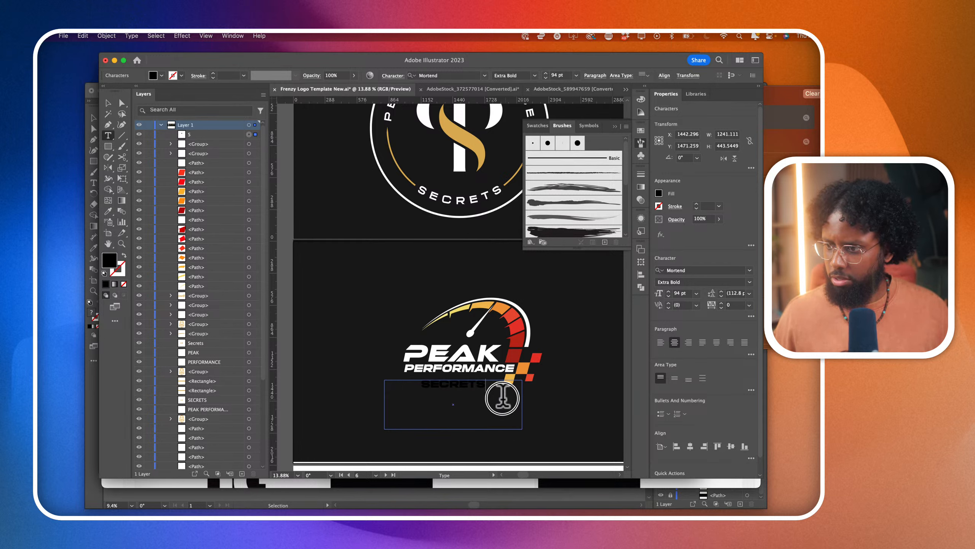
- Fill the whole SECRETS text with white and deselect it
{"action": "key", "text": "super+a"}
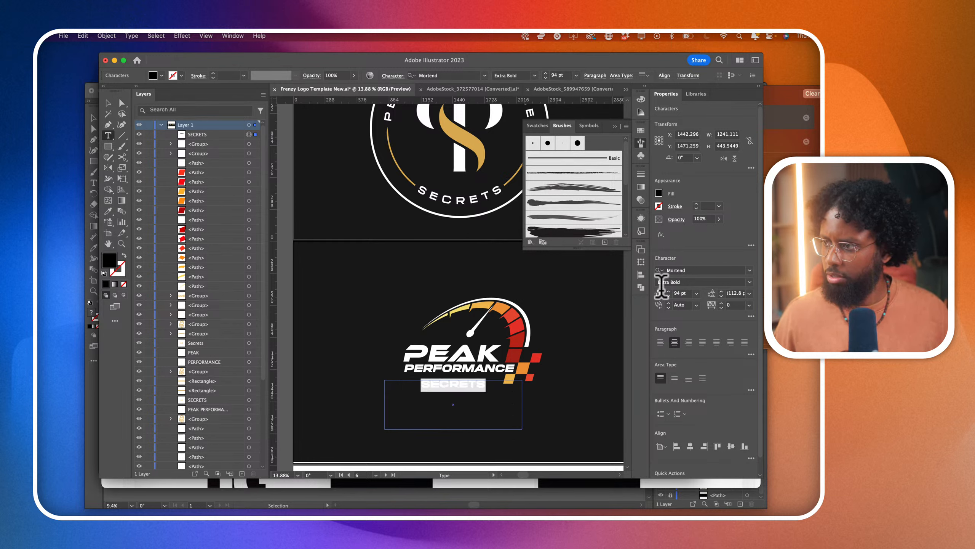
{"action": "left_click", "coordinate": [659, 193]}
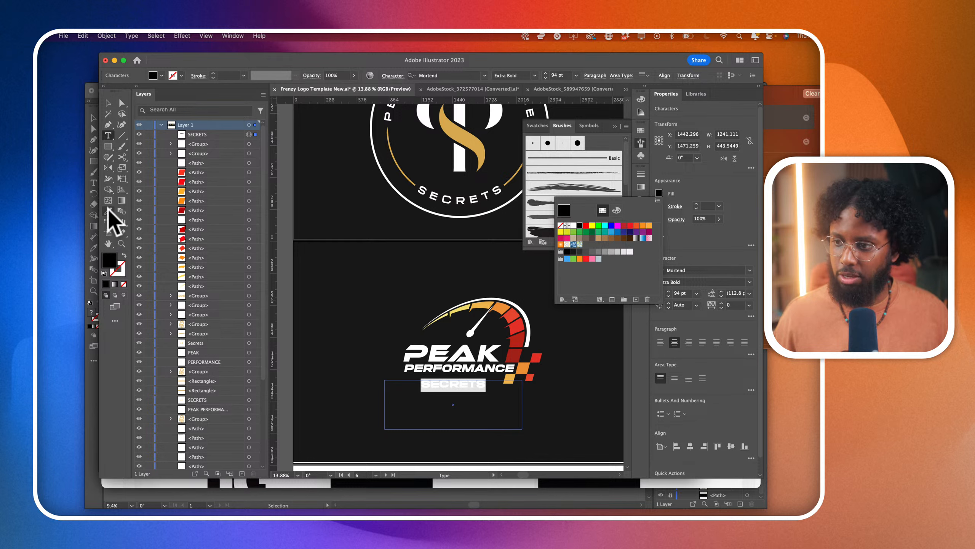
{"action": "left_click", "coordinate": [106, 101]}
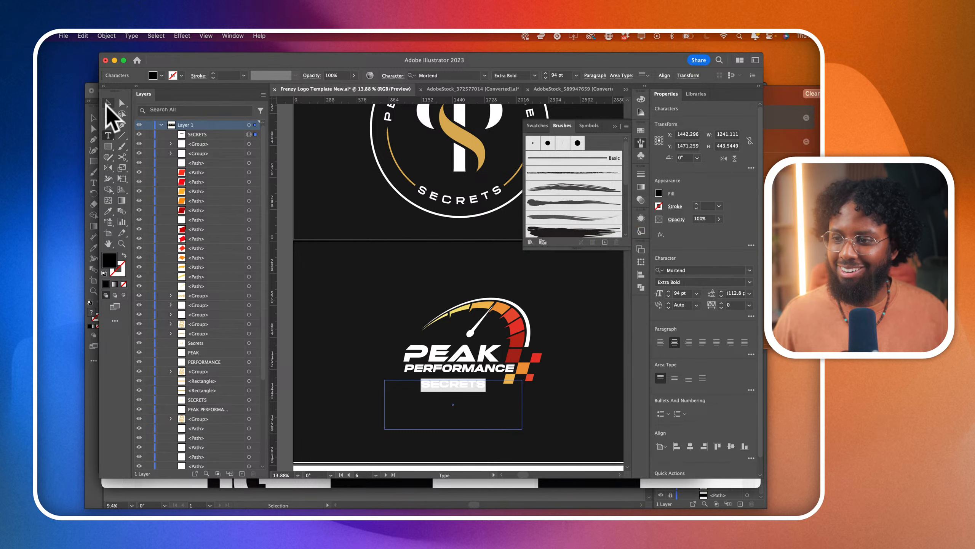
{"action": "left_click", "coordinate": [659, 193]}
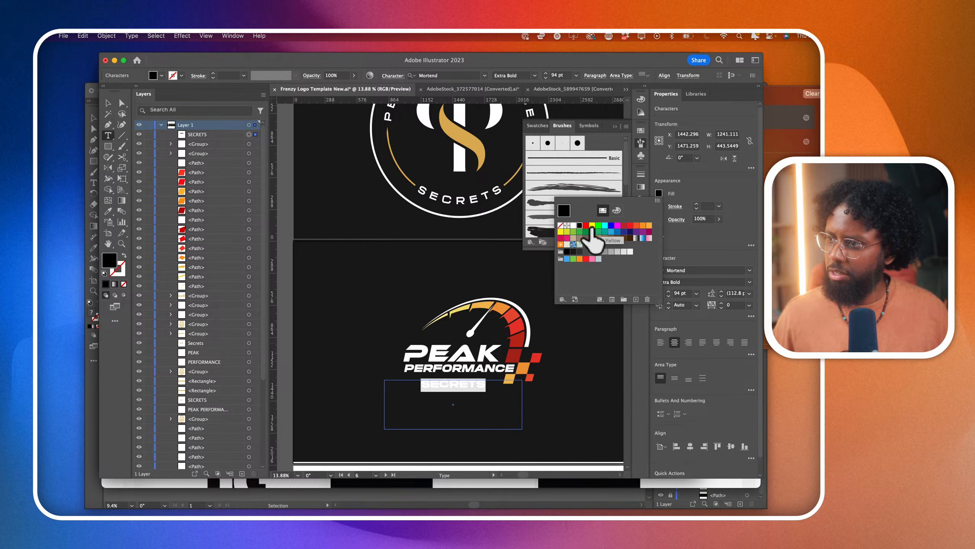
{"action": "left_click", "coordinate": [574, 225]}
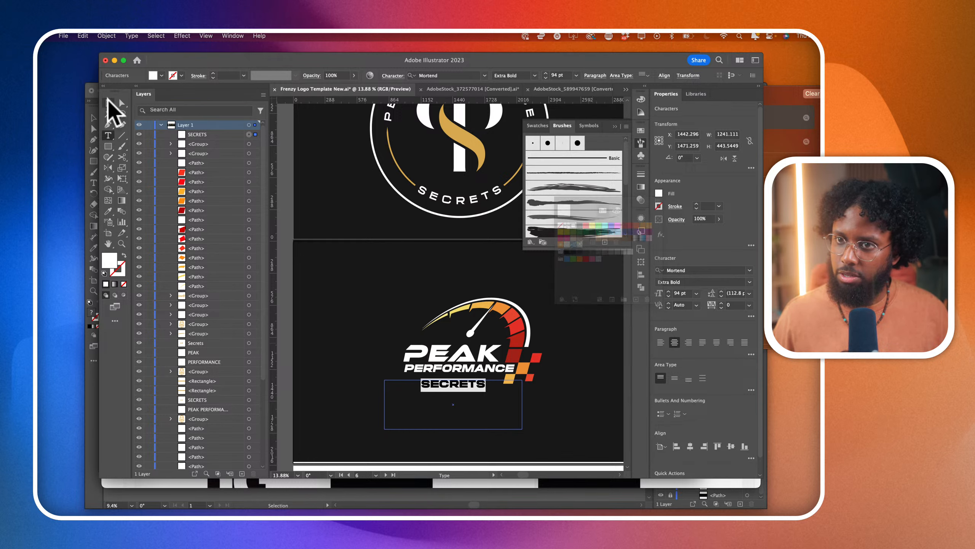
{"action": "left_click", "coordinate": [334, 215]}
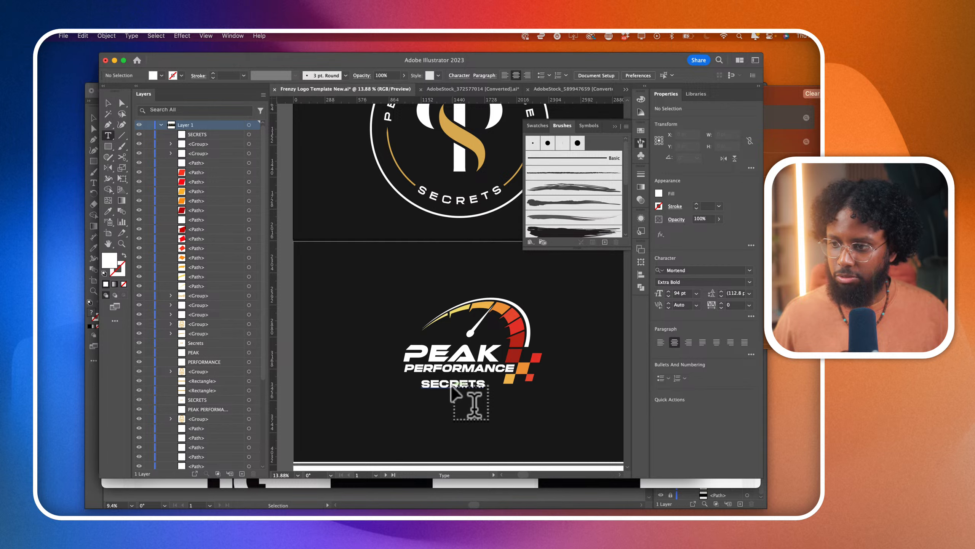
- Move the SECRETS text further down, clear of the PERFORMANCE lettering and the yellow square
{"action": "left_click", "coordinate": [452, 385]}
{"action": "scroll", "coordinate": [452, 385], "scroll_direction": "up", "scroll_amount": 5}
{"action": "left_click", "coordinate": [108, 103]}
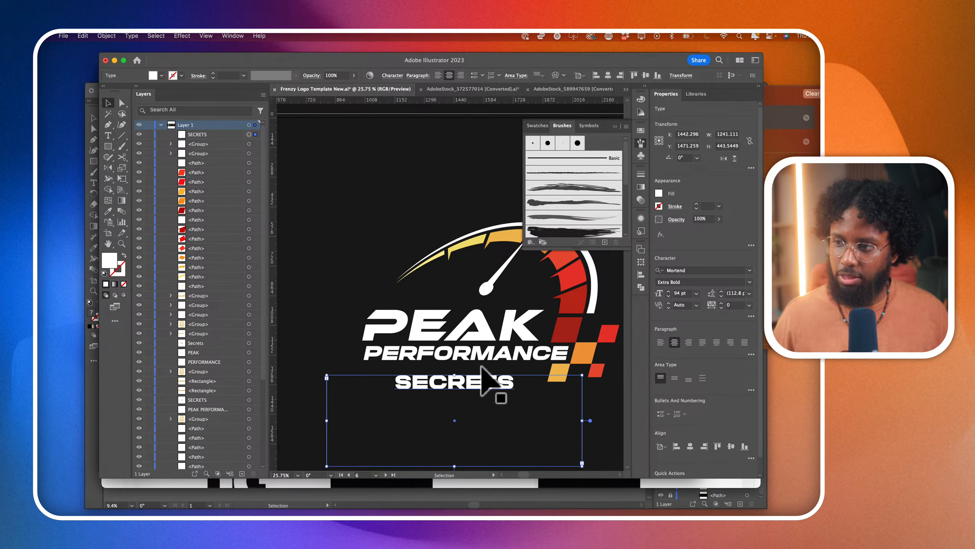
{"action": "left_click_drag", "start_coordinate": [487, 386], "coordinate": [516, 424]}
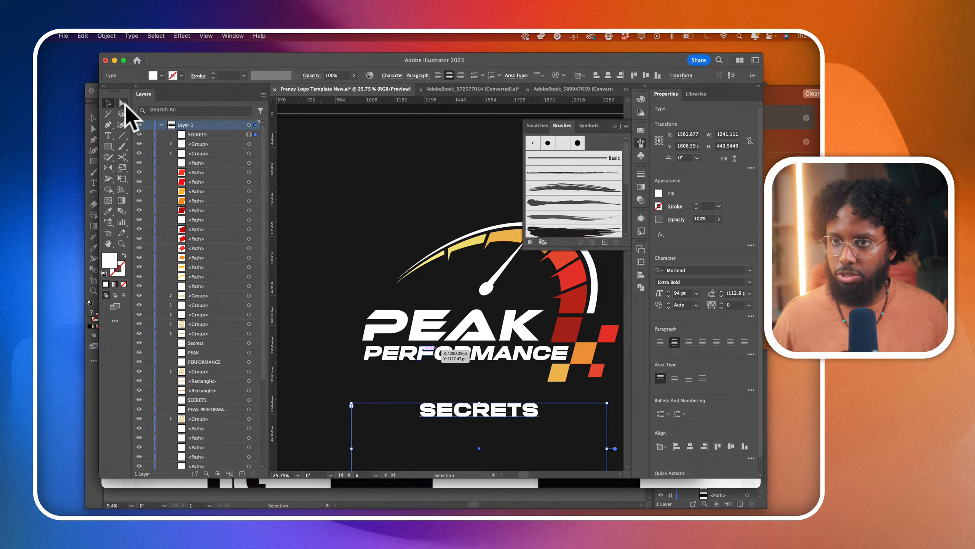
- Stretch the yellow square's left edge to form a slanted banner under PERFORMANCE, and place SECRETS over it
{"action": "left_click", "coordinate": [122, 103]}
{"action": "left_click", "coordinate": [548, 381]}
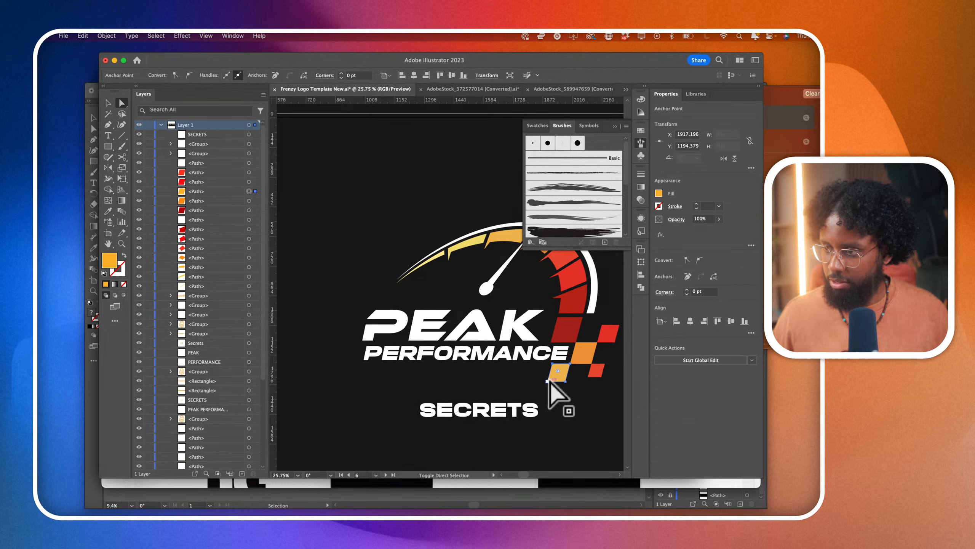
{"action": "left_click_drag", "start_coordinate": [547, 381], "coordinate": [506, 389]}
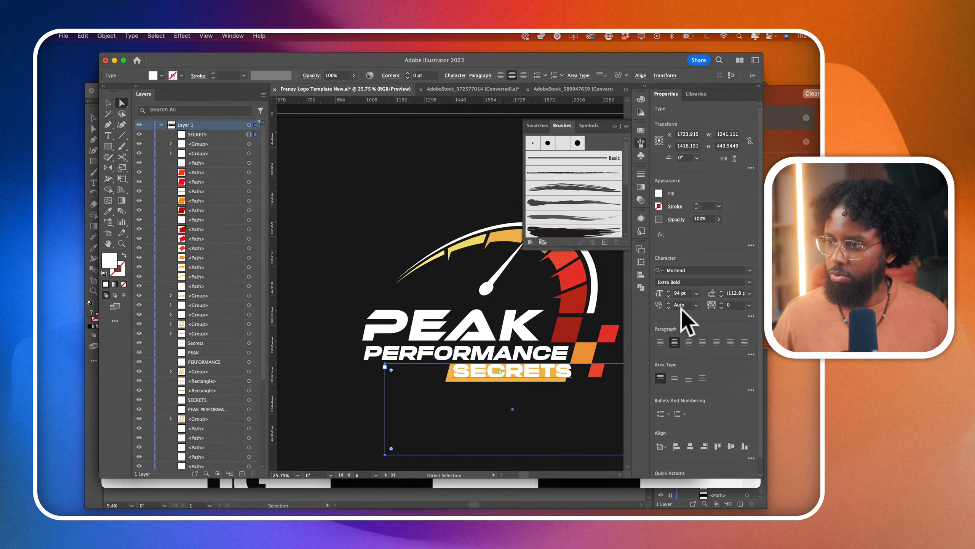
- Reduce the SECRETS text to 76 pt and center it on the yellow banner
{"action": "left_click", "coordinate": [677, 295]}
{"action": "key", "text": "Down"}
{"action": "key", "text": "Down"}
{"action": "key", "text": "Down"}
{"action": "key", "text": "Down"}
{"action": "key", "text": "Down"}
{"action": "key", "text": "Down"}
{"action": "key", "text": "Down"}
{"action": "key", "text": "Down"}
{"action": "key", "text": "Down"}
{"action": "key", "text": "Down"}
{"action": "key", "text": "Down"}
{"action": "key", "text": "Down"}
{"action": "key", "text": "Down"}
{"action": "key", "text": "Down"}
{"action": "key", "text": "Down"}
{"action": "key", "text": "Down"}
{"action": "key", "text": "Down"}
{"action": "key", "text": "Down"}
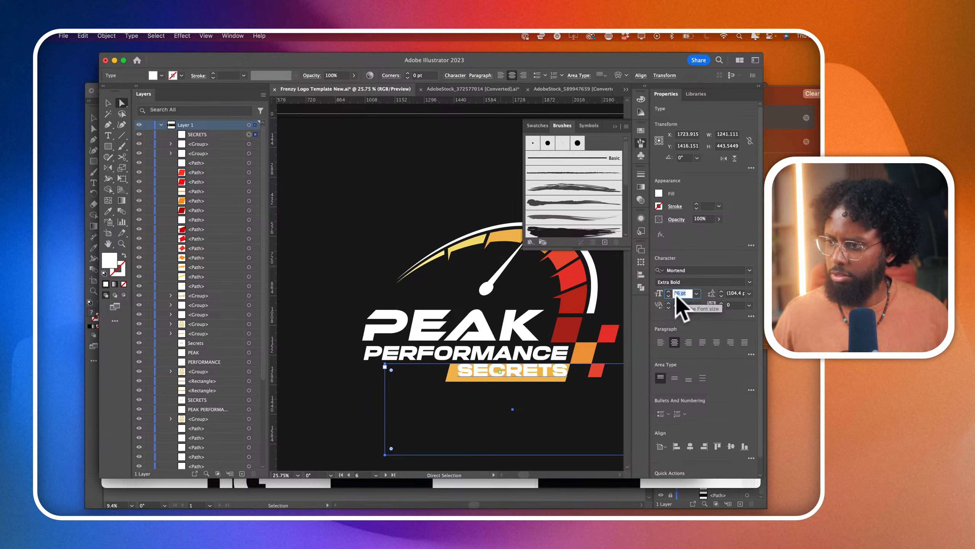
{"action": "scroll", "coordinate": [557, 379], "scroll_direction": "up", "scroll_amount": 3}
{"action": "left_click_drag", "start_coordinate": [550, 385], "coordinate": [532, 371]}
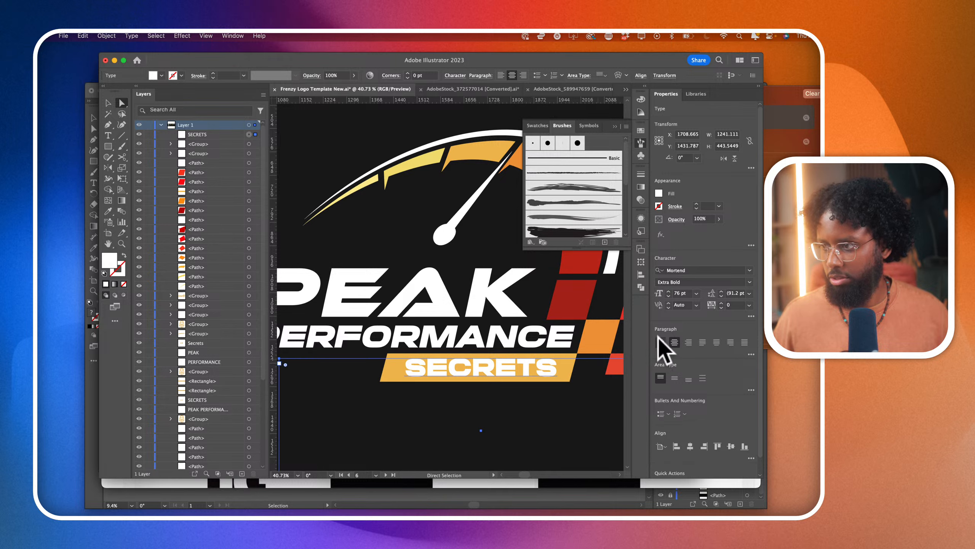
- Set the font size of the SECRETS text to 63 pt
{"action": "left_click", "coordinate": [680, 293]}
{"action": "key", "text": "Down"}
{"action": "key", "text": "Down"}
{"action": "key", "text": "Down"}
{"action": "key", "text": "Down"}
{"action": "key", "text": "Down"}
{"action": "key", "text": "Down"}
{"action": "key", "text": "Down"}
{"action": "key", "text": "Down"}
{"action": "key", "text": "Down"}
{"action": "key", "text": "Down"}
{"action": "key", "text": "Down"}
{"action": "key", "text": "Down"}
{"action": "key", "text": "Down"}
{"action": "key", "text": "Down"}
{"action": "key", "text": "Down"}
{"action": "key", "text": "Down"}
{"action": "key", "text": "Down"}
{"action": "key", "text": "Down"}
{"action": "key", "text": "Down"}
{"action": "key", "text": "Down"}
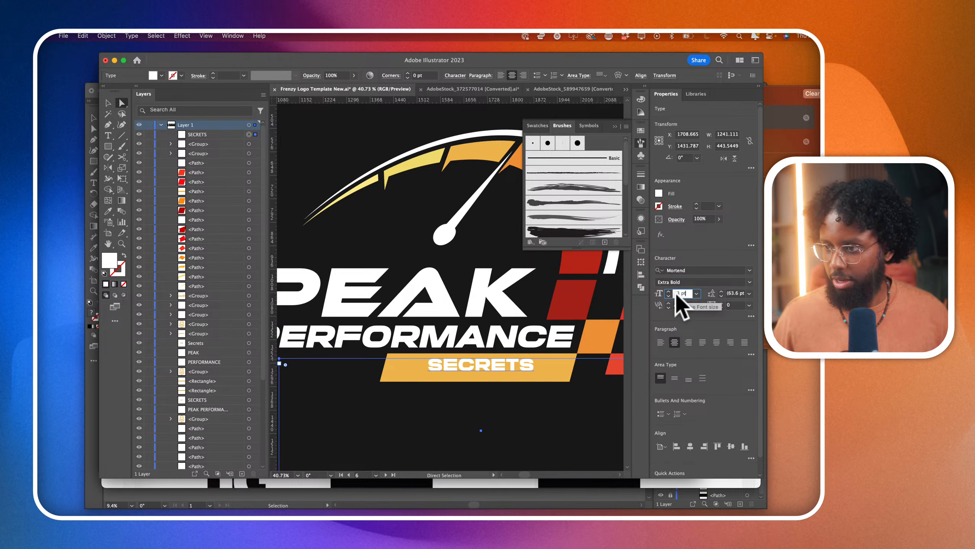
{"action": "key", "text": "Up"}
{"action": "key", "text": "Up"}
{"action": "key", "text": "Up"}
{"action": "key", "text": "Up"}
{"action": "key", "text": "Up"}
- Widen the tracking of SECRETS to 253 and recenter the word on the yellow banner
{"action": "left_click", "coordinate": [733, 306]}
{"action": "key", "text": "Up"}
{"action": "key", "text": "Up"}
{"action": "key", "text": "Up"}
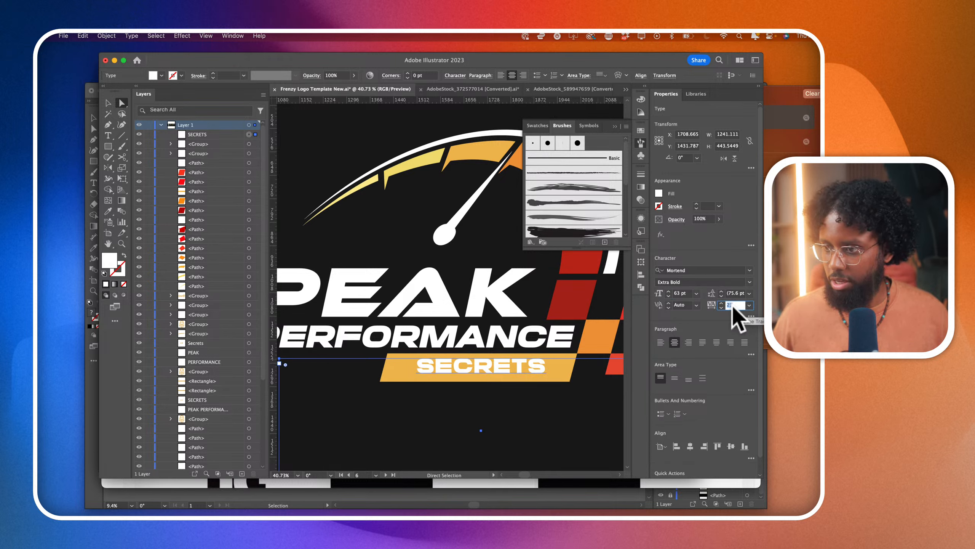
{"action": "key", "text": "shift+Up"}
{"action": "key", "text": "shift+Up"}
{"action": "key", "text": "shift+Up"}
{"action": "key", "text": "shift+Up"}
{"action": "key", "text": "shift+Up"}
{"action": "key", "text": "shift+Up"}
{"action": "key", "text": "shift+Up"}
{"action": "key", "text": "shift+Up"}
{"action": "key", "text": "shift+Up"}
{"action": "key", "text": "shift+Up"}
{"action": "key", "text": "shift+Up"}
{"action": "key", "text": "shift+Up"}
{"action": "key", "text": "shift+Up"}
{"action": "key", "text": "shift+Up"}
{"action": "key", "text": "shift+Up"}
{"action": "key", "text": "shift+Up"}
{"action": "key", "text": "shift+Up"}
{"action": "scroll", "coordinate": [533, 363], "scroll_direction": "up", "scroll_amount": 3, "text": "alt"}
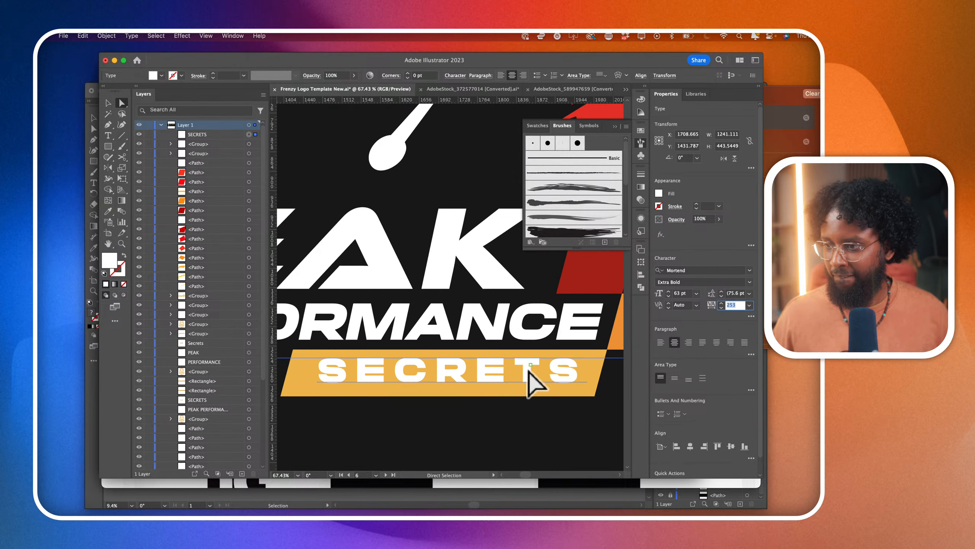
{"action": "left_click_drag", "start_coordinate": [529, 371], "coordinate": [522, 376]}
{"action": "scroll", "coordinate": [523, 377], "scroll_direction": "down", "scroll_amount": 3, "text": "alt"}
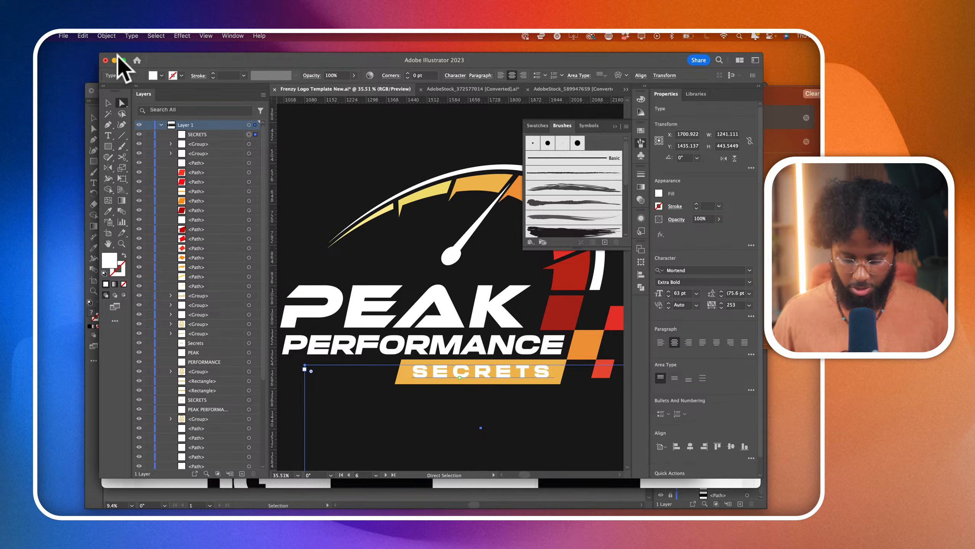
- Convert the SECRETS text to outlines and shear it 12° along the horizontal axis
{"action": "key", "text": "shift+super+o"}
{"action": "left_click", "coordinate": [130, 37]}
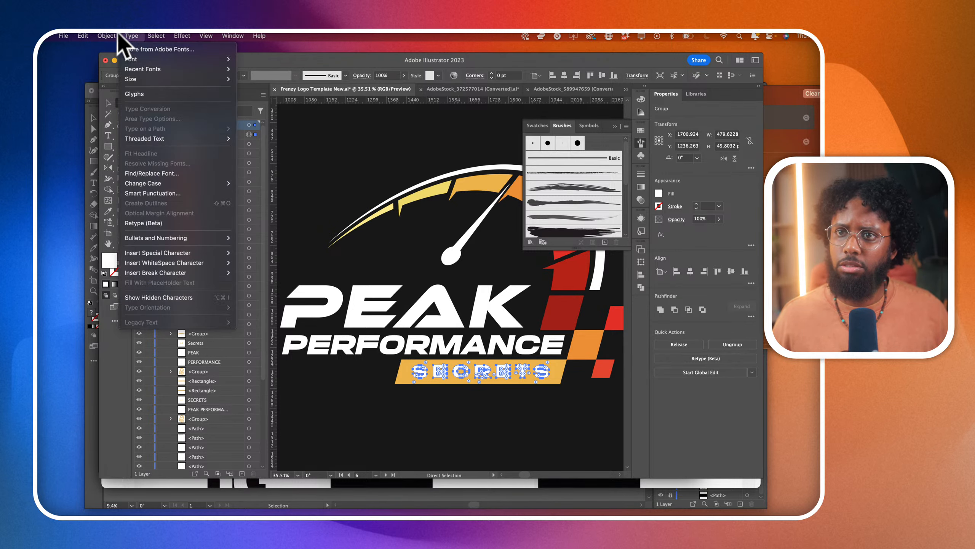
{"action": "mouse_move", "coordinate": [142, 49]}
{"action": "left_click", "coordinate": [230, 103]}
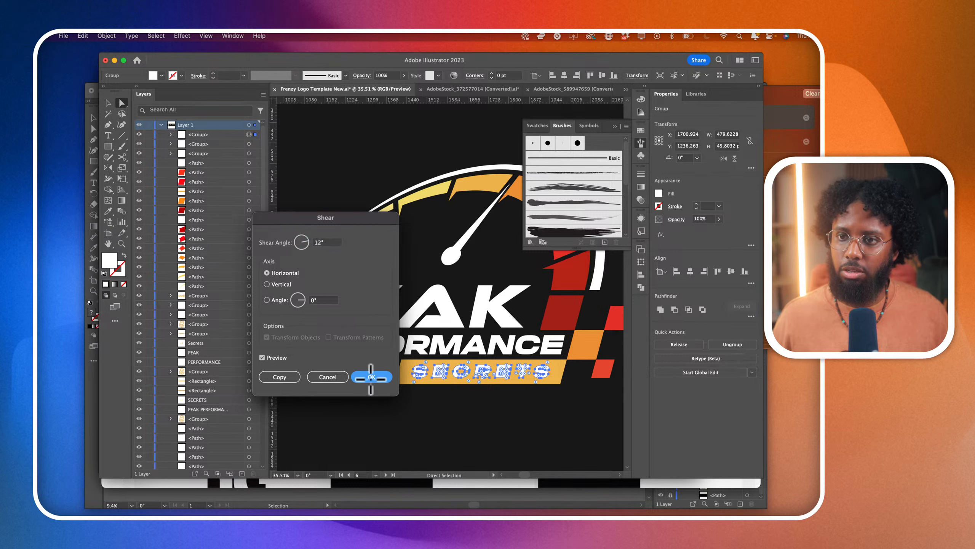
{"action": "left_click", "coordinate": [370, 377]}
- Recolor the SECRETS lettering with the artboard's black background color using the Eyedropper, and deselect it
{"action": "left_click", "coordinate": [108, 211]}
{"action": "left_click", "coordinate": [361, 181]}
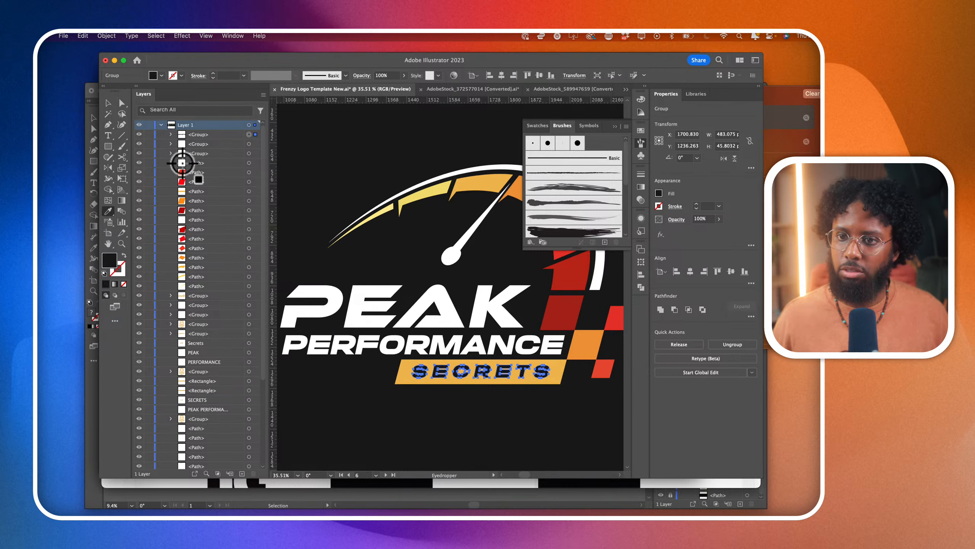
{"action": "left_click", "coordinate": [108, 103]}
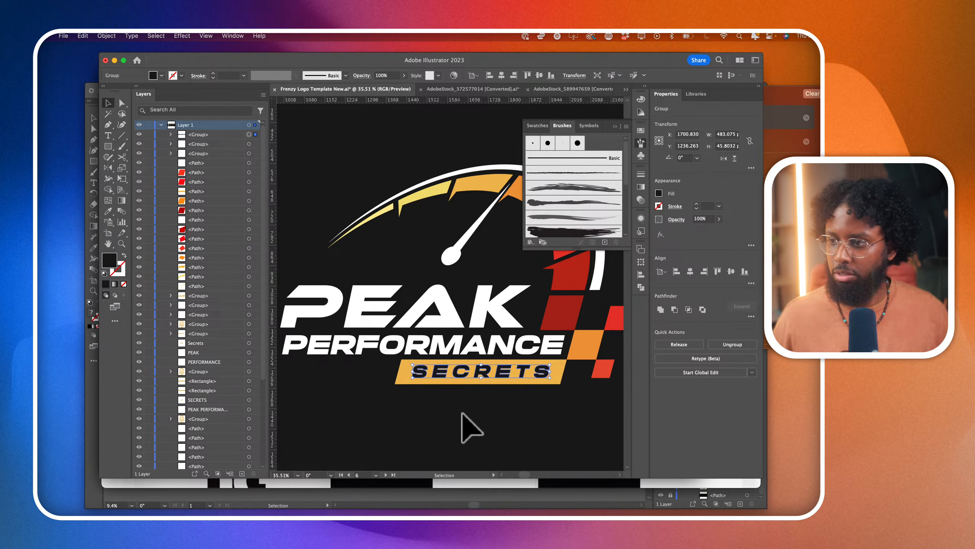
{"action": "scroll", "coordinate": [550, 443], "scroll_direction": "down", "scroll_amount": 2}
{"action": "left_click", "coordinate": [560, 449]}
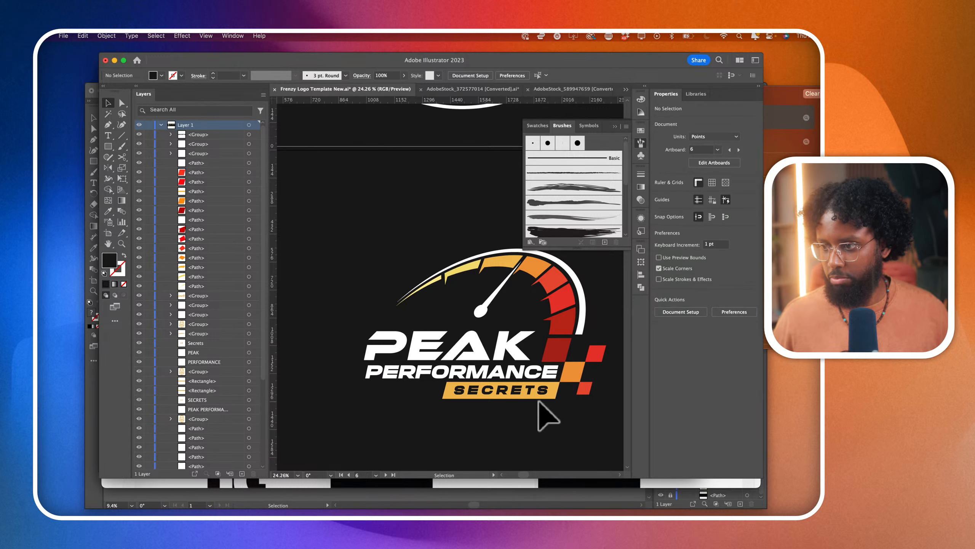
- Switch to the color picker app, sample the gold of the monogram's S, and show its shades and tints clear of the artboards
{"action": "scroll", "coordinate": [563, 424], "scroll_direction": "down", "scroll_amount": 1}
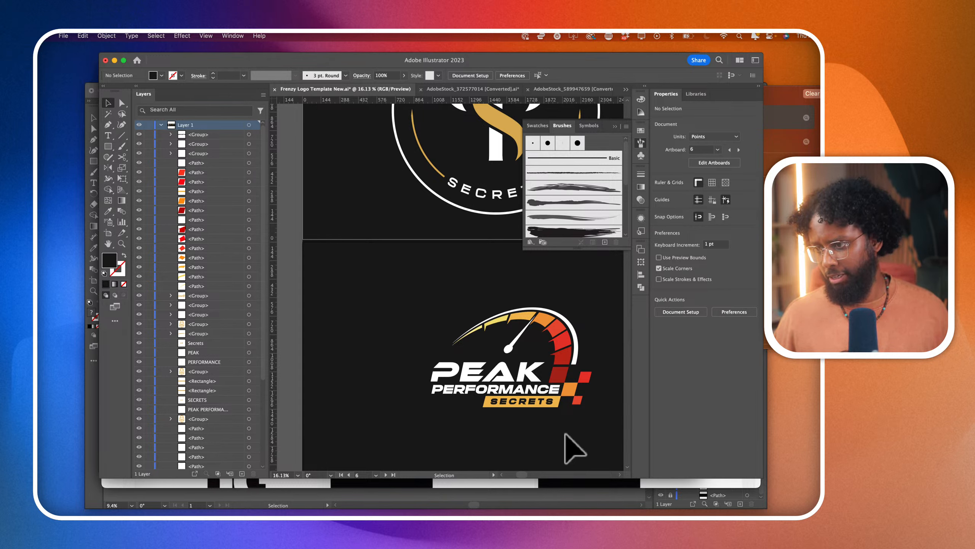
{"action": "scroll", "coordinate": [575, 448], "scroll_direction": "down", "scroll_amount": 2}
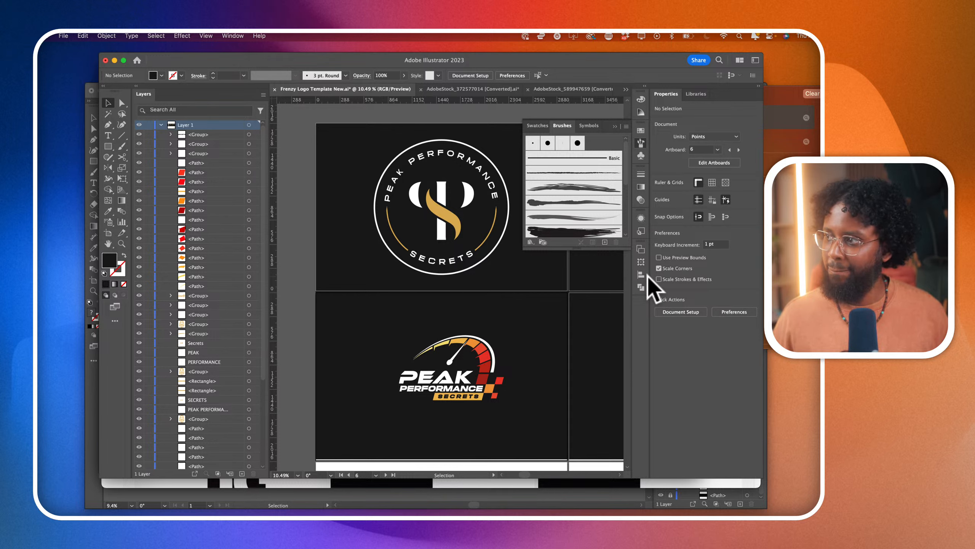
{"action": "key", "text": "super+Tab"}
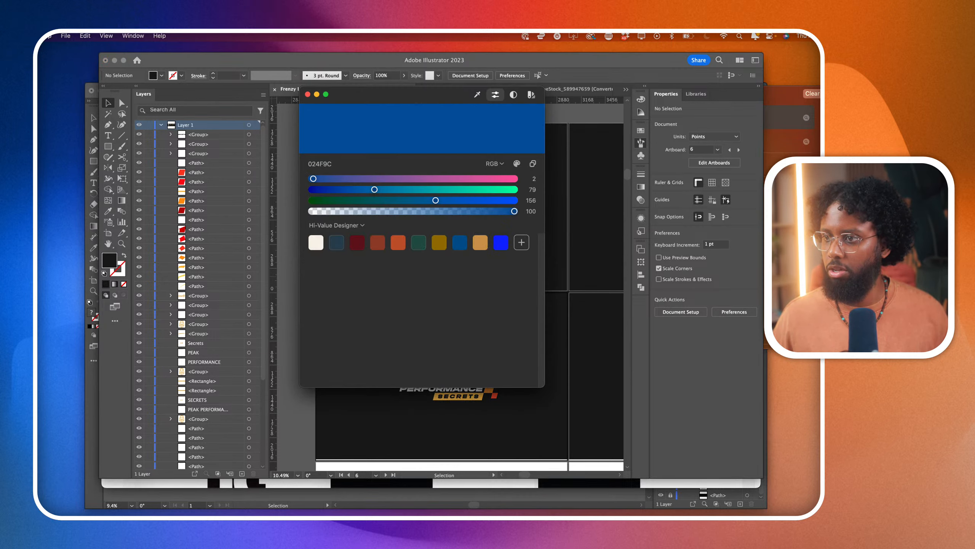
{"action": "left_click", "coordinate": [477, 94]}
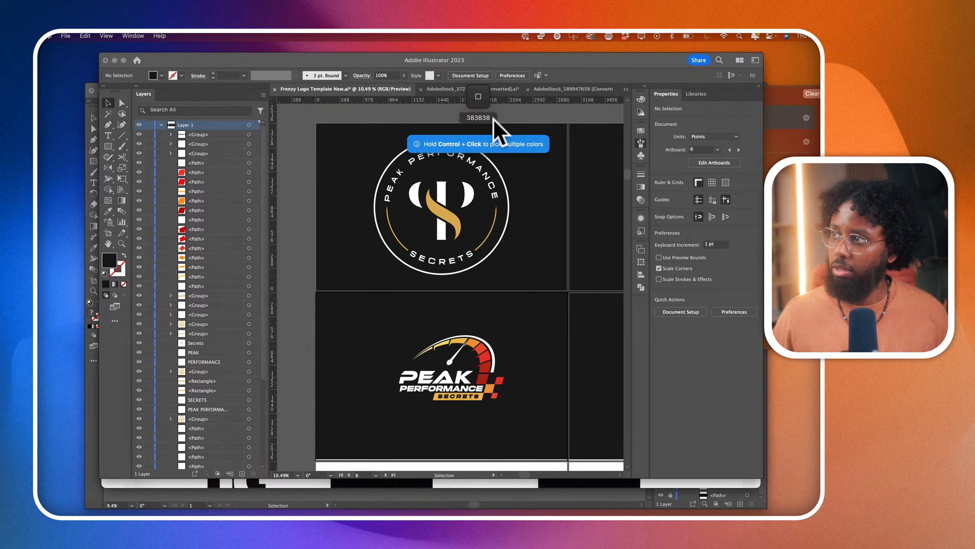
{"action": "left_click", "coordinate": [450, 217]}
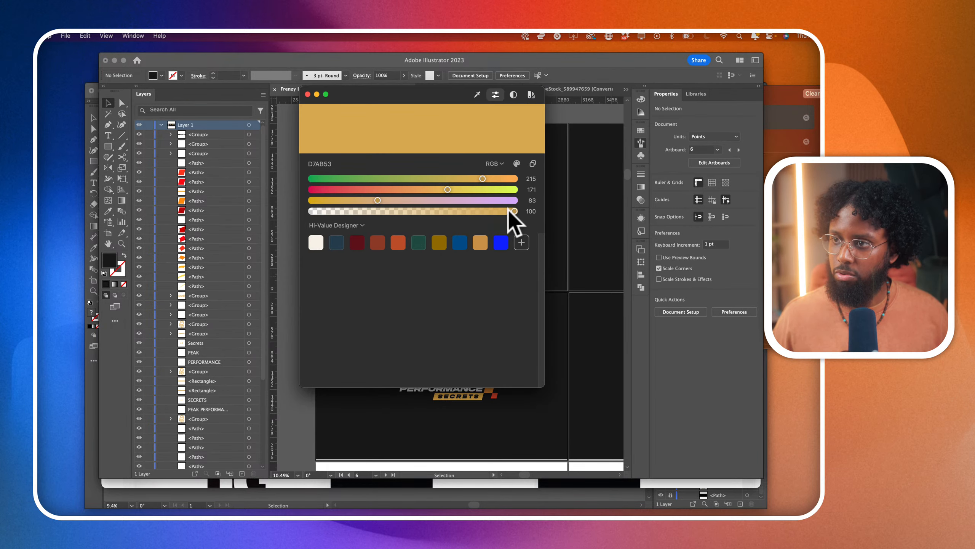
{"action": "left_click", "coordinate": [517, 162]}
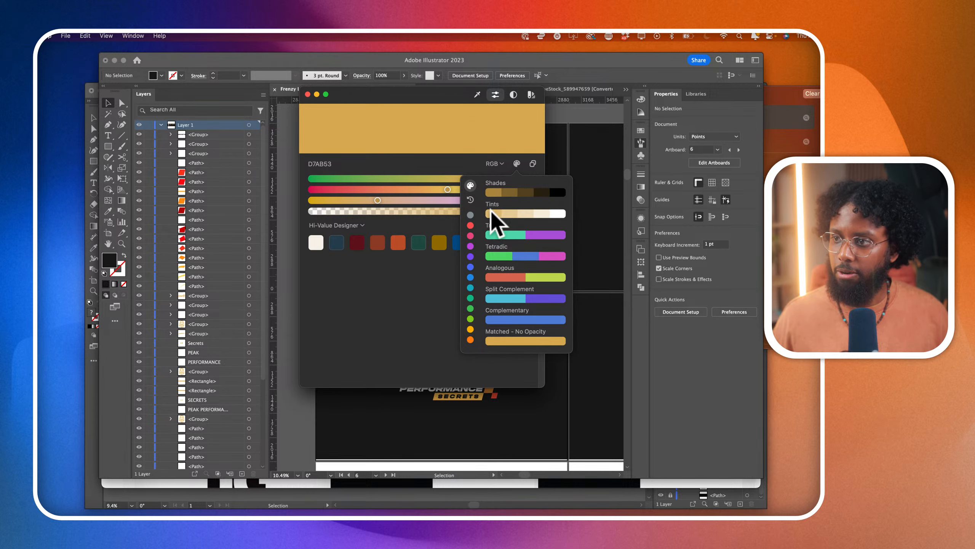
{"action": "left_click_drag", "start_coordinate": [415, 90], "coordinate": [709, 133]}
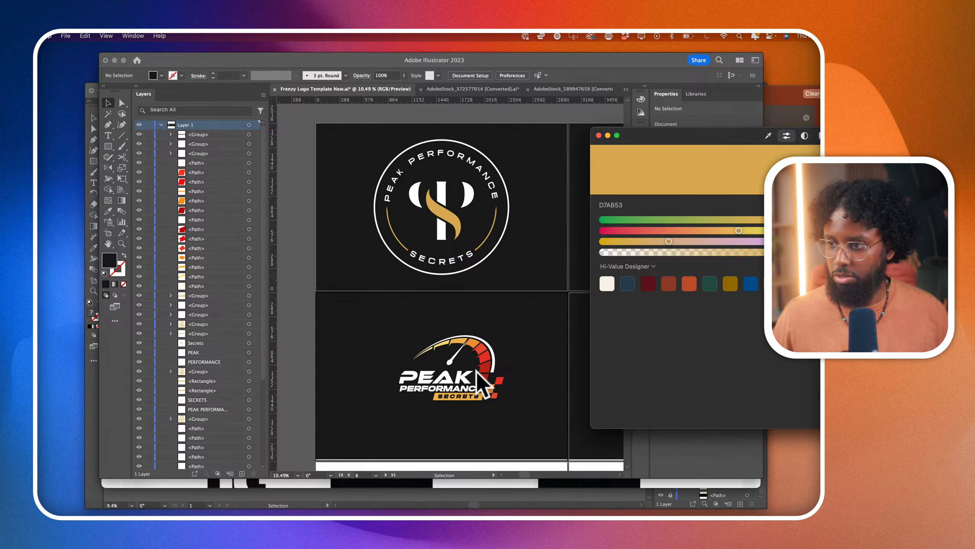
{"action": "left_click", "coordinate": [493, 367]}
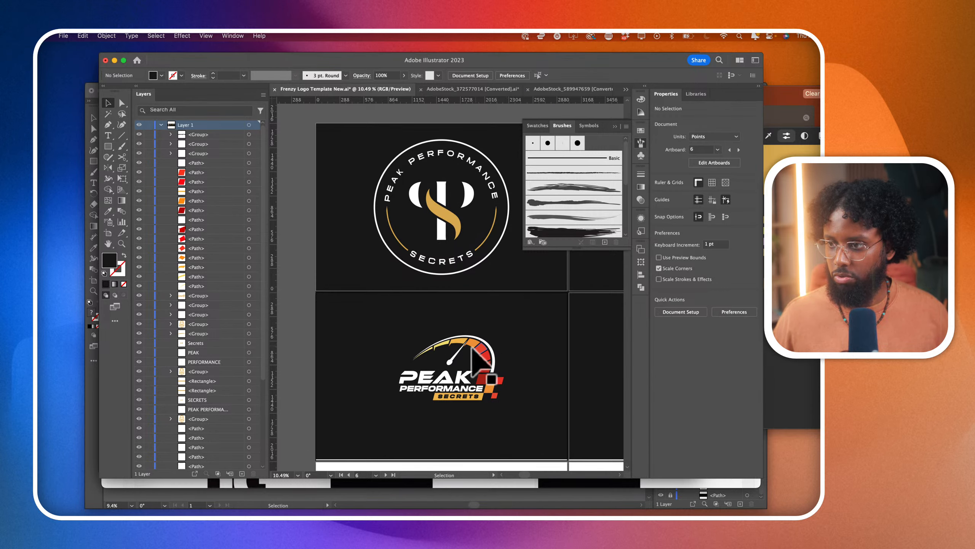
{"action": "scroll", "coordinate": [478, 349], "scroll_direction": "up", "scroll_amount": 3}
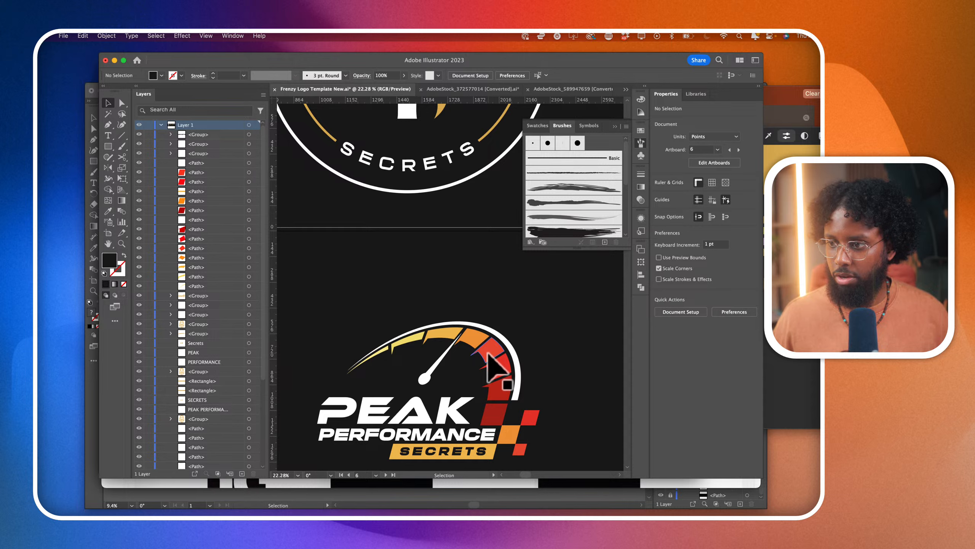
{"action": "left_click", "coordinate": [488, 353]}
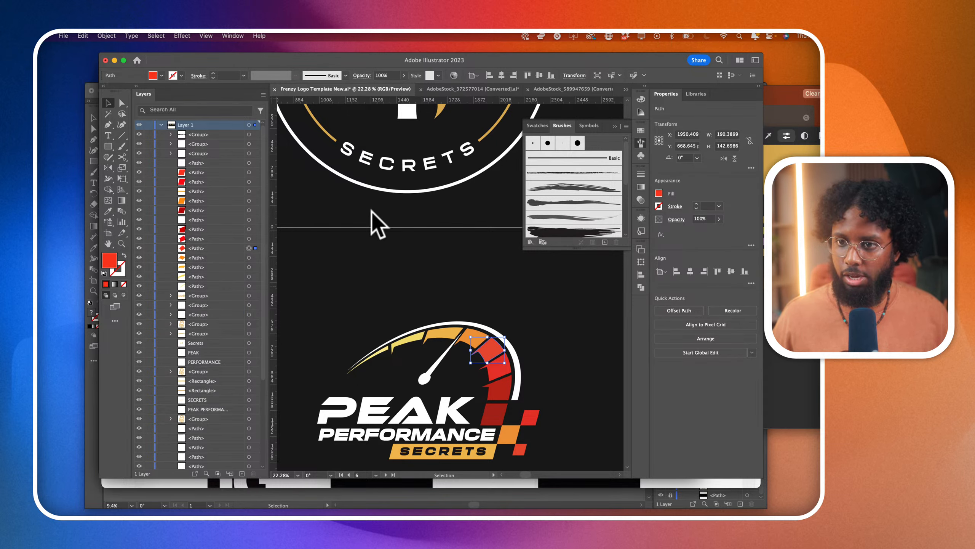
{"action": "left_click", "coordinate": [659, 193]}
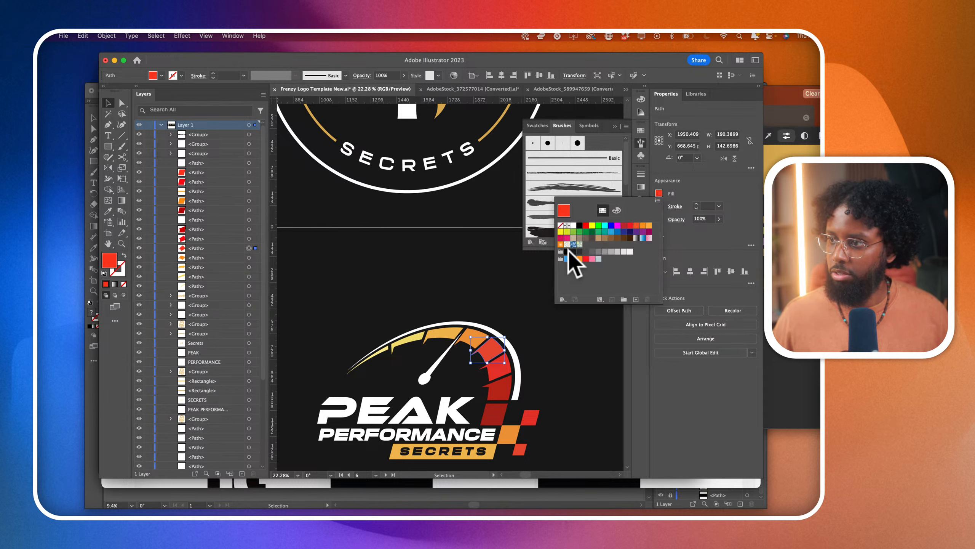
{"action": "left_click", "coordinate": [481, 271]}
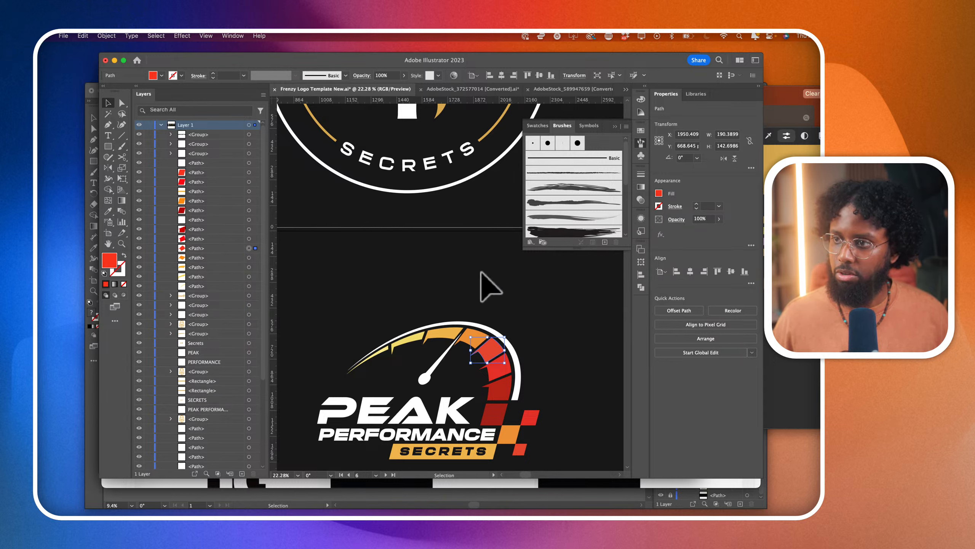
- Select only the gold S shape inside the monogram group and add its fill color to the swatches
{"action": "scroll", "coordinate": [452, 137], "scroll_direction": "up", "scroll_amount": 2}
{"action": "left_click", "coordinate": [446, 129]}
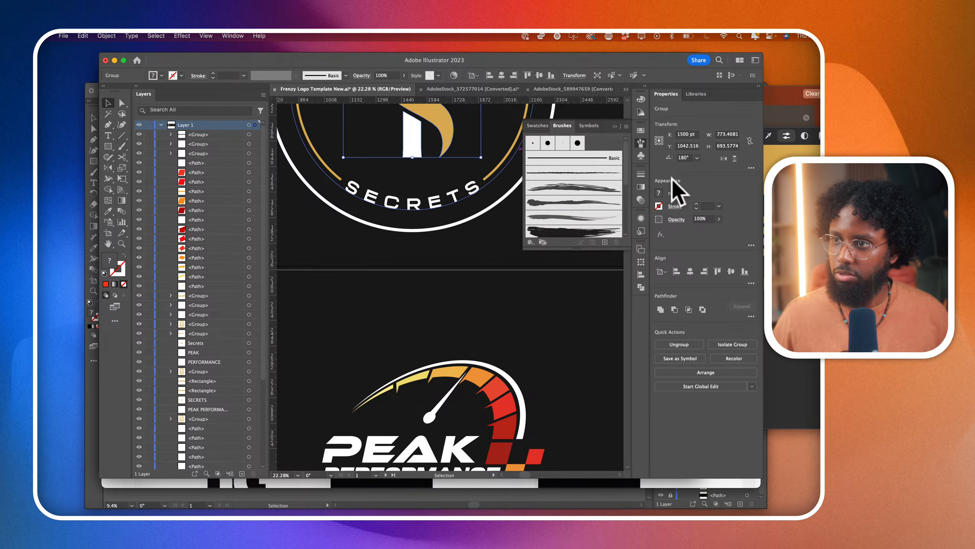
{"action": "left_click", "coordinate": [659, 193]}
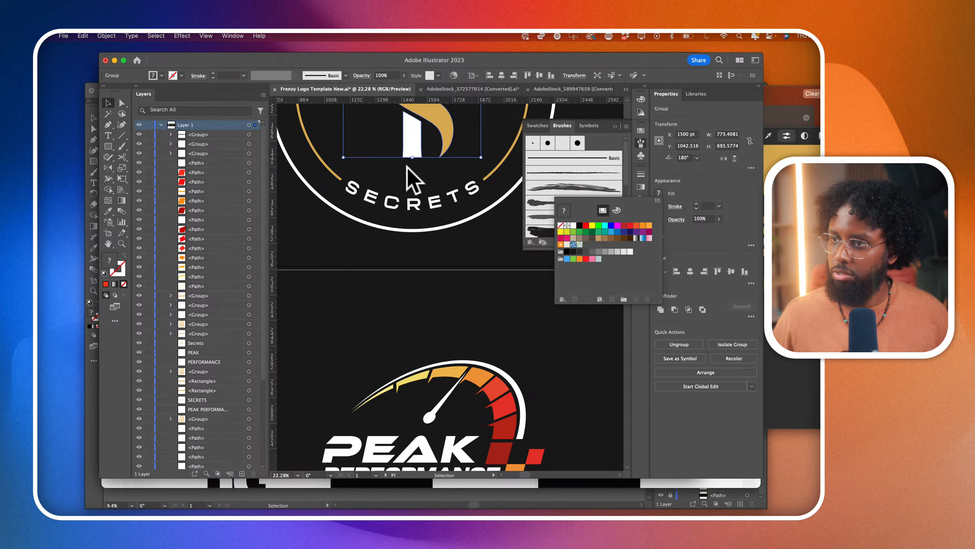
{"action": "left_click", "coordinate": [115, 100]}
{"action": "left_click", "coordinate": [473, 131]}
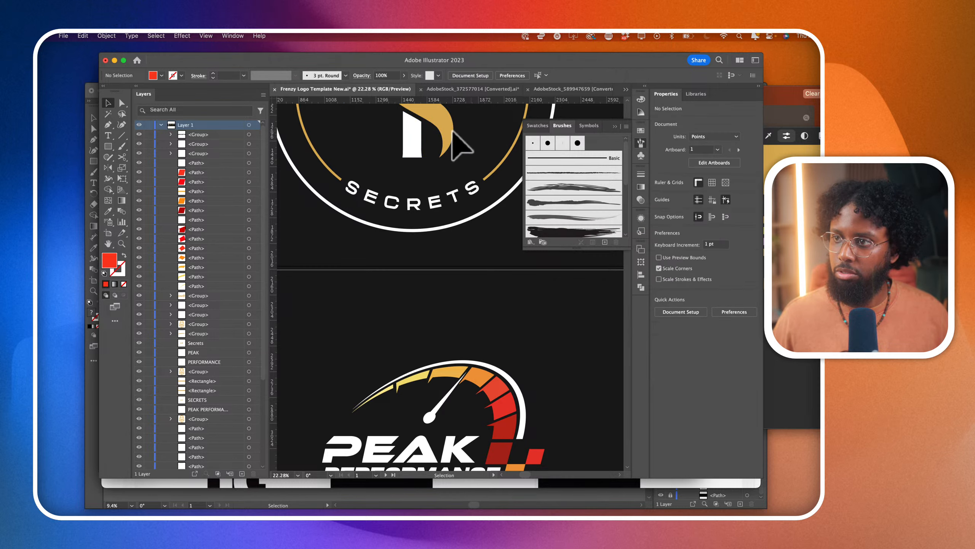
{"action": "left_click", "coordinate": [125, 102]}
{"action": "left_click", "coordinate": [480, 130]}
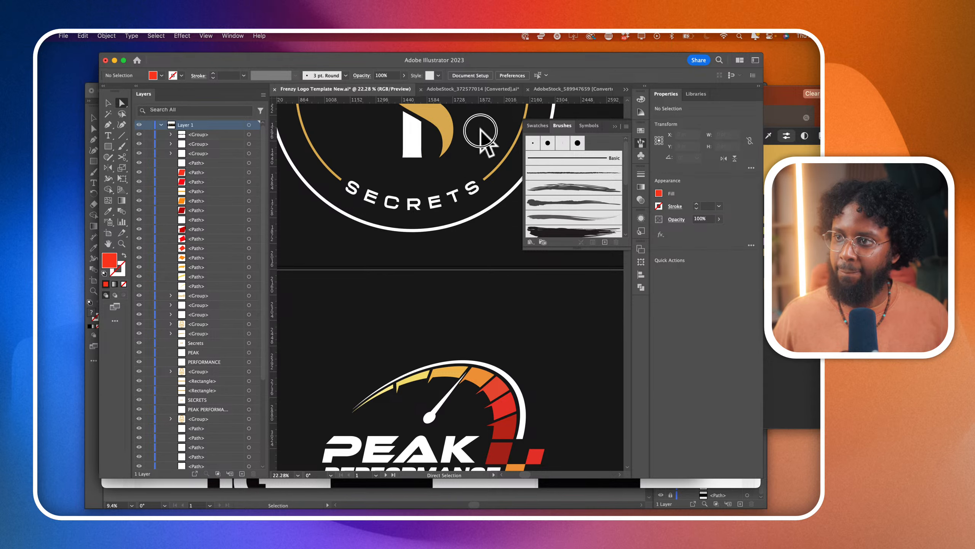
{"action": "left_click", "coordinate": [440, 121]}
{"action": "left_click", "coordinate": [660, 193]}
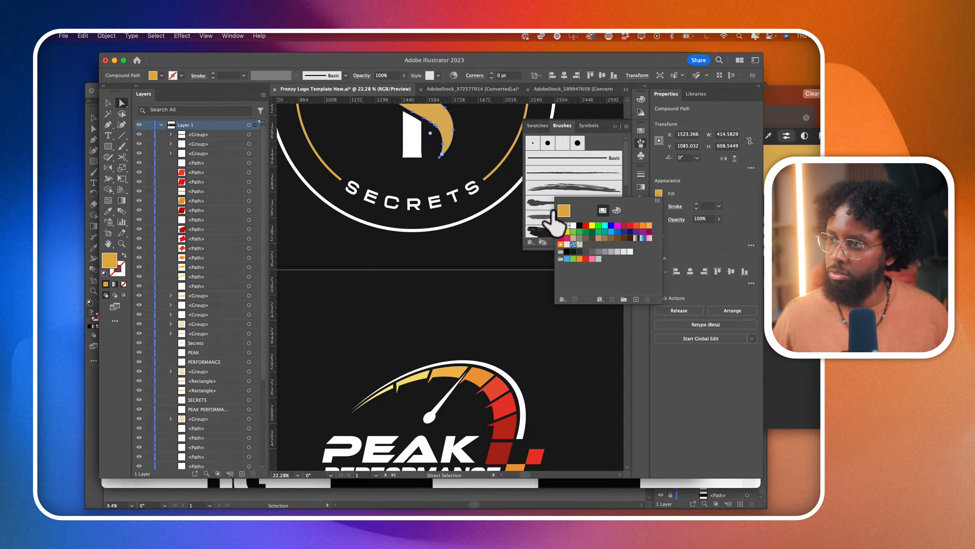
{"action": "left_click_drag", "start_coordinate": [554, 212], "coordinate": [493, 395]}
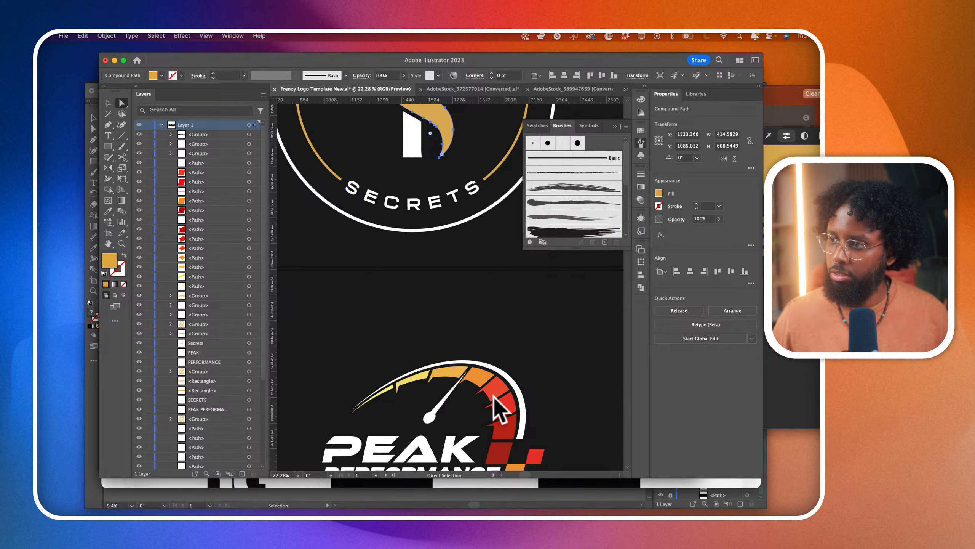
- Fill the speedometer's uppermost red segment, just after the orange one, with the saved gold swatch
{"action": "left_click", "coordinate": [493, 396]}
{"action": "scroll", "coordinate": [493, 396], "scroll_direction": "down", "scroll_amount": 3}
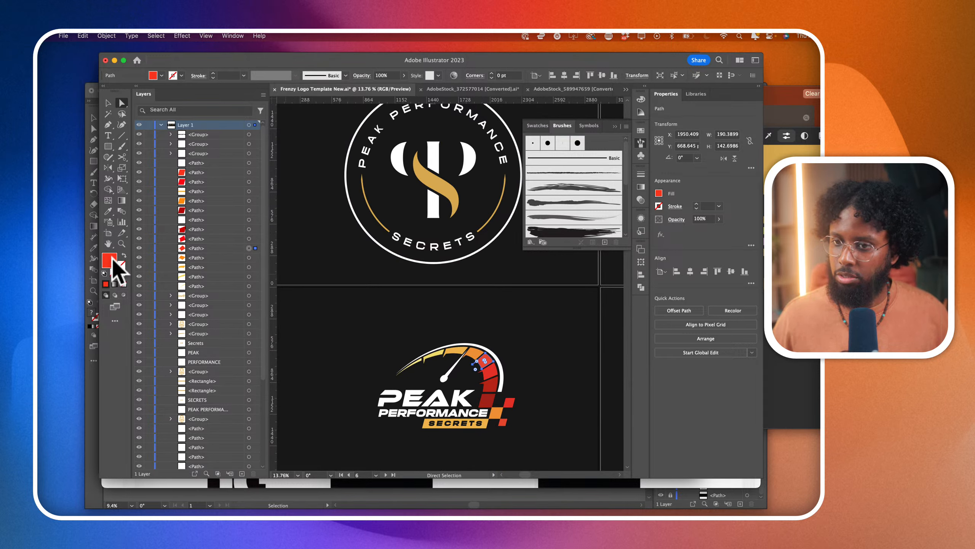
{"action": "left_click", "coordinate": [659, 194]}
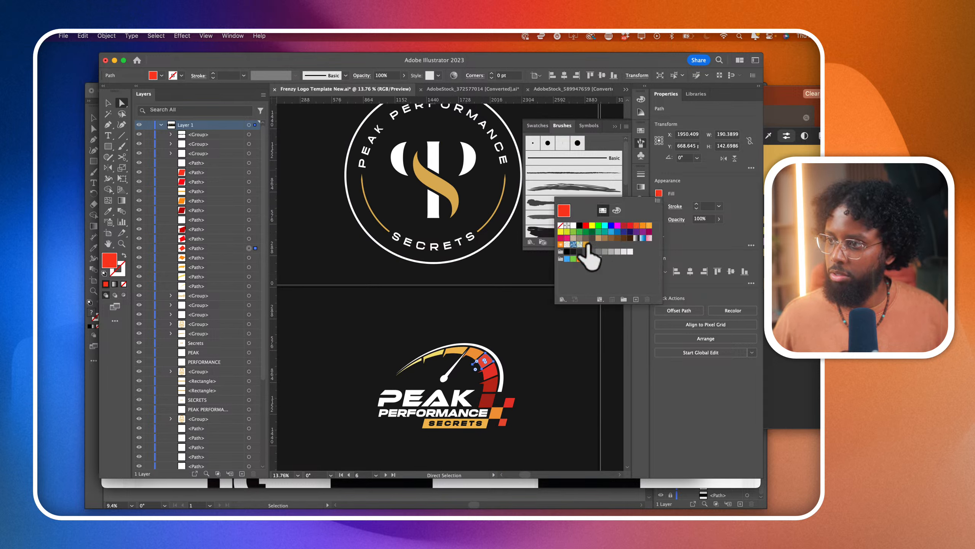
{"action": "left_click", "coordinate": [587, 245]}
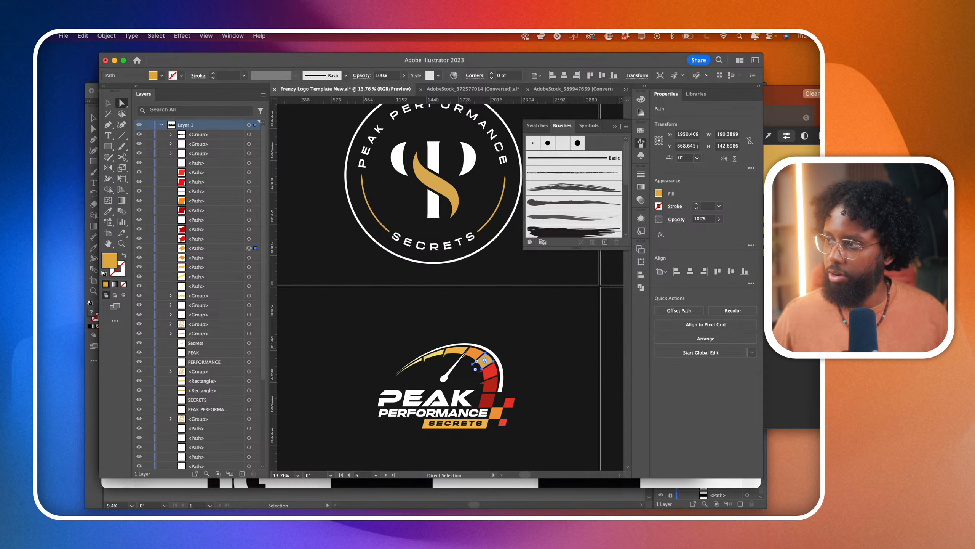
- Switch to the color picker app and capture a screenshot of the gold's Shades and Tints palettes
{"action": "key", "text": "super+Tab"}
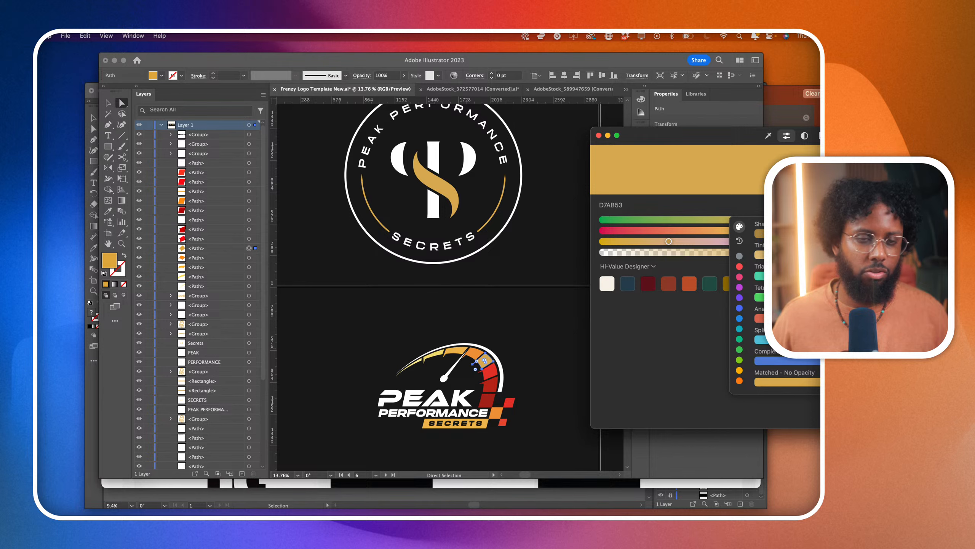
{"action": "key", "text": "ctrl+shift+c"}
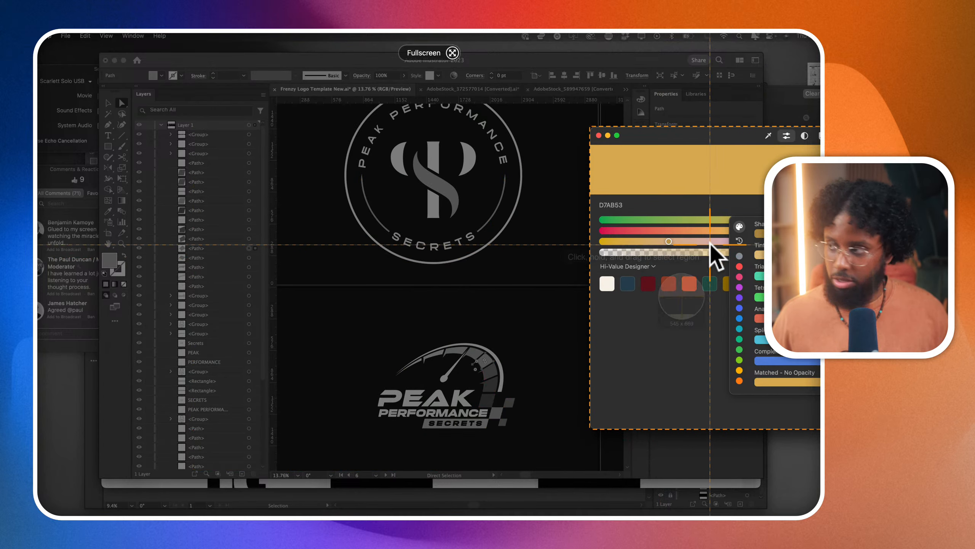
{"action": "left_click_drag", "start_coordinate": [730, 217], "coordinate": [846, 272]}
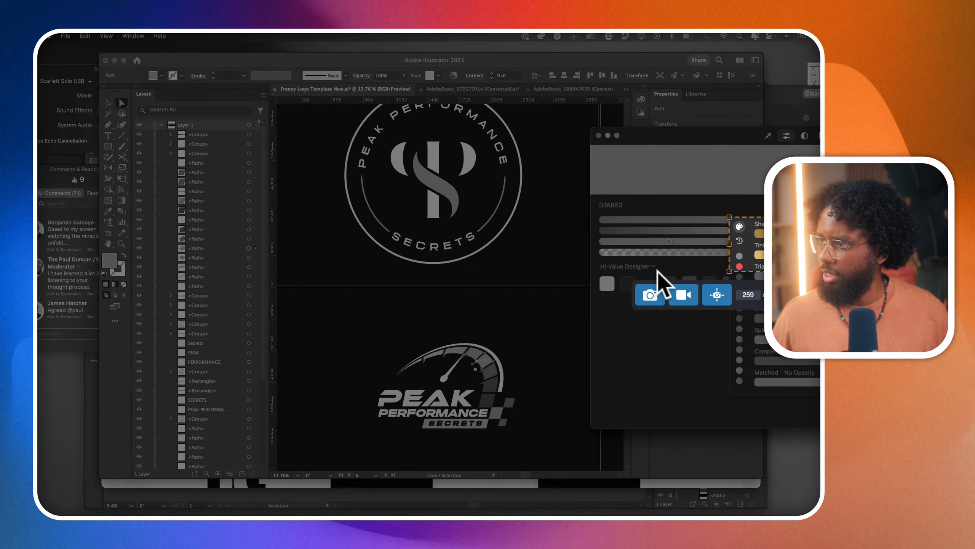
{"action": "left_click", "coordinate": [645, 299]}
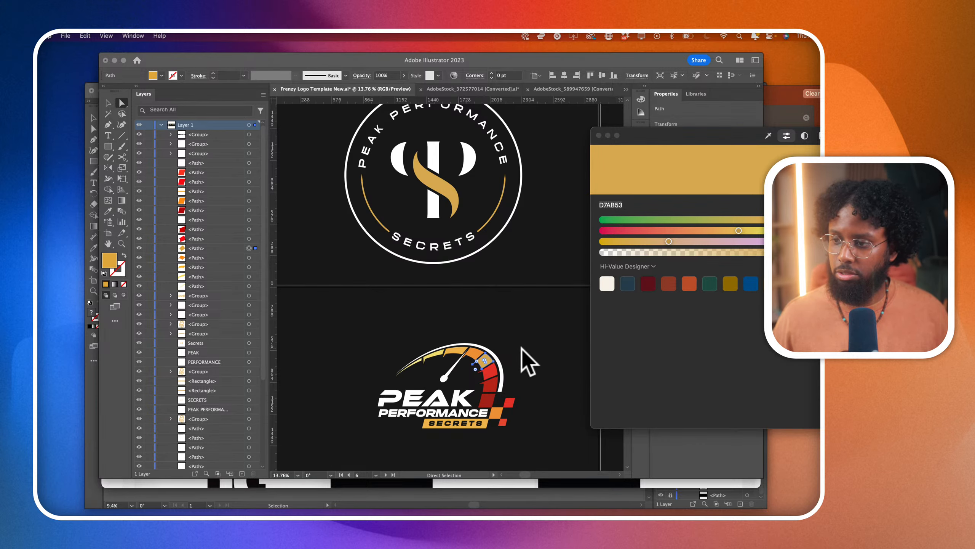
- Return to Illustrator, paste the palette screenshot above the speedometer, and enlarge it to about 719 pt wide
{"action": "left_click", "coordinate": [564, 395]}
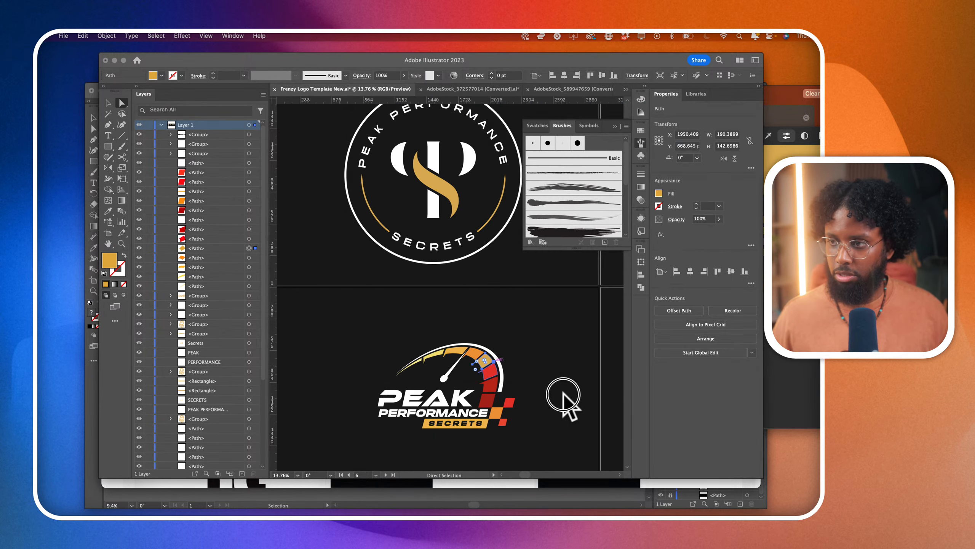
{"action": "key", "text": "super+v"}
{"action": "scroll", "coordinate": [487, 325], "scroll_direction": "up", "scroll_amount": 3}
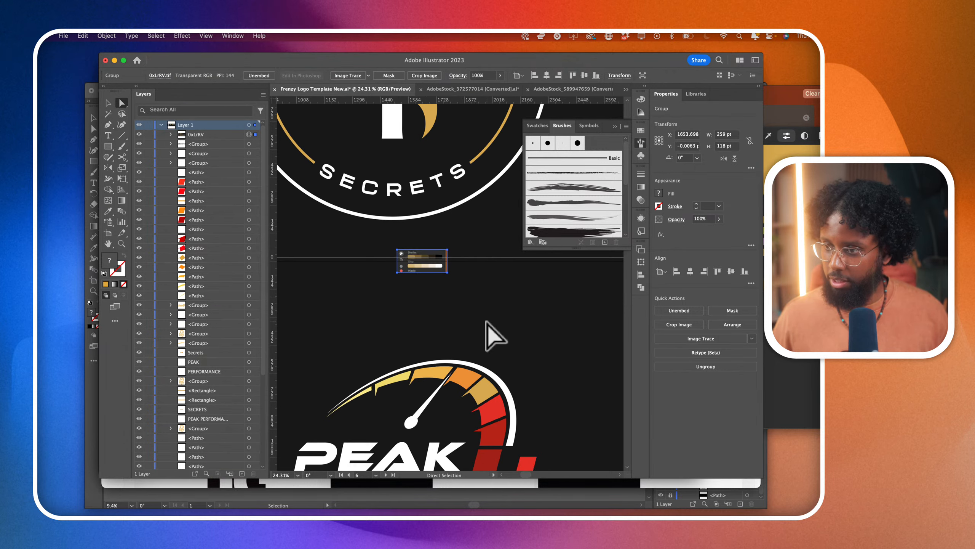
{"action": "left_click", "coordinate": [107, 103]}
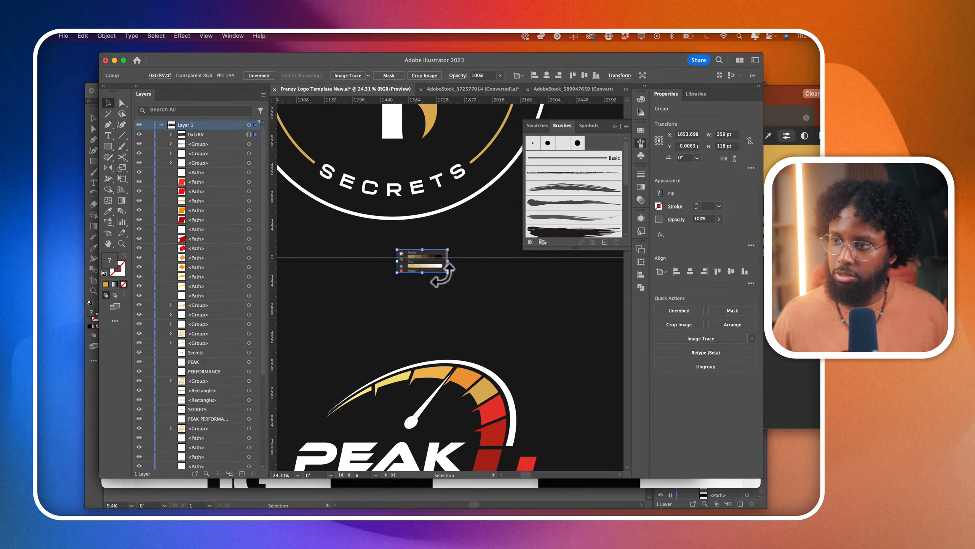
{"action": "left_click_drag", "start_coordinate": [448, 272], "coordinate": [529, 316]}
{"action": "scroll", "coordinate": [544, 388], "scroll_direction": "down", "scroll_amount": 5}
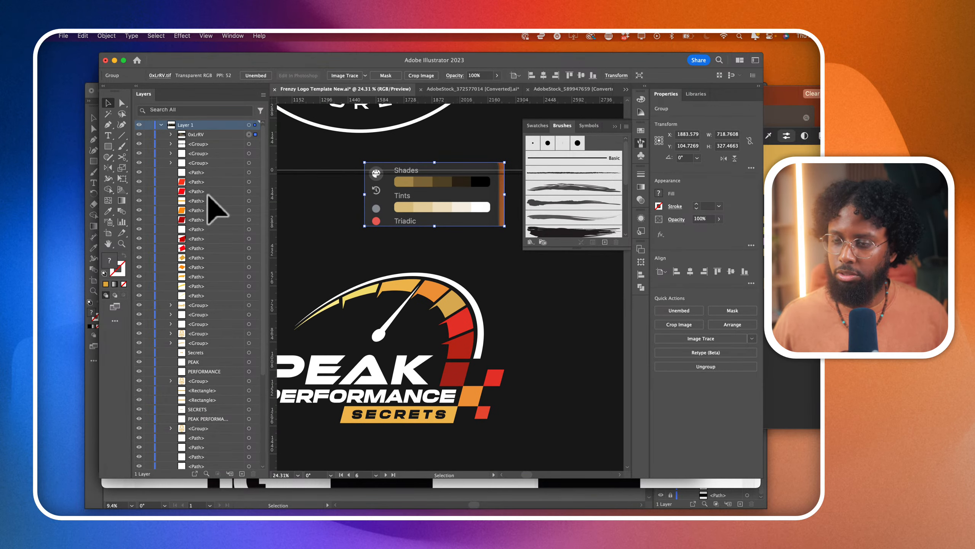
- Recolor the red gauge segment below the gold one with the lightest color of the pasted Shades row using the Eyedropper
{"action": "left_click", "coordinate": [121, 103]}
{"action": "left_click", "coordinate": [298, 216]}
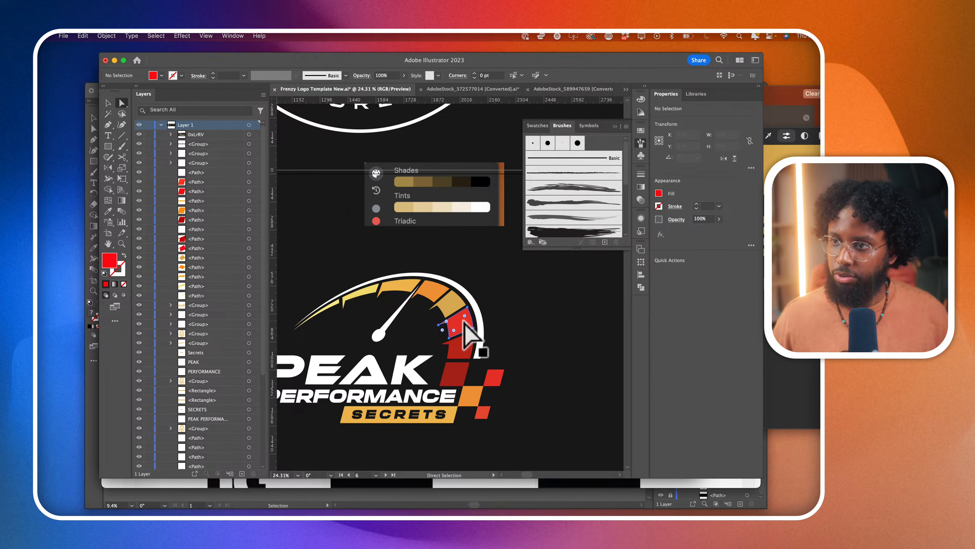
{"action": "left_click", "coordinate": [465, 324]}
{"action": "left_click", "coordinate": [108, 211]}
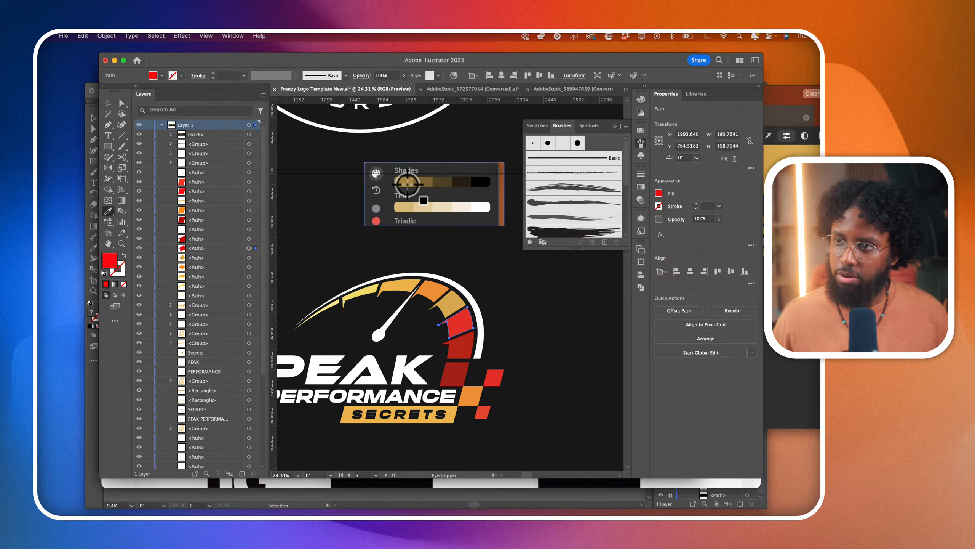
{"action": "left_click", "coordinate": [403, 181]}
- Recolor the following dark red gauge segment with the second color of the pasted Shades row using the Eyedropper
{"action": "left_click", "coordinate": [121, 103]}
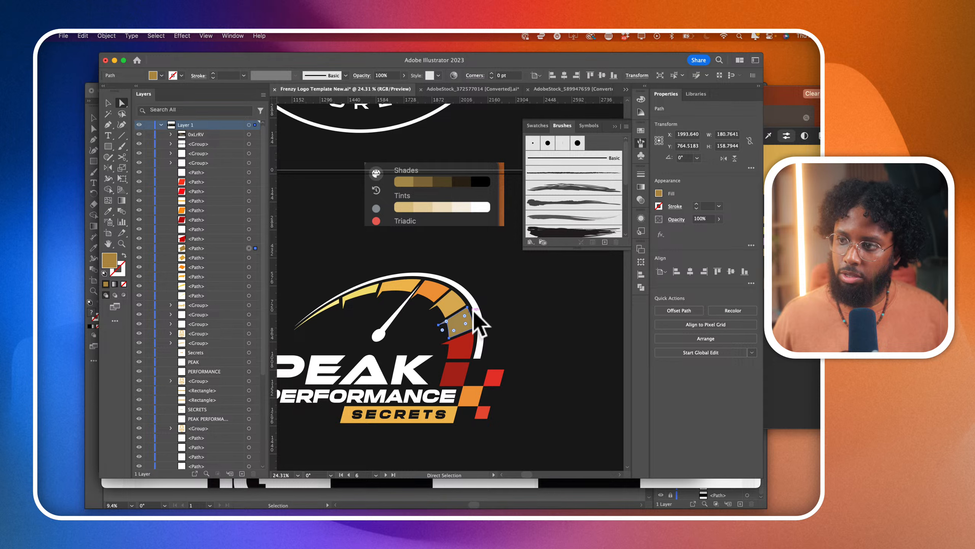
{"action": "left_click", "coordinate": [466, 348]}
{"action": "left_click", "coordinate": [108, 211]}
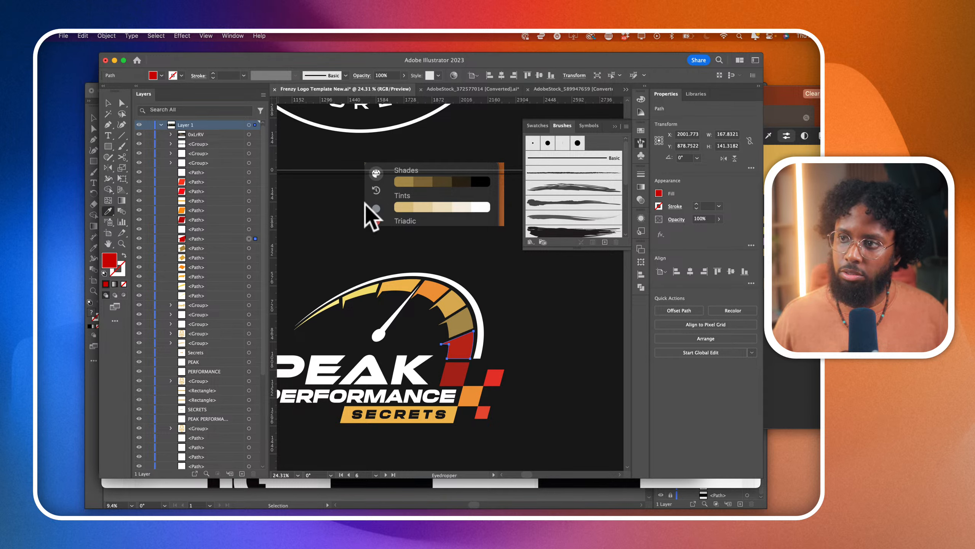
{"action": "left_click", "coordinate": [420, 182]}
- Recolor the dark red parallelogram at the gauge's lower end with the fourth color of the pasted Shades row using the Eyedropper
{"action": "left_click", "coordinate": [122, 103]}
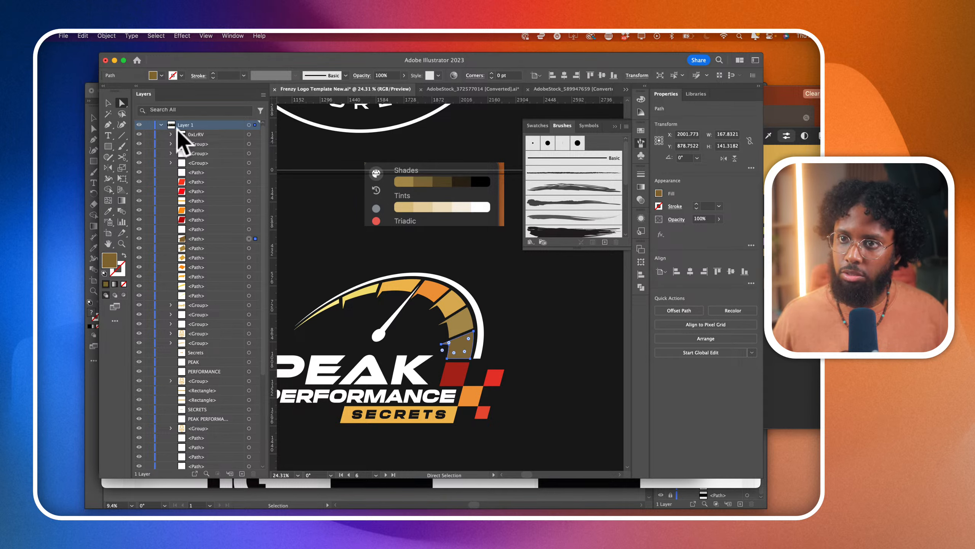
{"action": "left_click", "coordinate": [530, 360]}
{"action": "left_click", "coordinate": [457, 371]}
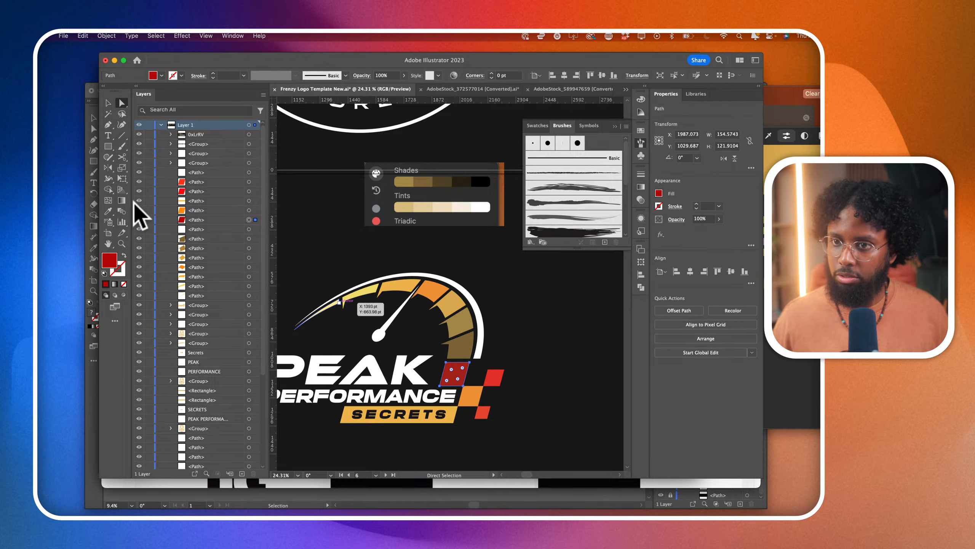
{"action": "left_click", "coordinate": [108, 211]}
{"action": "left_click", "coordinate": [466, 182]}
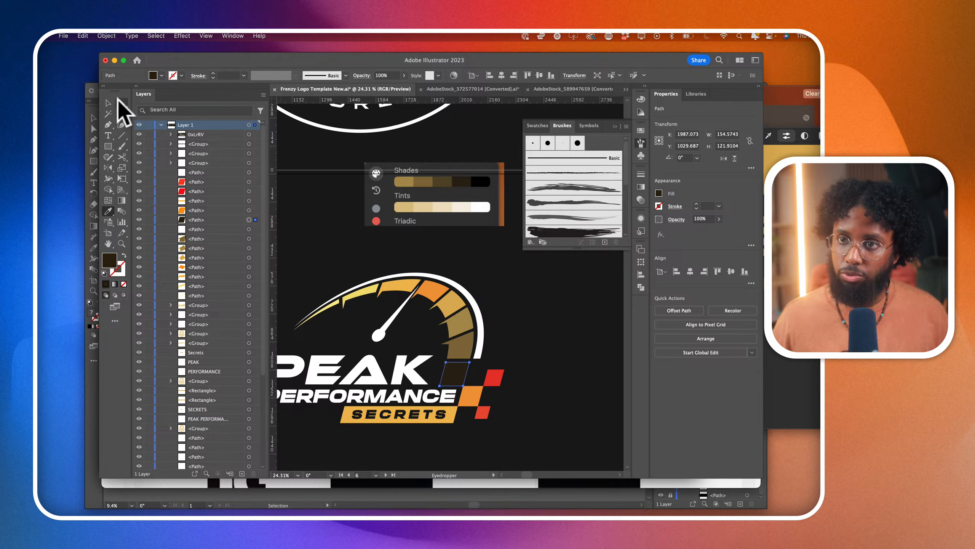
- Recolor the orange gauge segment beside the needle tip with the first color of the pasted Tints row using the Eyedropper
{"action": "left_click", "coordinate": [122, 103]}
{"action": "left_click", "coordinate": [518, 303]}
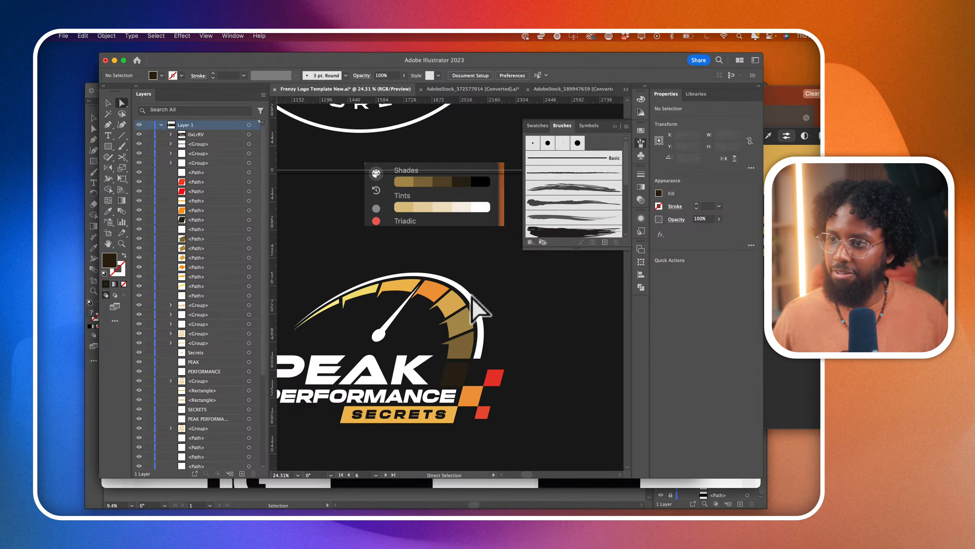
{"action": "left_click", "coordinate": [434, 295]}
{"action": "left_click", "coordinate": [109, 211]}
{"action": "left_click", "coordinate": [406, 208]}
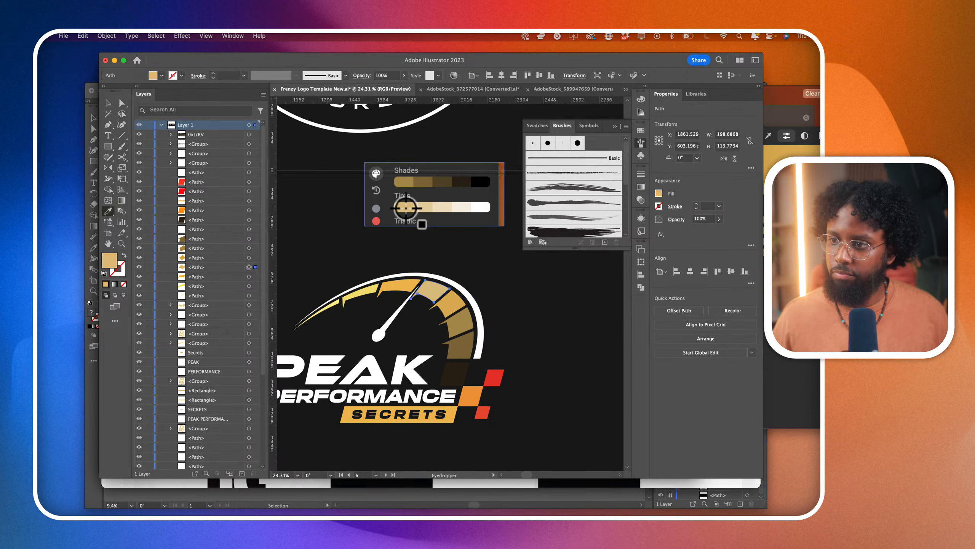
- Recolor the yellow-orange gauge segment before the needle with the second color of the Tints row using the Eyedropper
{"action": "left_click", "coordinate": [121, 103]}
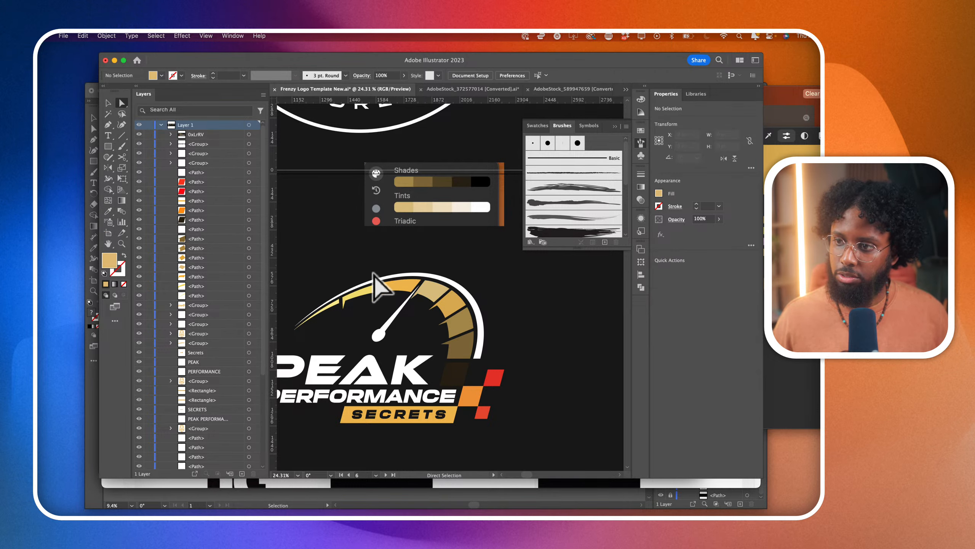
{"action": "left_click", "coordinate": [388, 286]}
{"action": "left_click", "coordinate": [108, 211]}
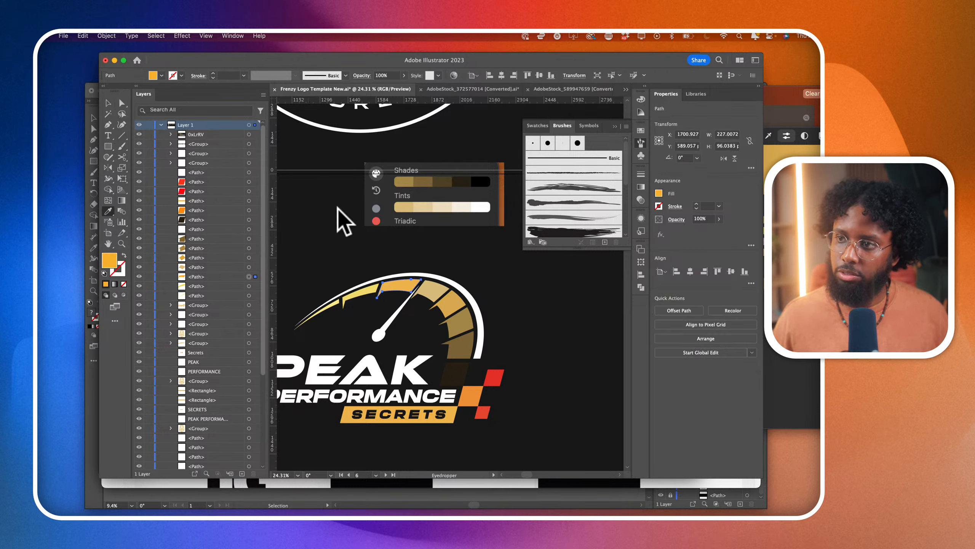
{"action": "left_click", "coordinate": [429, 208]}
- Recolor the adjoining yellow gauge segment with the third color of the Tints row using the Eyedropper
{"action": "left_click", "coordinate": [122, 103]}
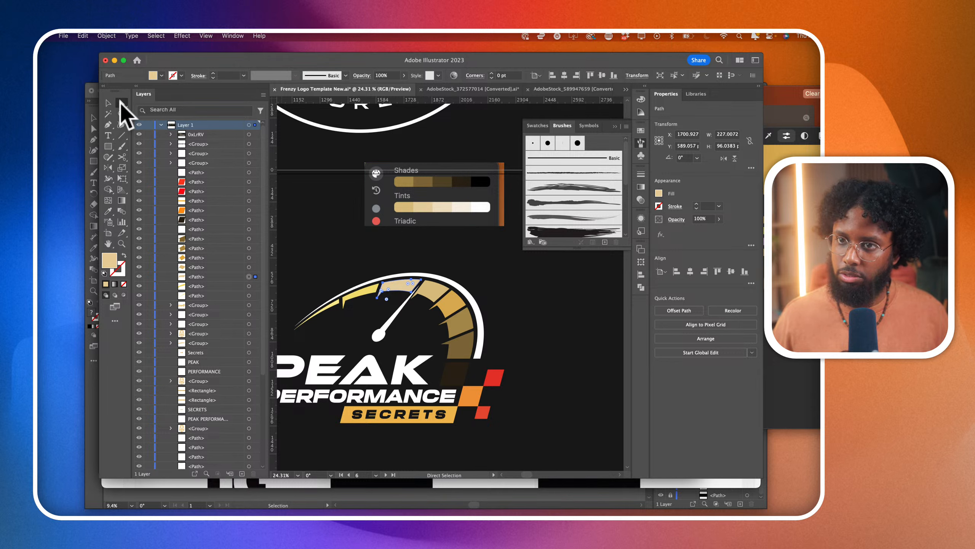
{"action": "left_click", "coordinate": [370, 290]}
{"action": "left_click", "coordinate": [108, 210]}
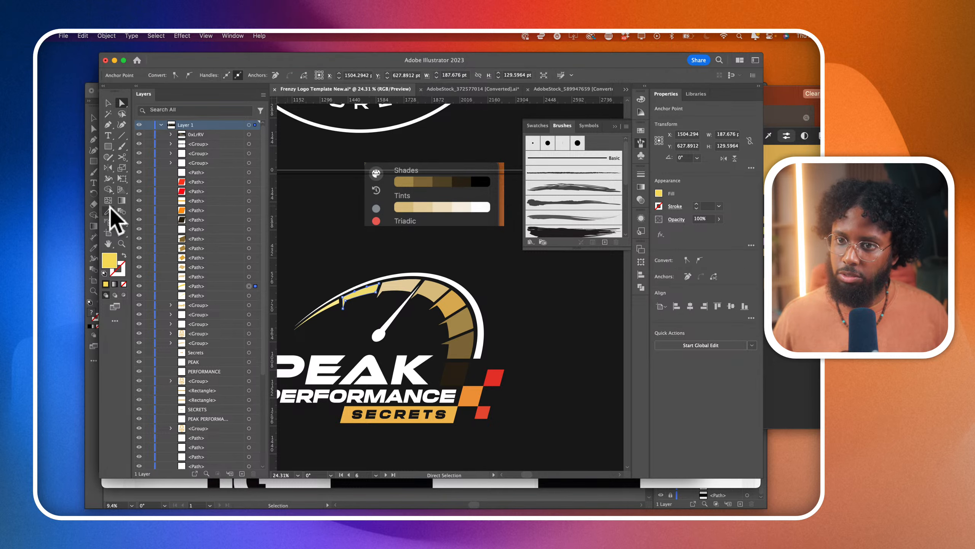
{"action": "left_click", "coordinate": [431, 208]}
{"action": "left_click", "coordinate": [442, 208]}
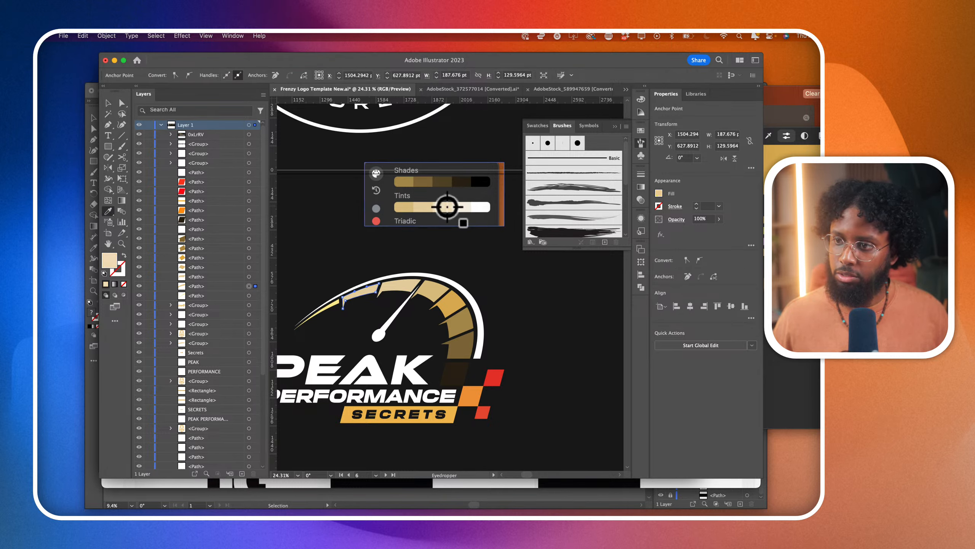
- Recolor the pale yellow segment at the gauge's starting tip with the fourth color of the Tints row using the Eyedropper
{"action": "left_click", "coordinate": [121, 103]}
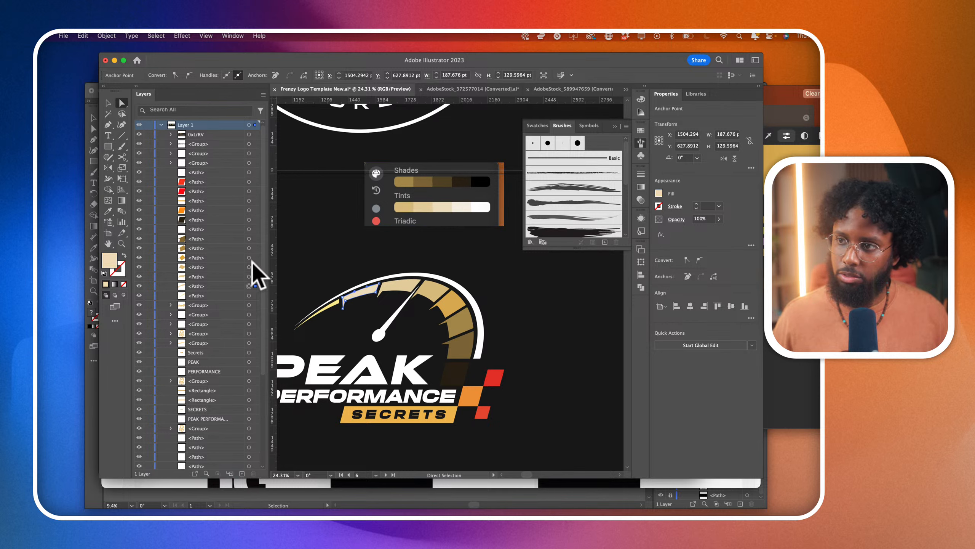
{"action": "left_click", "coordinate": [315, 317]}
{"action": "left_click", "coordinate": [108, 211]}
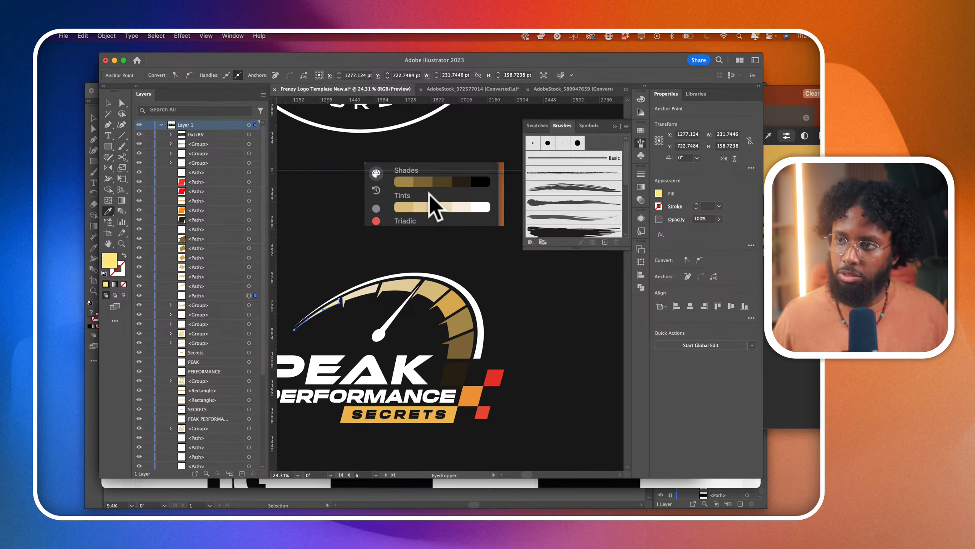
{"action": "left_click", "coordinate": [458, 207]}
{"action": "left_click", "coordinate": [121, 103]}
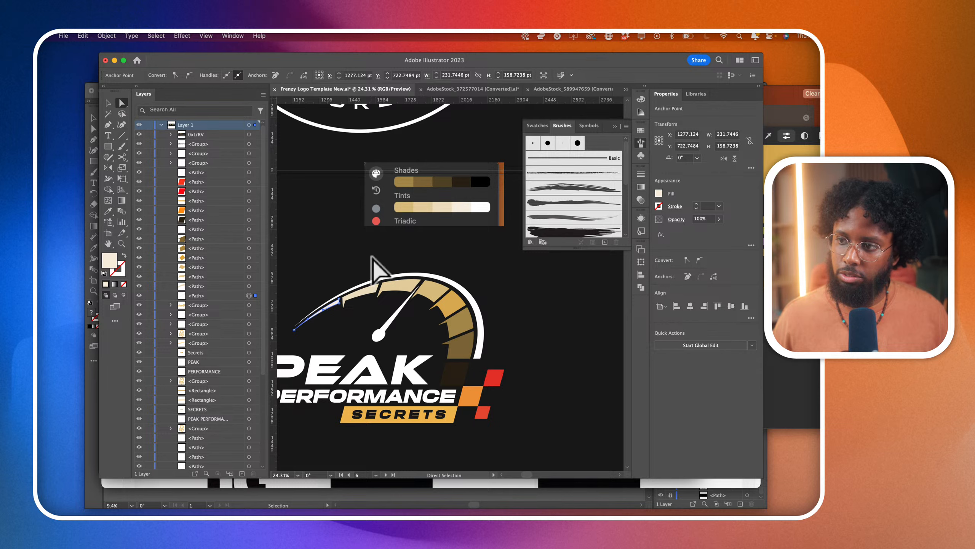
{"action": "left_click", "coordinate": [345, 242]}
- Recolor the white outer arc of the speedometer with the gauge's gold using the Eyedropper
{"action": "scroll", "coordinate": [339, 233], "scroll_direction": "down", "scroll_amount": 3}
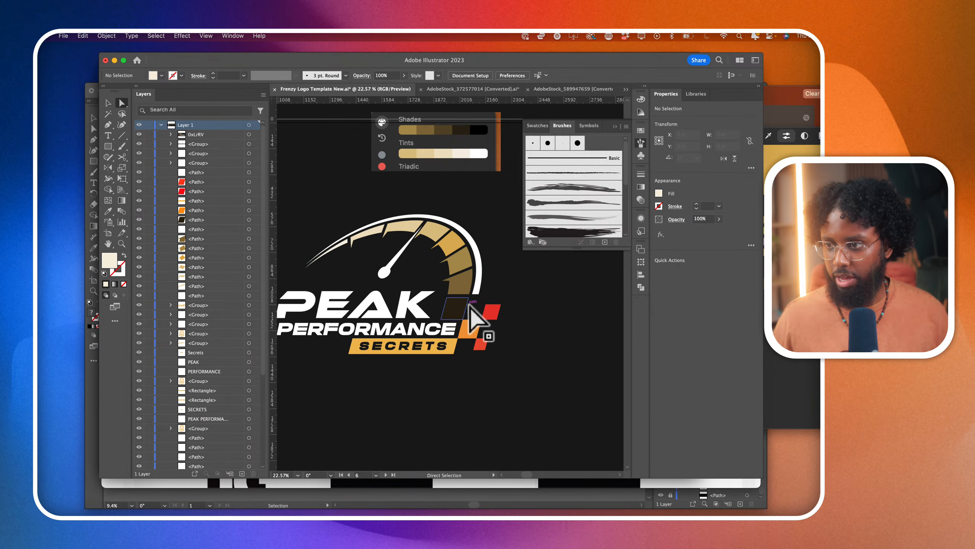
{"action": "left_click", "coordinate": [478, 283]}
{"action": "left_click", "coordinate": [108, 212]}
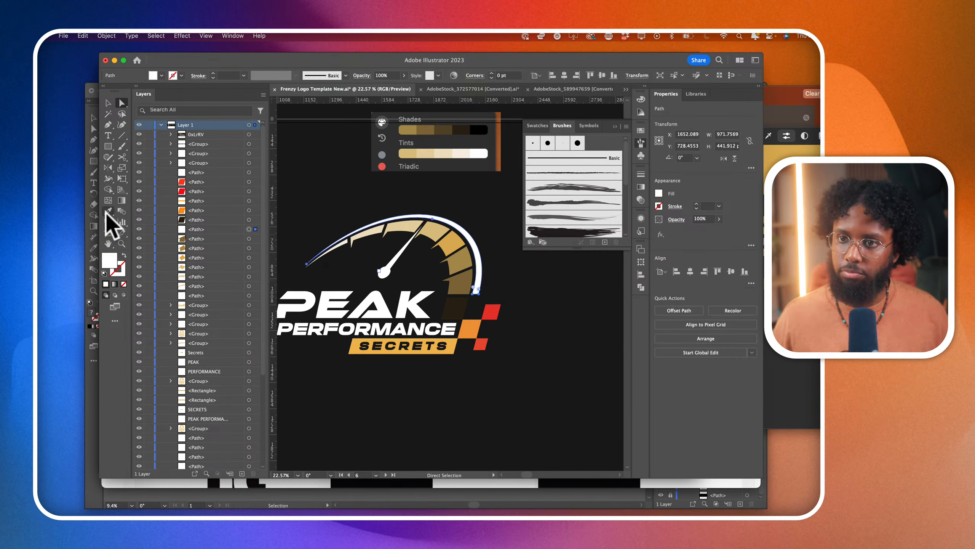
{"action": "left_click", "coordinate": [446, 310]}
{"action": "left_click", "coordinate": [121, 102]}
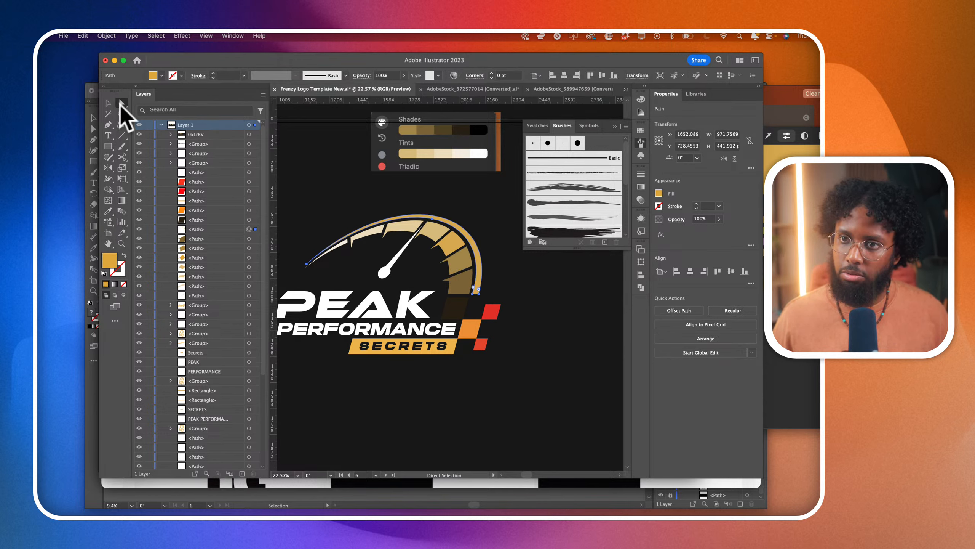
{"action": "scroll", "coordinate": [482, 260], "scroll_direction": "down", "scroll_amount": 3}
{"action": "left_click", "coordinate": [498, 257]}
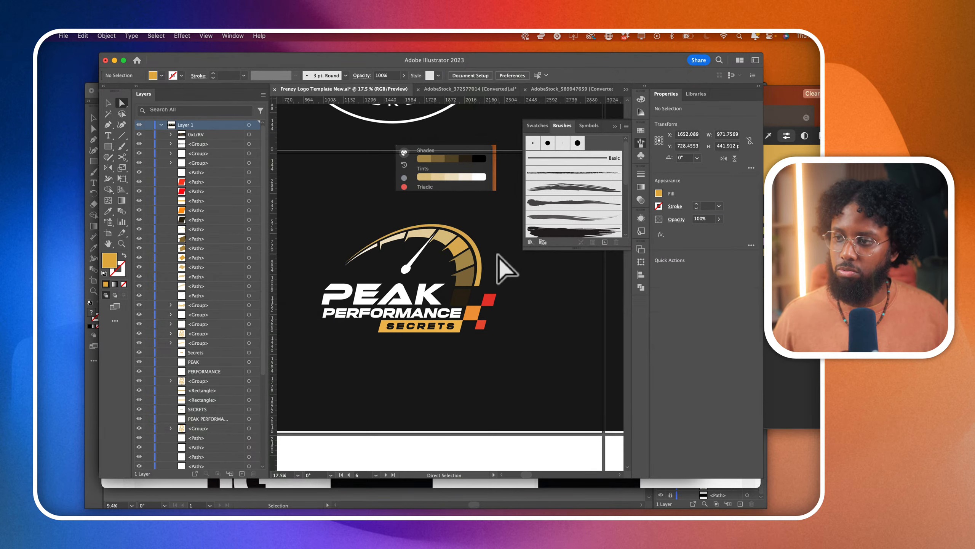
- Recolor the orange checker beside PERFORMANCE with the light tint of the gauge segment near the needle tip using the Eyedropper
{"action": "scroll", "coordinate": [499, 257], "scroll_direction": "down", "scroll_amount": 3}
{"action": "scroll", "coordinate": [496, 292], "scroll_direction": "up", "scroll_amount": 5}
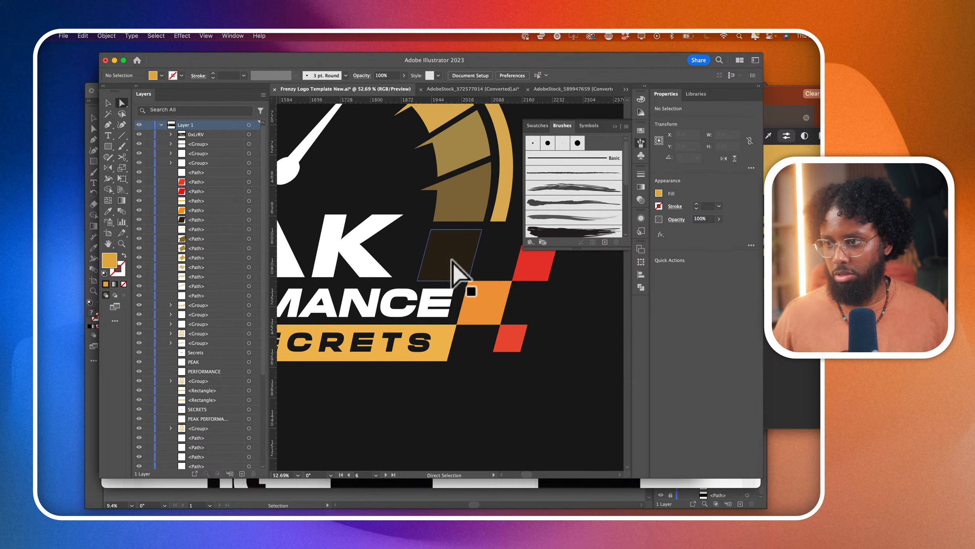
{"action": "left_click", "coordinate": [452, 261]}
{"action": "scroll", "coordinate": [452, 261], "scroll_direction": "down", "scroll_amount": 2}
{"action": "left_click", "coordinate": [471, 295]}
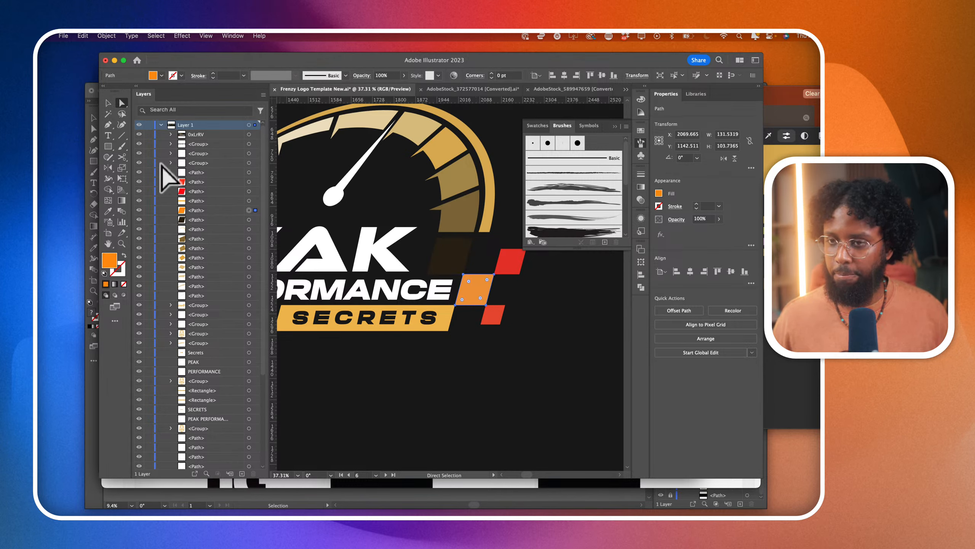
{"action": "left_click", "coordinate": [108, 211]}
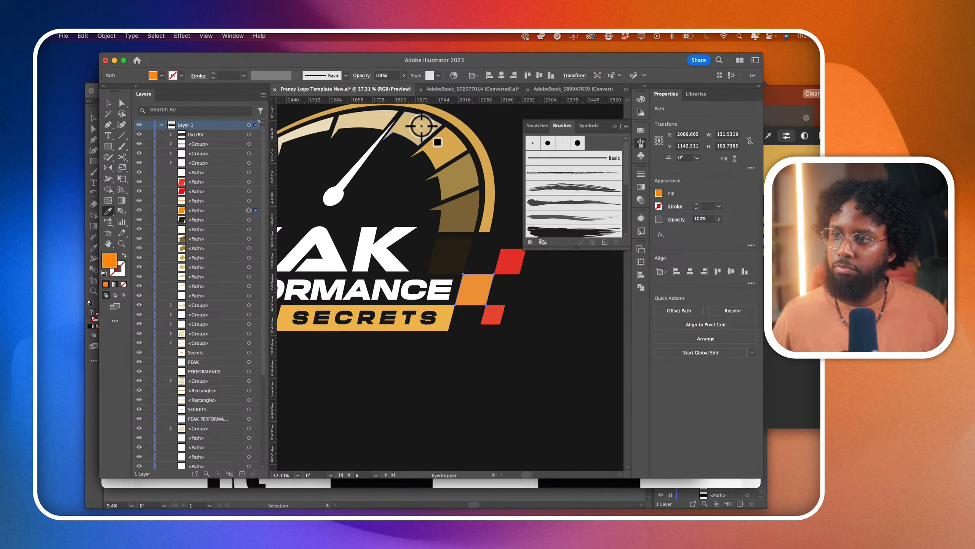
{"action": "left_click", "coordinate": [421, 125]}
- Recolor the upper red checker with the darker gold shade from the gauge using the Eyedropper
{"action": "left_click", "coordinate": [121, 103]}
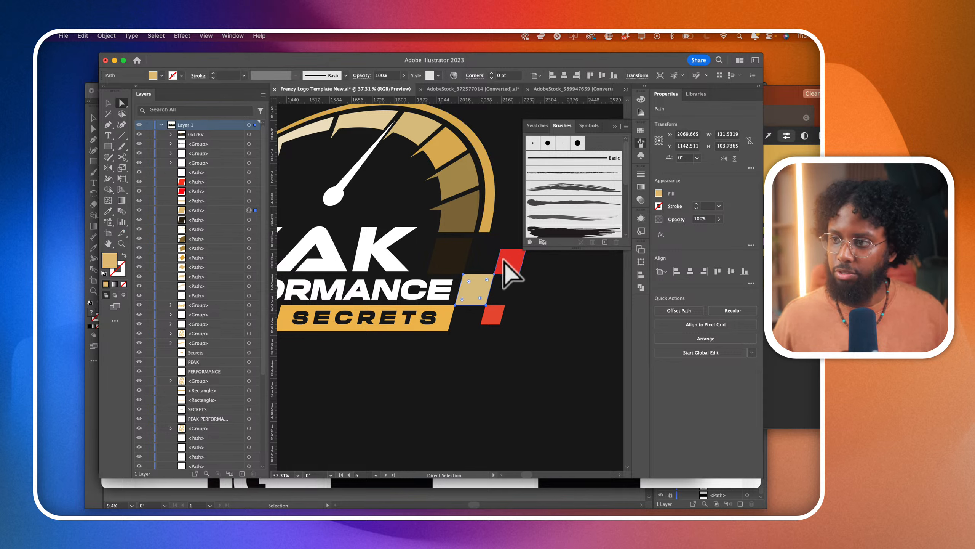
{"action": "left_click", "coordinate": [511, 269]}
{"action": "left_click", "coordinate": [108, 211]}
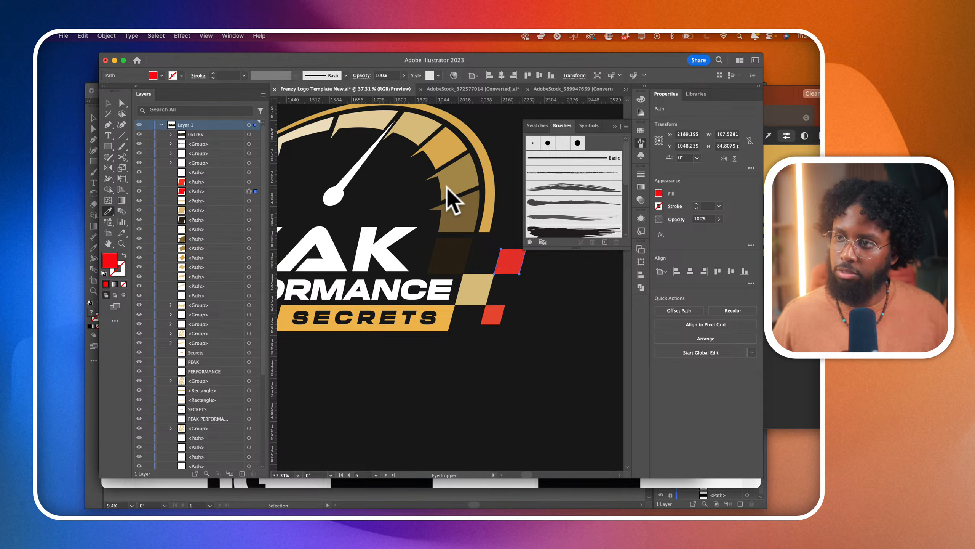
{"action": "left_click", "coordinate": [428, 203]}
- Sample gauge colors for the lower red checker with the Eyedropper and fill it with the gauge's gold
{"action": "left_click", "coordinate": [121, 103]}
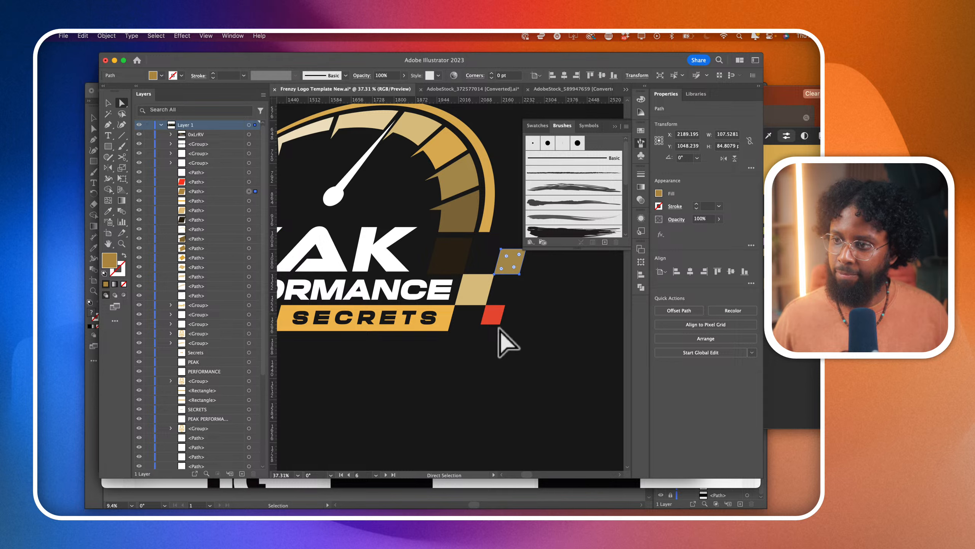
{"action": "left_click", "coordinate": [492, 316]}
{"action": "left_click", "coordinate": [108, 211]}
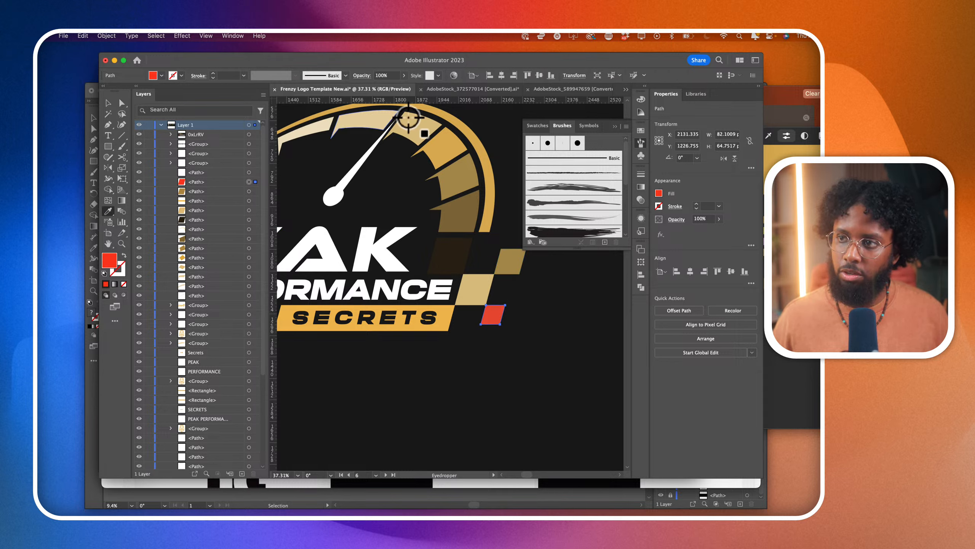
{"action": "left_click", "coordinate": [409, 125]}
{"action": "left_click", "coordinate": [383, 124]}
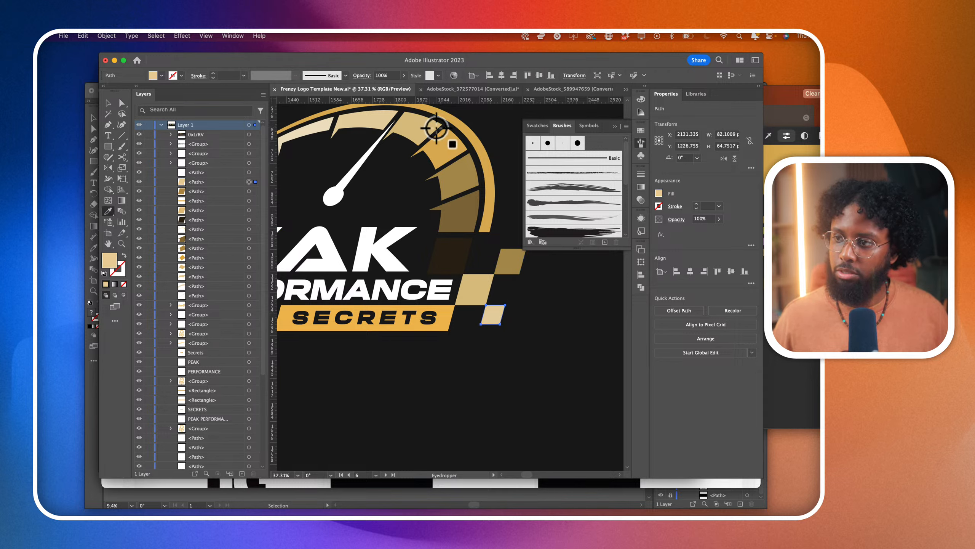
{"action": "left_click", "coordinate": [460, 130]}
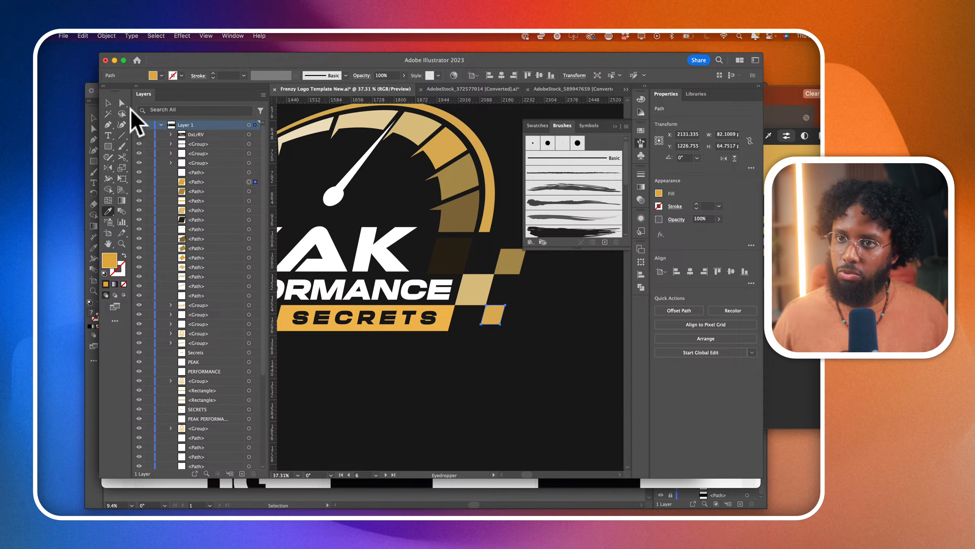
{"action": "left_click", "coordinate": [122, 103]}
{"action": "left_click", "coordinate": [353, 372]}
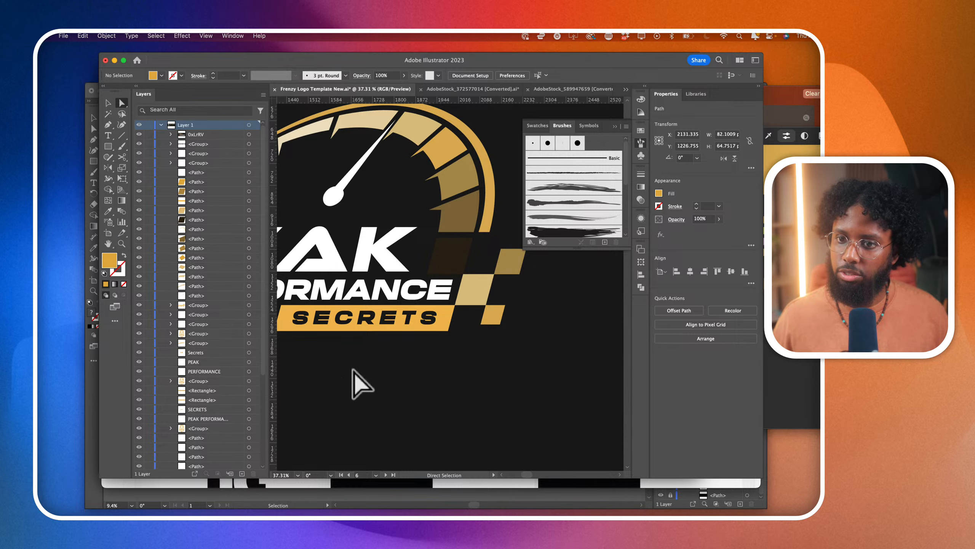
- Recolor the banner behind SECRETS with the gauge's gold using the Eyedropper
{"action": "left_click", "coordinate": [364, 331]}
{"action": "left_click", "coordinate": [108, 211]}
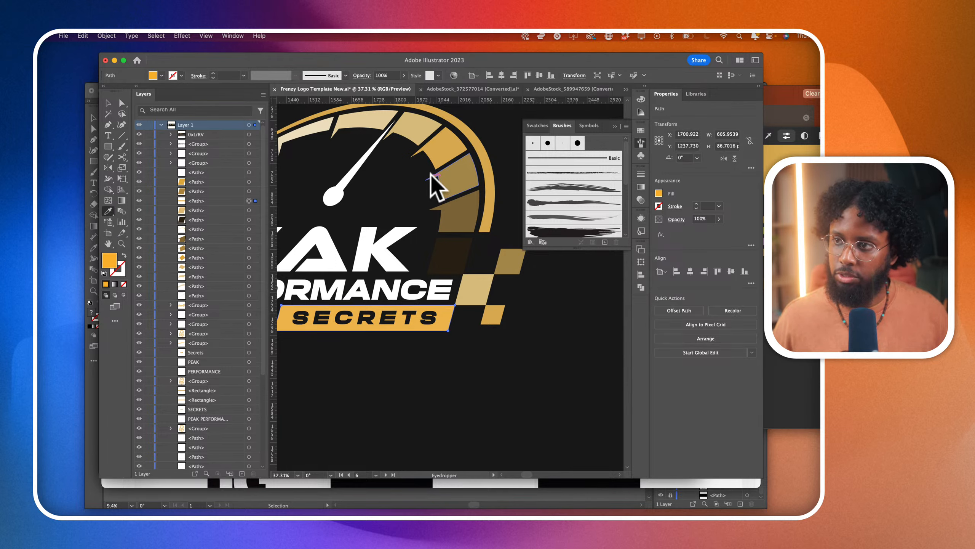
{"action": "left_click", "coordinate": [431, 177]}
- Move the pasted palette screenshot from above the speedometer to the artboard's lower edge, clear of the logo
{"action": "scroll", "coordinate": [414, 387], "scroll_direction": "down", "scroll_amount": 4}
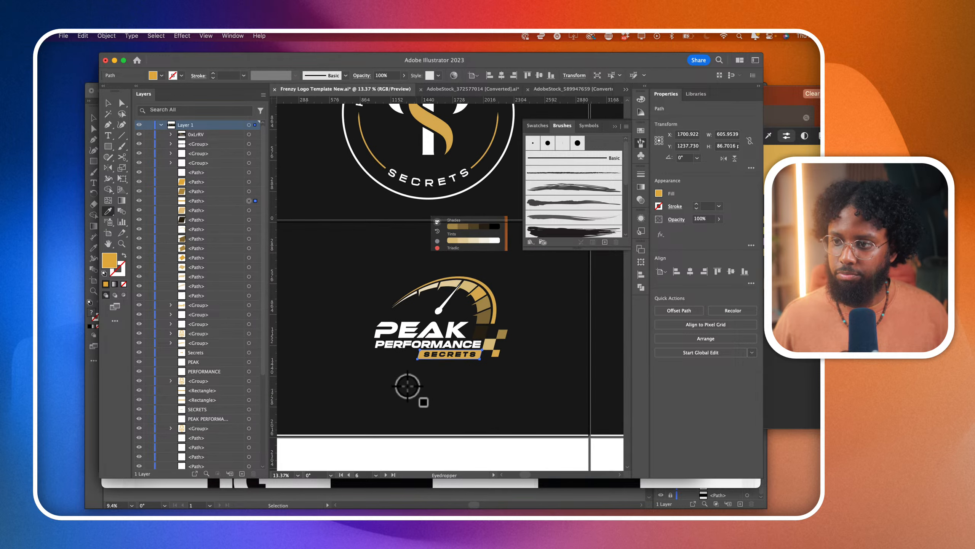
{"action": "left_click", "coordinate": [108, 103]}
{"action": "left_click", "coordinate": [465, 247]}
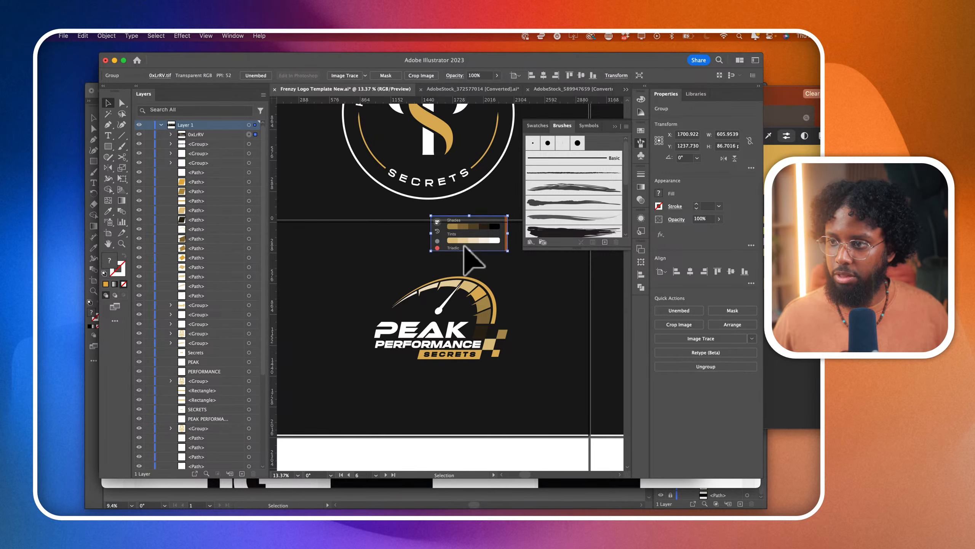
{"action": "left_click_drag", "start_coordinate": [465, 247], "coordinate": [477, 459]}
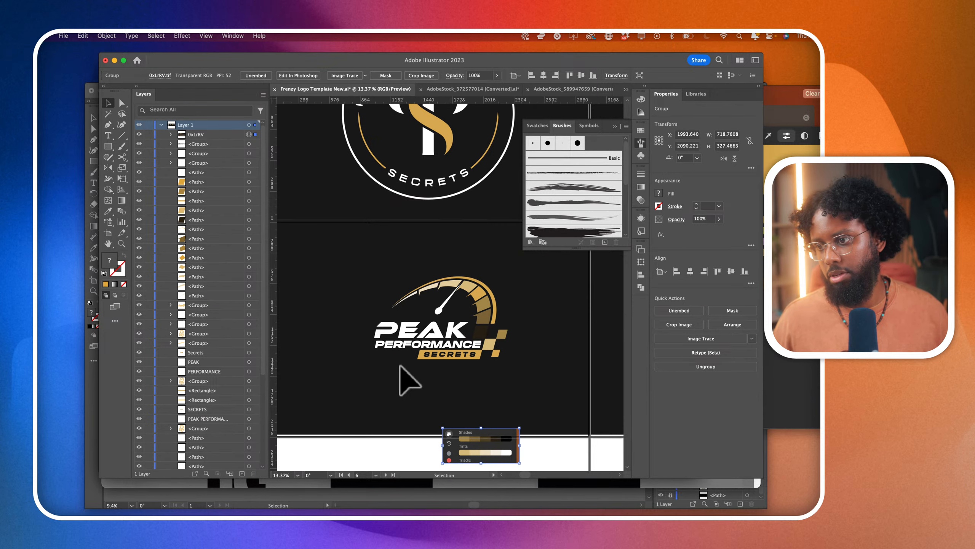
- Select the PEAK lettering and convert its group into a compound path
{"action": "scroll", "coordinate": [400, 369], "scroll_direction": "up", "scroll_amount": 4}
{"action": "scroll", "coordinate": [396, 346], "scroll_direction": "up", "scroll_amount": 2}
{"action": "left_click", "coordinate": [386, 279]}
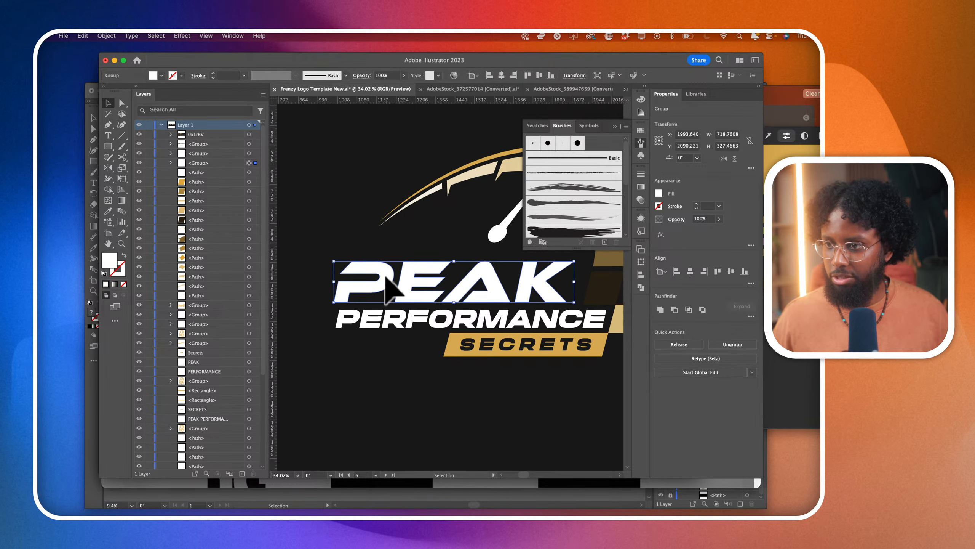
{"action": "key", "text": "super+8"}
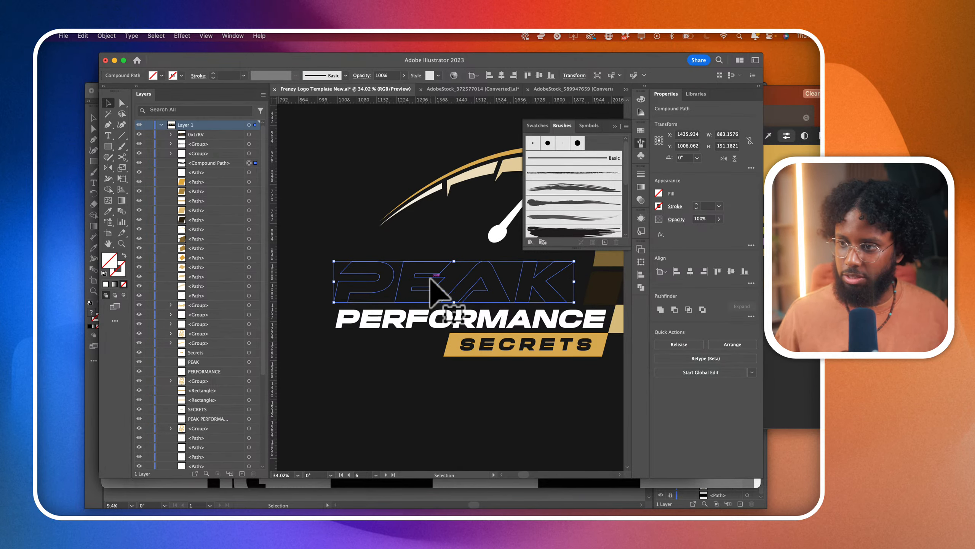
- Give the PEAK compound path a white stroke with a weight of 8 pt
{"action": "left_click", "coordinate": [660, 207]}
{"action": "left_click", "coordinate": [575, 239]}
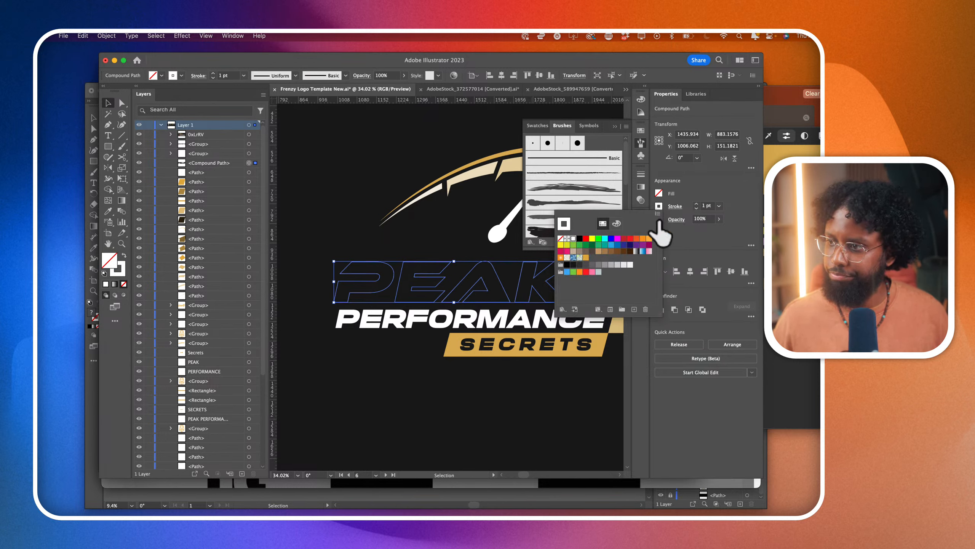
{"action": "left_click", "coordinate": [695, 205]}
{"action": "left_click", "coordinate": [695, 203]}
{"action": "left_click", "coordinate": [696, 204]}
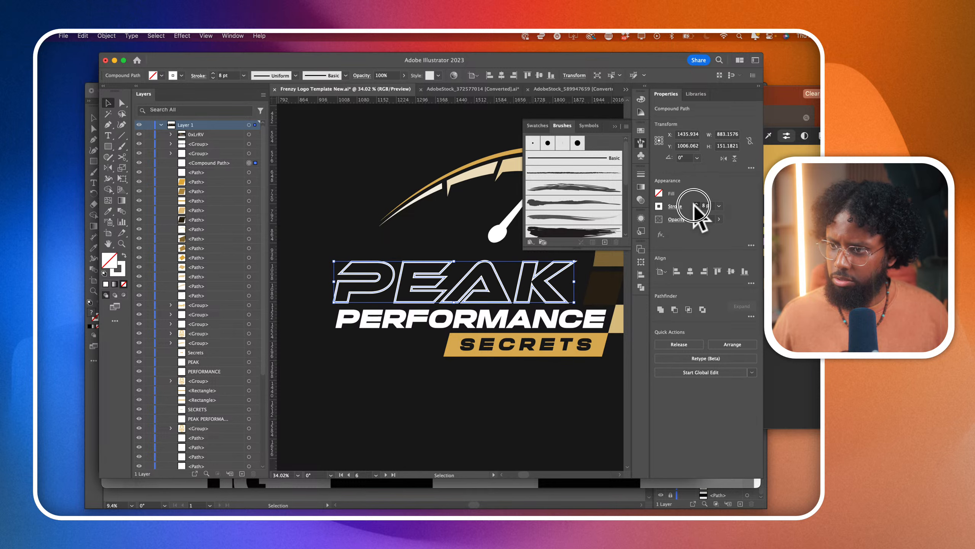
- Set the PEAK outline's stroke weight to 12 pt and align the stroke to the inside of the path
{"action": "left_click", "coordinate": [695, 203]}
{"action": "left_click", "coordinate": [695, 204]}
{"action": "left_click", "coordinate": [680, 208]}
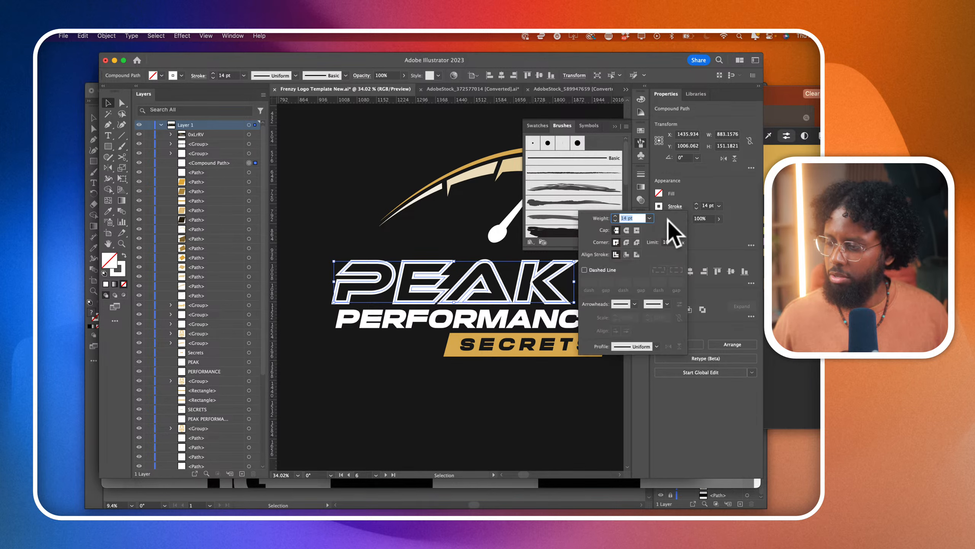
{"action": "left_click", "coordinate": [626, 255]}
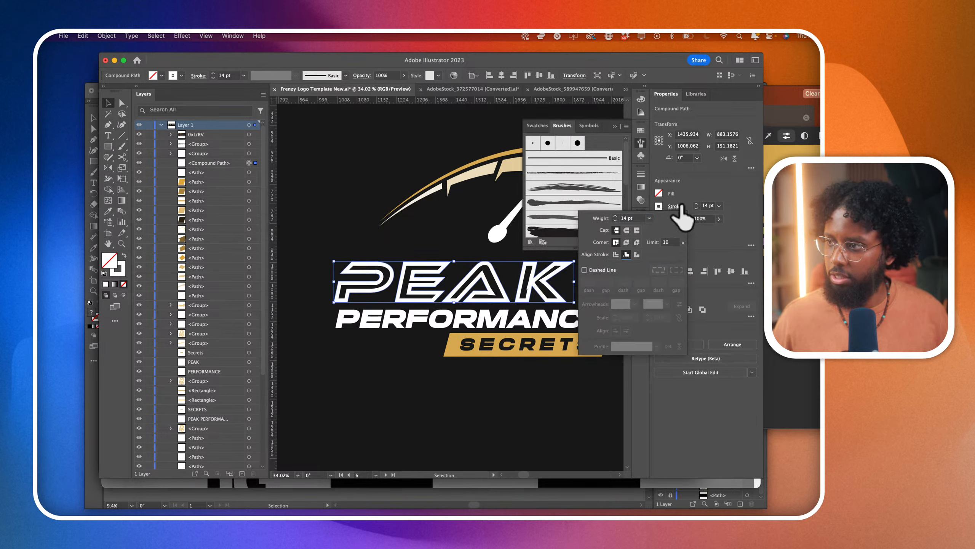
{"action": "left_click", "coordinate": [697, 208]}
{"action": "left_click", "coordinate": [697, 209]}
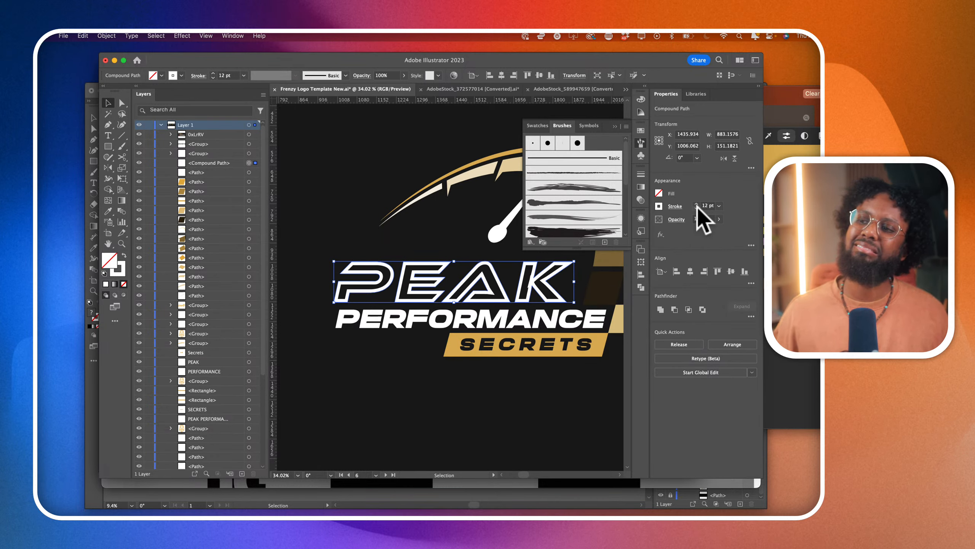
{"action": "scroll", "coordinate": [407, 357], "scroll_direction": "down", "scroll_amount": 5}
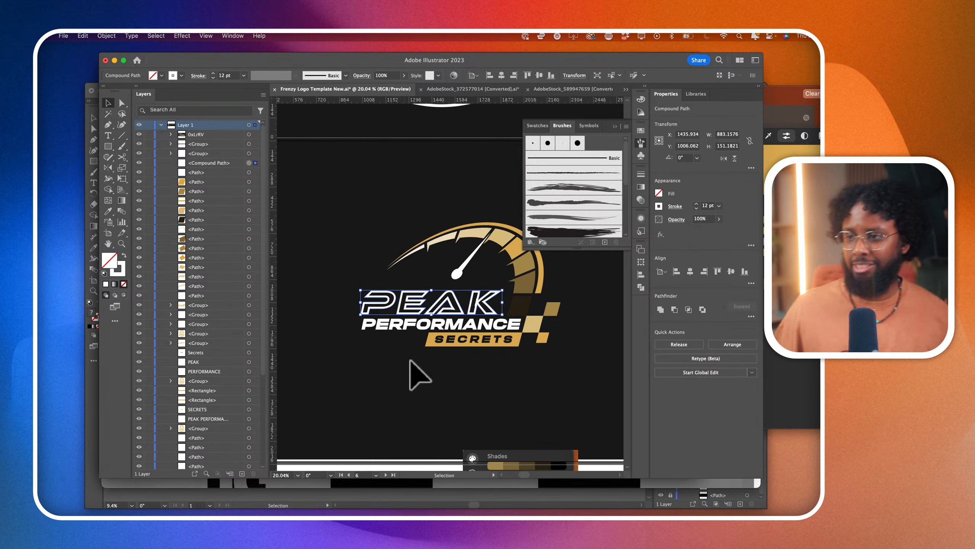
{"action": "left_click", "coordinate": [419, 380]}
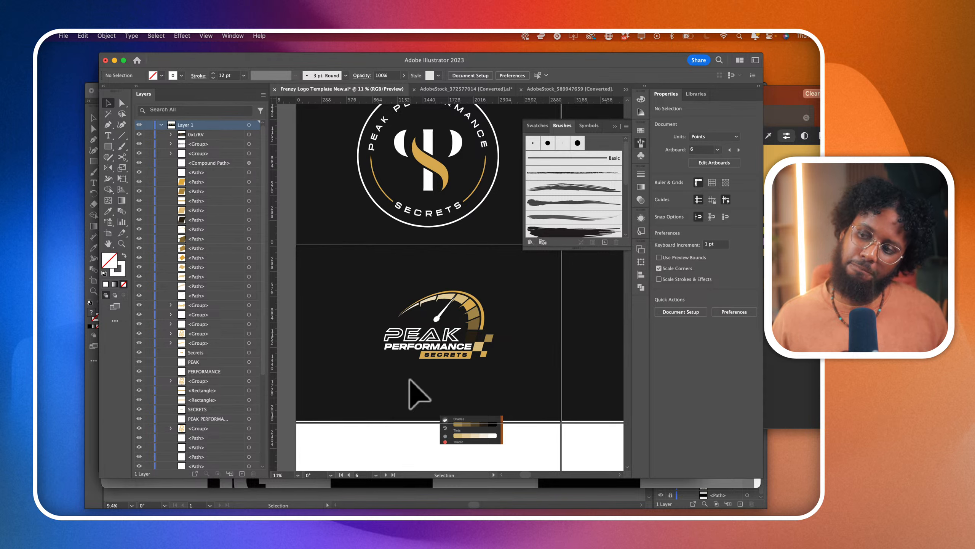
- Try a gold swatch as the stroke color of the PEAK lettering, review the whole logo, and undo the color change
{"action": "left_click", "coordinate": [420, 335]}
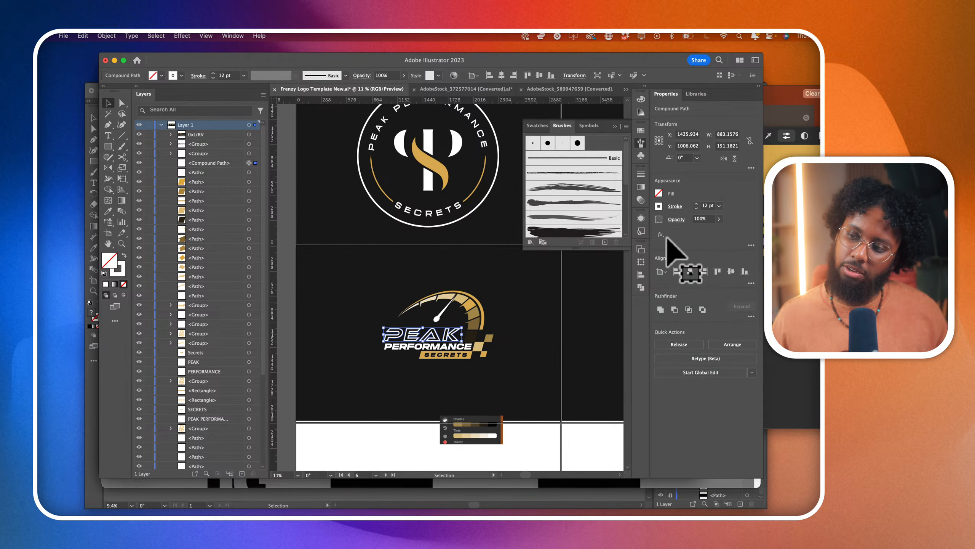
{"action": "left_click", "coordinate": [659, 207]}
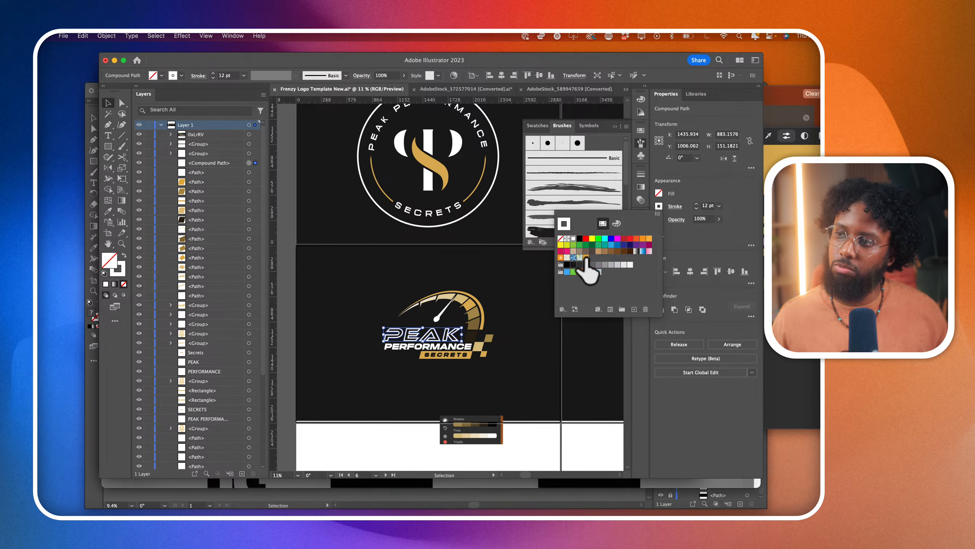
{"action": "left_click", "coordinate": [586, 257]}
{"action": "left_click", "coordinate": [540, 384]}
{"action": "scroll", "coordinate": [491, 375], "scroll_direction": "up", "scroll_amount": 3}
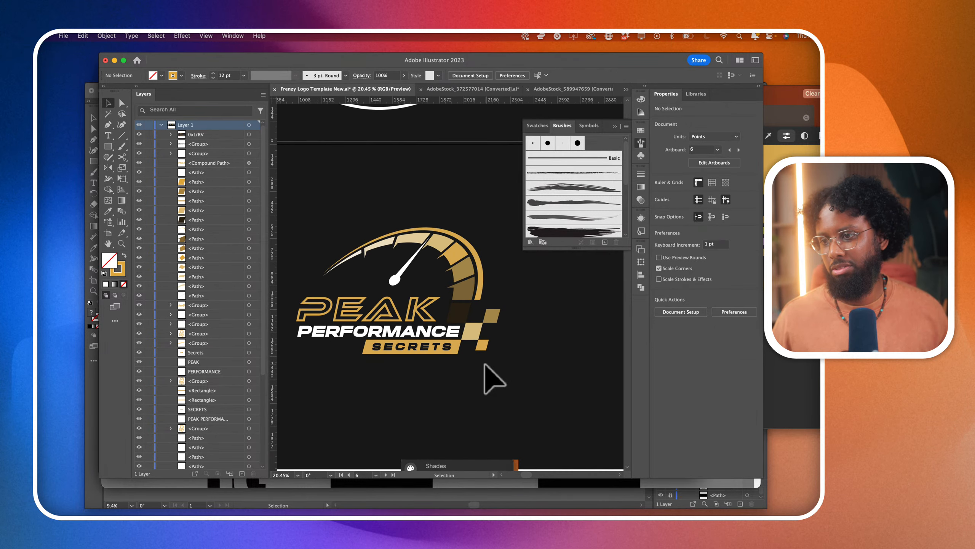
{"action": "scroll", "coordinate": [494, 380], "scroll_direction": "down", "scroll_amount": 2}
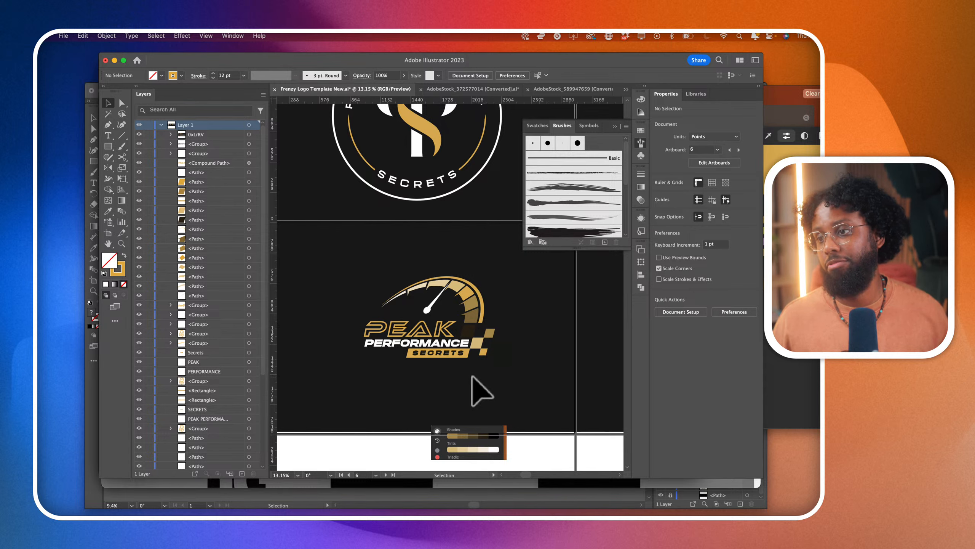
{"action": "scroll", "coordinate": [397, 394], "scroll_direction": "up", "scroll_amount": 3}
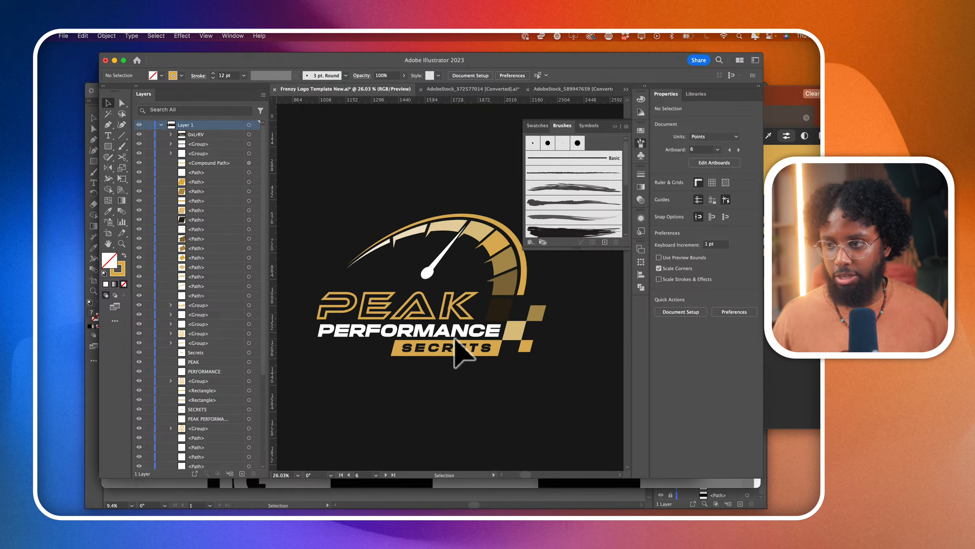
{"action": "scroll", "coordinate": [455, 338], "scroll_direction": "up", "scroll_amount": 1}
{"action": "key", "text": "super+z"}
{"action": "key", "text": "super+z"}
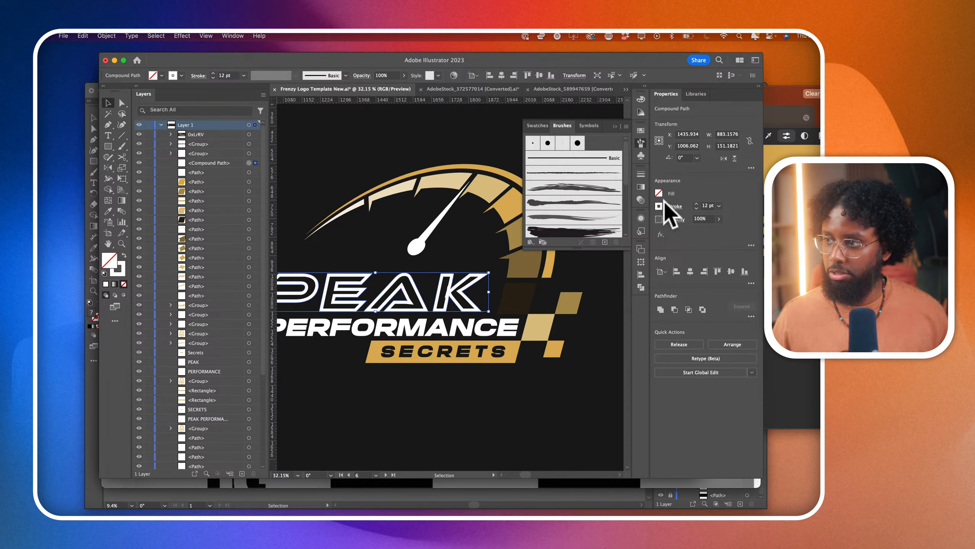
- Swap the fill and stroke of the PEAK lettering to give it a solid white fill and no stroke
{"action": "left_click", "coordinate": [660, 207]}
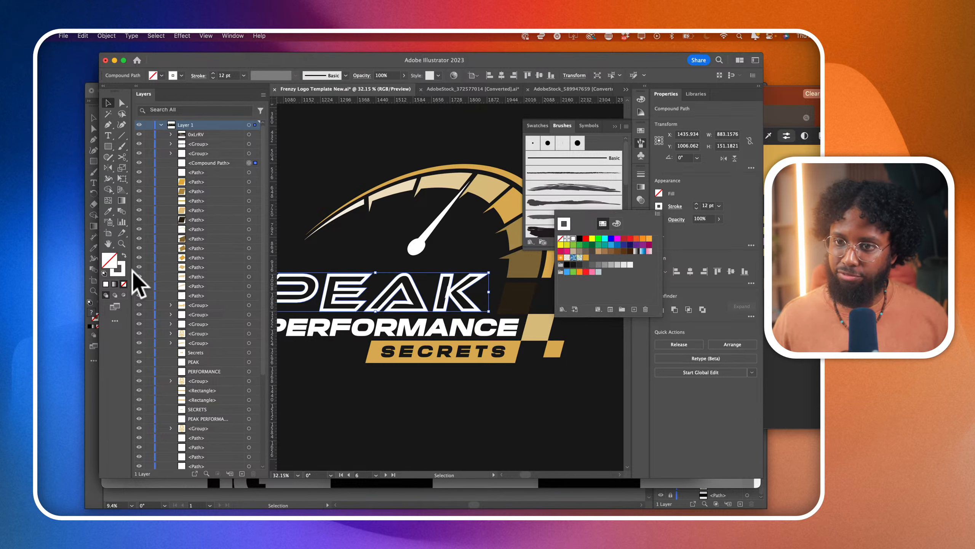
{"action": "left_click", "coordinate": [124, 252]}
{"action": "left_click", "coordinate": [124, 252]}
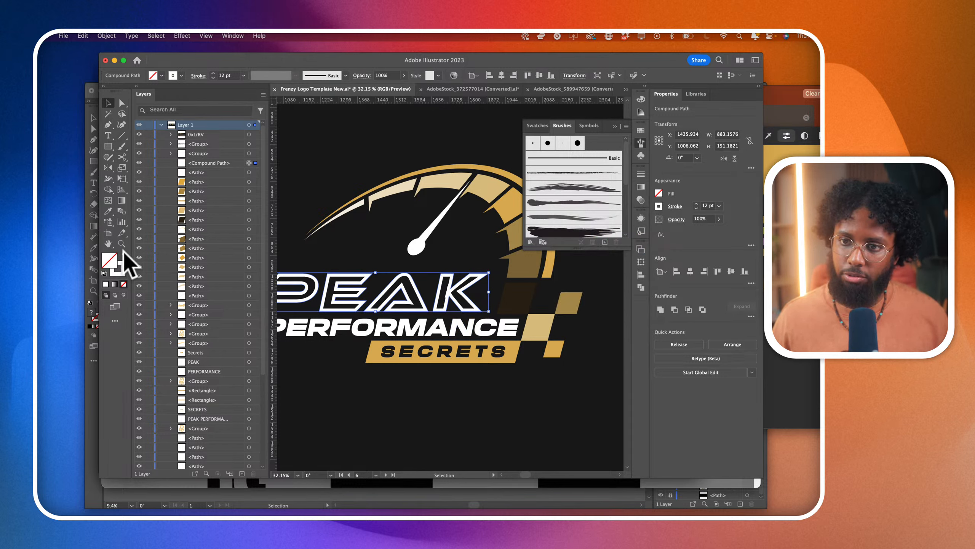
{"action": "left_click", "coordinate": [124, 252]}
{"action": "scroll", "coordinate": [538, 365], "scroll_direction": "down", "scroll_amount": 2}
{"action": "left_click", "coordinate": [560, 385]}
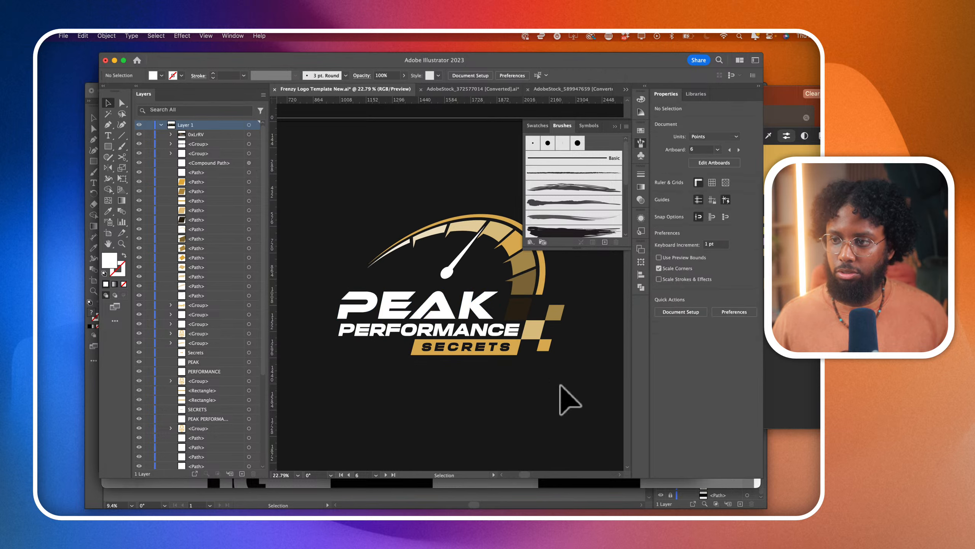
- Offset the PEAK compound path inward by -4 pt and delete the original larger compound path beneath it
{"action": "scroll", "coordinate": [465, 320], "scroll_direction": "up", "scroll_amount": 2}
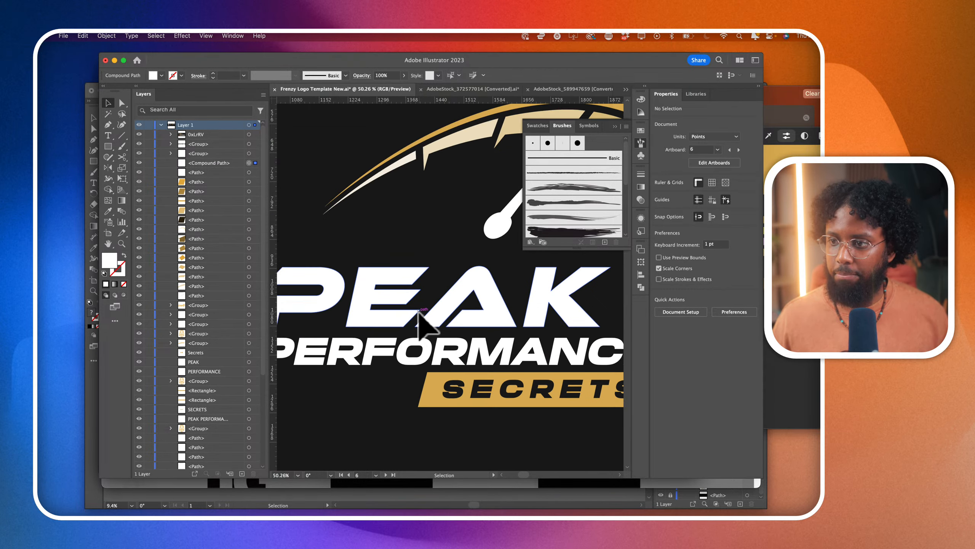
{"action": "left_click", "coordinate": [419, 312]}
{"action": "scroll", "coordinate": [421, 323], "scroll_direction": "left", "scroll_amount": 2}
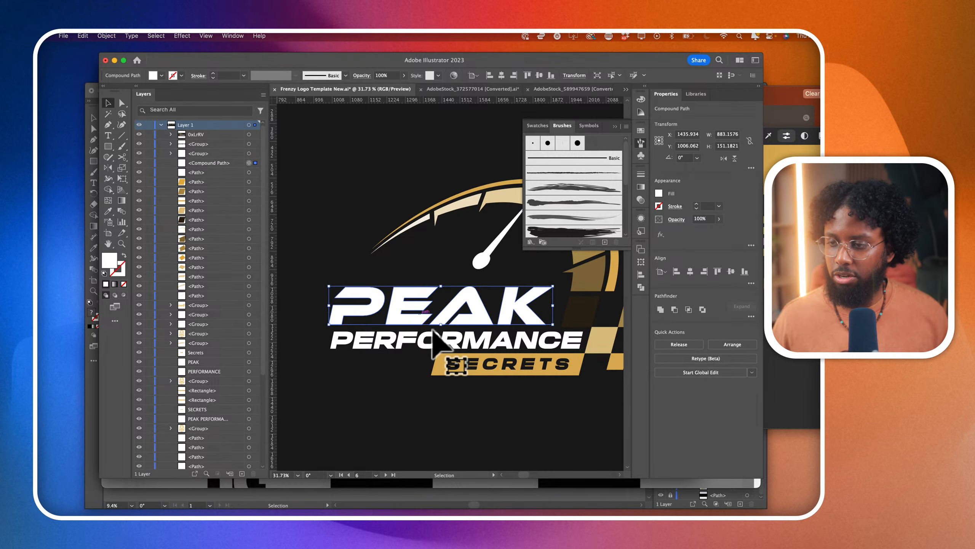
{"action": "left_click", "coordinate": [104, 36]}
{"action": "mouse_move", "coordinate": [127, 273]}
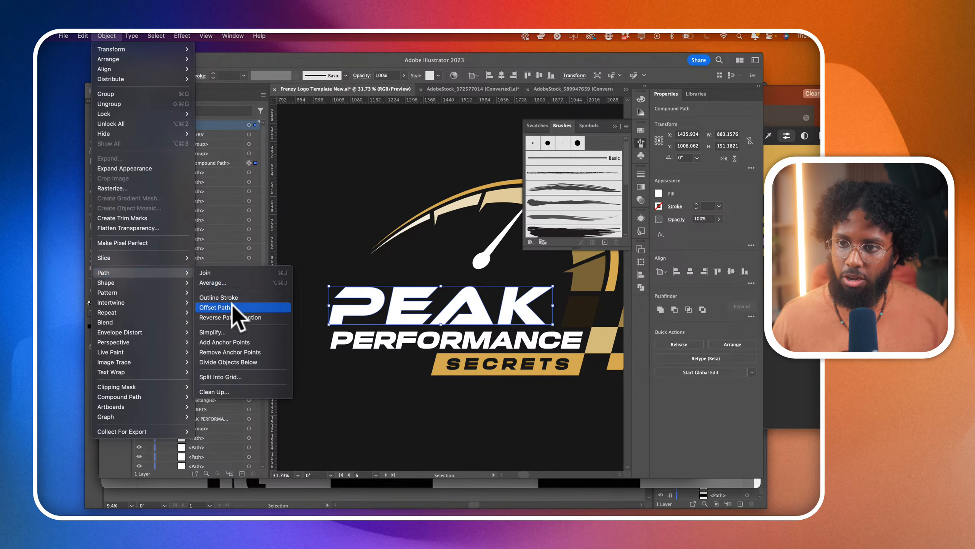
{"action": "left_click", "coordinate": [215, 307]}
{"action": "left_click_drag", "start_coordinate": [417, 240], "coordinate": [554, 239]}
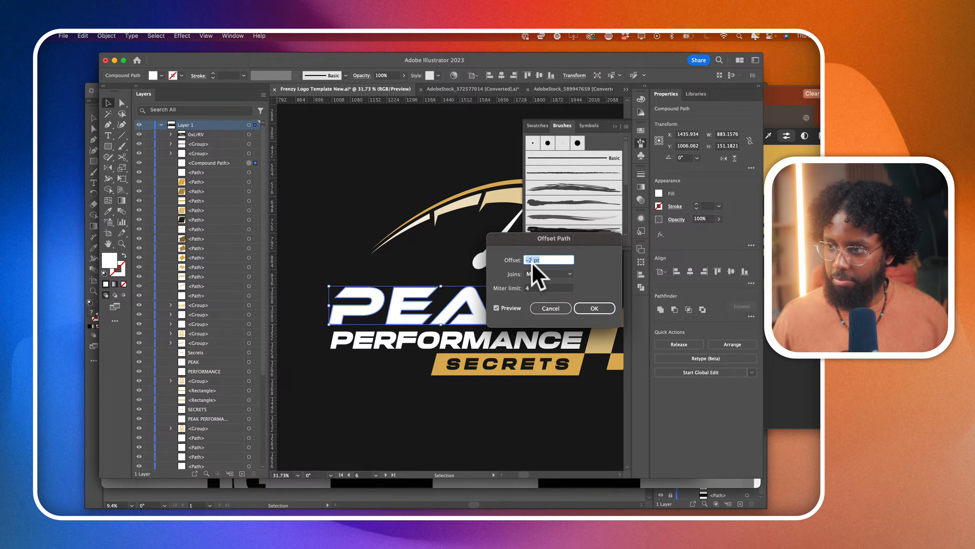
{"action": "type", "text": "-4"}
{"action": "key", "text": "Return"}
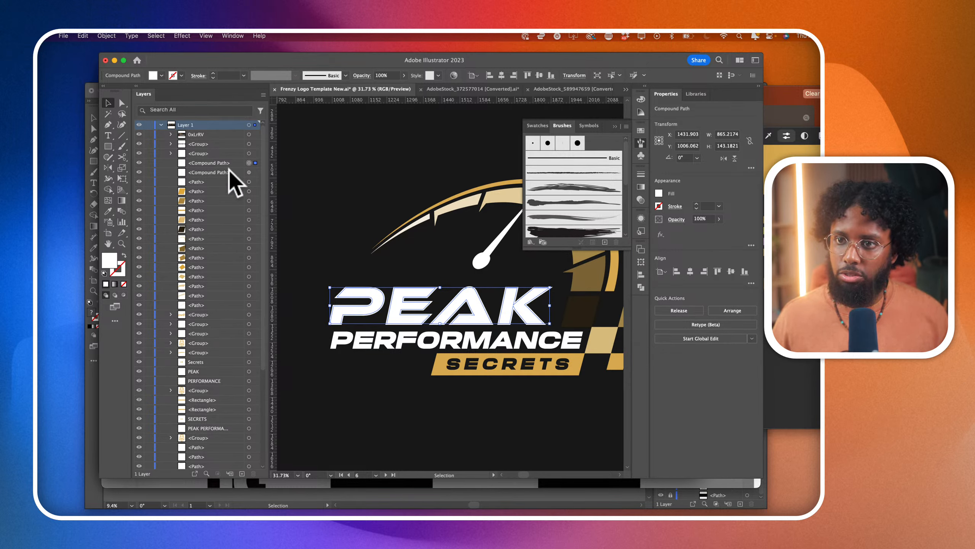
{"action": "left_click", "coordinate": [249, 173]}
{"action": "key", "text": "Delete"}
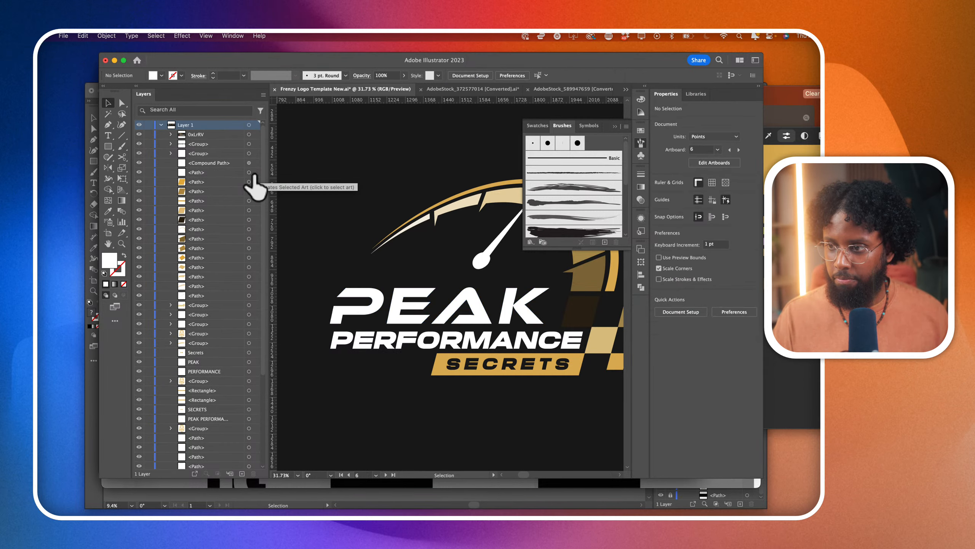
- Examine the anchor points of the PEAK lettering and the needle above it, and how they sit together in the logo
{"action": "left_click", "coordinate": [122, 103]}
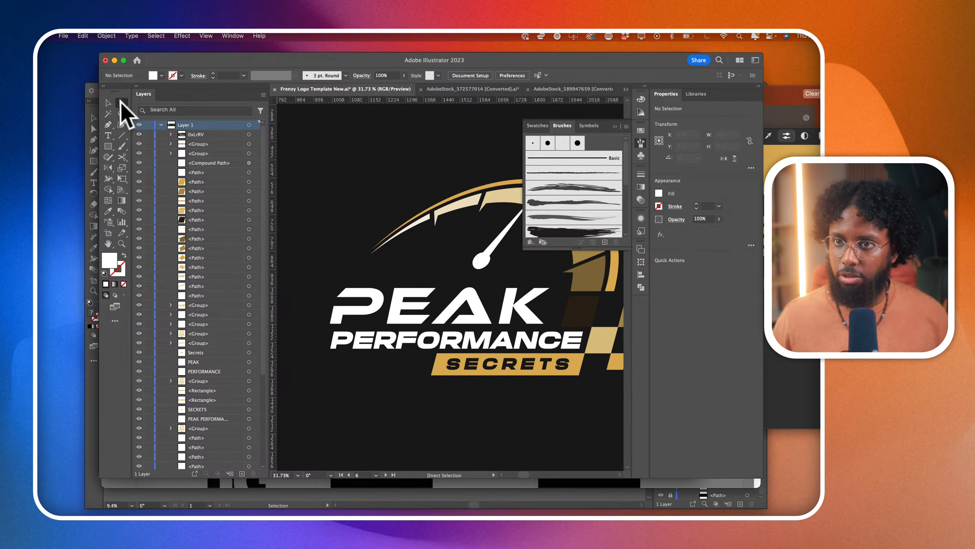
{"action": "scroll", "coordinate": [472, 350], "scroll_direction": "up", "scroll_amount": 5}
{"action": "scroll", "coordinate": [369, 295], "scroll_direction": "left", "scroll_amount": 2}
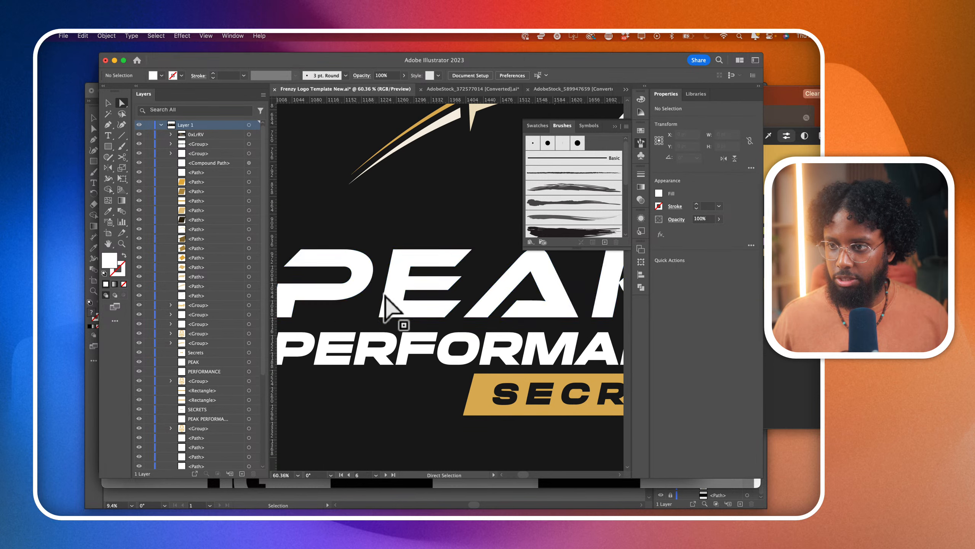
{"action": "left_click", "coordinate": [389, 298]}
{"action": "scroll", "coordinate": [387, 298], "scroll_direction": "down", "scroll_amount": 3}
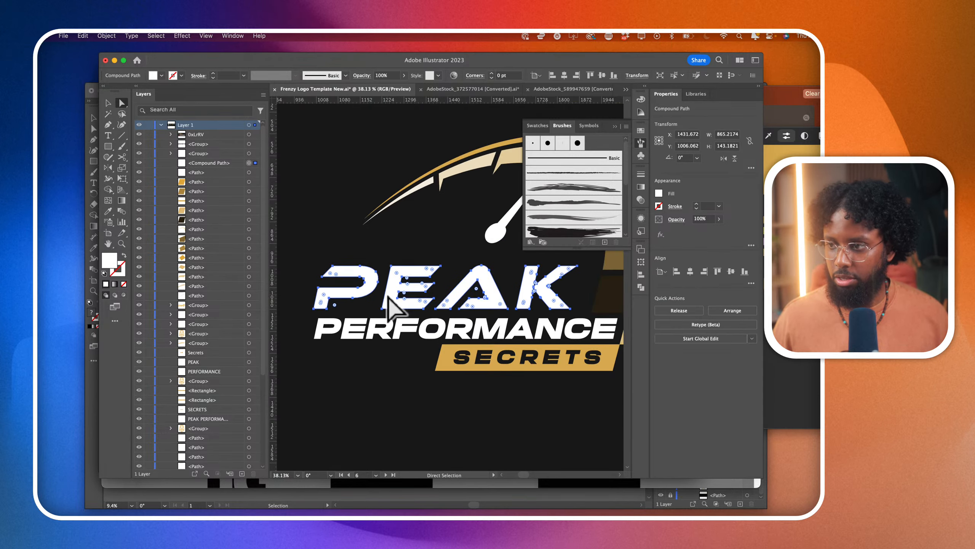
{"action": "left_click", "coordinate": [404, 408]}
{"action": "scroll", "coordinate": [404, 409], "scroll_direction": "down", "scroll_amount": 5}
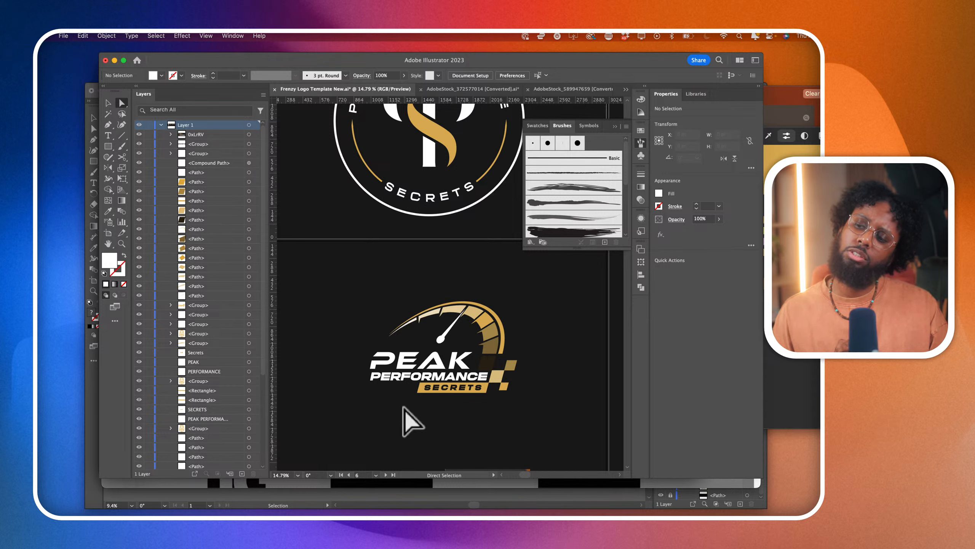
{"action": "scroll", "coordinate": [456, 338], "scroll_direction": "up", "scroll_amount": 5}
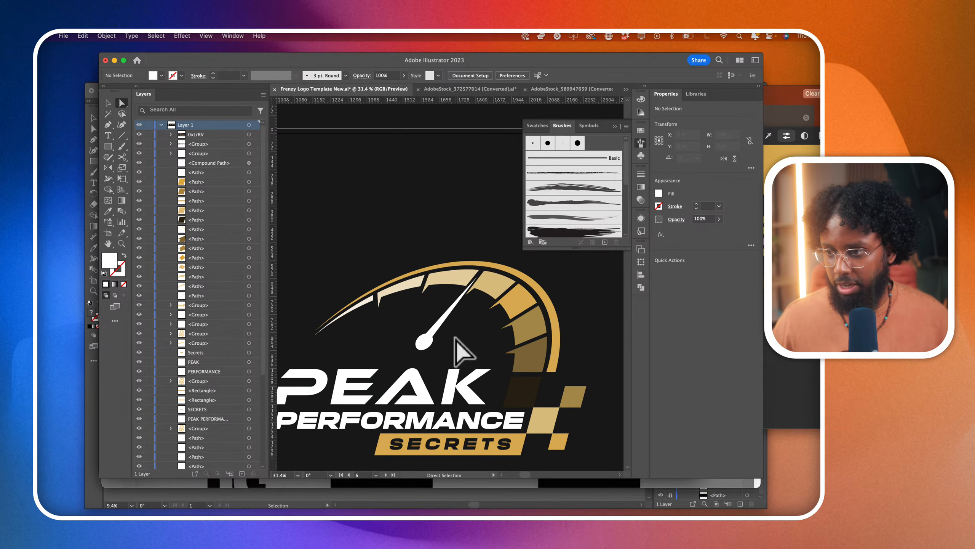
{"action": "left_click", "coordinate": [411, 378]}
{"action": "scroll", "coordinate": [407, 392], "scroll_direction": "up", "scroll_amount": 2}
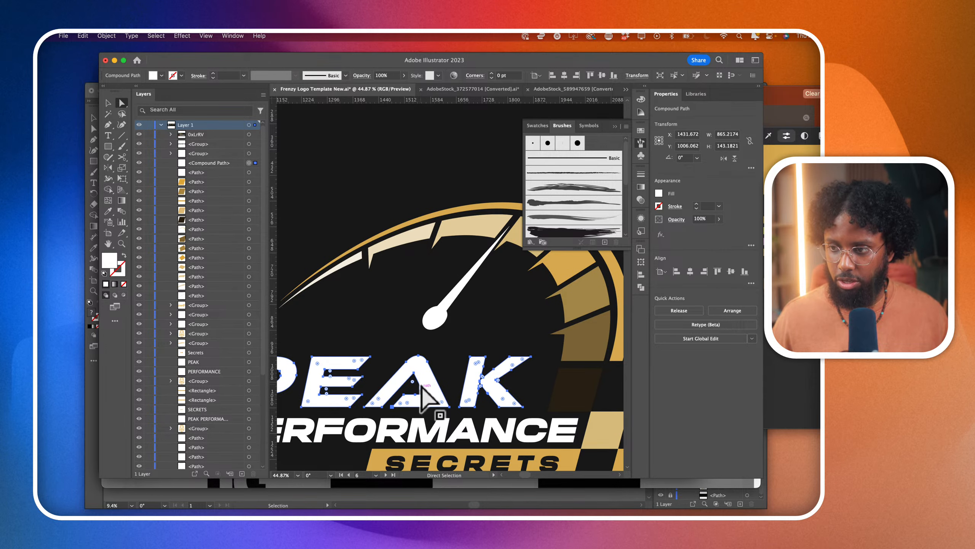
{"action": "left_click", "coordinate": [440, 318]}
{"action": "scroll", "coordinate": [440, 317], "scroll_direction": "down", "scroll_amount": 2}
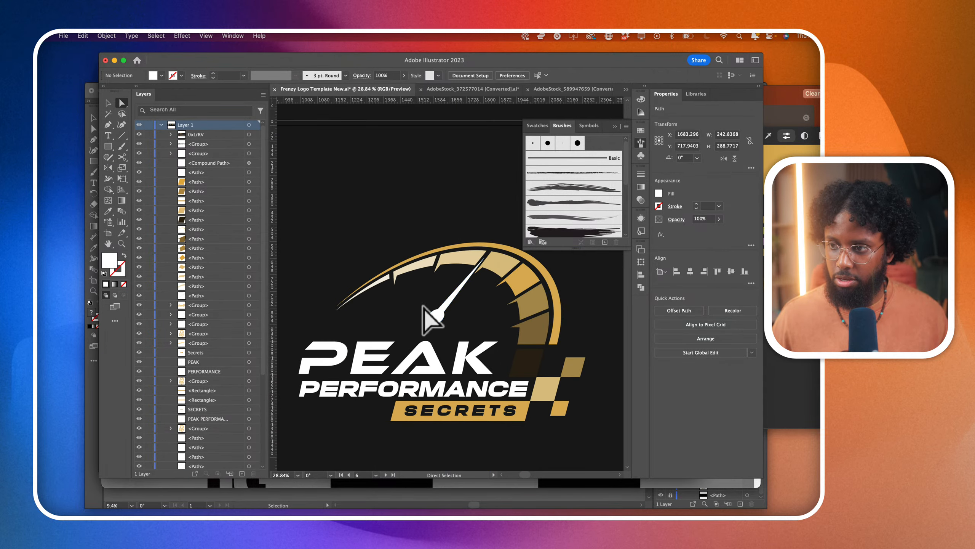
{"action": "left_click", "coordinate": [437, 317]}
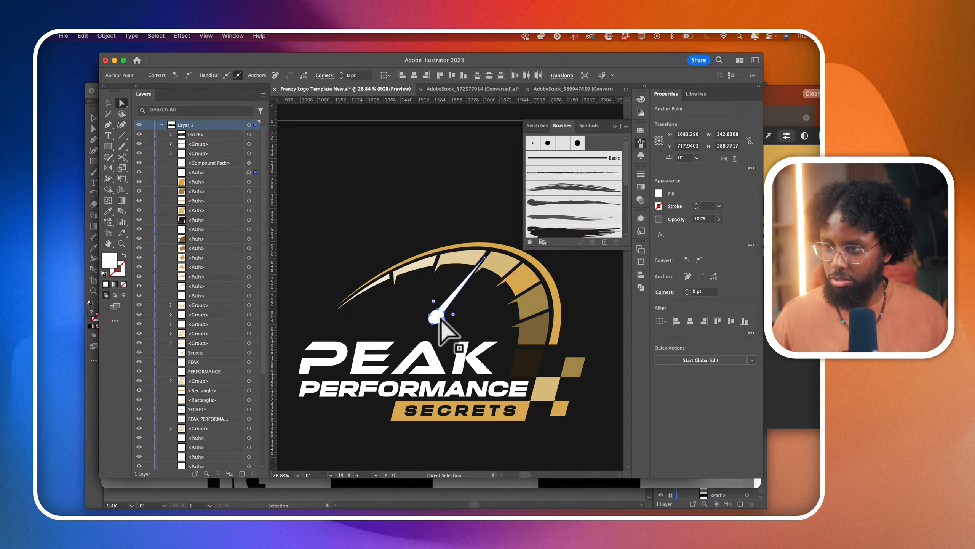
{"action": "left_click", "coordinate": [443, 351]}
{"action": "scroll", "coordinate": [431, 359], "scroll_direction": "up", "scroll_amount": 1}
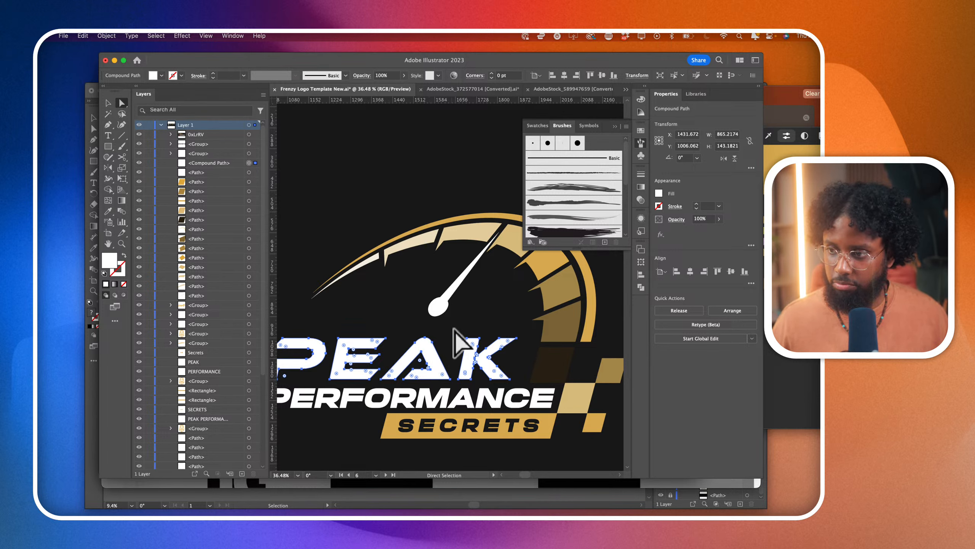
{"action": "left_click", "coordinate": [301, 273]}
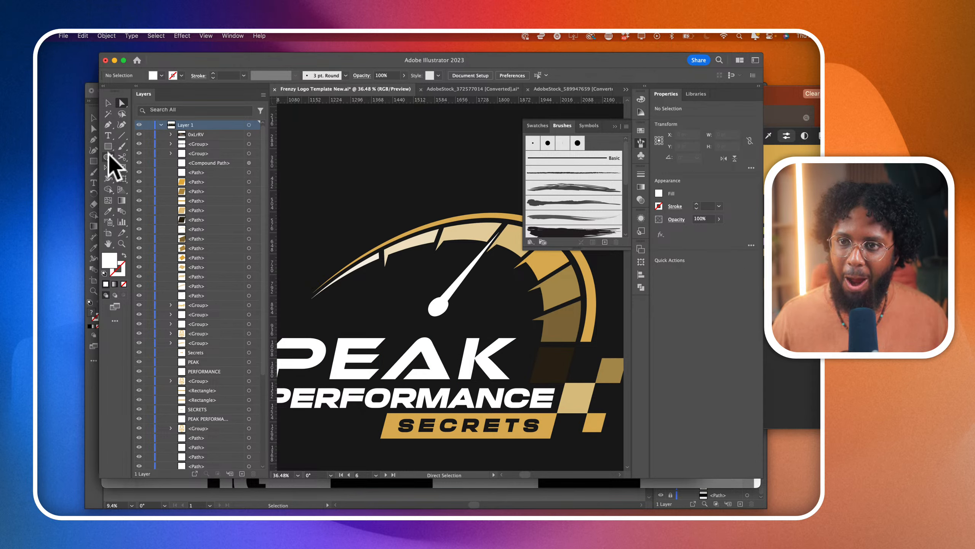
{"action": "left_click", "coordinate": [108, 124]}
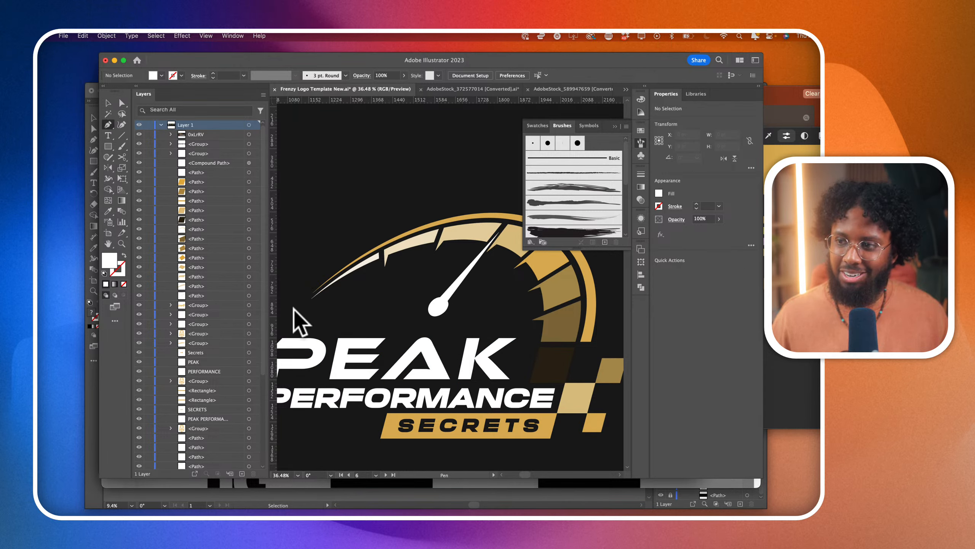
{"action": "left_click", "coordinate": [422, 352]}
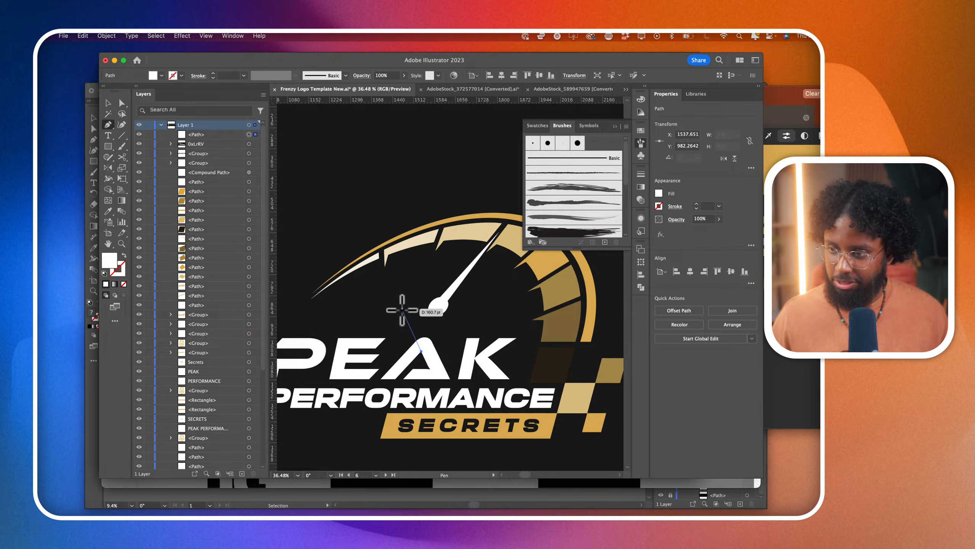
{"action": "key", "text": "super+z"}
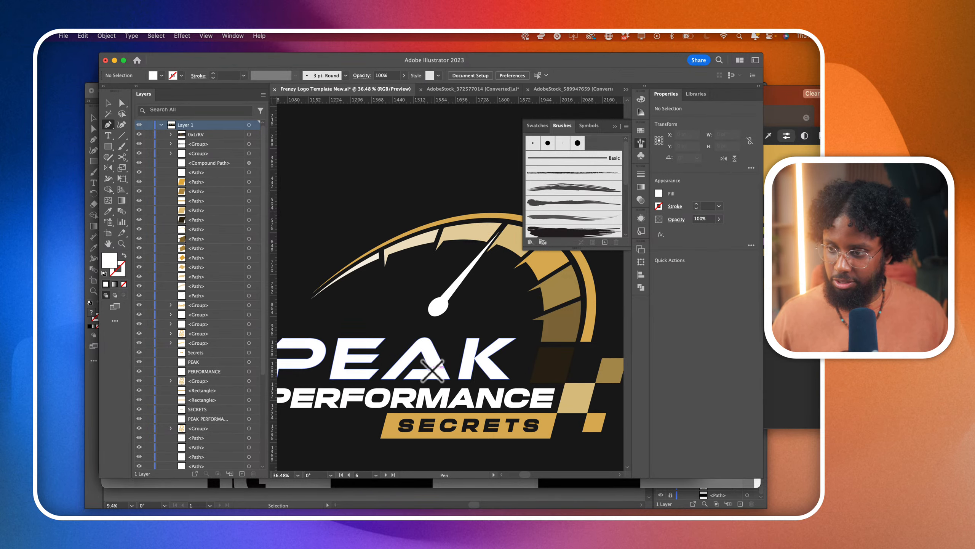
{"action": "left_click", "coordinate": [431, 370]}
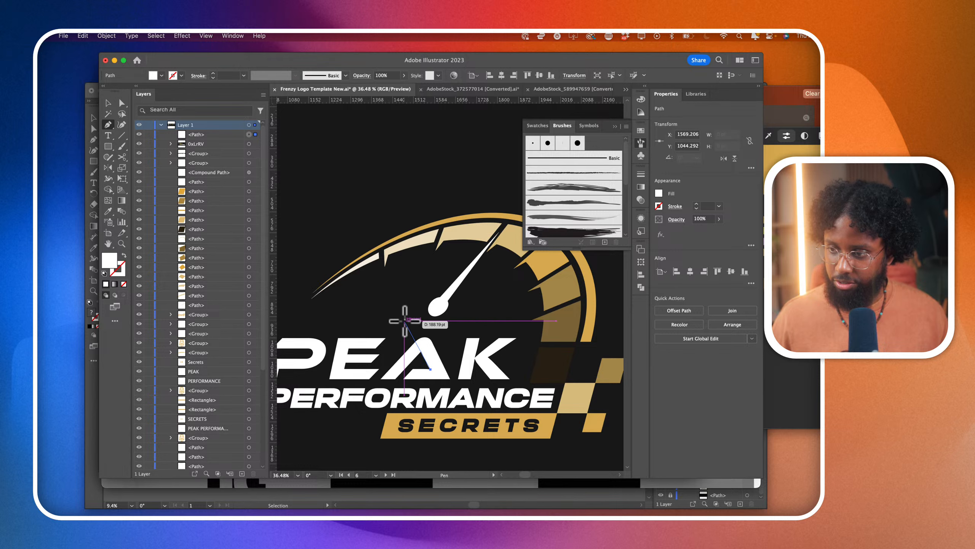
{"action": "key", "text": "super+z"}
- Draw a straight Pen line along the inner edge of the A's right leg and remove its left leg with Shape Builder
{"action": "scroll", "coordinate": [434, 374], "scroll_direction": "up", "scroll_amount": 5}
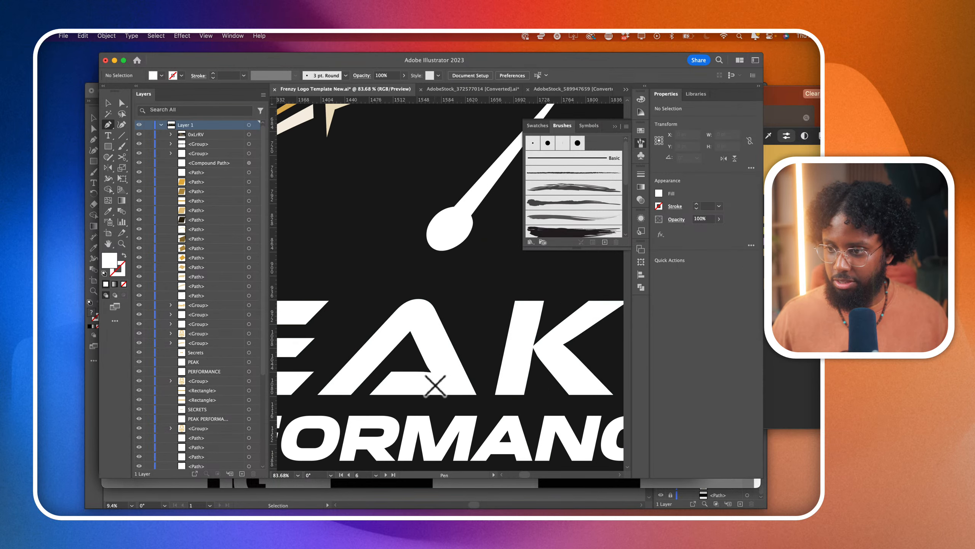
{"action": "left_click", "coordinate": [434, 383]}
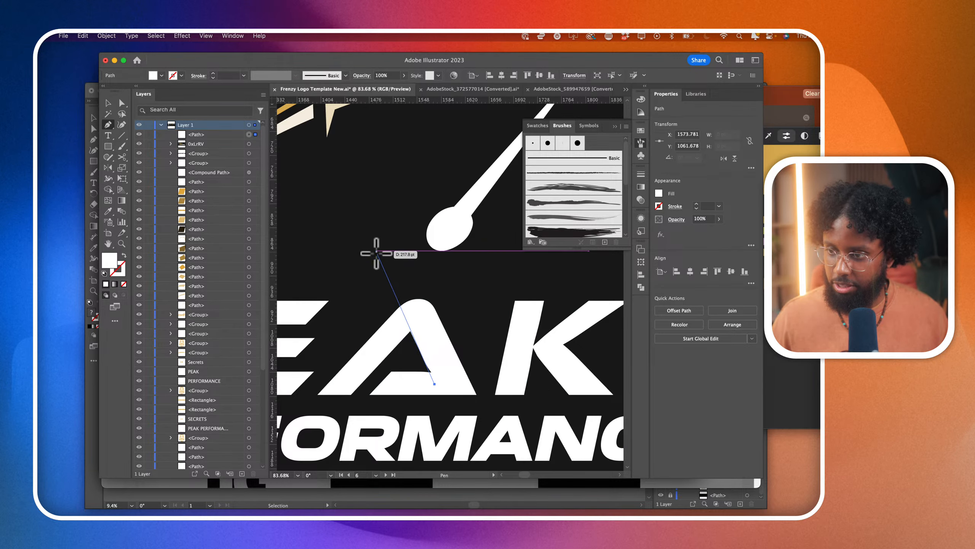
{"action": "left_click", "coordinate": [376, 251]}
{"action": "left_click", "coordinate": [121, 103]}
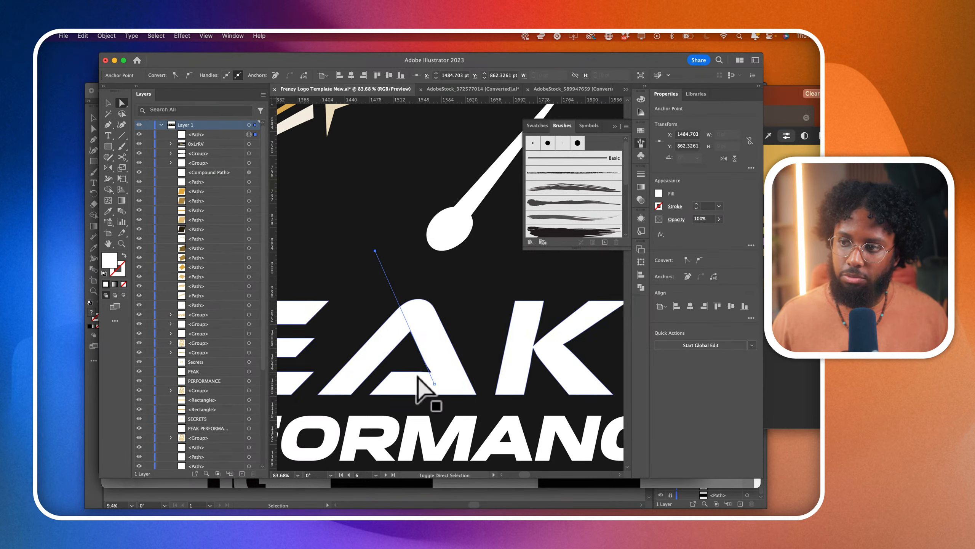
{"action": "left_click", "coordinate": [437, 356], "text": "shift"}
{"action": "left_click", "coordinate": [108, 189]}
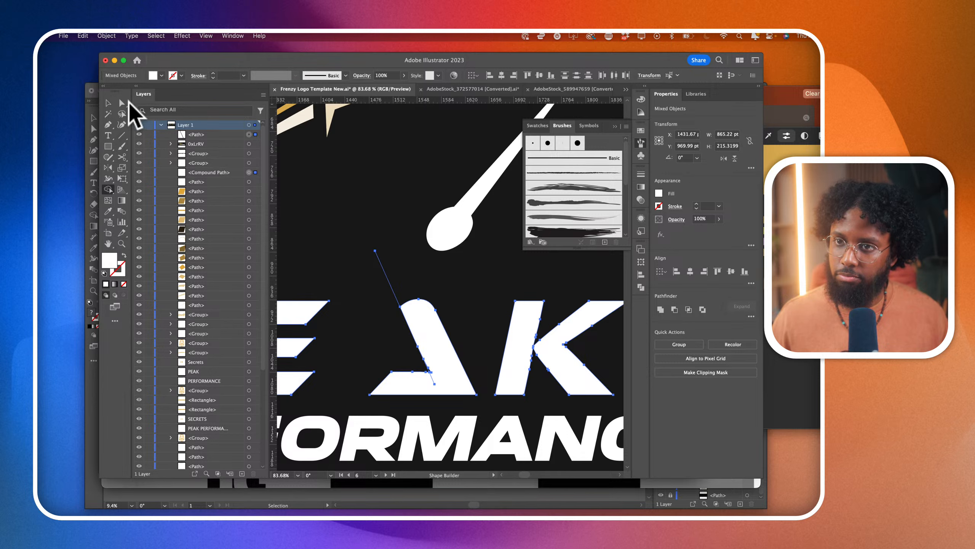
- Delete the leftover pieces of the cutting line above and inside the letter A in PEAK
{"action": "left_click", "coordinate": [122, 102]}
{"action": "left_click", "coordinate": [364, 250]}
{"action": "left_click_drag", "start_coordinate": [365, 232], "coordinate": [395, 301]}
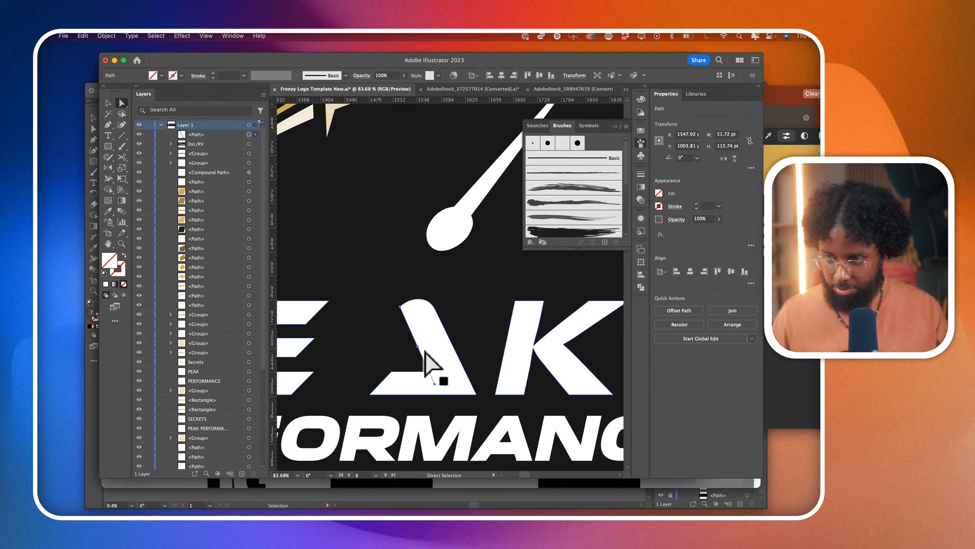
{"action": "key", "text": "Delete"}
- Pull the anchor on the inner edge of the A's remaining leg down past the baseline and remove the crossbar with Shape Builder
{"action": "left_click", "coordinate": [425, 360]}
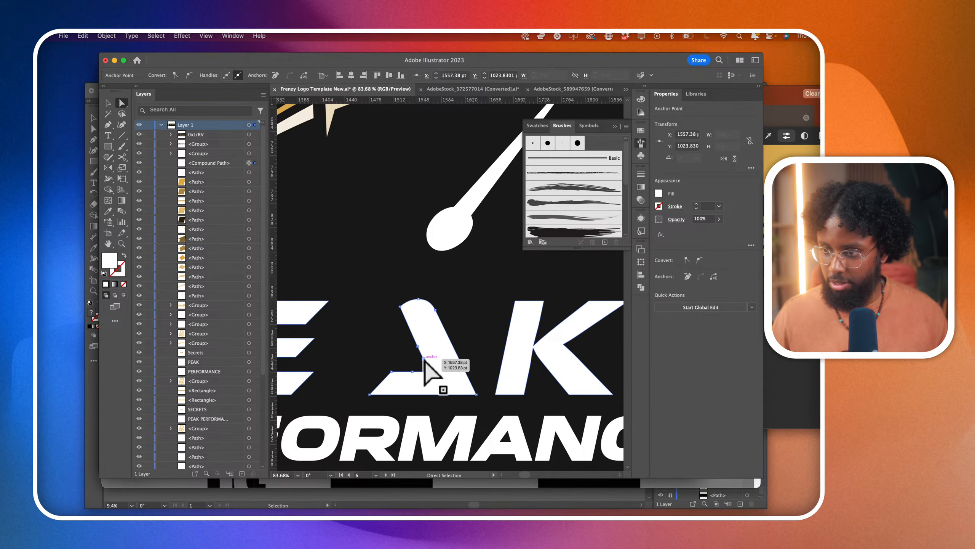
{"action": "left_click_drag", "start_coordinate": [425, 360], "coordinate": [441, 401]}
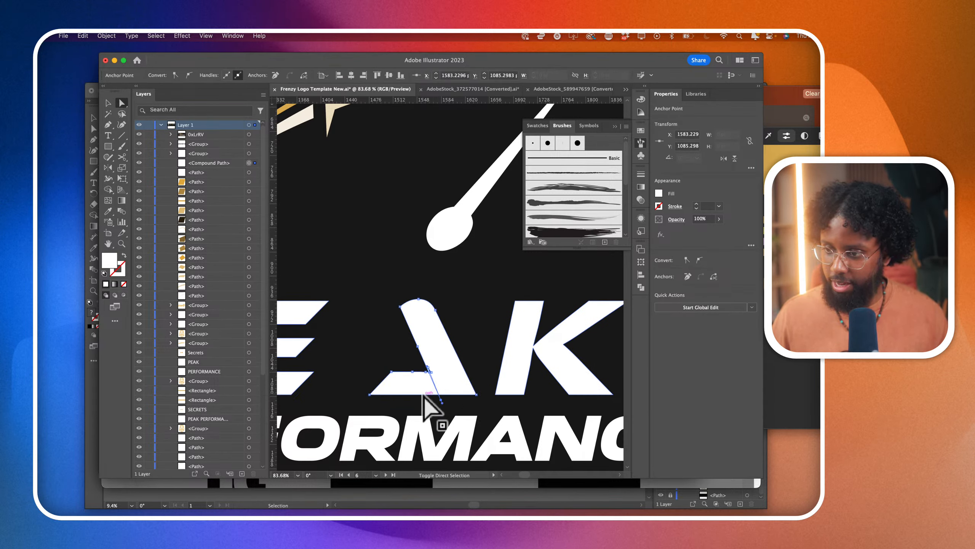
{"action": "left_click", "coordinate": [423, 389]}
{"action": "left_click", "coordinate": [108, 178]}
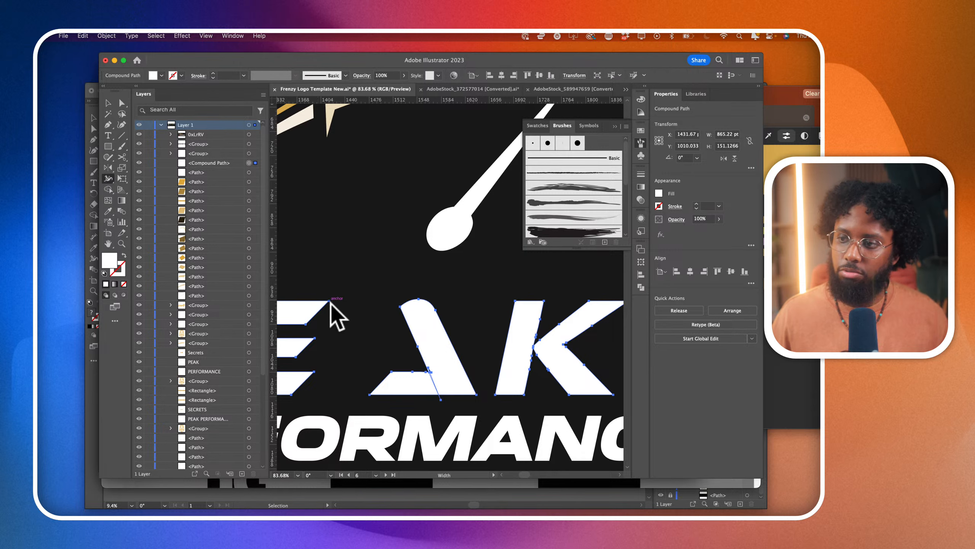
{"action": "left_click", "coordinate": [108, 188]}
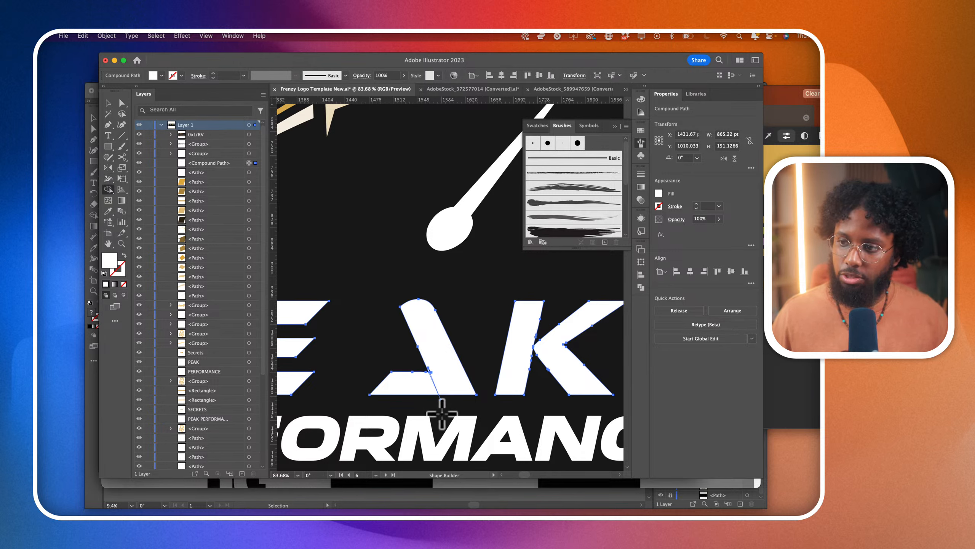
{"action": "left_click", "coordinate": [429, 387], "text": "alt"}
- Fill the small triangular notch on the inner edge of the A's remaining leg using Shape Builder
{"action": "scroll", "coordinate": [437, 390], "scroll_direction": "up", "scroll_amount": 5}
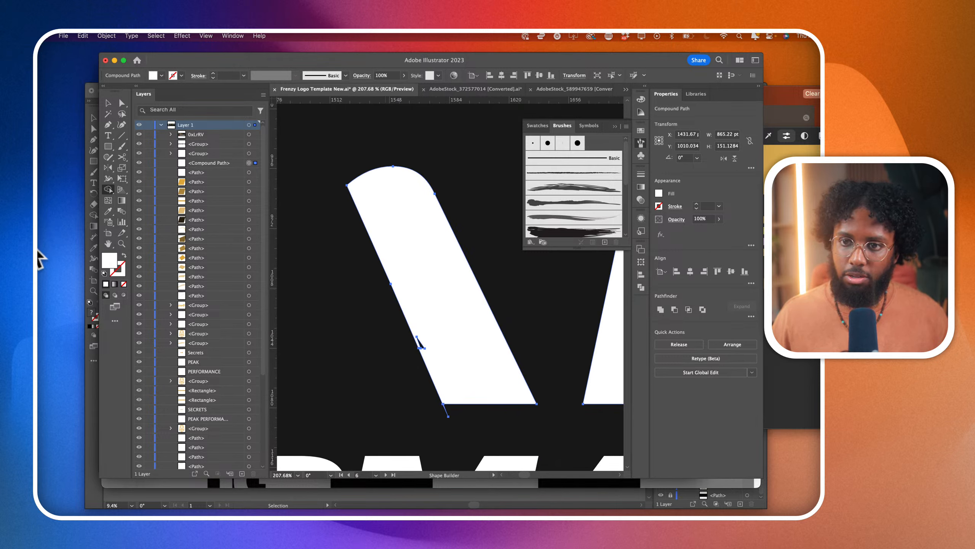
{"action": "scroll", "coordinate": [388, 344], "scroll_direction": "up", "scroll_amount": 3}
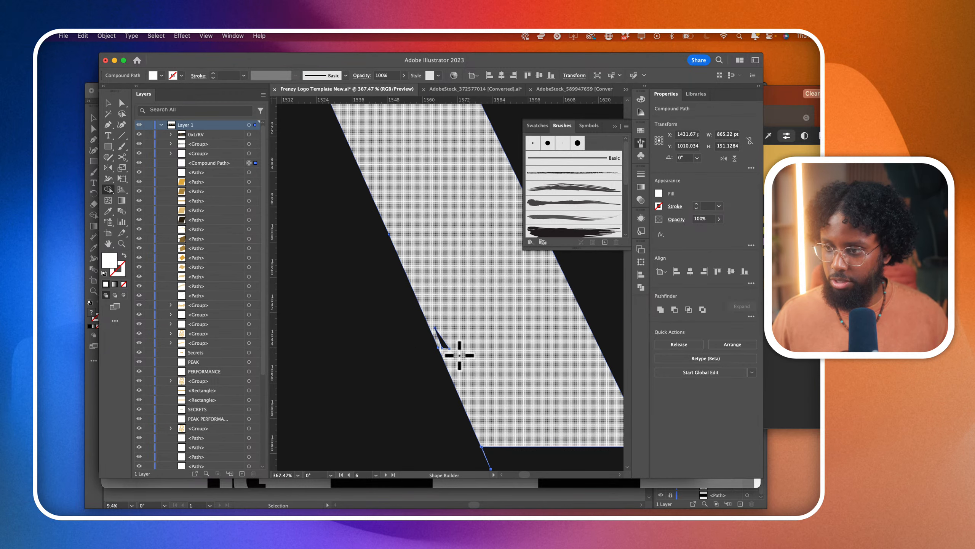
{"action": "left_click", "coordinate": [441, 339]}
- Clean up the lower inner corner of the A's leg by deleting the stray anchor protruding below the baseline
{"action": "scroll", "coordinate": [457, 386], "scroll_direction": "down", "scroll_amount": 2}
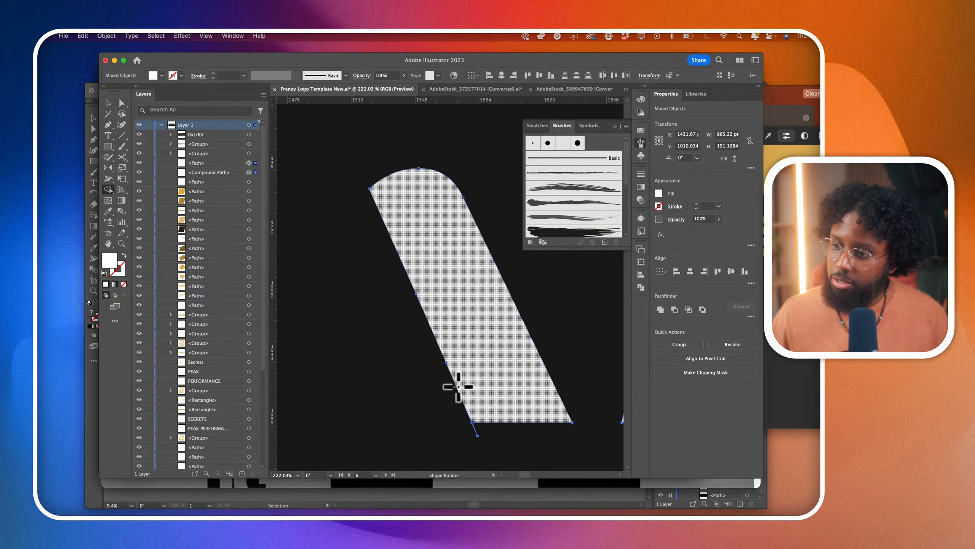
{"action": "key", "text": "a"}
{"action": "left_click_drag", "start_coordinate": [108, 124], "coordinate": [132, 147]}
{"action": "left_click", "coordinate": [475, 429]}
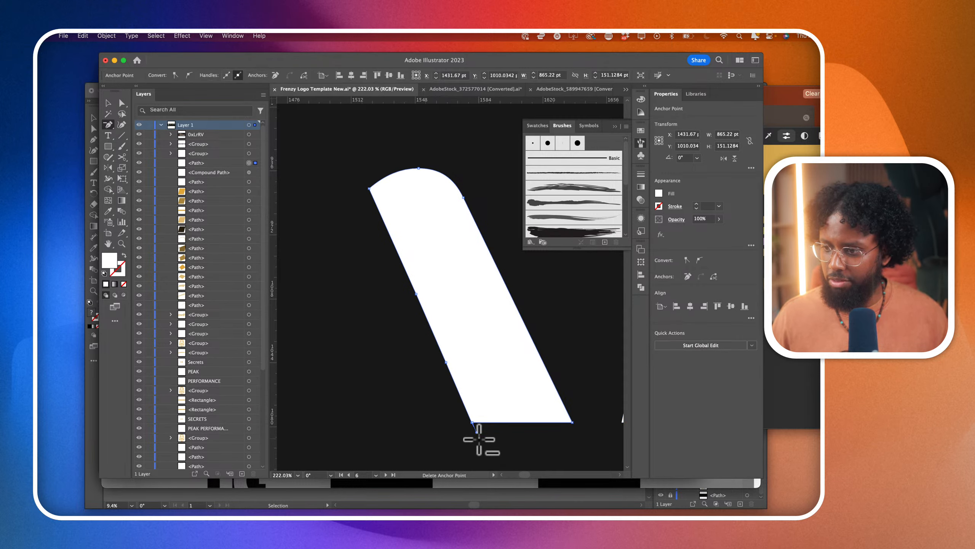
{"action": "left_click", "coordinate": [477, 429]}
{"action": "key", "text": "Return"}
{"action": "key", "text": "a"}
{"action": "scroll", "coordinate": [457, 334], "scroll_direction": "up", "scroll_amount": 5}
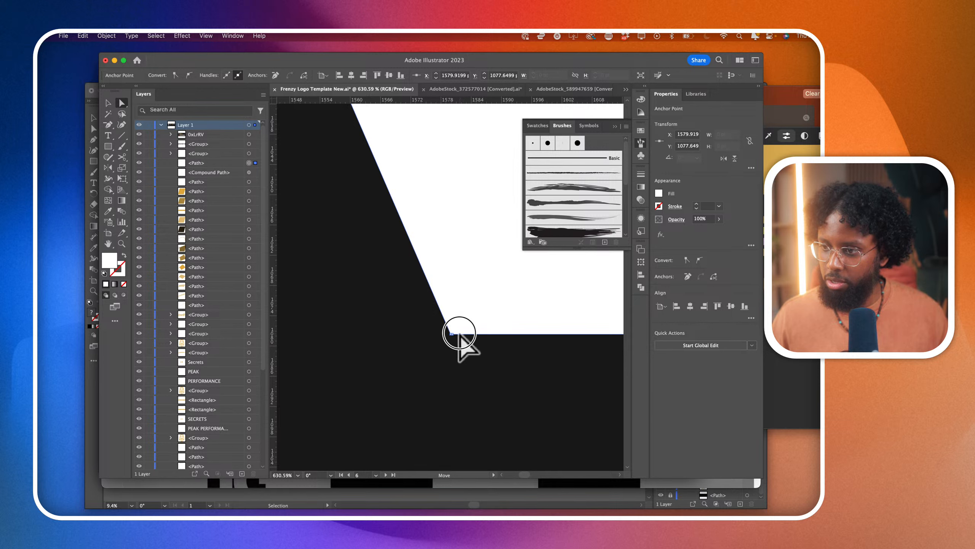
{"action": "scroll", "coordinate": [454, 335], "scroll_direction": "down", "scroll_amount": 4}
{"action": "scroll", "coordinate": [454, 335], "scroll_direction": "down", "scroll_amount": 6}
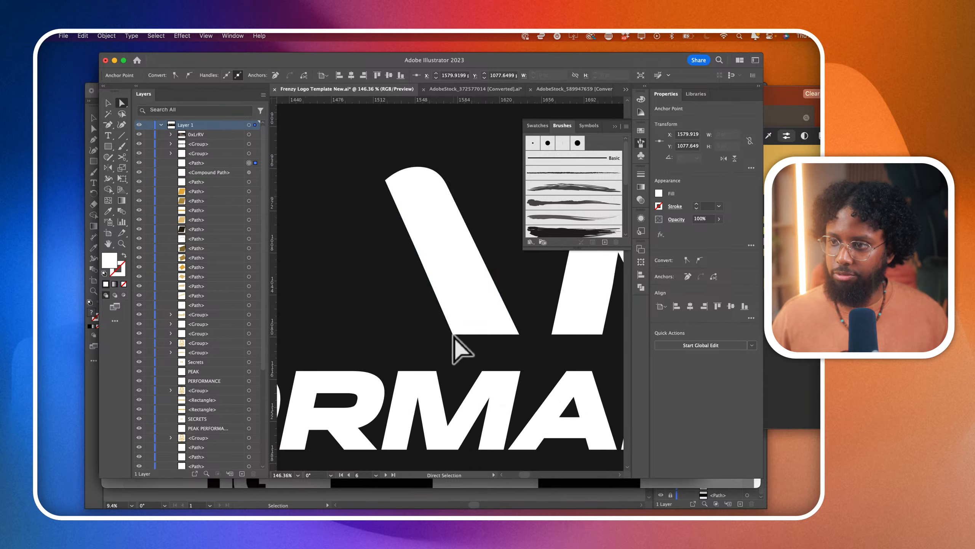
{"action": "left_click", "coordinate": [394, 314]}
- Scale the speedometer needle down to about 199 by 237 pt and position it as the left leg of the A
{"action": "left_click", "coordinate": [433, 258]}
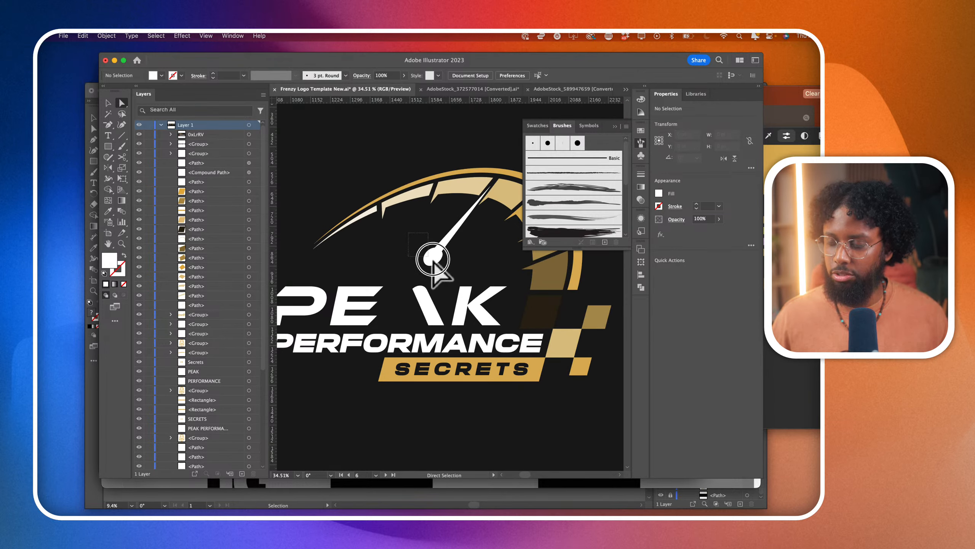
{"action": "key", "text": "v"}
{"action": "scroll", "coordinate": [341, 363], "scroll_direction": "down", "scroll_amount": 3}
{"action": "left_click_drag", "start_coordinate": [433, 257], "coordinate": [492, 256]}
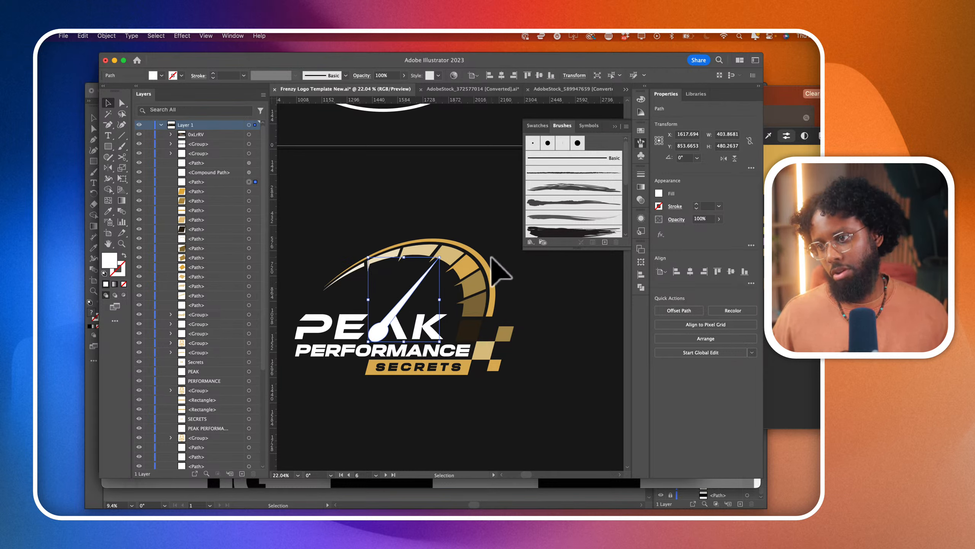
{"action": "key", "text": "super+z"}
{"action": "scroll", "coordinate": [392, 311], "scroll_direction": "up", "scroll_amount": 2}
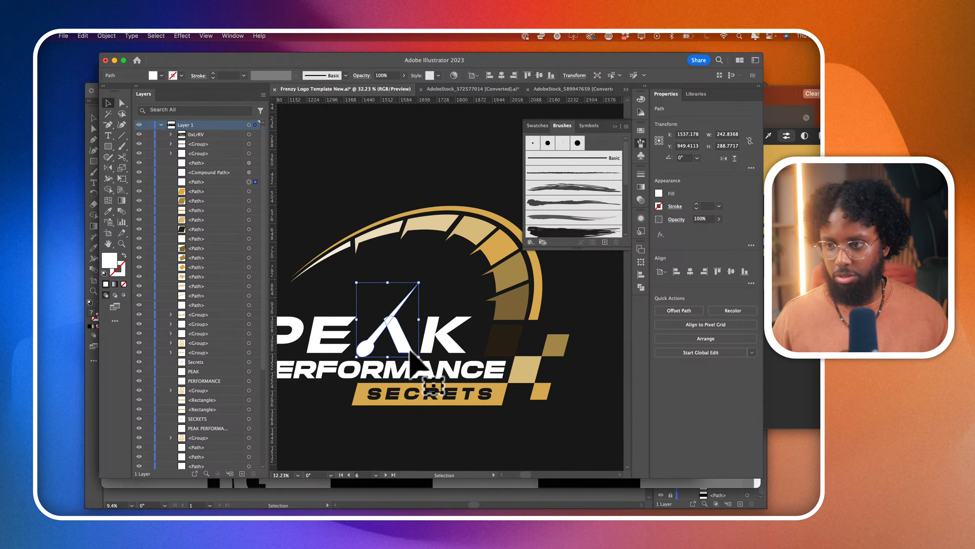
{"action": "left_click_drag", "start_coordinate": [419, 356], "coordinate": [347, 358]}
{"action": "scroll", "coordinate": [374, 349], "scroll_direction": "up", "scroll_amount": 4}
{"action": "scroll", "coordinate": [348, 358], "scroll_direction": "down", "scroll_amount": 5}
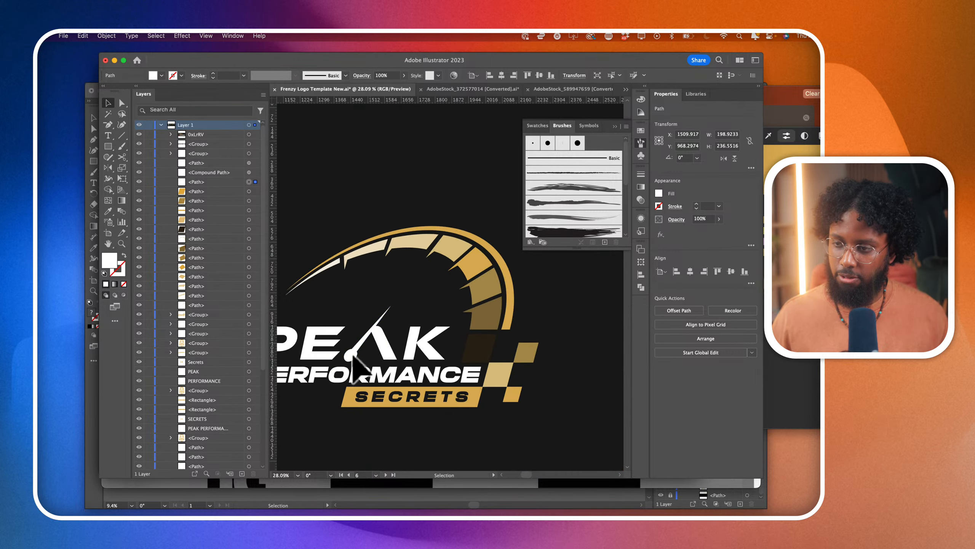
- Stretch the needle's pointed tip up toward the speedometer arc, keeping its round base at the foot of the A
{"action": "left_click", "coordinate": [122, 103]}
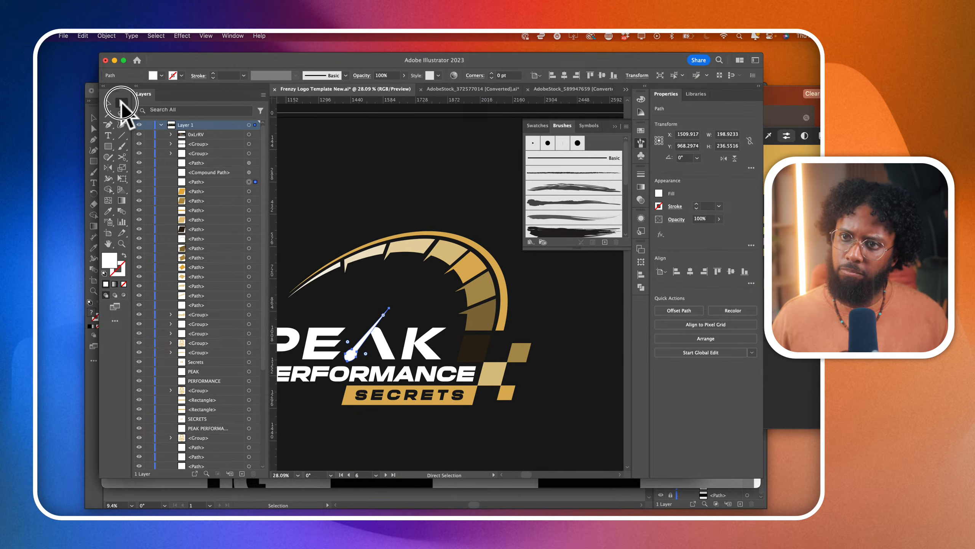
{"action": "left_click", "coordinate": [389, 308]}
{"action": "left_click_drag", "start_coordinate": [389, 308], "coordinate": [424, 261]}
{"action": "left_click", "coordinate": [419, 300]}
- Start a Pen outline at the needle's tip, running down along its outer edge to the round base
{"action": "scroll", "coordinate": [371, 329], "scroll_direction": "up", "scroll_amount": 5}
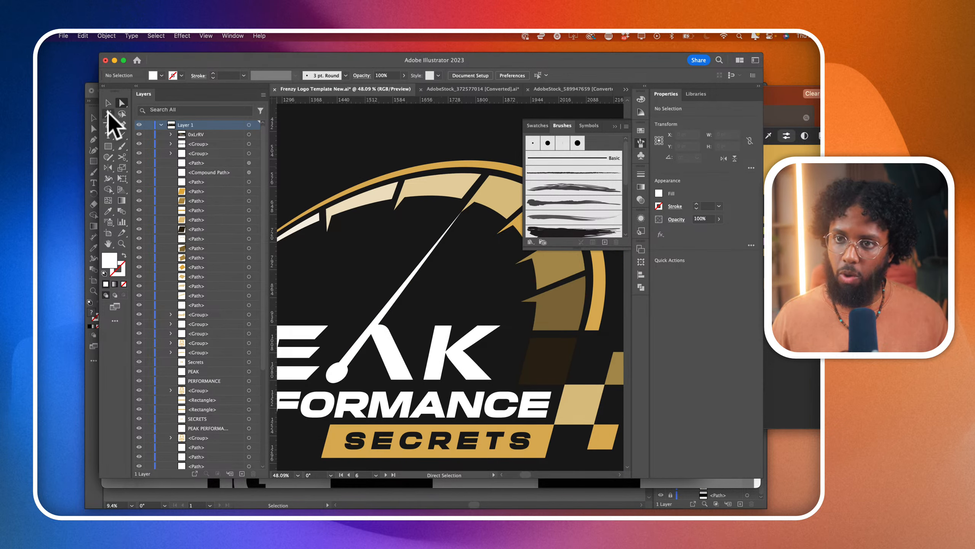
{"action": "left_click_drag", "start_coordinate": [108, 123], "coordinate": [132, 124]}
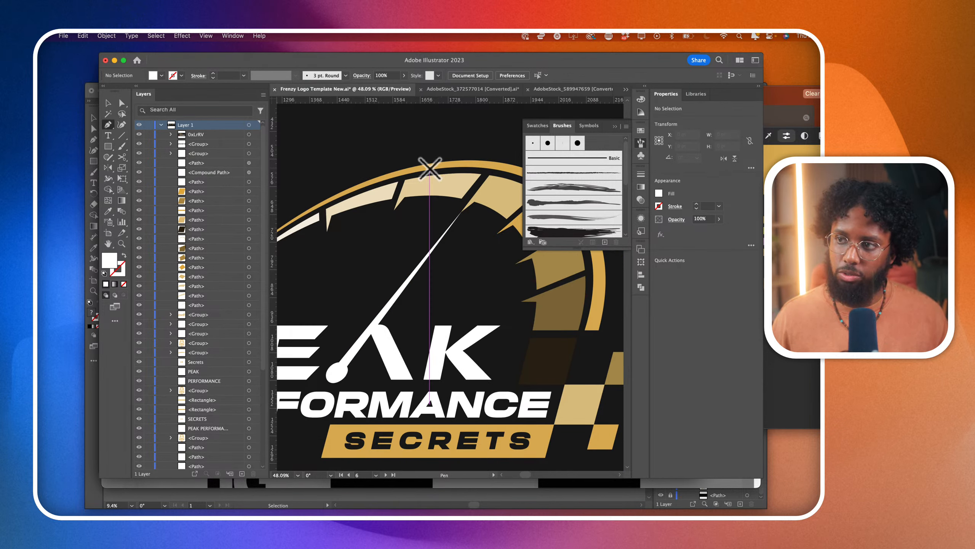
{"action": "left_click", "coordinate": [461, 212]}
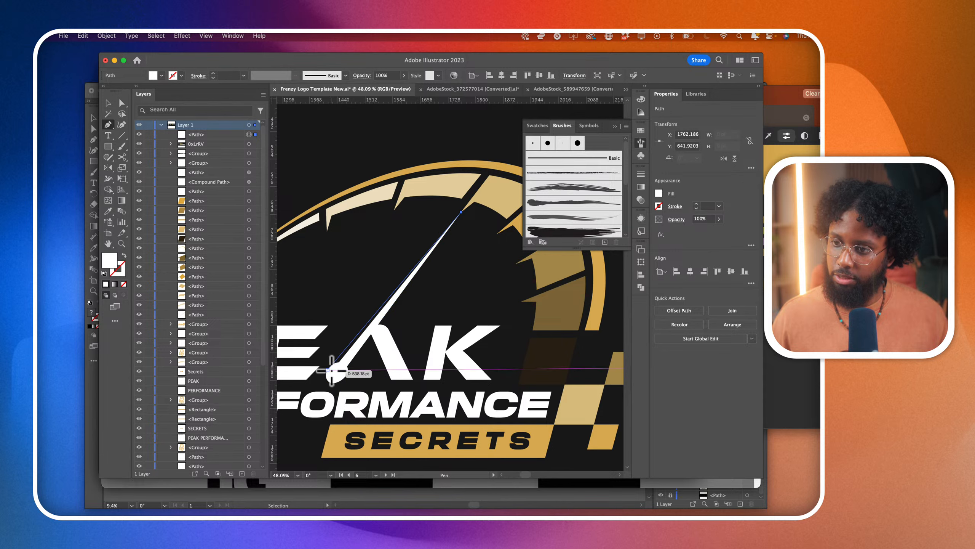
{"action": "scroll", "coordinate": [331, 371], "scroll_direction": "up", "scroll_amount": 3}
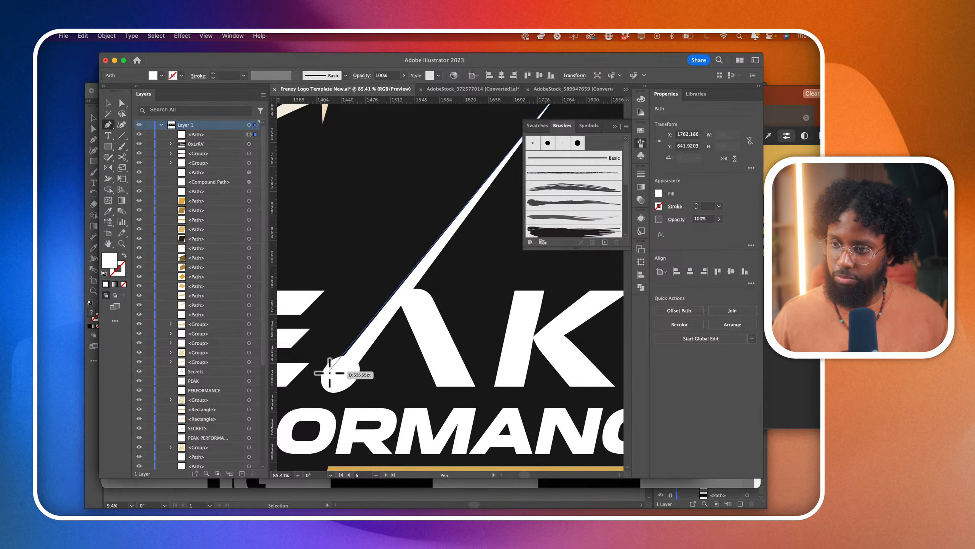
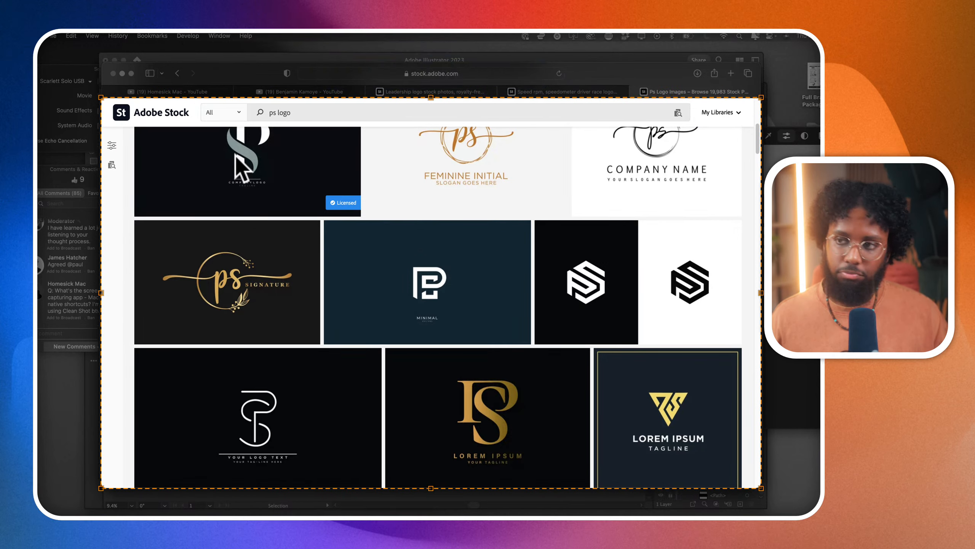
- Capture the Adobe Stock "ps logo" results in the browser window and view the capture in Snagit
{"action": "key", "text": "Escape"}
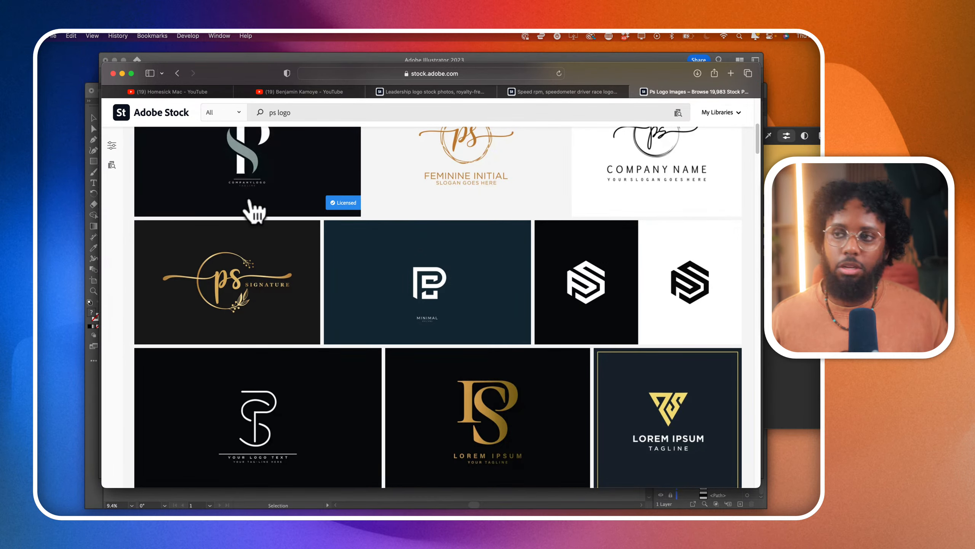
{"action": "key", "text": "super+shift+4"}
{"action": "left_click", "coordinate": [431, 470]}
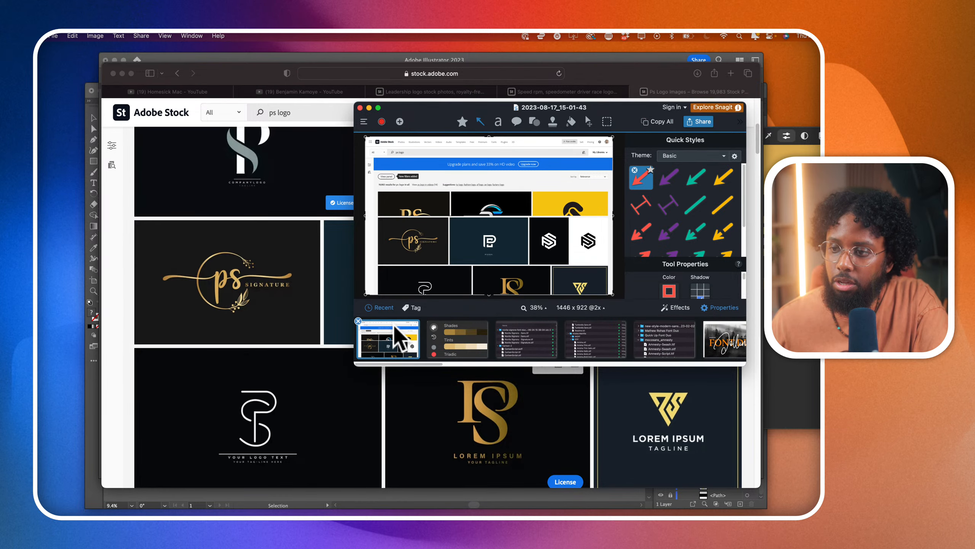
{"action": "scroll", "coordinate": [451, 263], "scroll_direction": "up", "scroll_amount": 1}
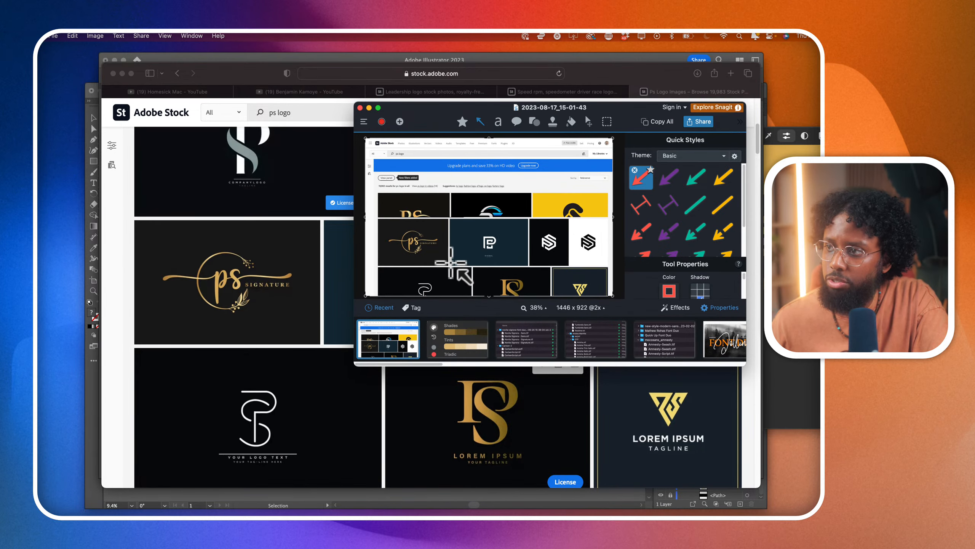
{"action": "left_click", "coordinate": [132, 222]}
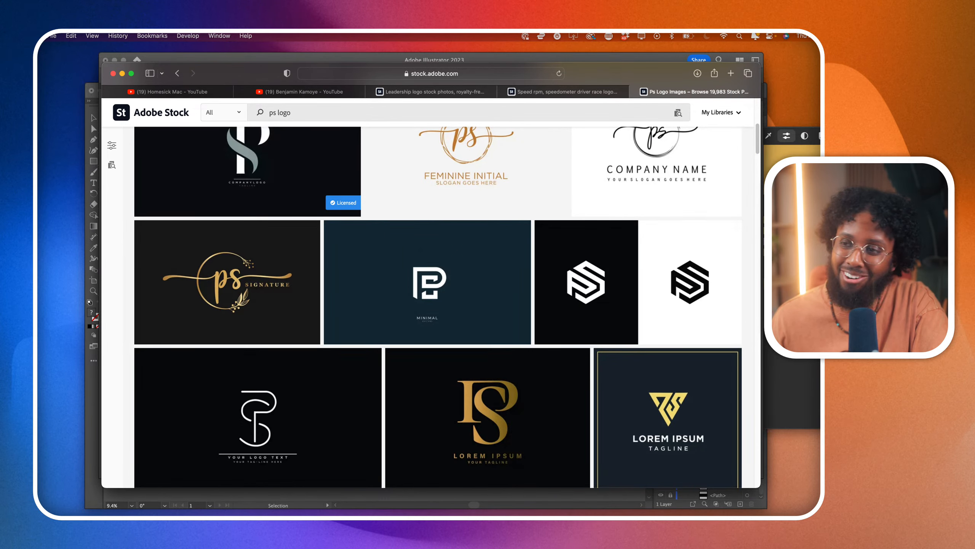
- Capture the "ps logo" results window again while scrolling down the page, and compare the new capture with the earlier one in Snagit
{"action": "key", "text": "super+Tab"}
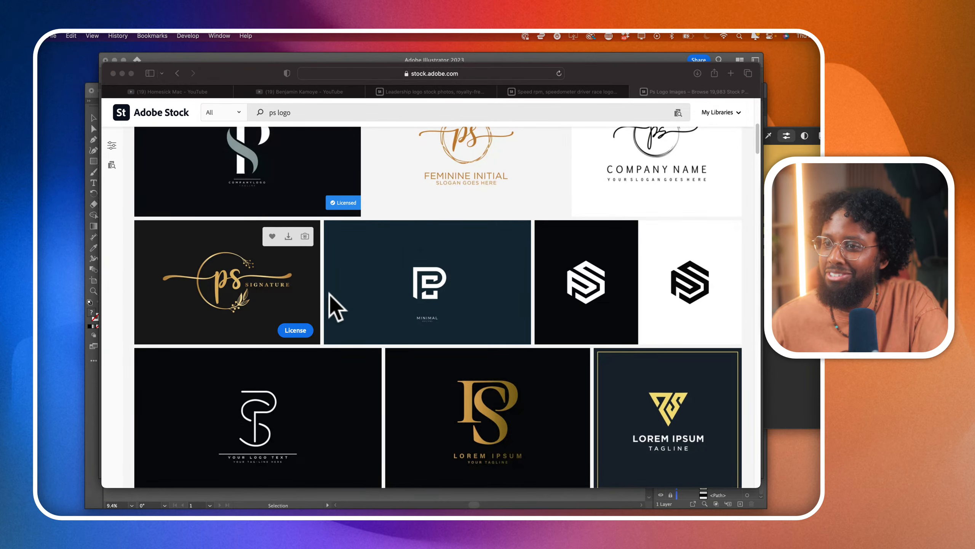
{"action": "key", "text": "super+shift+4"}
{"action": "left_click", "coordinate": [431, 469]}
{"action": "scroll", "coordinate": [431, 307], "scroll_direction": "down", "scroll_amount": 20}
{"action": "left_click", "coordinate": [324, 78]}
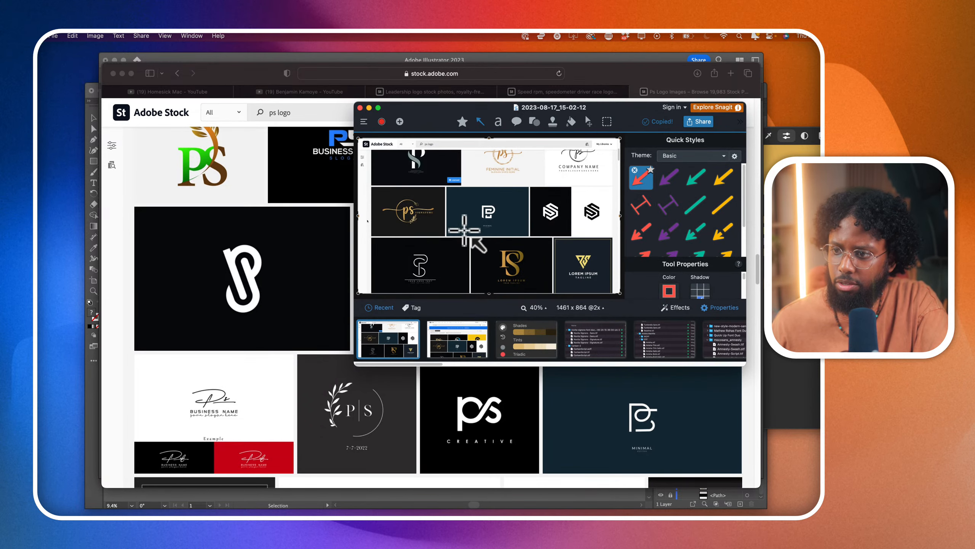
{"action": "left_click", "coordinate": [443, 341]}
{"action": "left_click", "coordinate": [401, 338]}
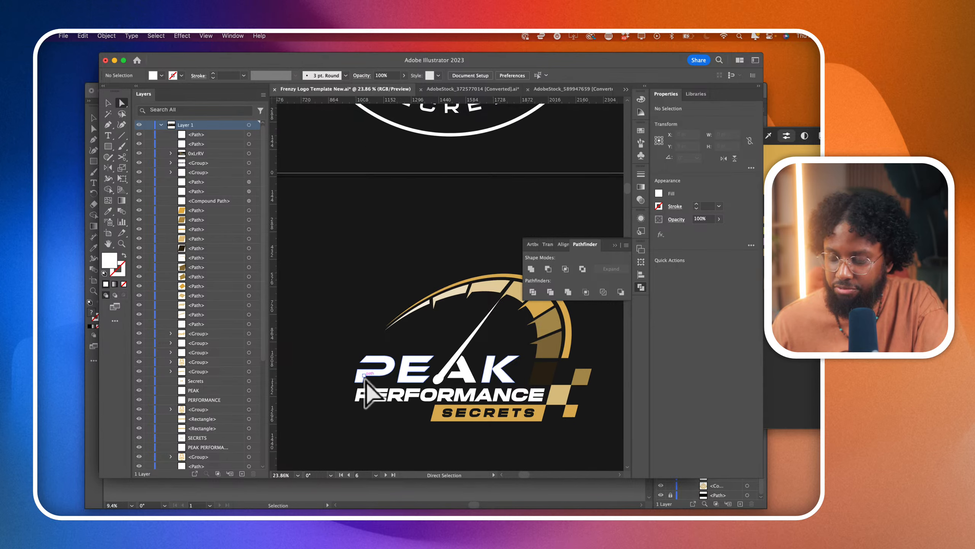
- In Illustrator, draw a closed four-sided Pen shape that fills the gap in the stem of PEAK's letter P
{"action": "scroll", "coordinate": [370, 349], "scroll_direction": "up", "scroll_amount": 3}
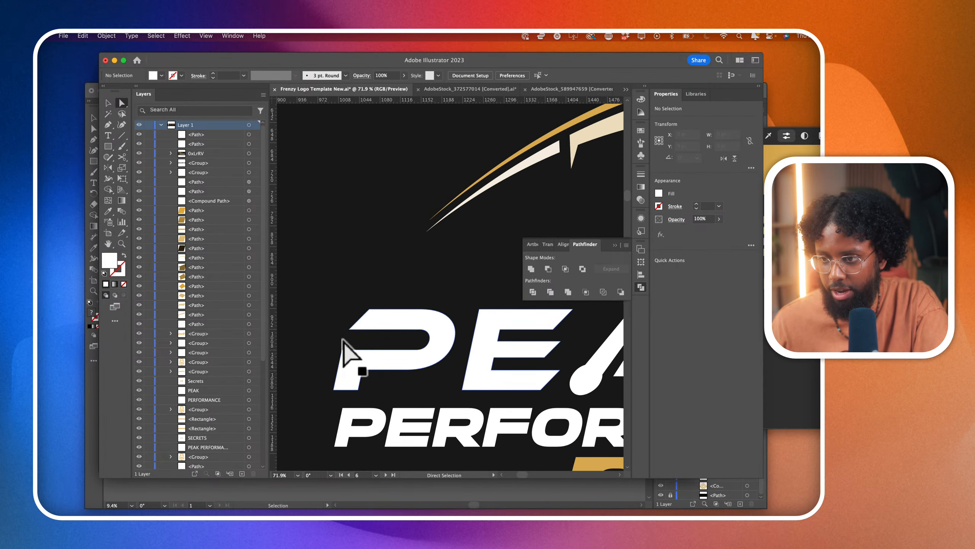
{"action": "left_click", "coordinate": [108, 124]}
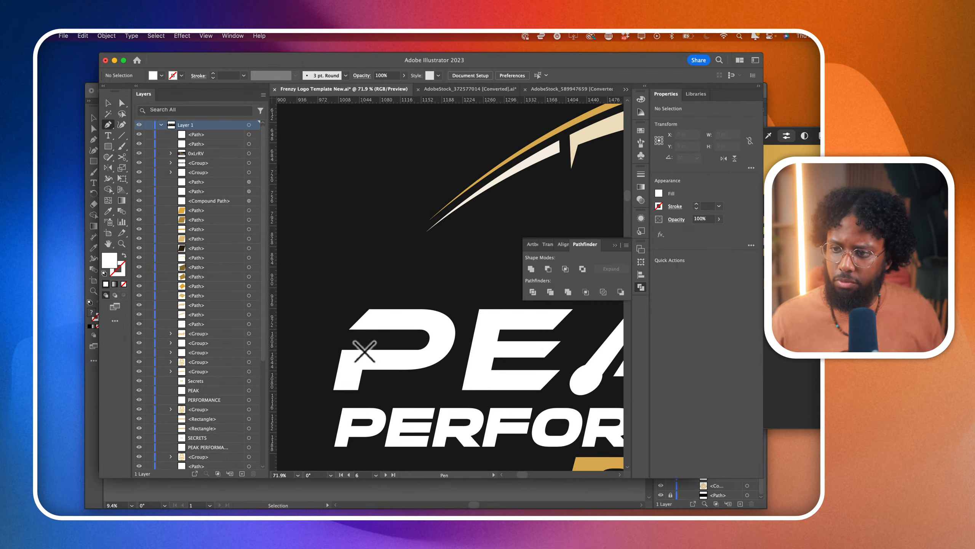
{"action": "left_click", "coordinate": [364, 349]}
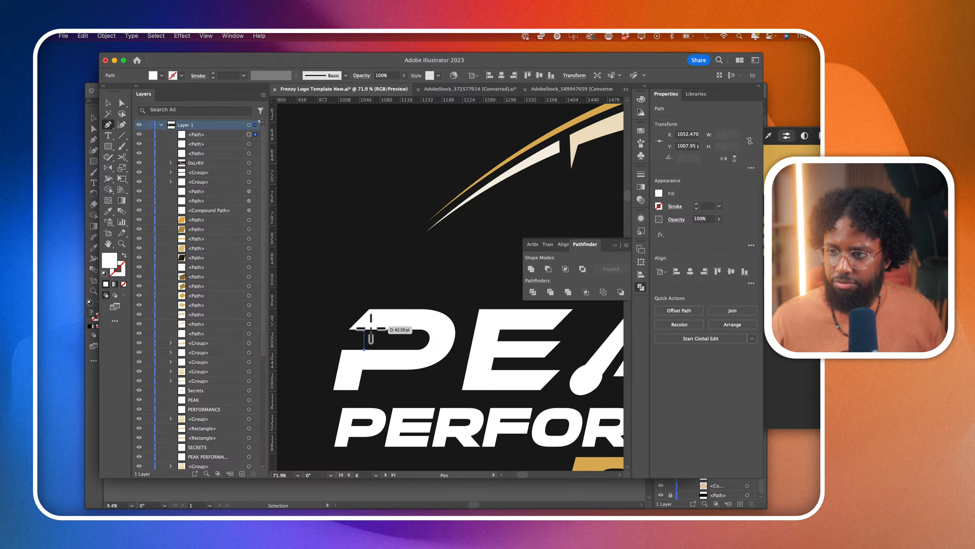
{"action": "left_click", "coordinate": [370, 326]}
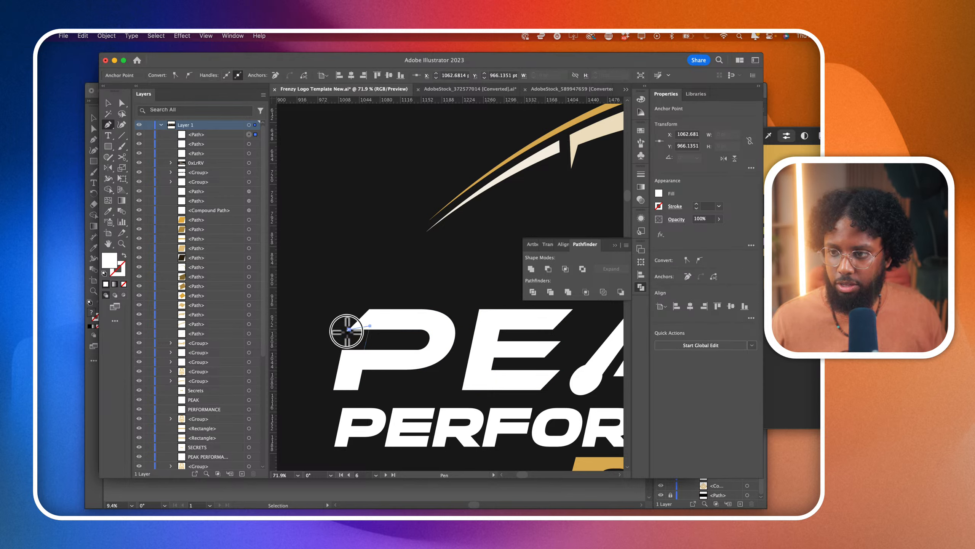
{"action": "left_click", "coordinate": [349, 329]}
{"action": "left_click", "coordinate": [342, 350]}
{"action": "left_click", "coordinate": [364, 350]}
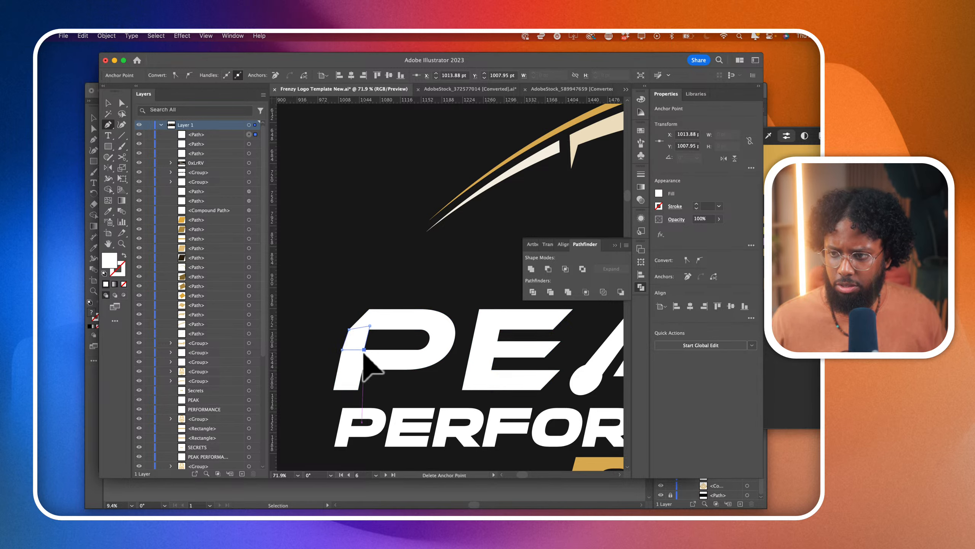
{"action": "scroll", "coordinate": [364, 352], "scroll_direction": "down", "scroll_amount": 5}
{"action": "scroll", "coordinate": [364, 351], "scroll_direction": "down", "scroll_amount": 3}
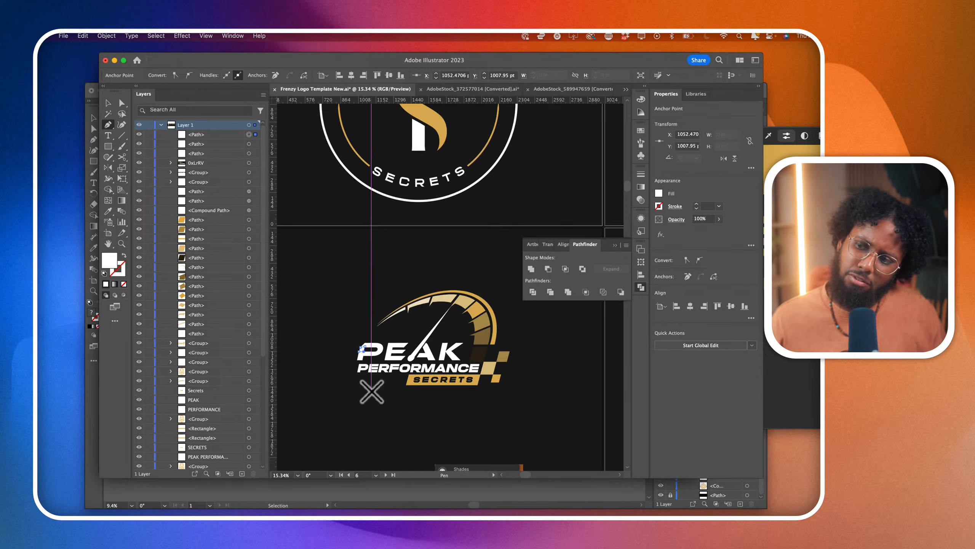
- Delete the filler shape drawn over the gap in PEAK's letter P
{"action": "left_click", "coordinate": [122, 103]}
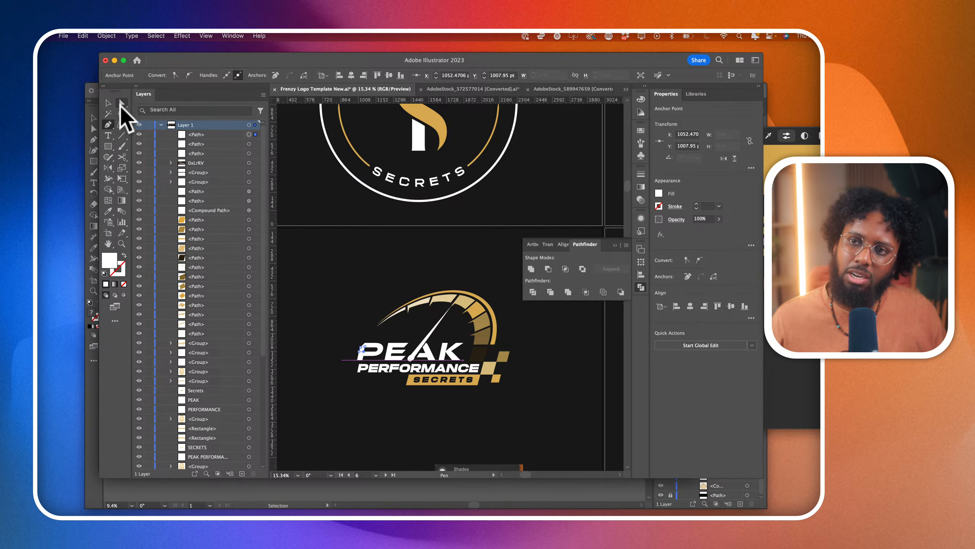
{"action": "scroll", "coordinate": [375, 373], "scroll_direction": "up", "scroll_amount": 5}
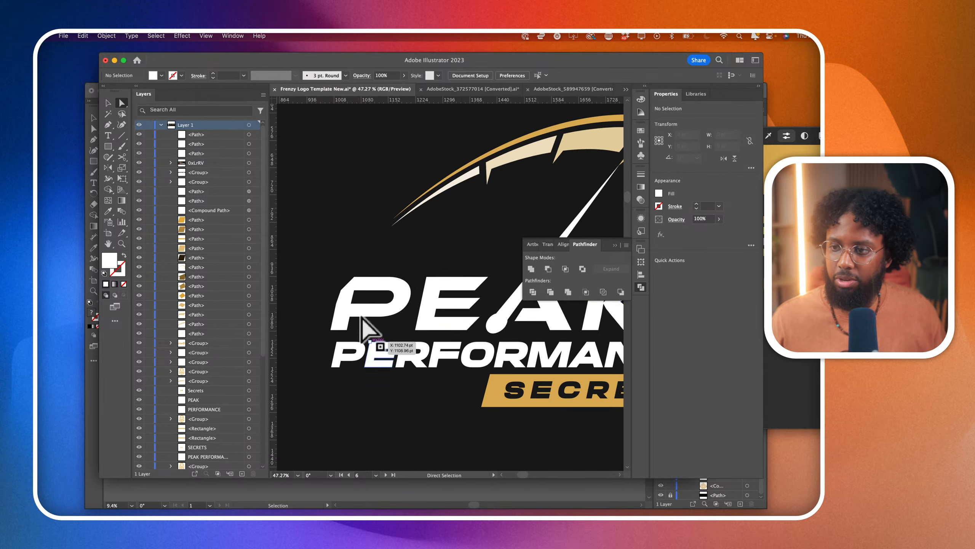
{"action": "left_click", "coordinate": [346, 296]}
{"action": "key", "text": "Delete"}
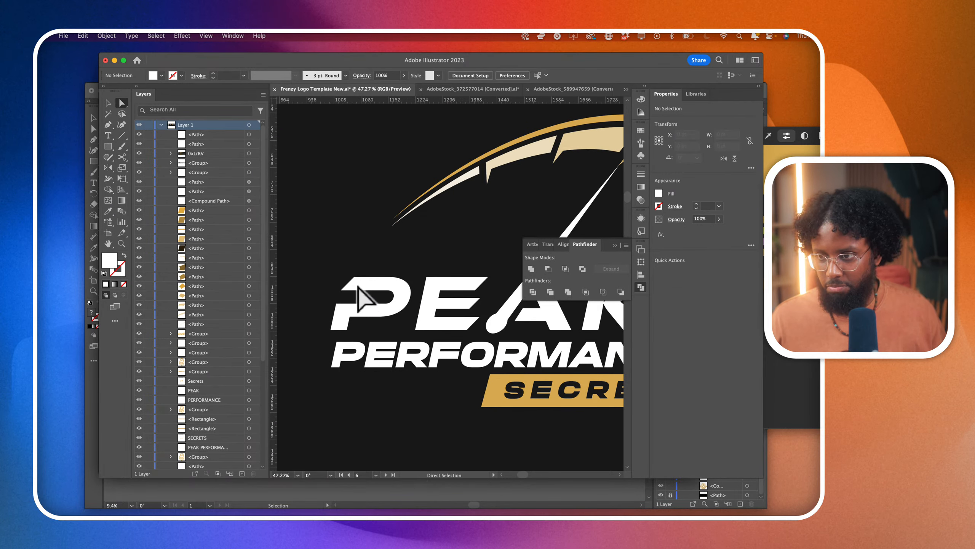
{"action": "left_click", "coordinate": [344, 278]}
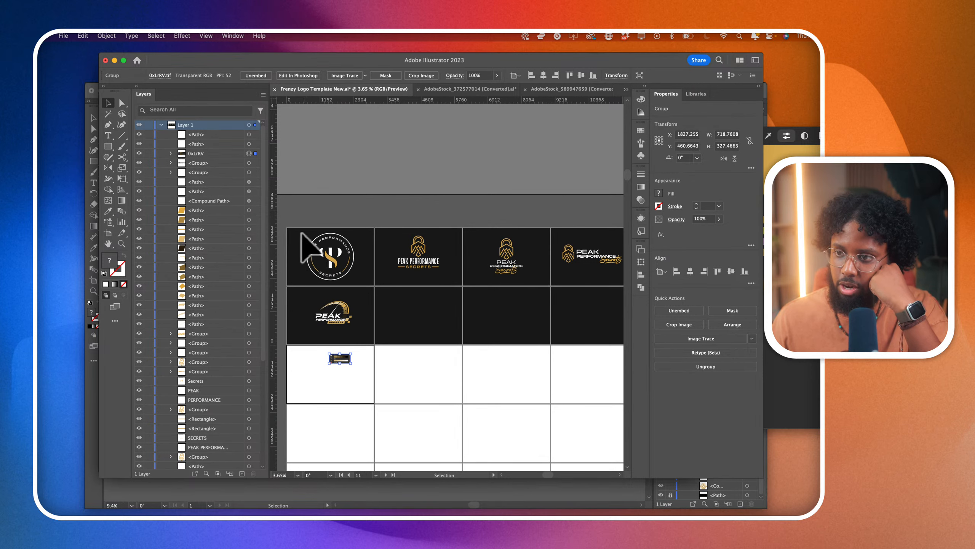
- Move the circular monogram logo beside the speedometer logo in the second row, and the horizontal padlock logo onto the artboard after it
{"action": "left_click_drag", "start_coordinate": [302, 232], "coordinate": [429, 336]}
{"action": "scroll", "coordinate": [480, 315], "scroll_direction": "right", "scroll_amount": 3}
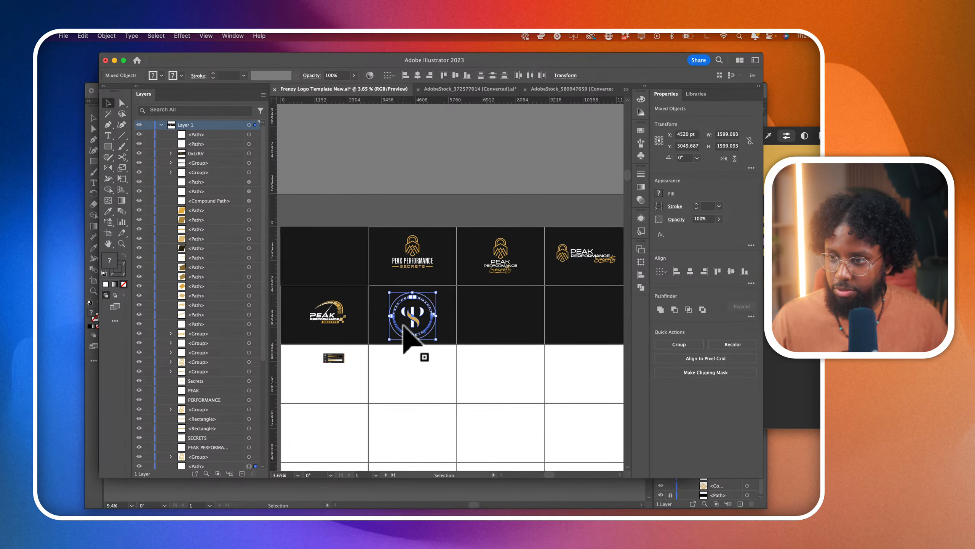
{"action": "left_click_drag", "start_coordinate": [496, 233], "coordinate": [448, 322]}
{"action": "scroll", "coordinate": [361, 324], "scroll_direction": "left", "scroll_amount": 3}
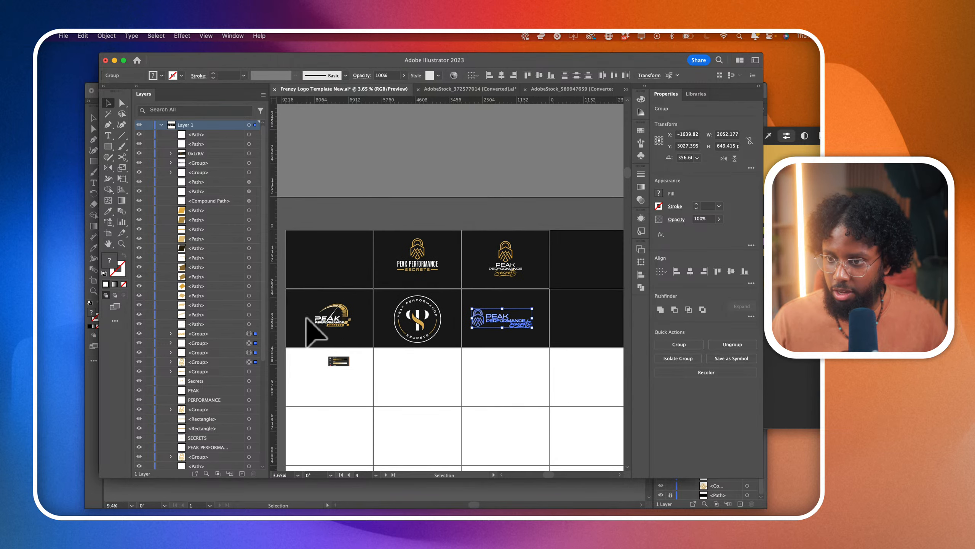
- Select the whole speedometer logo and enlarge it to about 1366 × 850 pt on its artboard
{"action": "scroll", "coordinate": [321, 324], "scroll_direction": "up", "scroll_amount": 5}
{"action": "scroll", "coordinate": [321, 324], "scroll_direction": "up", "scroll_amount": 1}
{"action": "scroll", "coordinate": [335, 306], "scroll_direction": "down", "scroll_amount": 2}
{"action": "scroll", "coordinate": [335, 306], "scroll_direction": "left", "scroll_amount": 2}
{"action": "left_click_drag", "start_coordinate": [349, 266], "coordinate": [427, 339]}
{"action": "scroll", "coordinate": [431, 347], "scroll_direction": "right", "scroll_amount": 4}
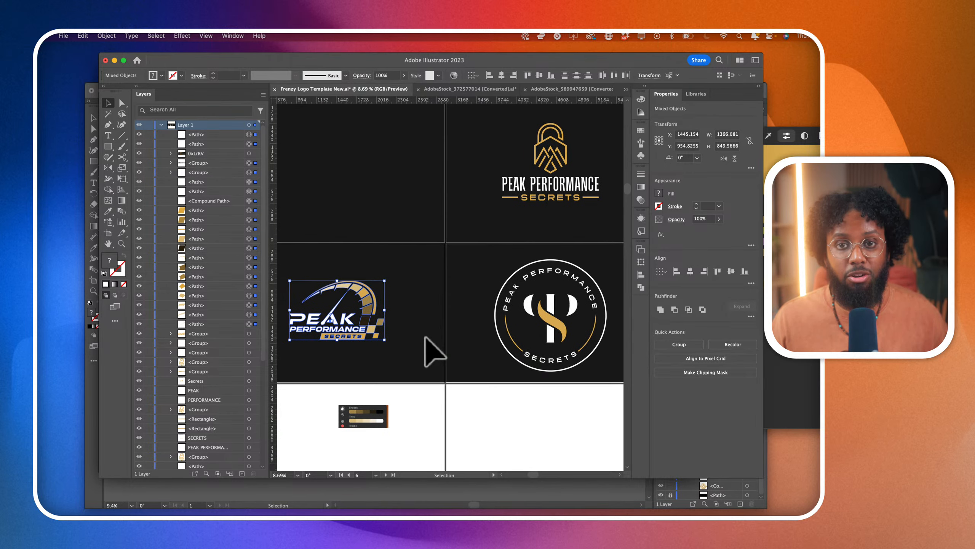
- Shift the horizontal padlock logo slightly right to centre it on its artboard in the second row, and deselect it
{"action": "scroll", "coordinate": [431, 348], "scroll_direction": "right", "scroll_amount": 3}
{"action": "scroll", "coordinate": [524, 345], "scroll_direction": "right", "scroll_amount": 2}
{"action": "scroll", "coordinate": [480, 330], "scroll_direction": "down", "scroll_amount": 3}
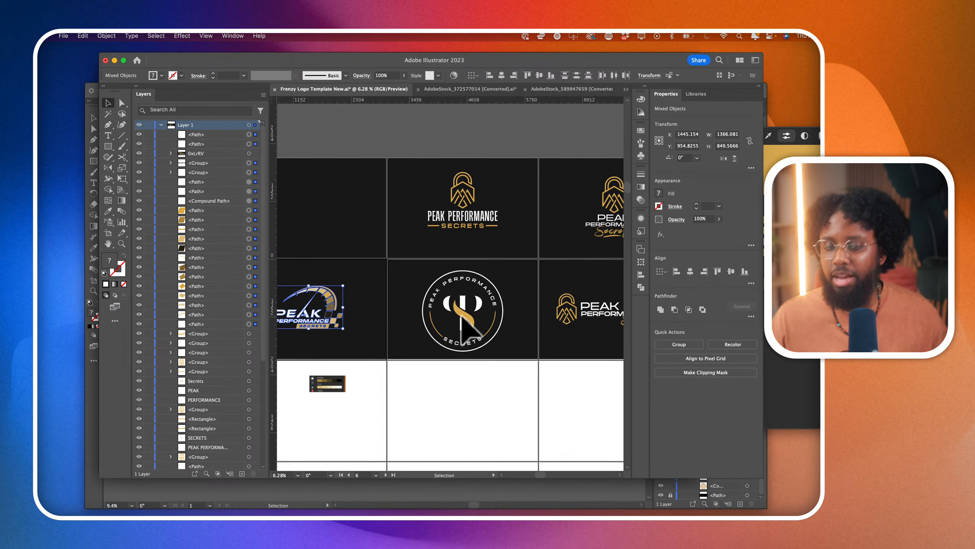
{"action": "scroll", "coordinate": [537, 337], "scroll_direction": "right", "scroll_amount": 3}
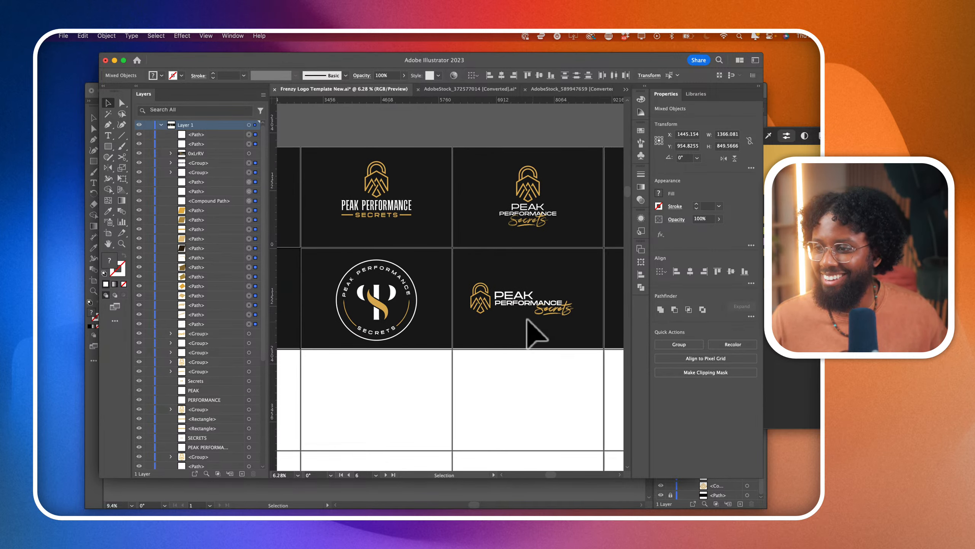
{"action": "left_click", "coordinate": [450, 271]}
{"action": "left_click_drag", "start_coordinate": [450, 272], "coordinate": [564, 348]}
{"action": "left_click_drag", "start_coordinate": [555, 309], "coordinate": [560, 309]}
{"action": "left_click", "coordinate": [535, 354]}
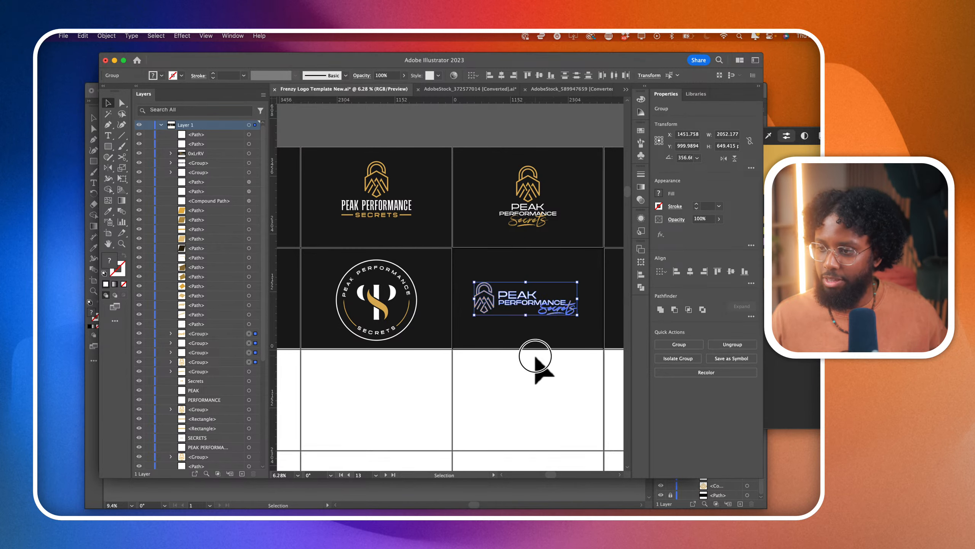
- Look over the logo concepts across the two dark artboard rows
{"action": "scroll", "coordinate": [535, 355], "scroll_direction": "down", "scroll_amount": 5}
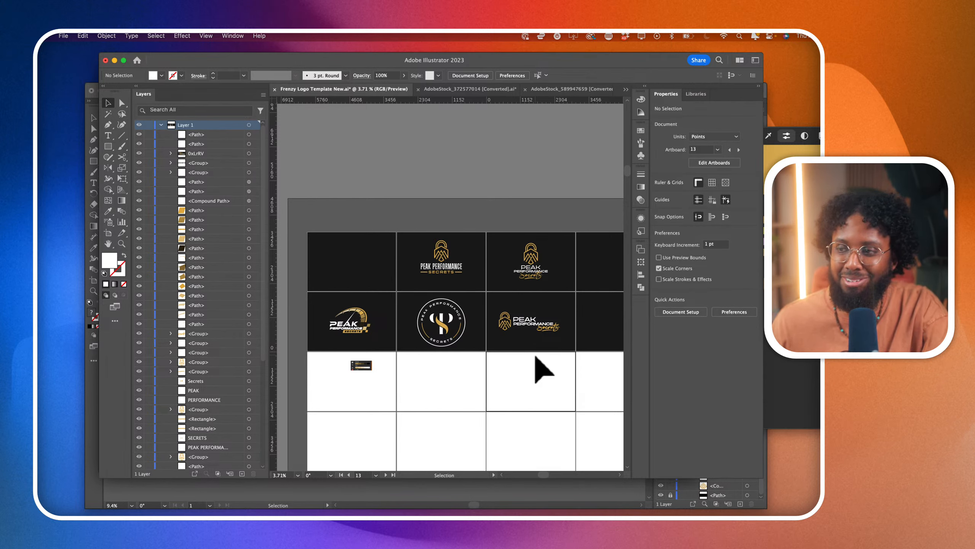
{"action": "scroll", "coordinate": [543, 369], "scroll_direction": "up", "scroll_amount": 4}
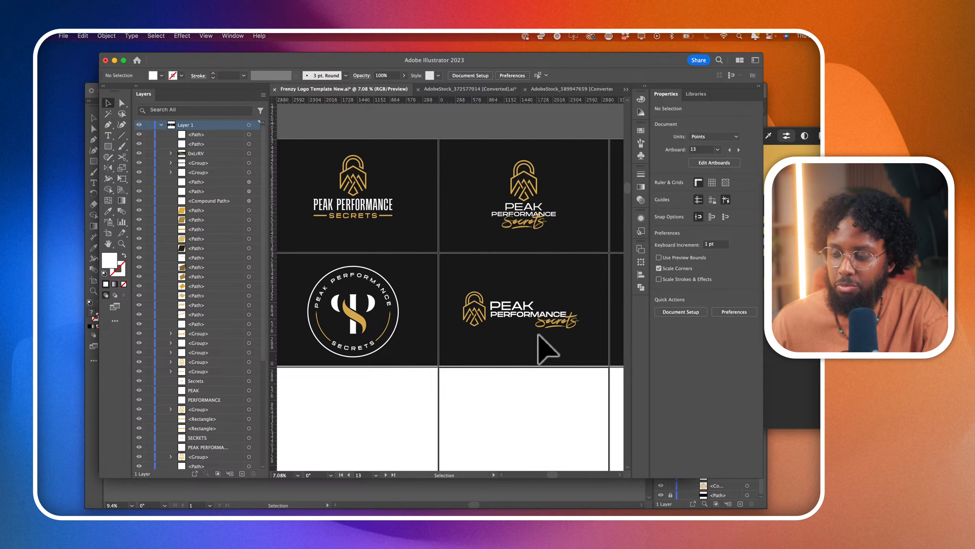
{"action": "scroll", "coordinate": [539, 335], "scroll_direction": "left", "scroll_amount": 3}
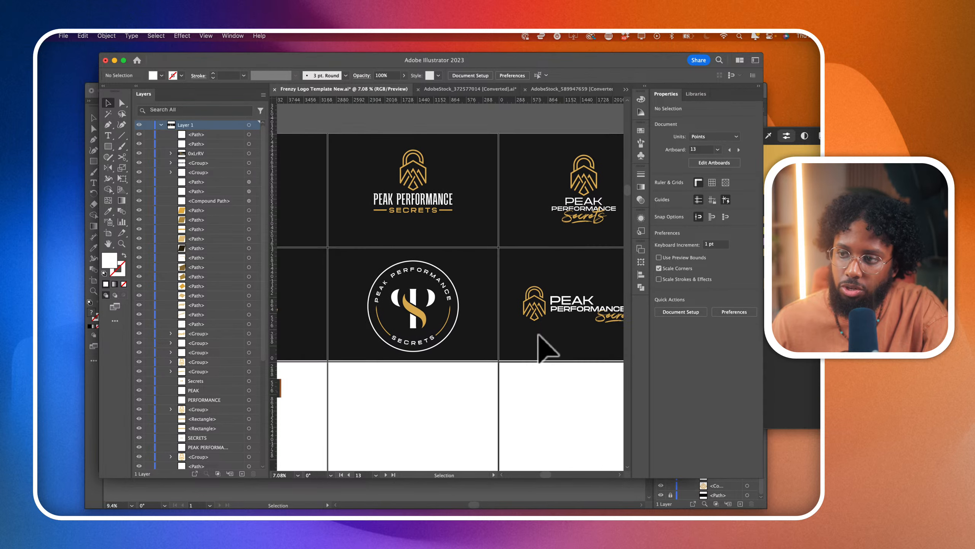
{"action": "scroll", "coordinate": [545, 348], "scroll_direction": "right", "scroll_amount": 2}
{"action": "scroll", "coordinate": [539, 335], "scroll_direction": "left", "scroll_amount": 10}
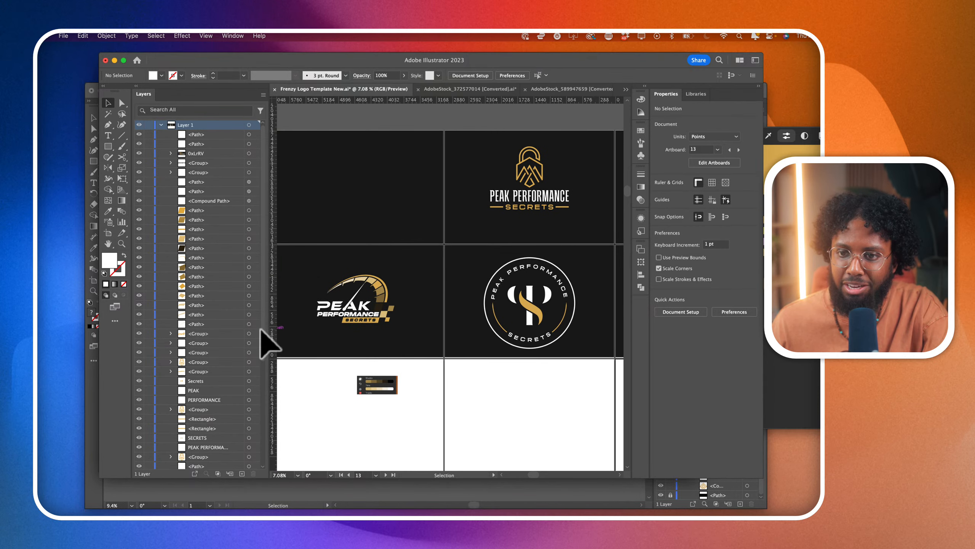
{"action": "left_click", "coordinate": [69, 287]}
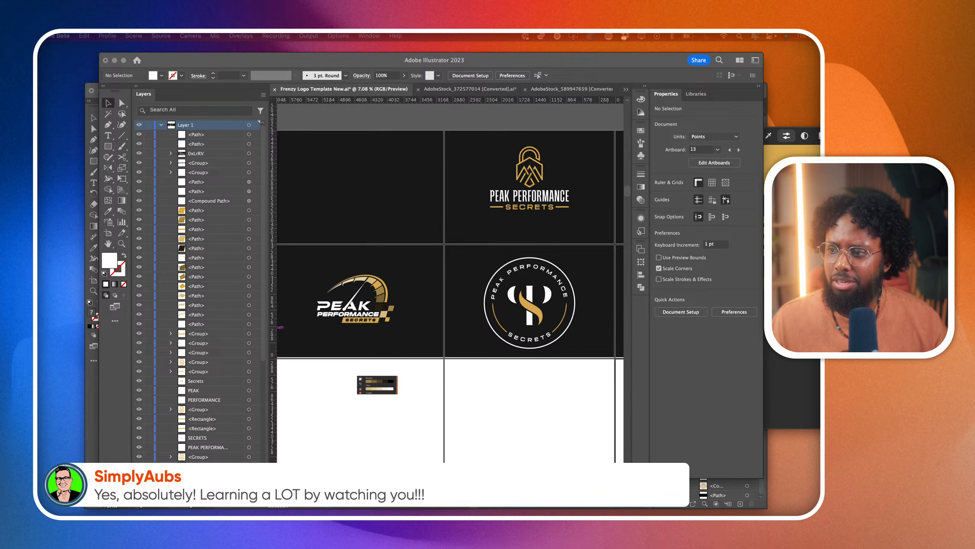
{"action": "right_click", "coordinate": [417, 288]}
{"action": "key", "text": "Escape"}
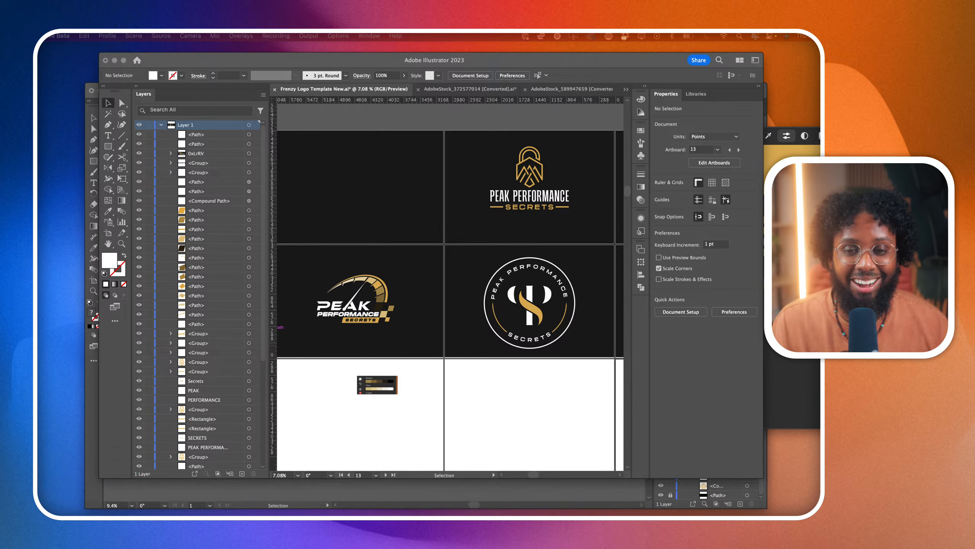
{"action": "scroll", "coordinate": [448, 300], "scroll_direction": "right", "scroll_amount": 3}
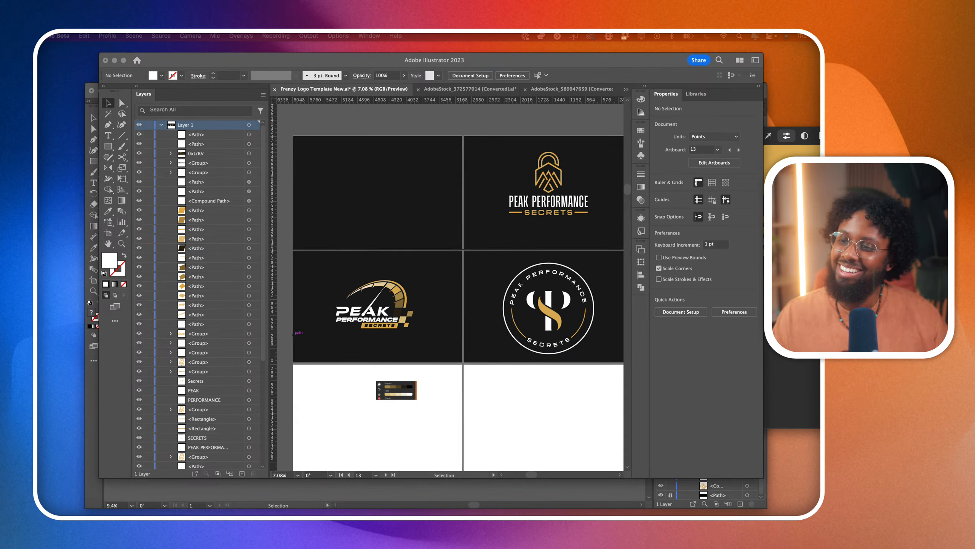
{"action": "scroll", "coordinate": [447, 300], "scroll_direction": "right", "scroll_amount": 1}
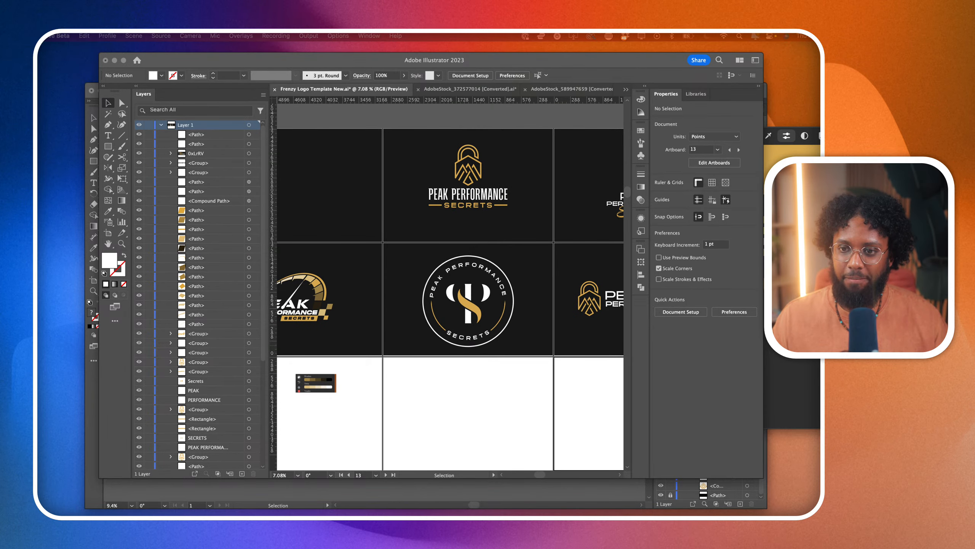